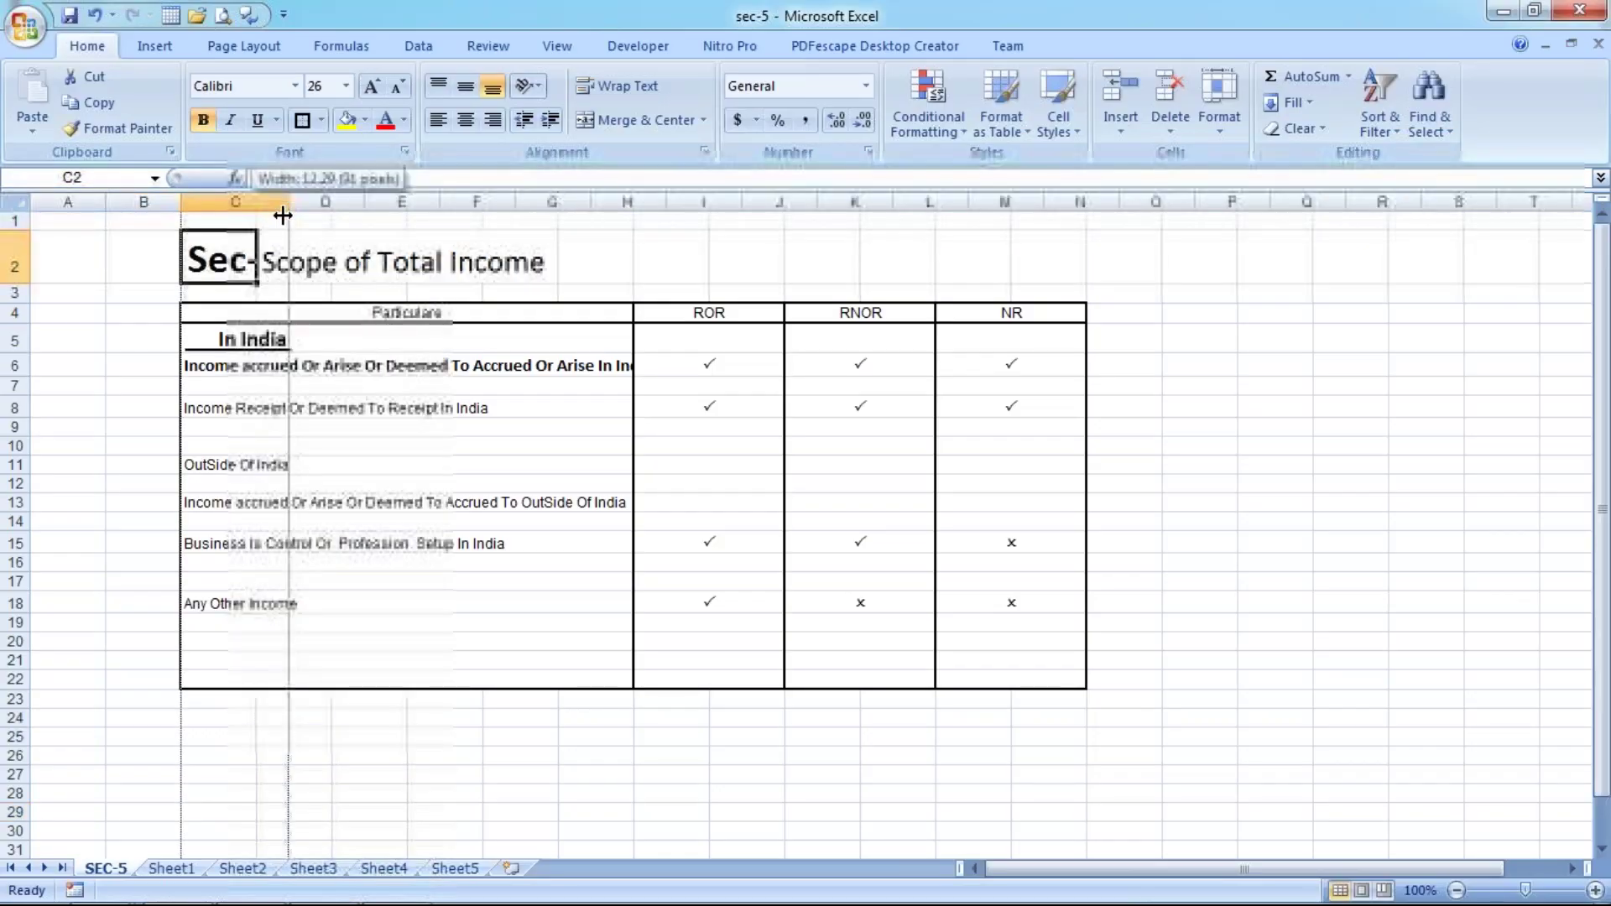
Widen column C to fit the Sec-5 title, then review the In India income rows' ROR/RNOR/NR ticks.
left_click_drag(250, 209, 289, 209)
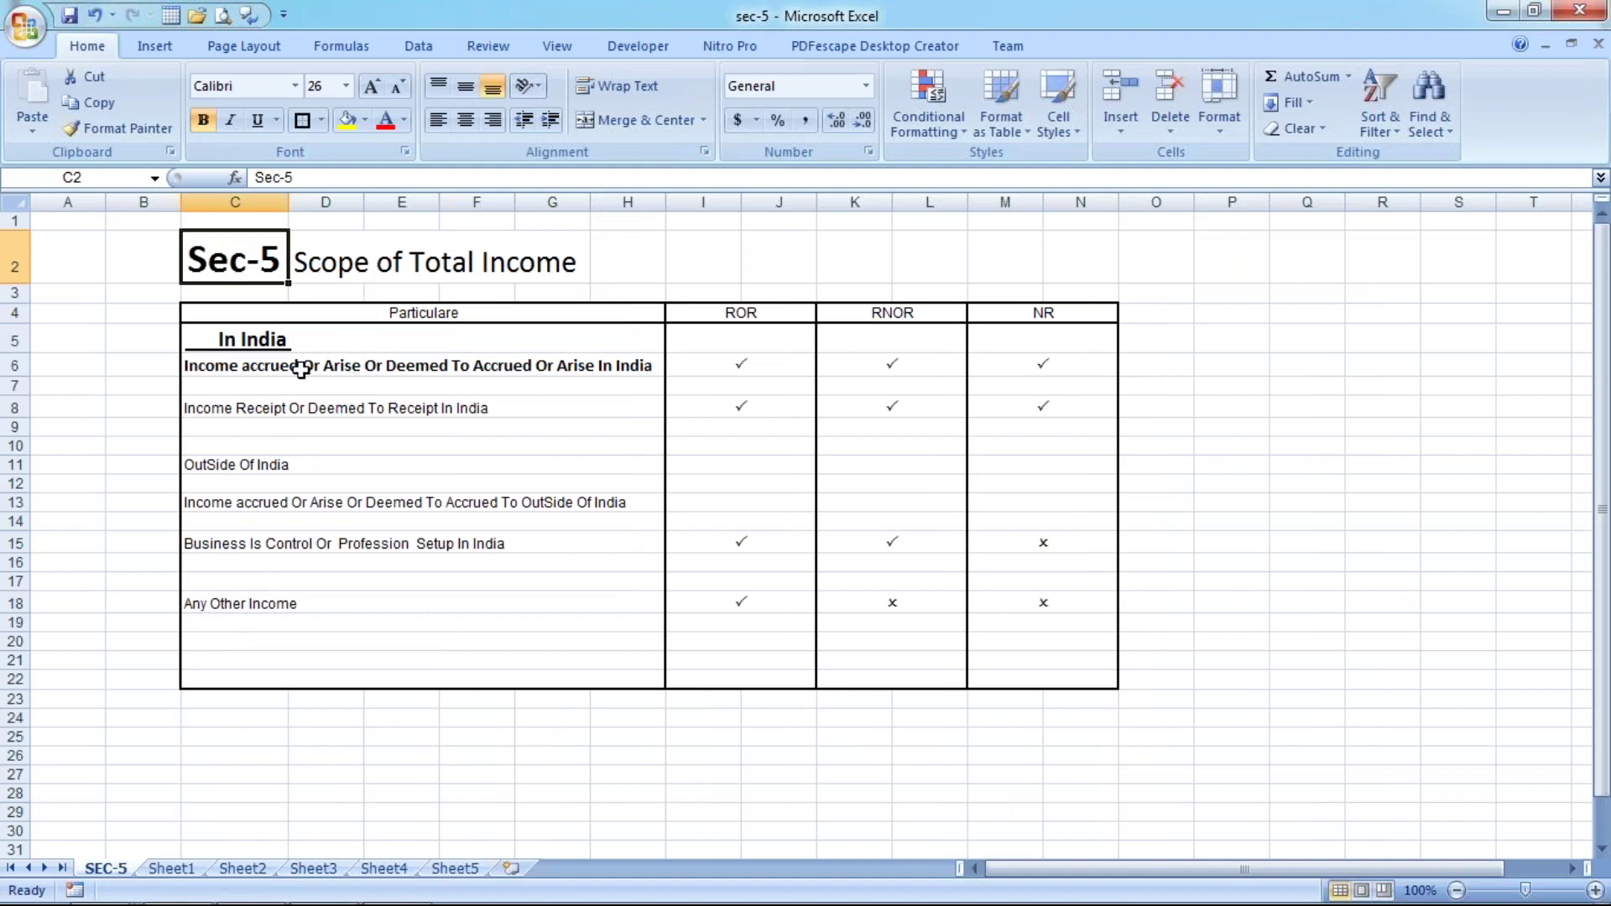
left_click(240, 371)
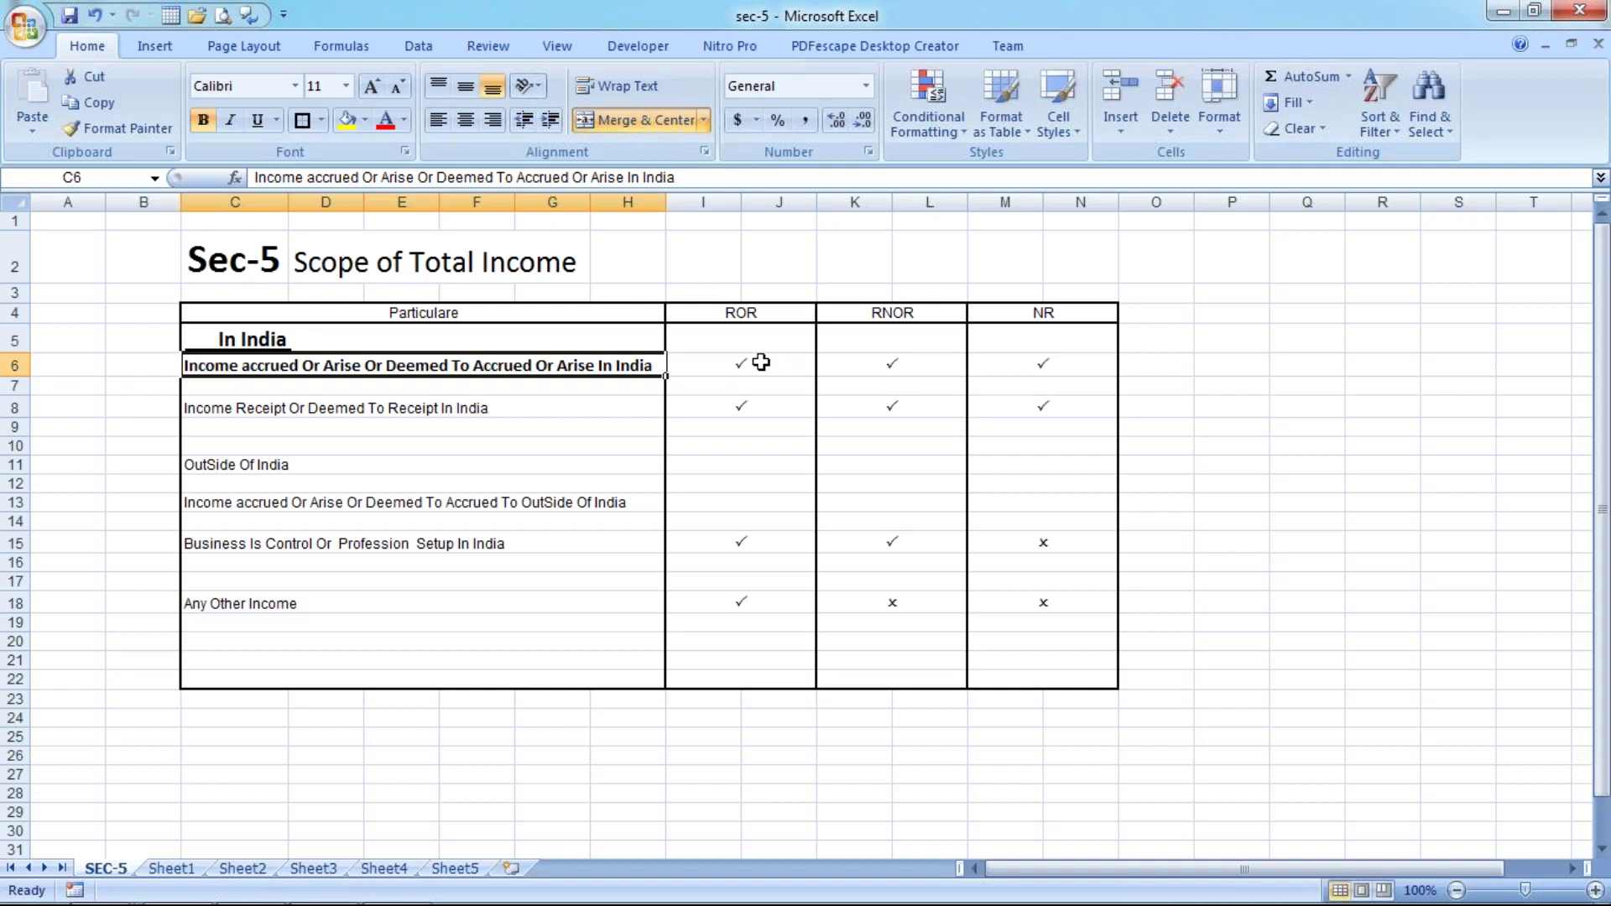
left_click(802, 362)
left_click_drag(802, 362, 1033, 360)
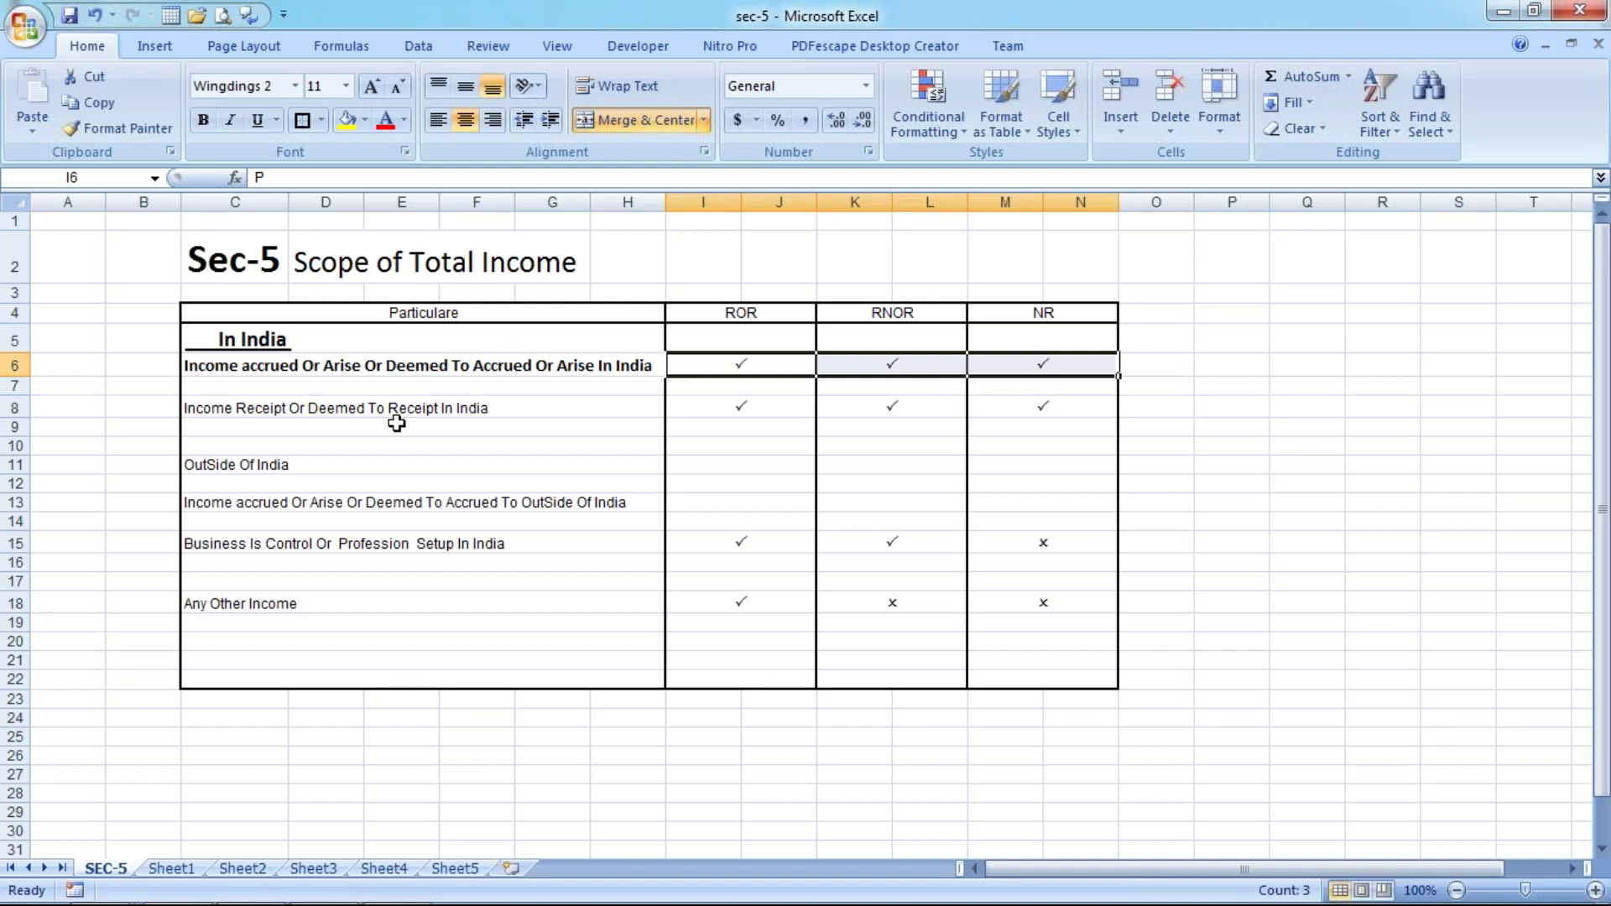
left_click(396, 423)
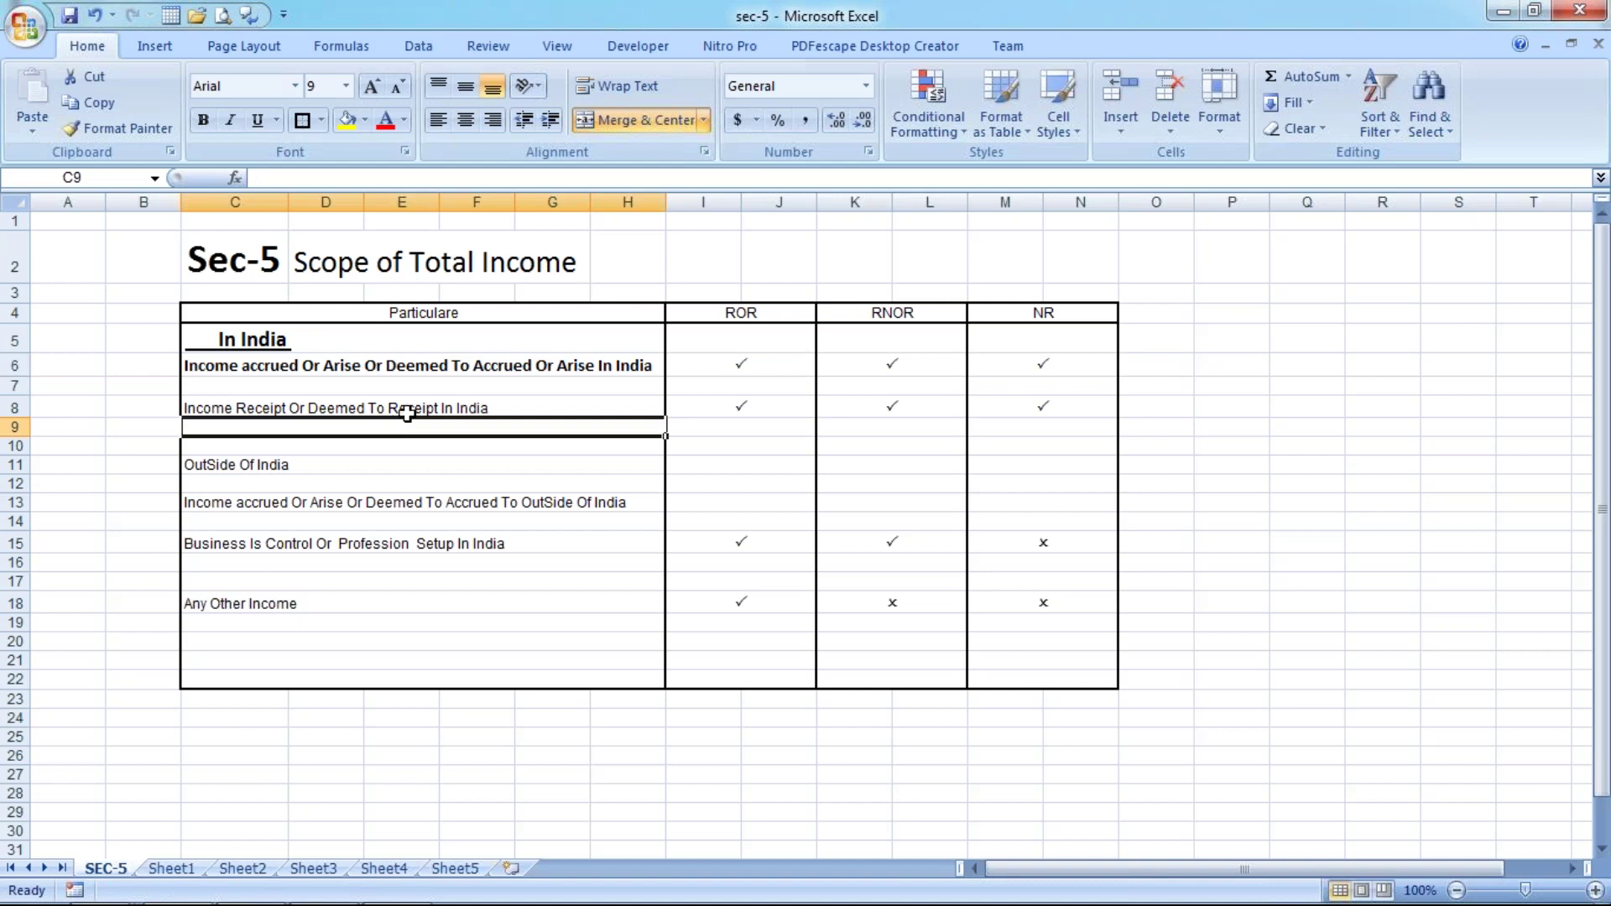
left_click(407, 413)
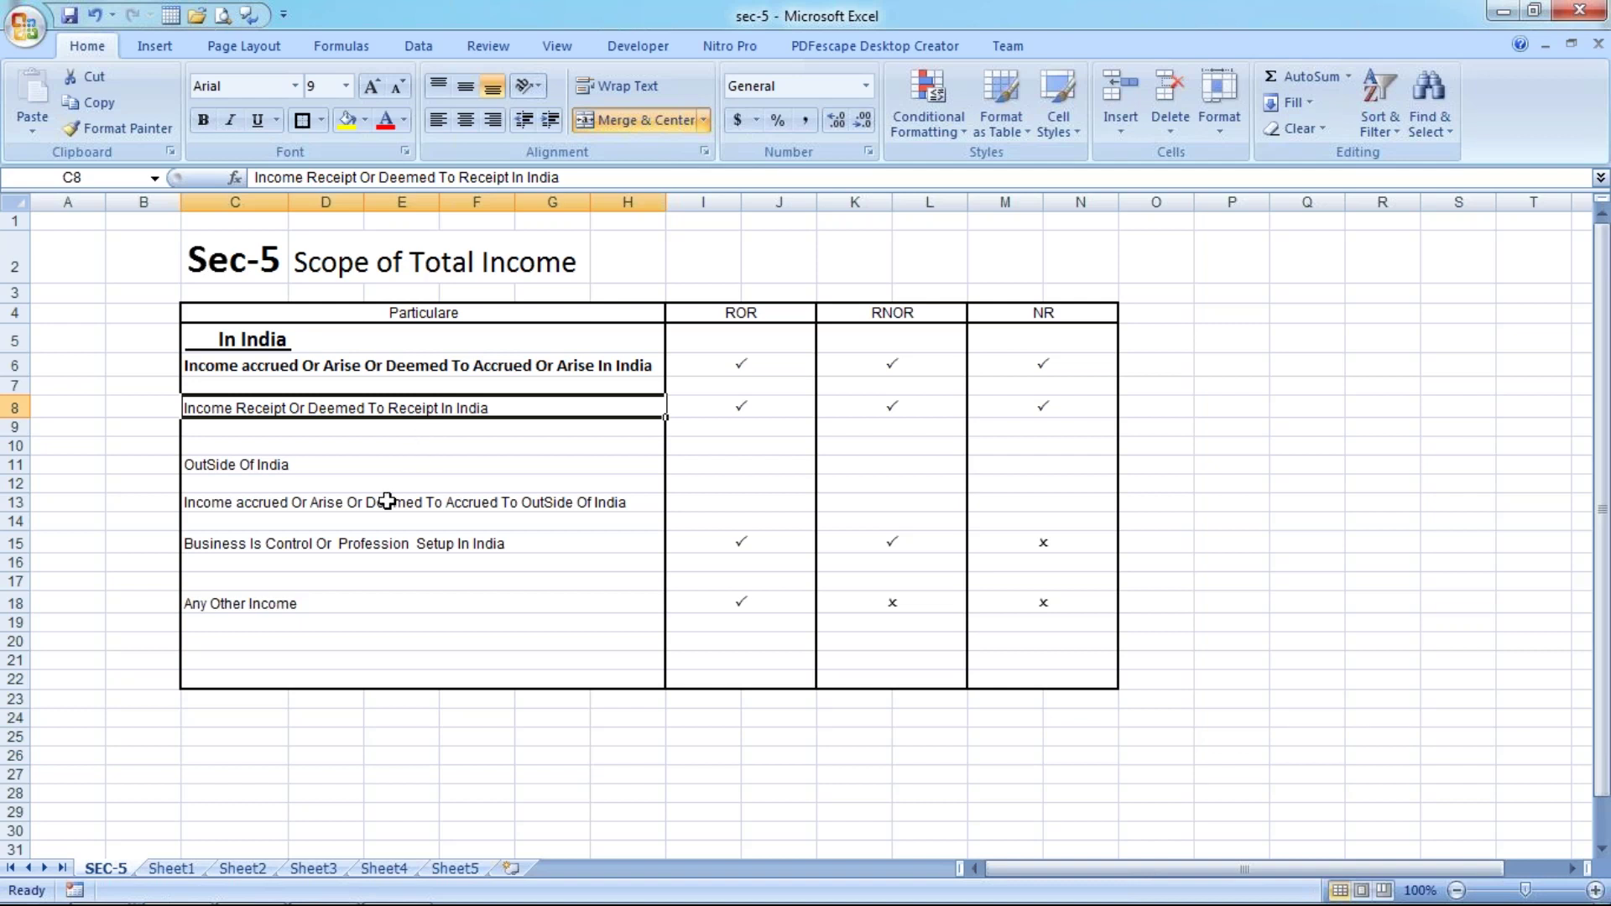
Highlight the Outside India and business-controlled-in-India rows with their ROR, RNOR and NR marks.
left_click(384, 475)
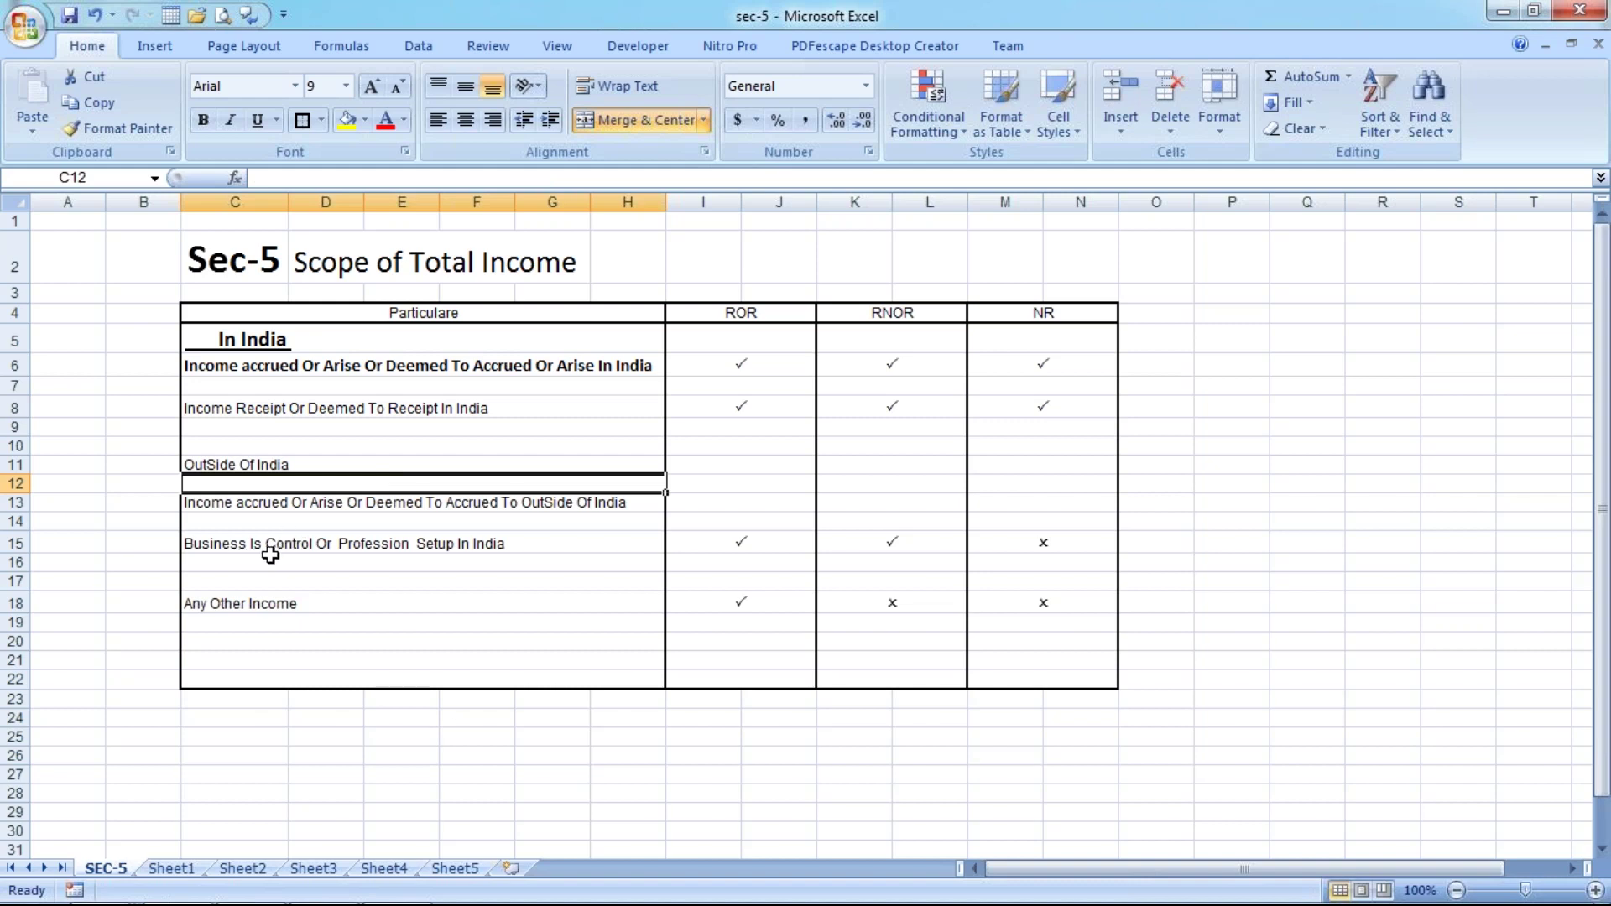
left_click_drag(252, 503, 265, 557)
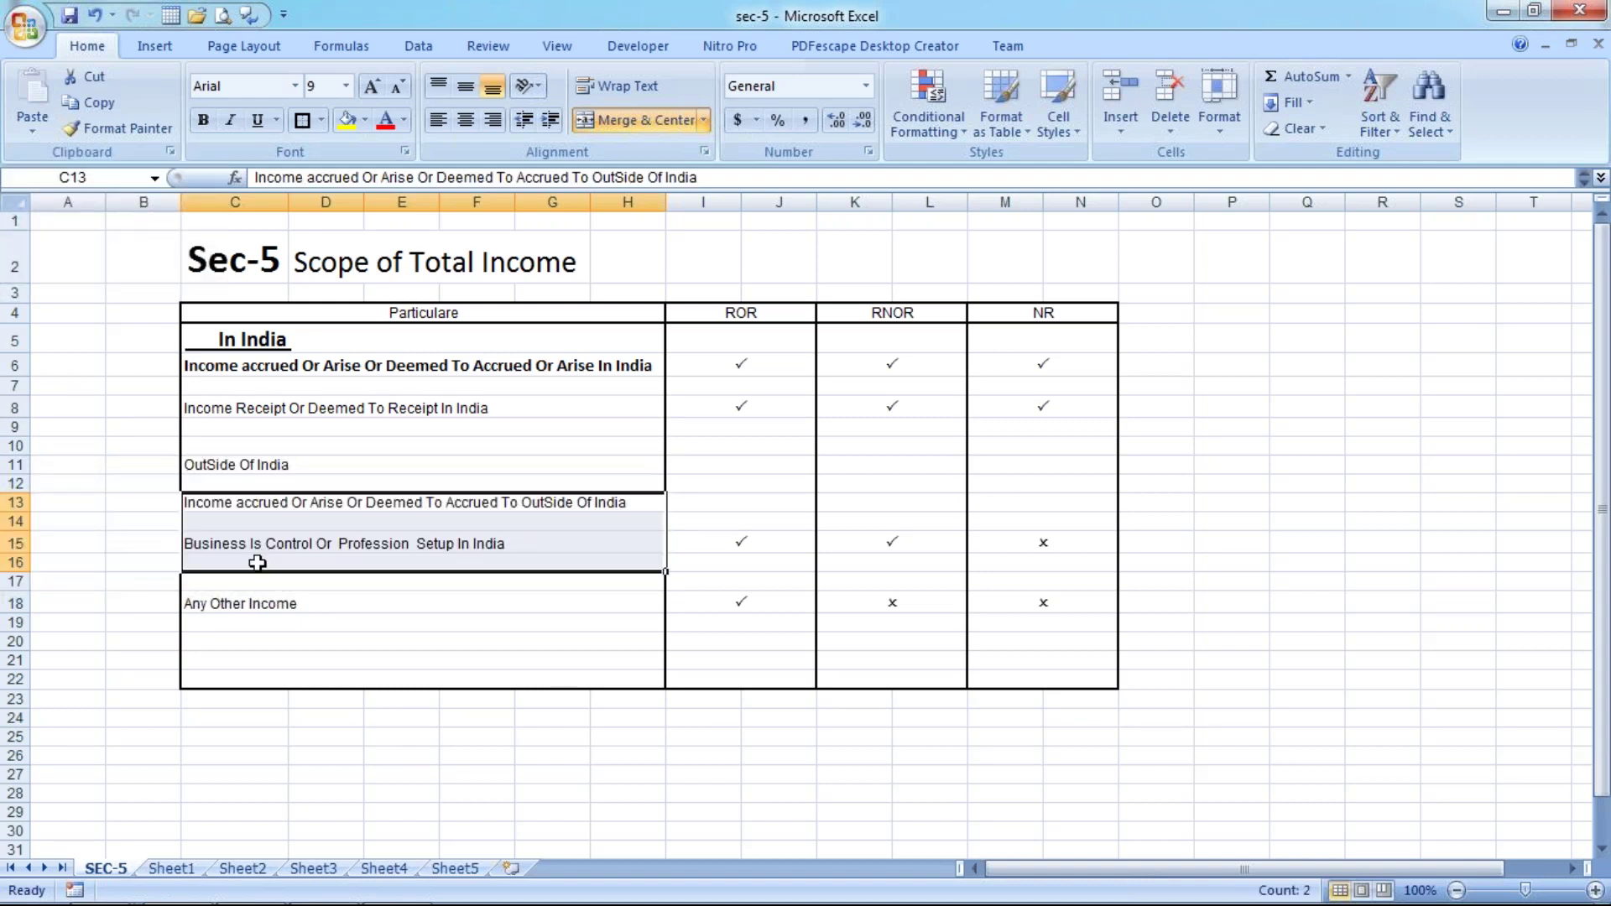
left_click(247, 544)
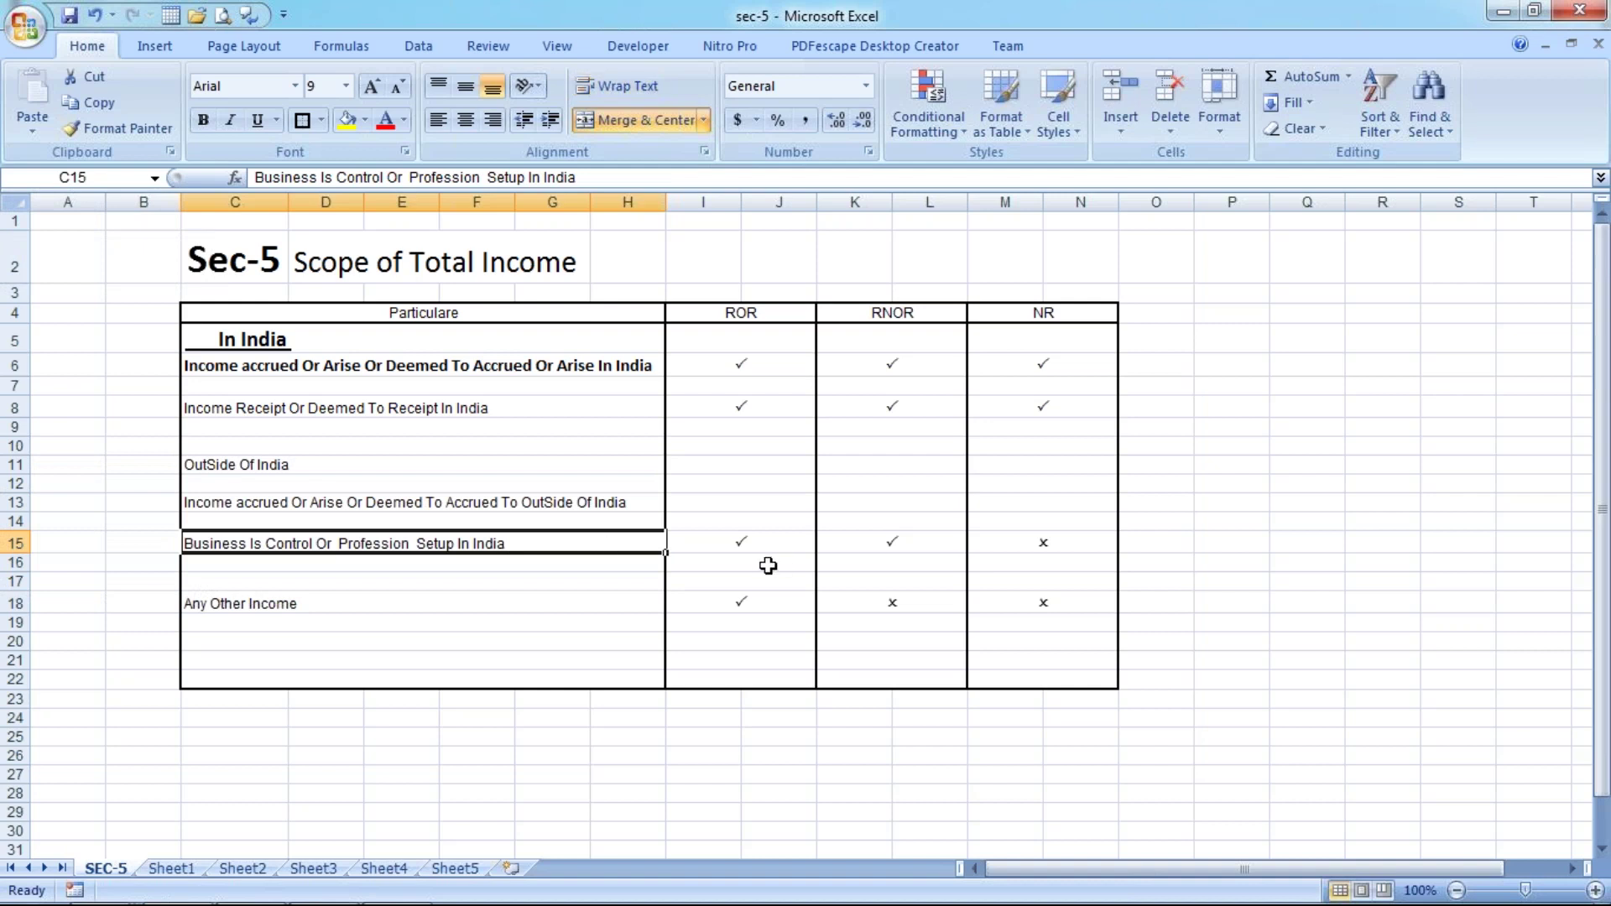
left_click_drag(739, 546, 918, 547)
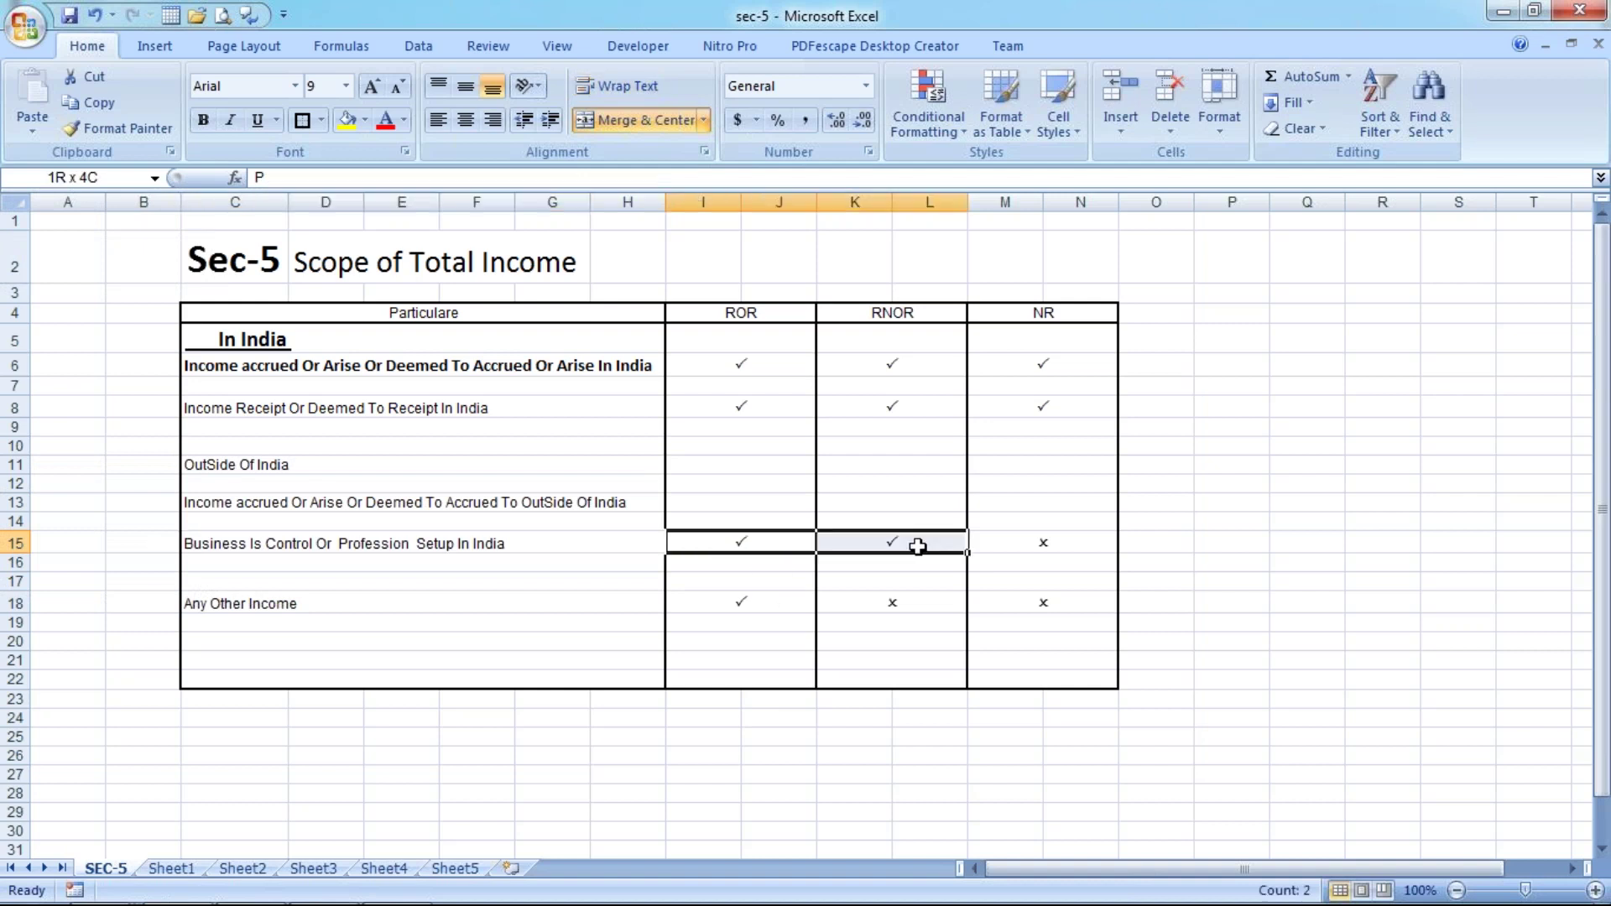
left_click(1045, 541)
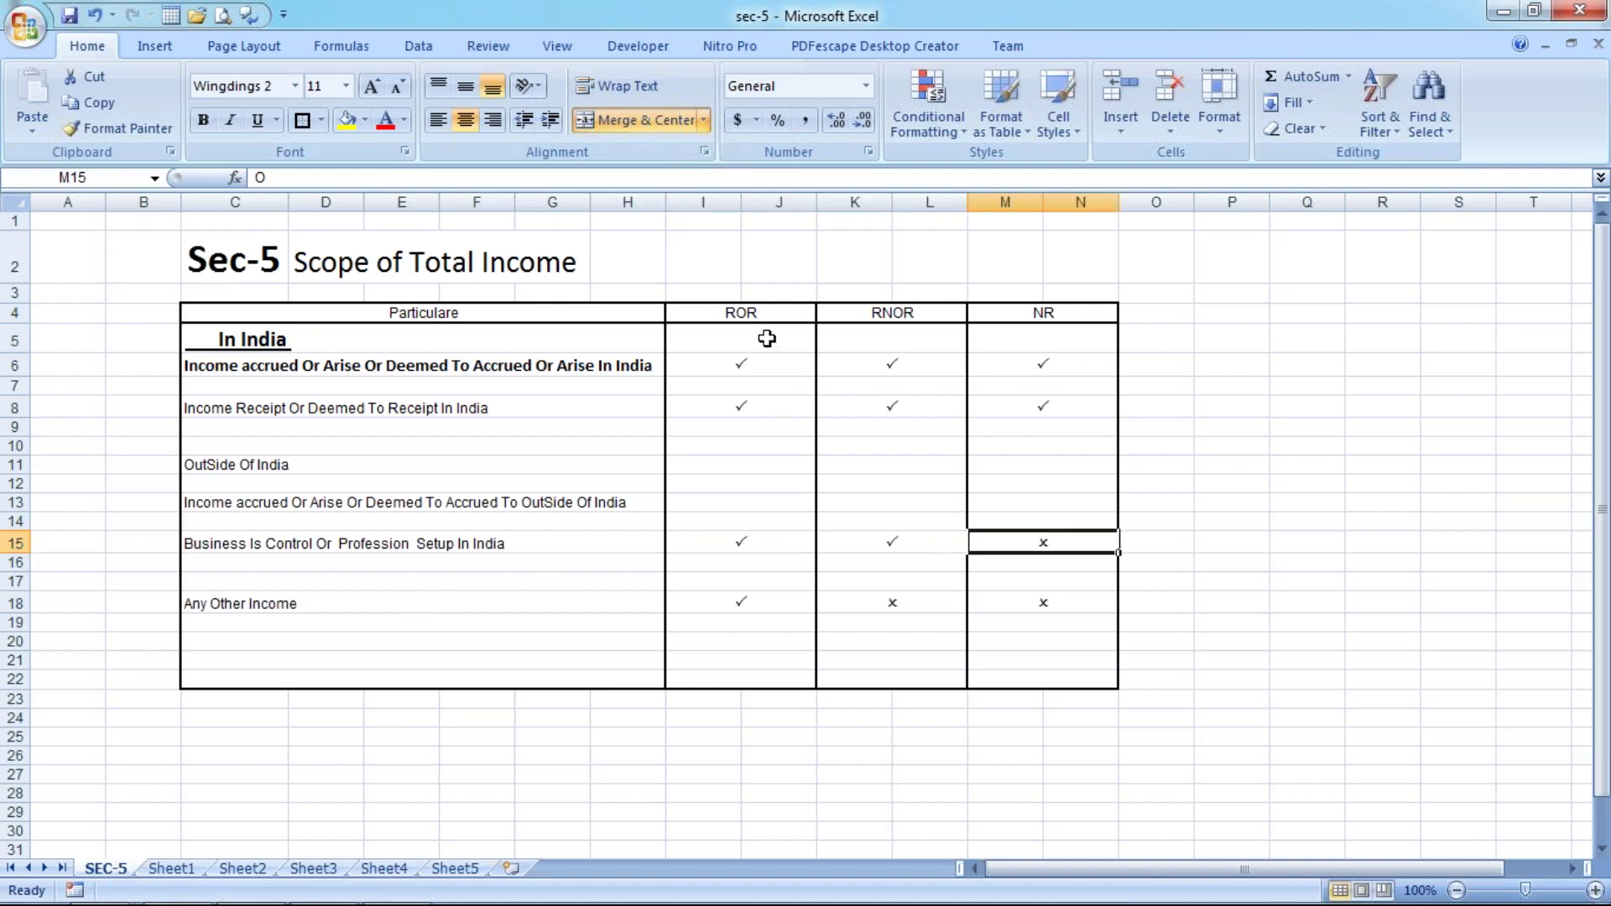
Highlight the full ROR, RNOR and NR columns of ticks and crosses.
left_click_drag(747, 337, 758, 615)
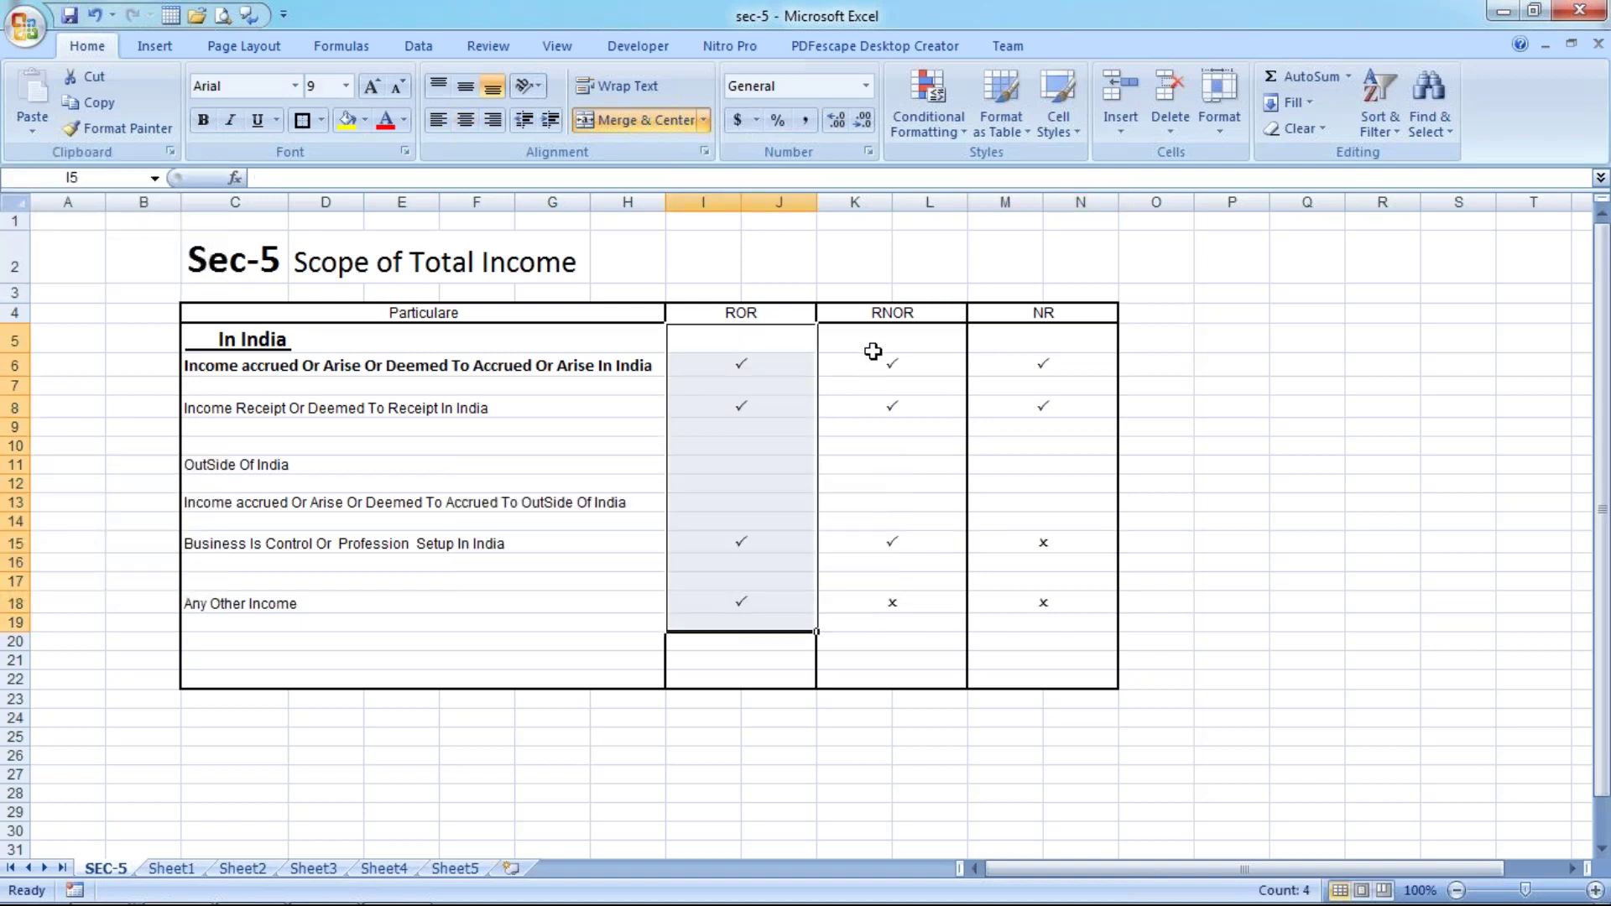
left_click_drag(873, 351, 875, 597)
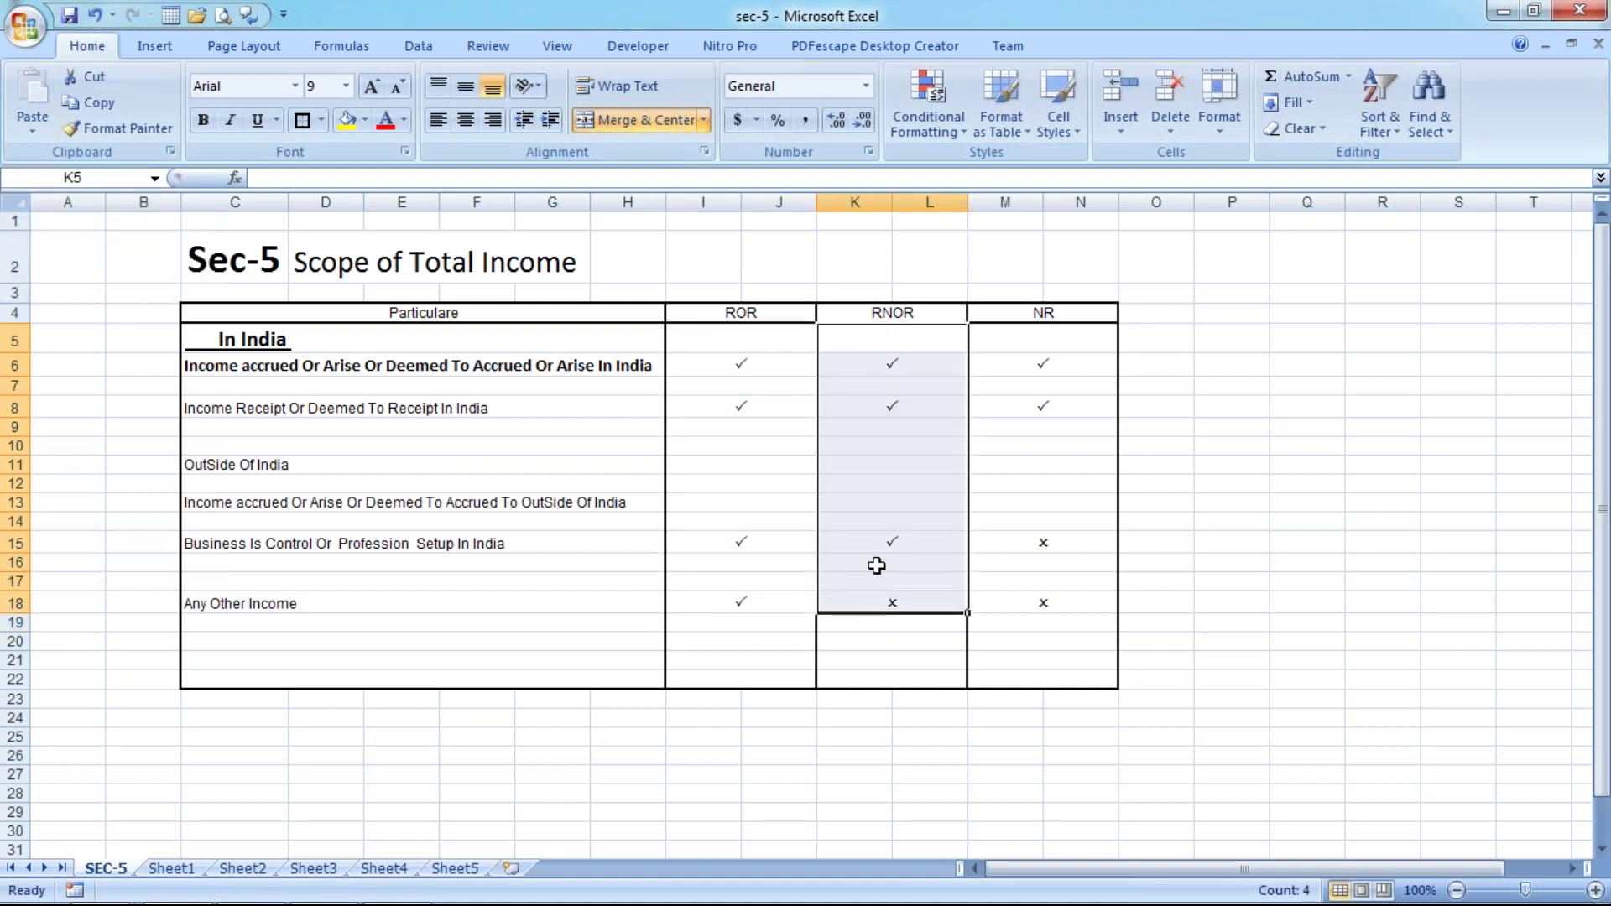
mouse_move(1061, 361)
left_mouse_down()
mouse_move(1062, 493)
mouse_move(1017, 635)
left_mouse_up()
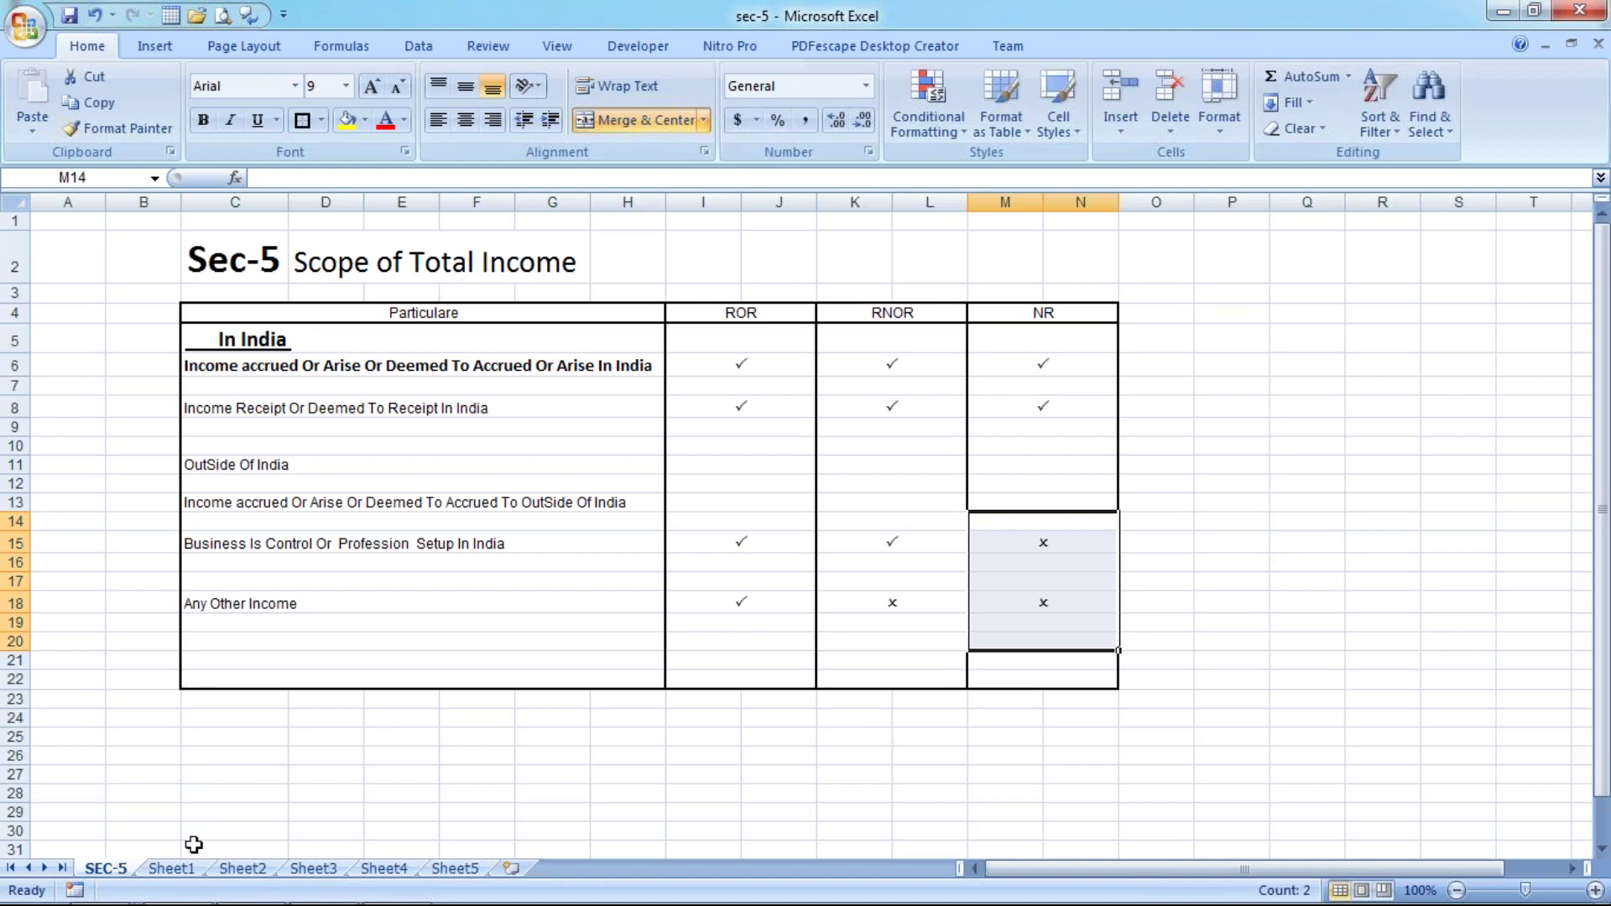
On Sheet1, scroll down to the F.Y 18-19 Computation of Total Income table and select its ROR heading.
left_click(183, 868)
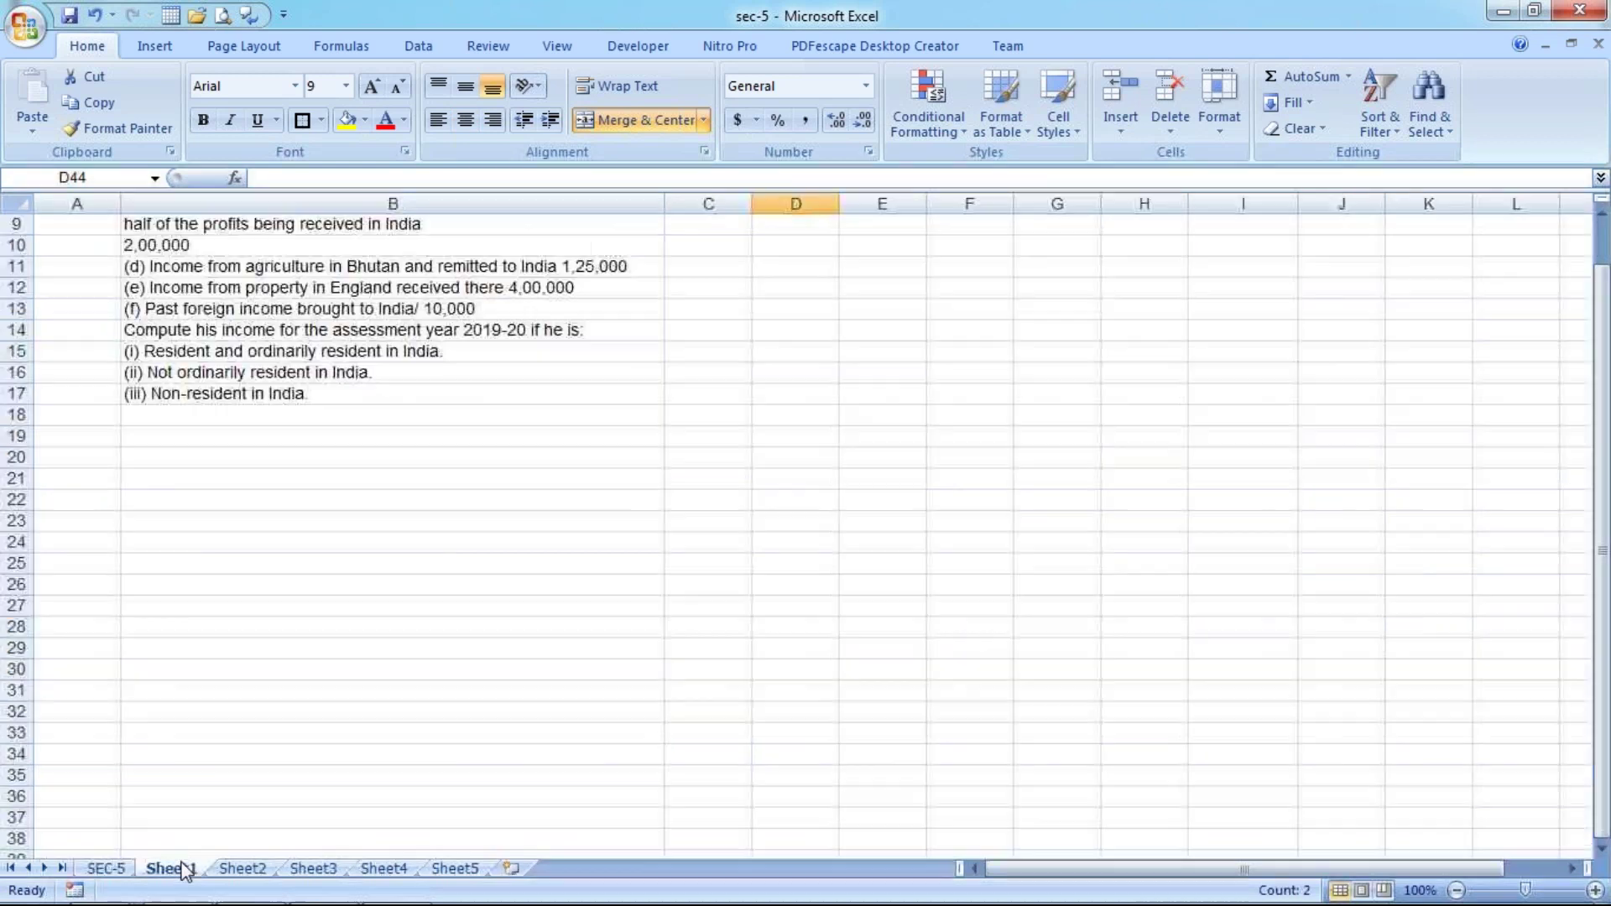
scroll(259, 320, "up", 3)
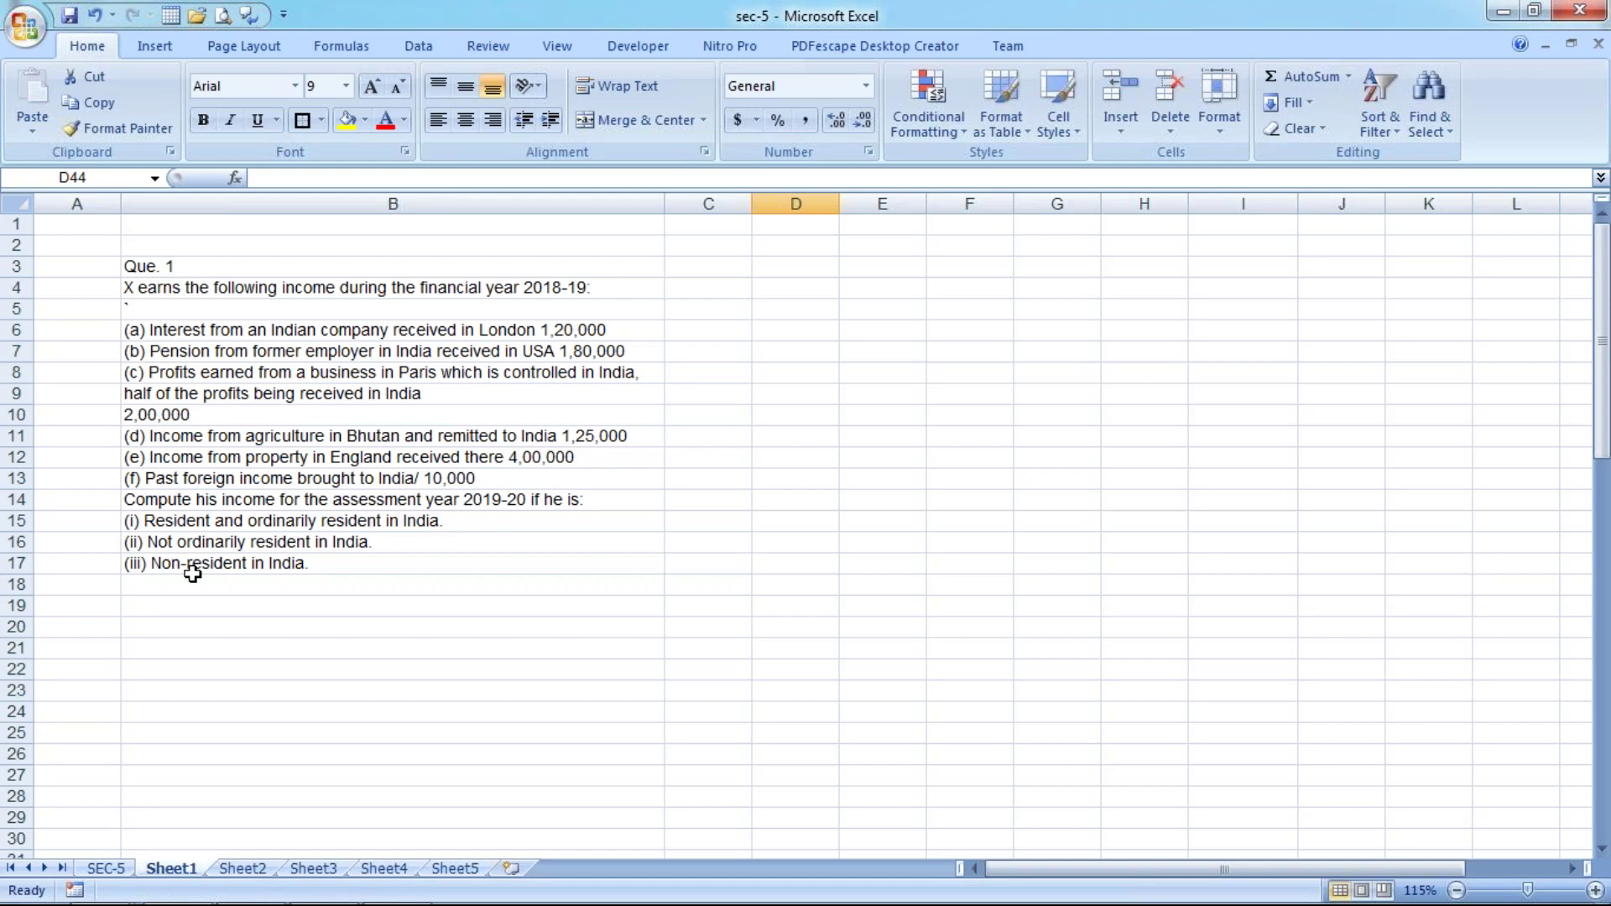
scroll(192, 574, "down", 1)
scroll(187, 572, "down", 5)
scroll(185, 574, "down", 5)
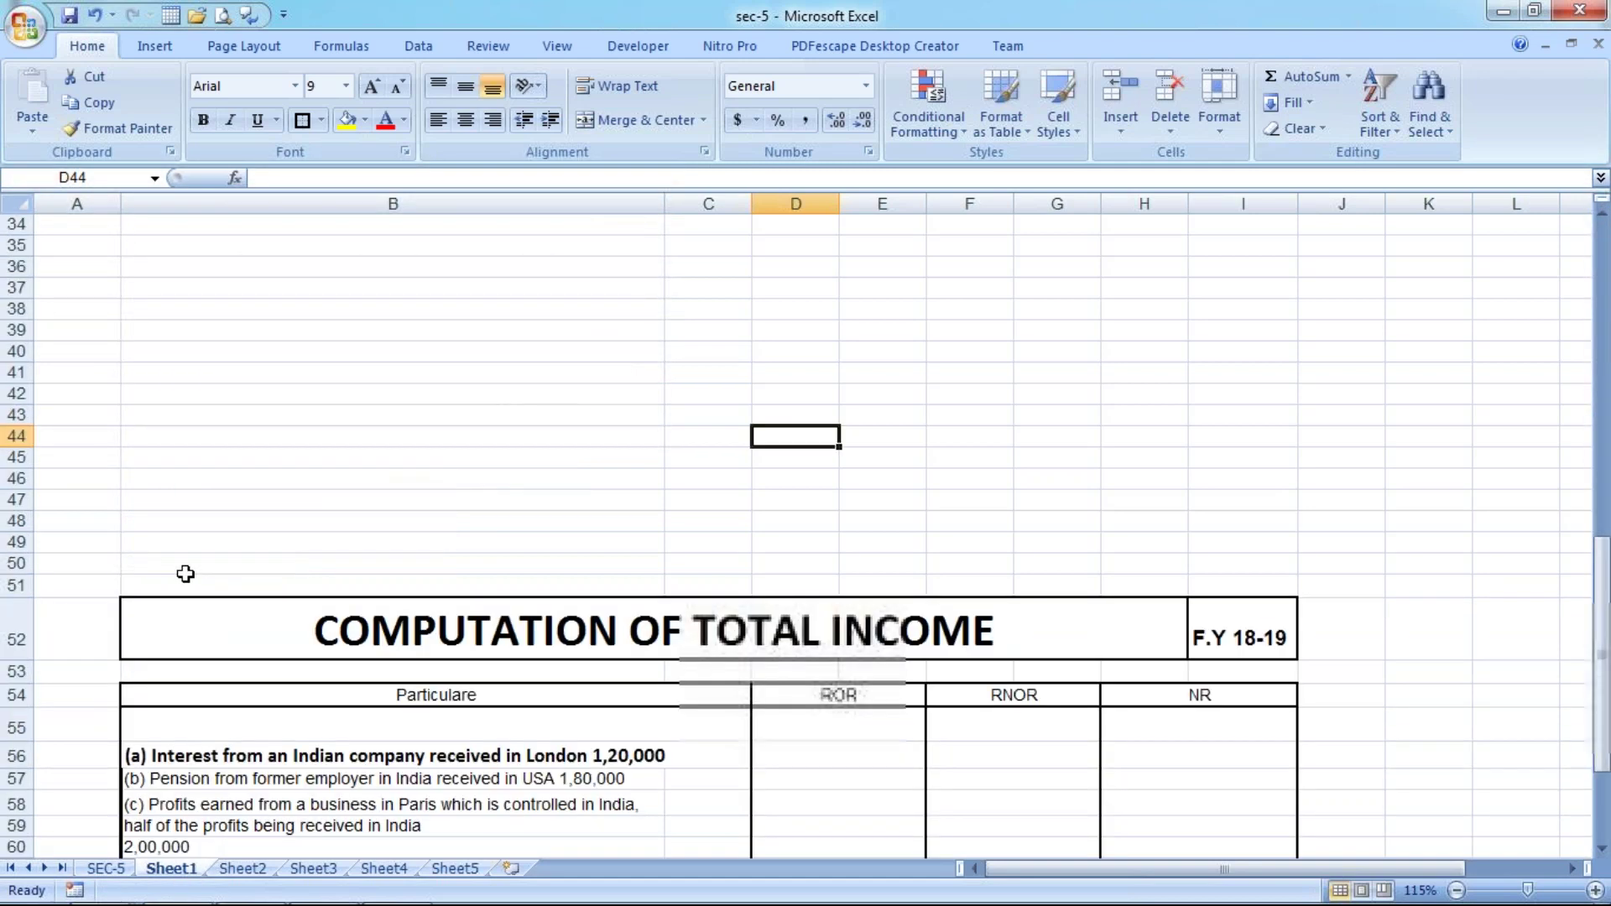
scroll(185, 574, "down", 1)
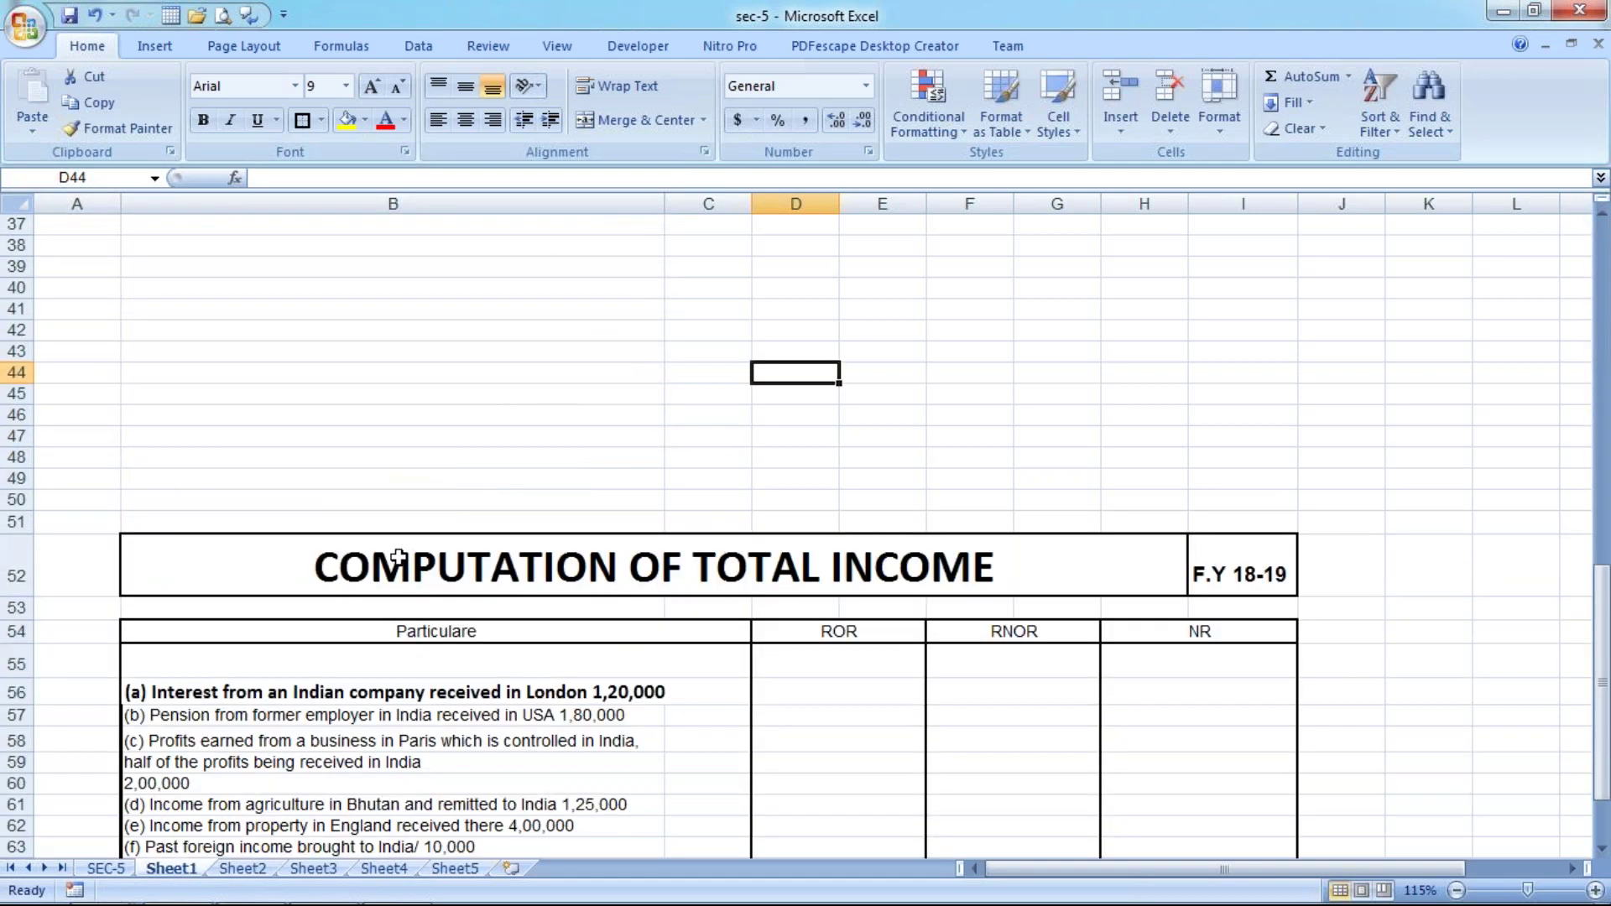
left_click(1225, 577)
scroll(1224, 577, "down", 1)
scroll(1225, 577, "down", 2)
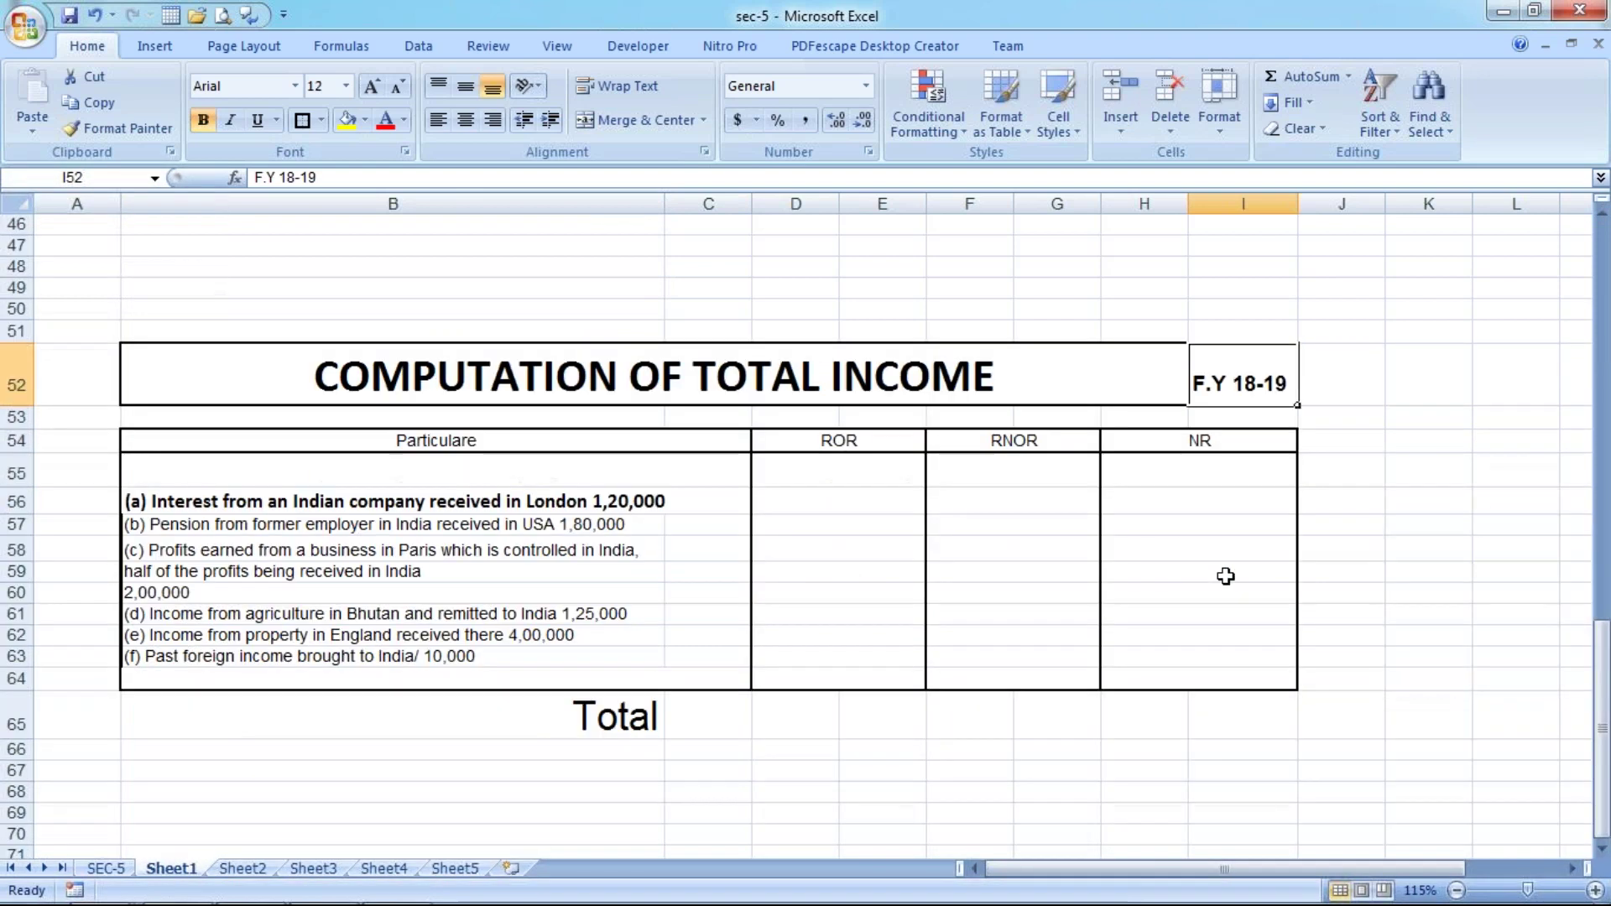
left_click(795, 432)
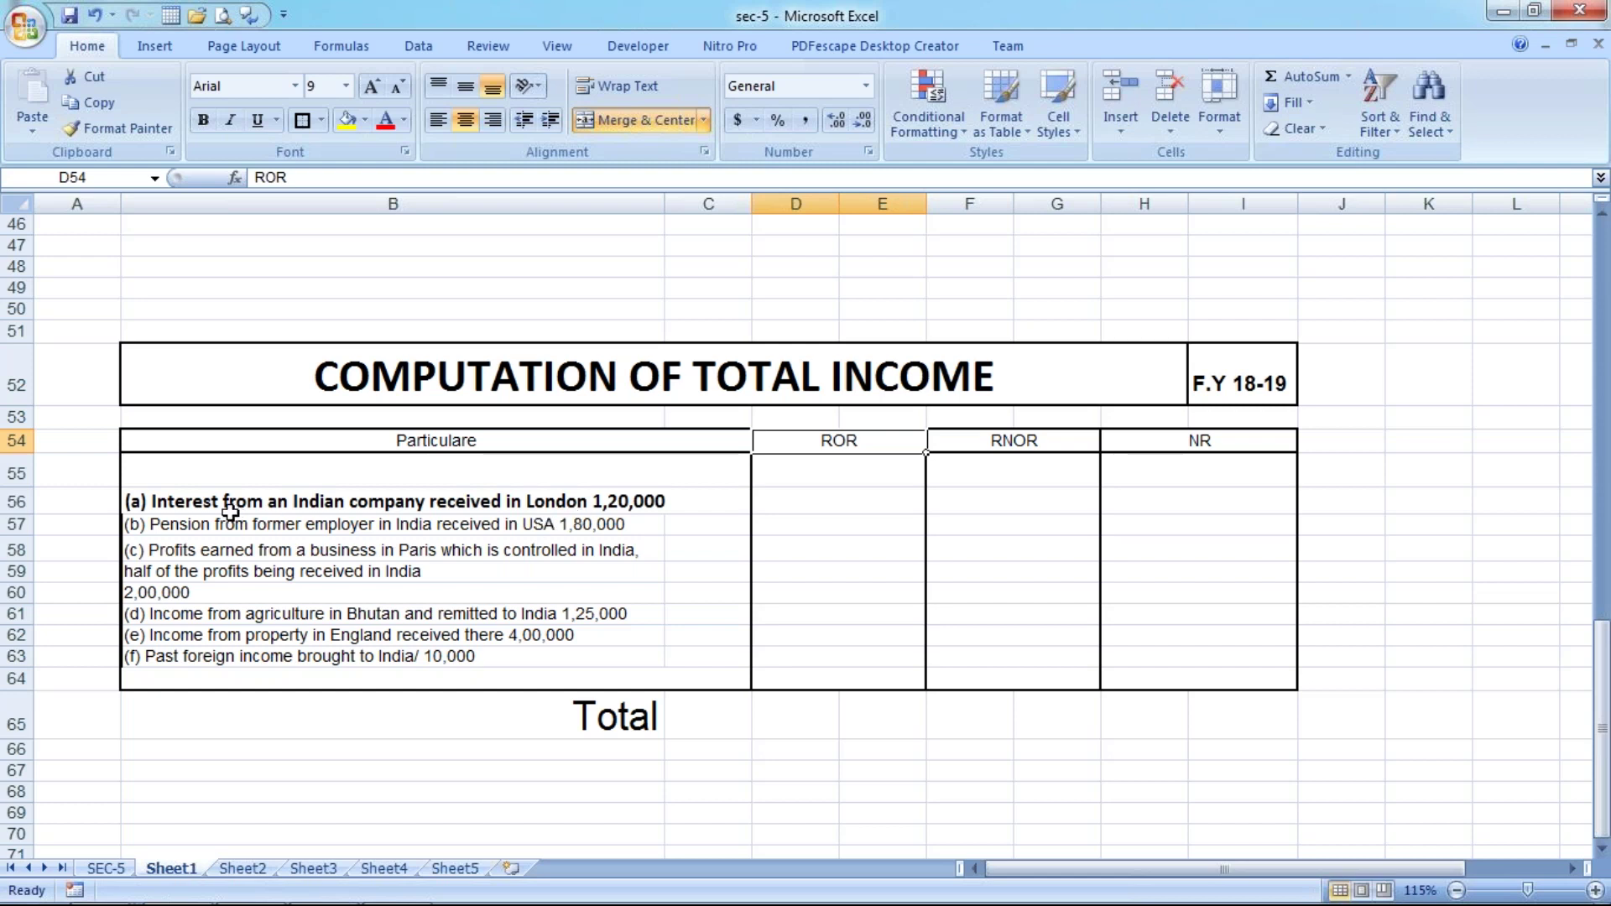
Set the font of cell D56, item (a)'s ROR cell, to Arial.
left_click(831, 503)
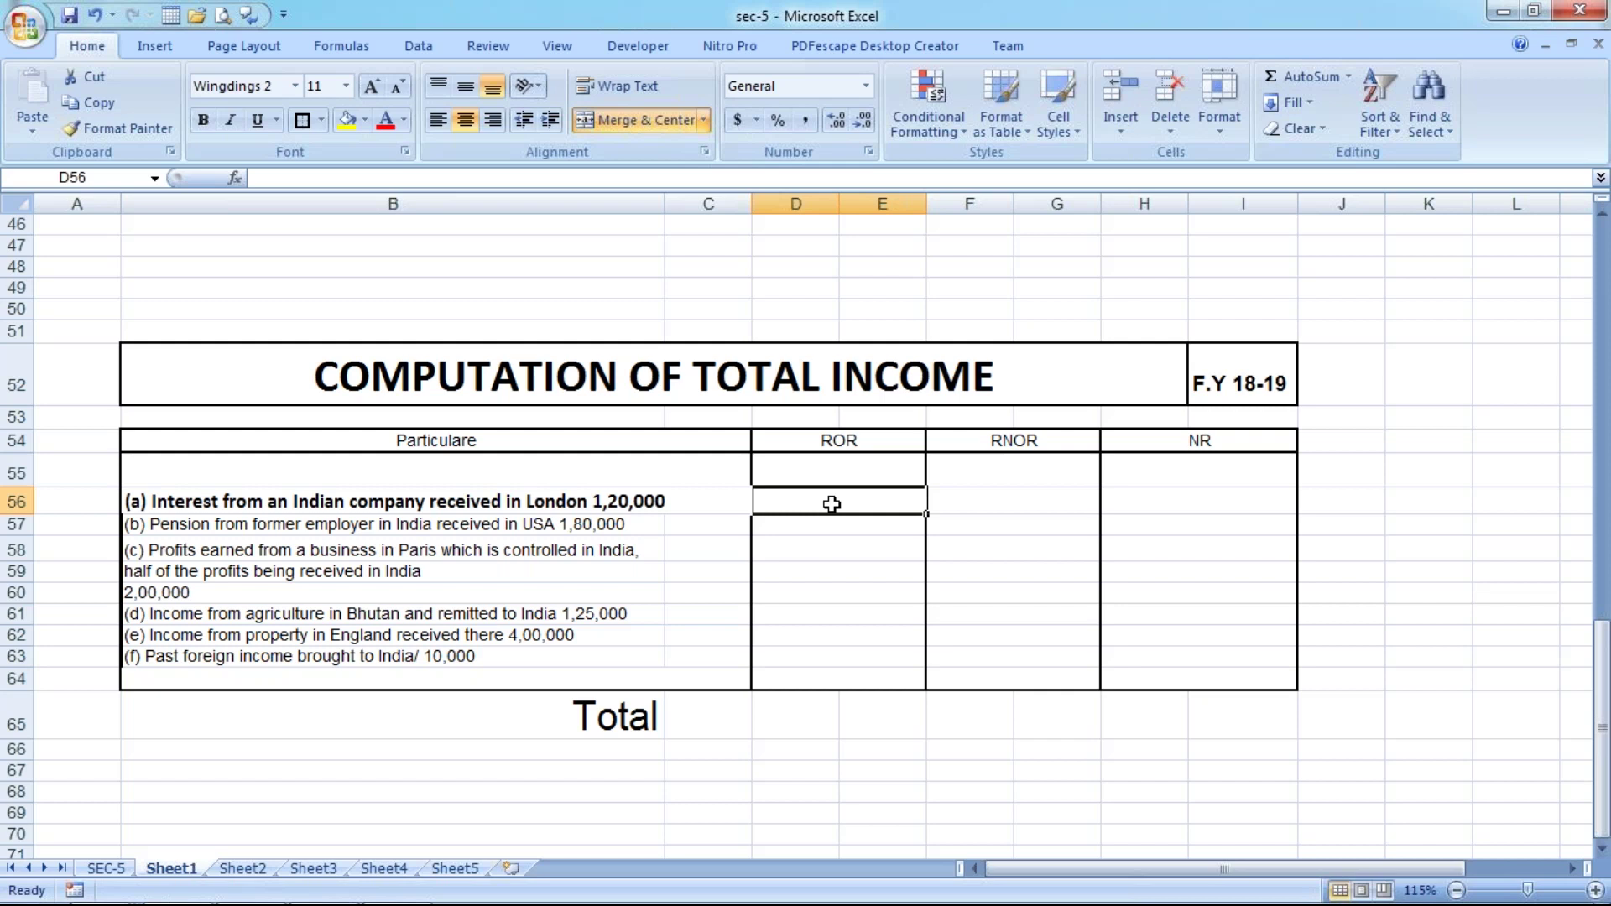
type("180")
key("BackSpace")
key("BackSpace")
key("BackSpace")
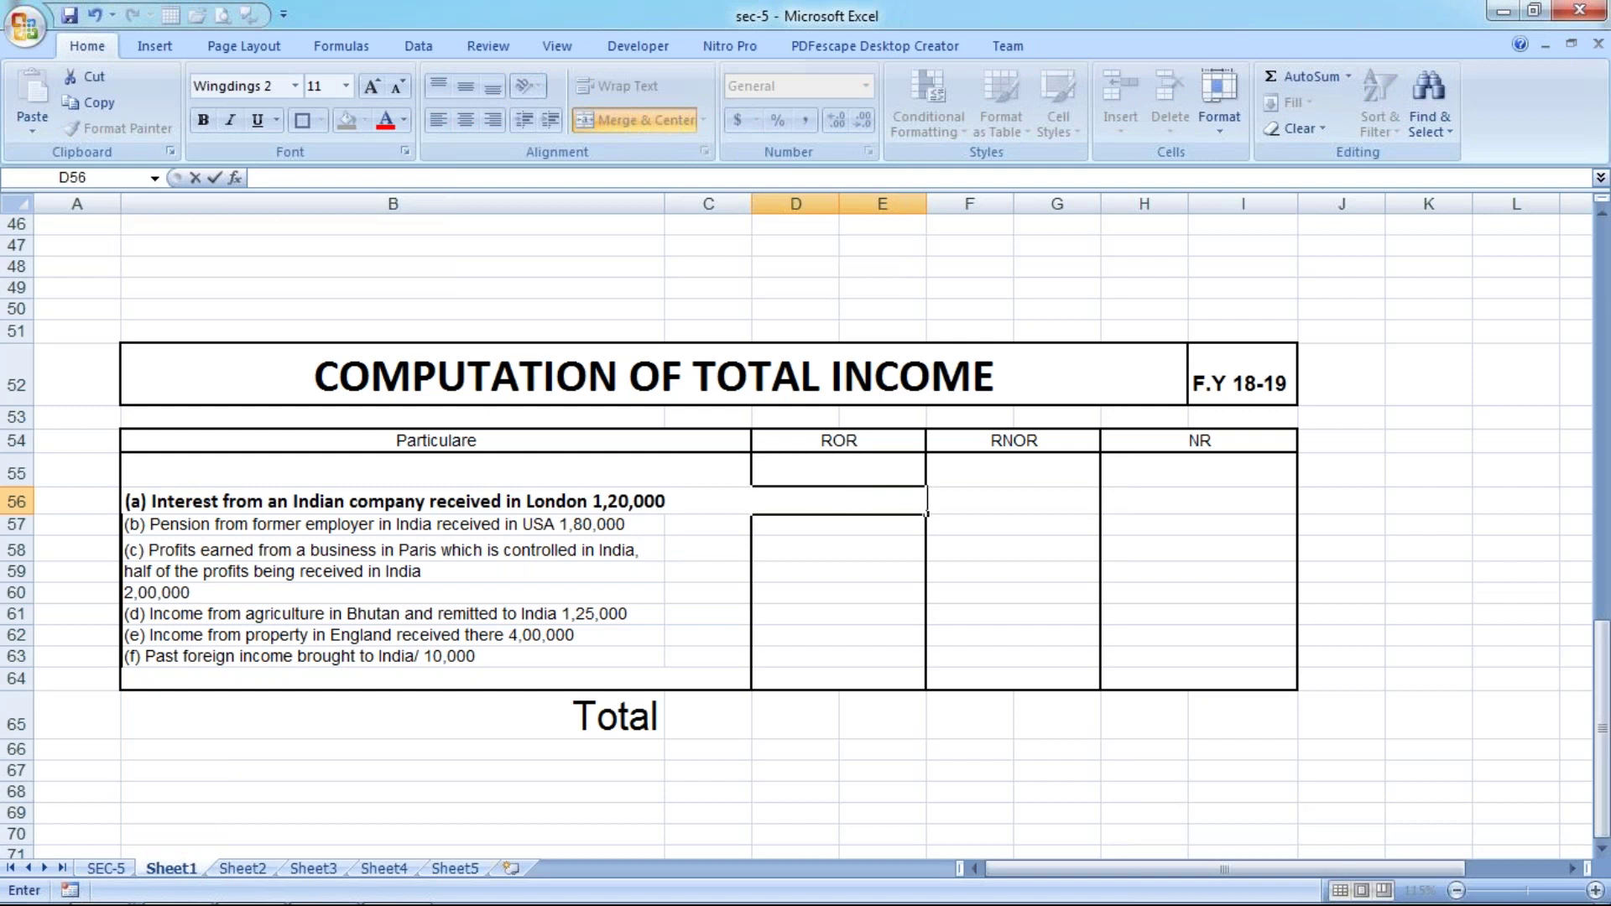
left_click(896, 571)
left_click(848, 507)
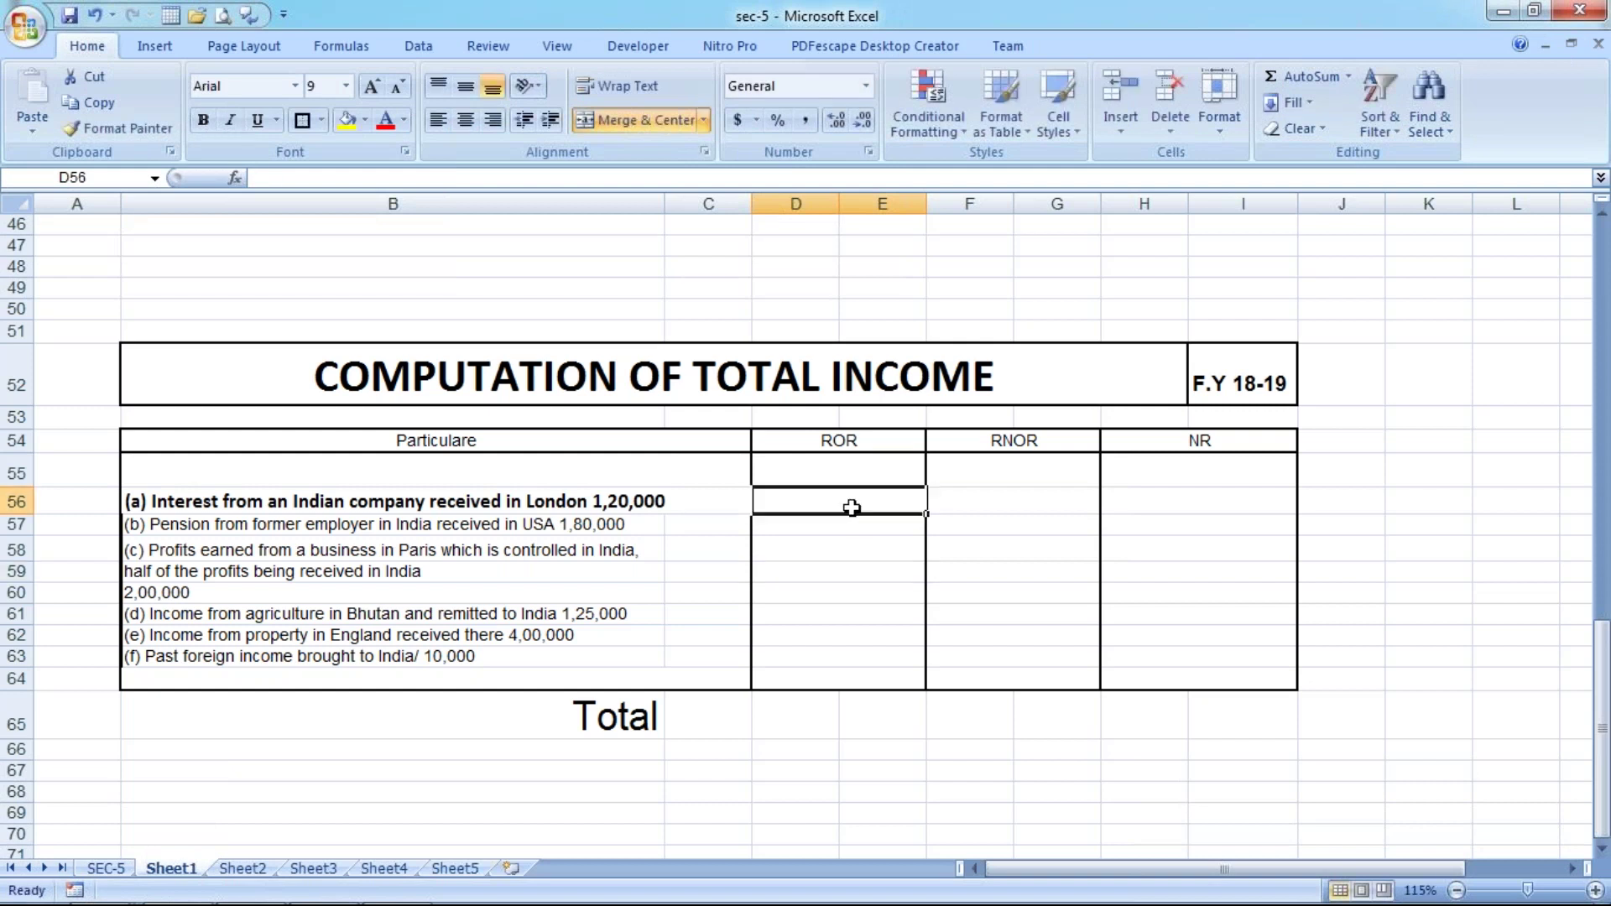
left_click(295, 85)
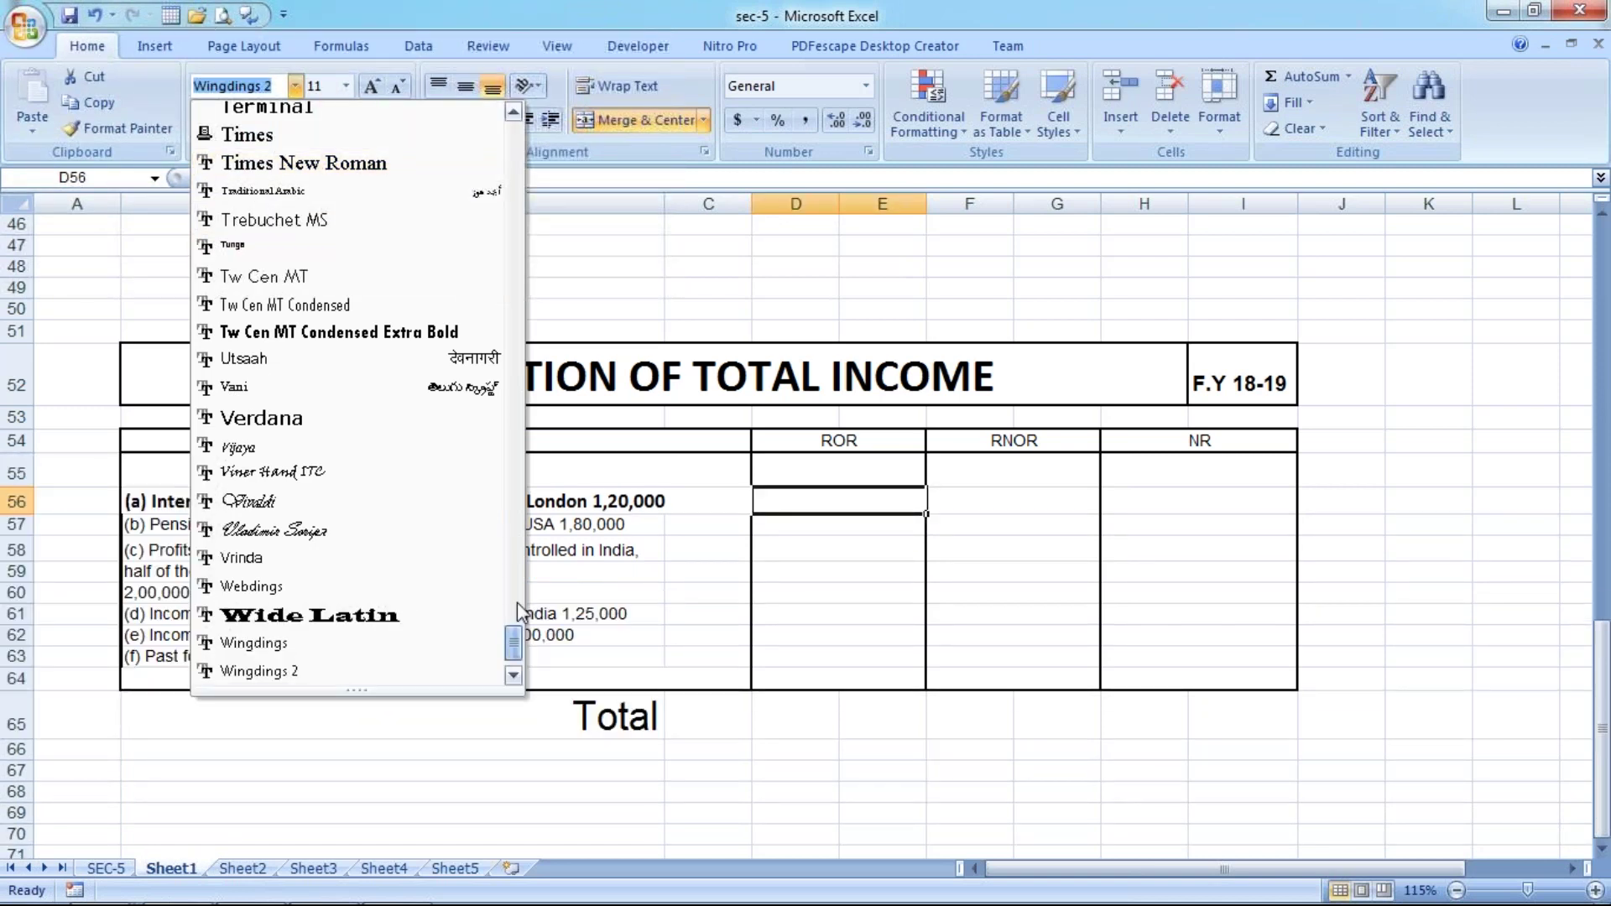
scroll(513, 637, "up", 2)
scroll(353, 378, "up", 20)
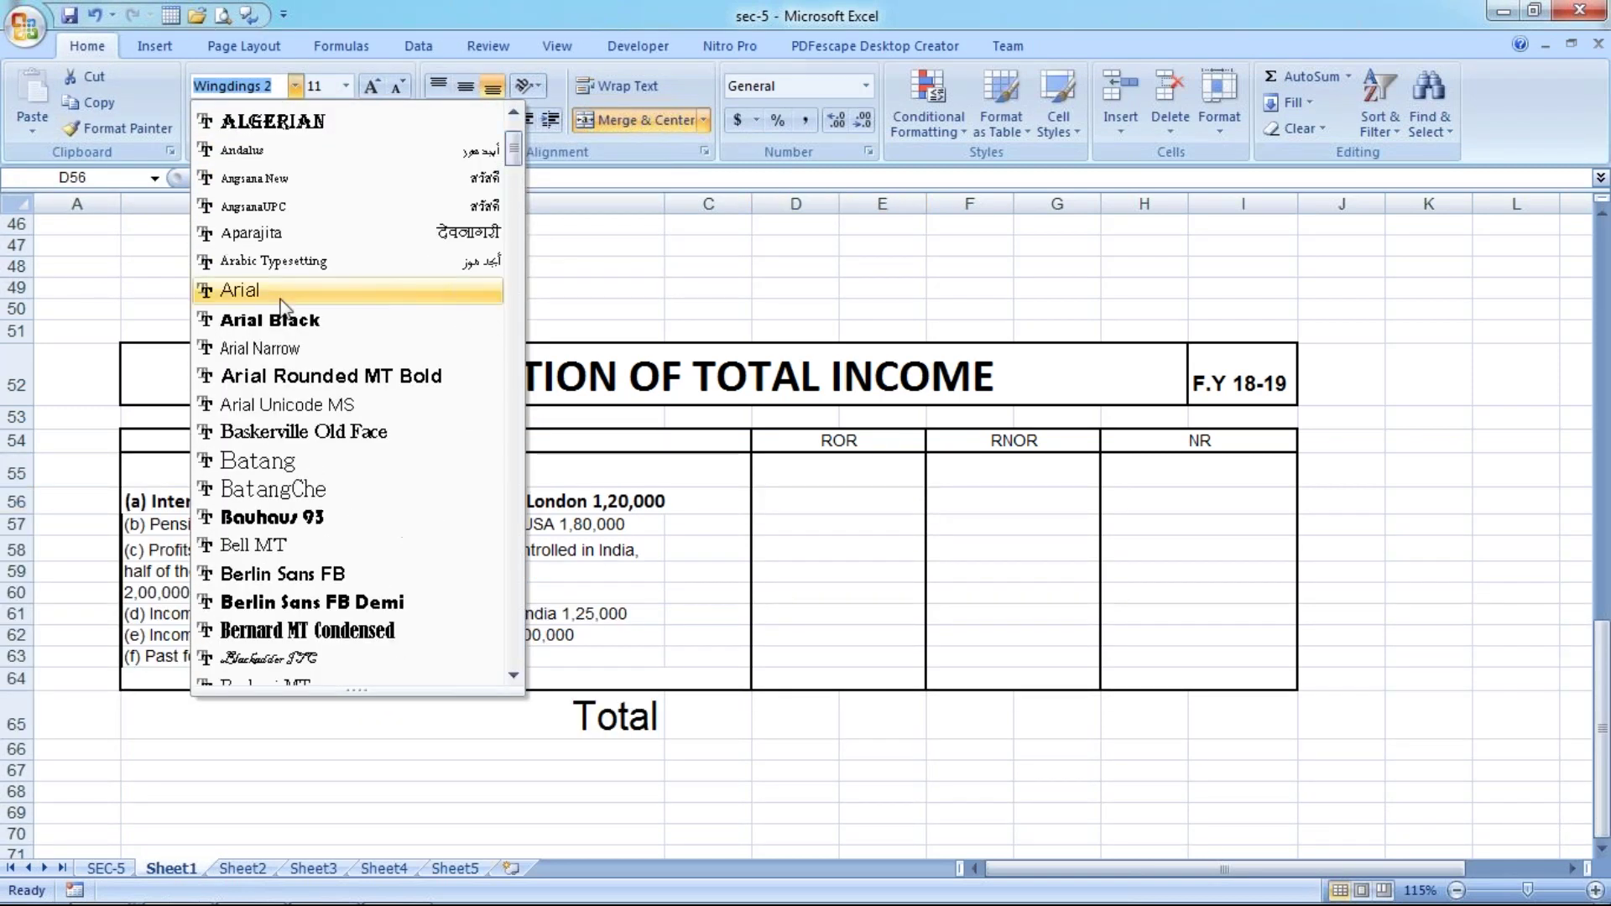
left_click(118, 127)
Copy D56's Arial formatting onto the RNOR/NR cells F56:I64 and ROR cells D56:E63.
left_click(117, 128)
mouse_move(979, 502)
left_mouse_down()
mouse_move(1133, 584)
mouse_move(1198, 675)
left_mouse_up()
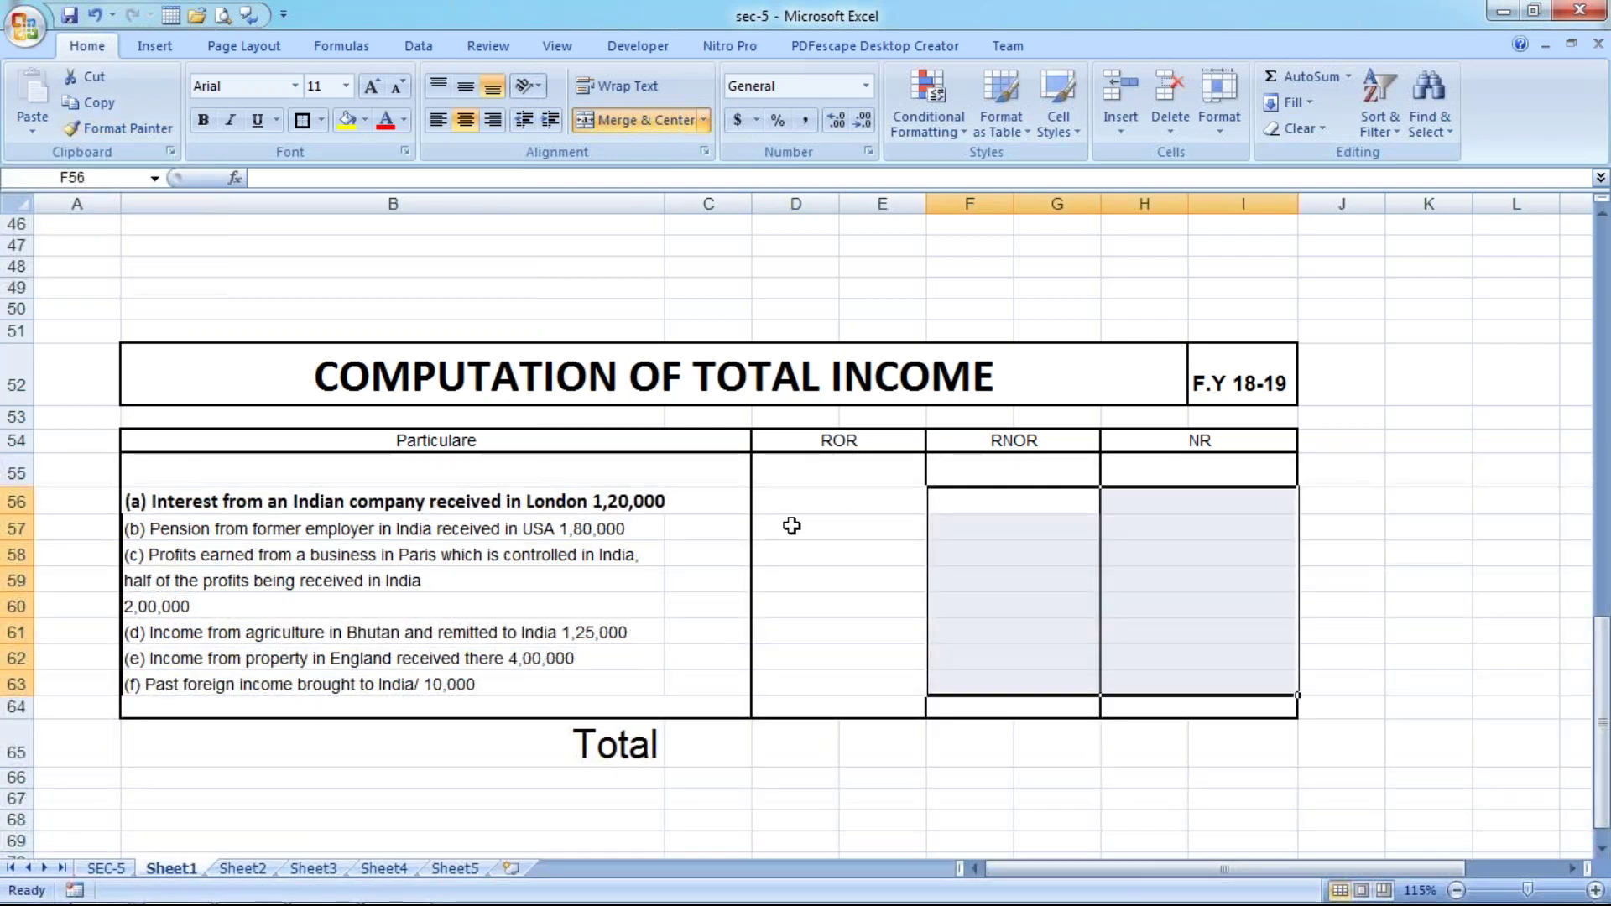
left_click(793, 503)
left_click(118, 127)
left_click_drag(796, 501, 831, 684)
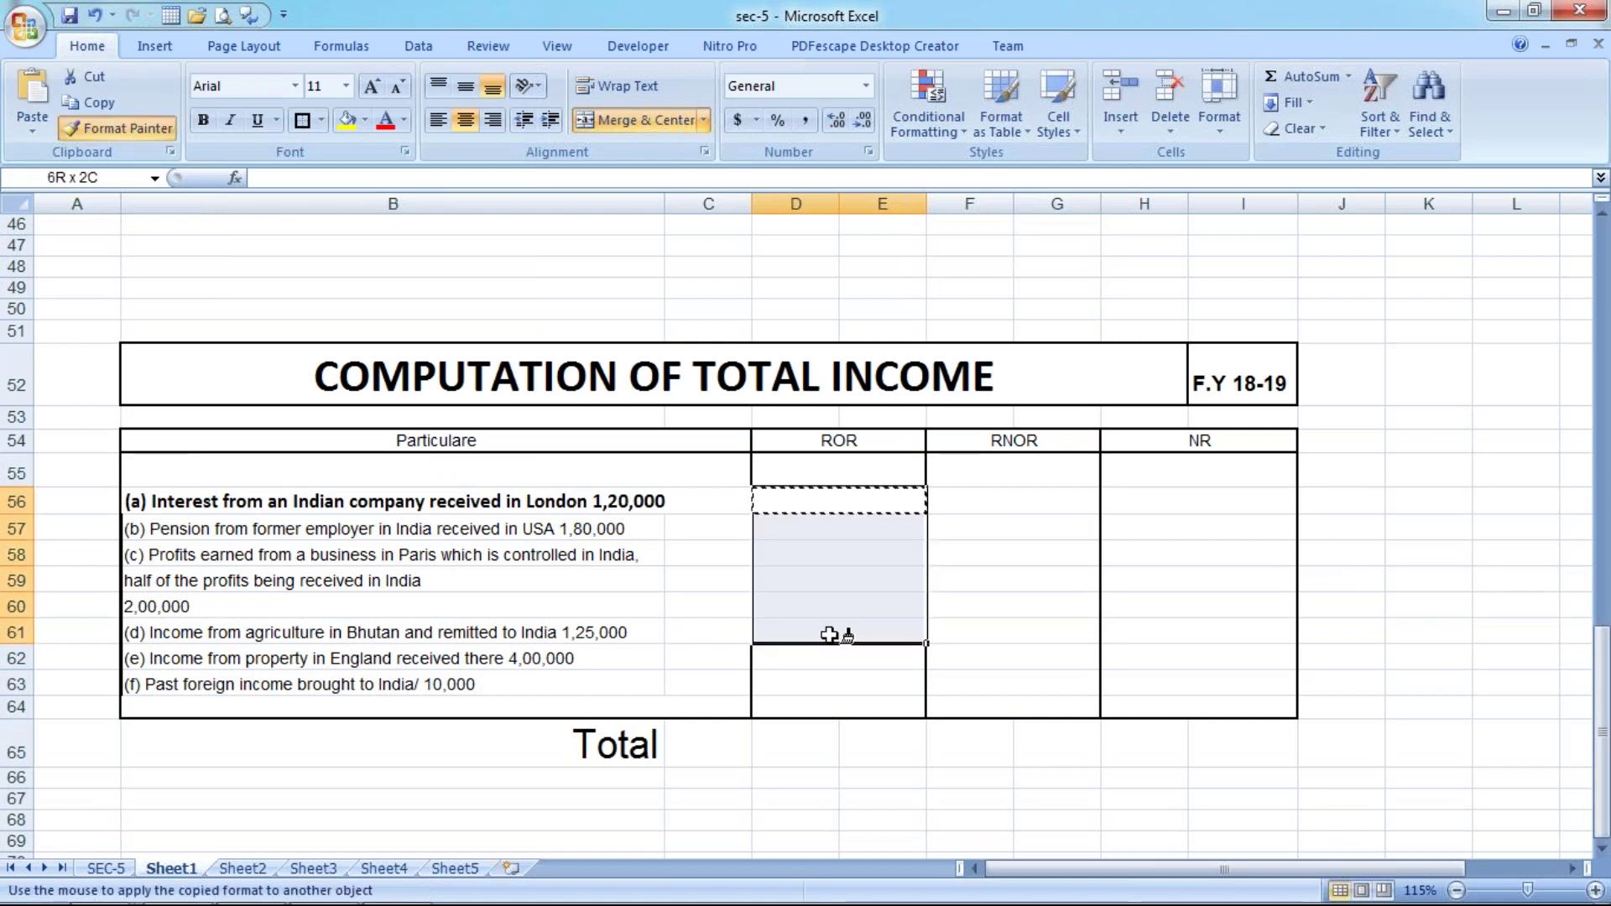
left_click_drag(800, 498, 873, 502)
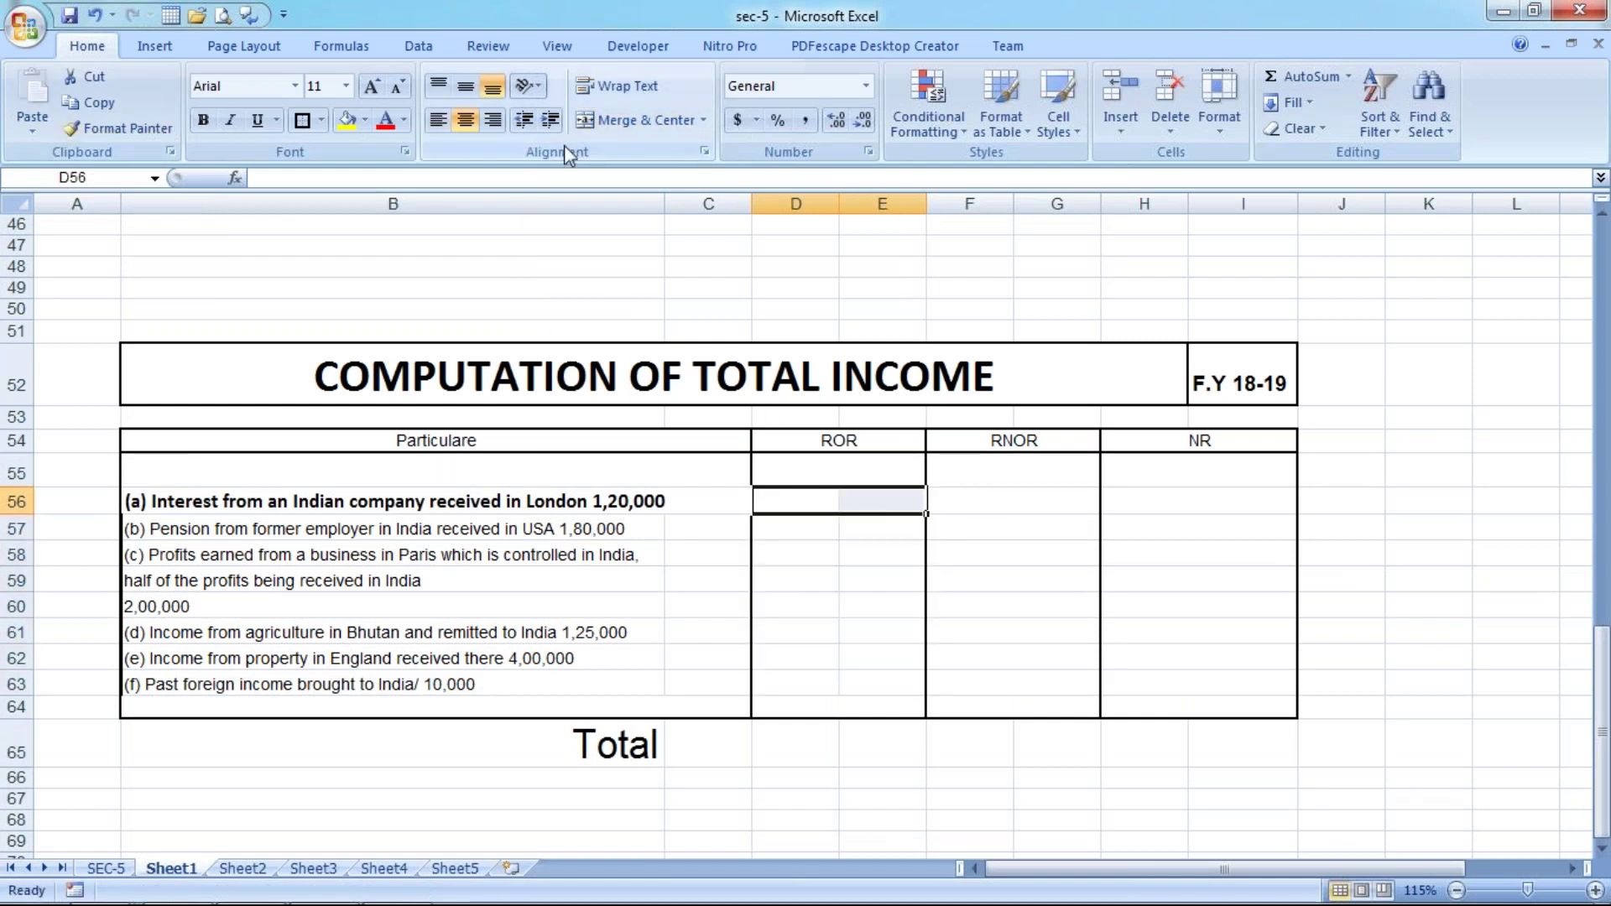
Merge item (a)'s ROR cells and enter 120000 under ROR, RNOR and NR.
left_click(668, 120)
type("120000")
key("Return")
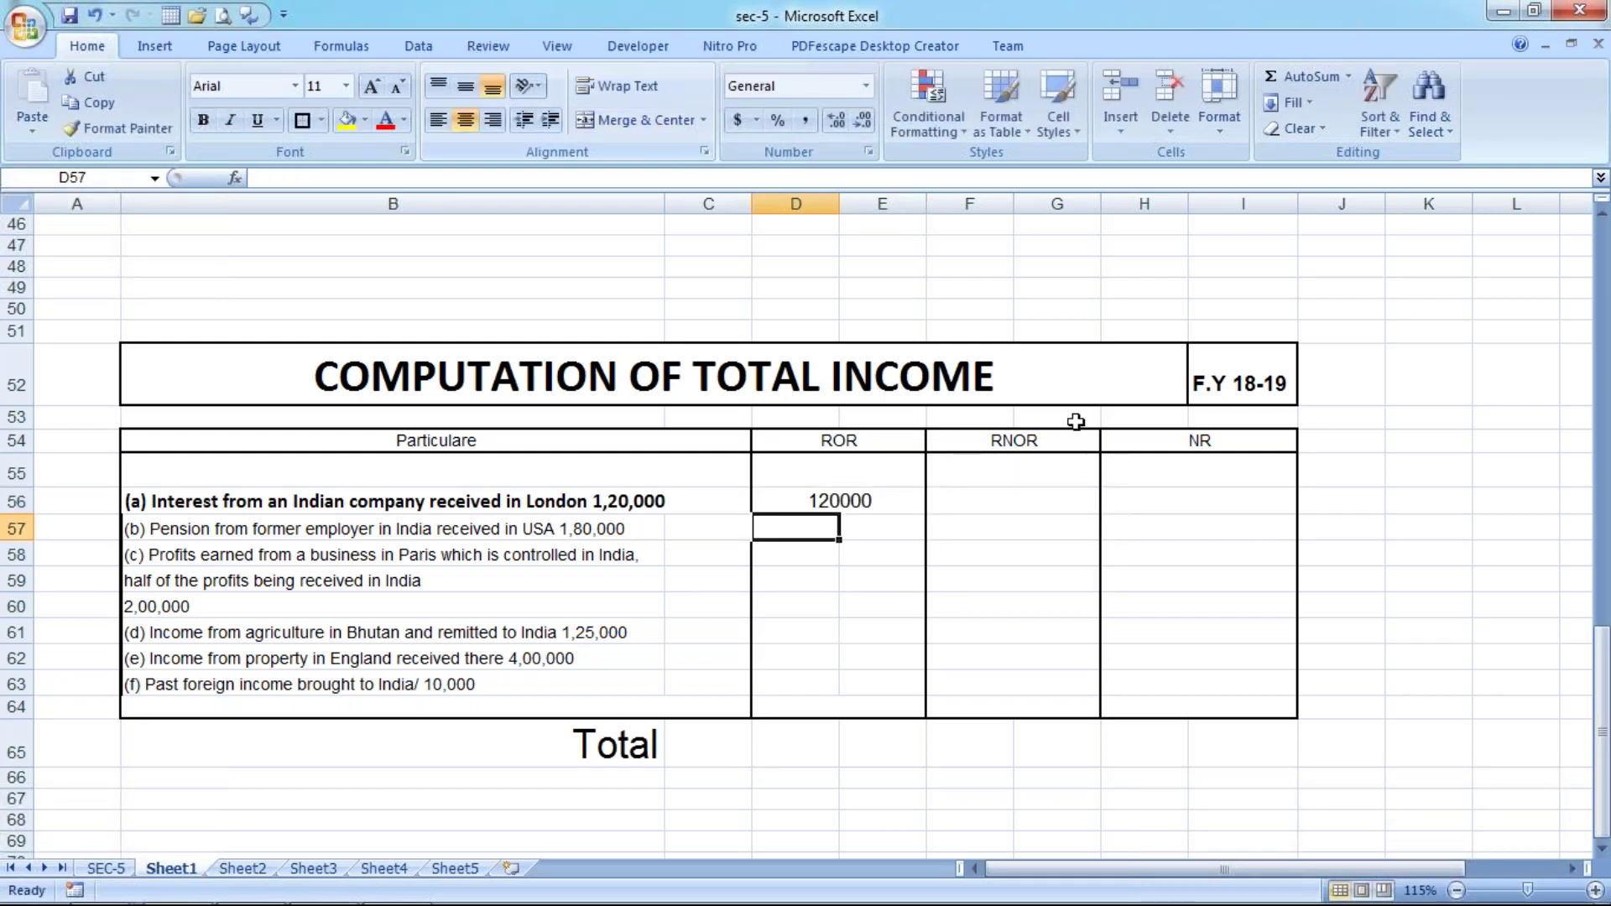
left_click(971, 501)
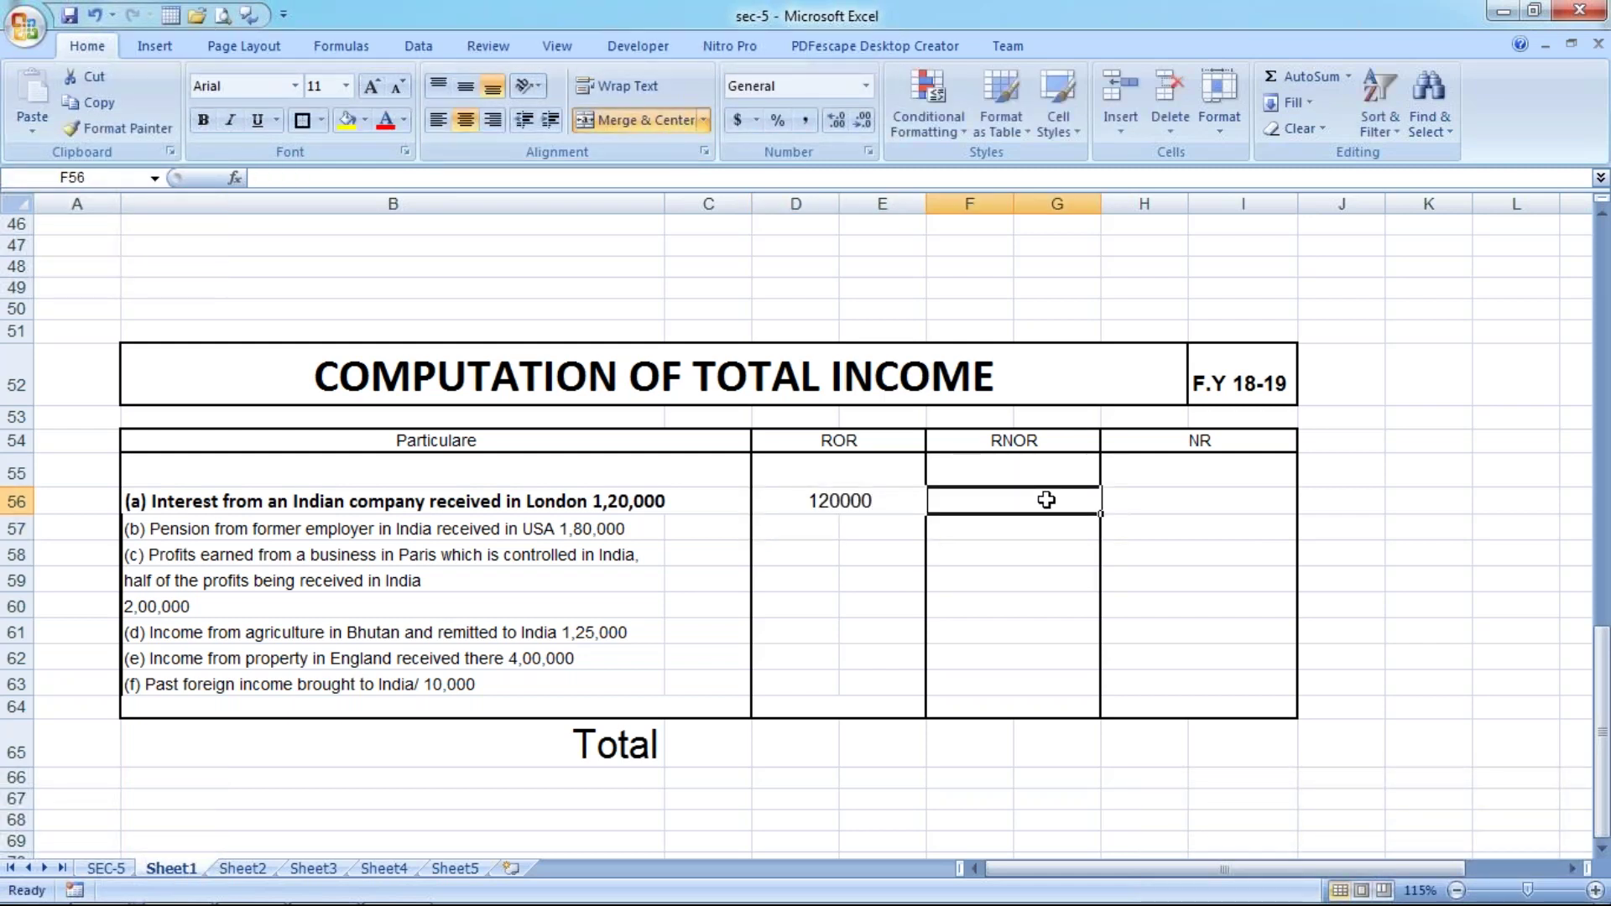
type("120000")
key("Tab")
type("120000")
key("Return")
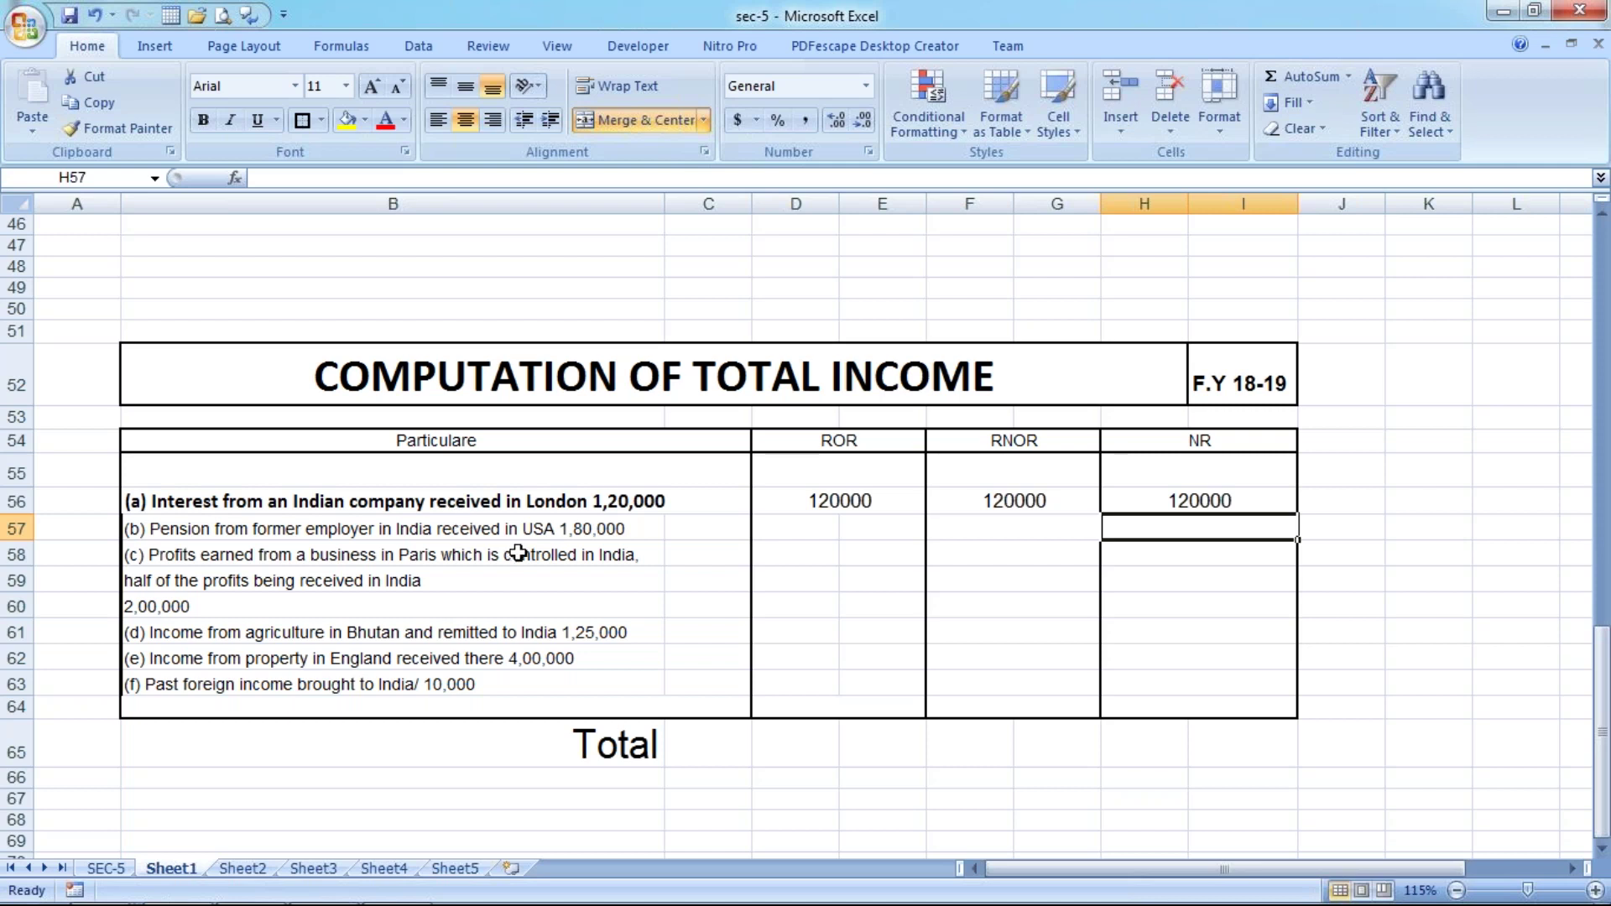
Merge item (b) pension's ROR cells and enter 180000 under ROR, RNOR and NR.
left_click(168, 548)
key("Up")
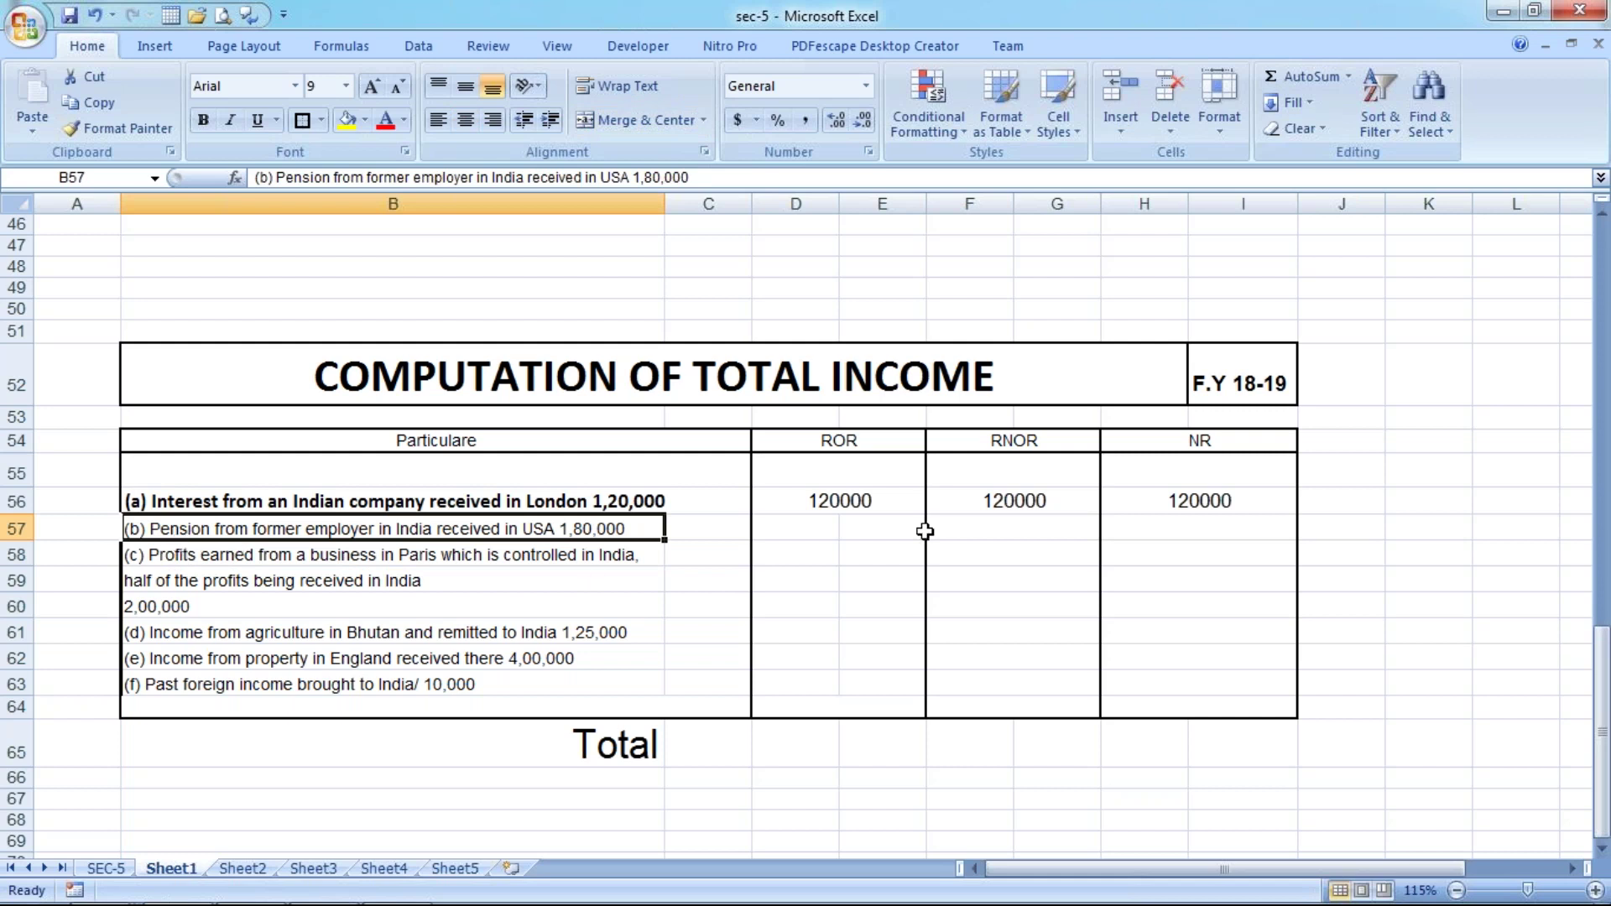
left_click_drag(818, 524, 876, 521)
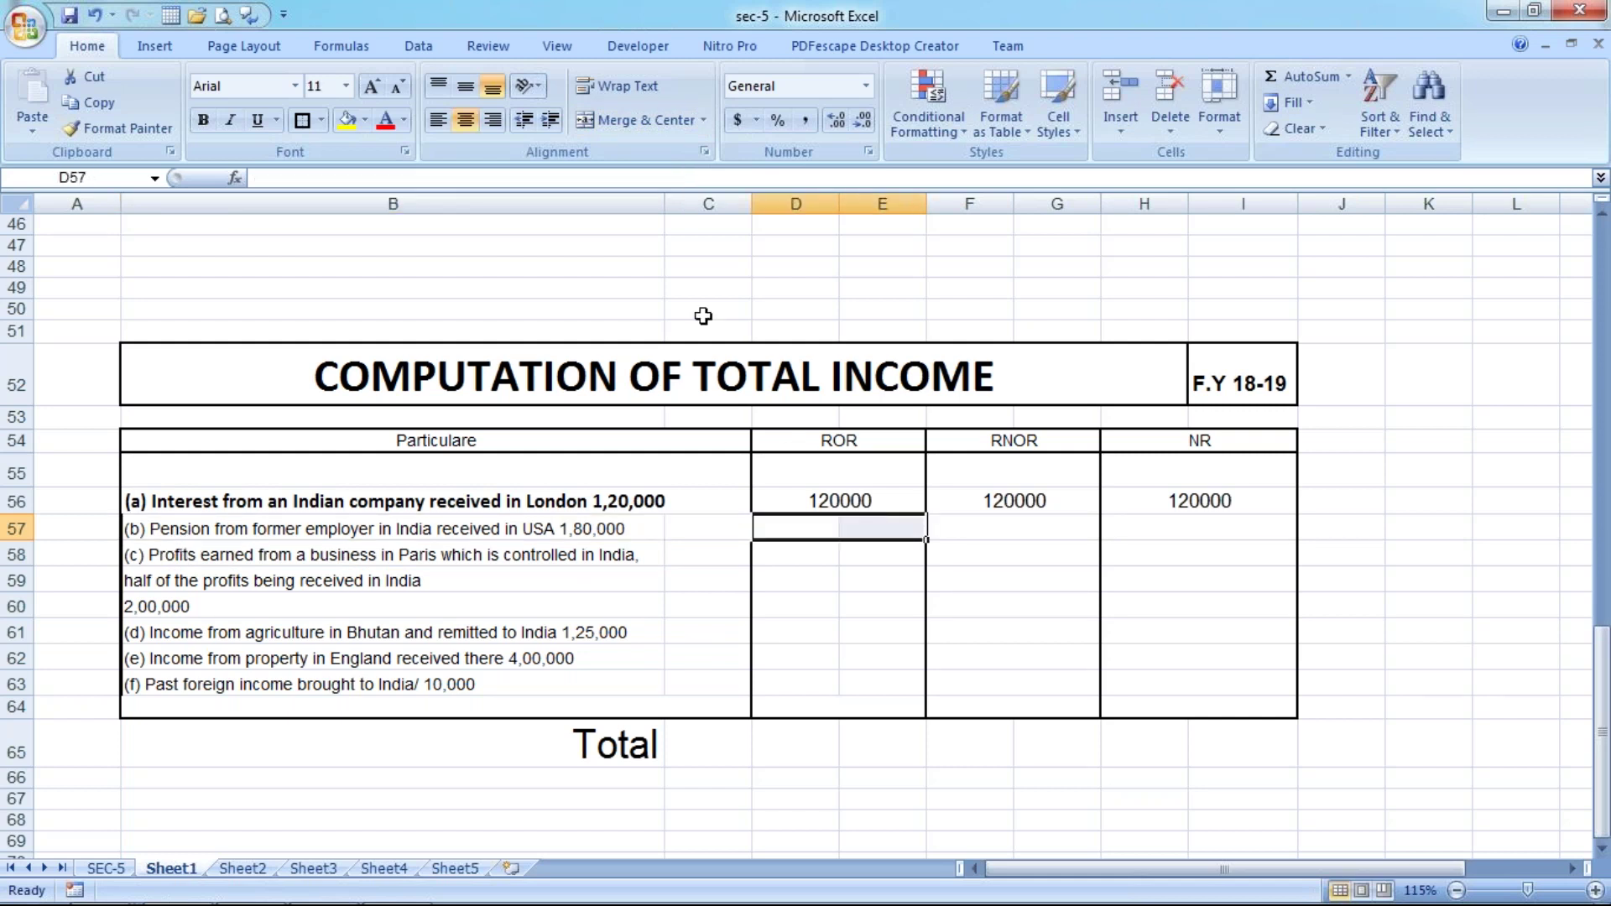
left_click(660, 124)
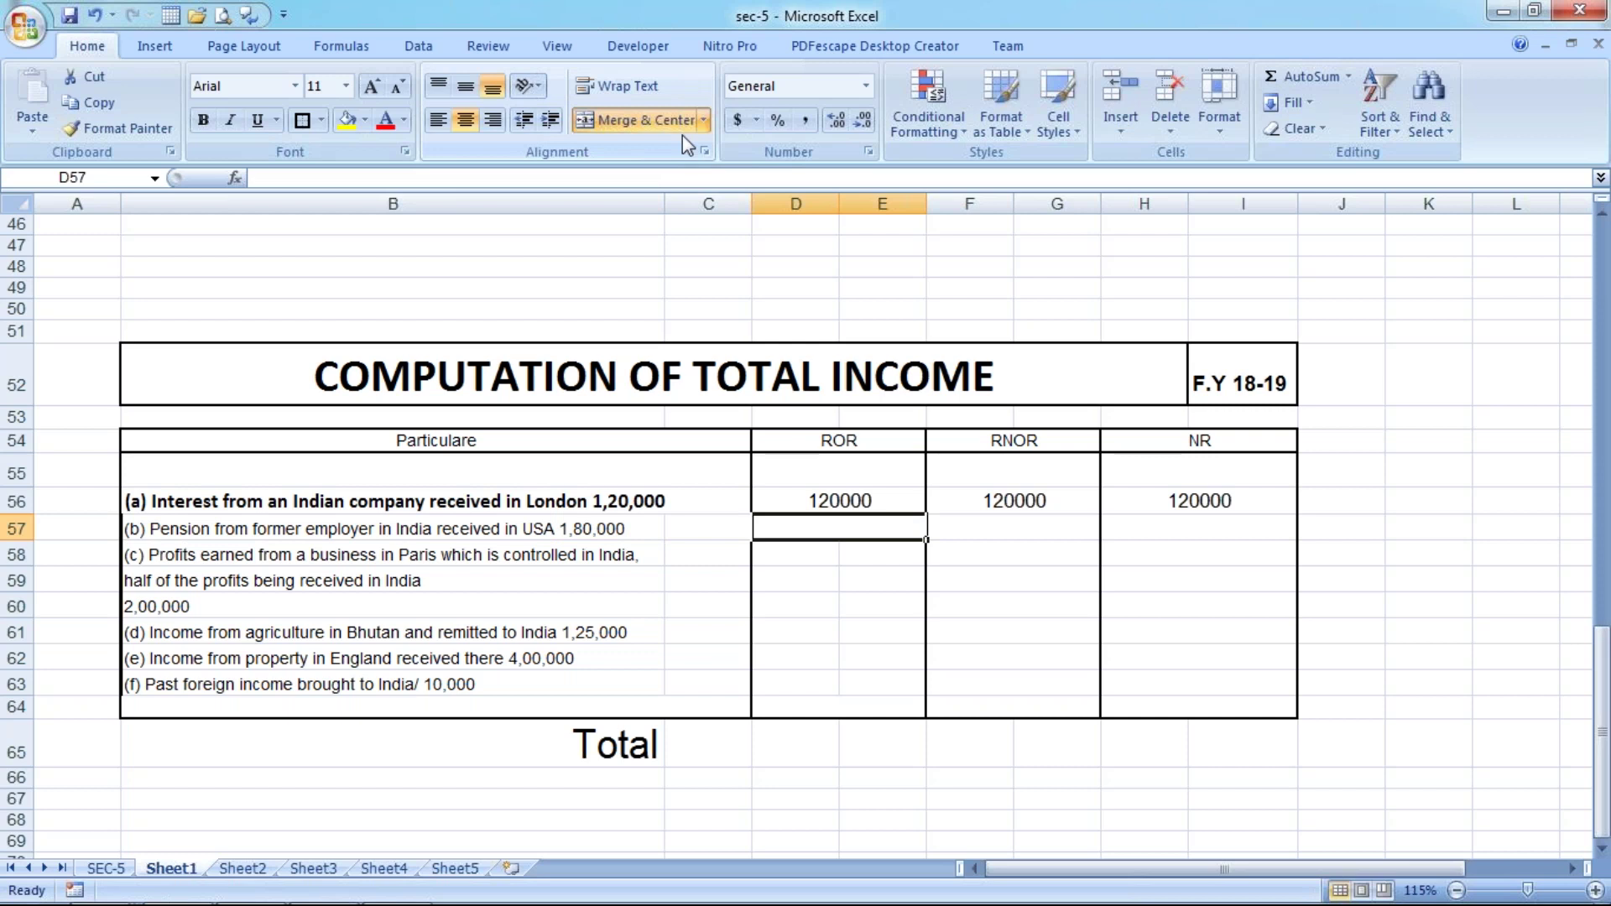
type("18000")
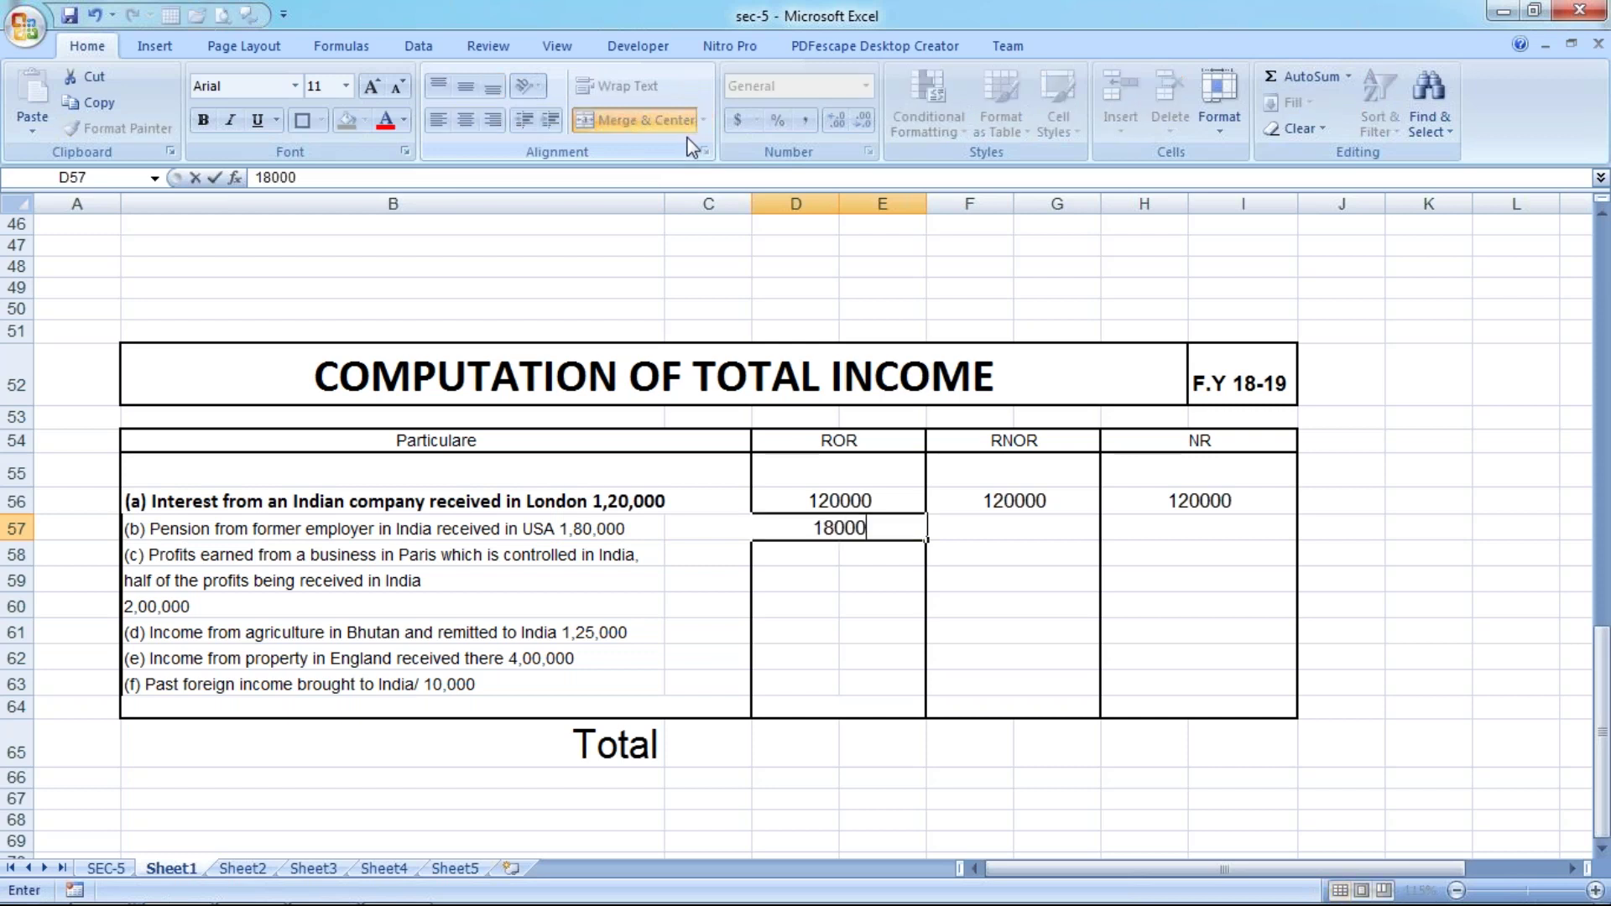
type("0")
key("Return")
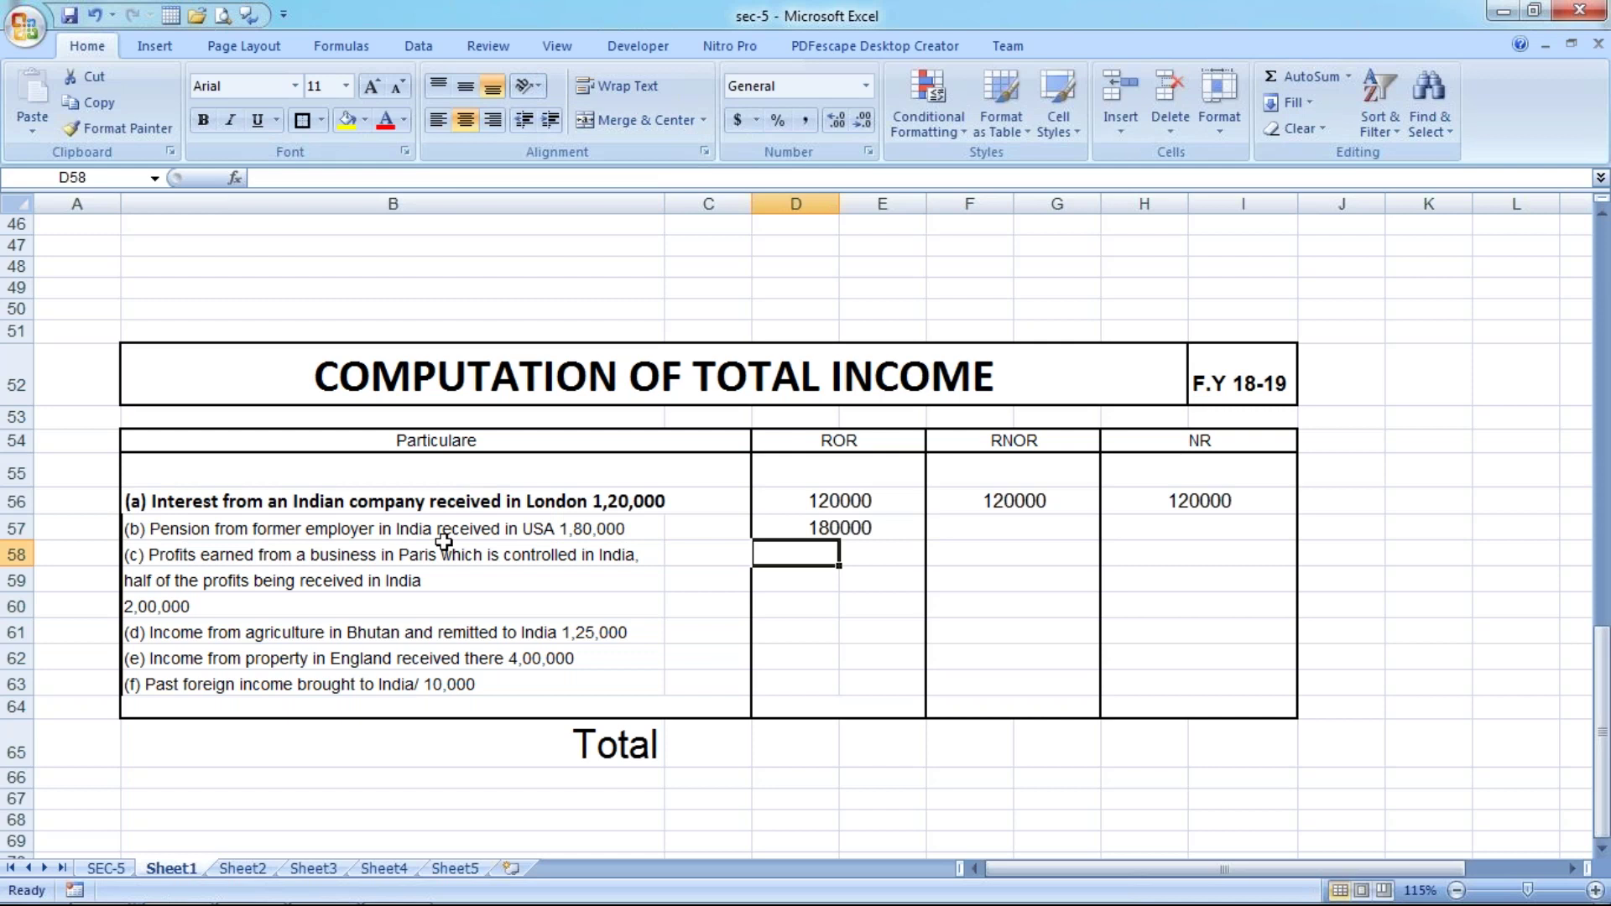
left_click(1022, 522)
type("180000")
key("Tab")
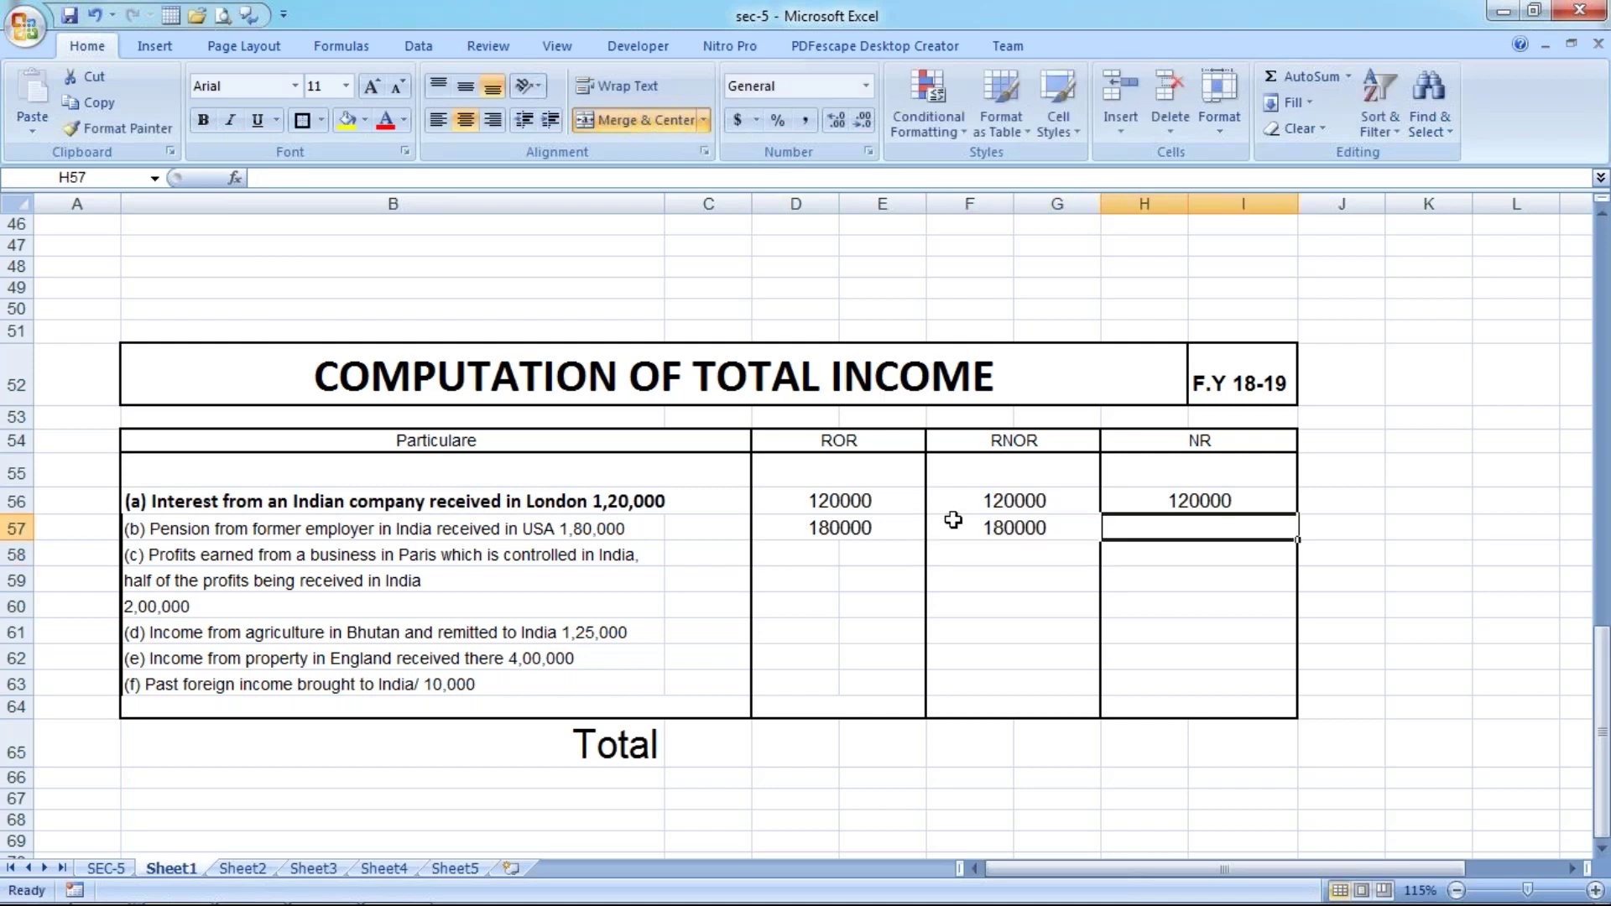
type("180000")
key("Return")
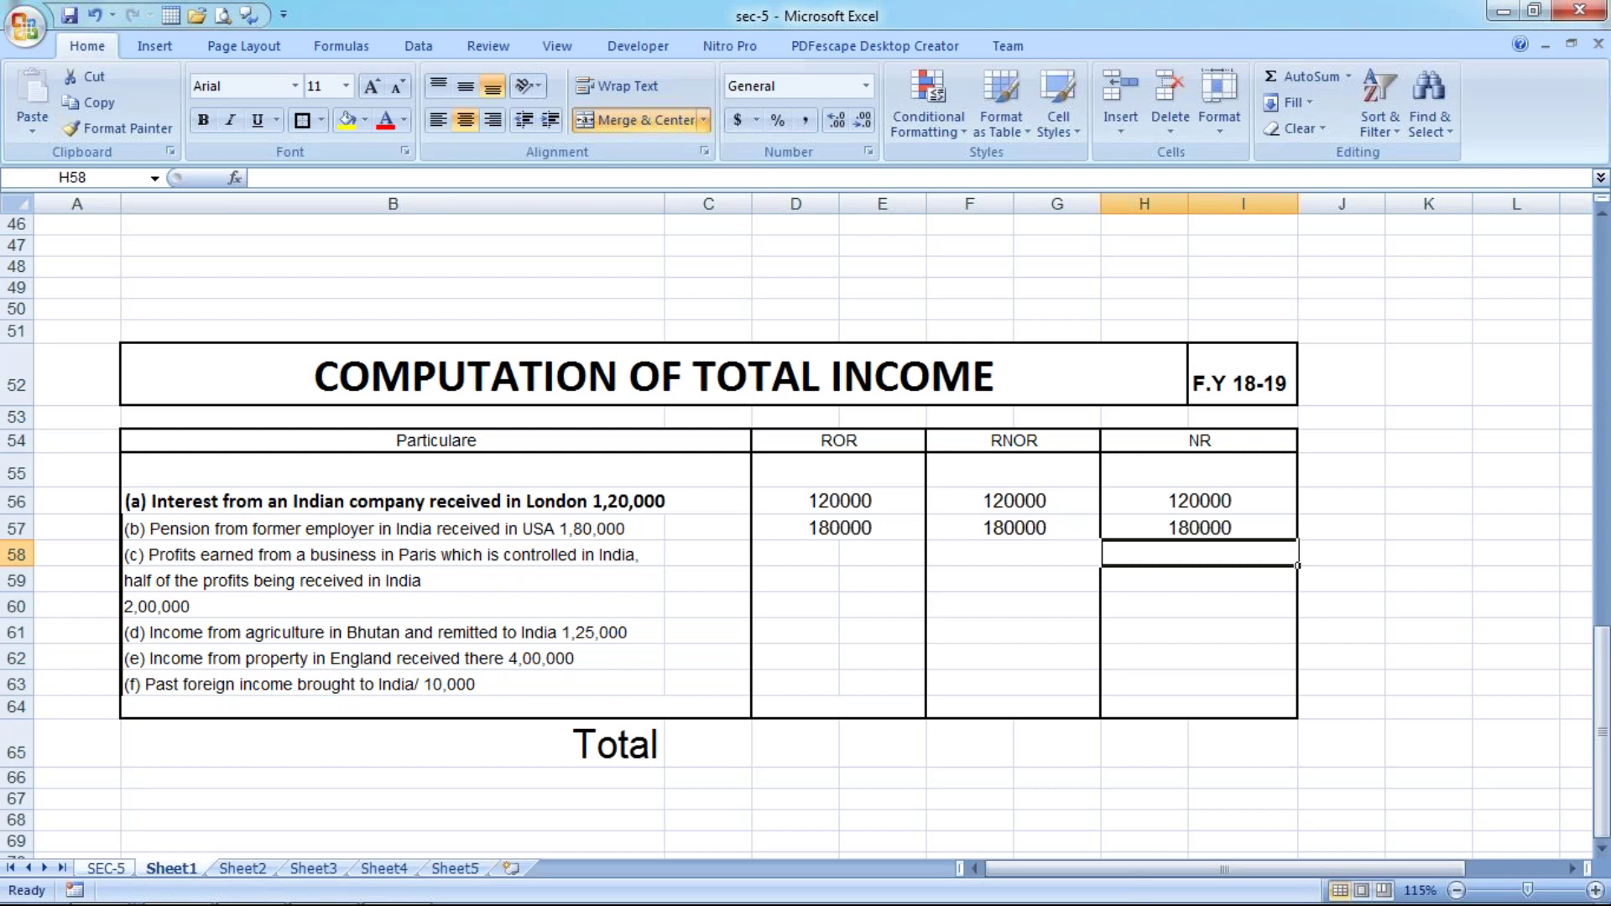
On SEC-5, review the outside-India rows and business-controlled-in-India ticks, then return to Sheet1.
key("ctrl+Page_Up")
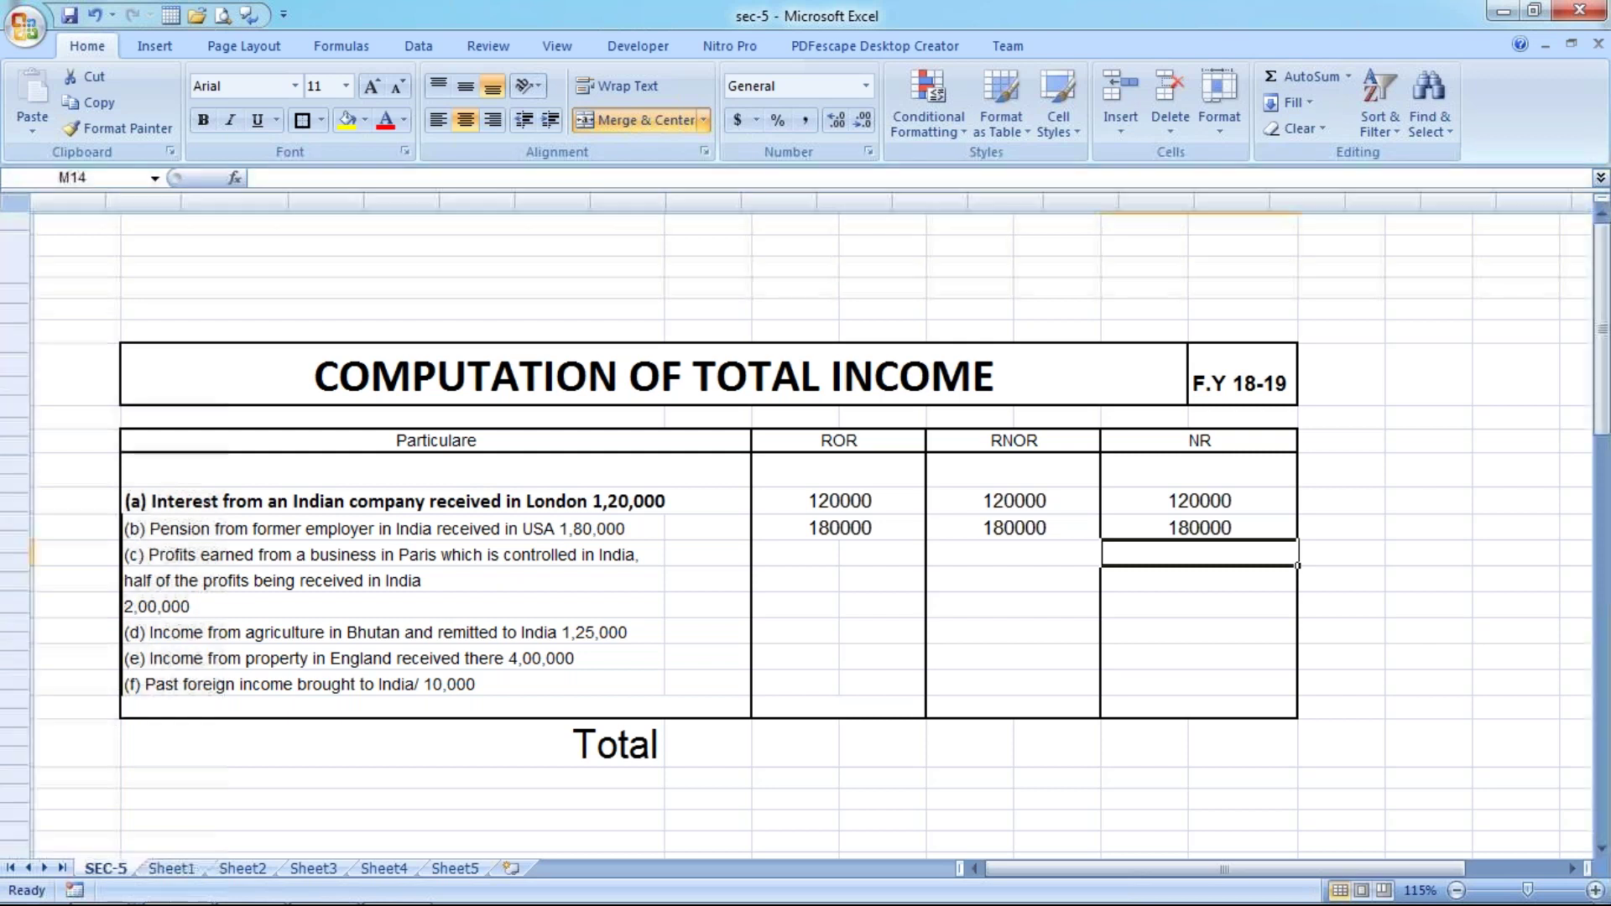
left_click_drag(215, 508, 261, 552)
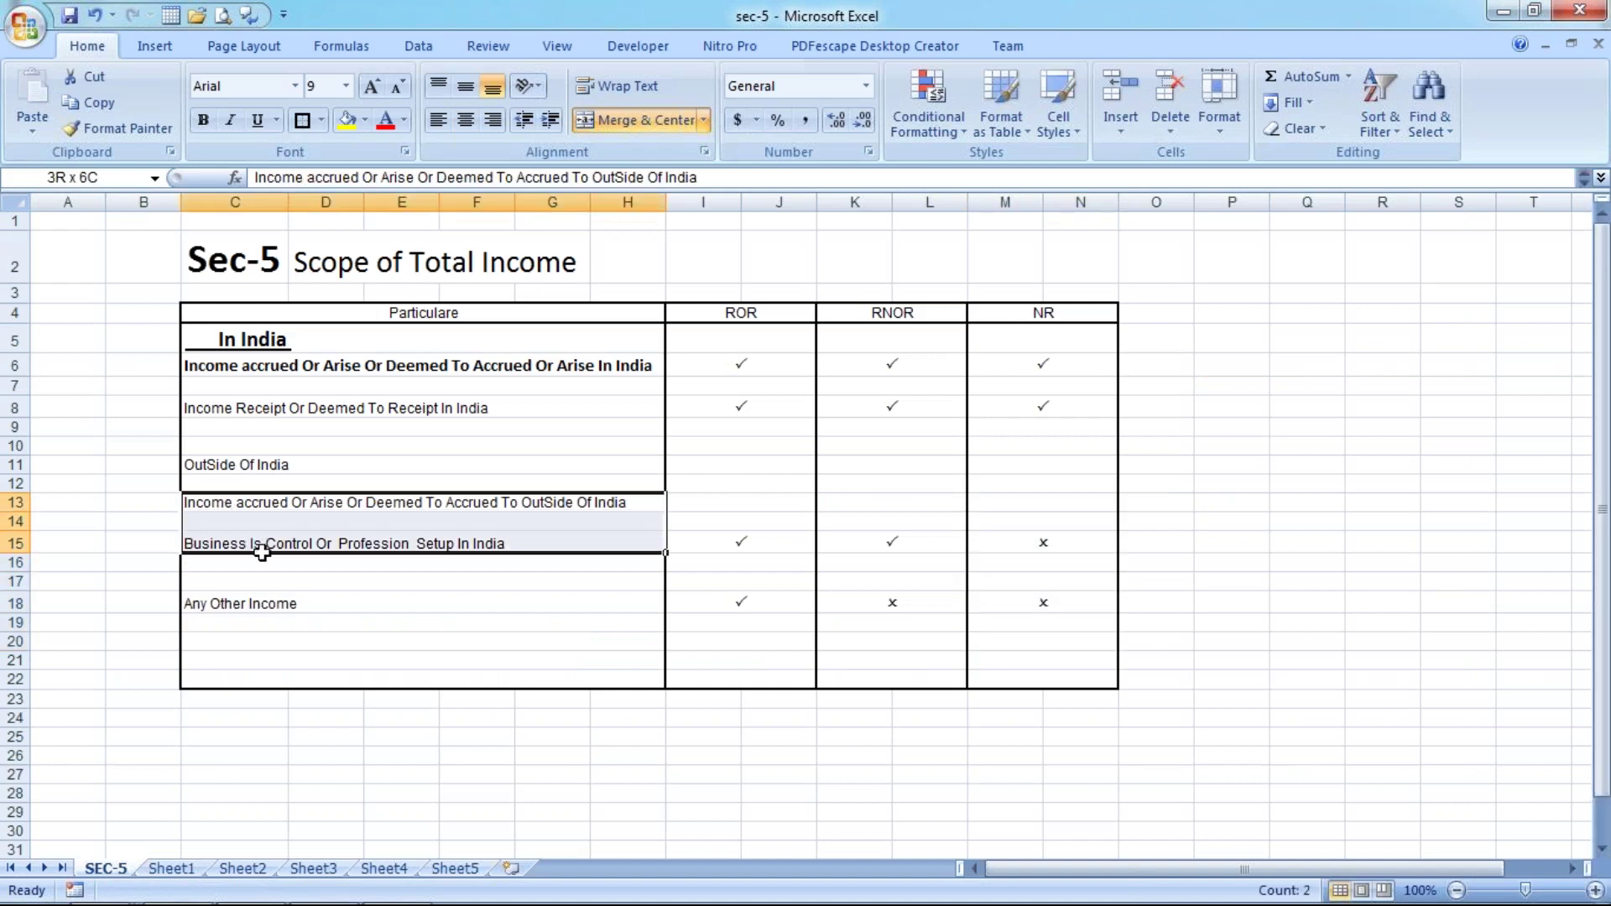
left_click_drag(262, 552, 262, 552)
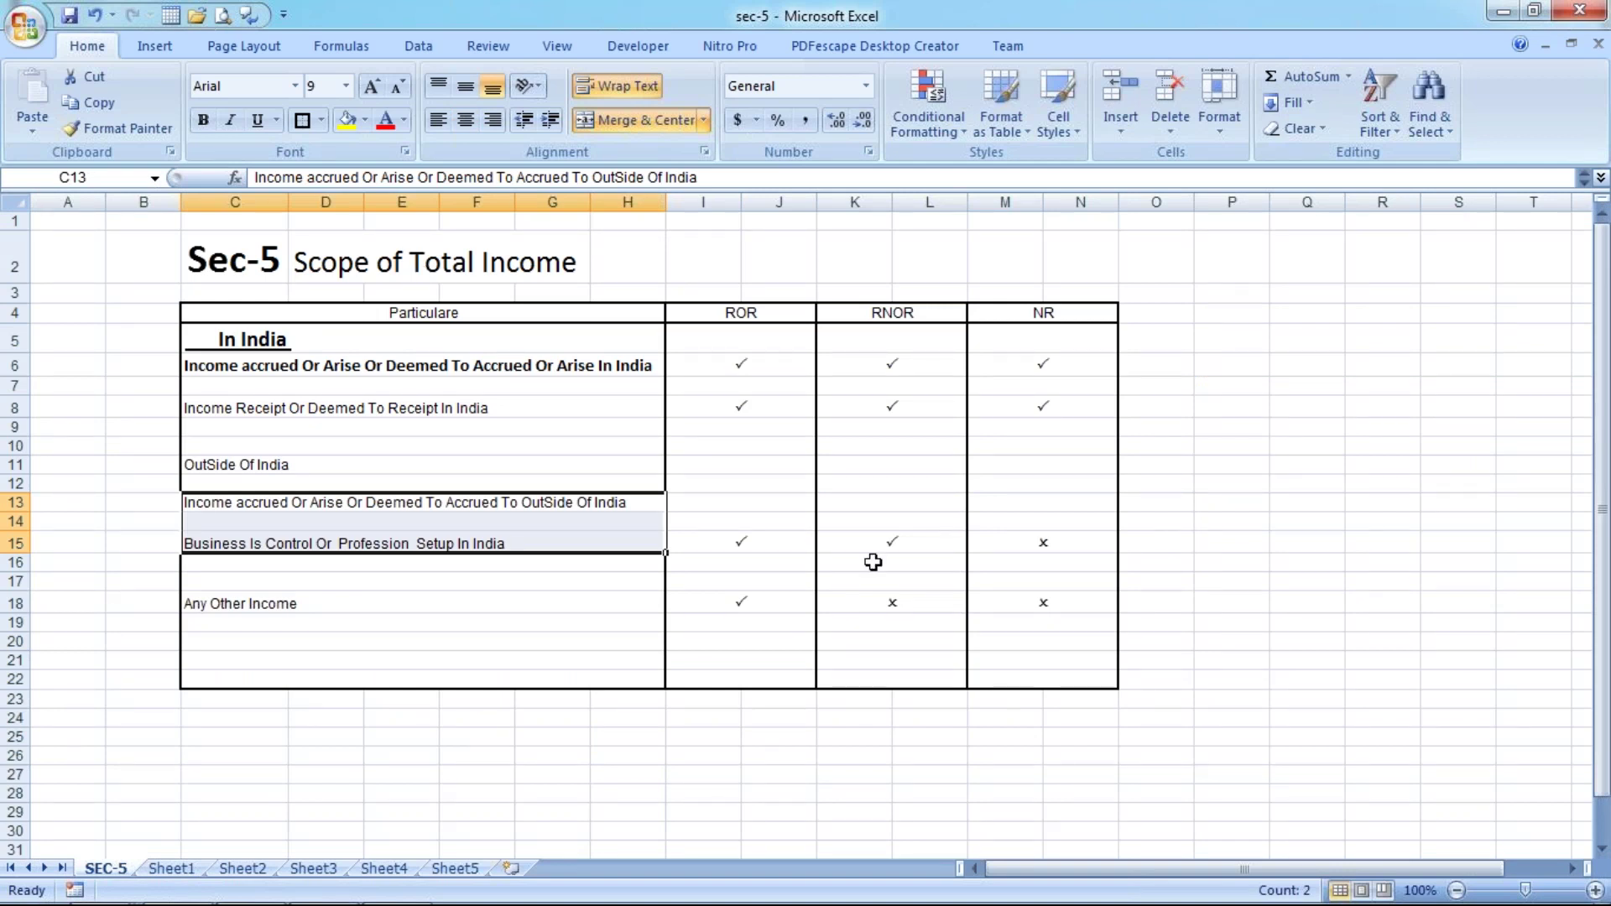
left_click_drag(742, 543, 886, 538)
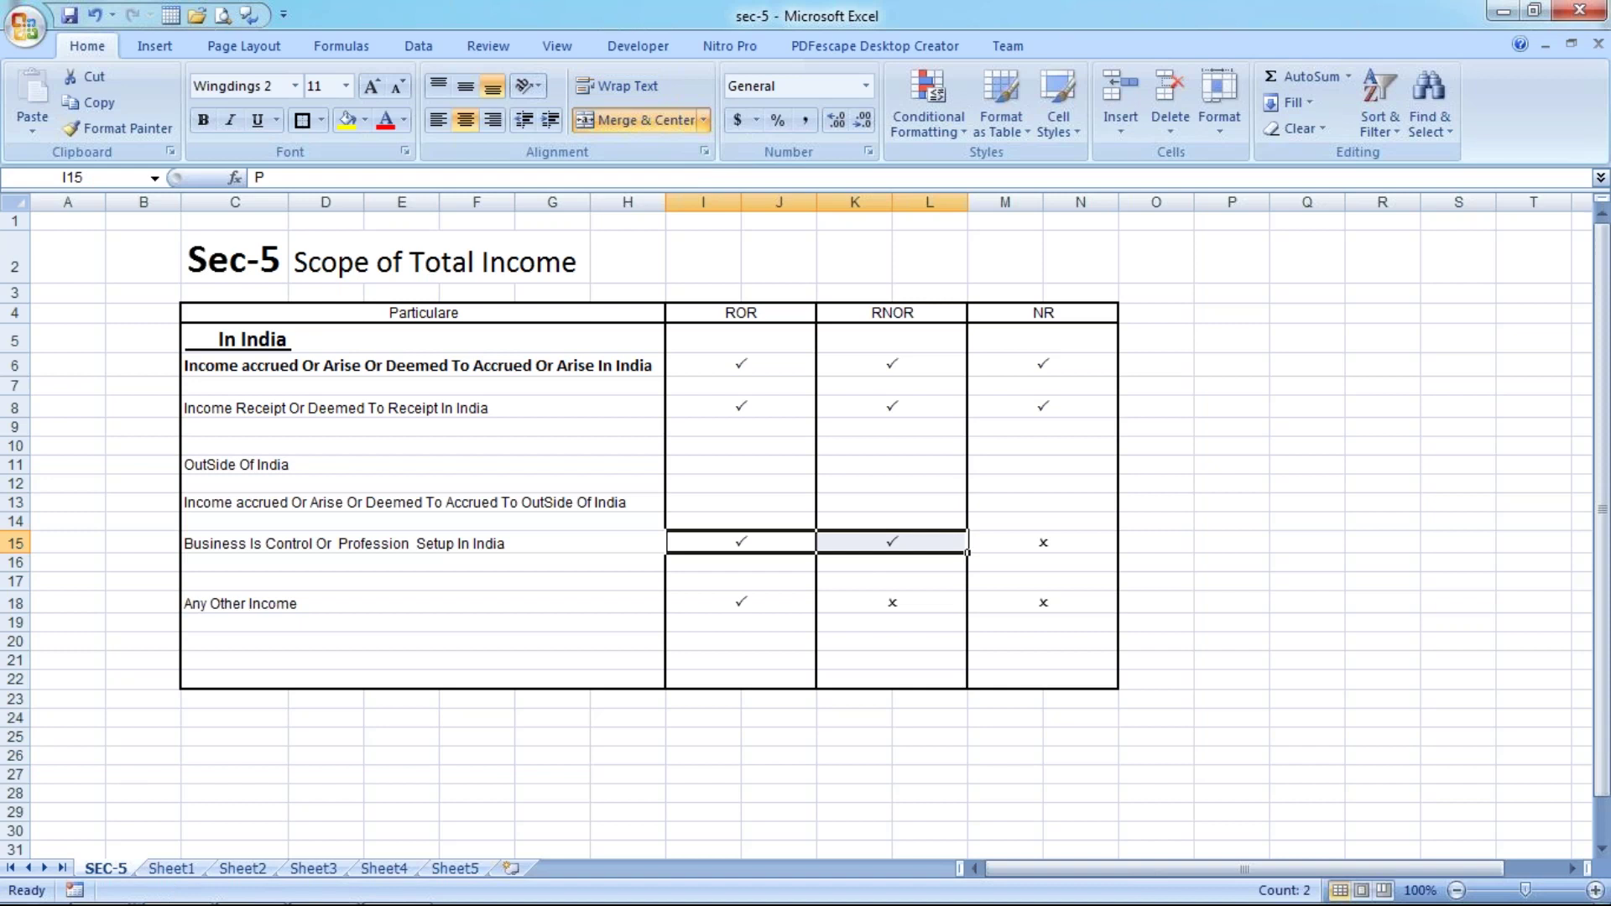
left_click(171, 870)
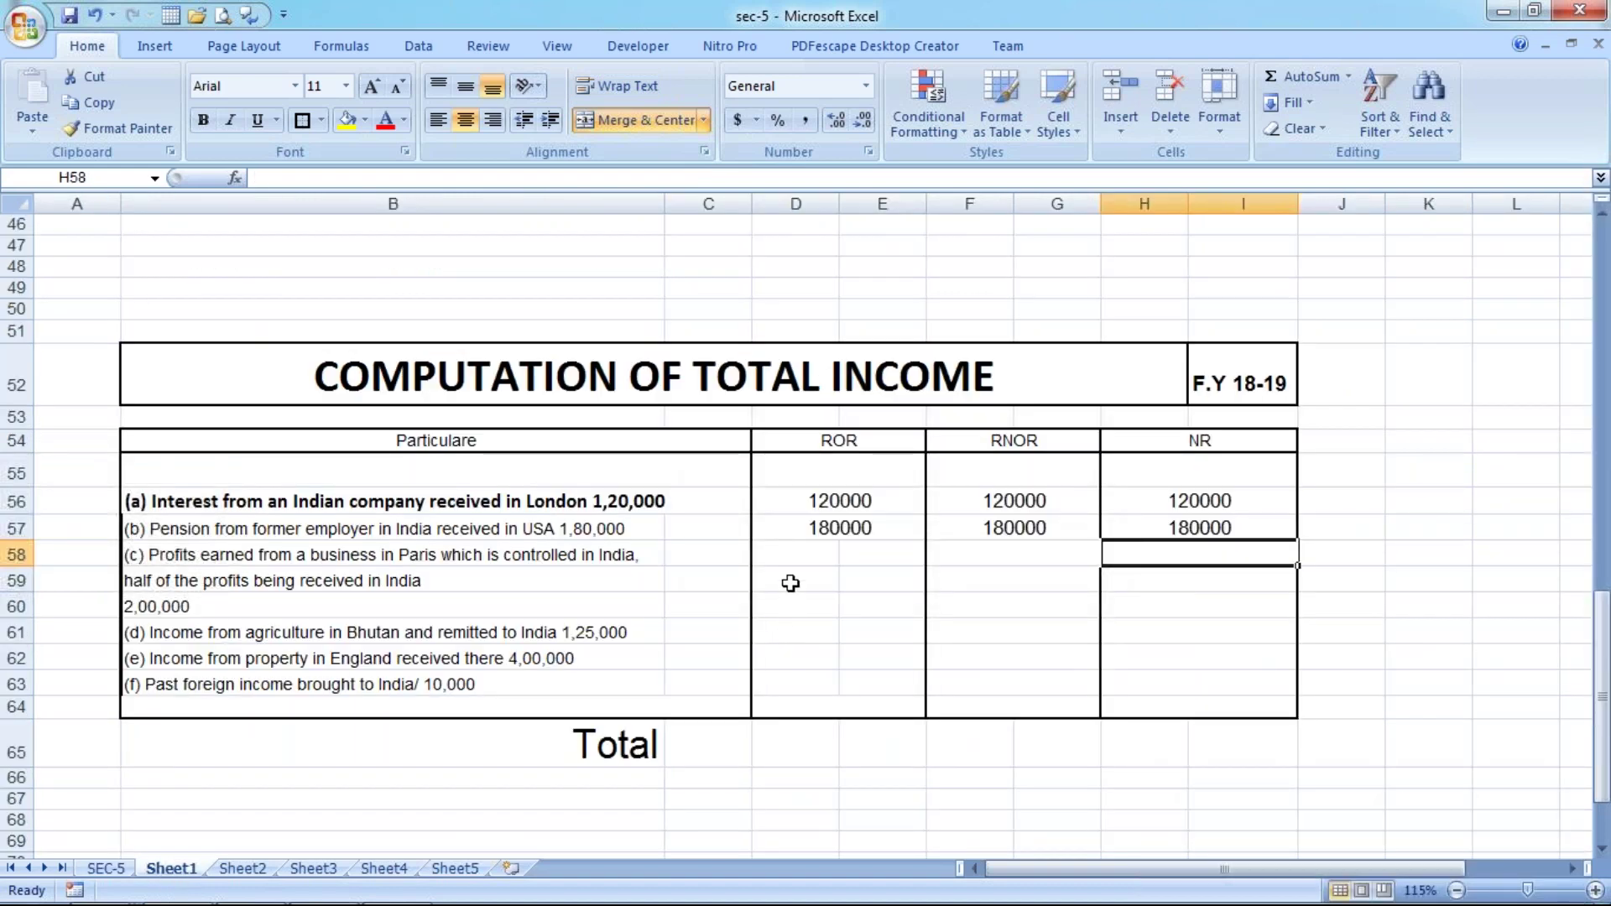
Merge item (c)'s ROR cells and enter 200000 under ROR and RNOR.
left_click_drag(794, 553, 856, 554)
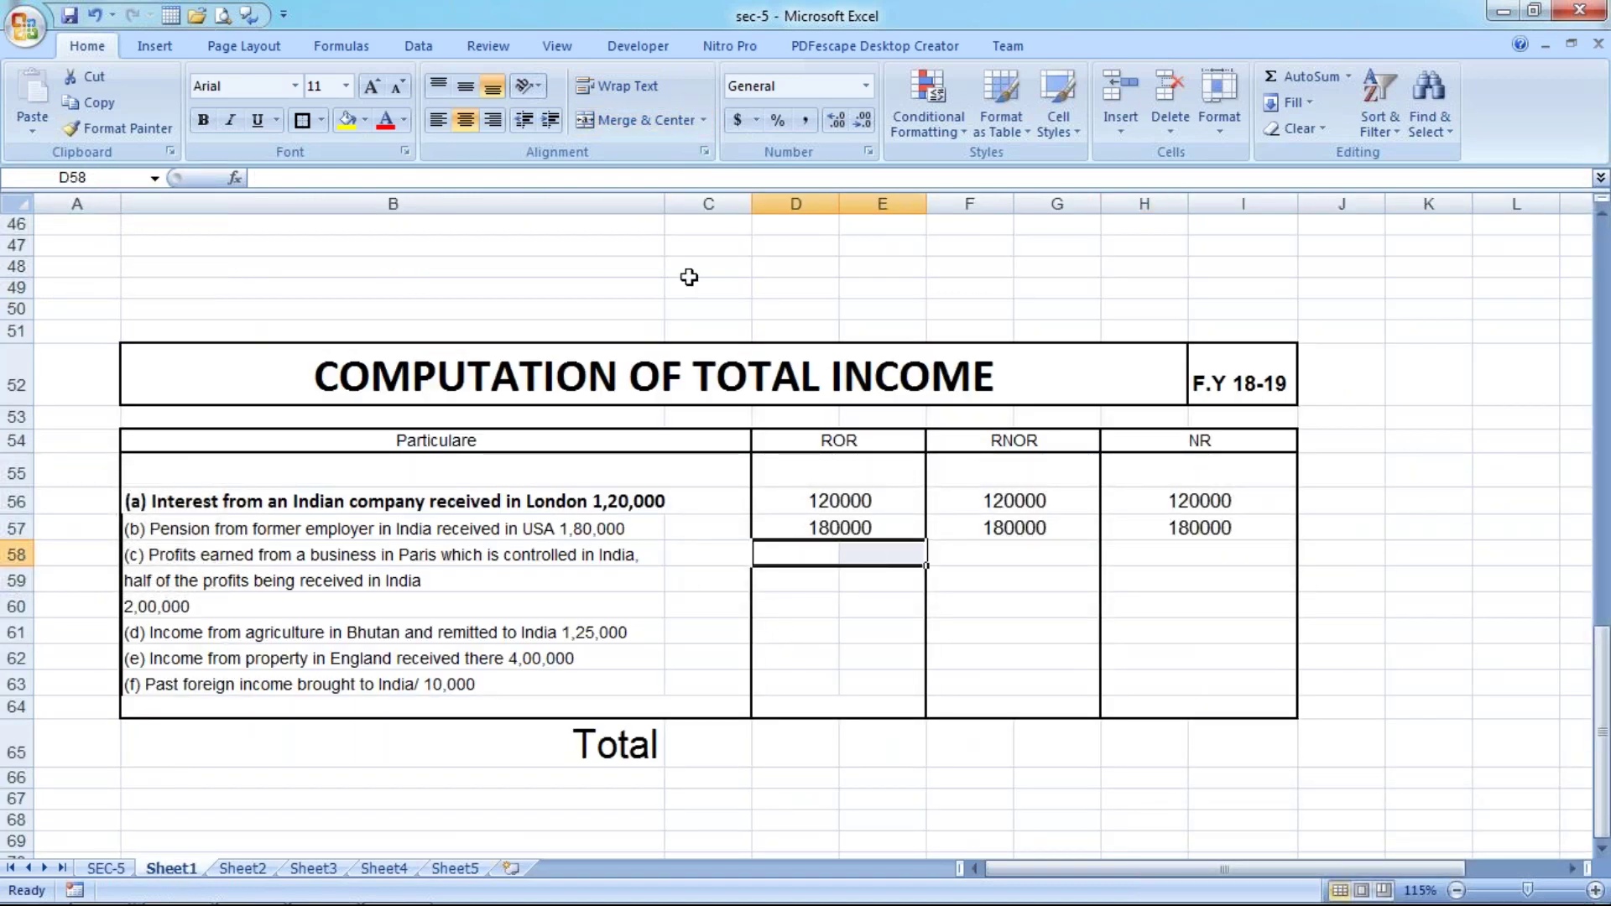
left_click(638, 120)
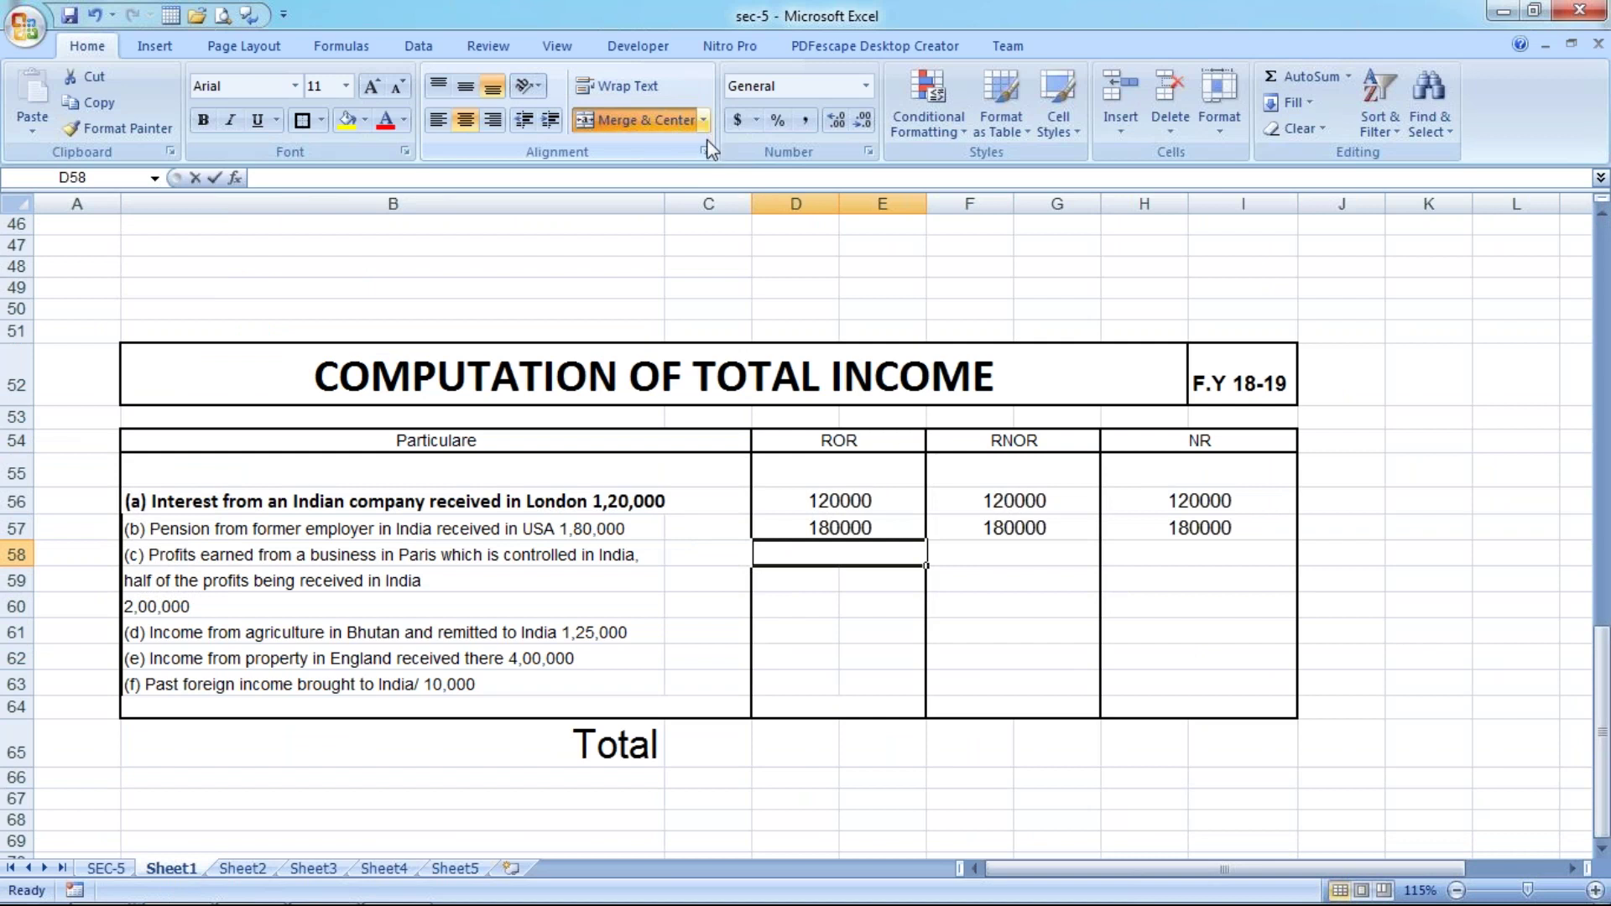
type("200000")
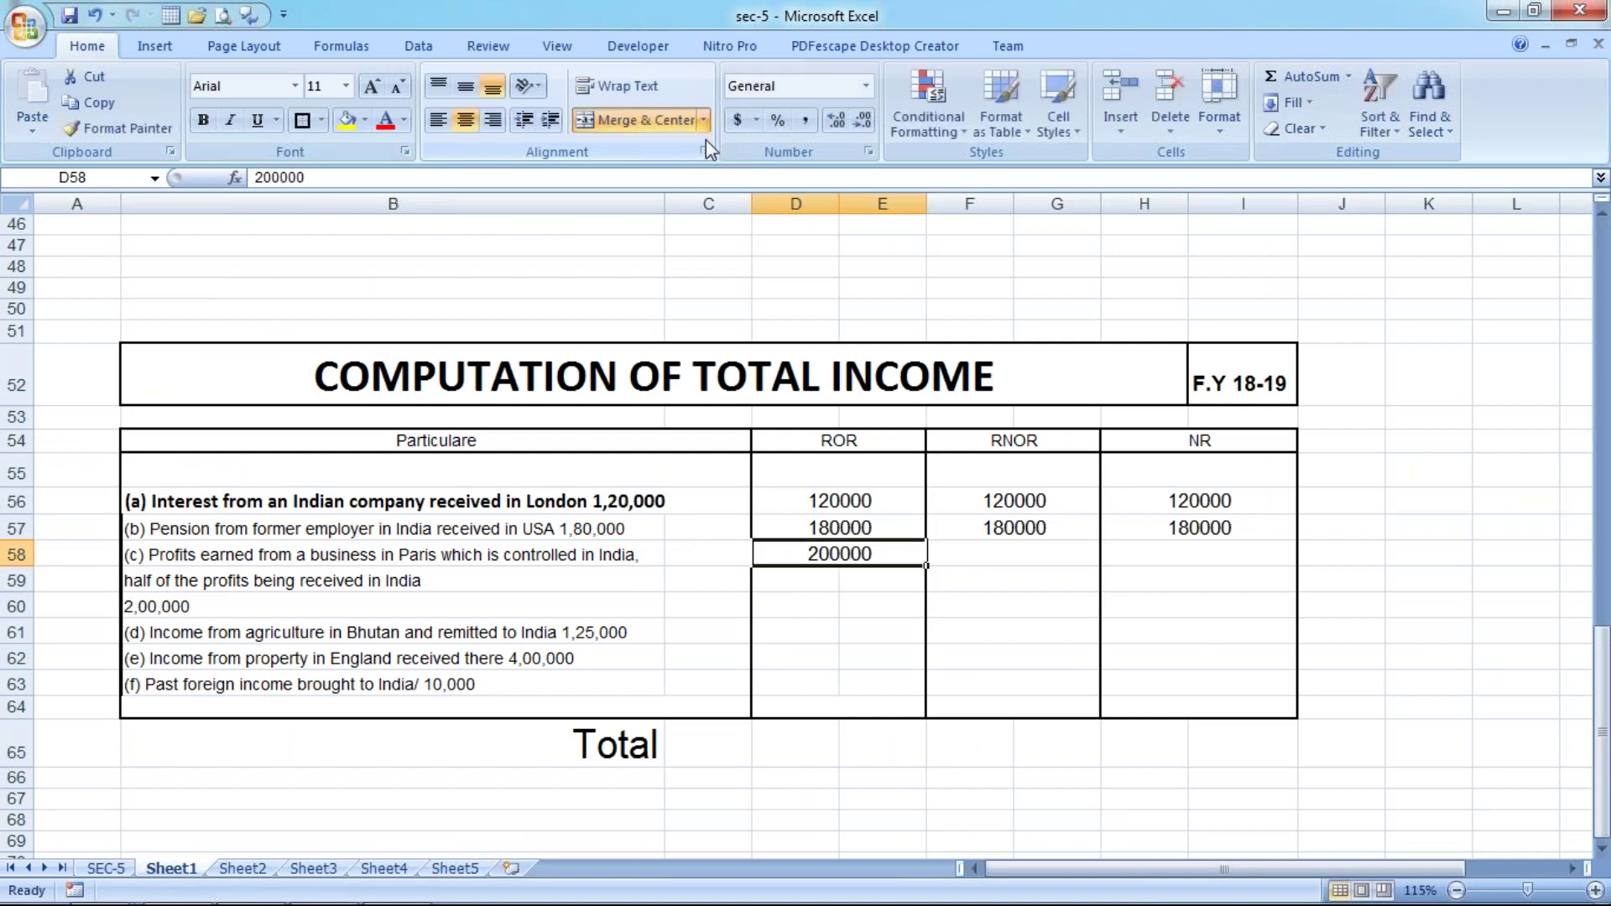
key("Tab")
type("20000")
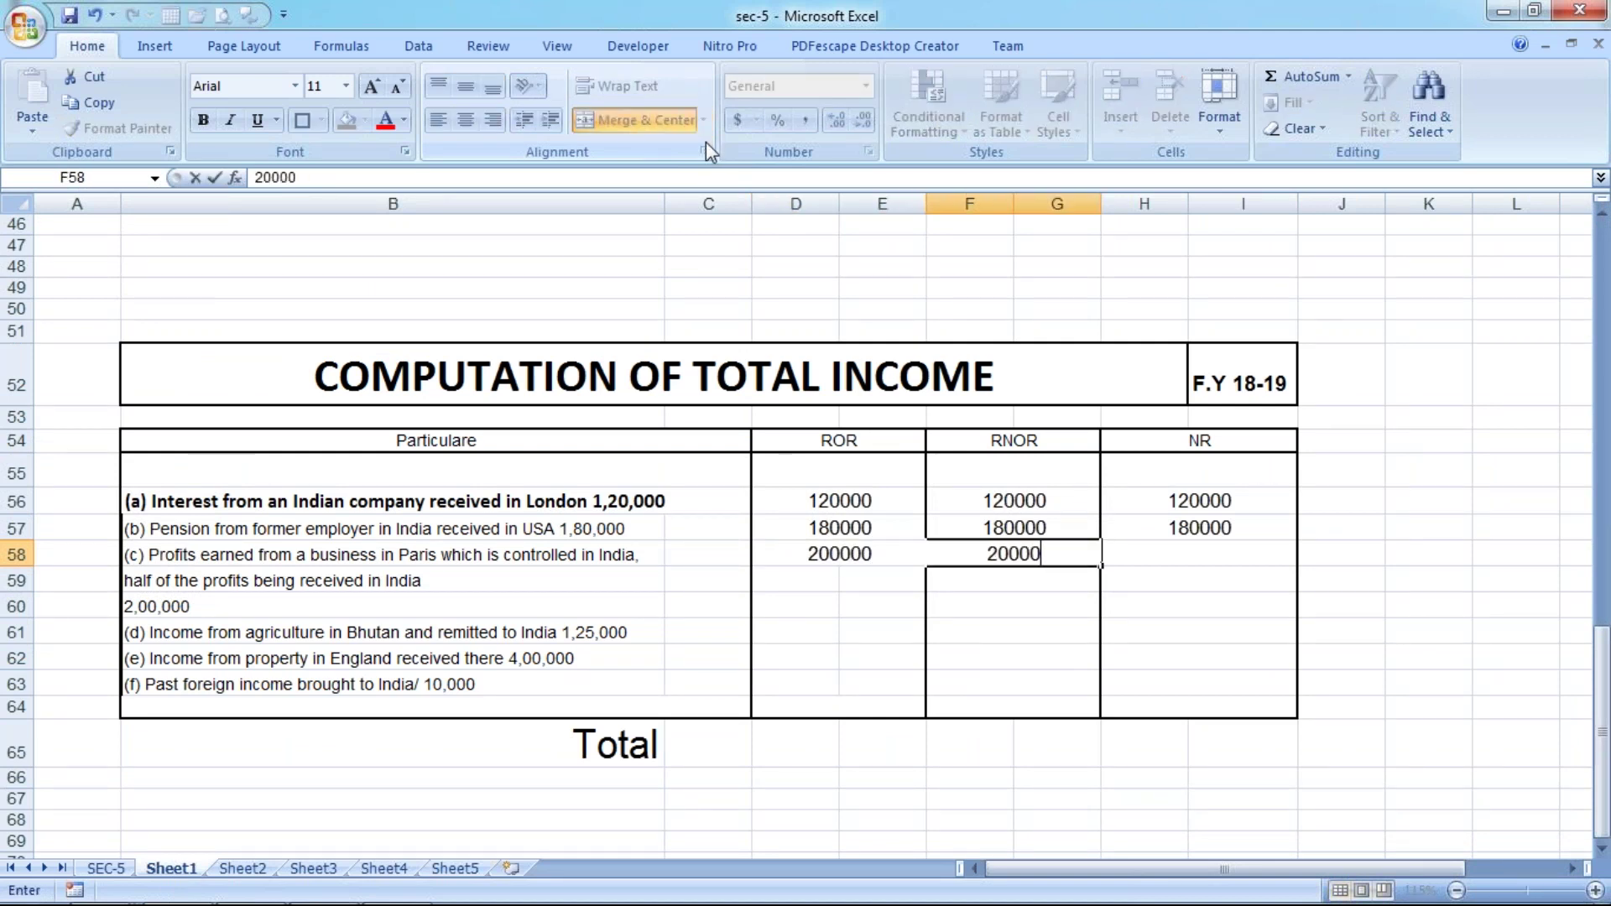
type("0")
key("Return")
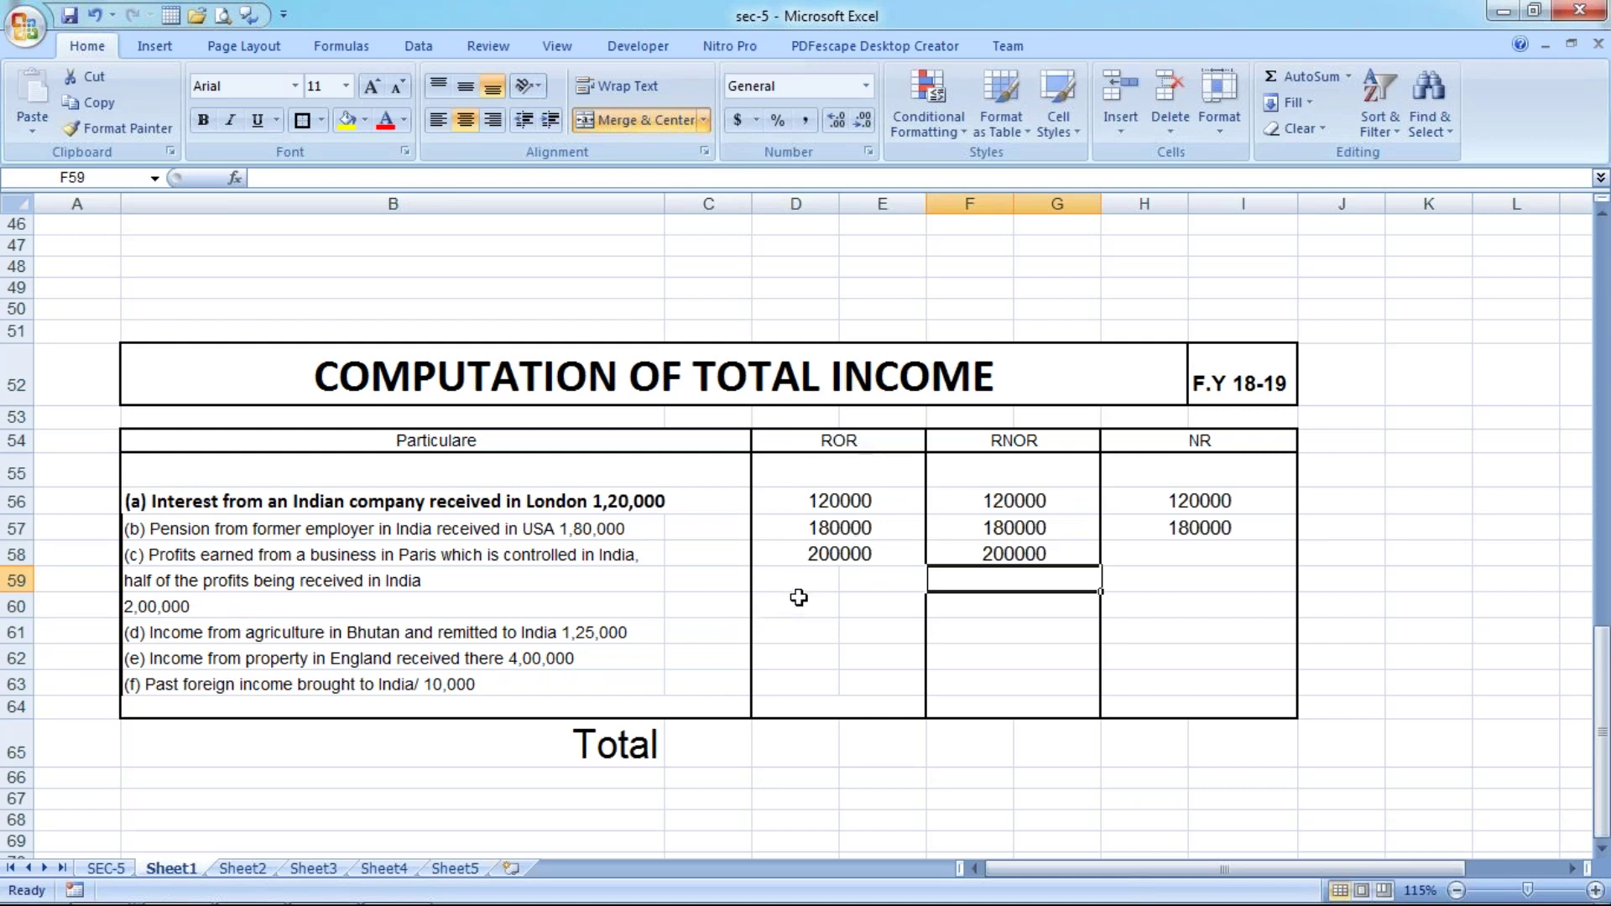
Enter 100000 for item (c) under RNOR and NR.
left_click(1001, 560)
type("100000")
key("Tab")
type("100000")
key("Return")
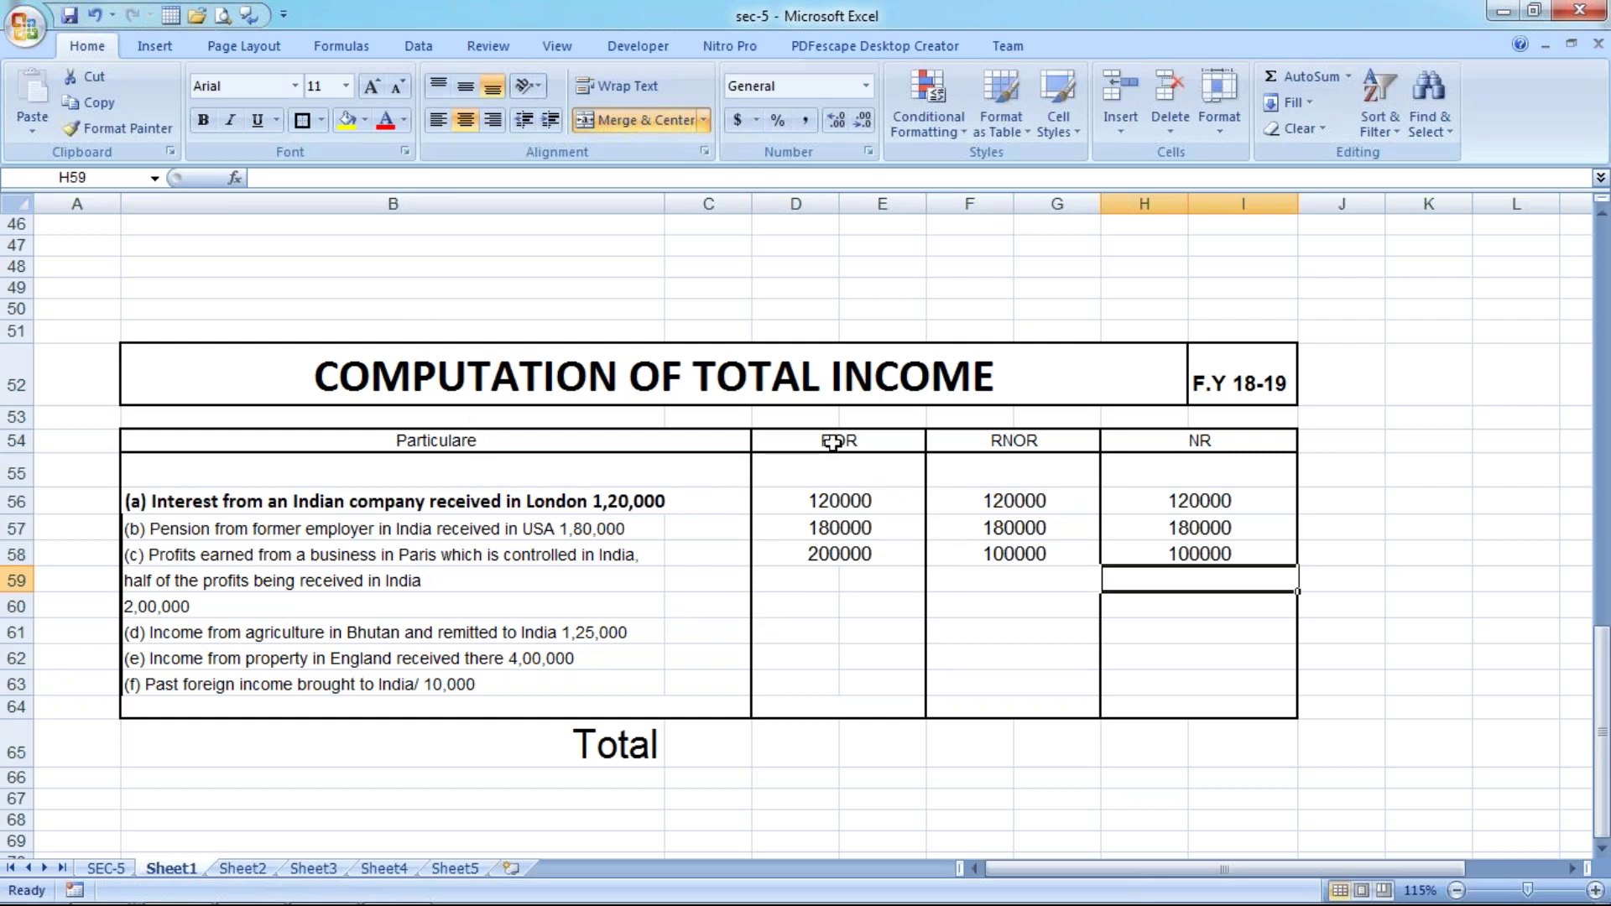
Compare amounts and restore item (c)'s RNOR to 200000, keeping NR at 100000.
left_click(807, 555)
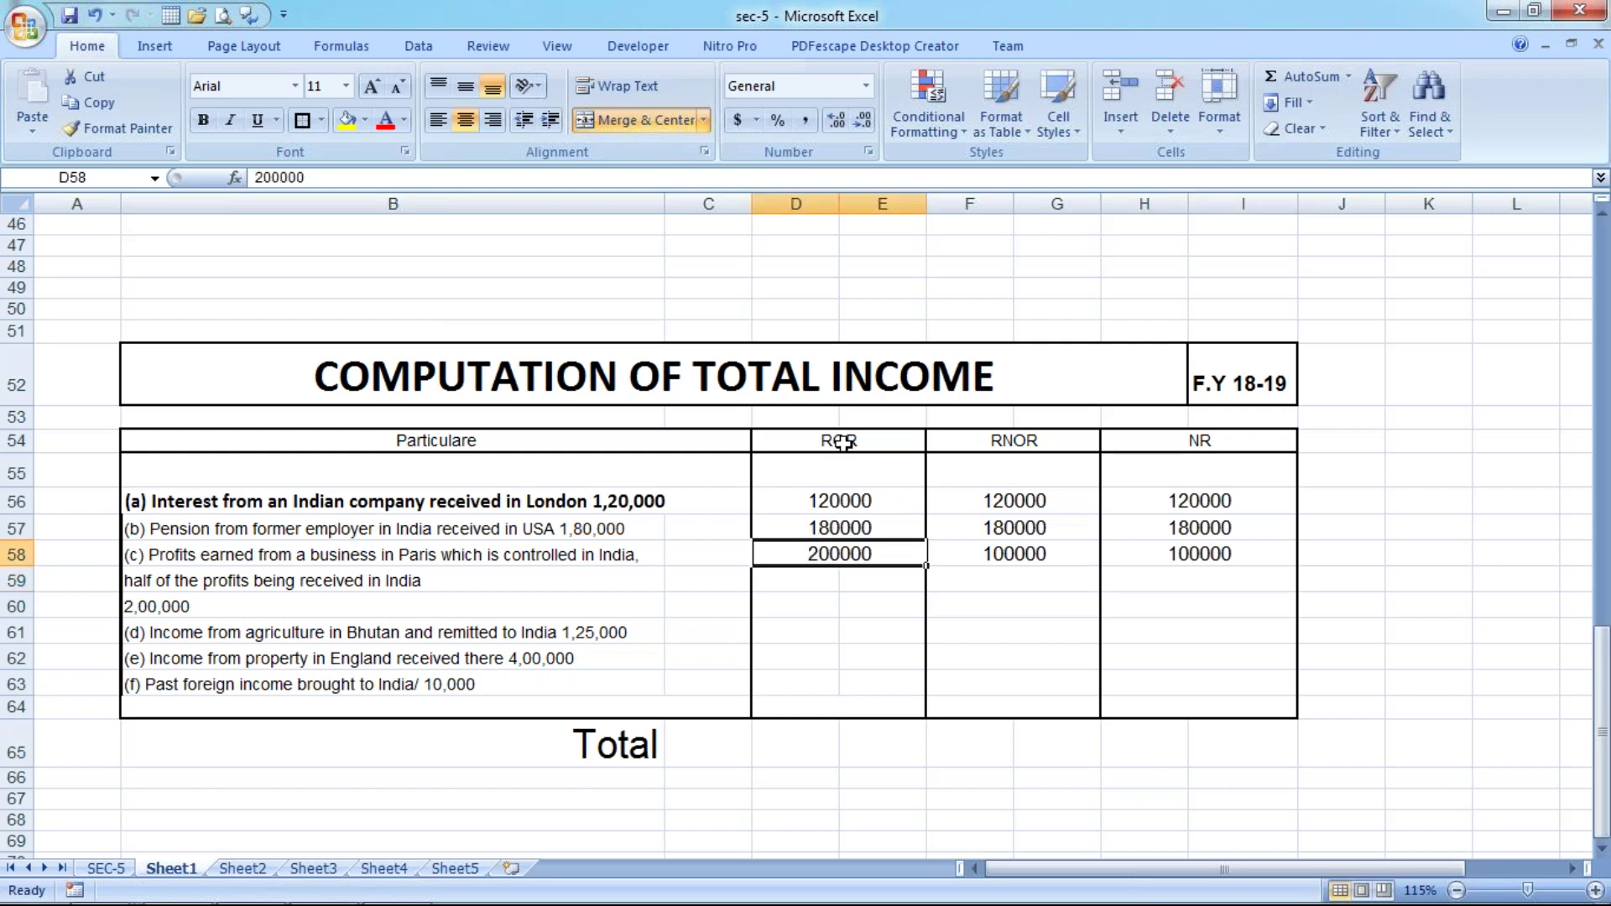
left_click_drag(841, 444, 818, 537)
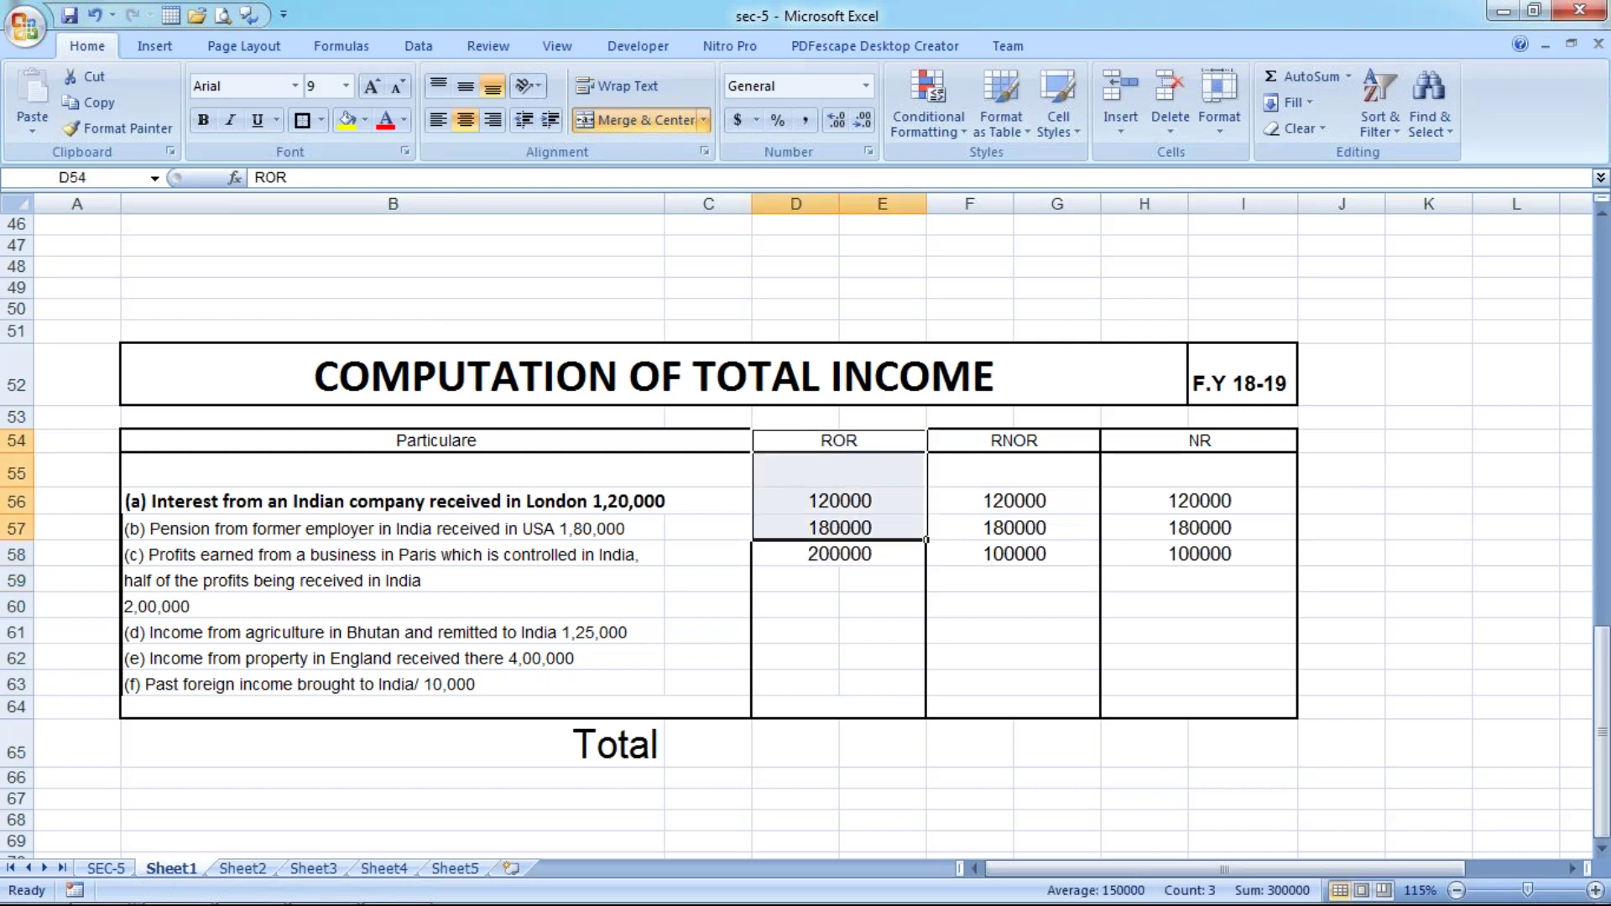
left_click(1011, 556)
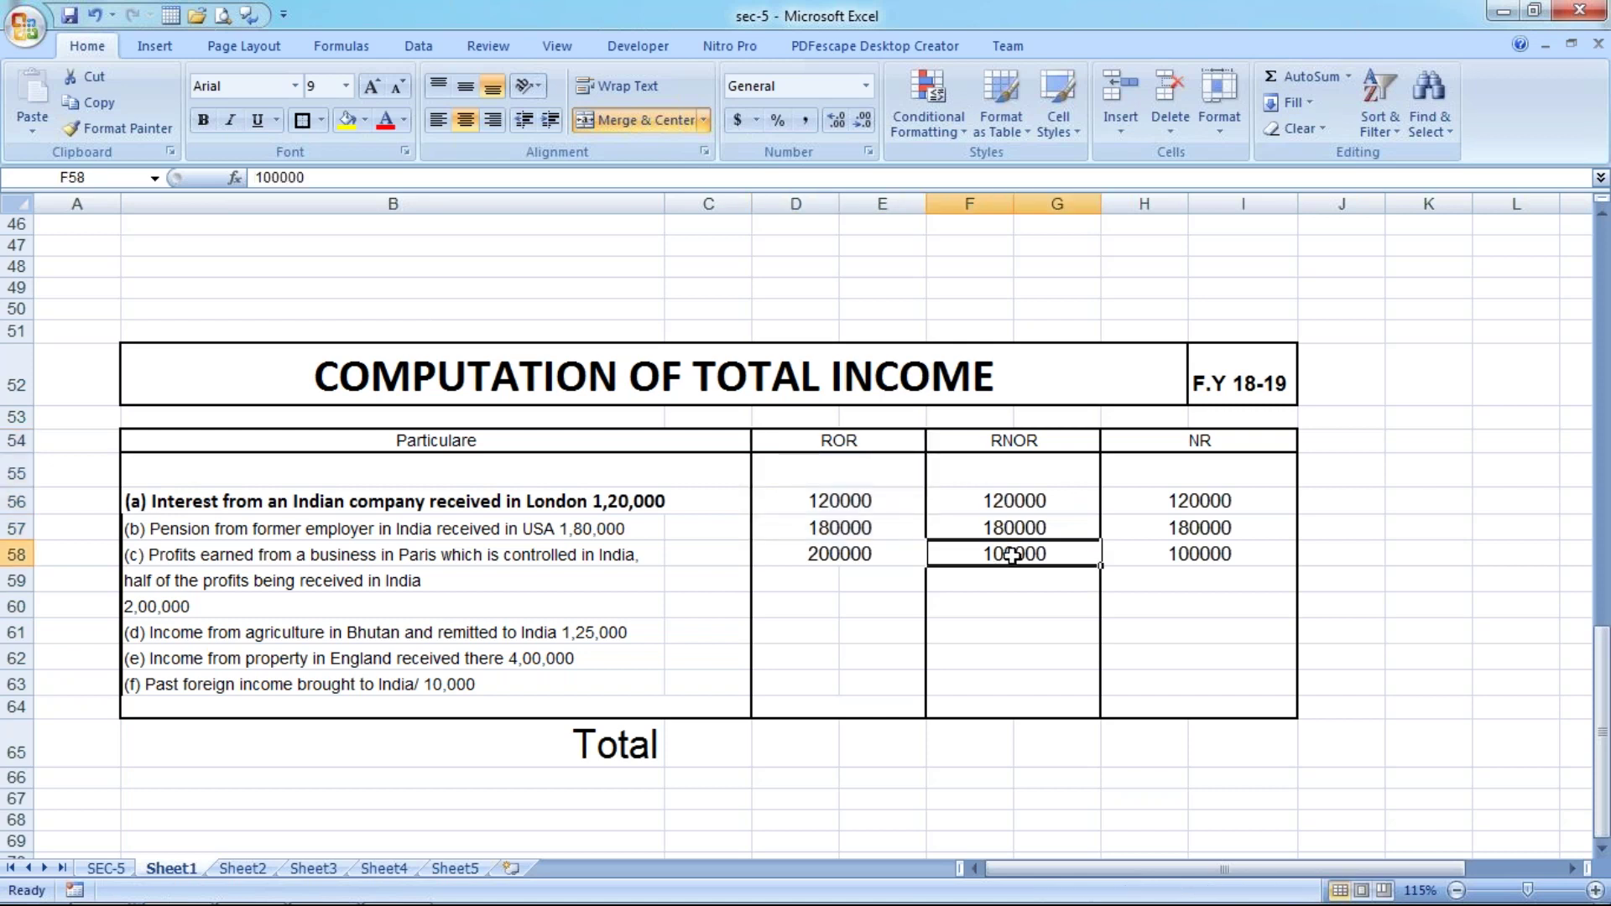
left_click(838, 553, "shift")
left_click(996, 558)
type("200000")
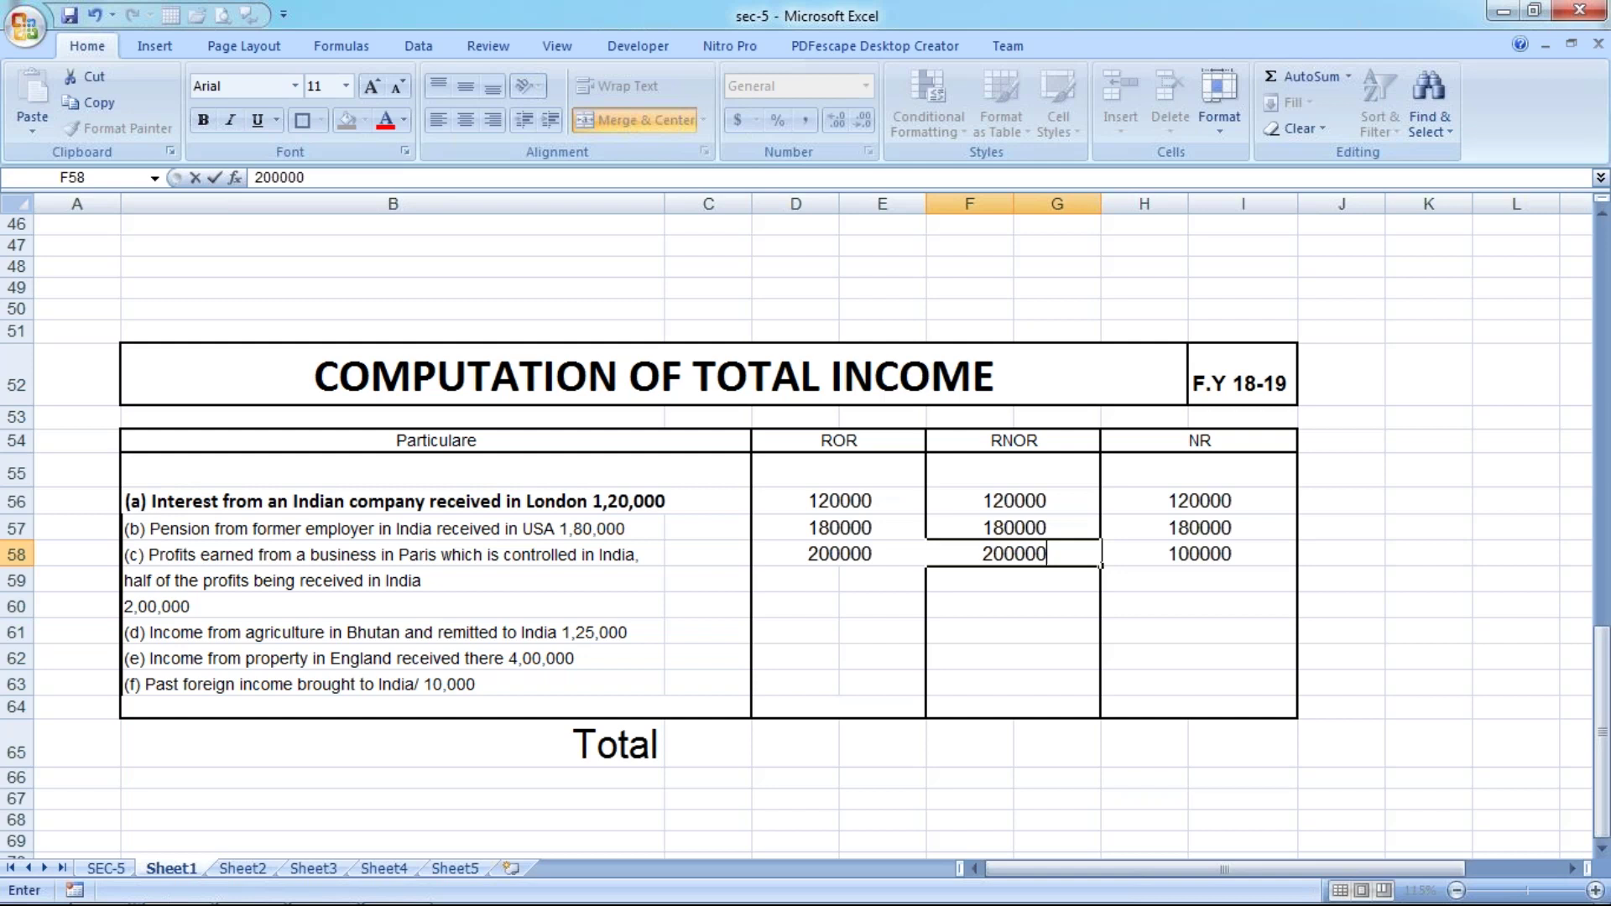
key("Return")
mouse_move(877, 555)
left_mouse_down()
mouse_move(864, 550)
mouse_move(1011, 550)
left_mouse_up()
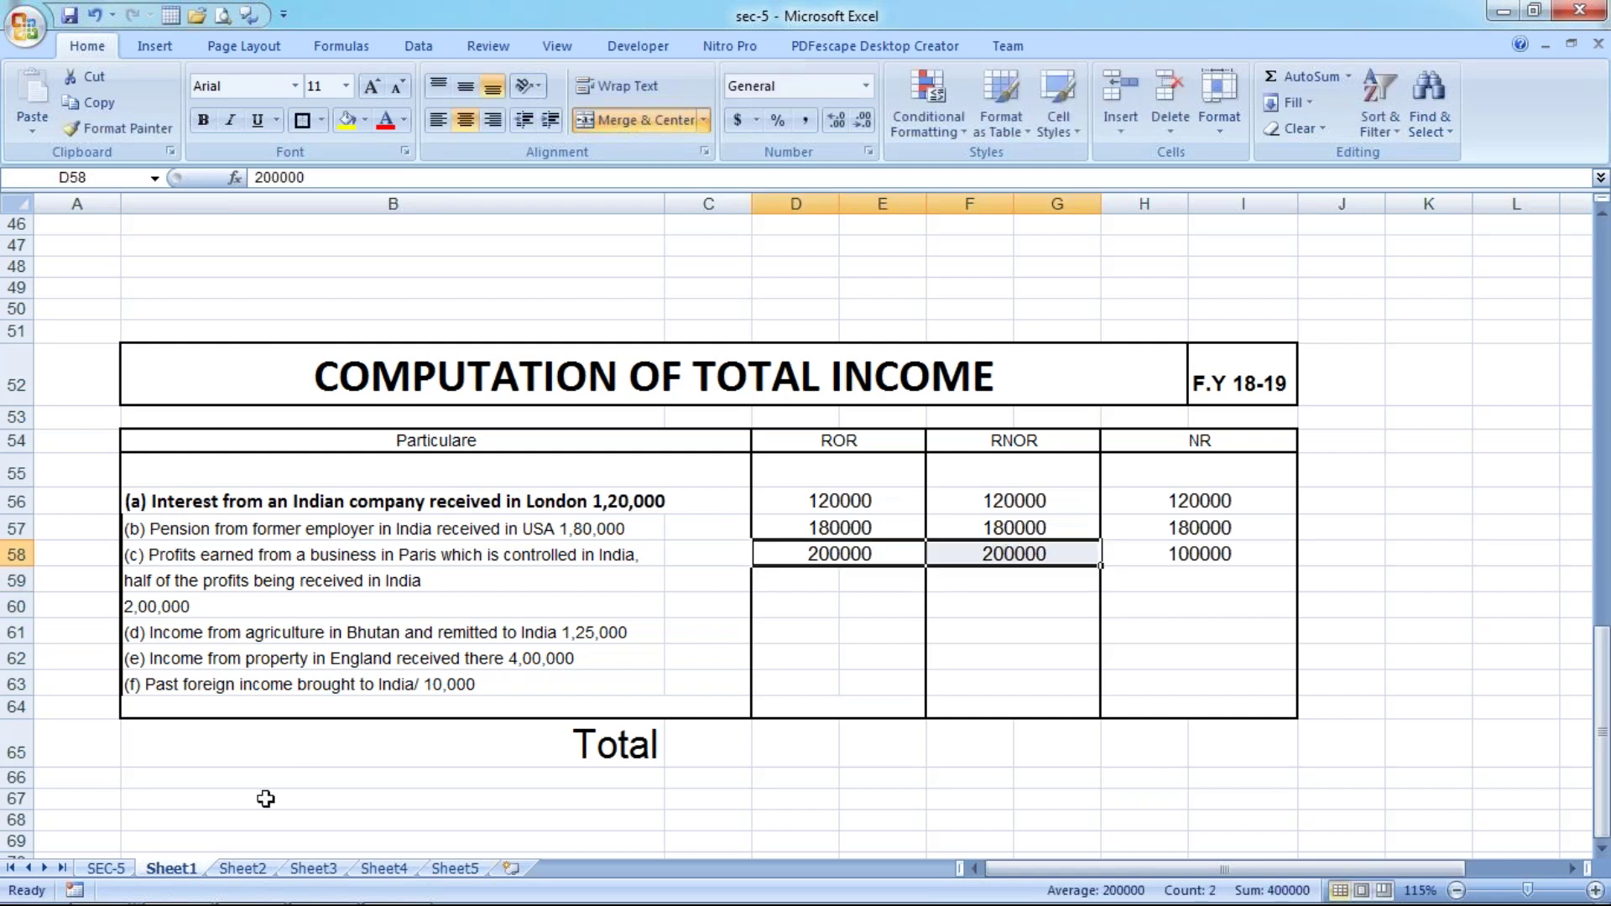
left_click(105, 868)
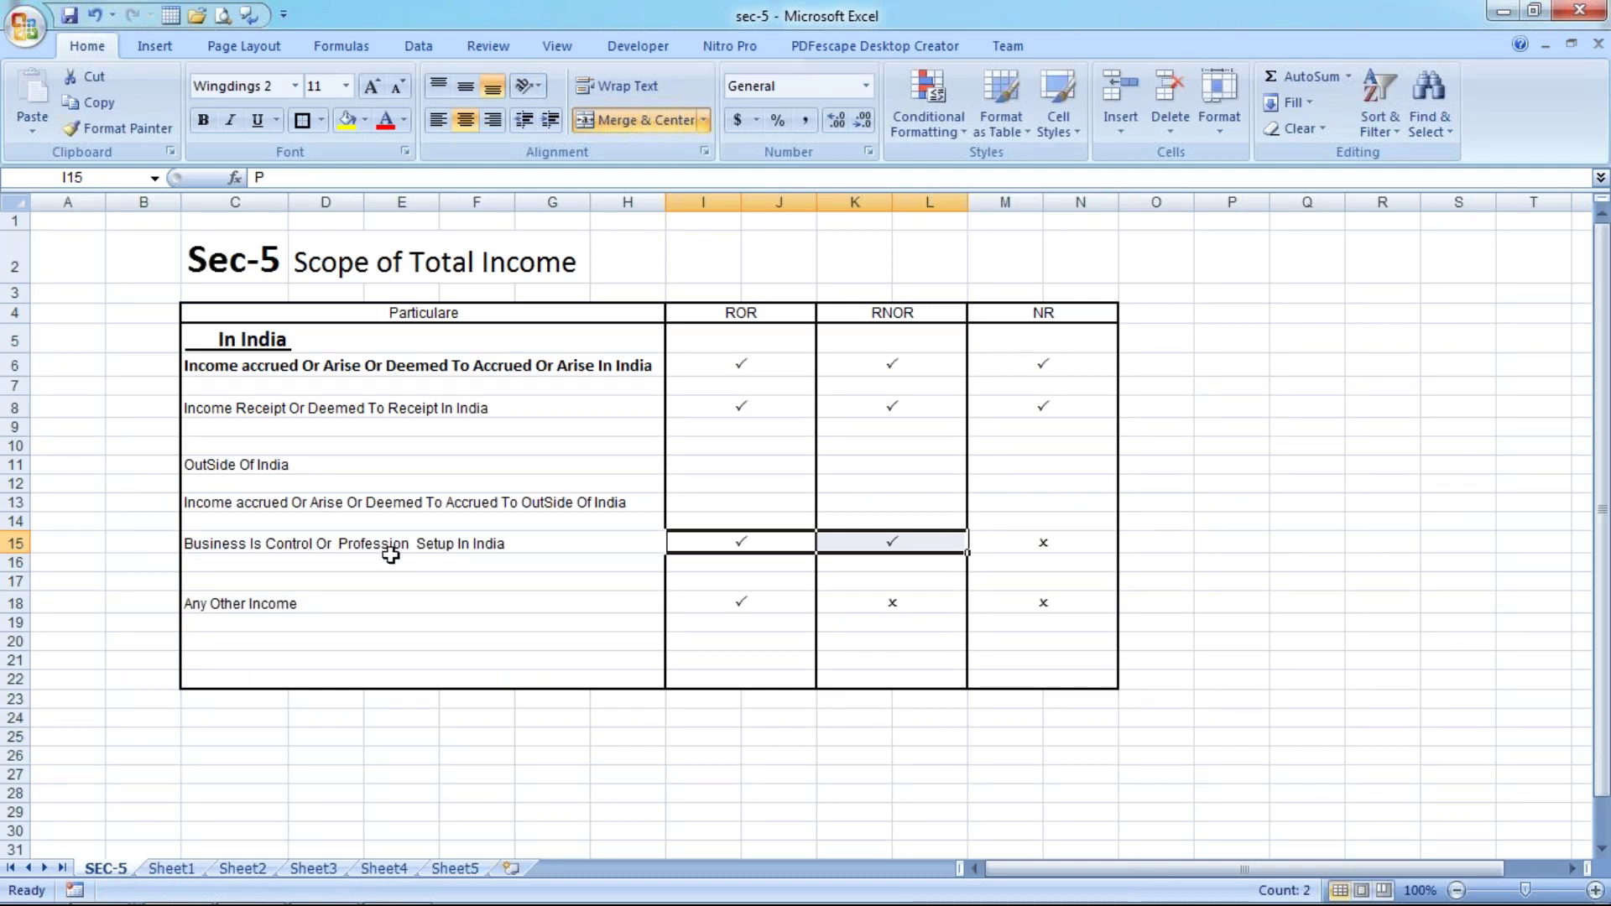
Back on Sheet1, review item (c)'s ROR, RNOR and NR amounts and the item (d) description.
left_click(183, 870)
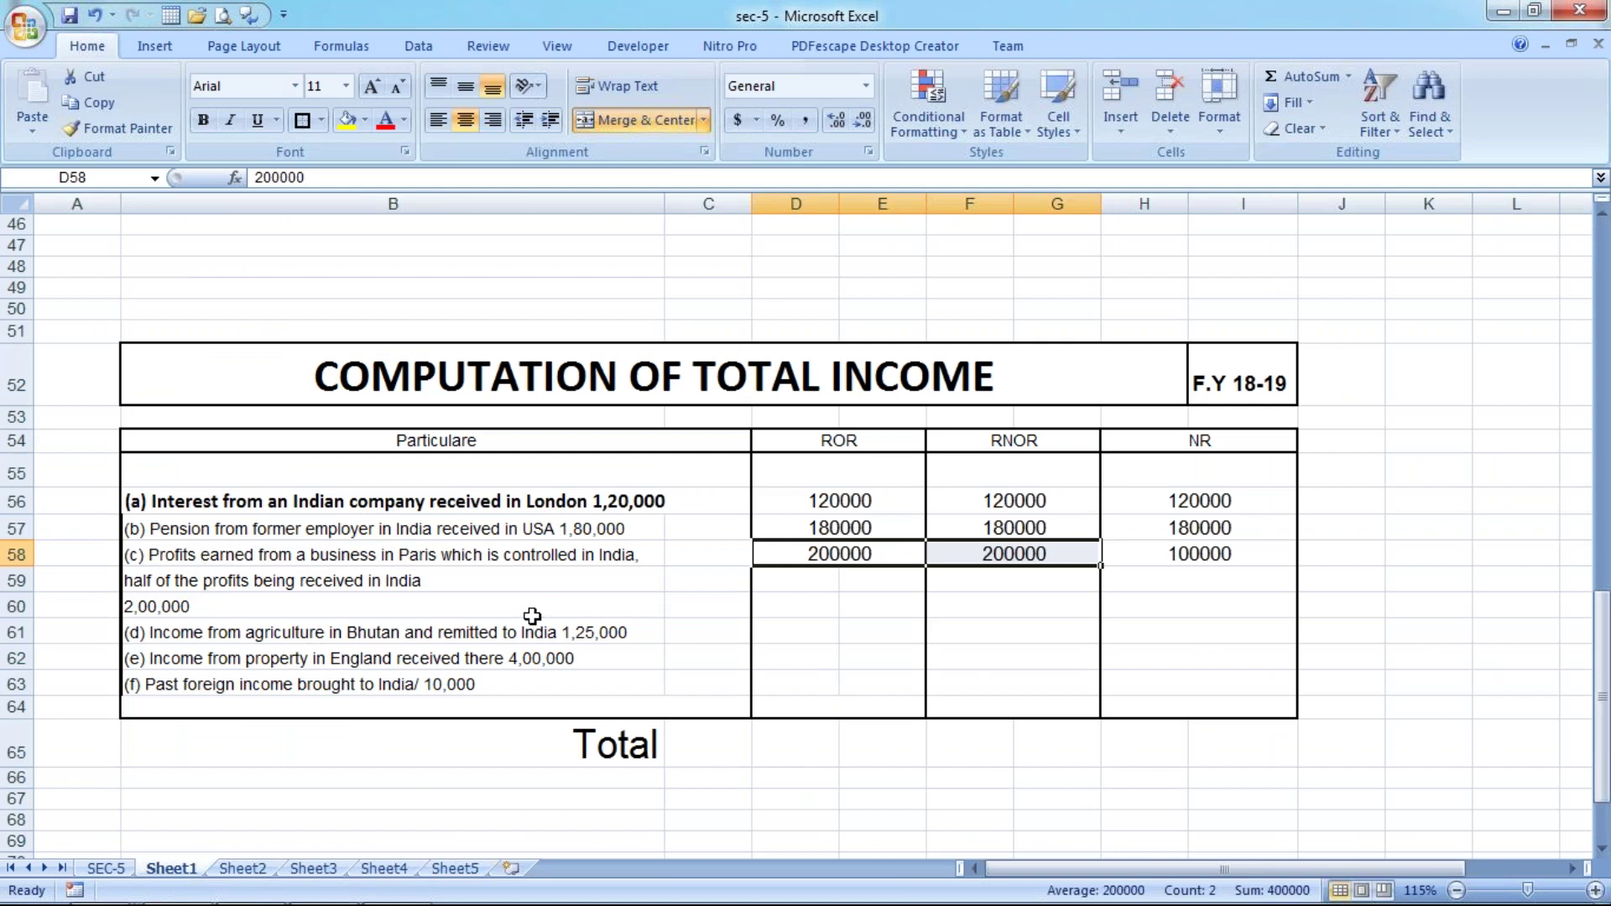
left_click_drag(822, 553, 1040, 556)
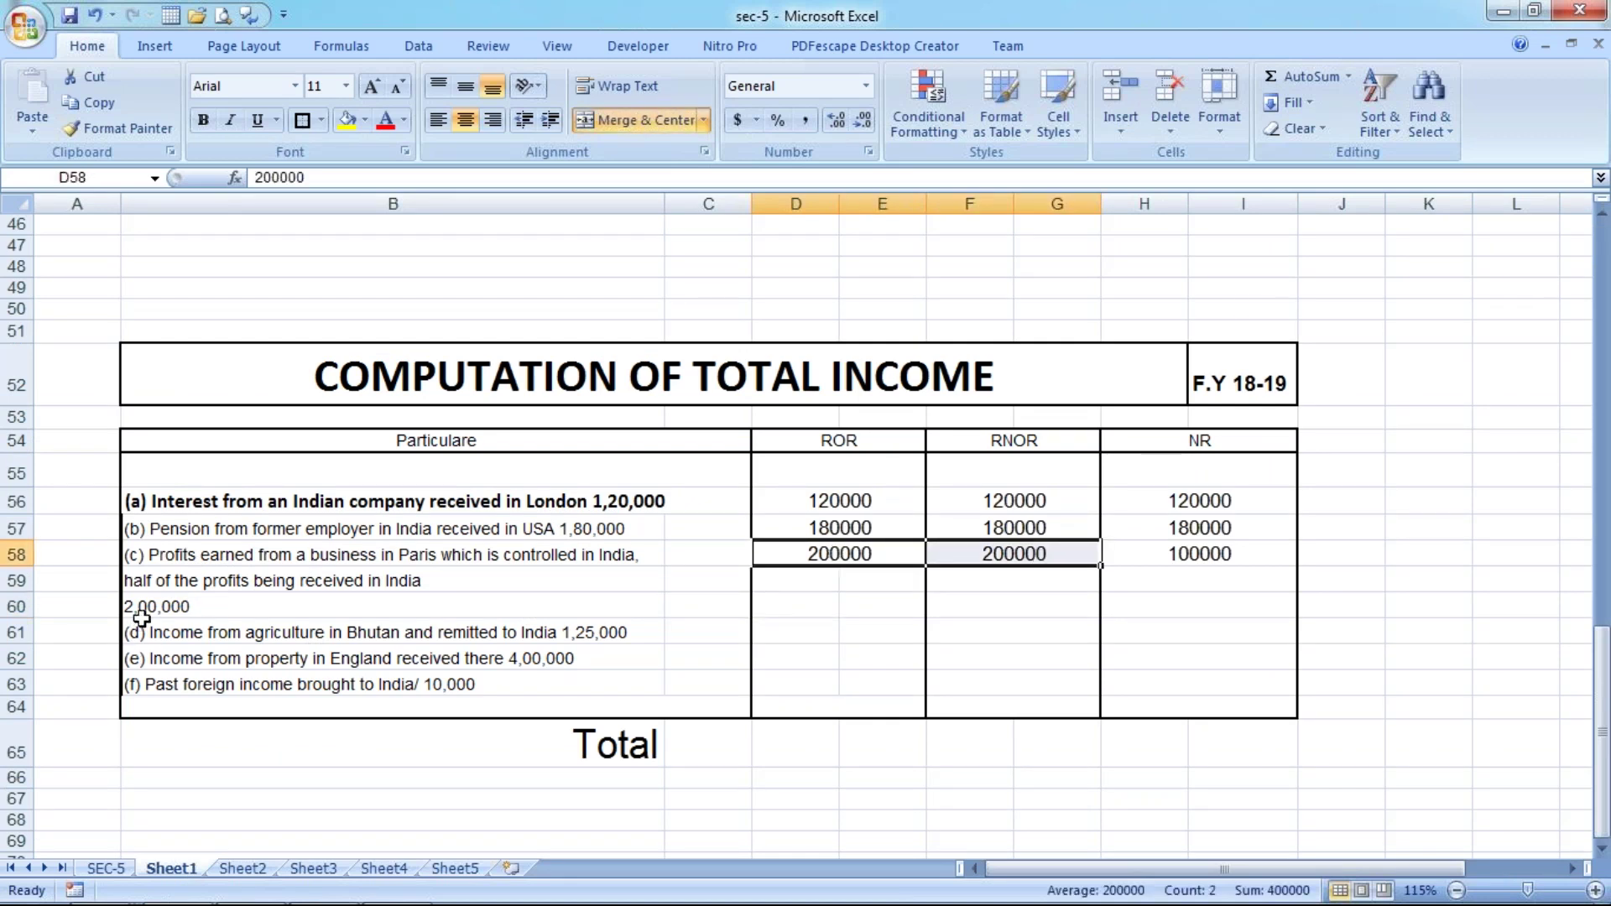
left_click(1192, 560)
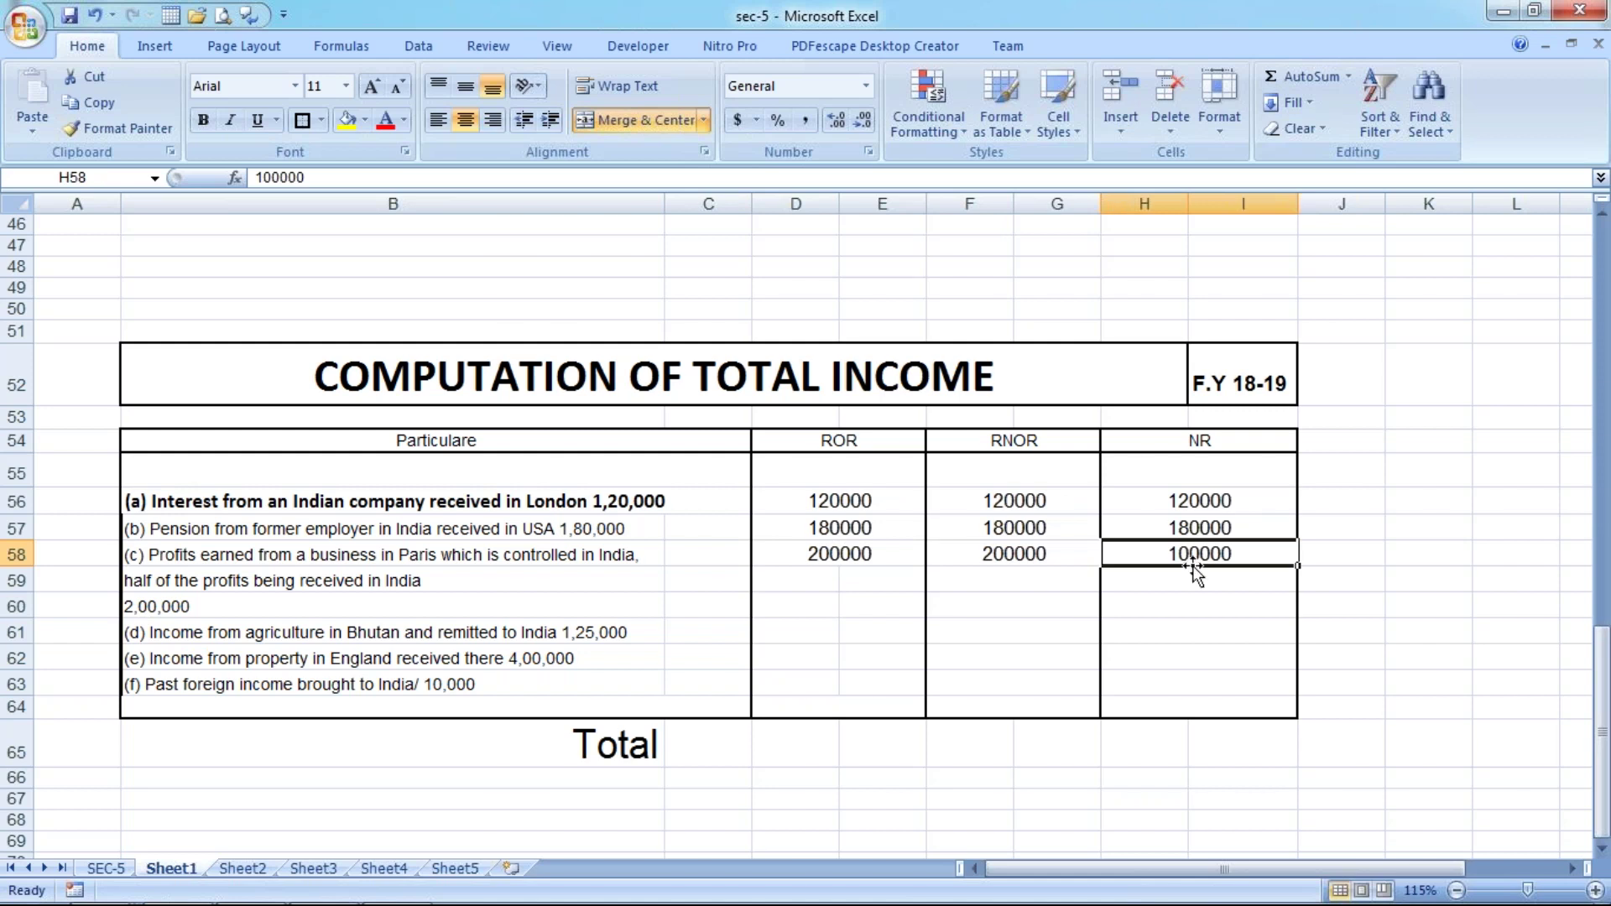
left_click(783, 558)
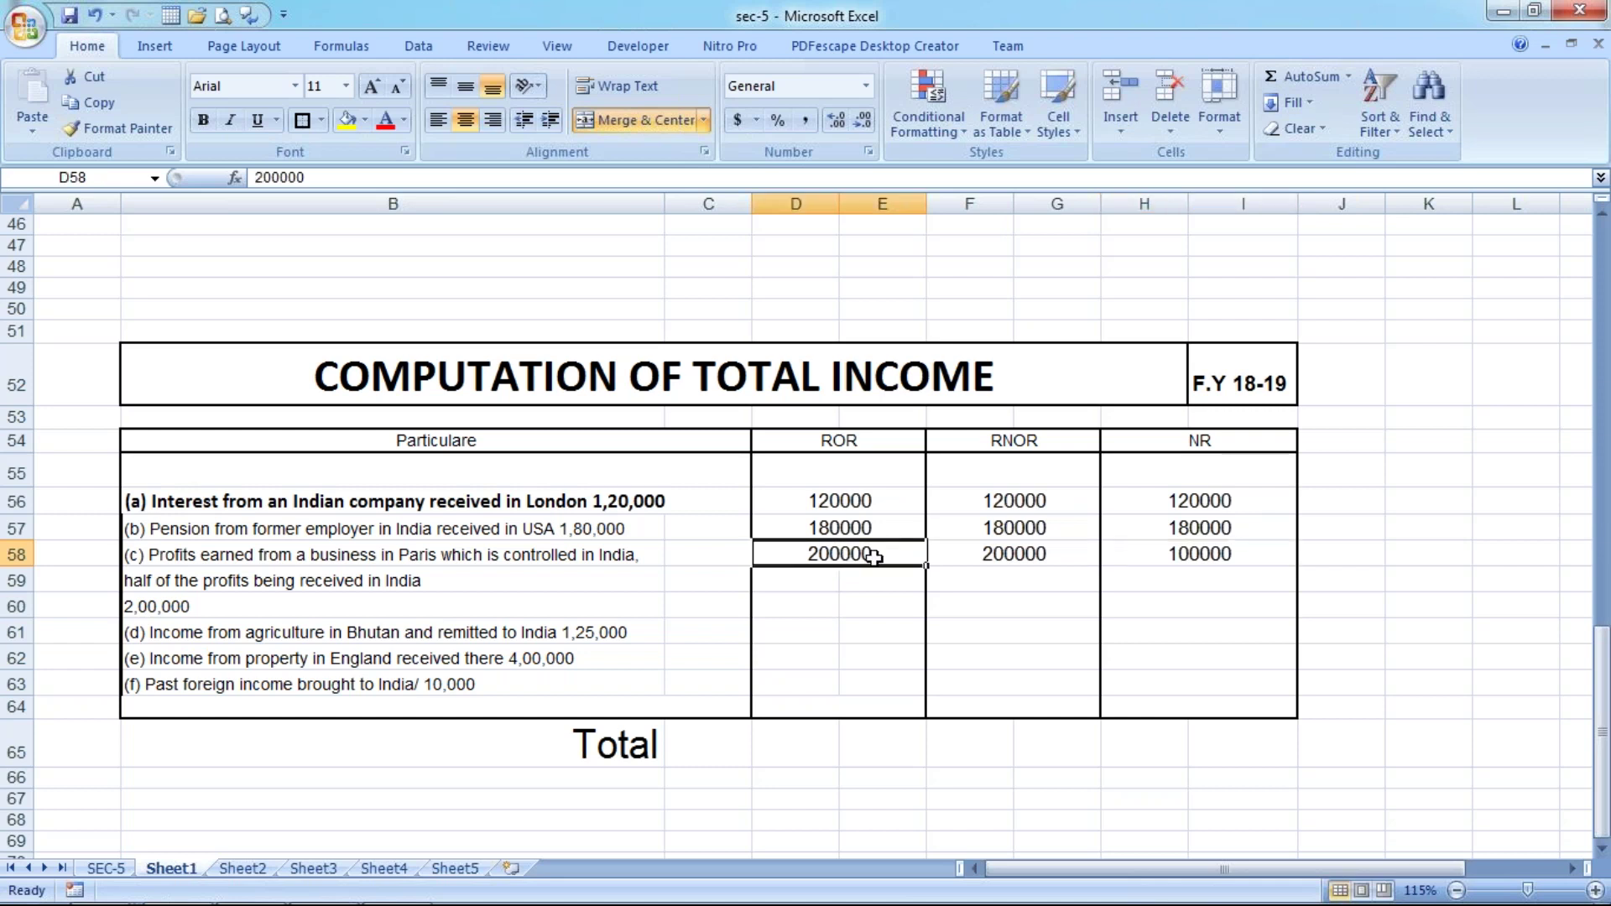
left_click(1007, 560)
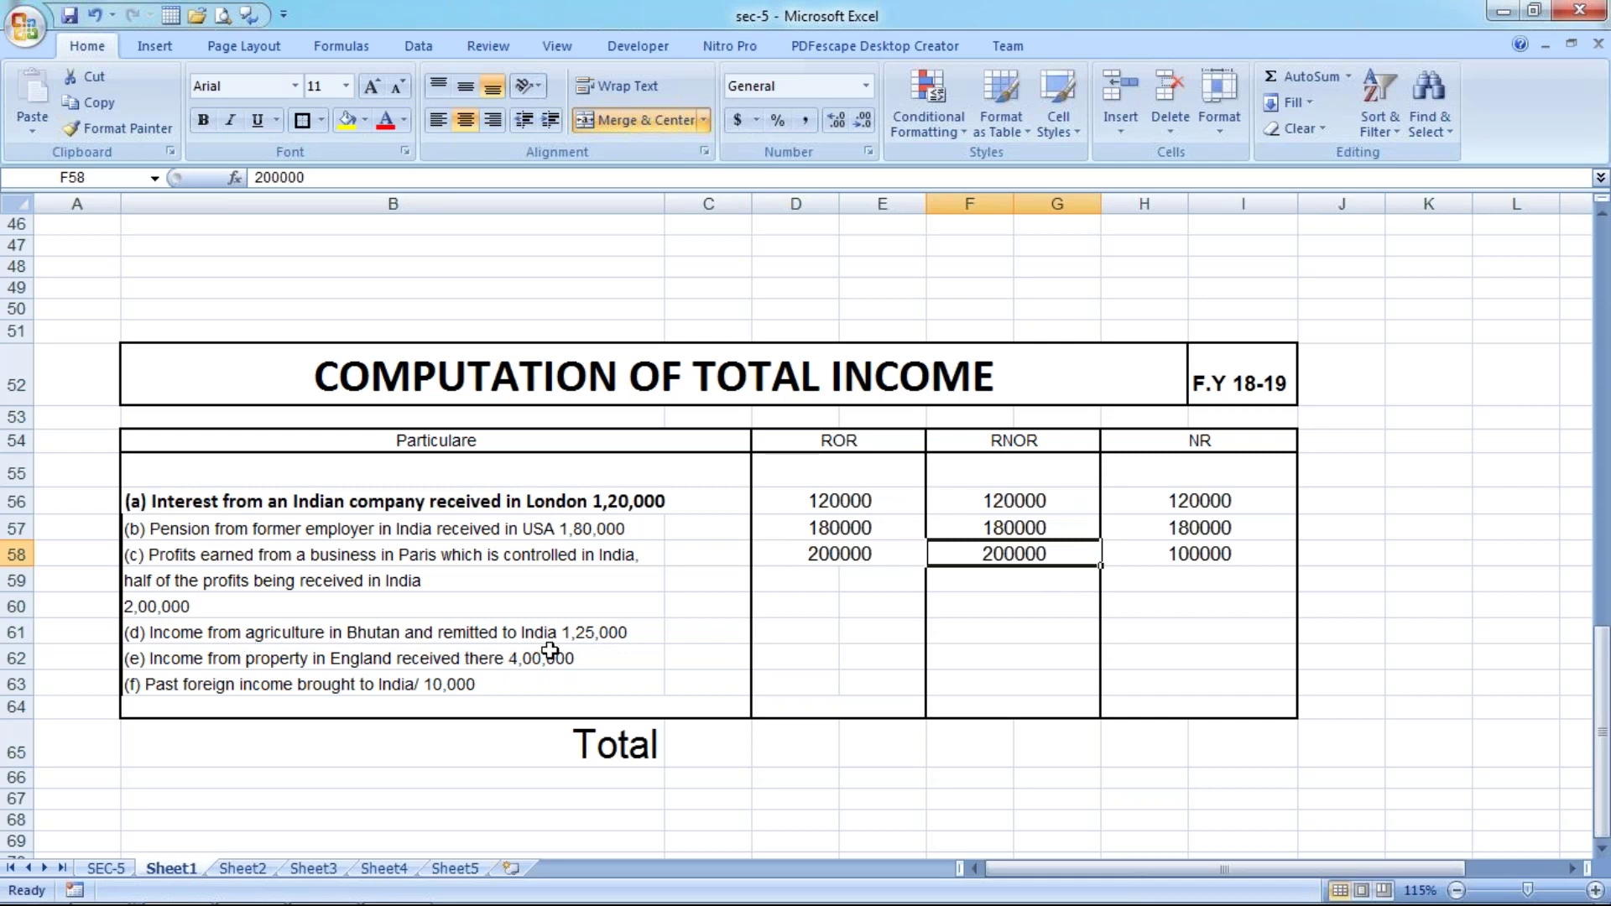
left_click(159, 637)
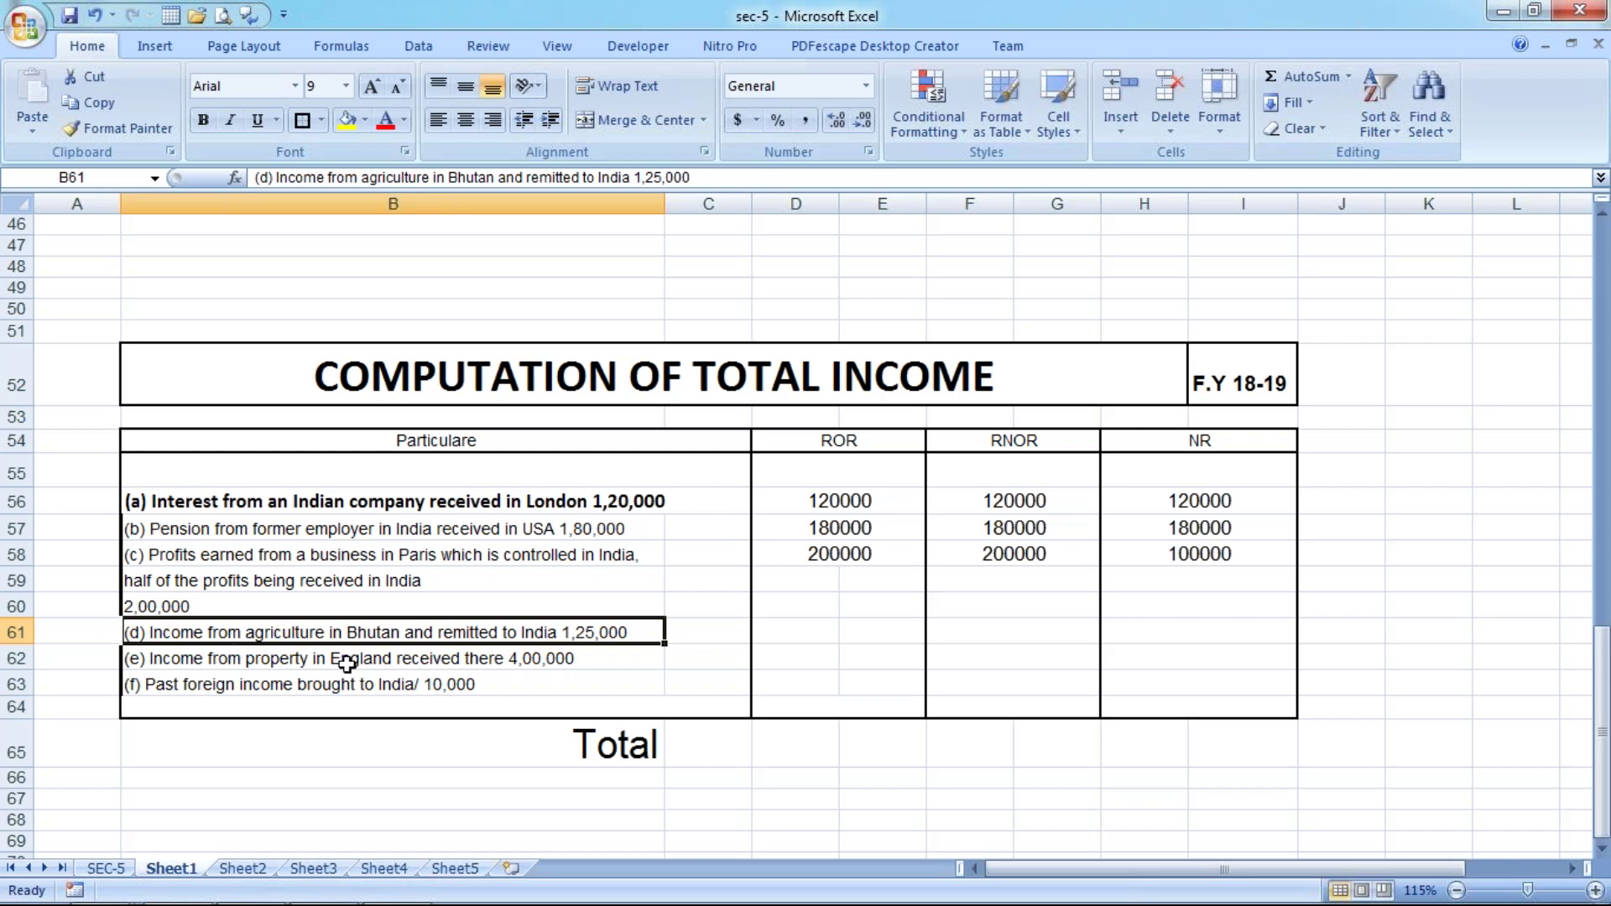
Merge item (d)'s ROR cells and check the SEC-5 scope table.
mouse_move(805, 629)
left_mouse_down()
mouse_move(946, 629)
mouse_move(898, 626)
left_mouse_up()
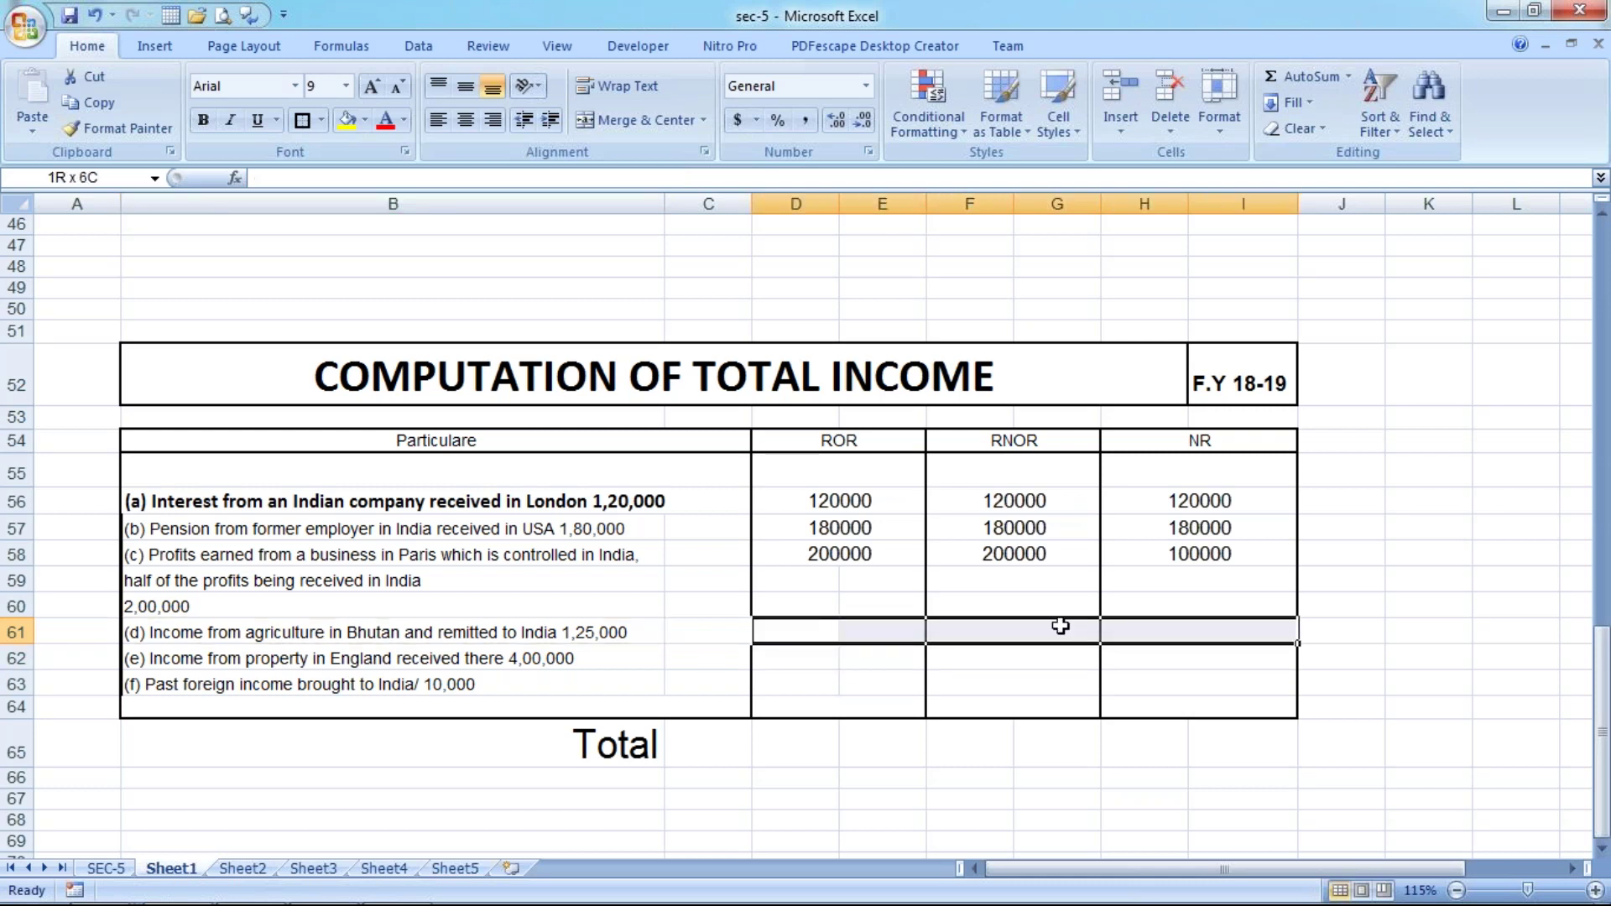
left_click(659, 120)
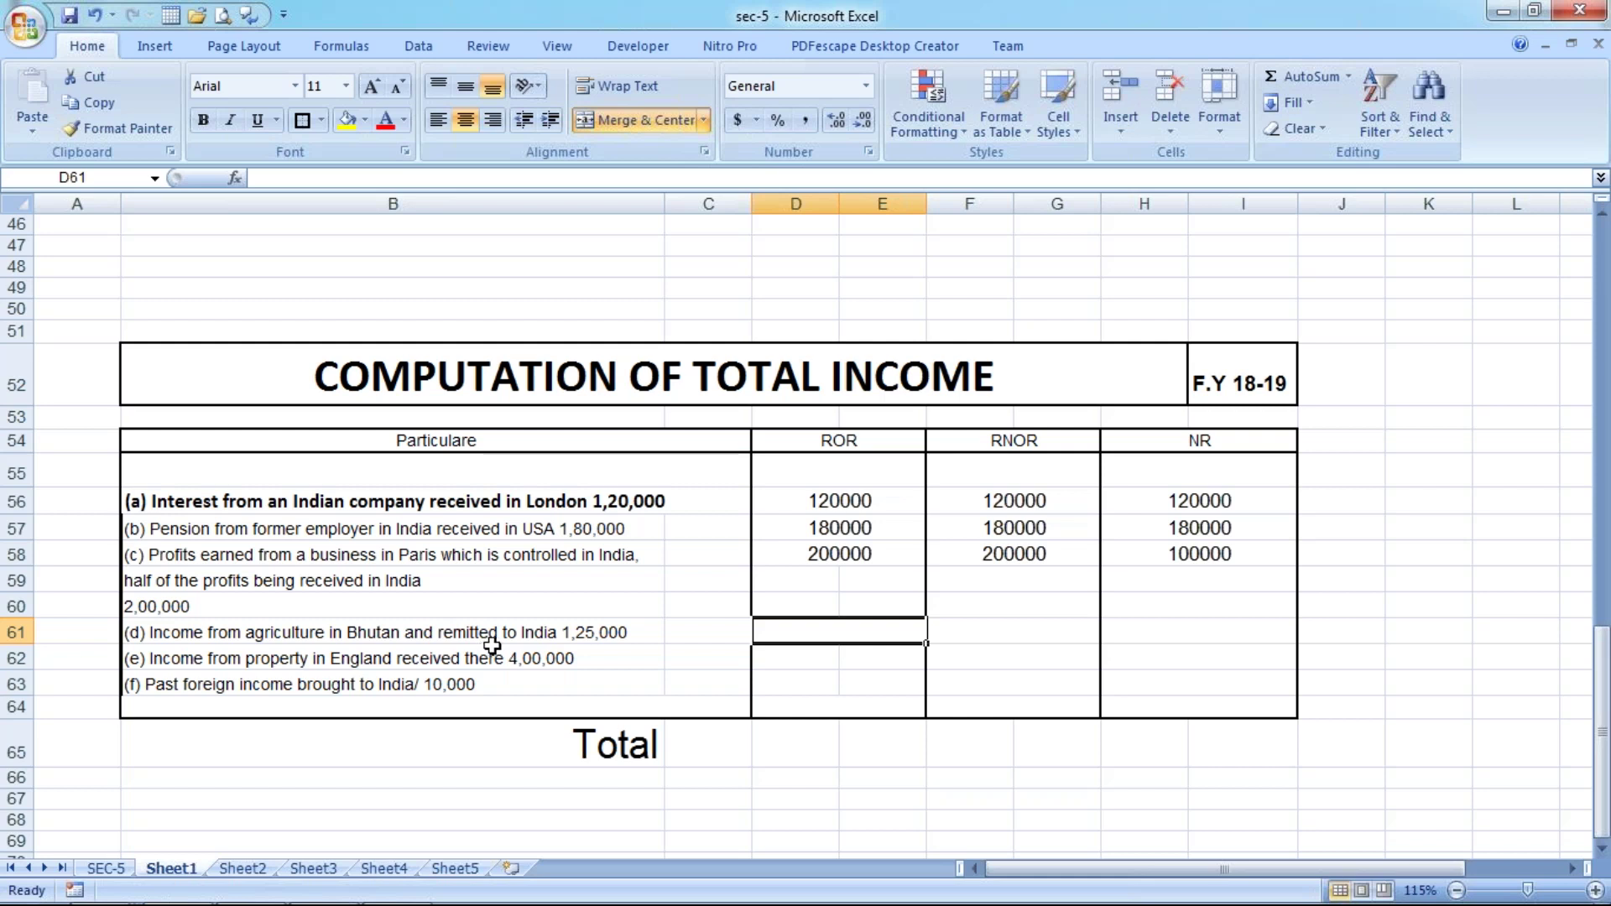
left_click(104, 868)
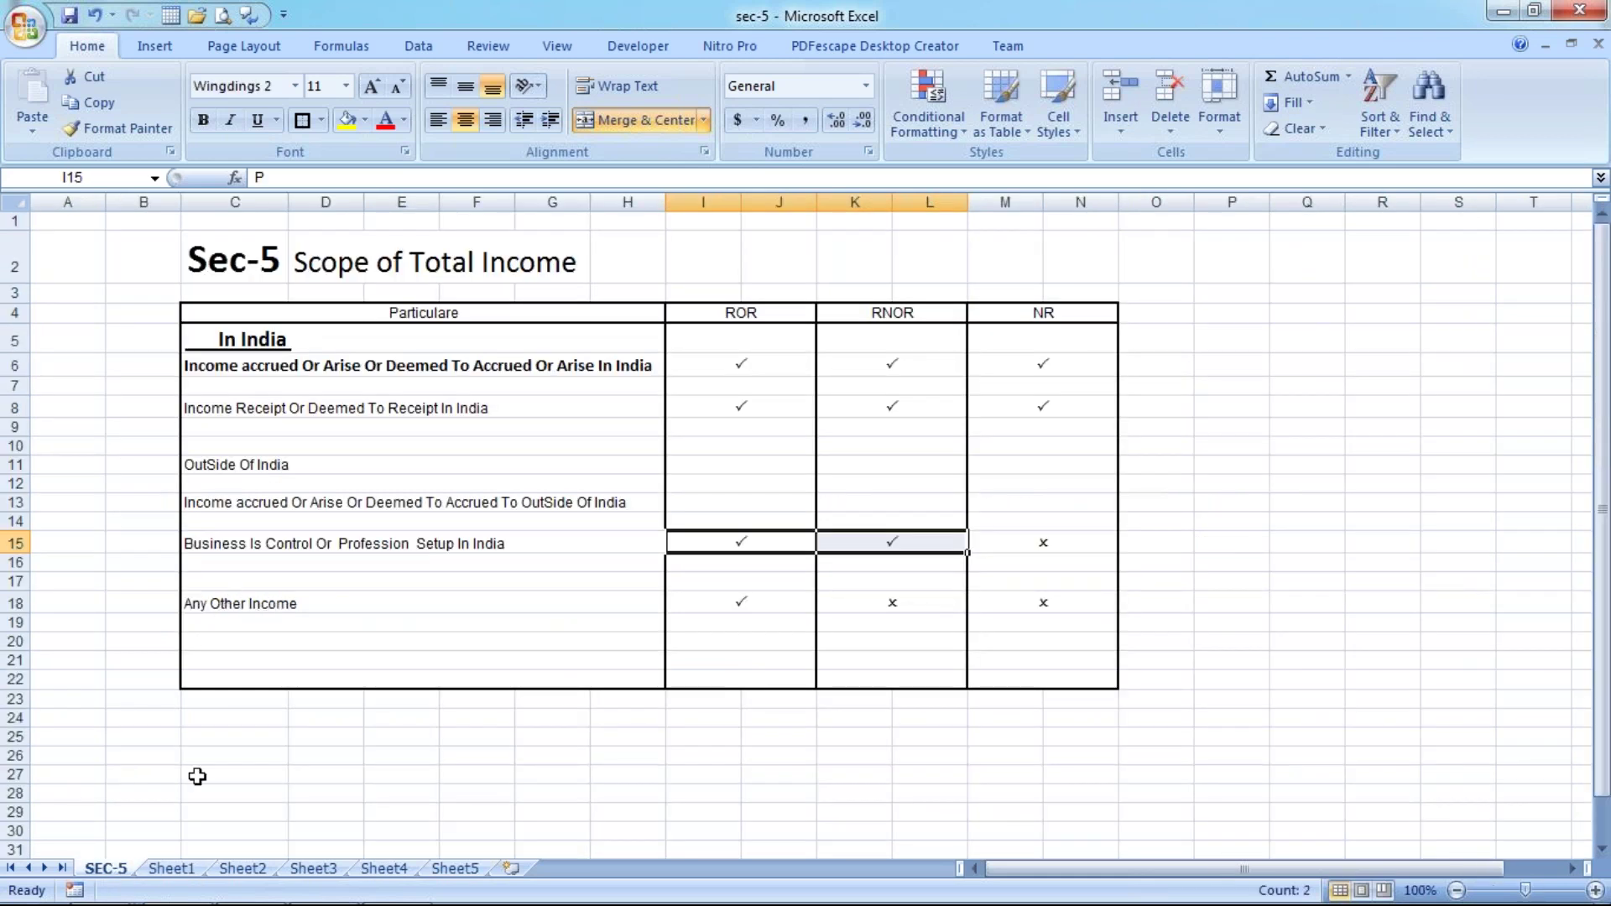
left_click(171, 868)
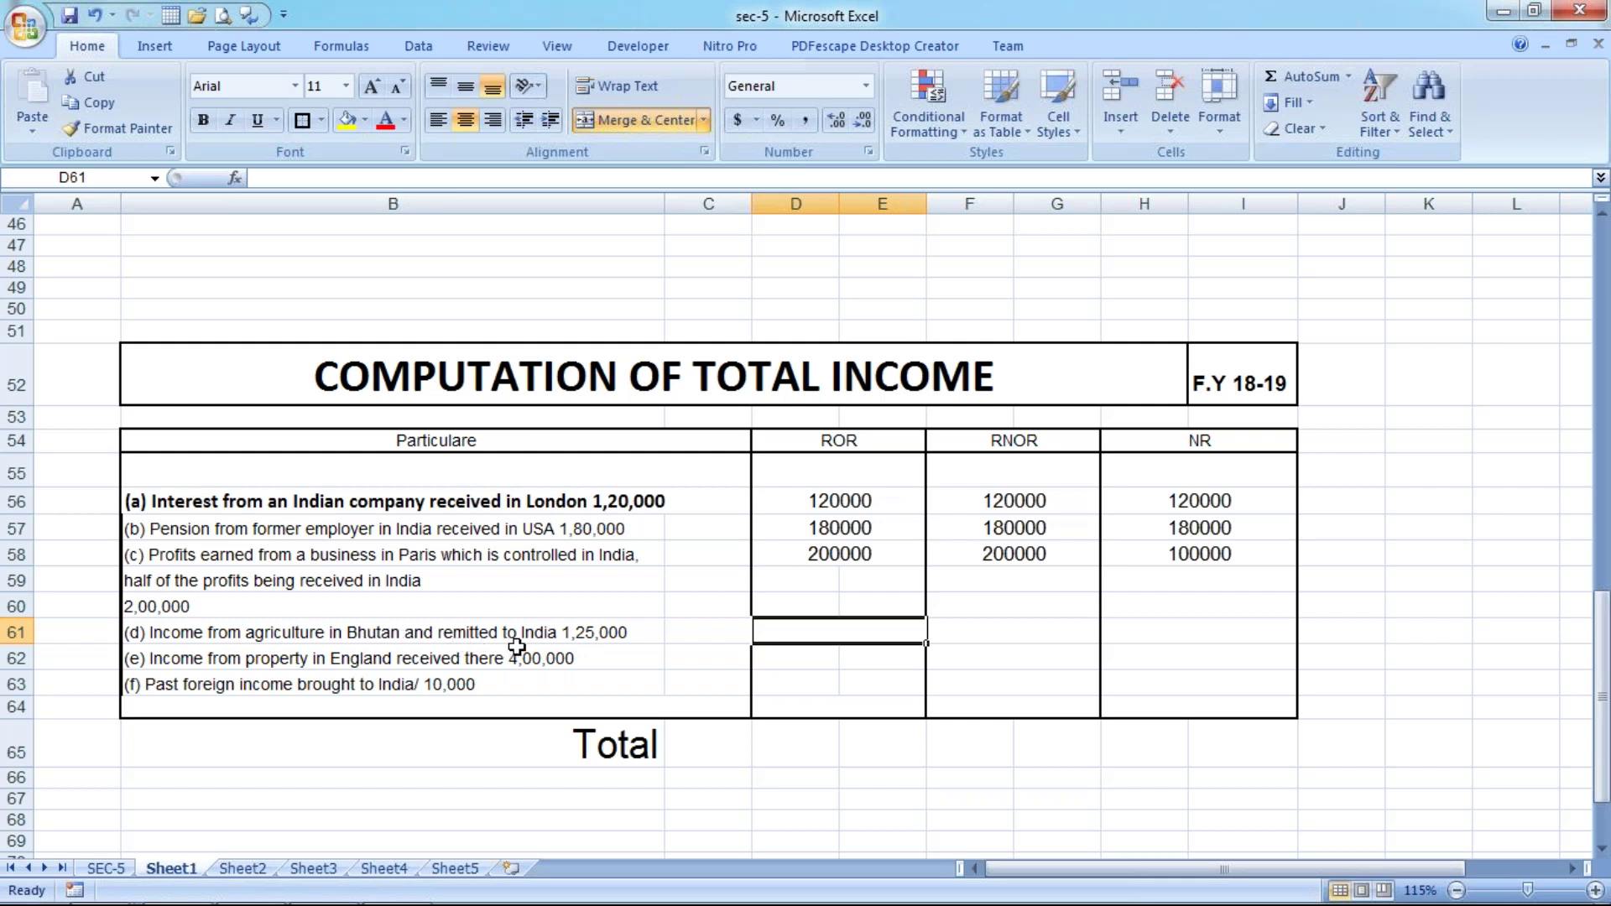
Enter 125000 under ROR and dashes under RNOR and NR for item (d).
type("125000")
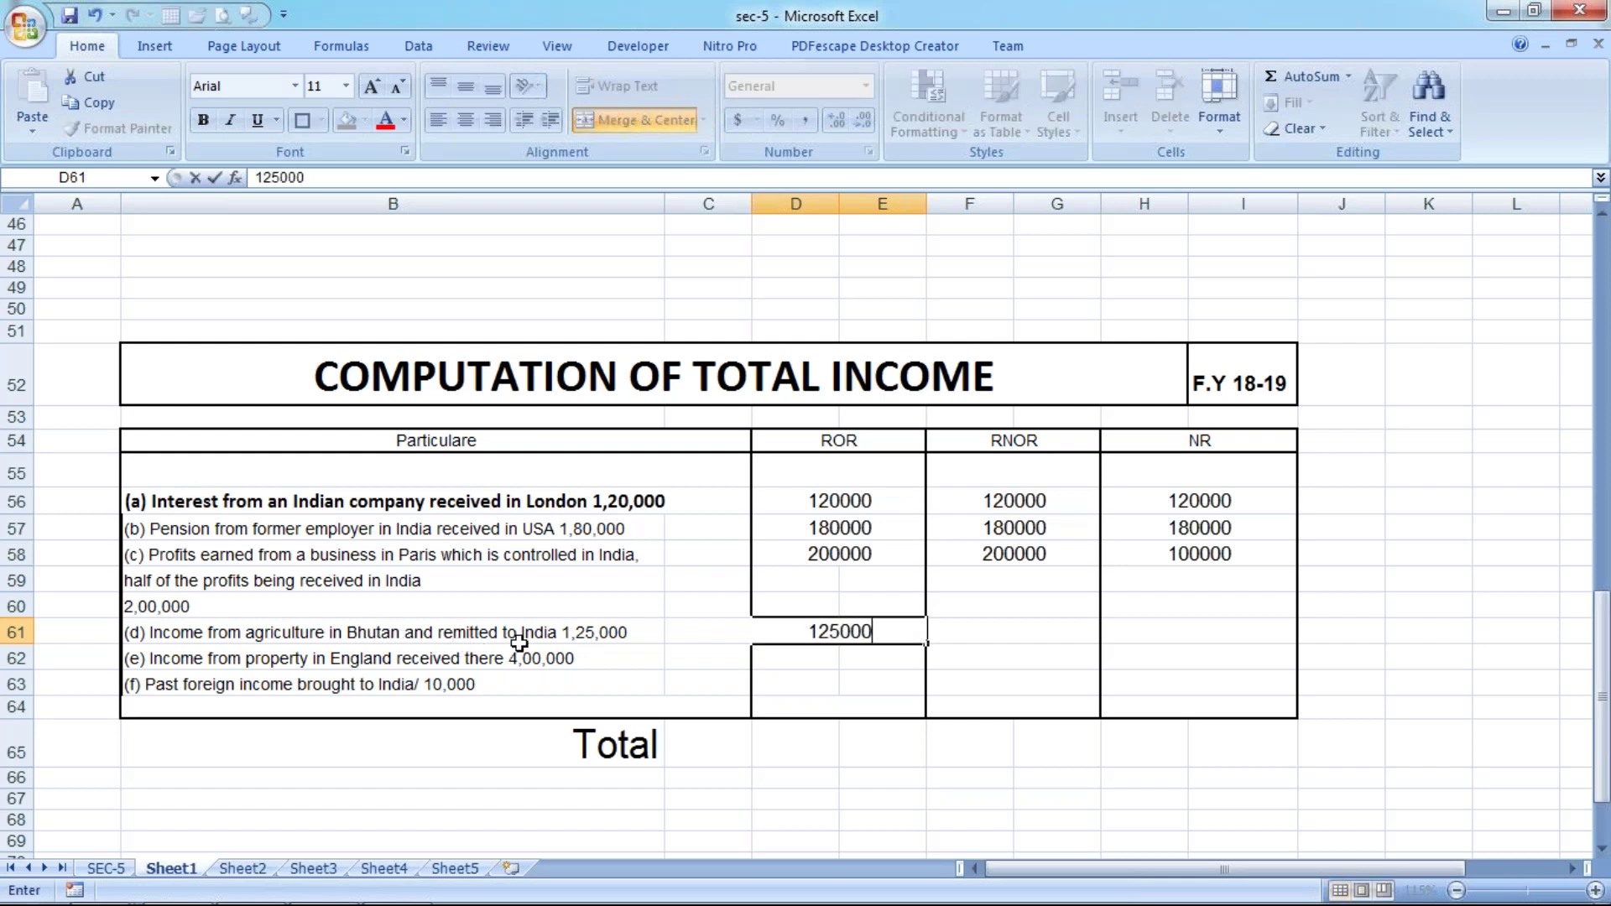
key("Return")
key("Up")
key("Right")
type("-")
key("Return")
key("Up")
key("Right")
type("-")
key("Return")
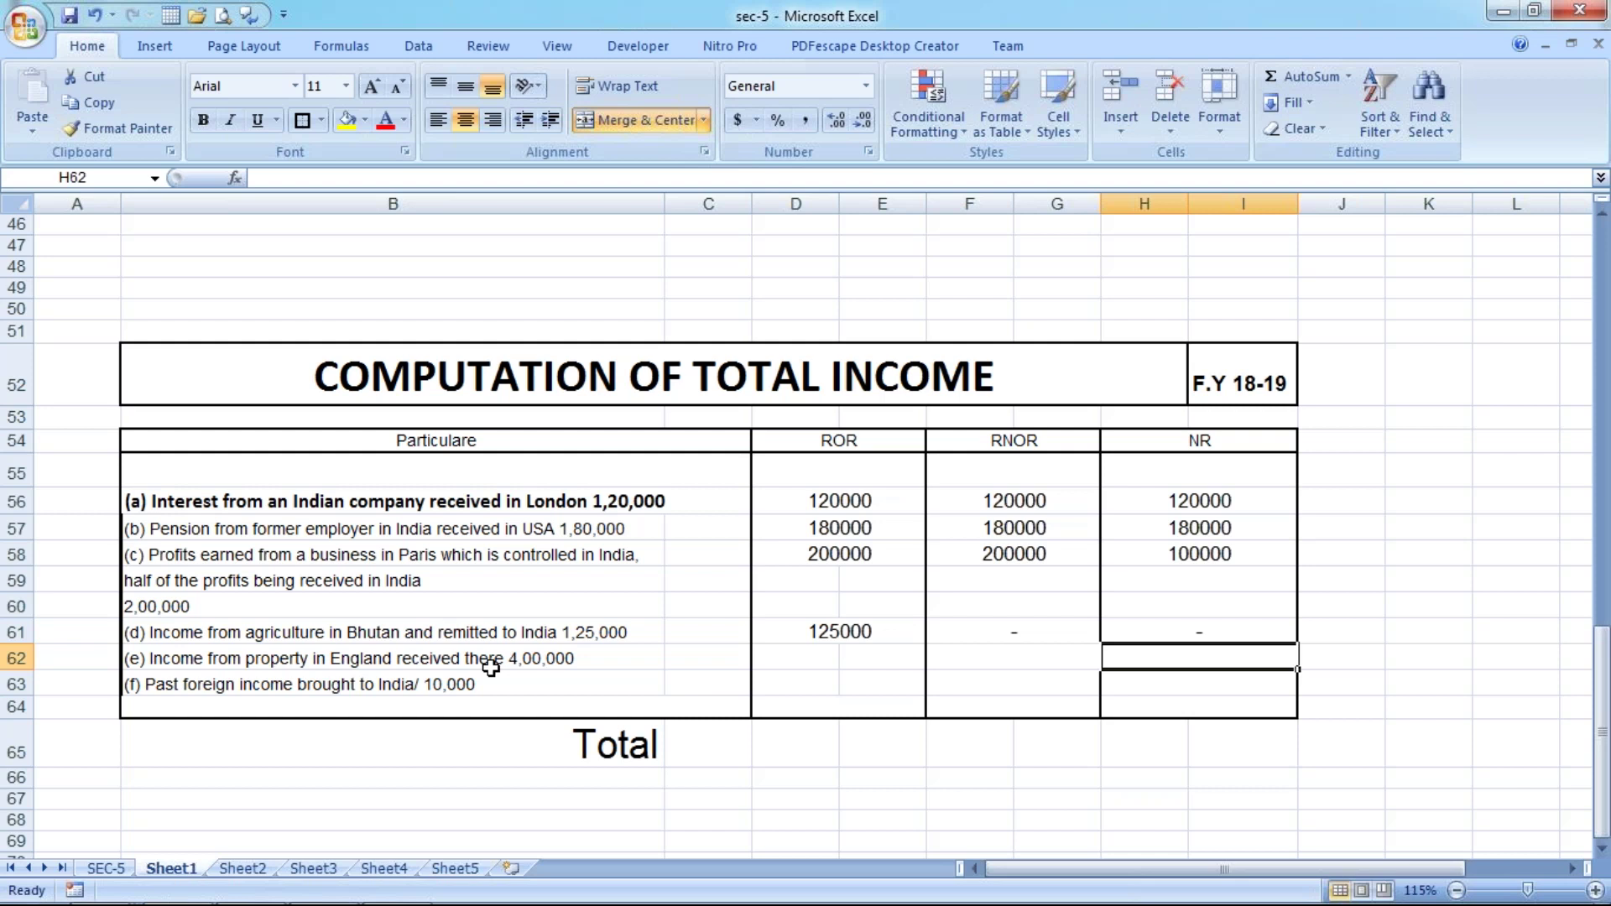
Check the running sum of the ROR amounts and read the item (e) description.
left_click(762, 636)
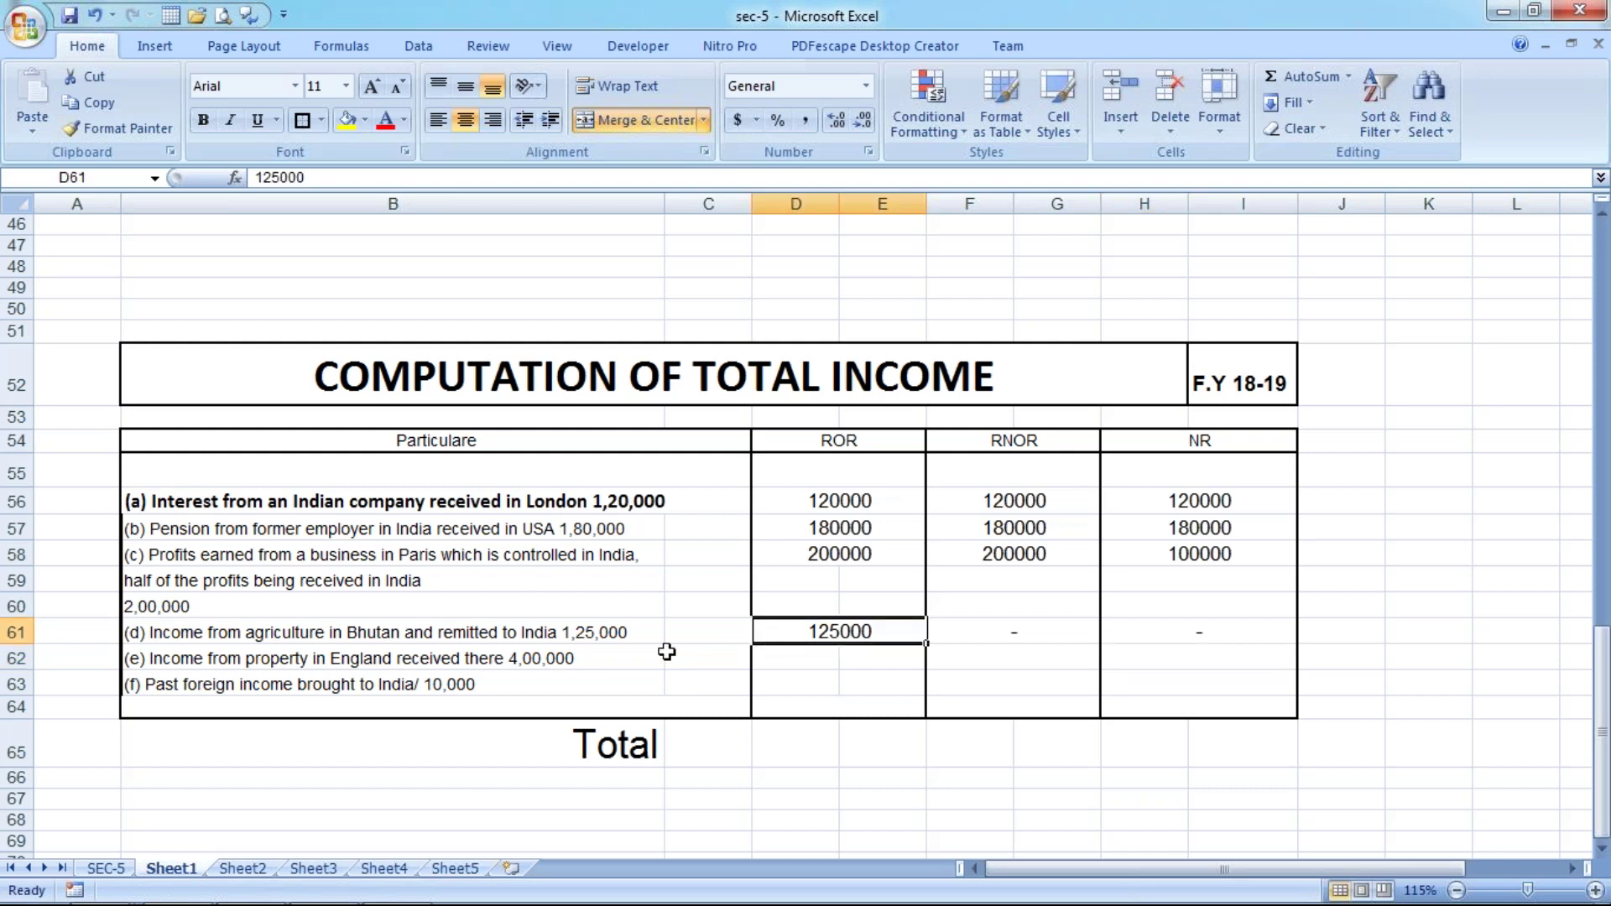
left_click_drag(846, 476, 956, 539)
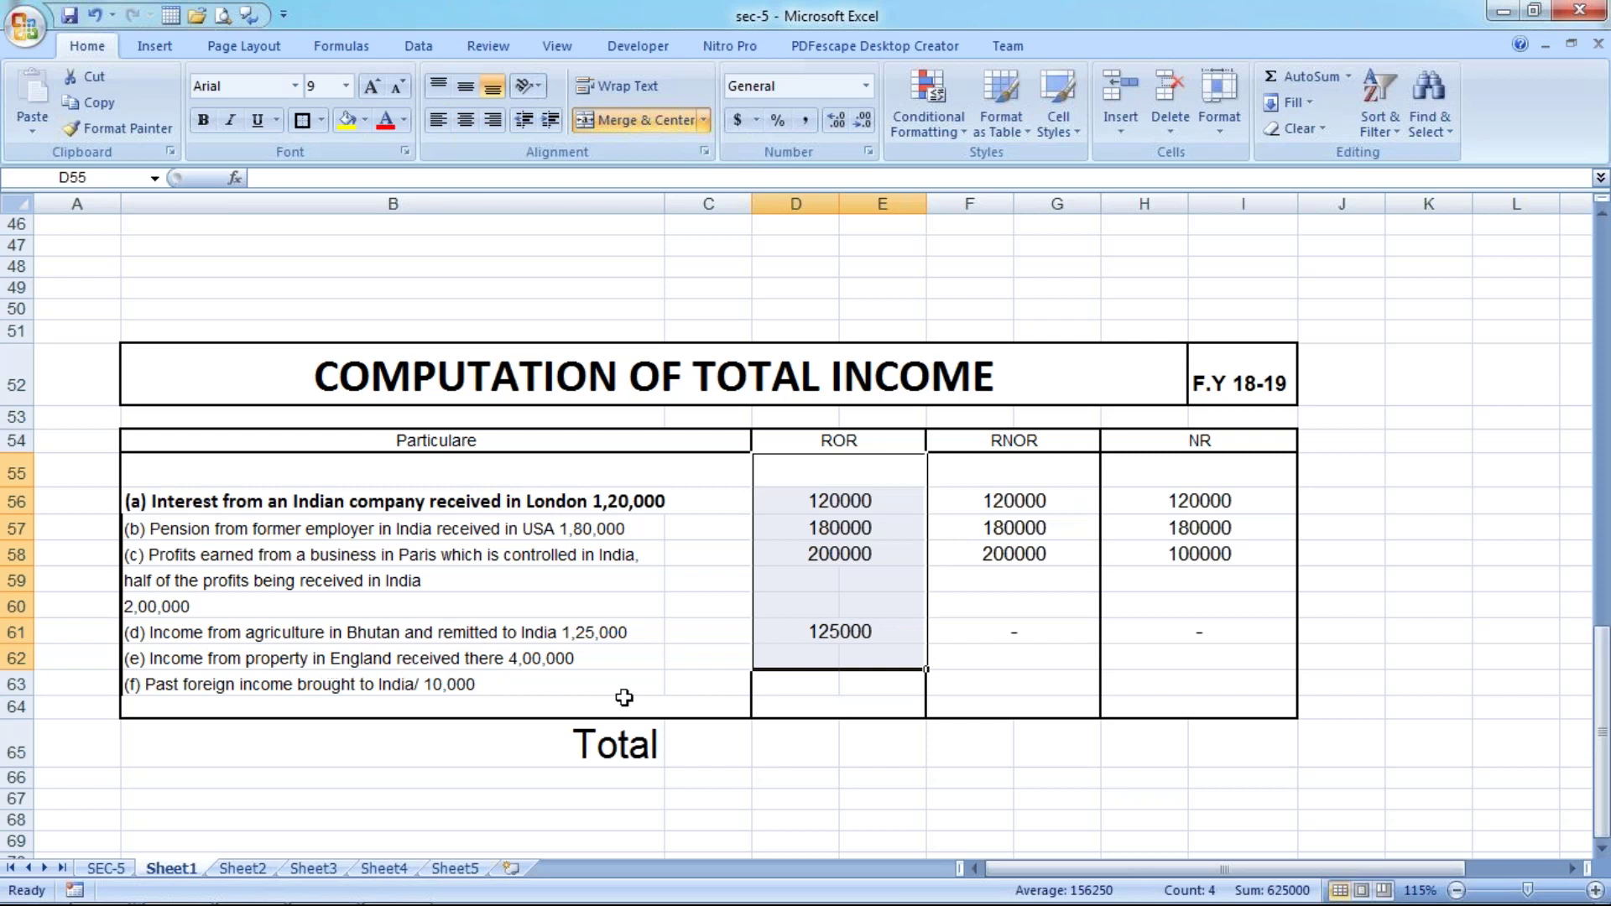
left_click(218, 658)
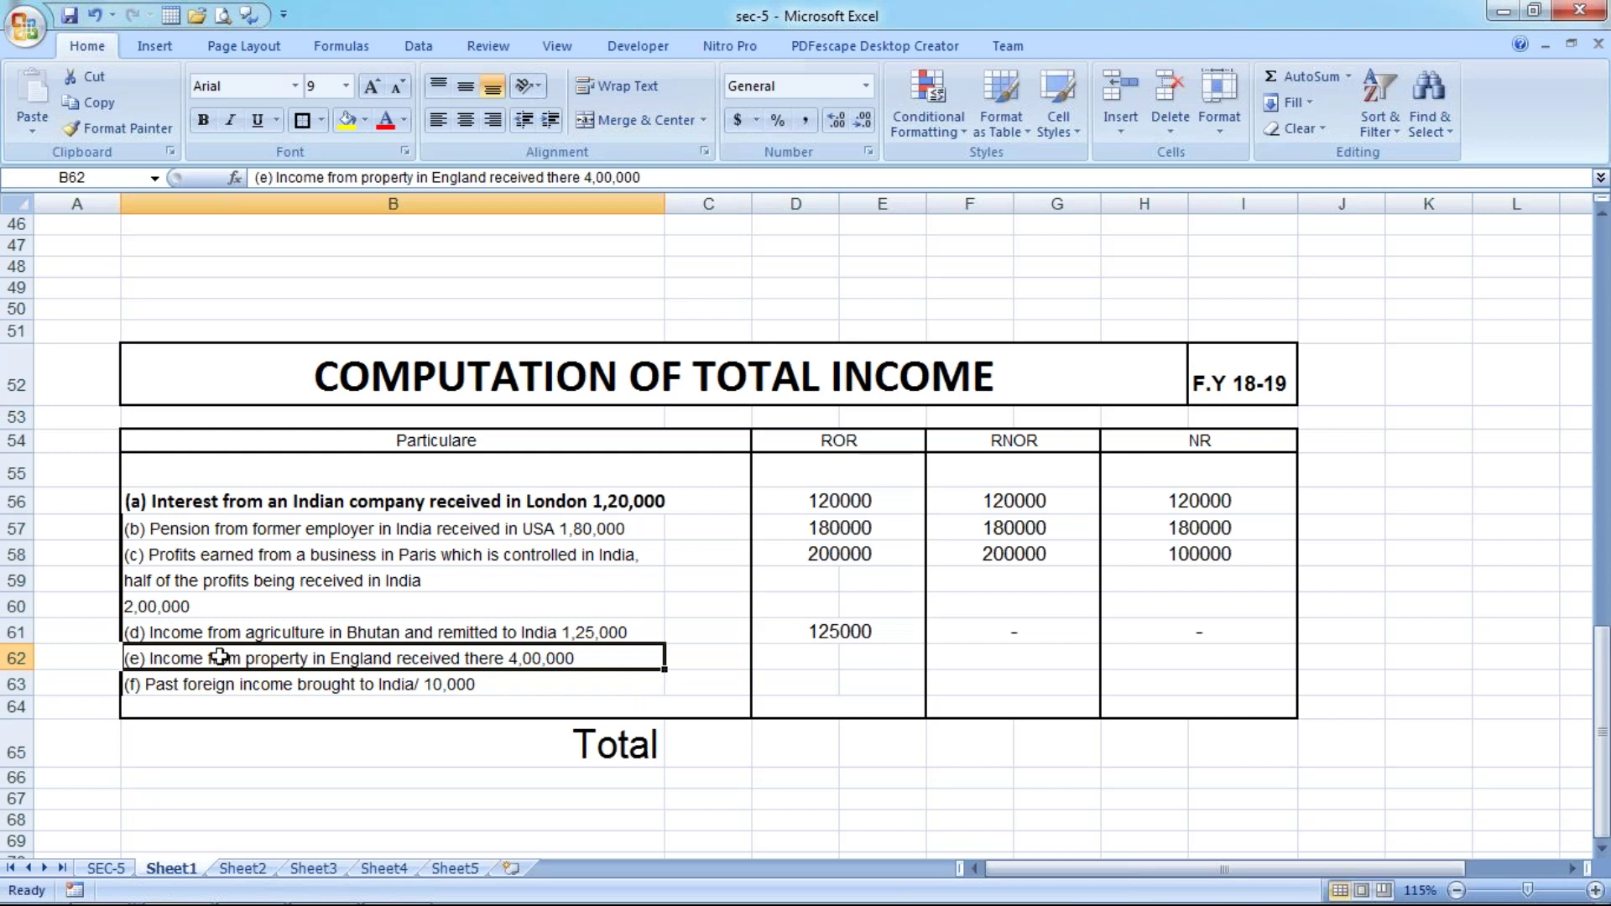
Enter 400000 under ROR and dashes under RNOR and NR for item (e).
left_click(797, 663)
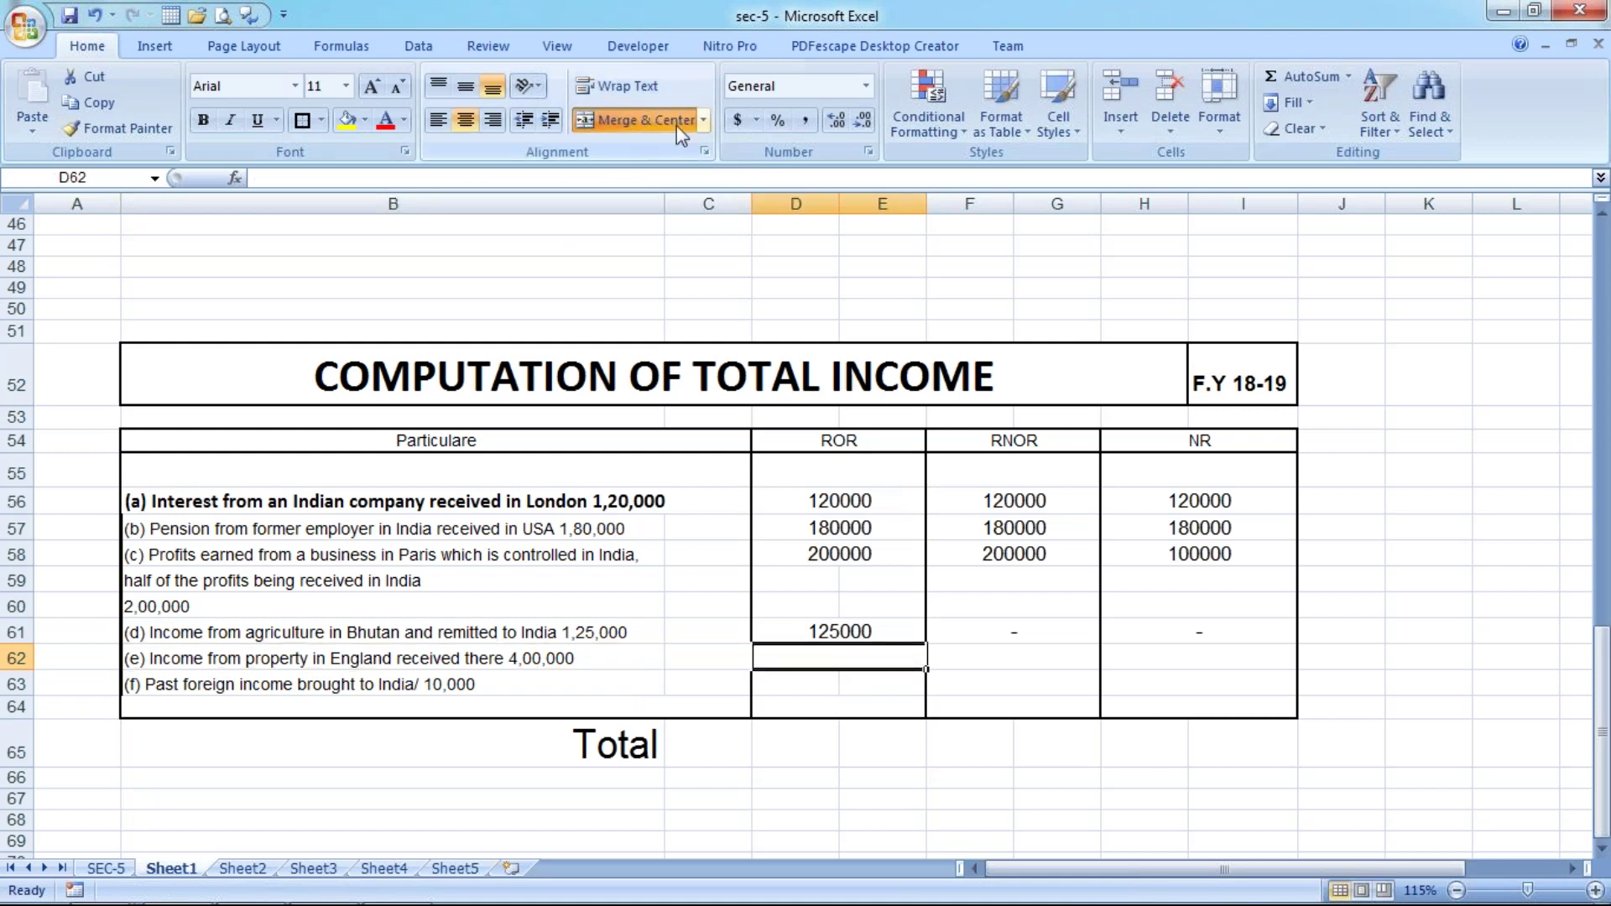
type("400000")
key("Return")
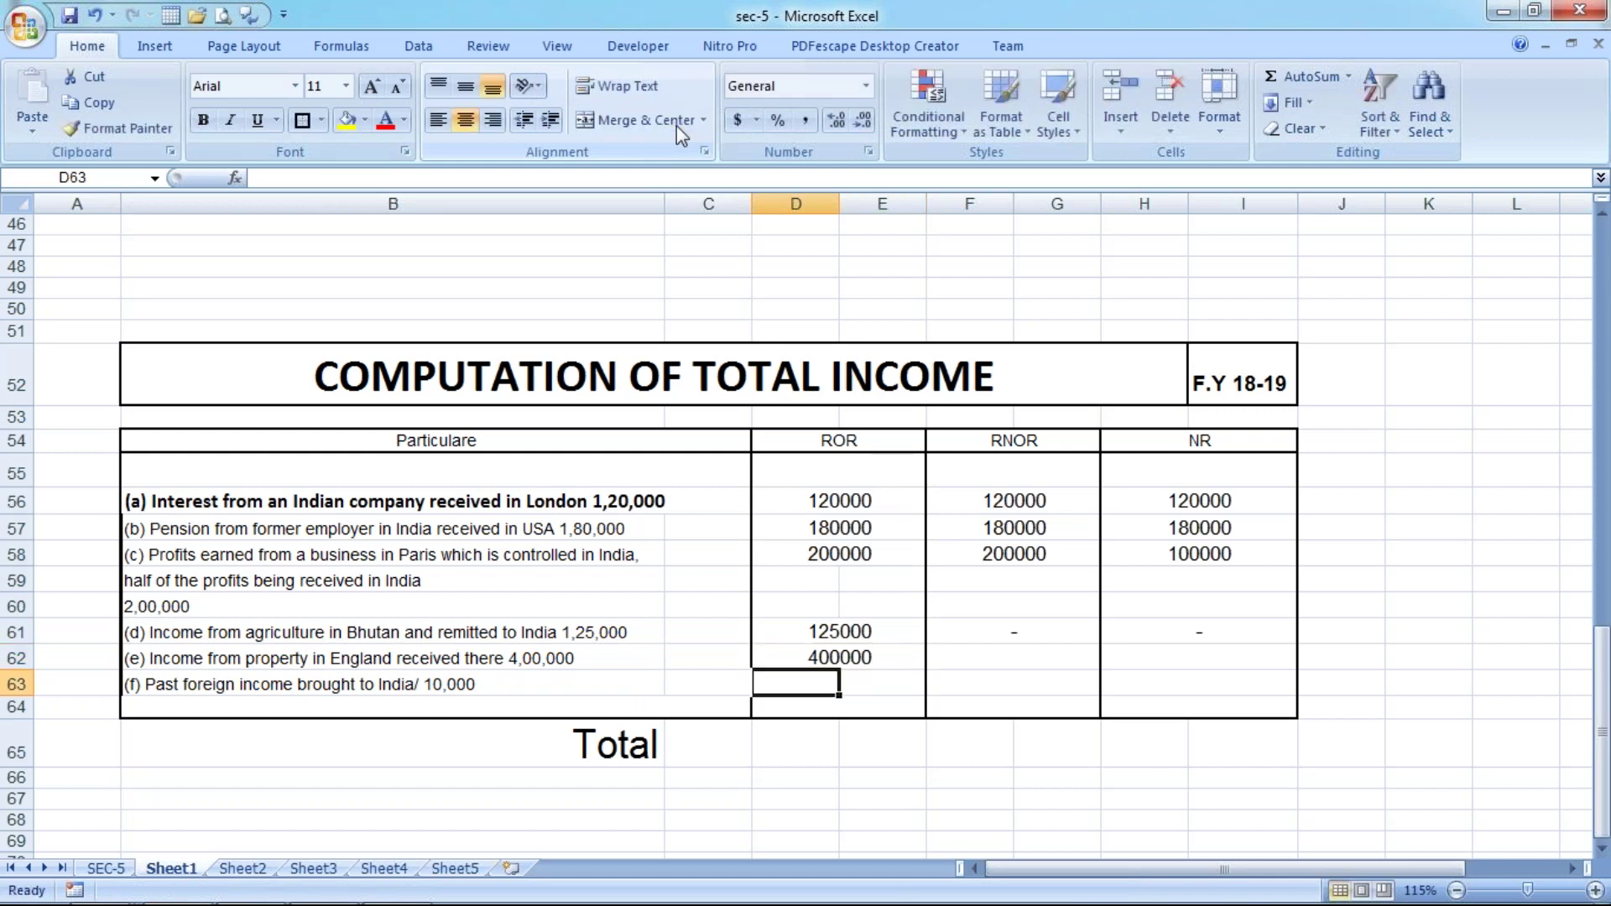
left_click(1011, 655)
type("-")
key("Return")
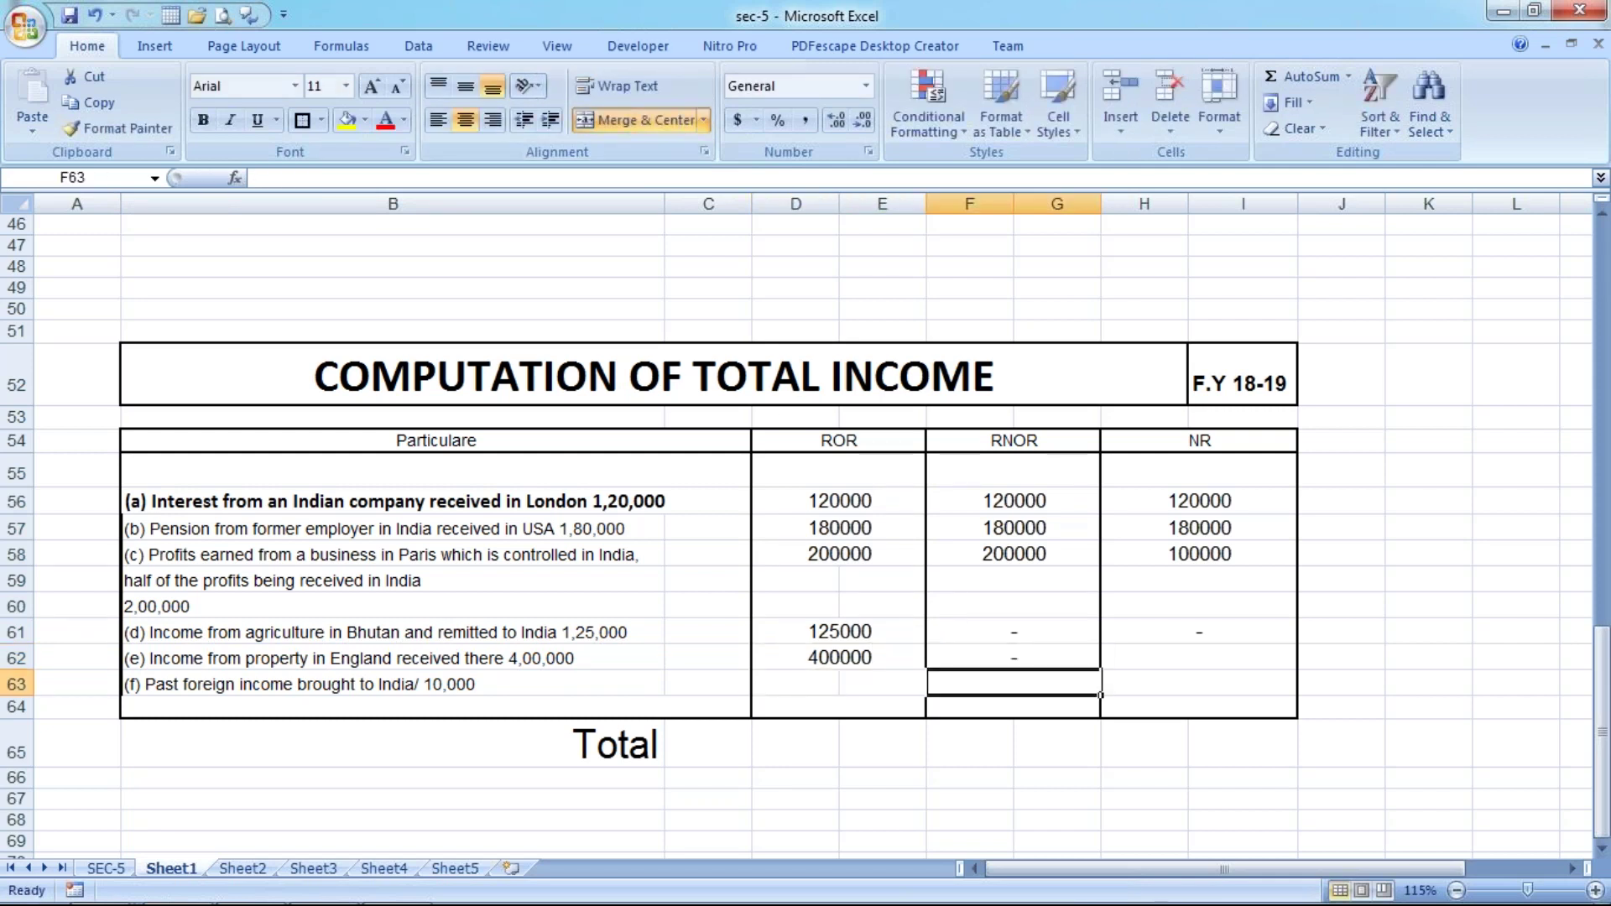
key("Up")
key("Right")
type("-")
key("Return")
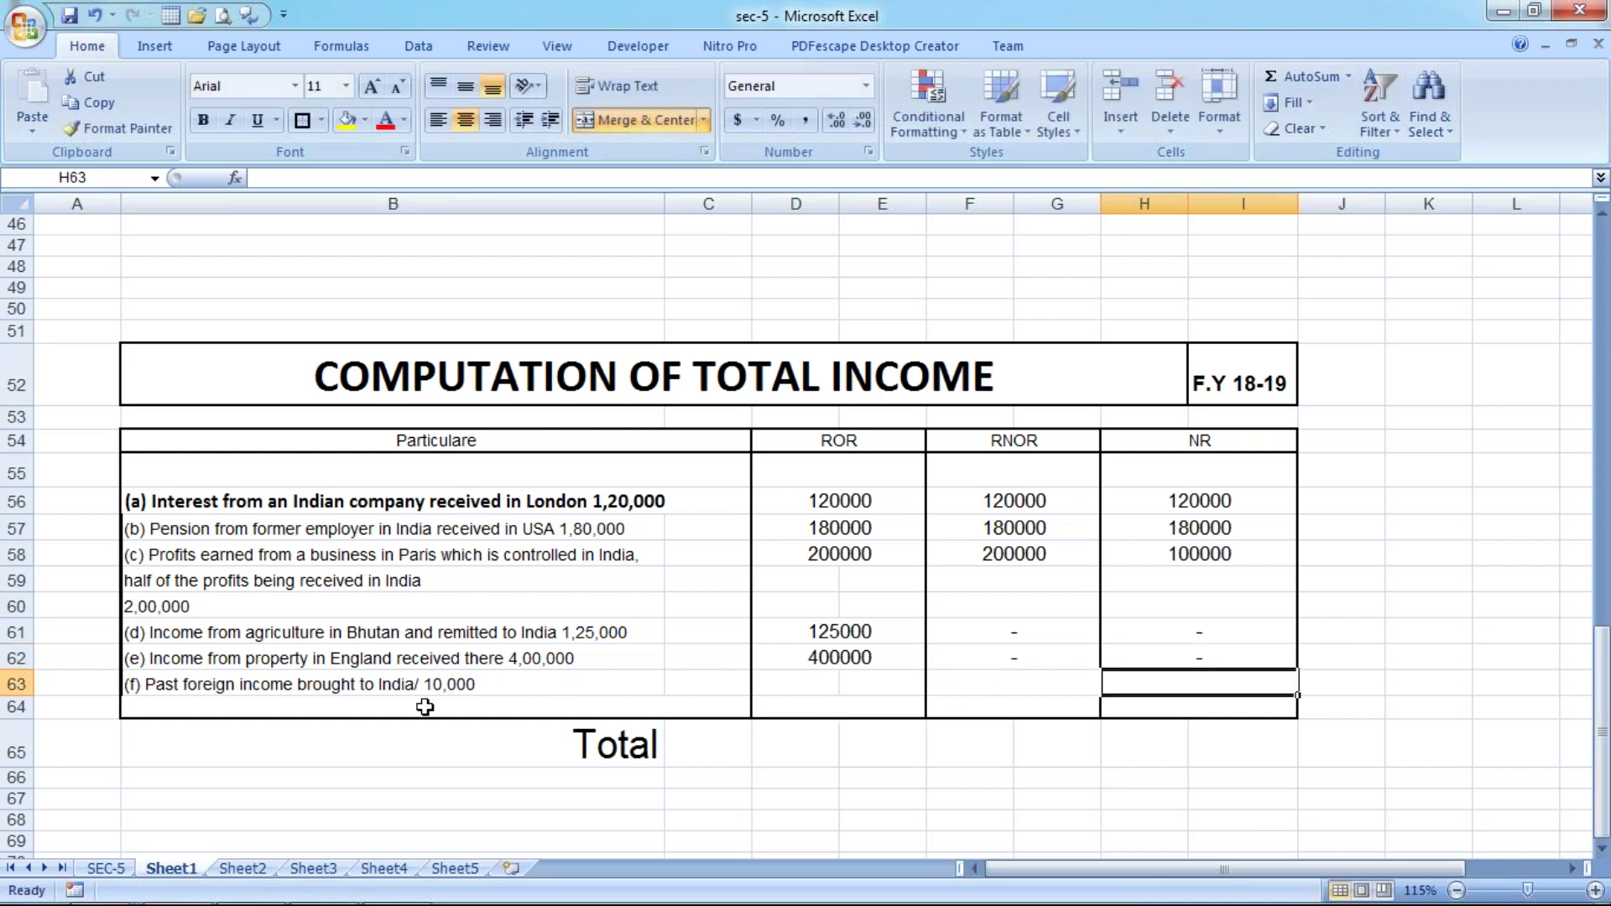
Fill item (f)'s ROR, RNOR and NR cells with dashes.
left_click(884, 682)
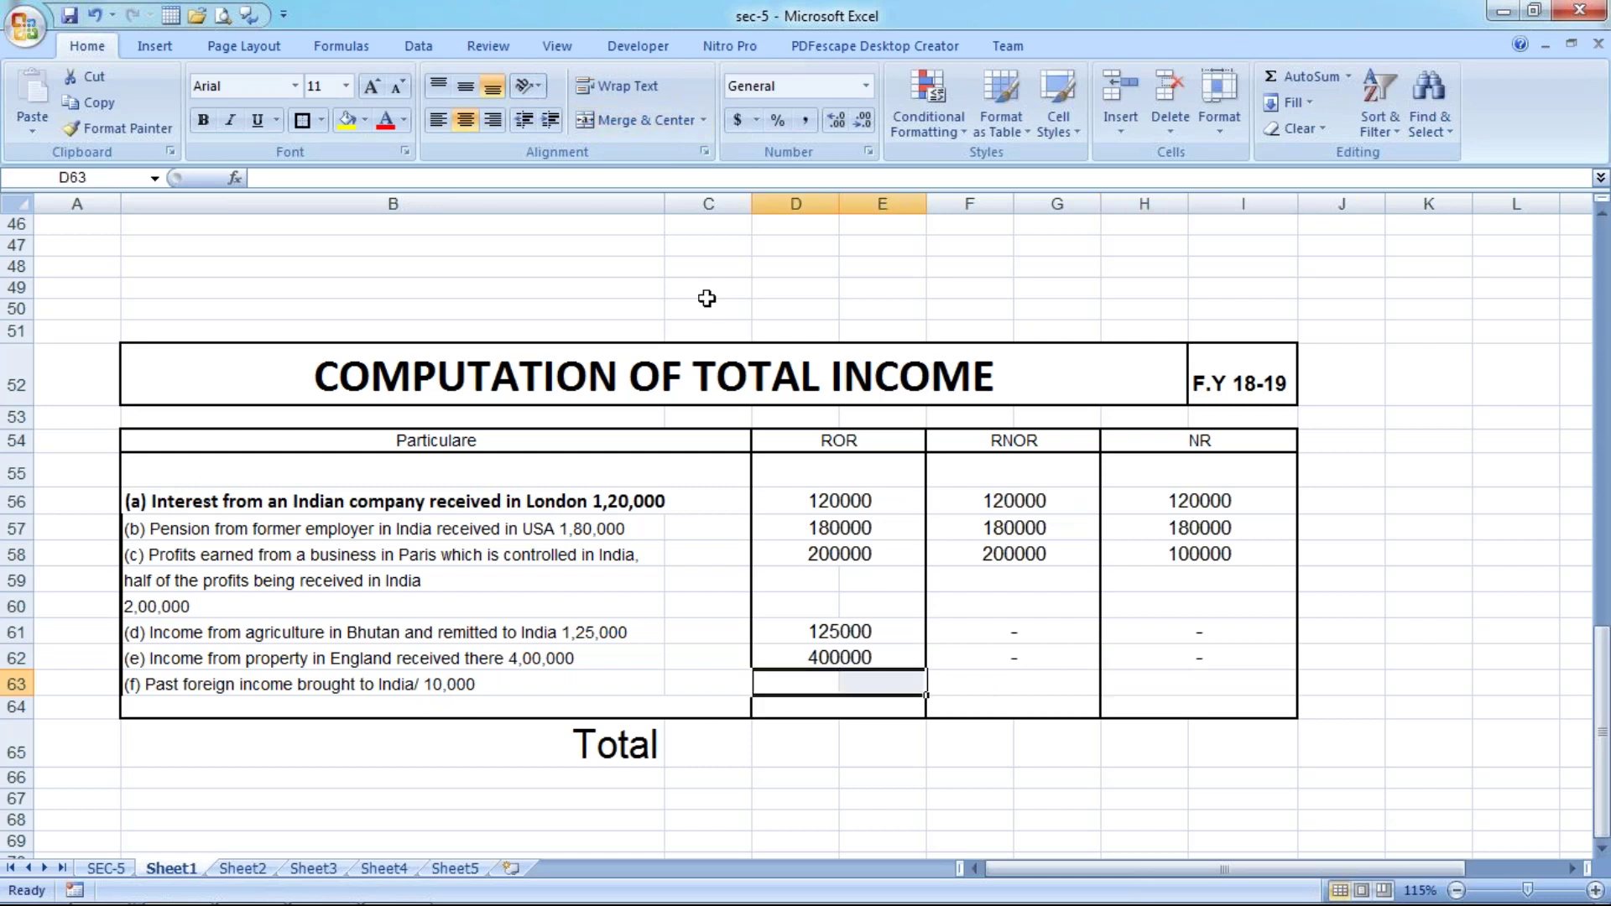
type("-")
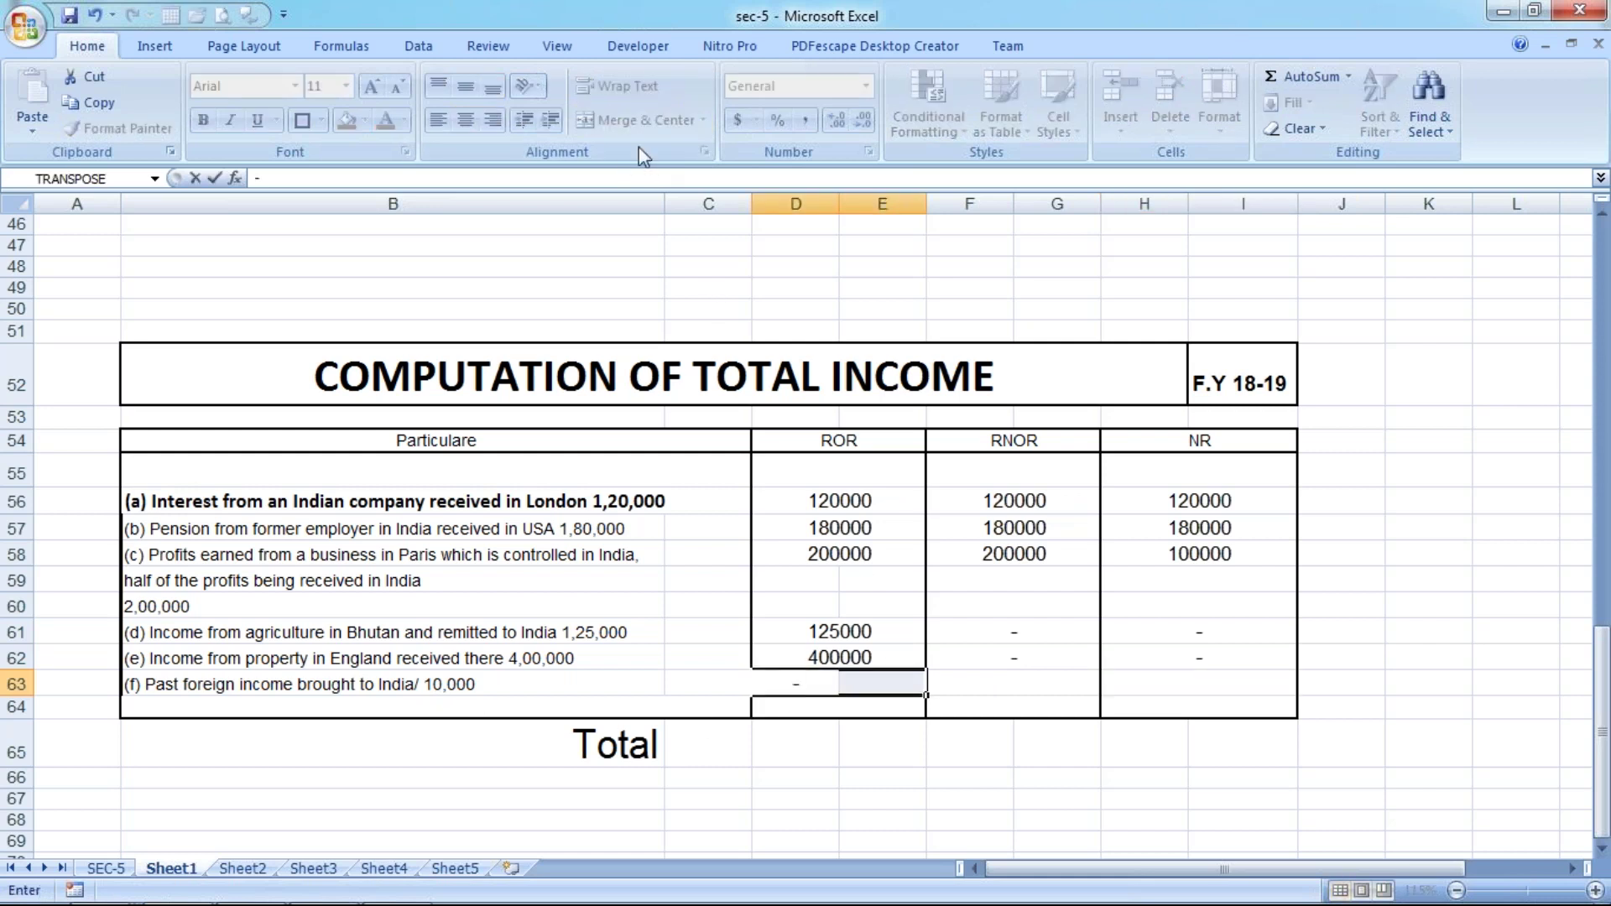
key("Escape")
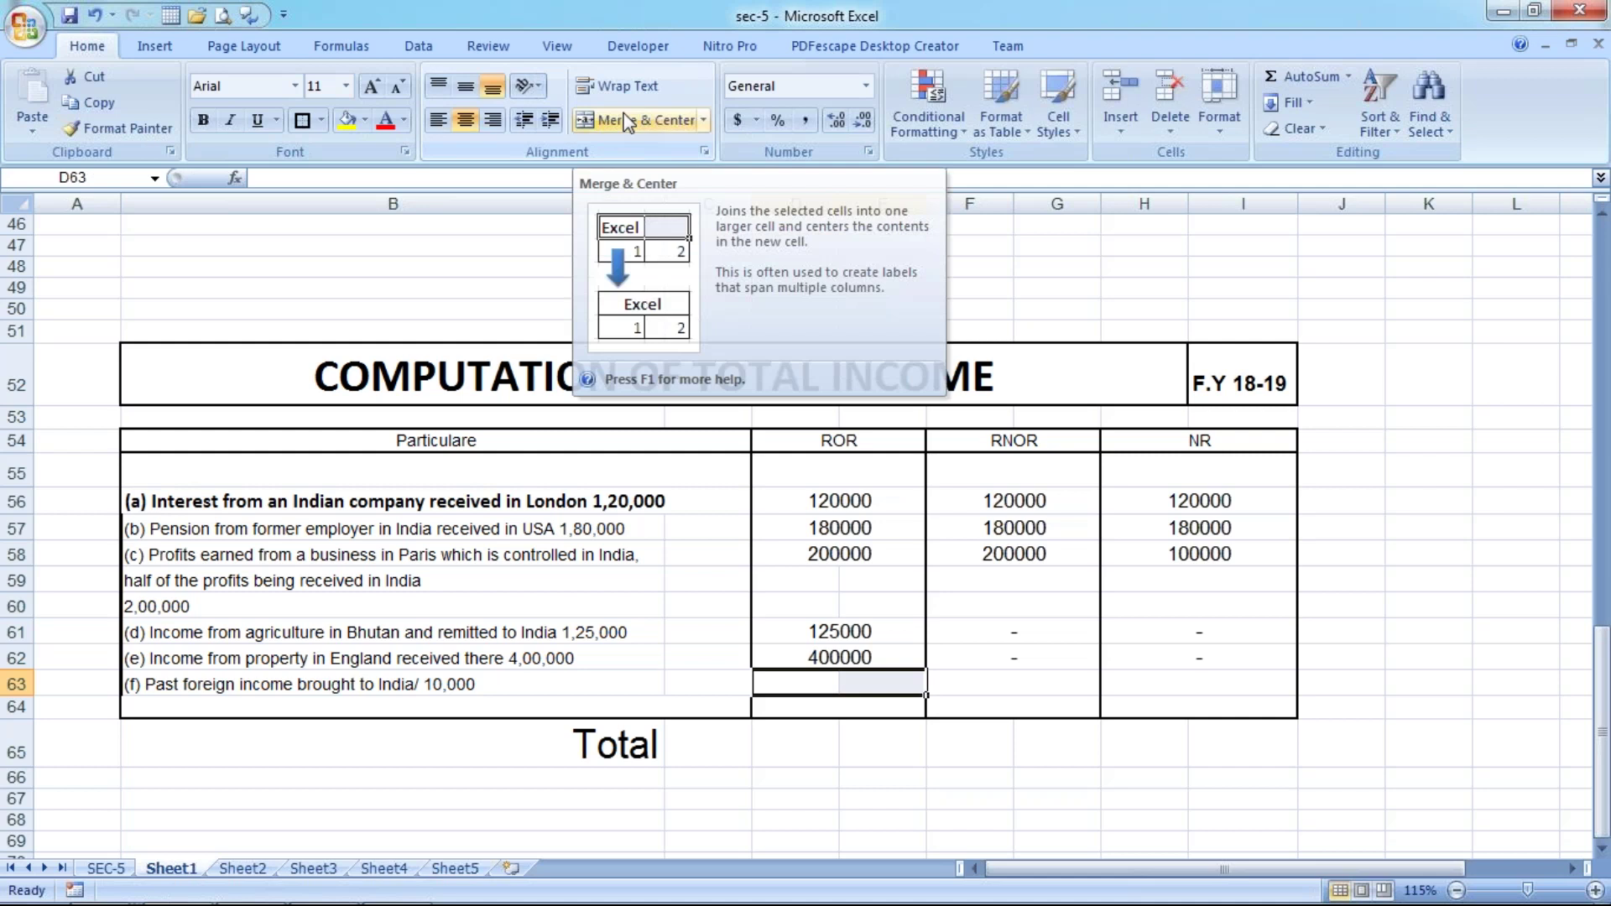
type("-")
left_click(1007, 676)
key("Escape")
type("-")
left_click(1006, 675)
key("Escape")
type("-")
key("ctrl+Return")
key("Tab")
type("-")
key("ctrl+Return")
key("Tab")
type("-")
key("Return")
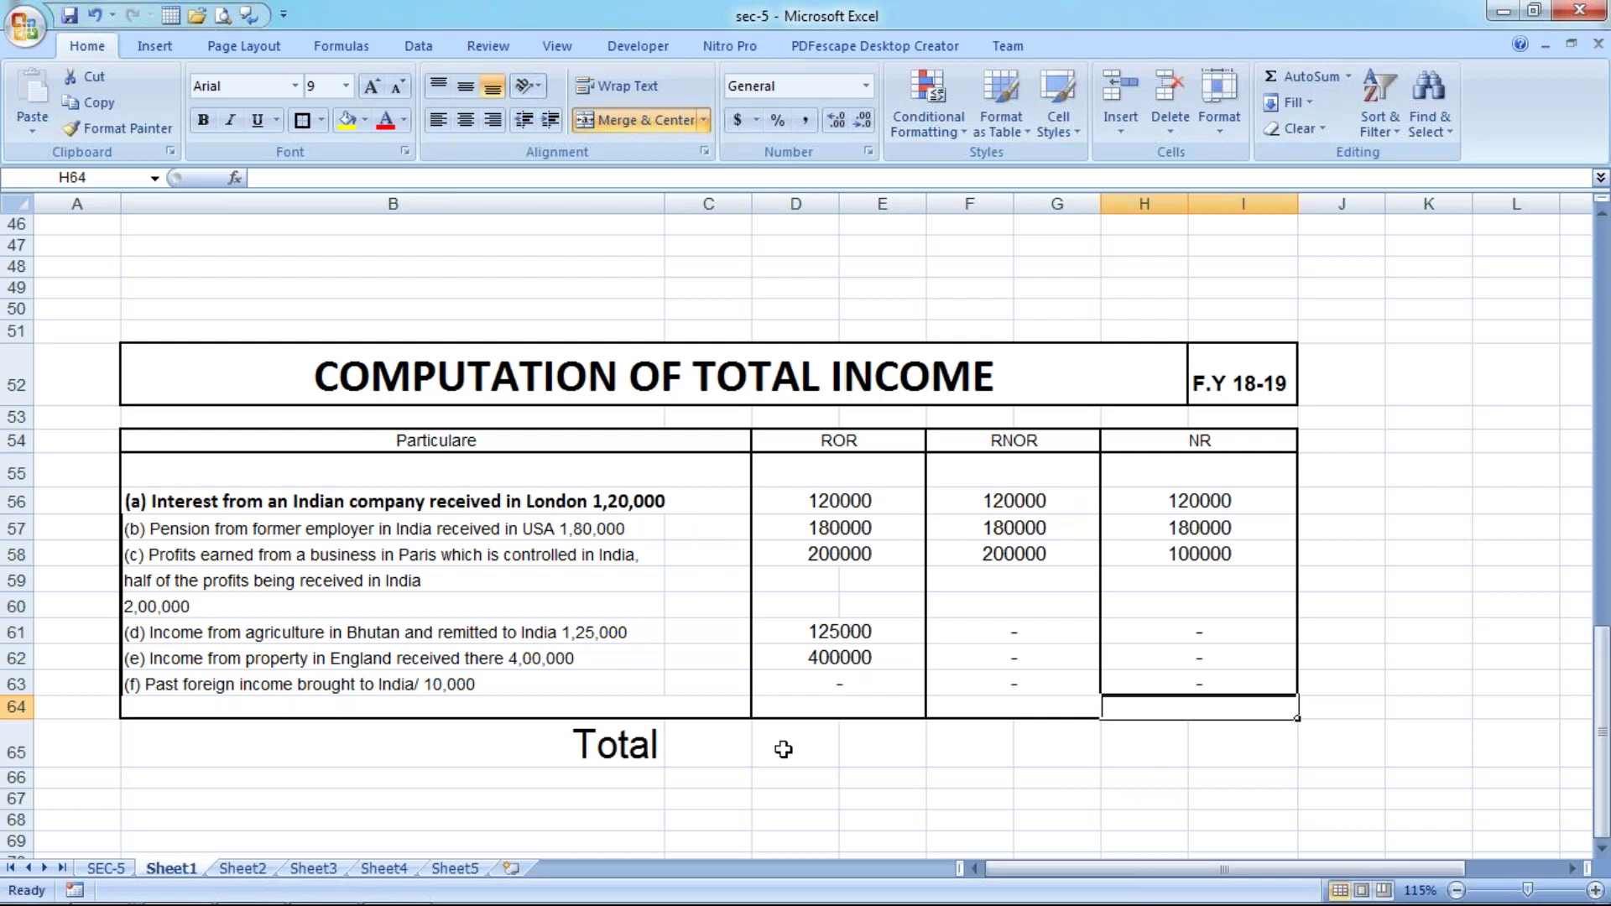
Merge the ROR Total cells, sum the ROR amounts there, and fill the formula across to RNOR and NR.
left_click(873, 747)
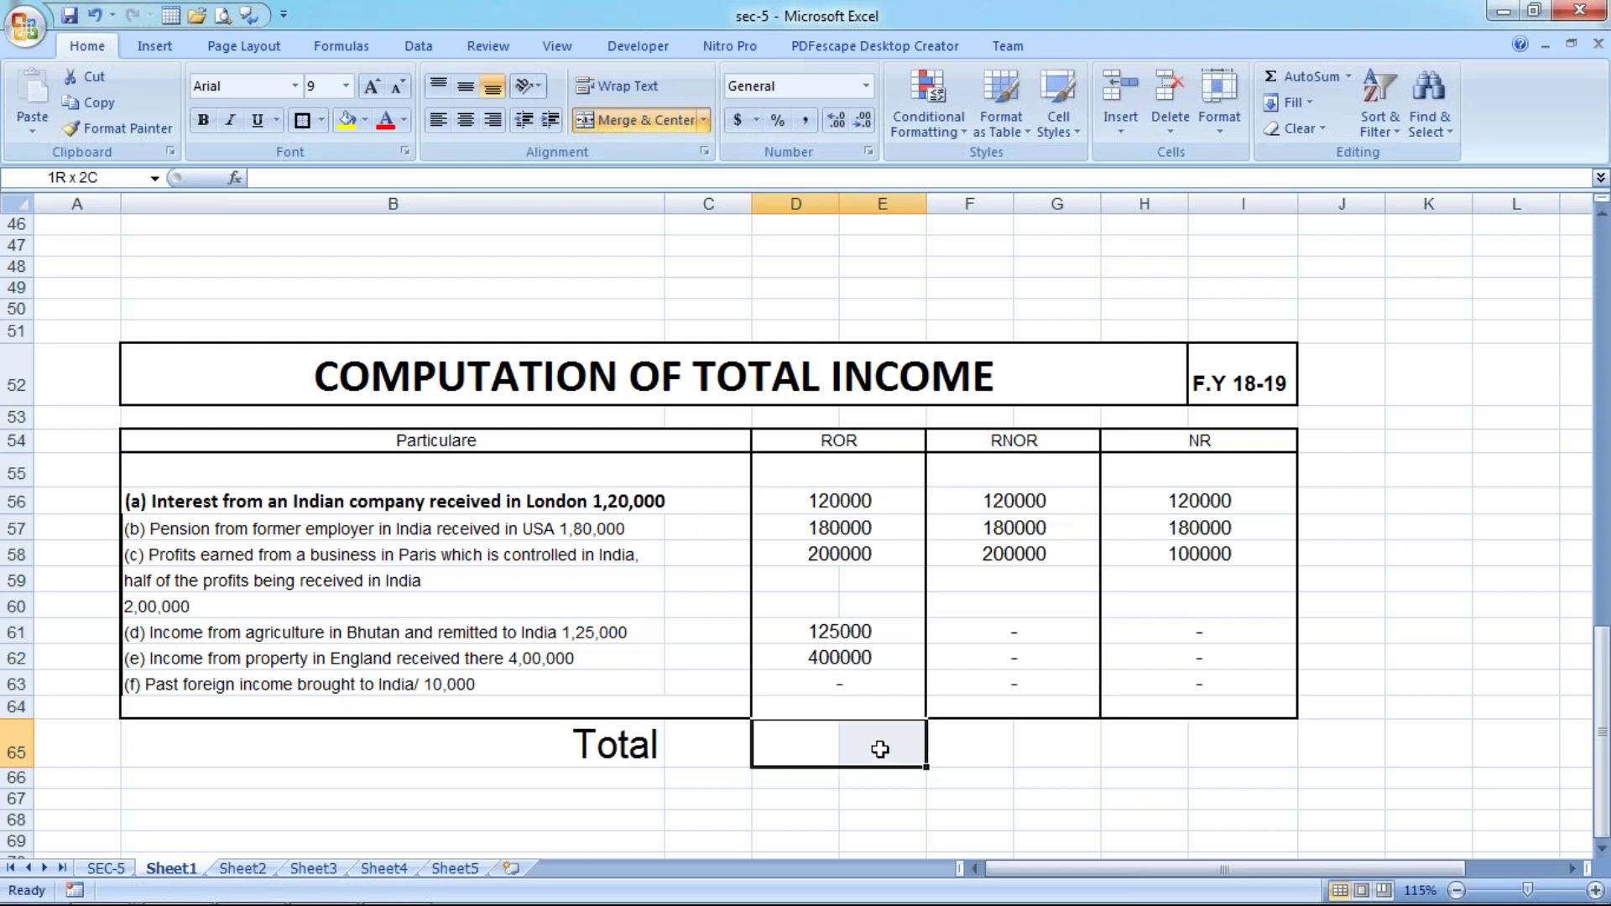
left_click(638, 119)
type("=SUM(")
key("Up")
key("Up")
key("Down")
key("shift+Up")
key("shift+Up")
key("shift+Up")
key("shift+Up")
key("shift+Up")
key("shift+Up")
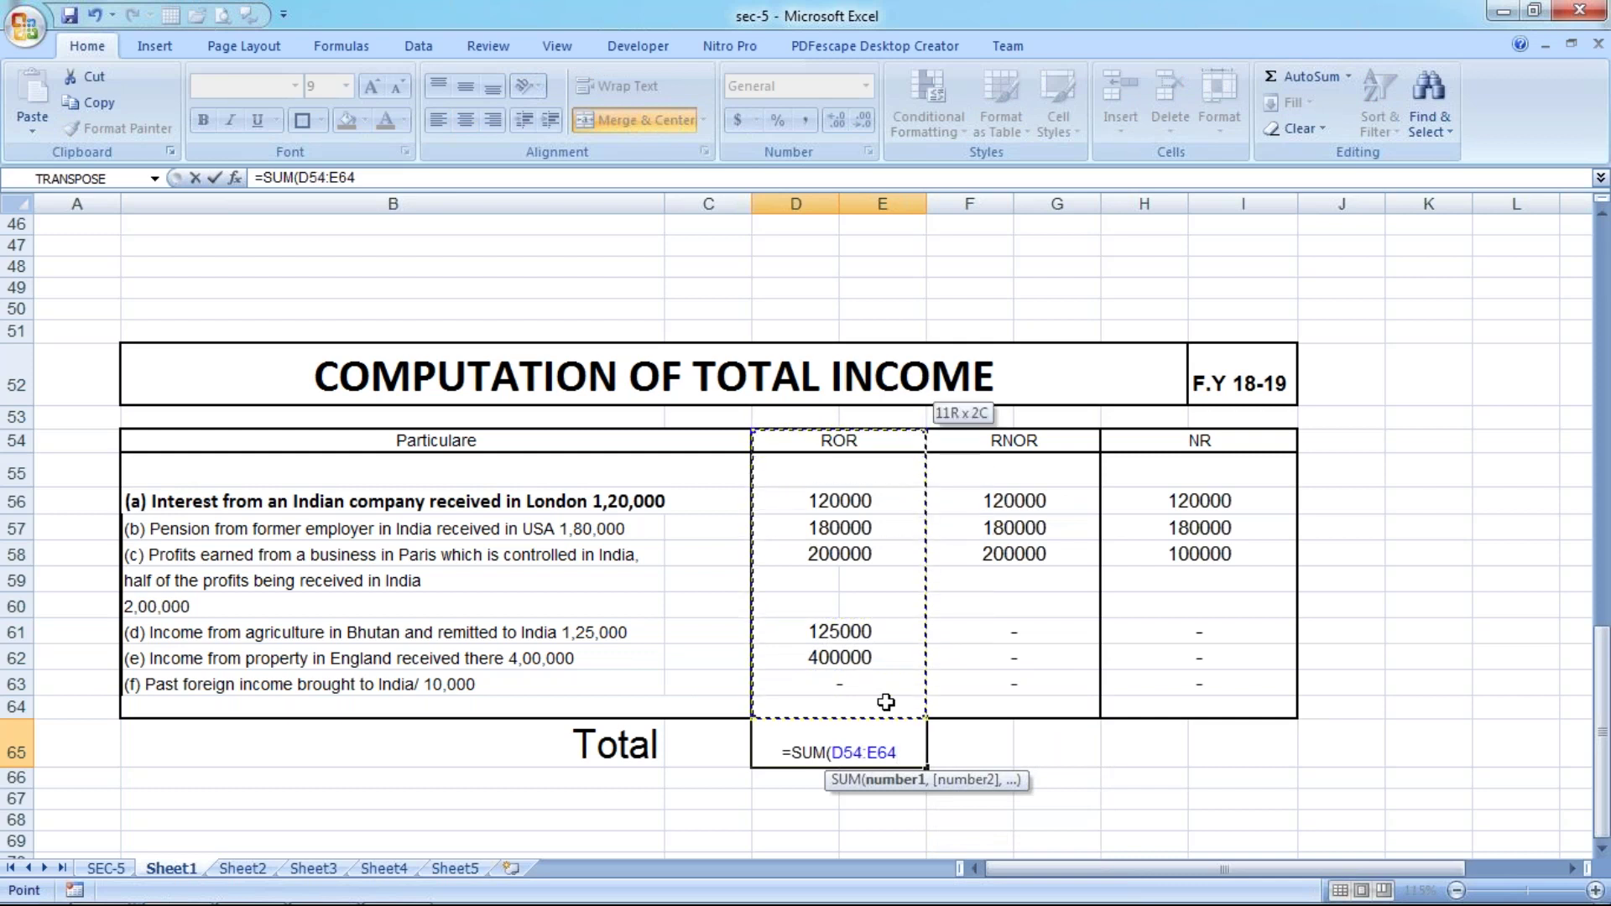
key("ctrl+Return")
left_click_drag(885, 742, 1241, 746)
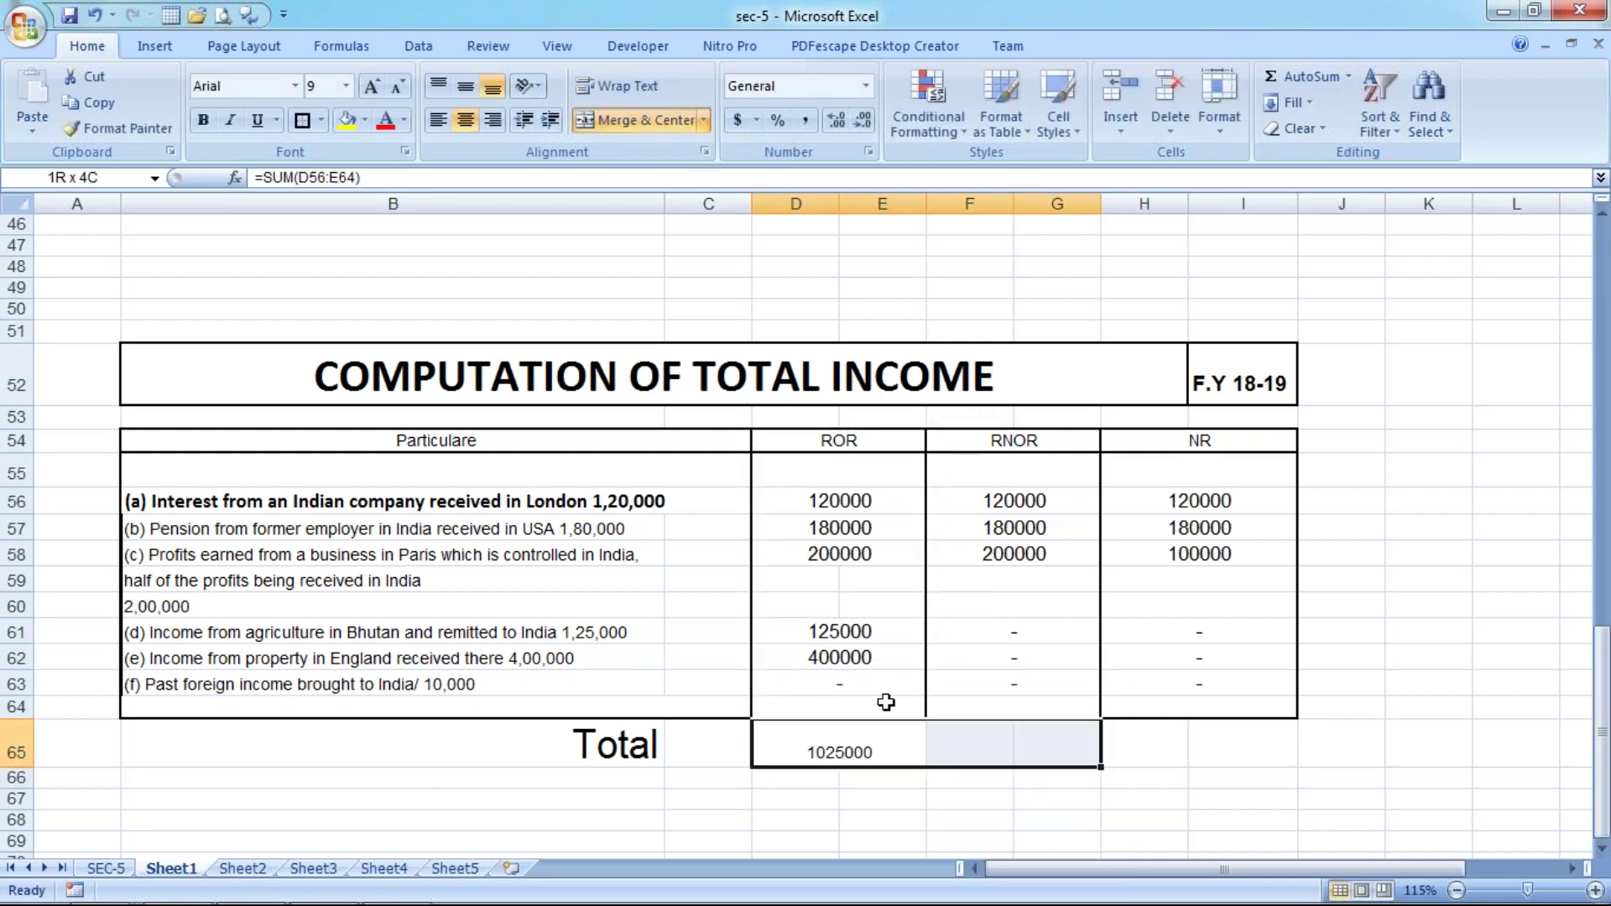
key("ctrl+r")
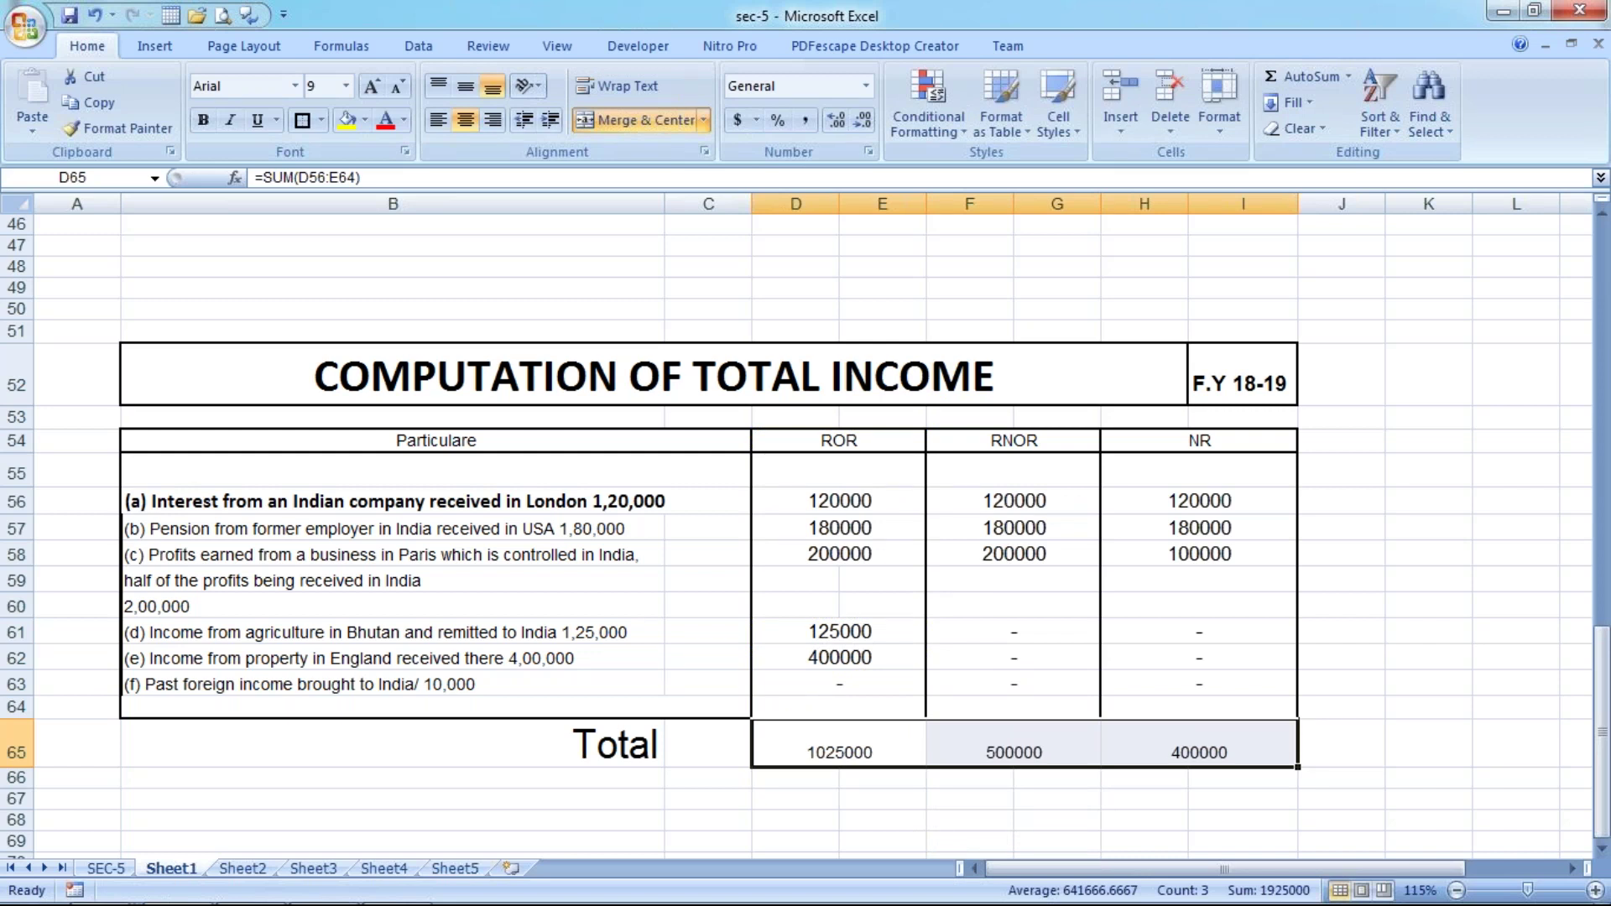
Check the total formula and make the 1025000, 500000 and 400000 totals bold.
left_click(802, 818)
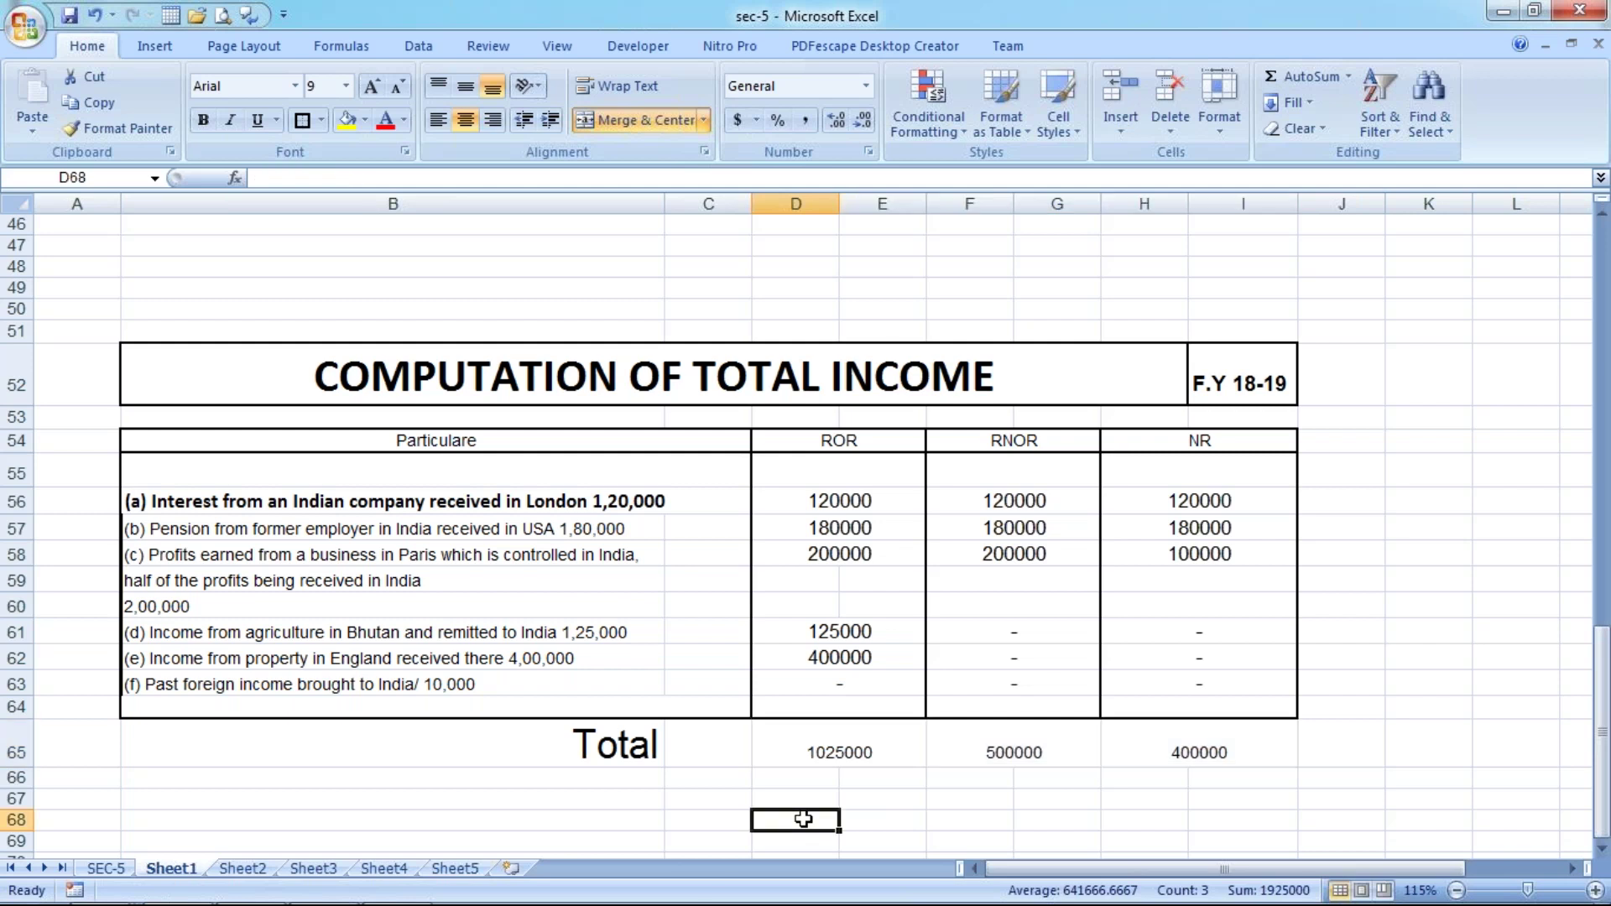
double_click(851, 748)
key("Escape")
left_click_drag(843, 751, 1120, 722)
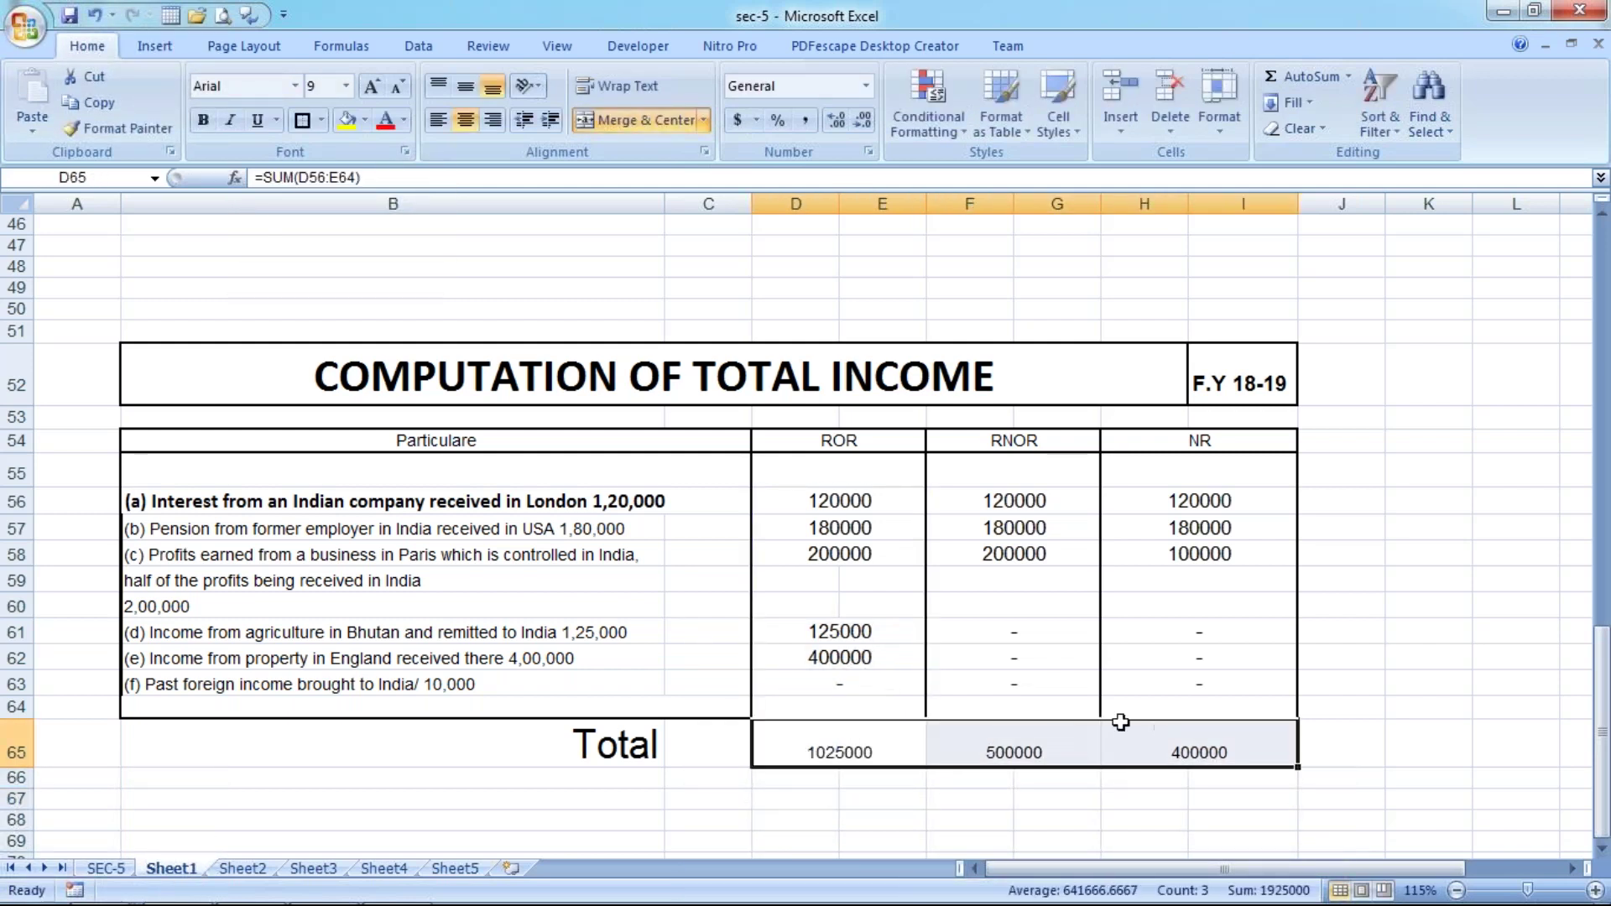
left_click(202, 119)
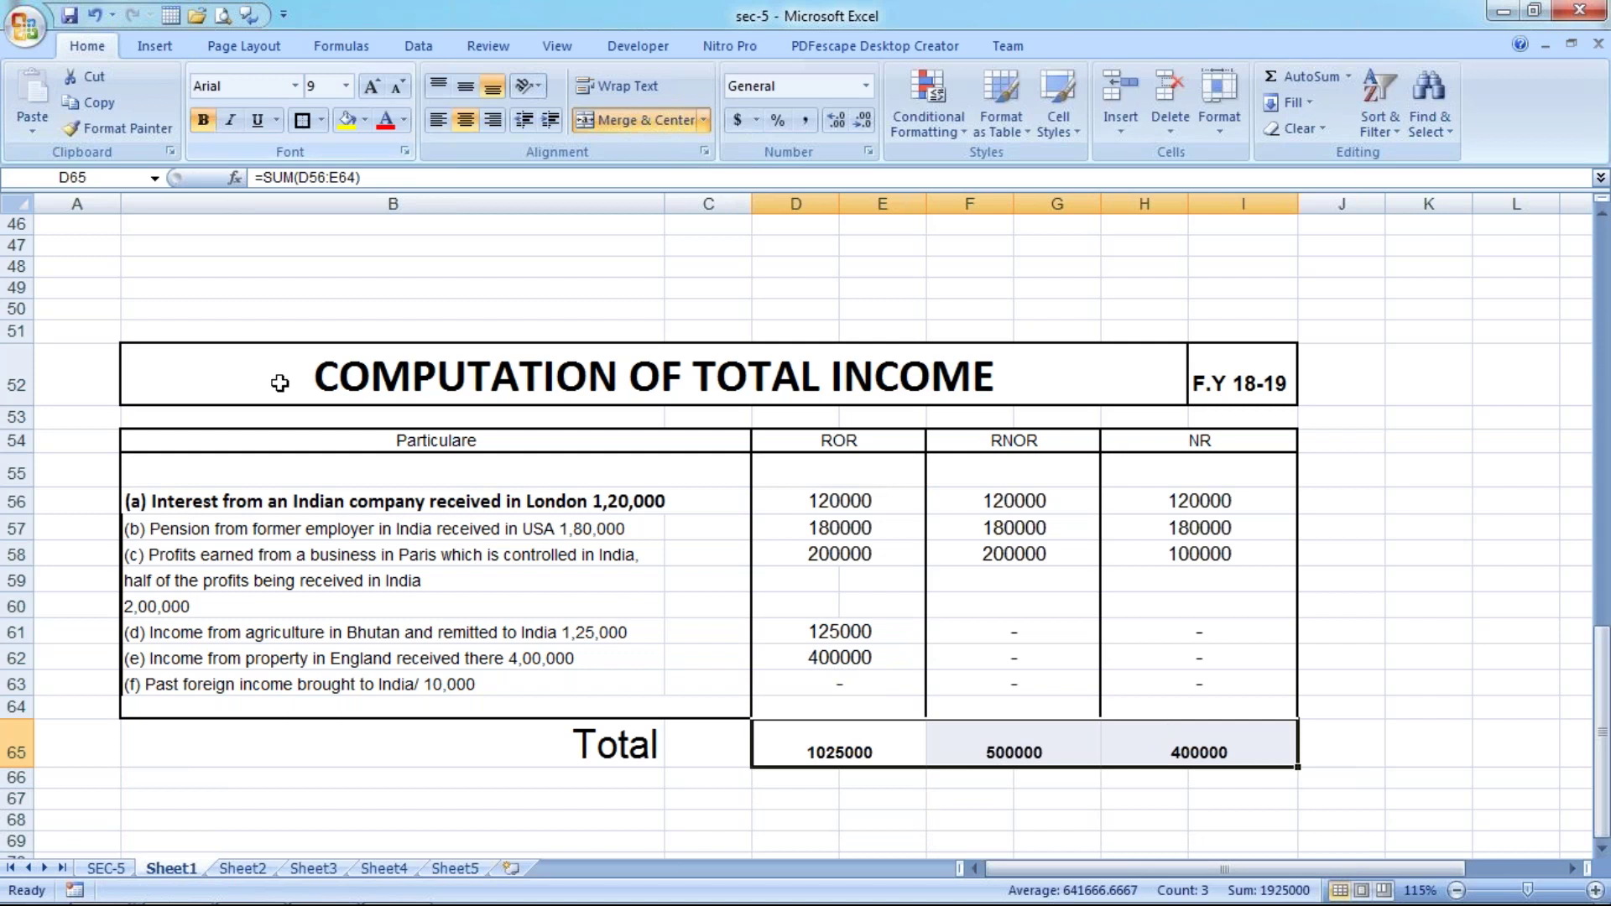
left_click(311, 321)
left_click(106, 867)
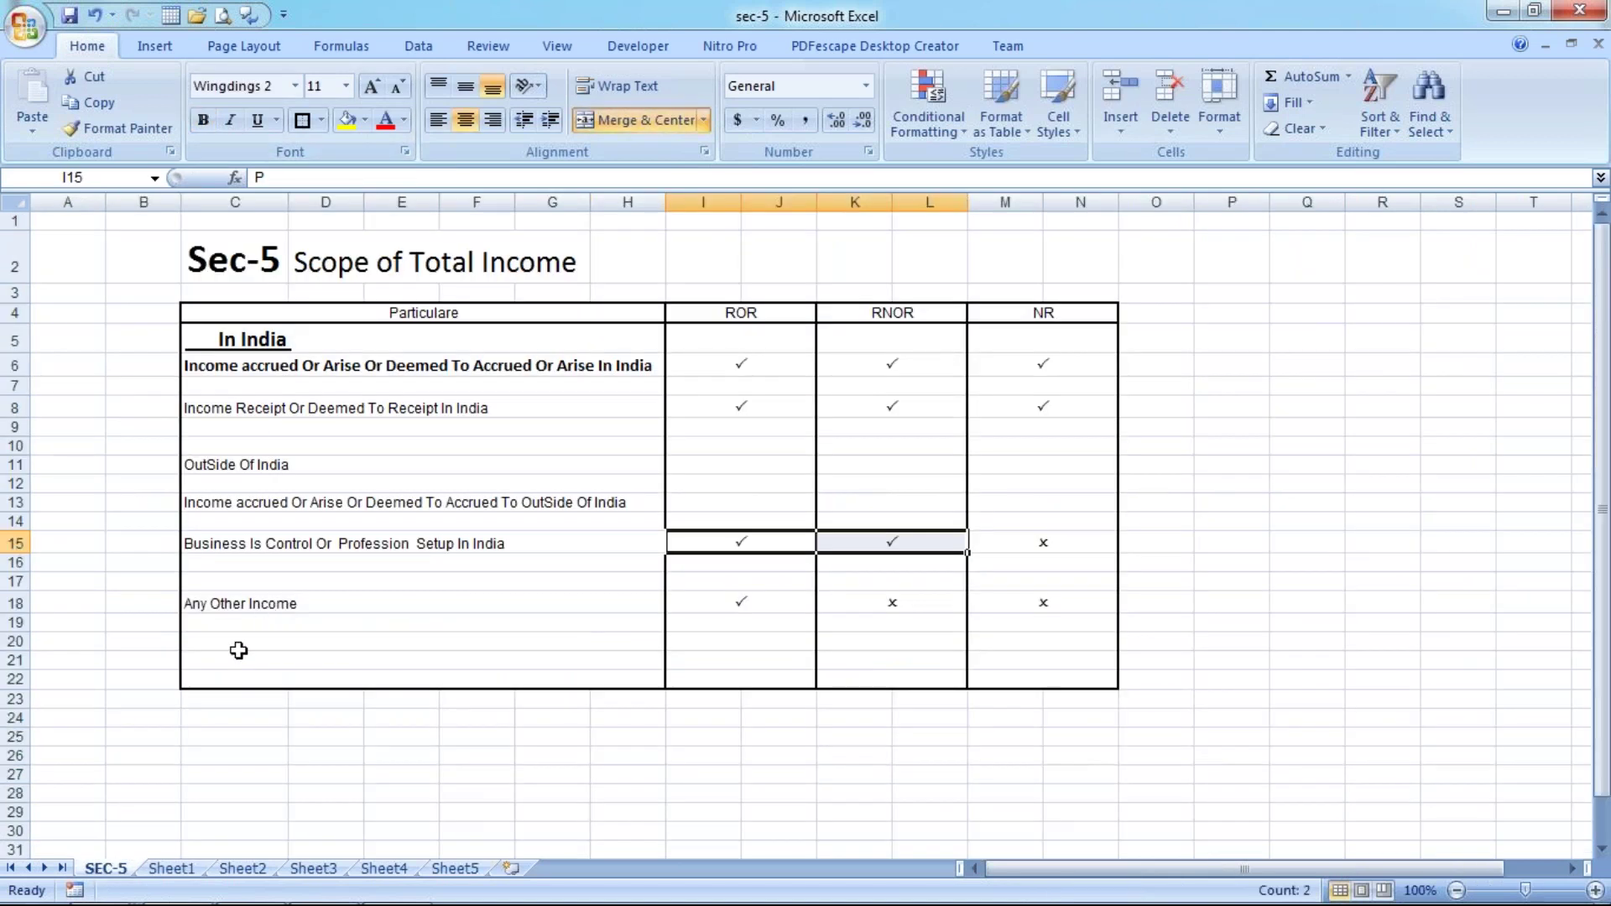
left_click(163, 871)
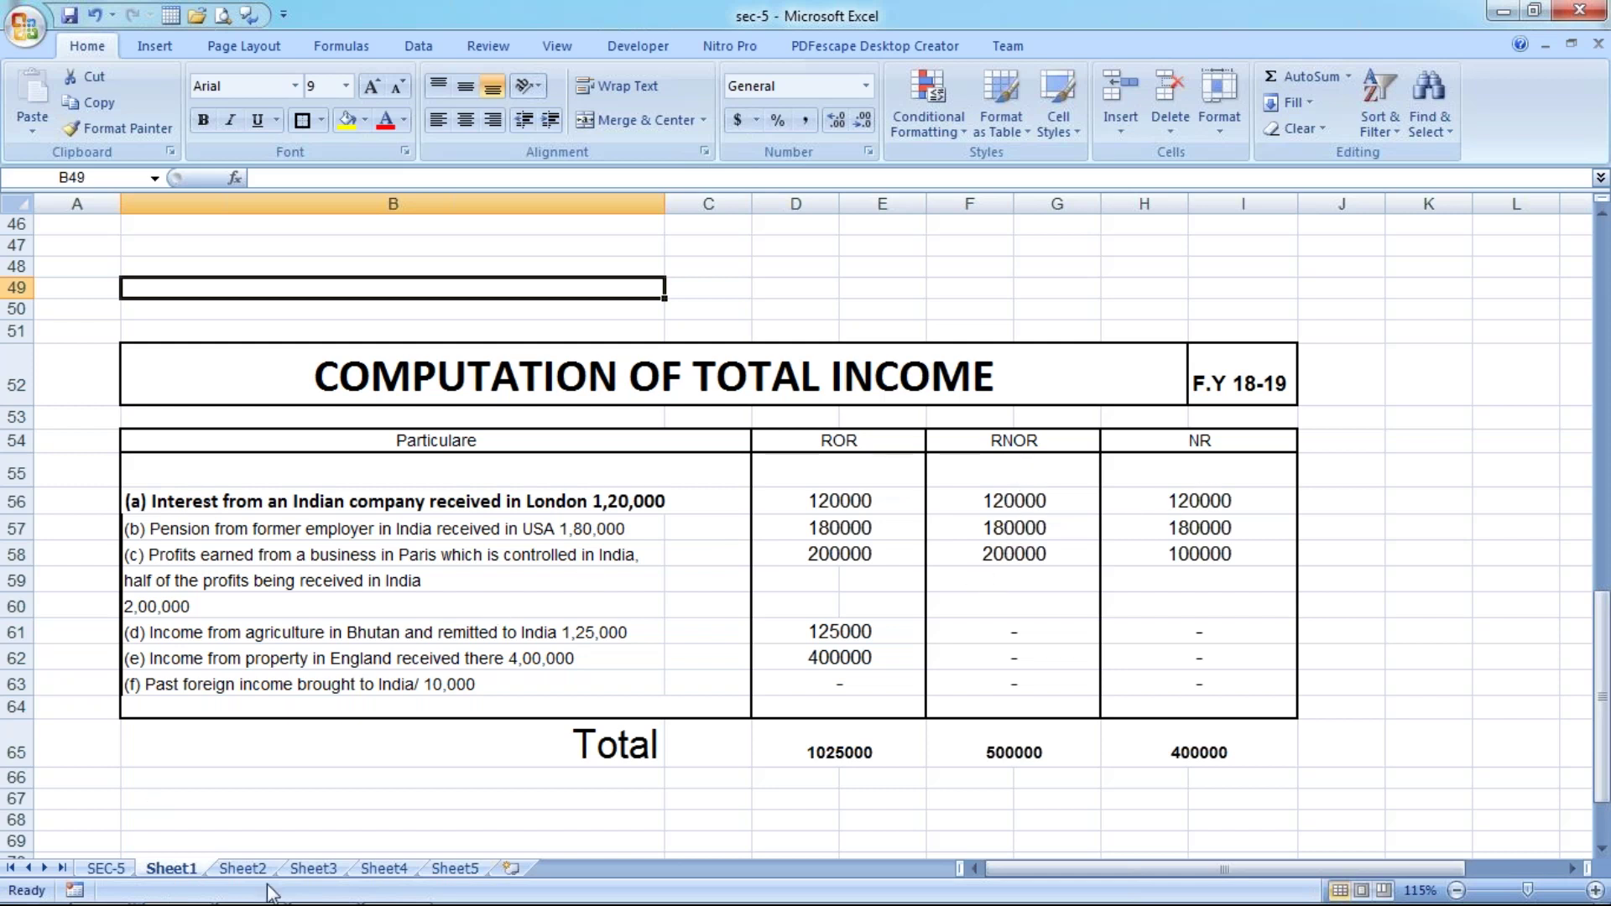
Switch to Sheet2, review the Que. 2 table, and select the item (a) and (b) descriptions.
left_click(242, 868)
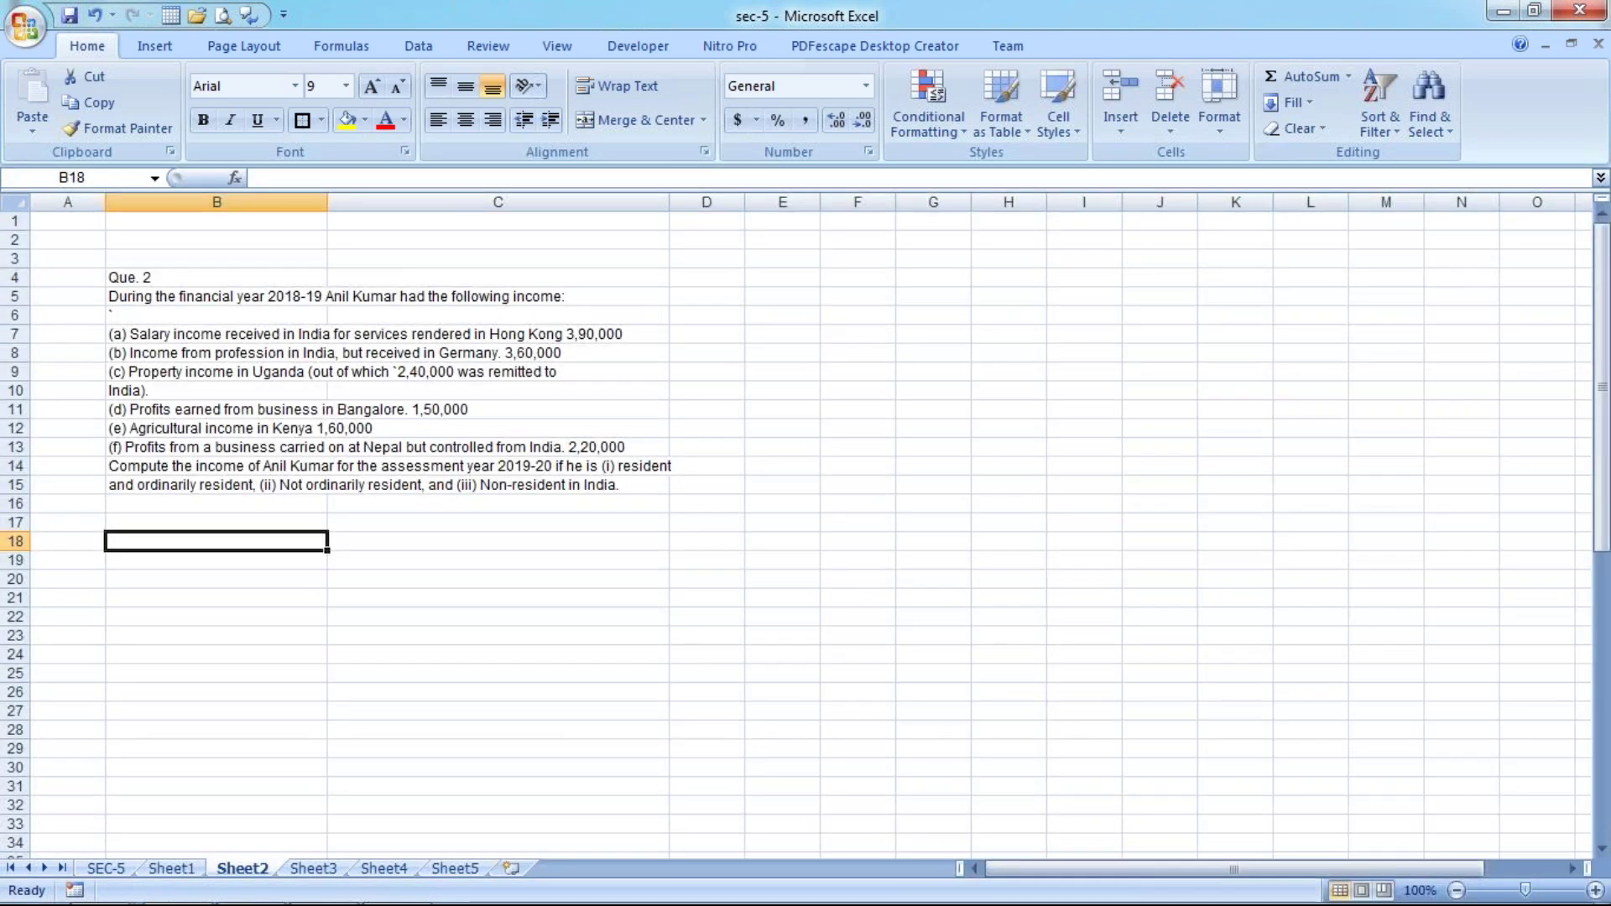
scroll(439, 289, "up", 1, "ctrl")
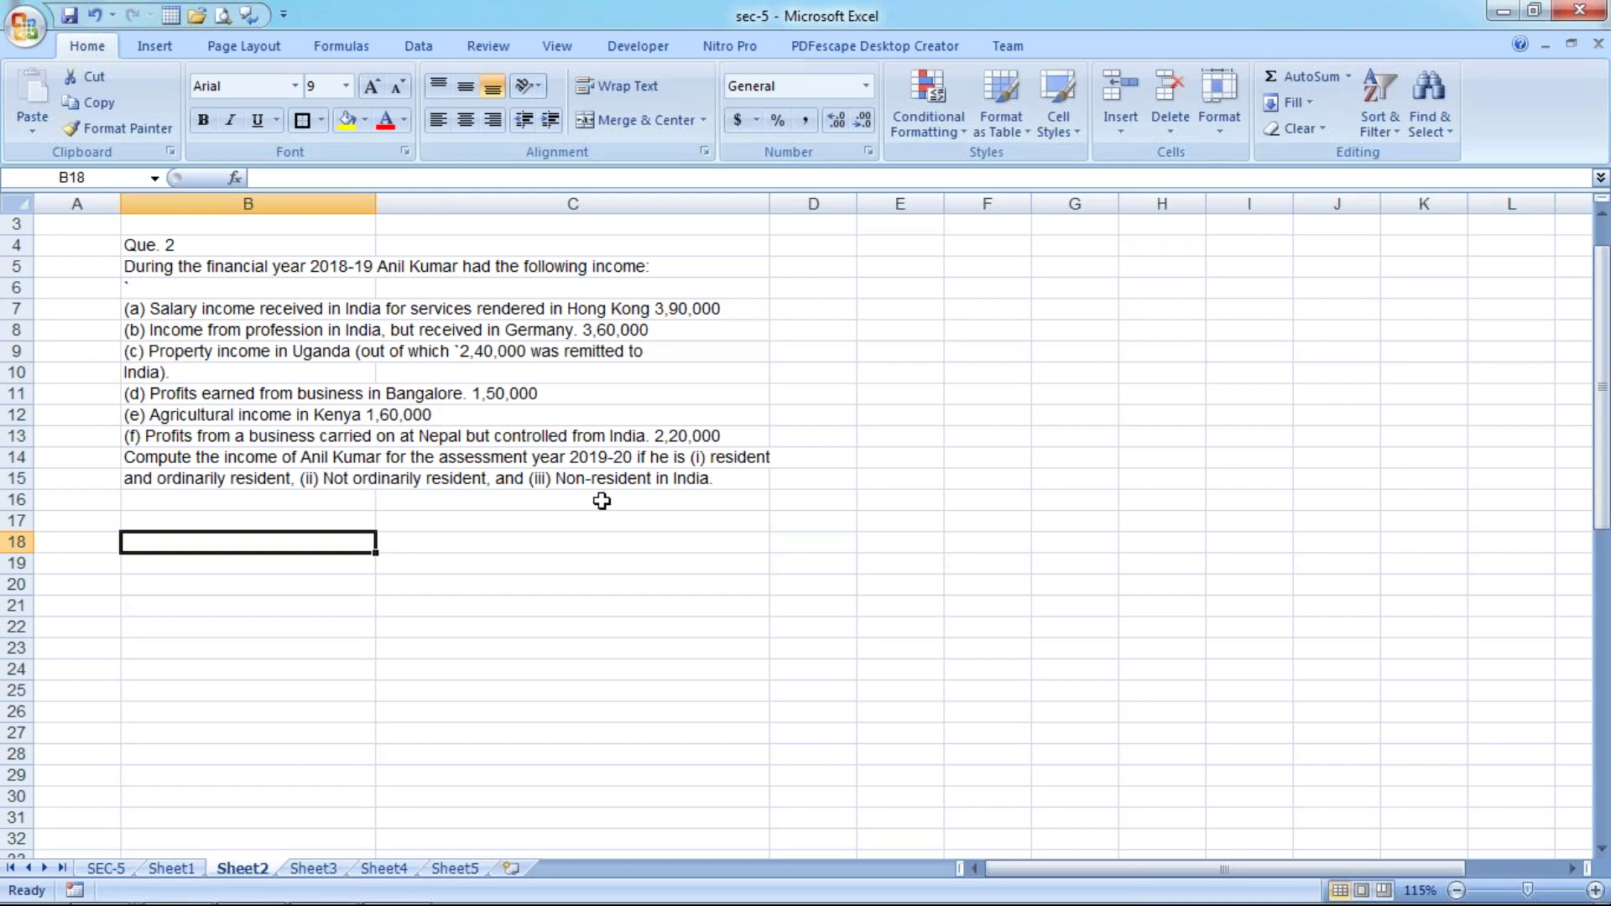
scroll(601, 501, "down", 1)
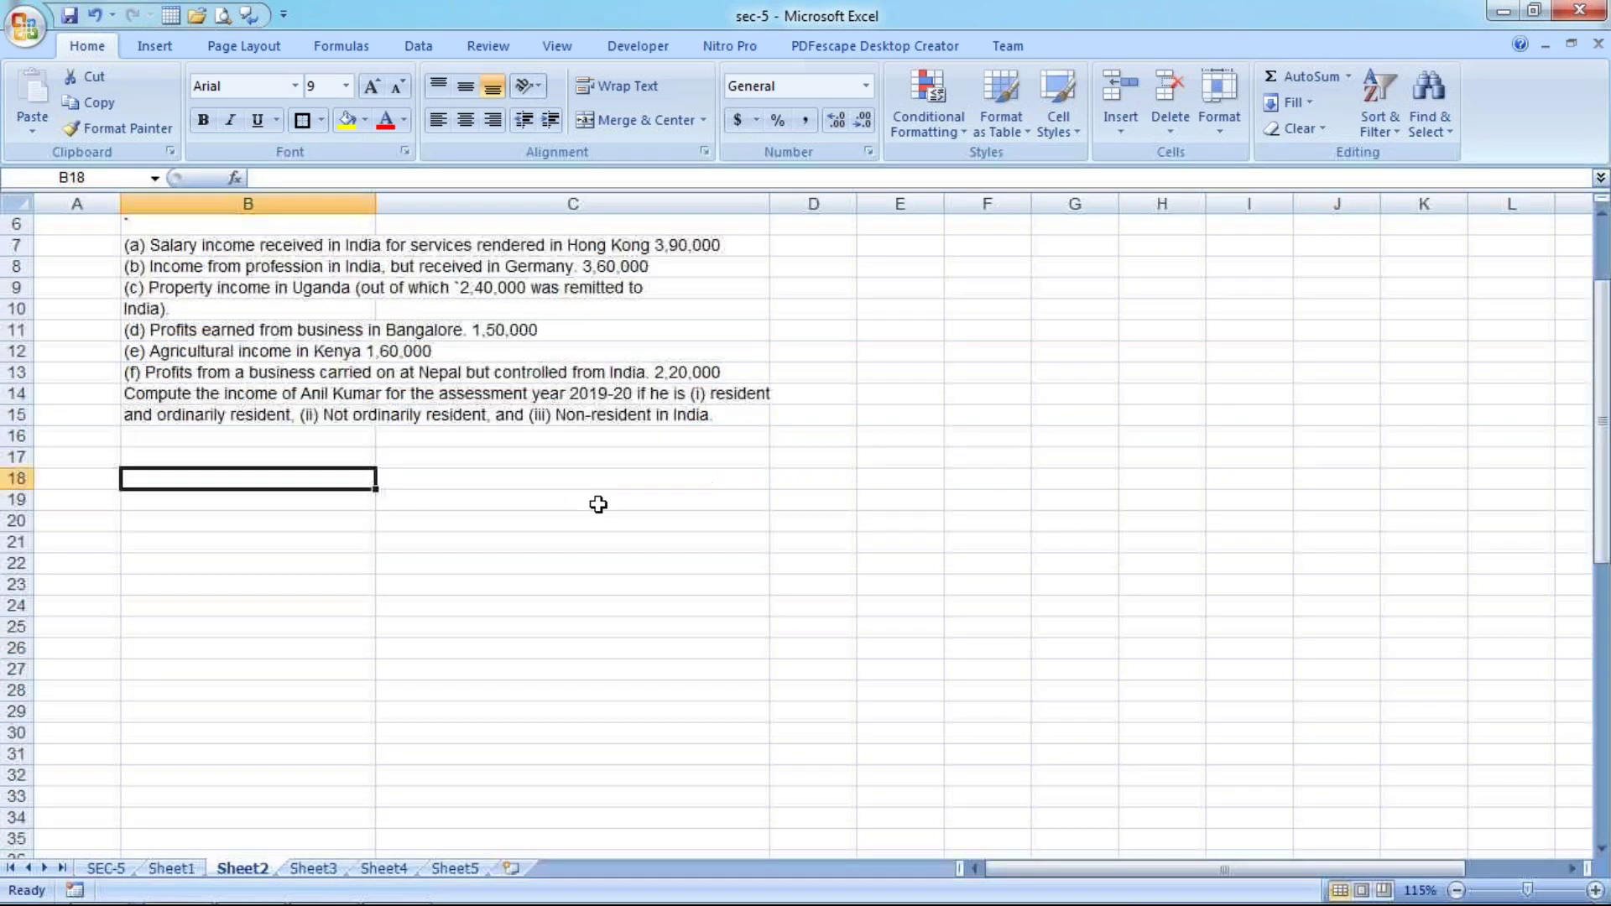
scroll(596, 505, "down", 6)
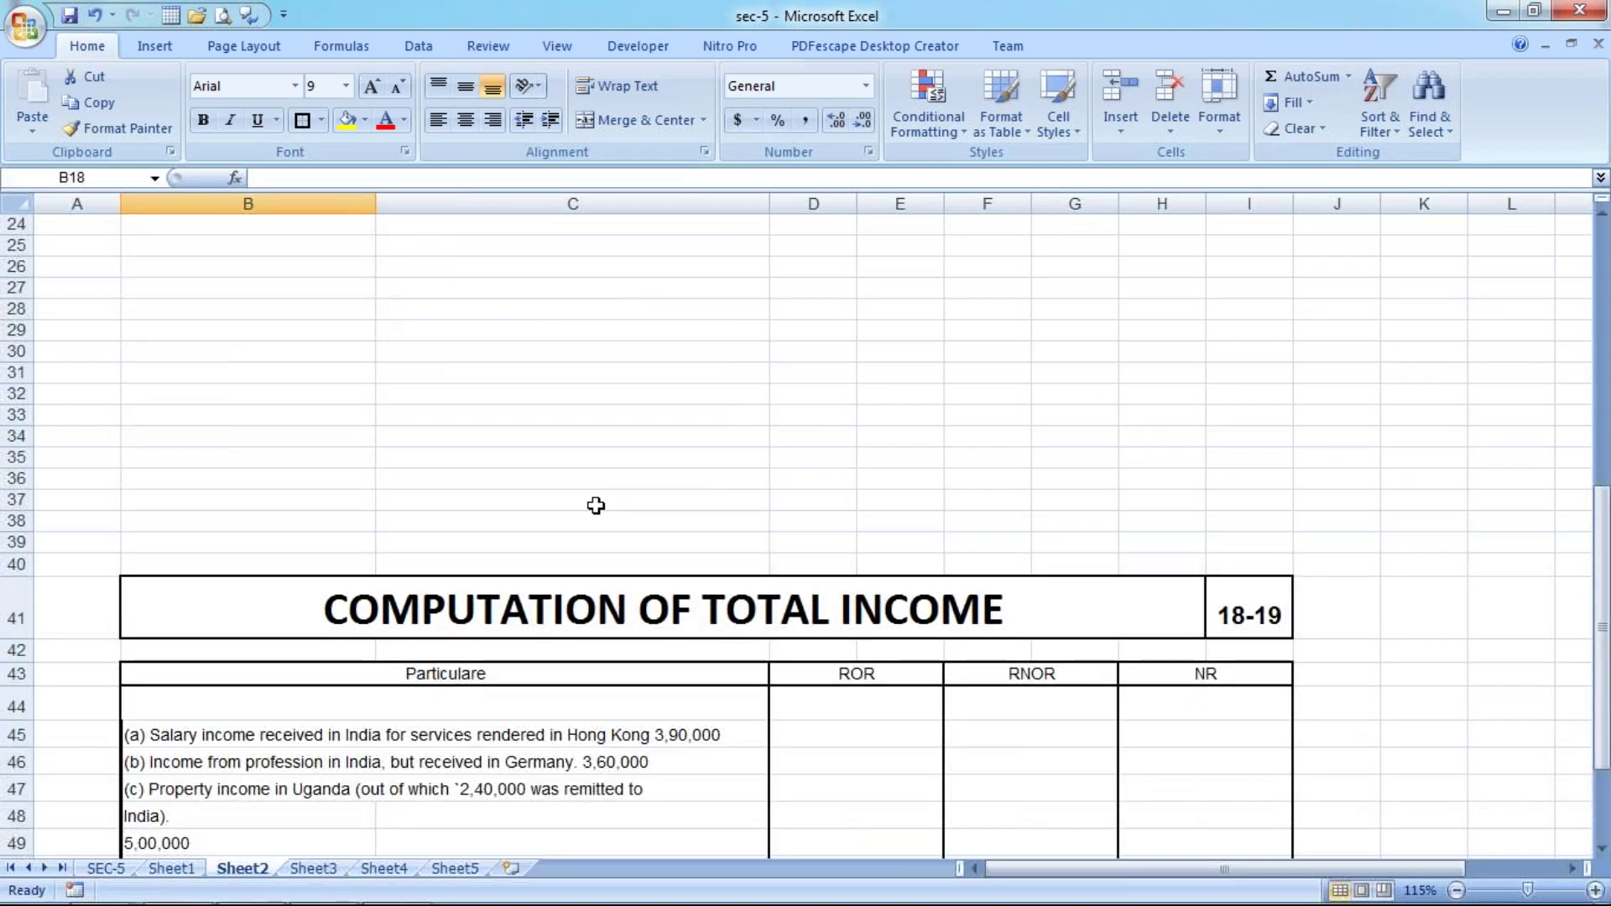
scroll(596, 505, "down", 2)
scroll(579, 516, "down", 1)
scroll(529, 537, "up", 1)
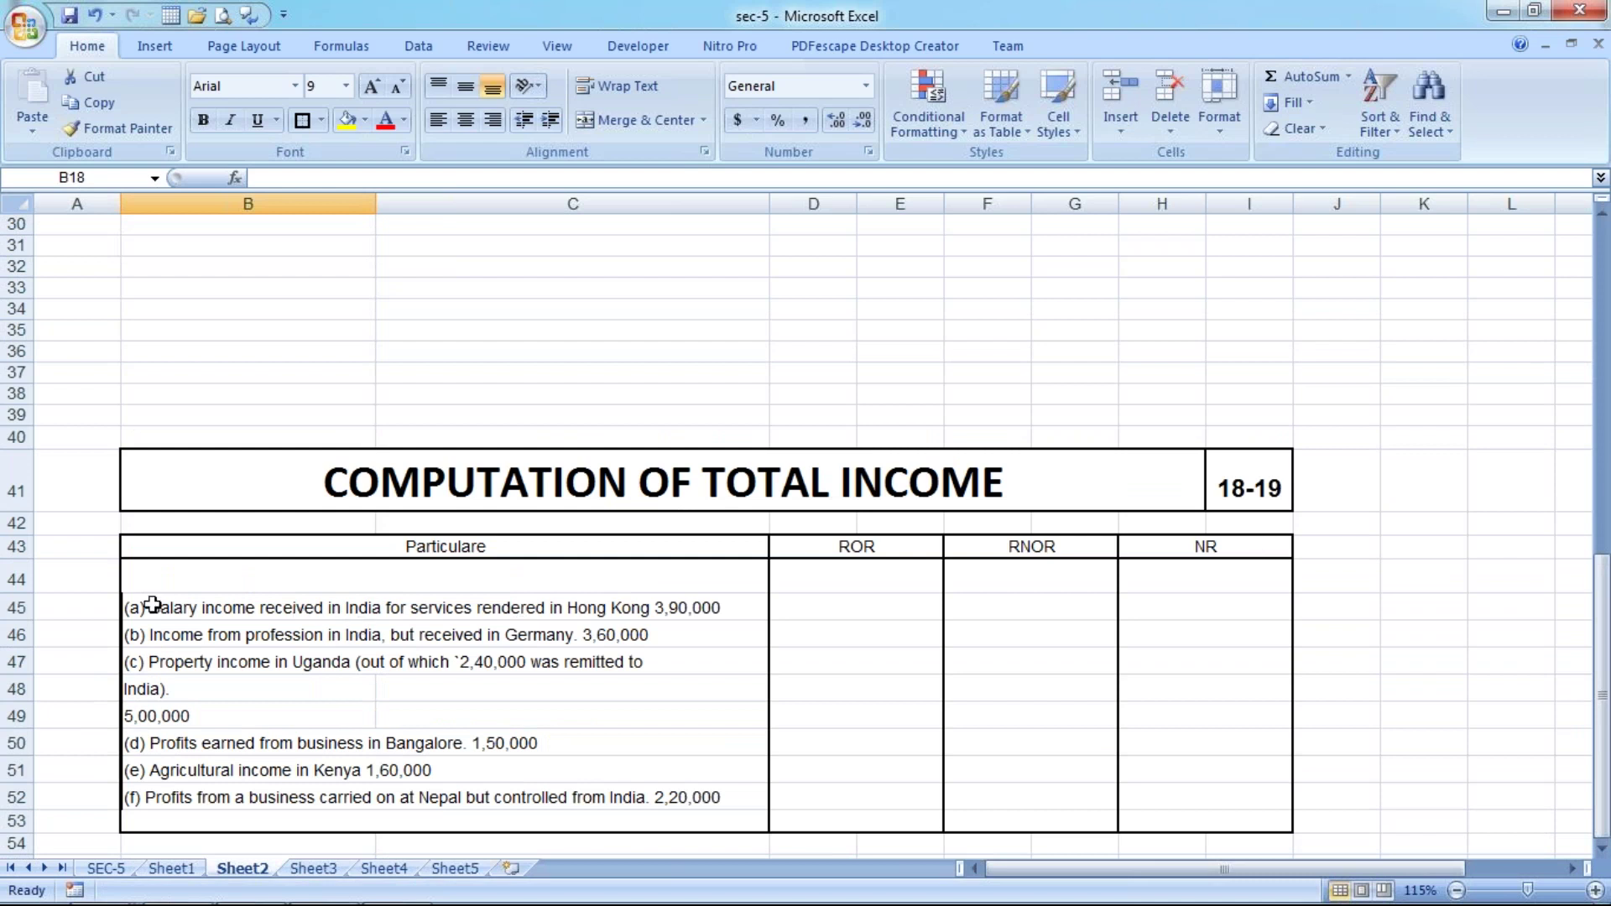
scroll(236, 718, "up", 4)
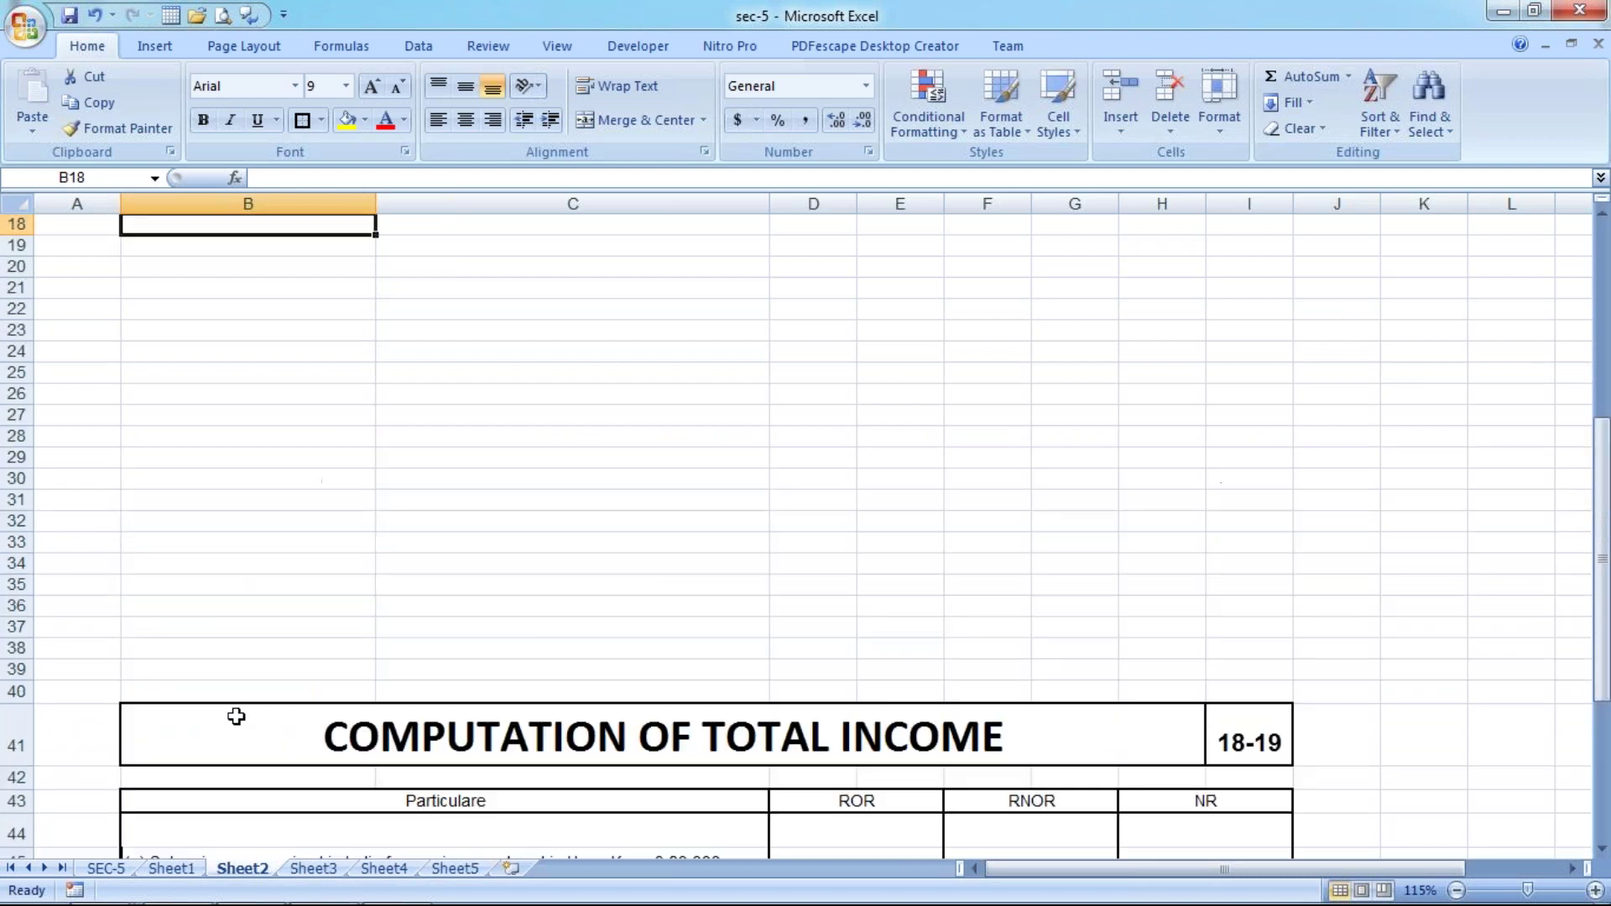
scroll(236, 715, "up", 1)
scroll(229, 587, "down", 1)
scroll(228, 487, "down", 3)
scroll(225, 499, "down", 3)
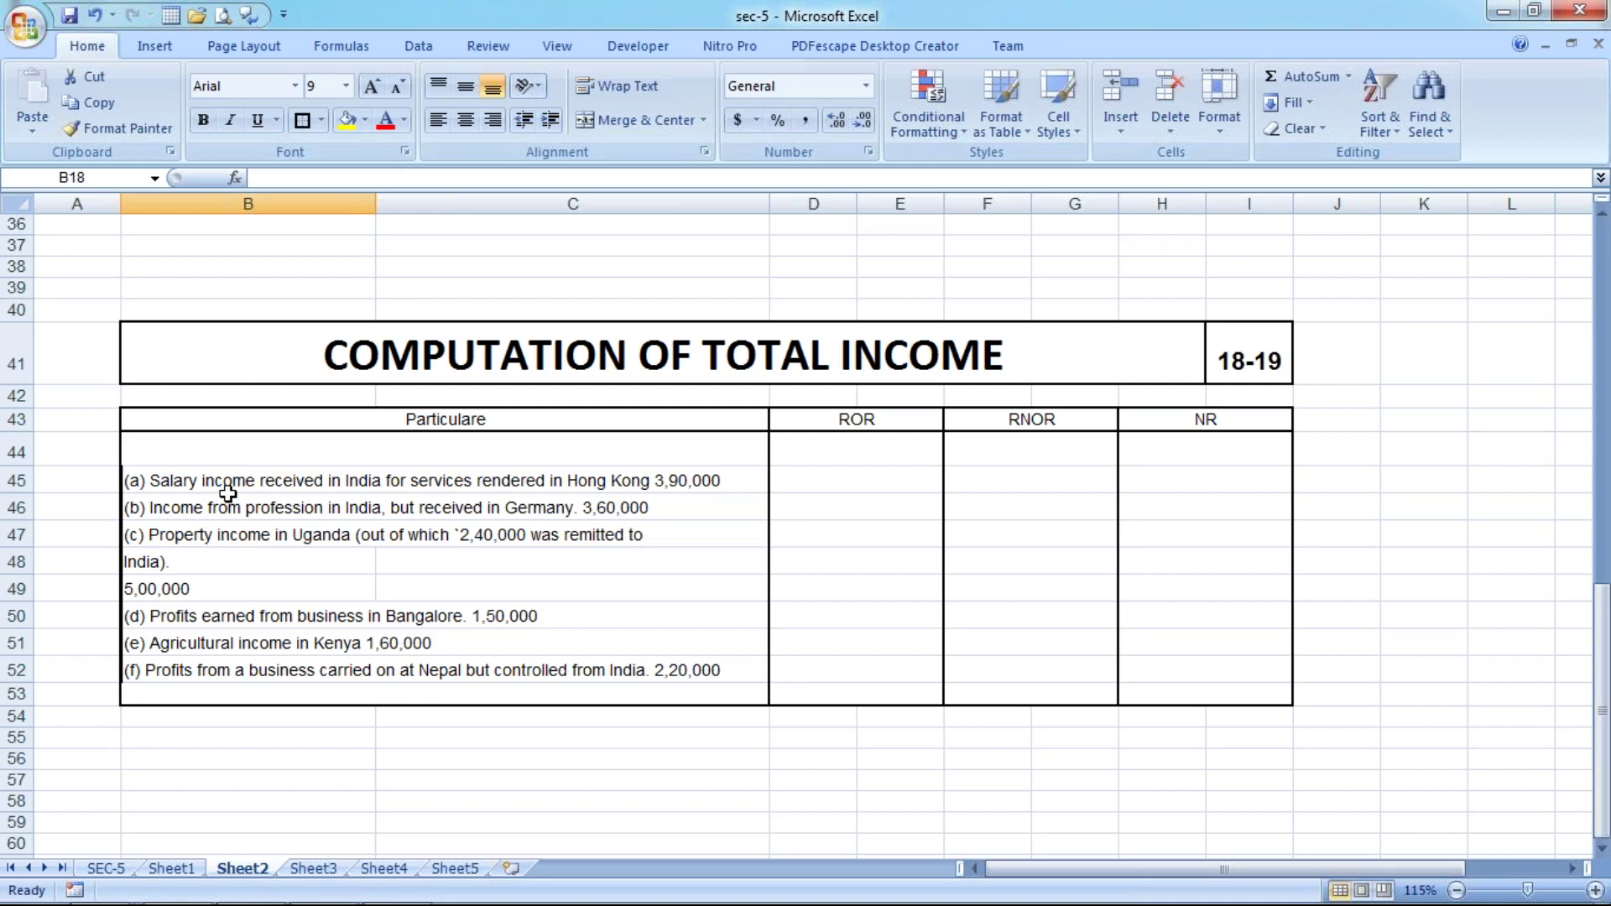
left_click_drag(228, 492, 444, 499)
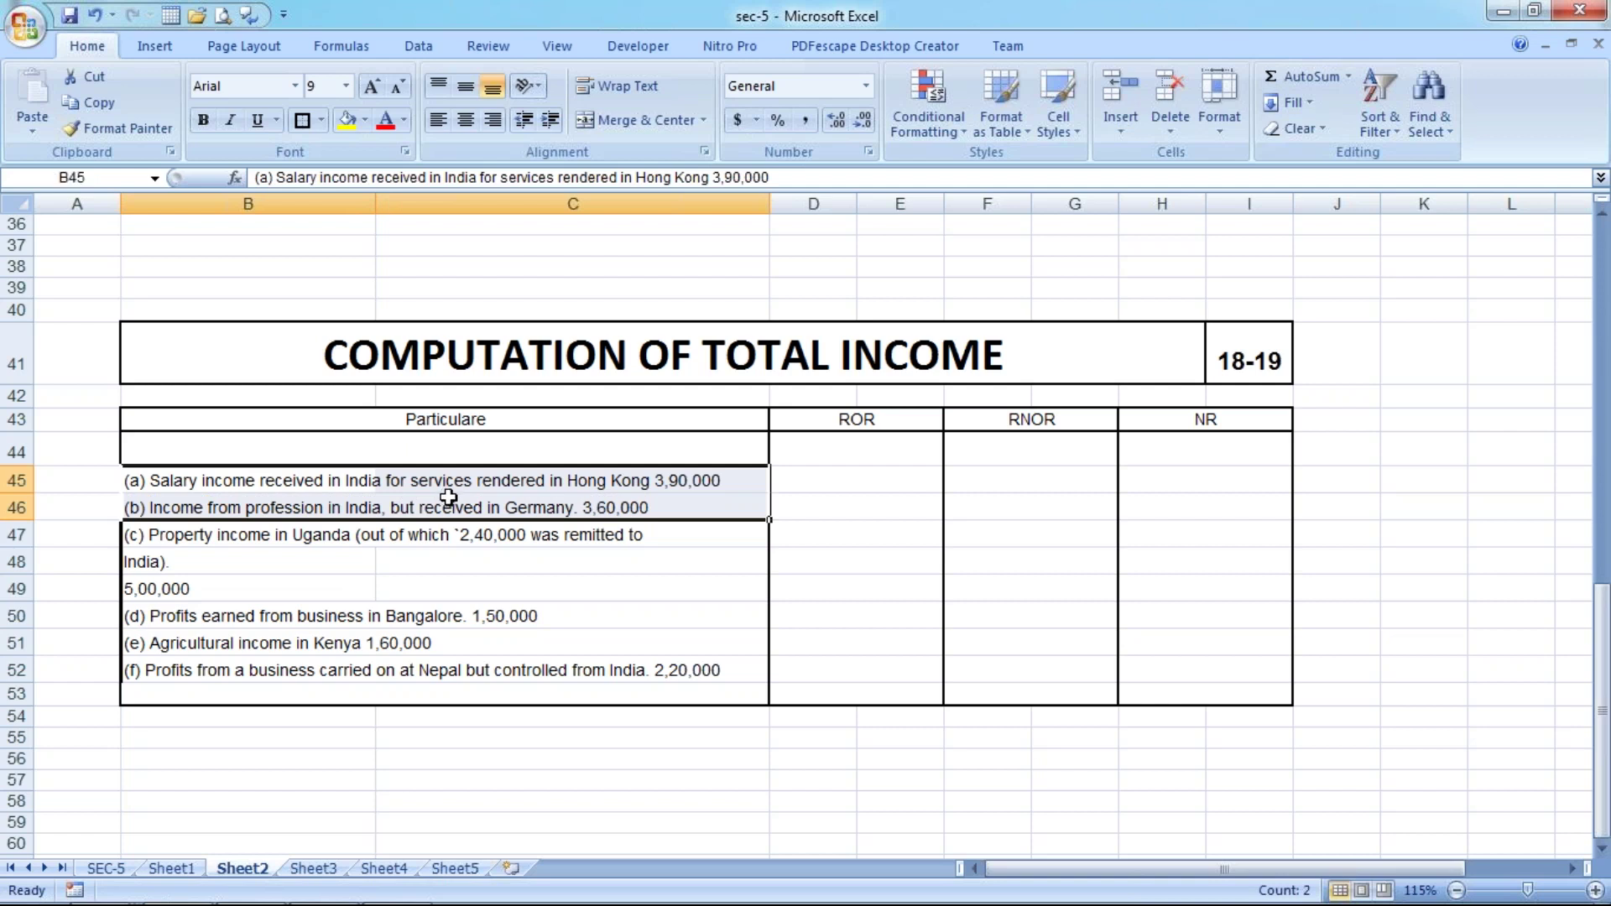
Restore the amounts to Arial and fill 390000 for item (a) across ROR, RNOR and NR.
left_click(447, 498)
left_click(849, 475)
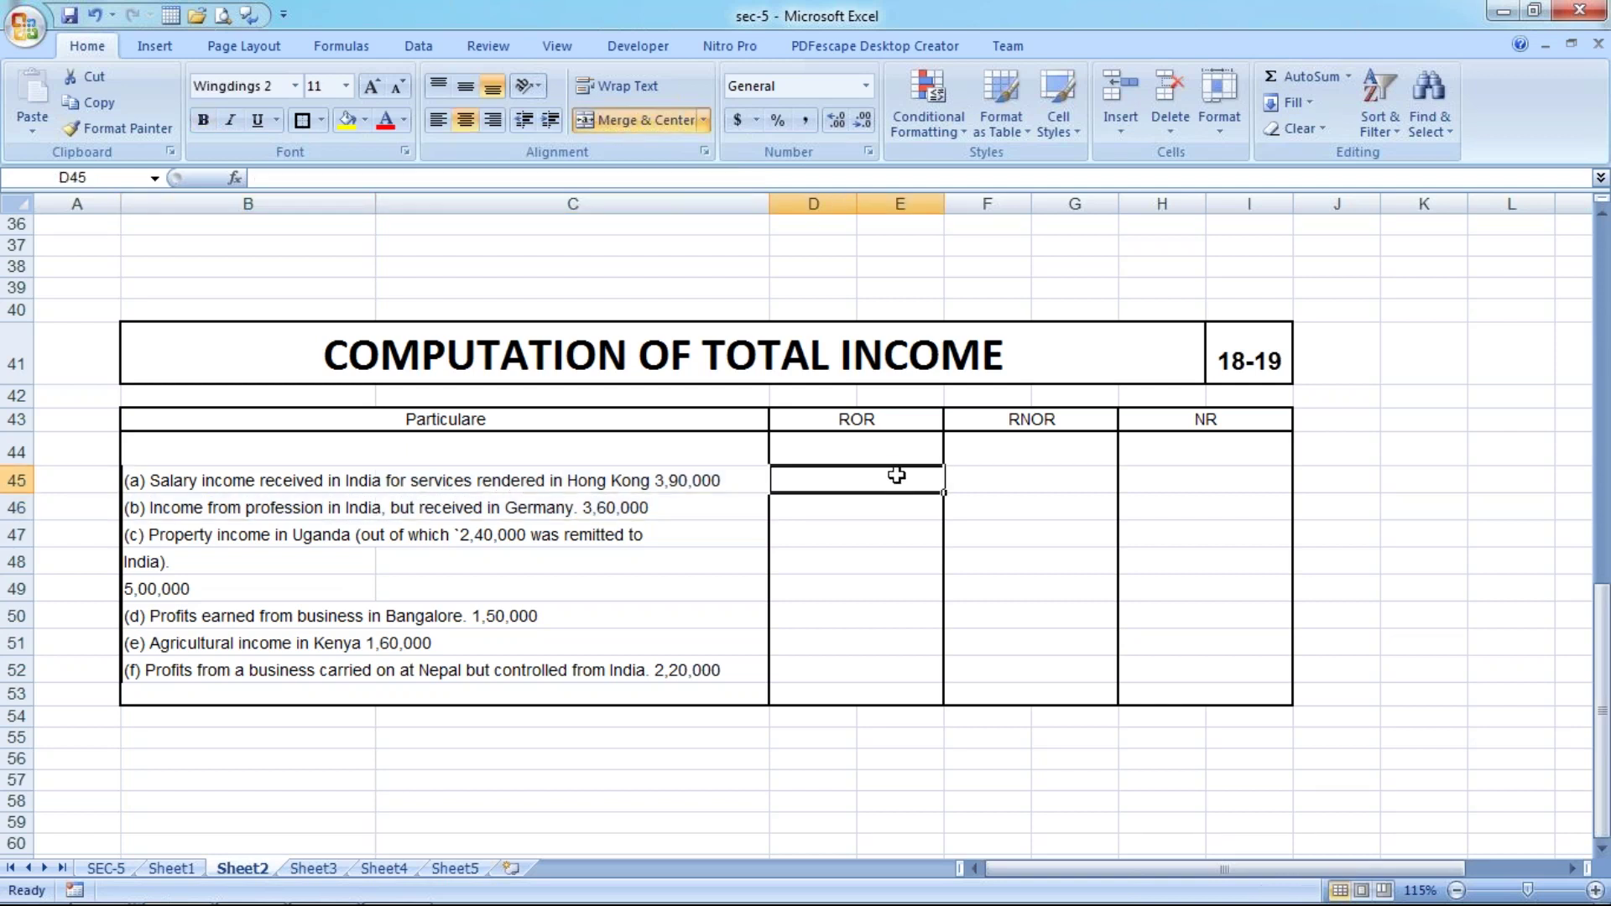
type("390")
key("Return")
left_click_drag(1024, 478, 1187, 660)
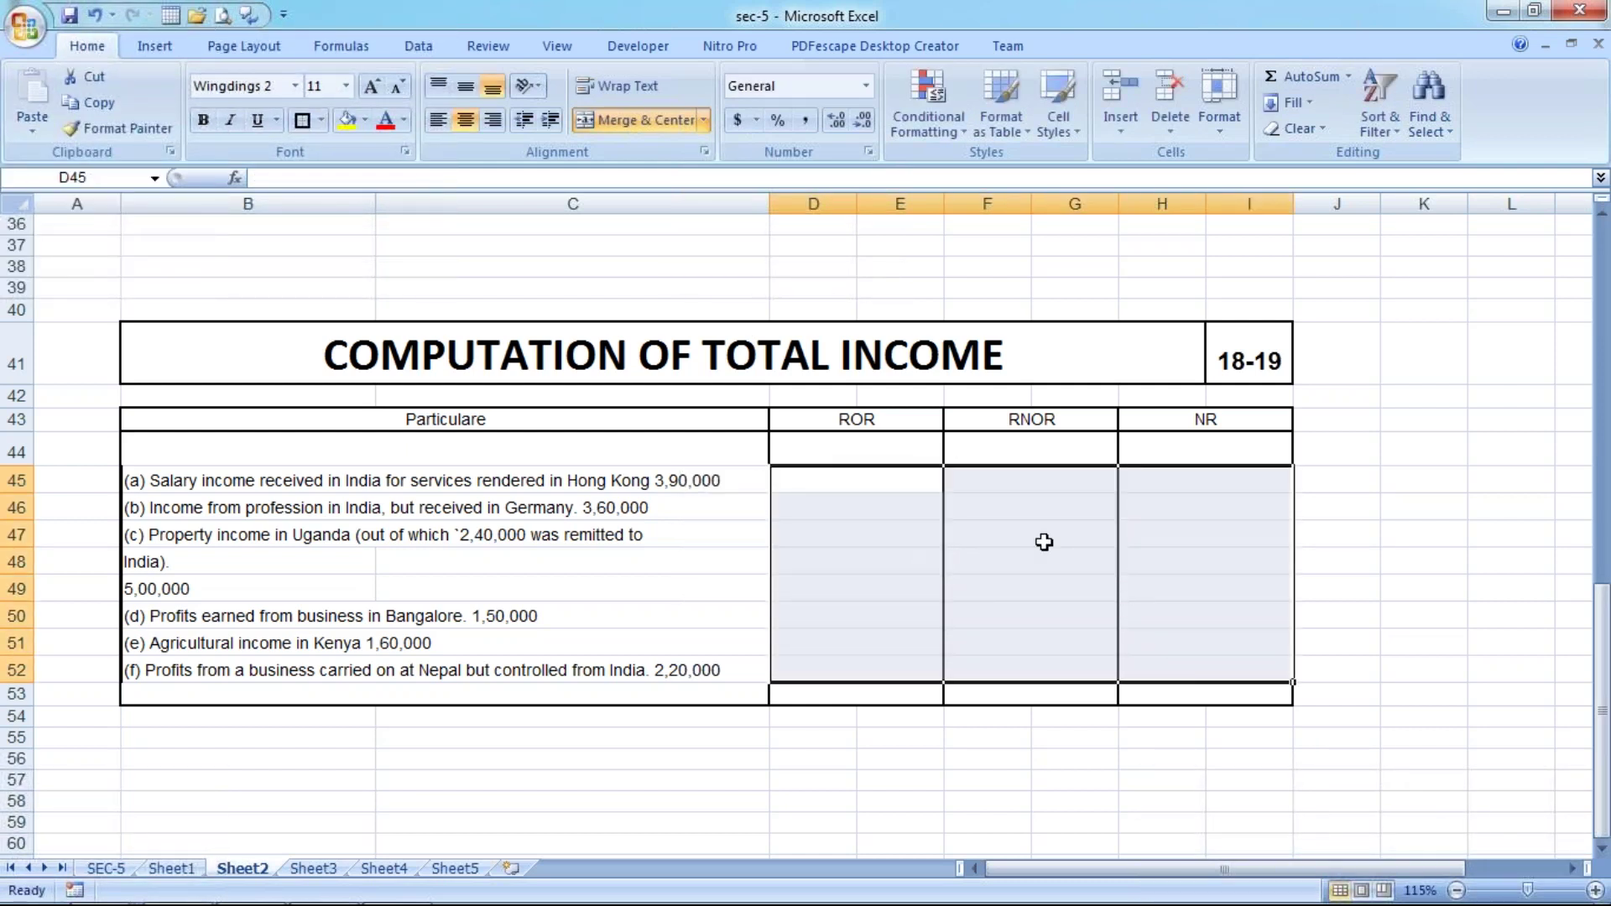
left_click(294, 86)
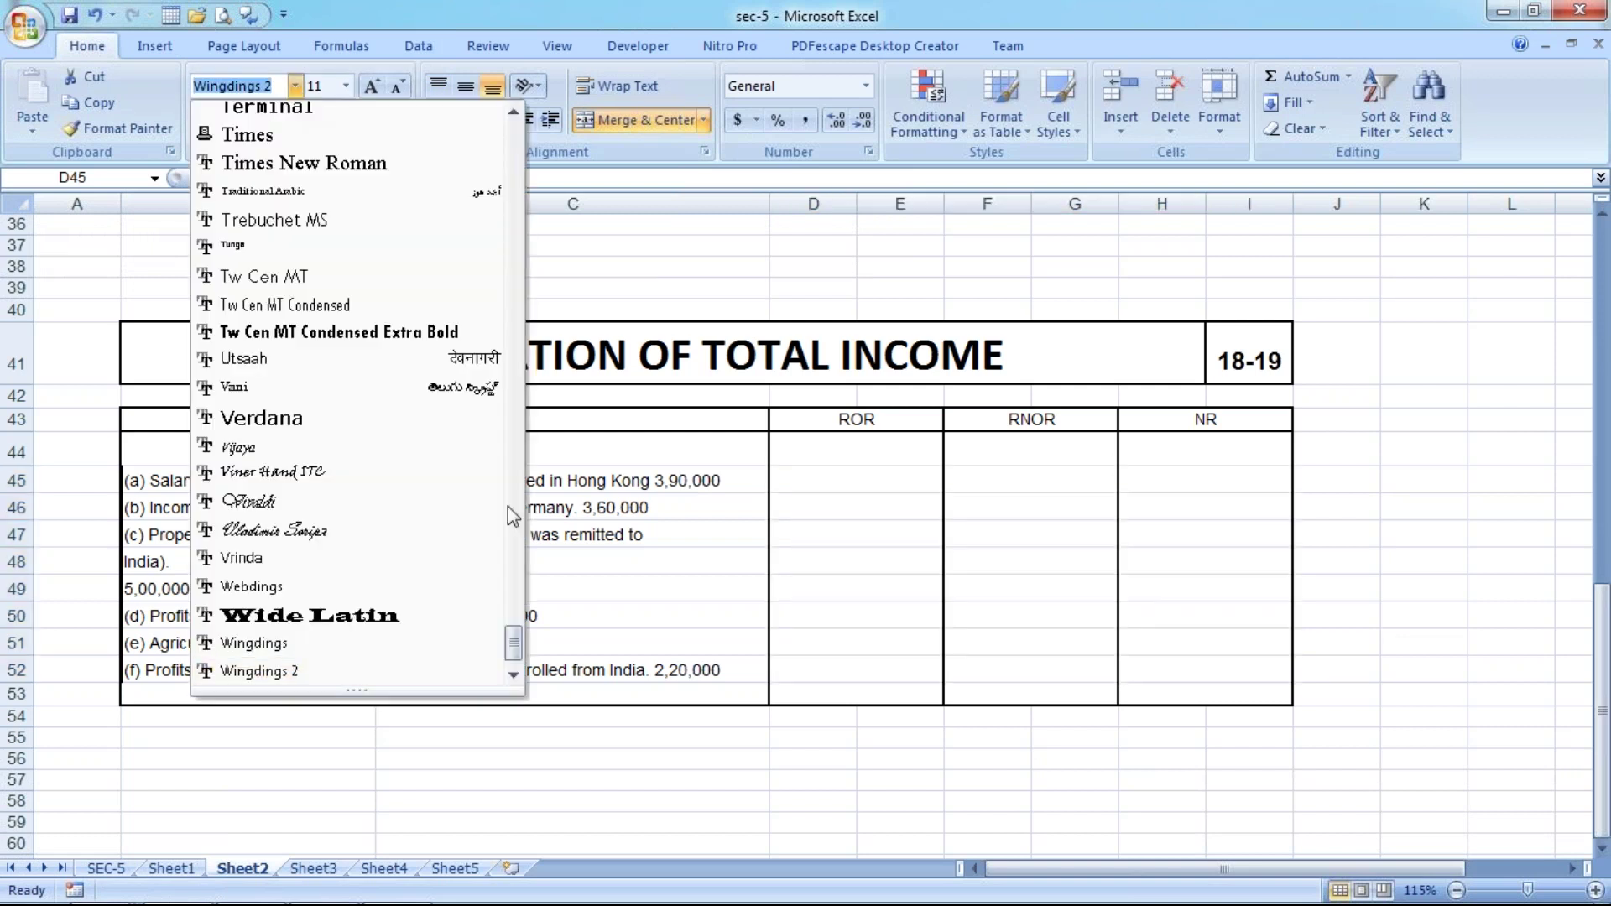
left_click_drag(514, 643, 511, 118)
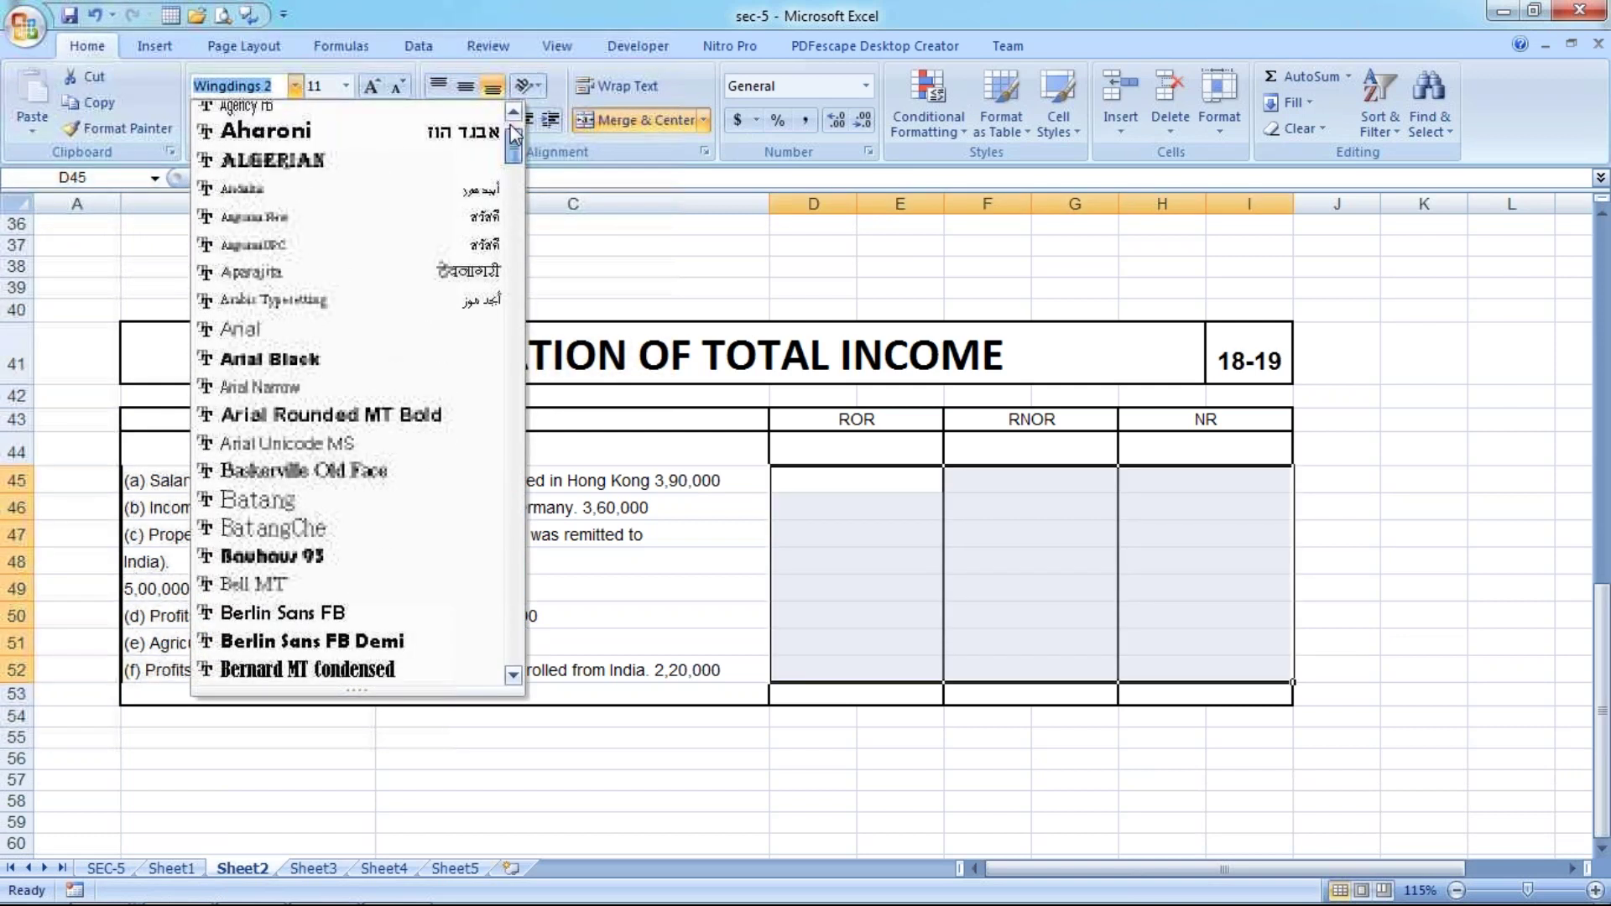
left_click(850, 469)
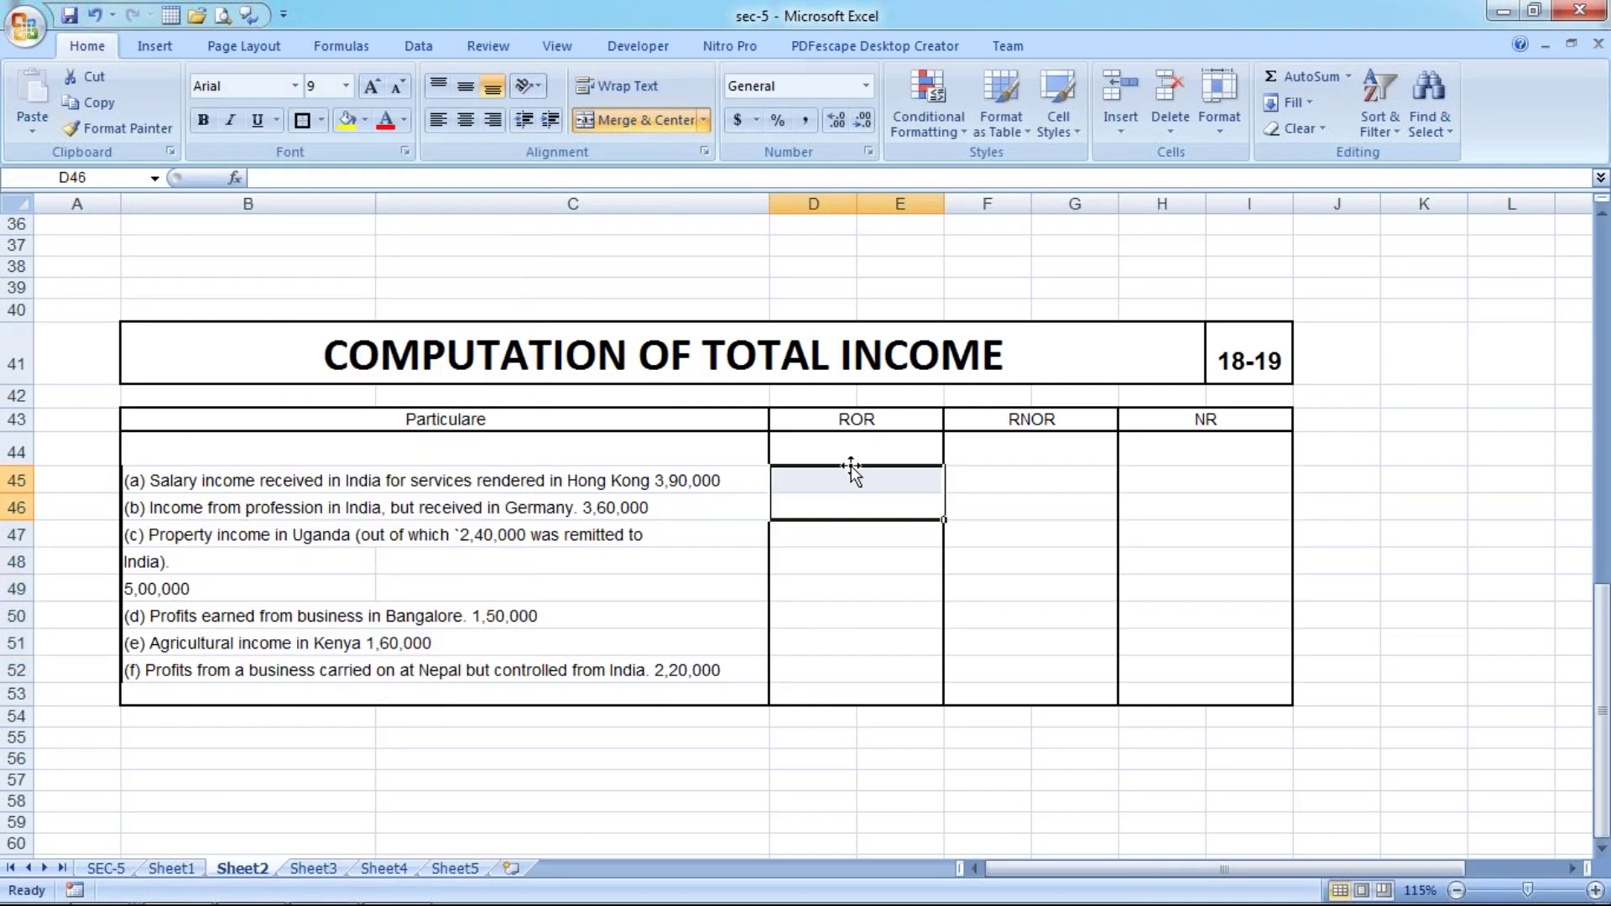
type("390000")
key("Return")
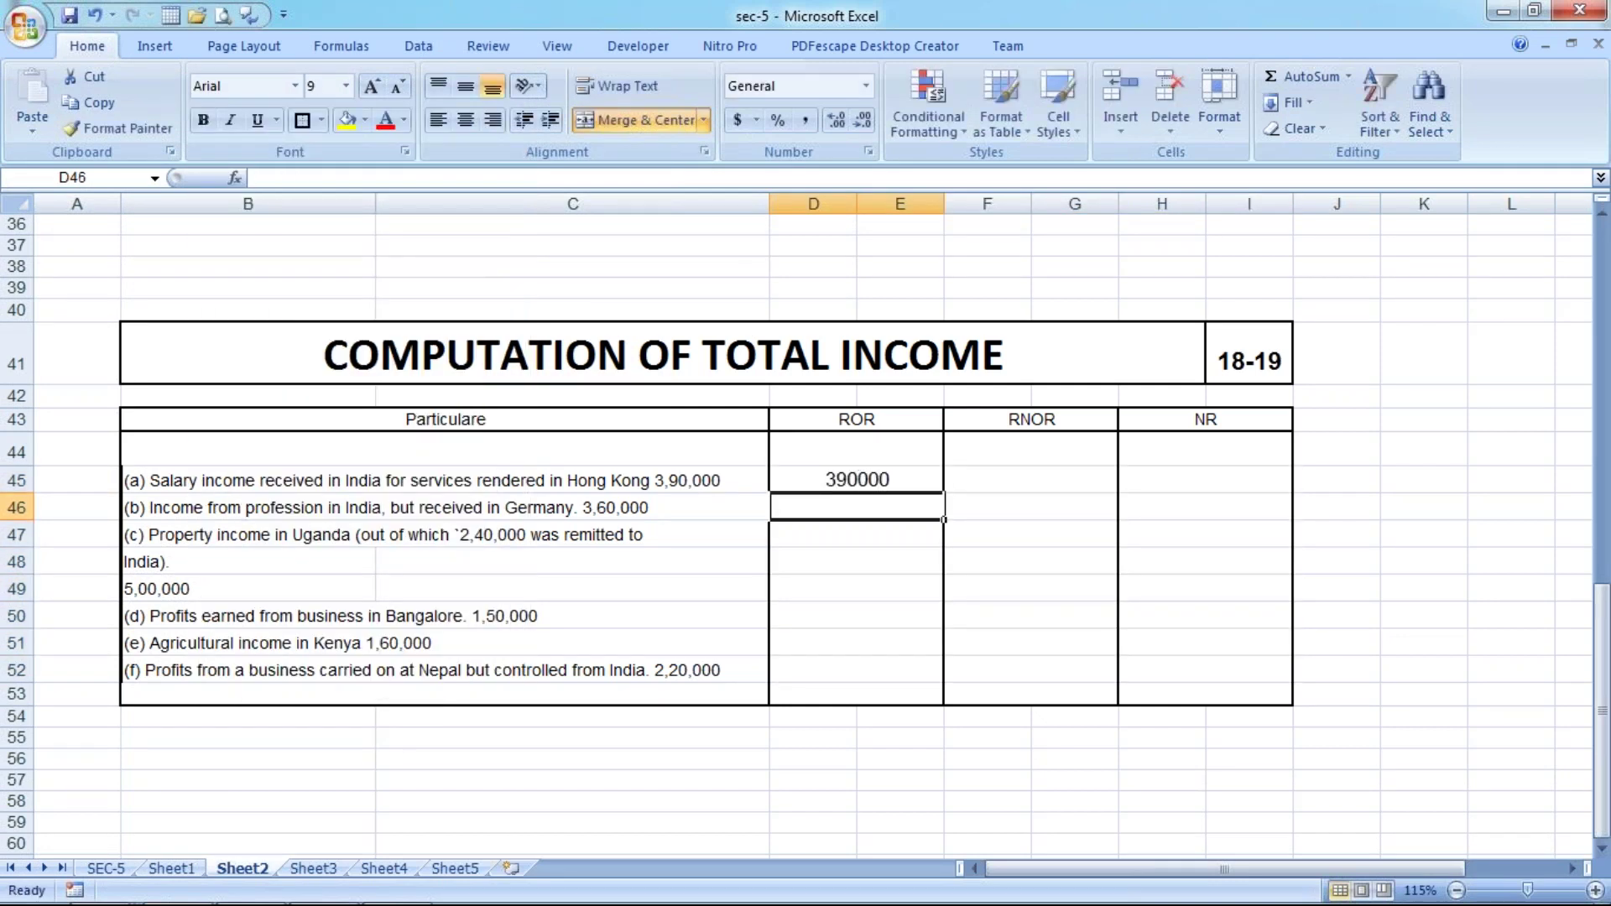
left_click_drag(856, 479, 1248, 479)
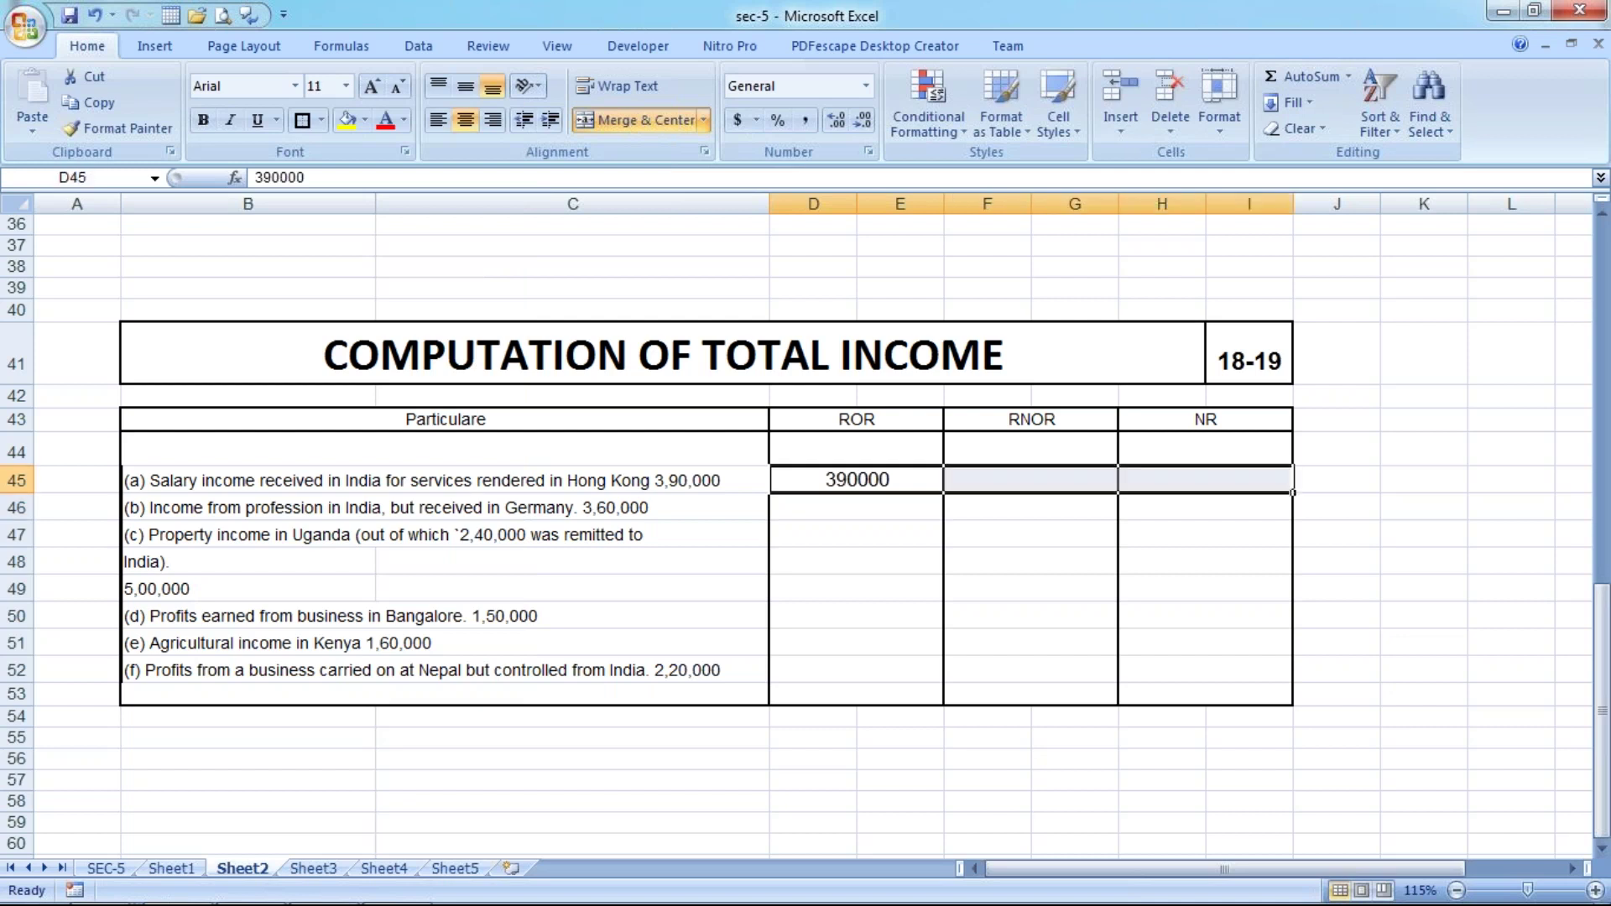
key("ctrl+r")
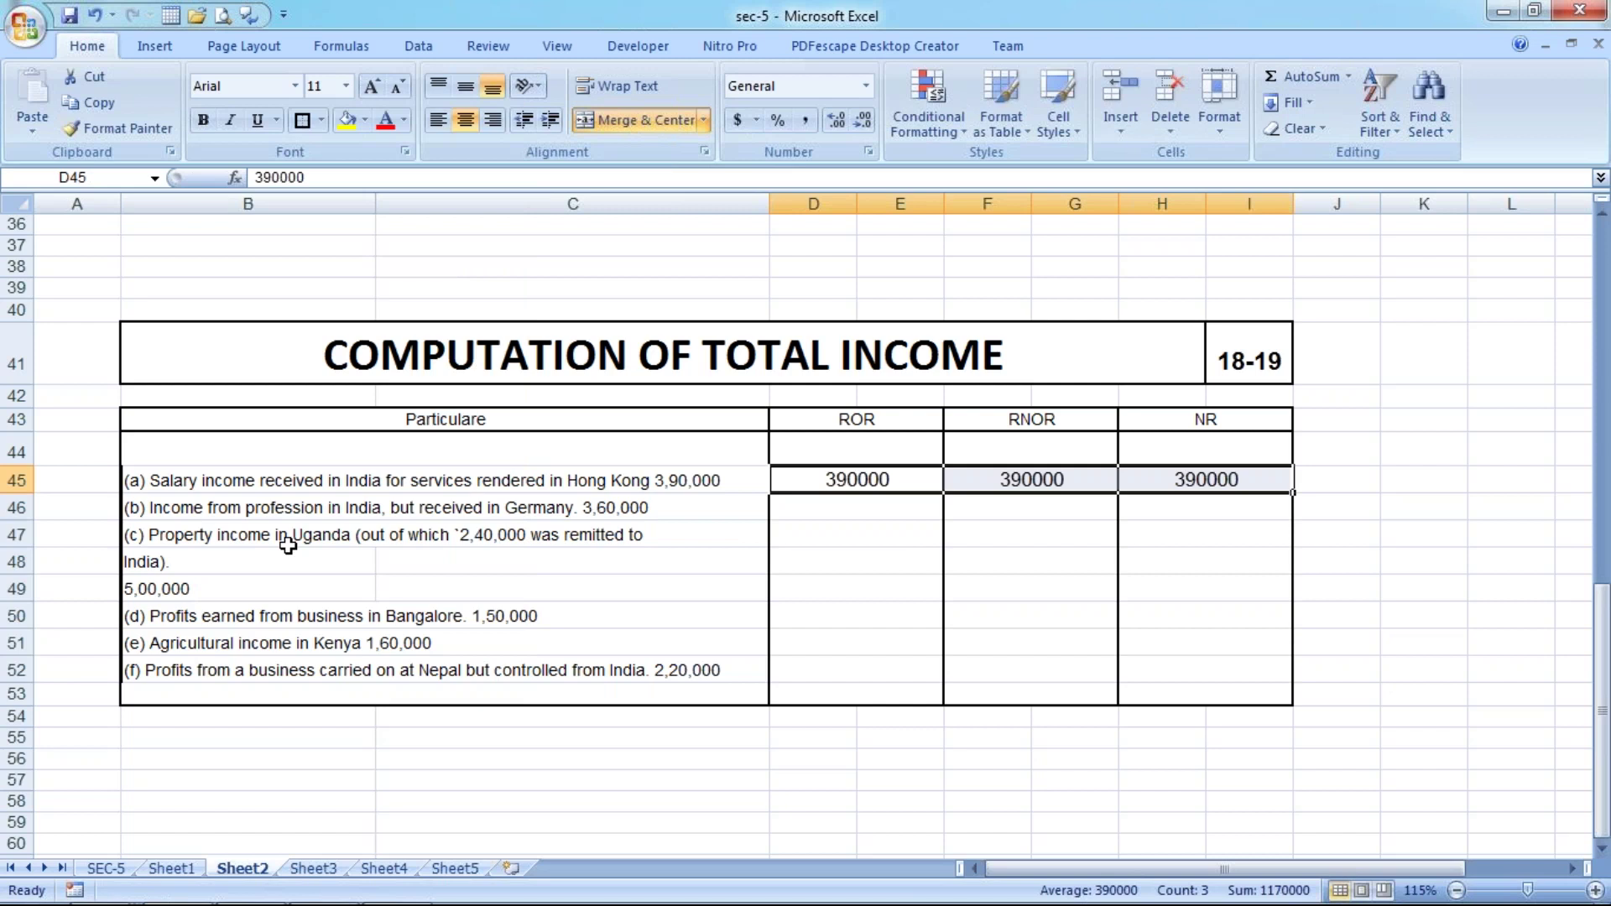
Enter 360000 for item (b), centred, across ROR, RNOR and NR.
left_click(271, 572)
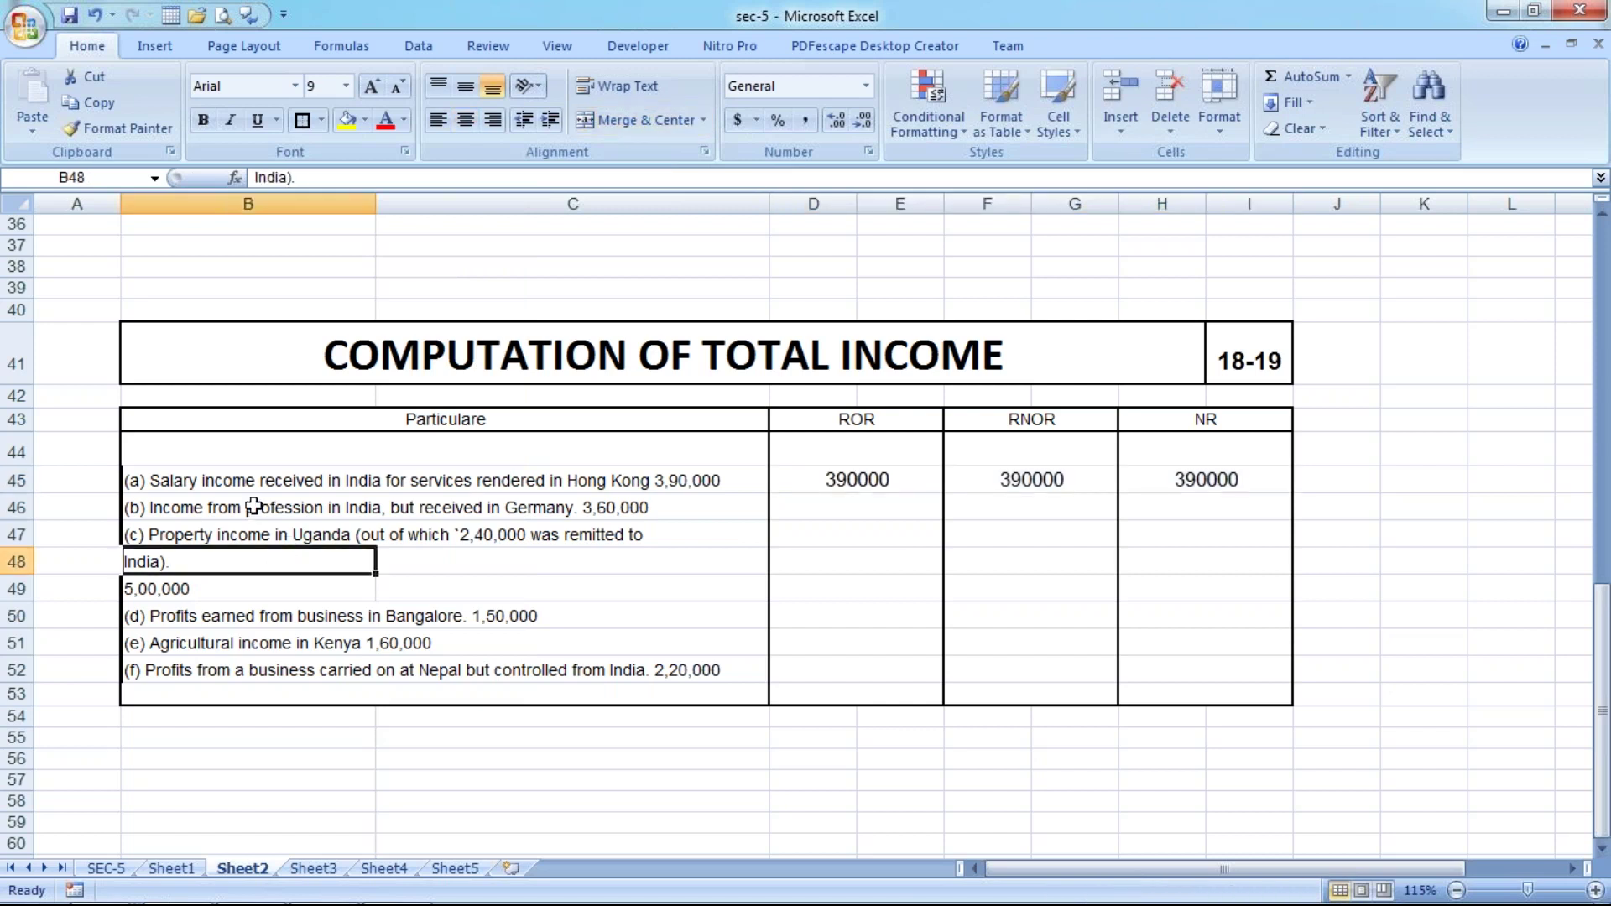
left_click(254, 507)
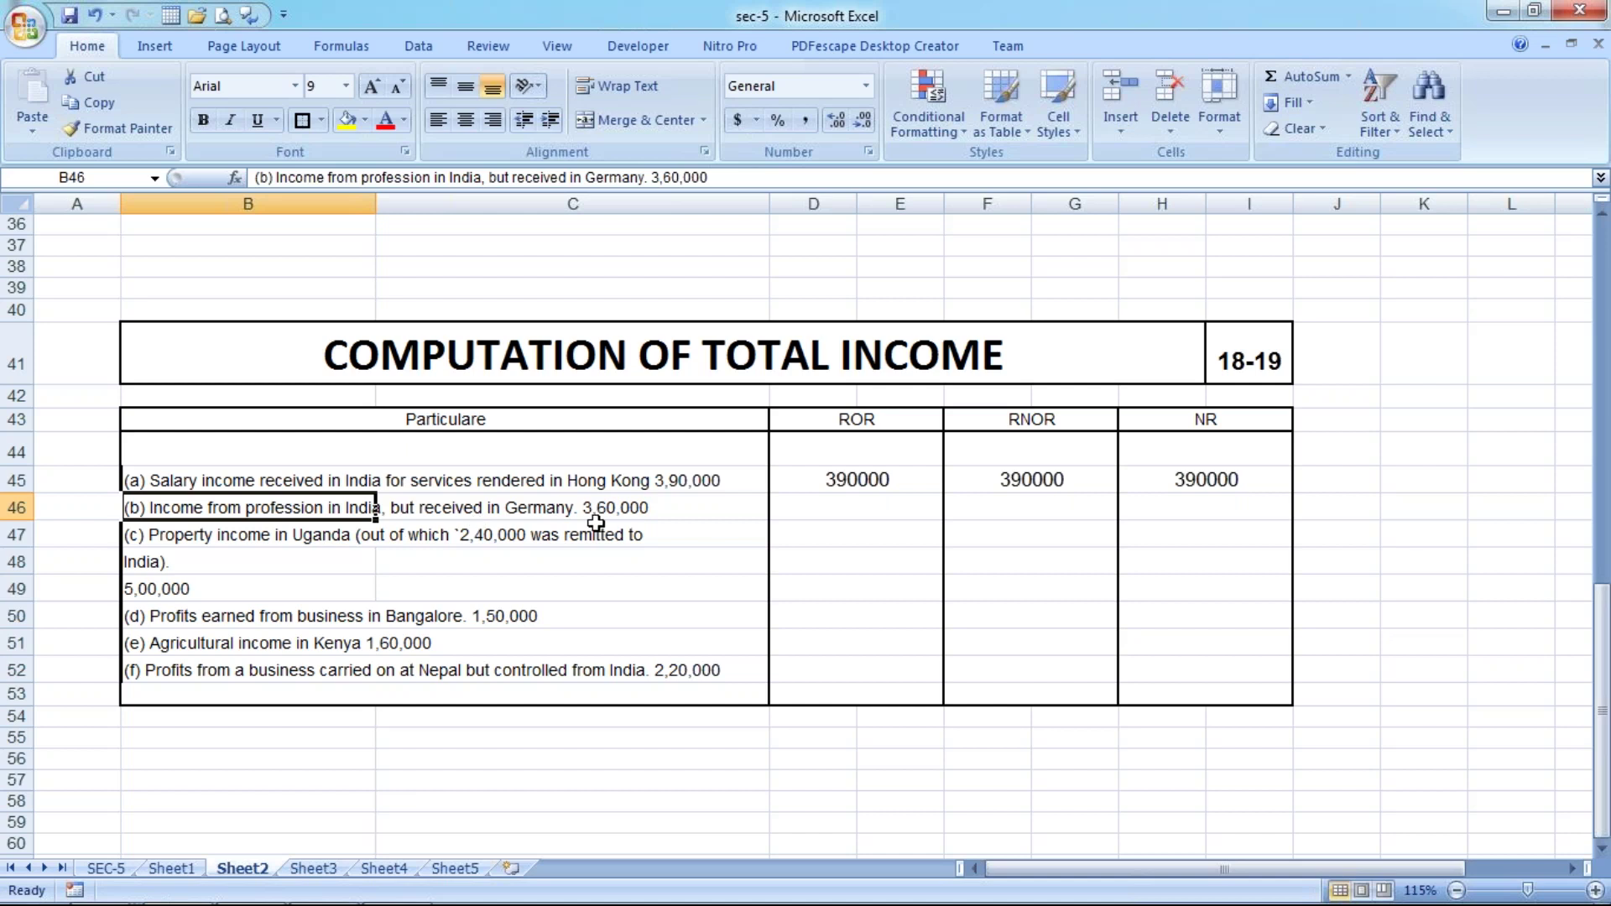
left_click(259, 557)
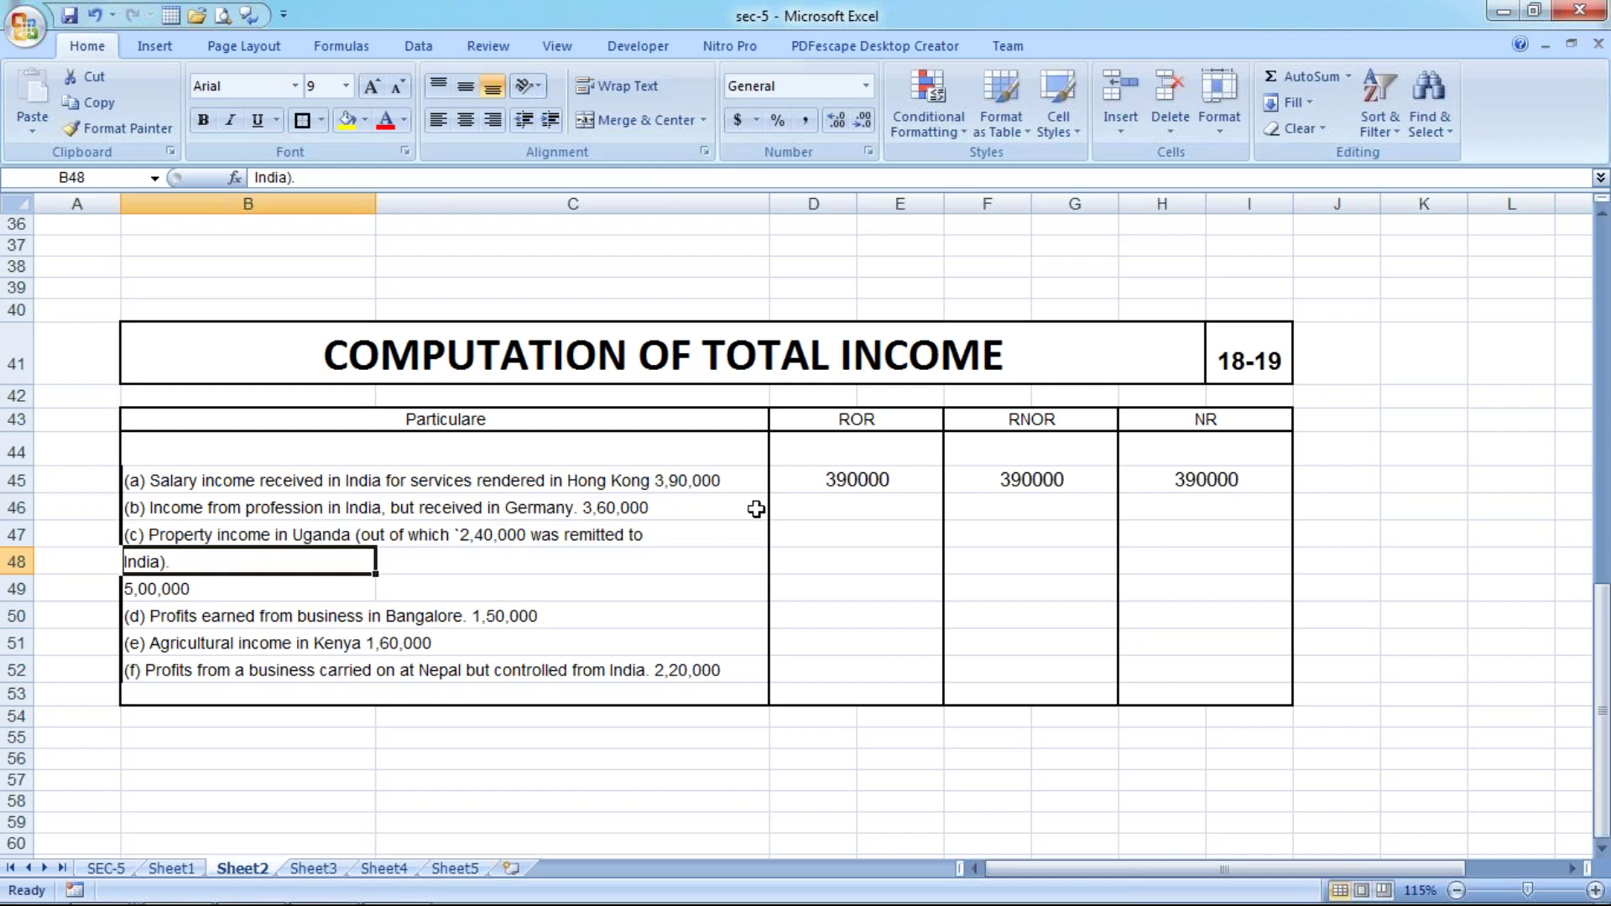
left_click(818, 505)
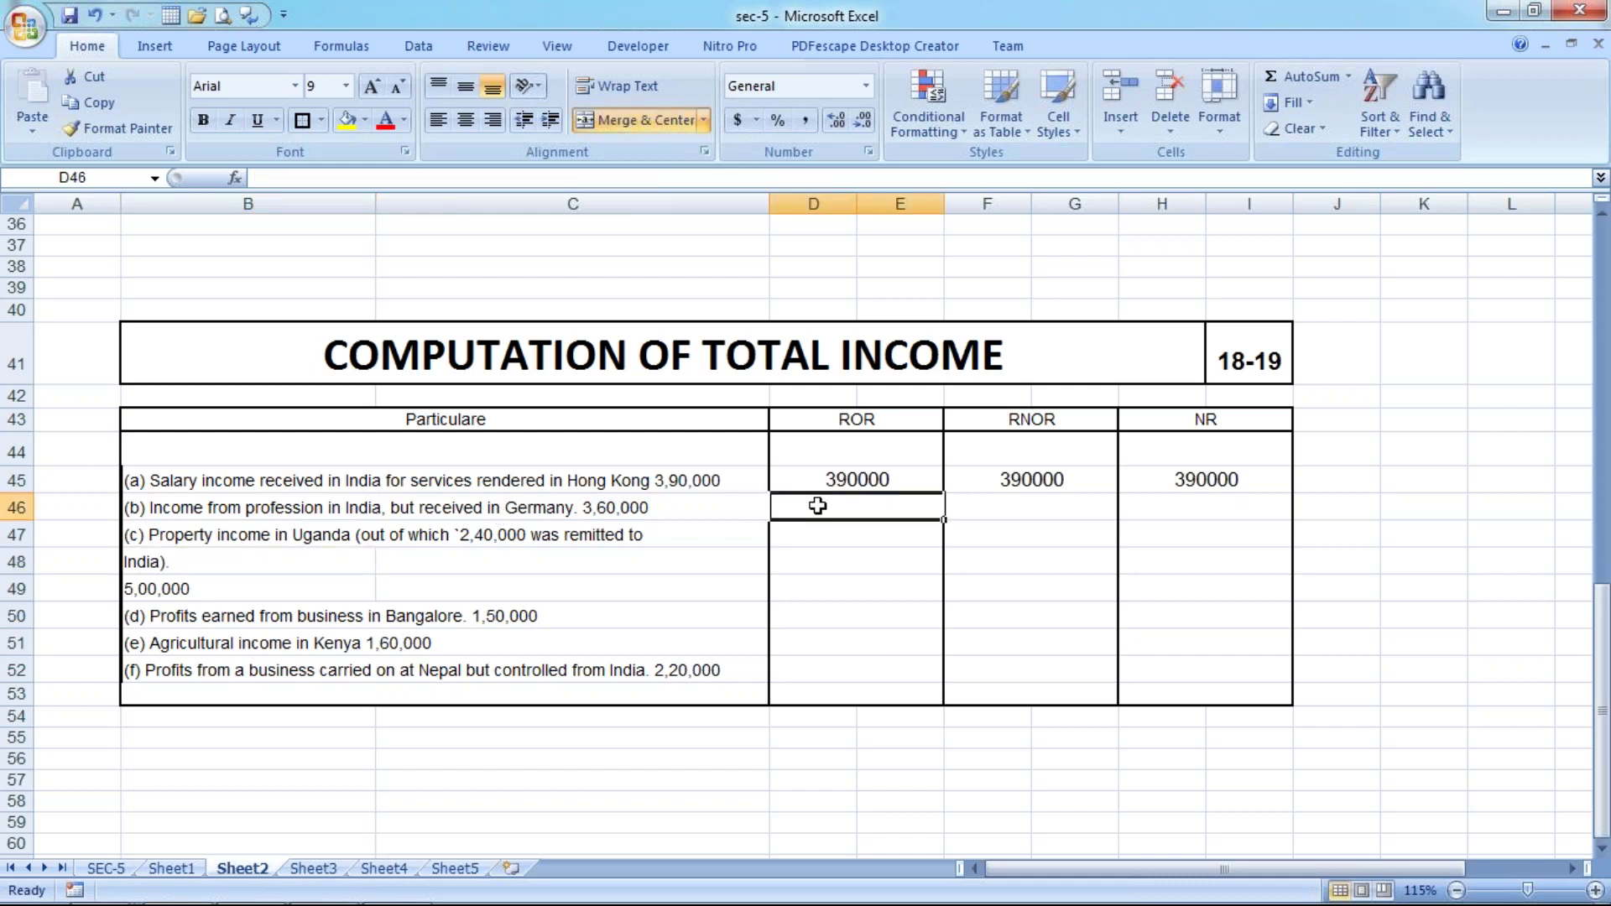
type("360000")
key("Return")
key("Up")
left_click_drag(855, 507, 1250, 506)
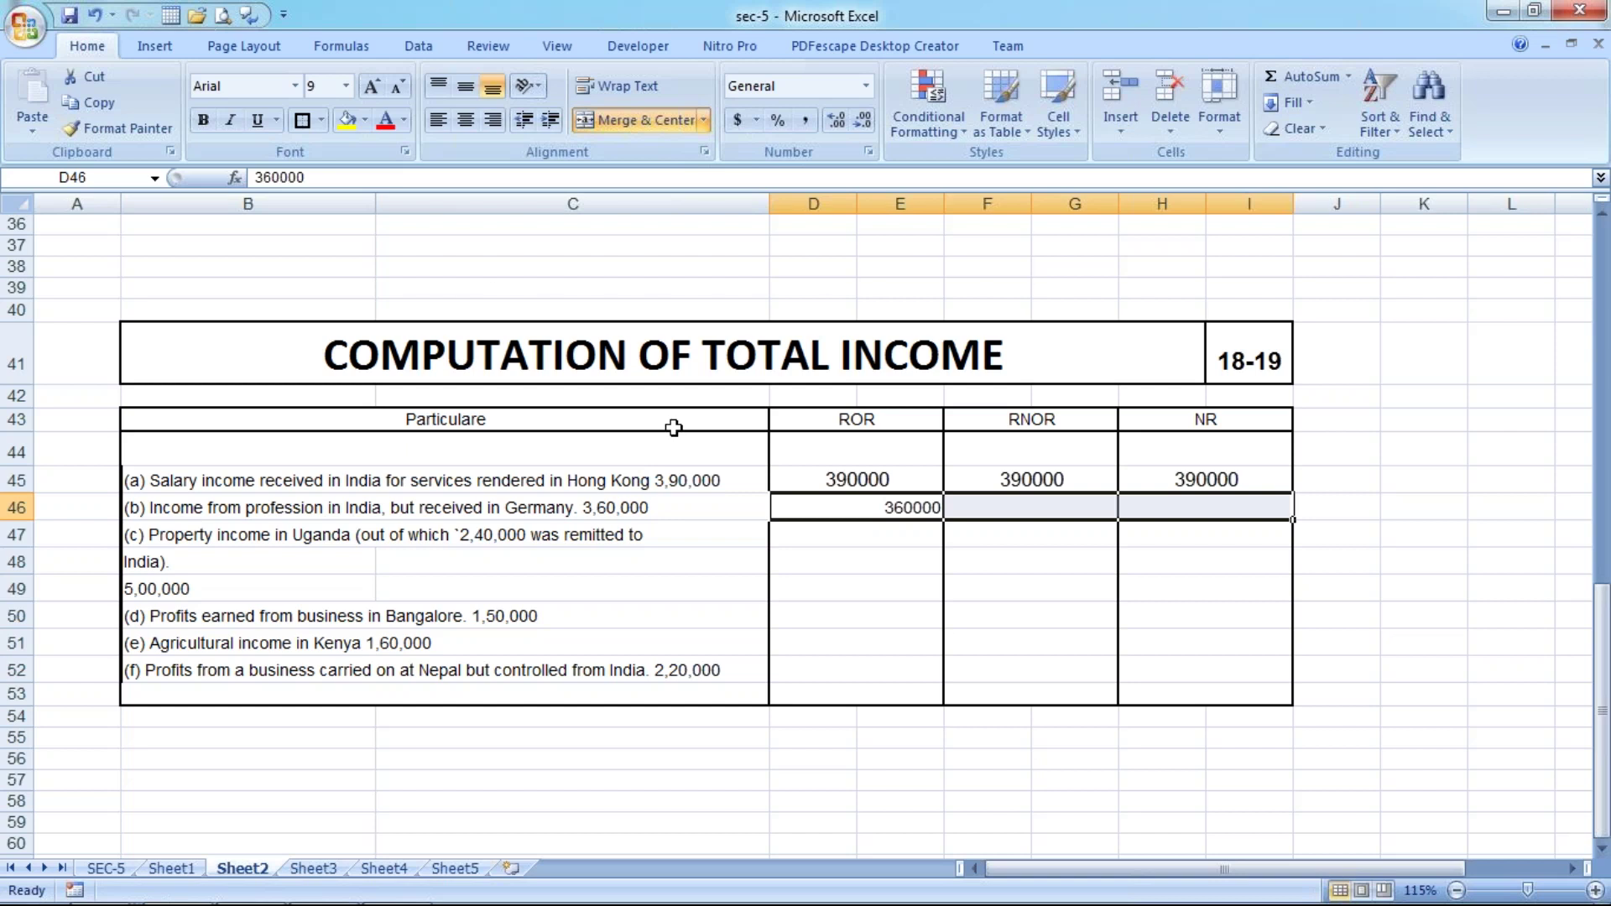
left_click(465, 121)
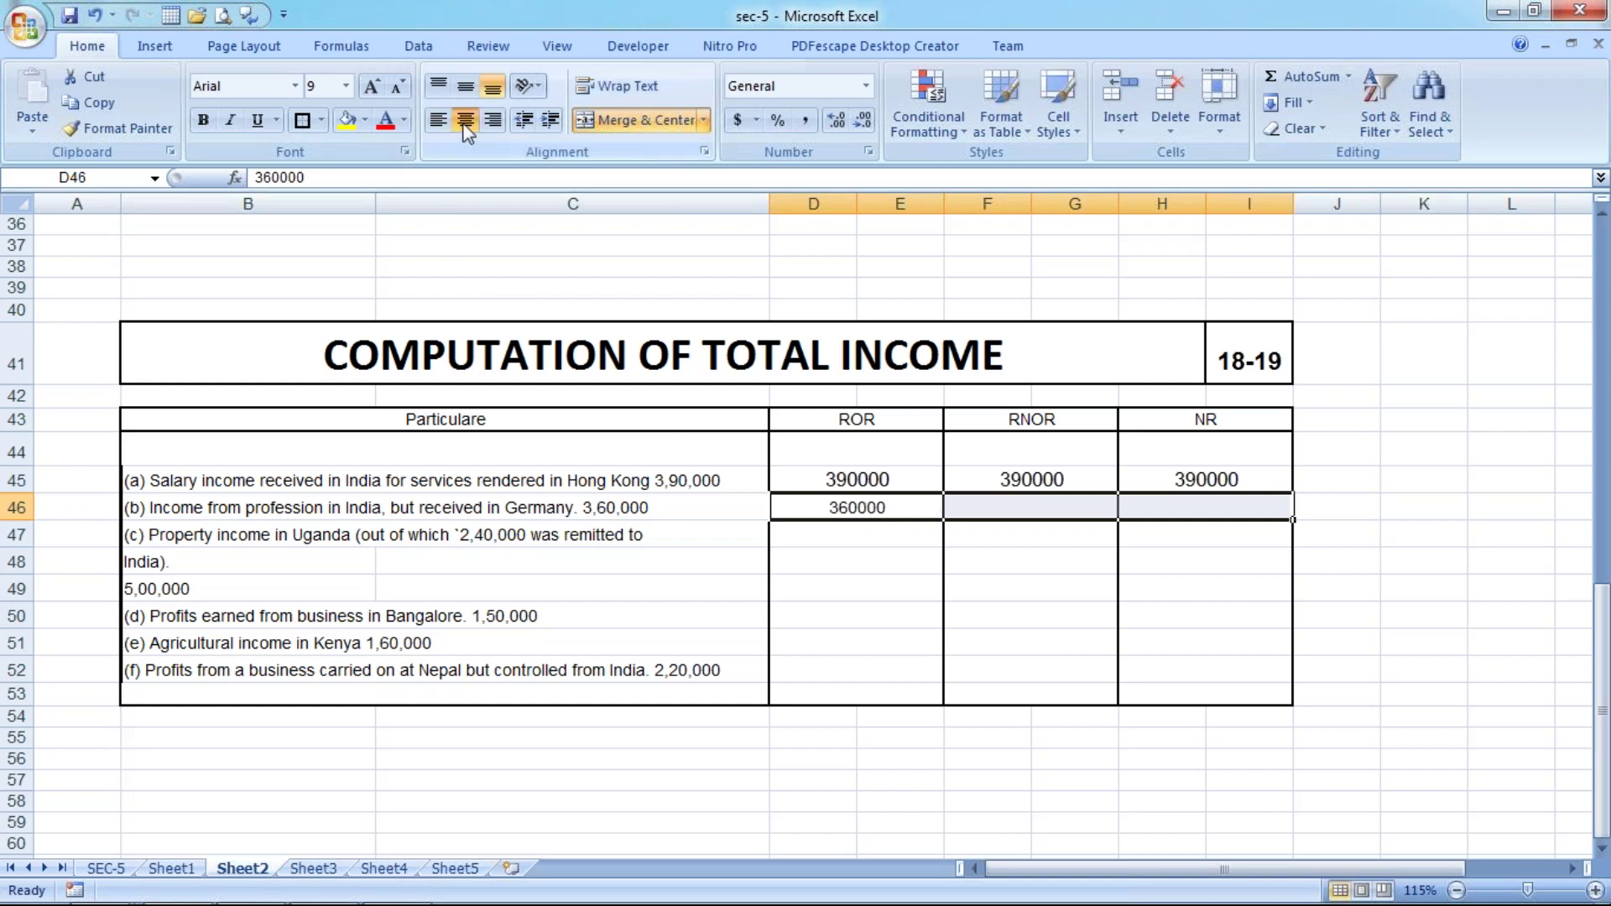
key("ctrl+r")
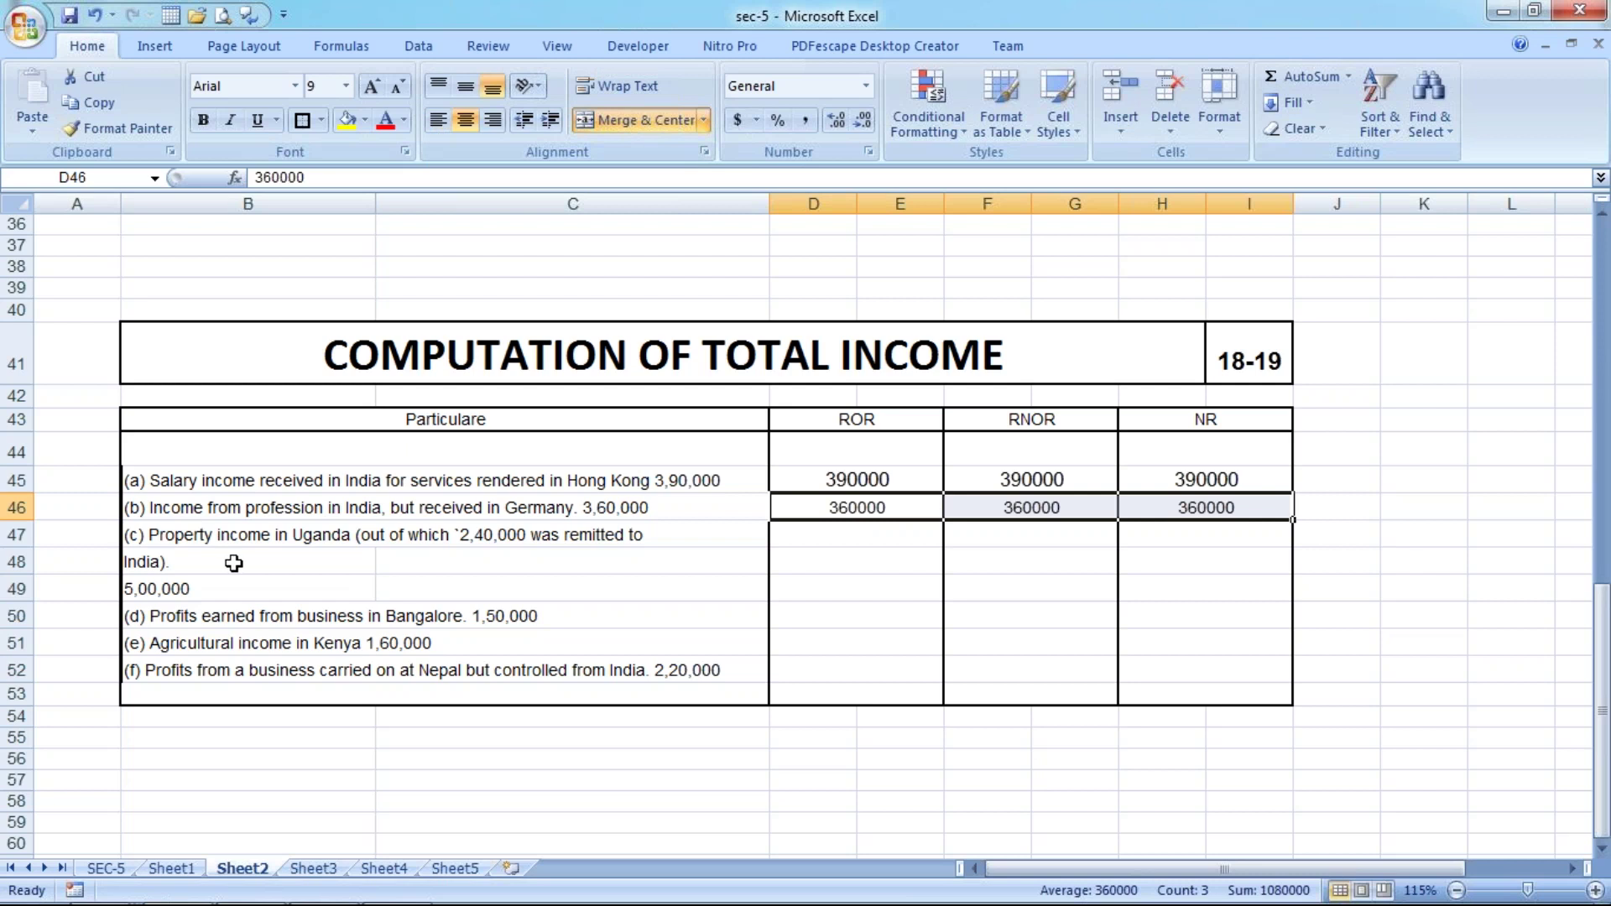
Fill item (c) with 240000 under ROR and dashes under RNOR and NR.
left_click(235, 561)
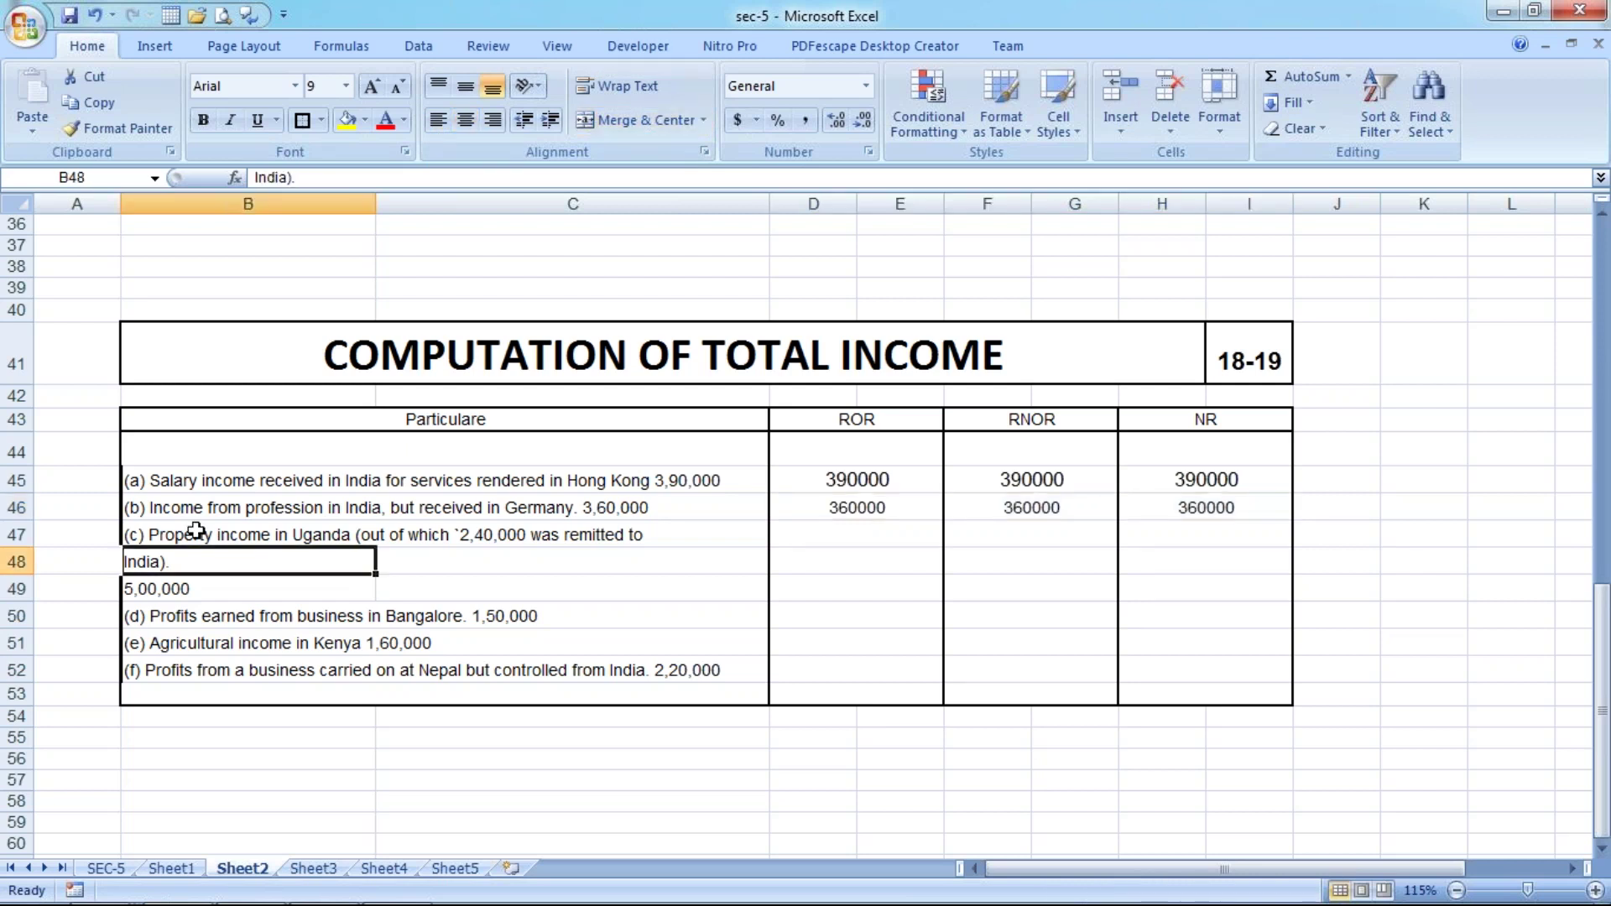
left_click(194, 534)
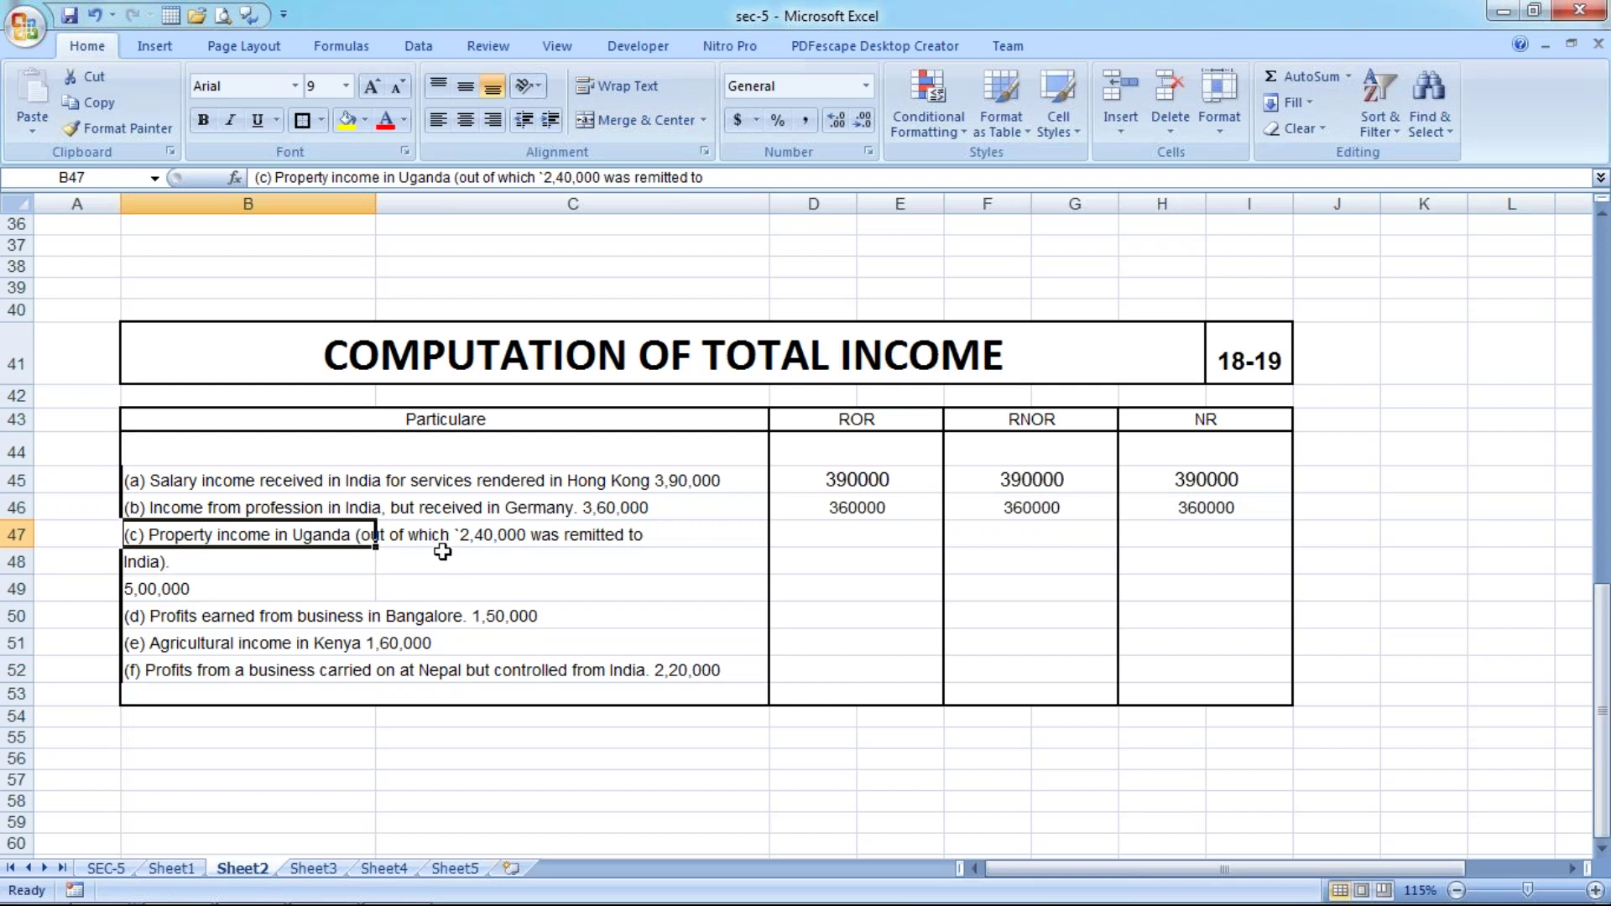
left_click(821, 541)
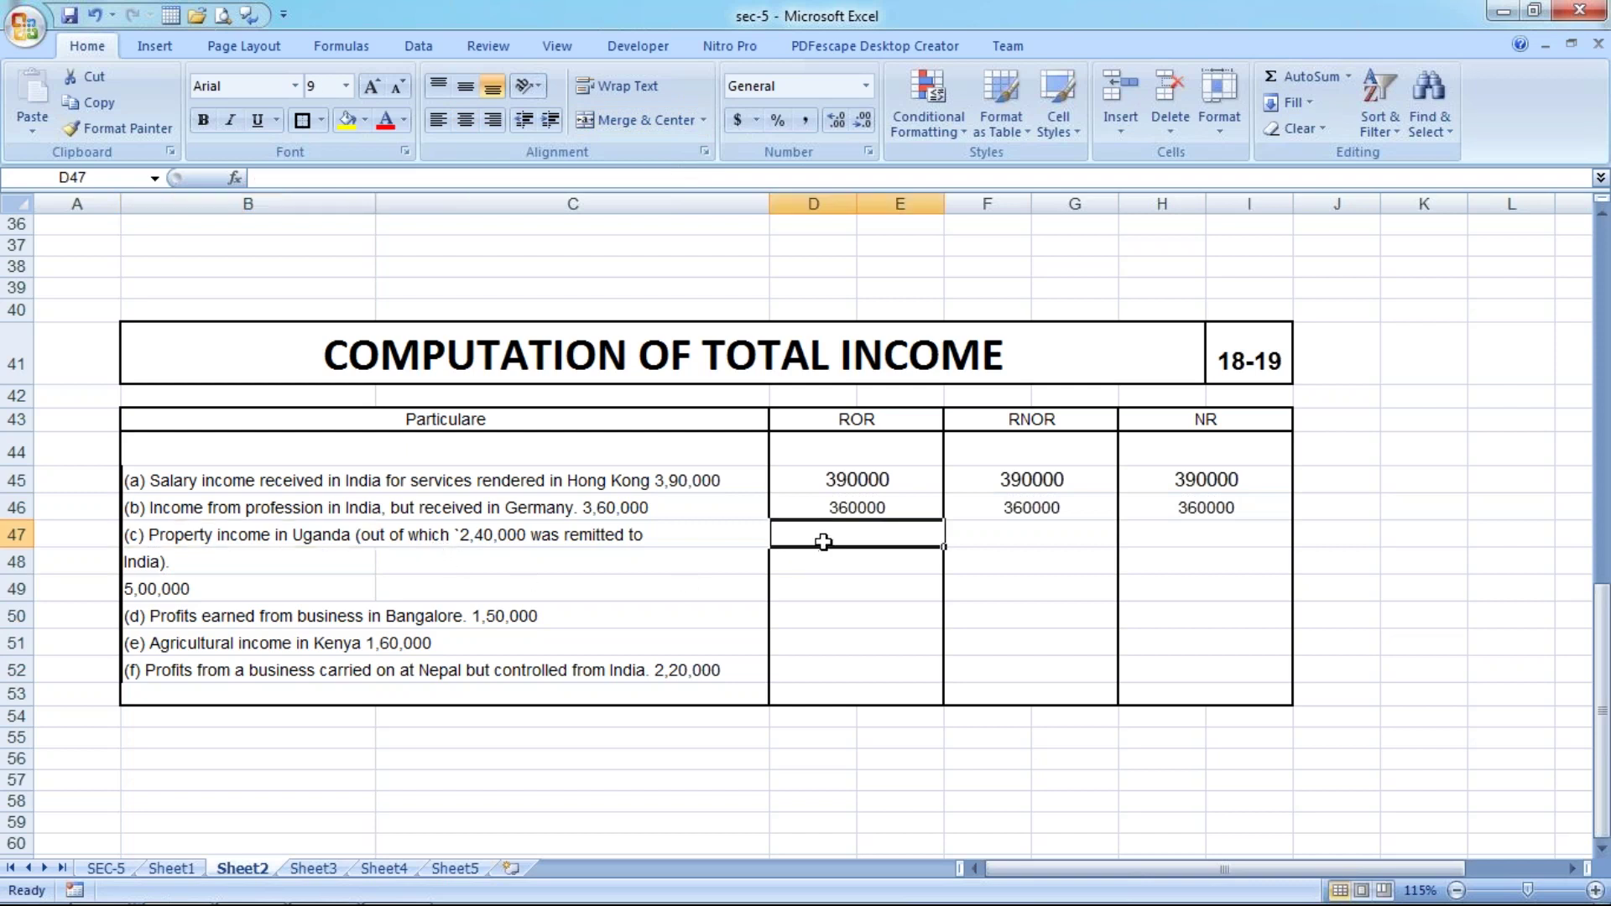
type("24000")
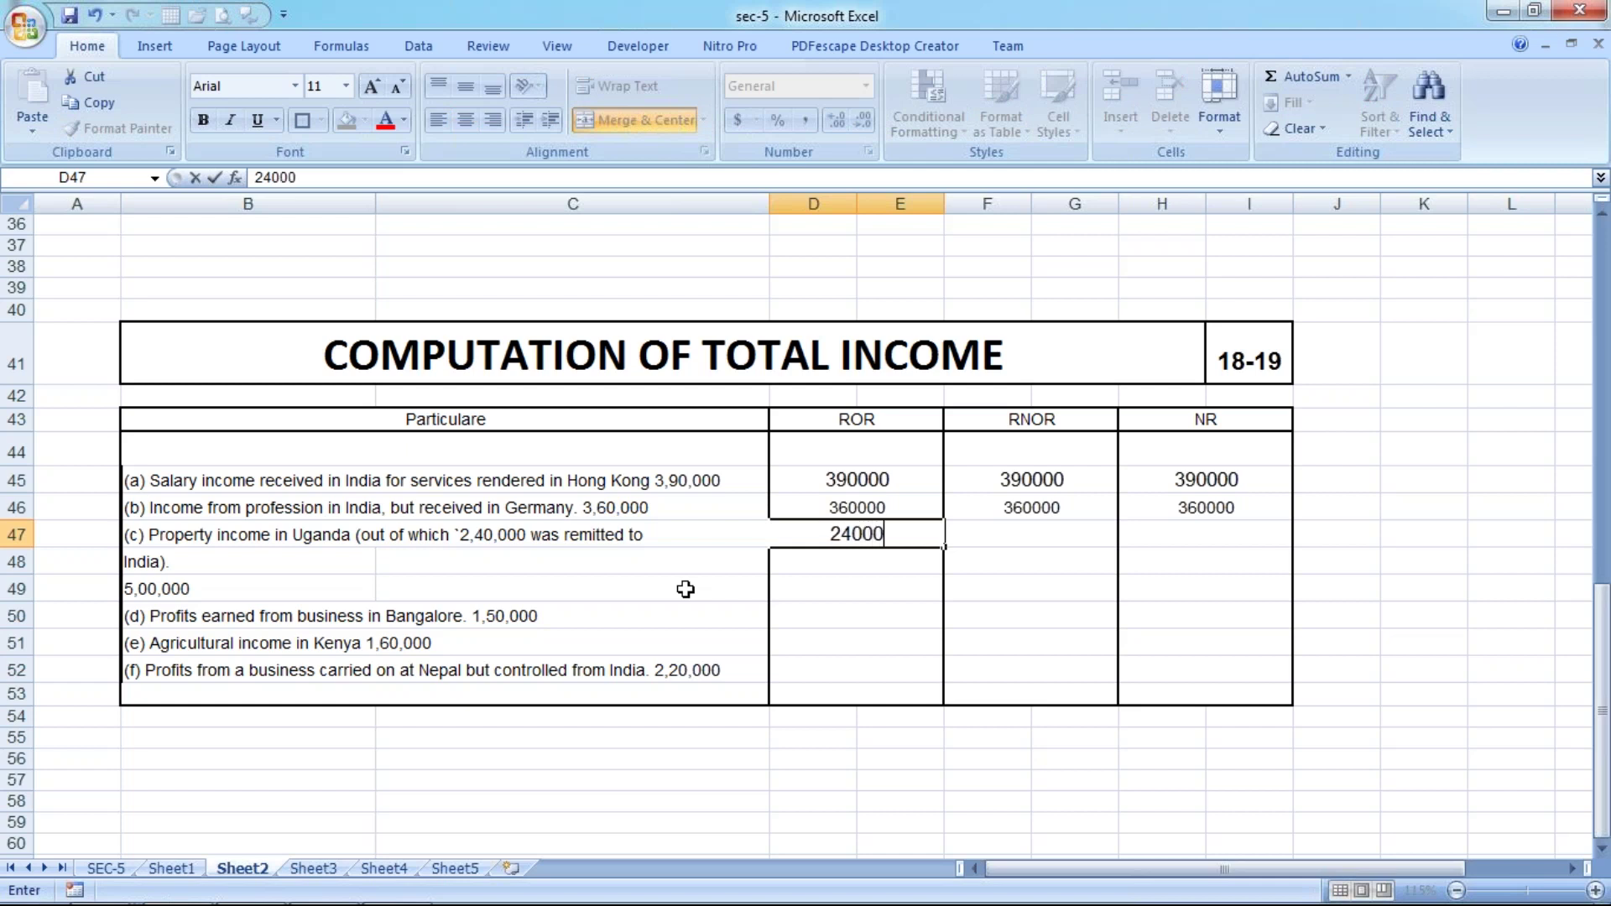
type("0")
key("Tab")
type("-")
key("Return")
key("Up")
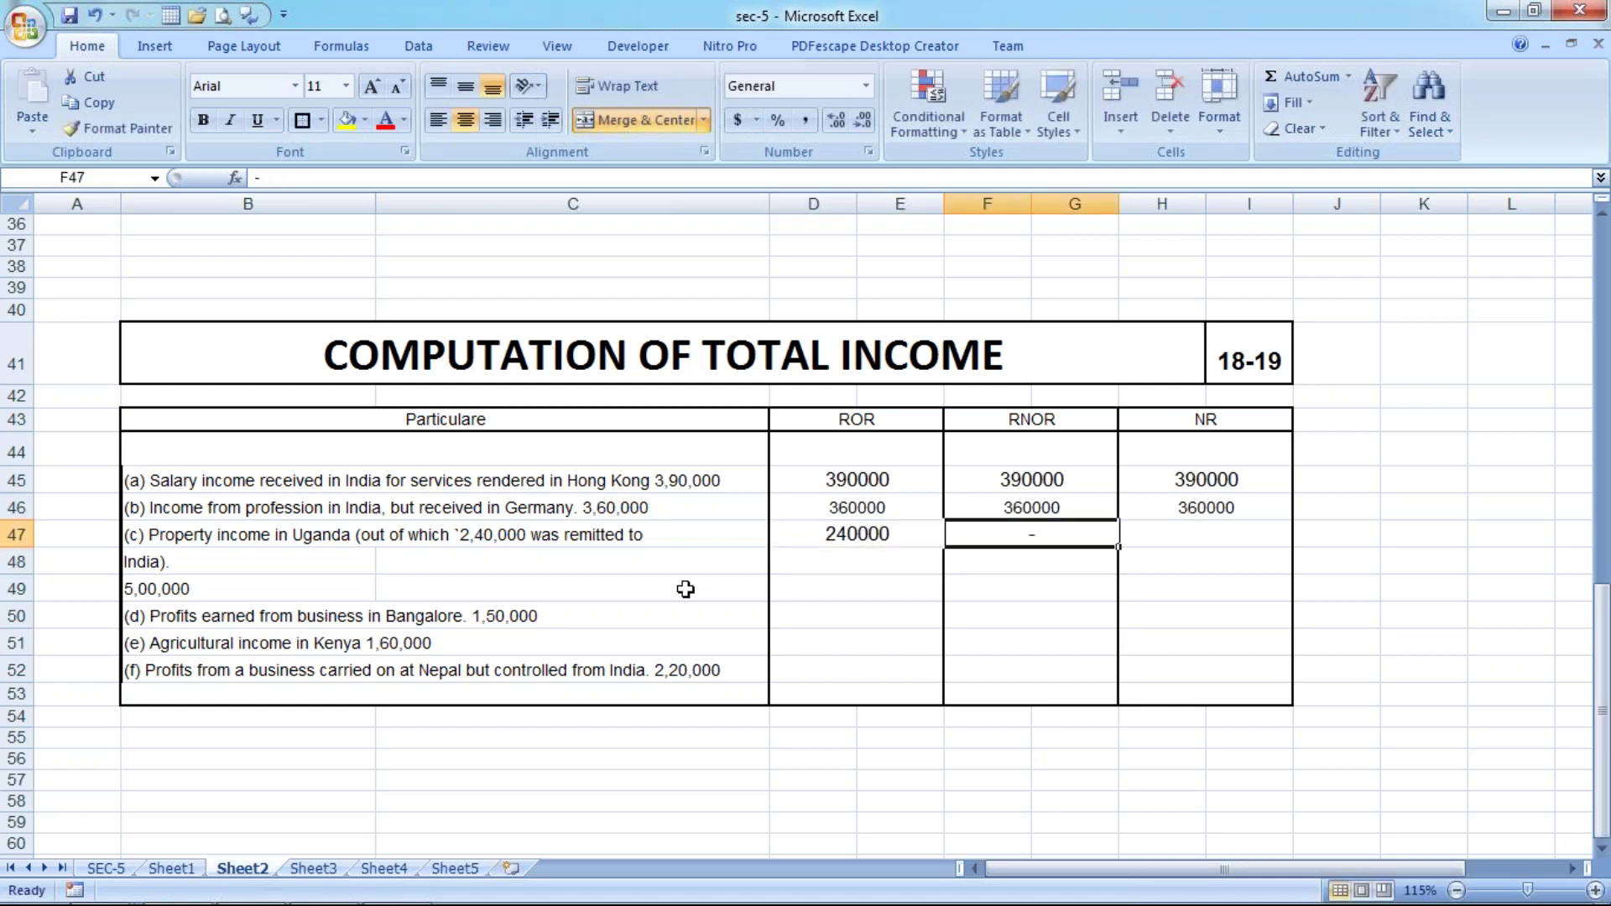
key("Tab")
type("-")
key("Return")
key("shift+Tab")
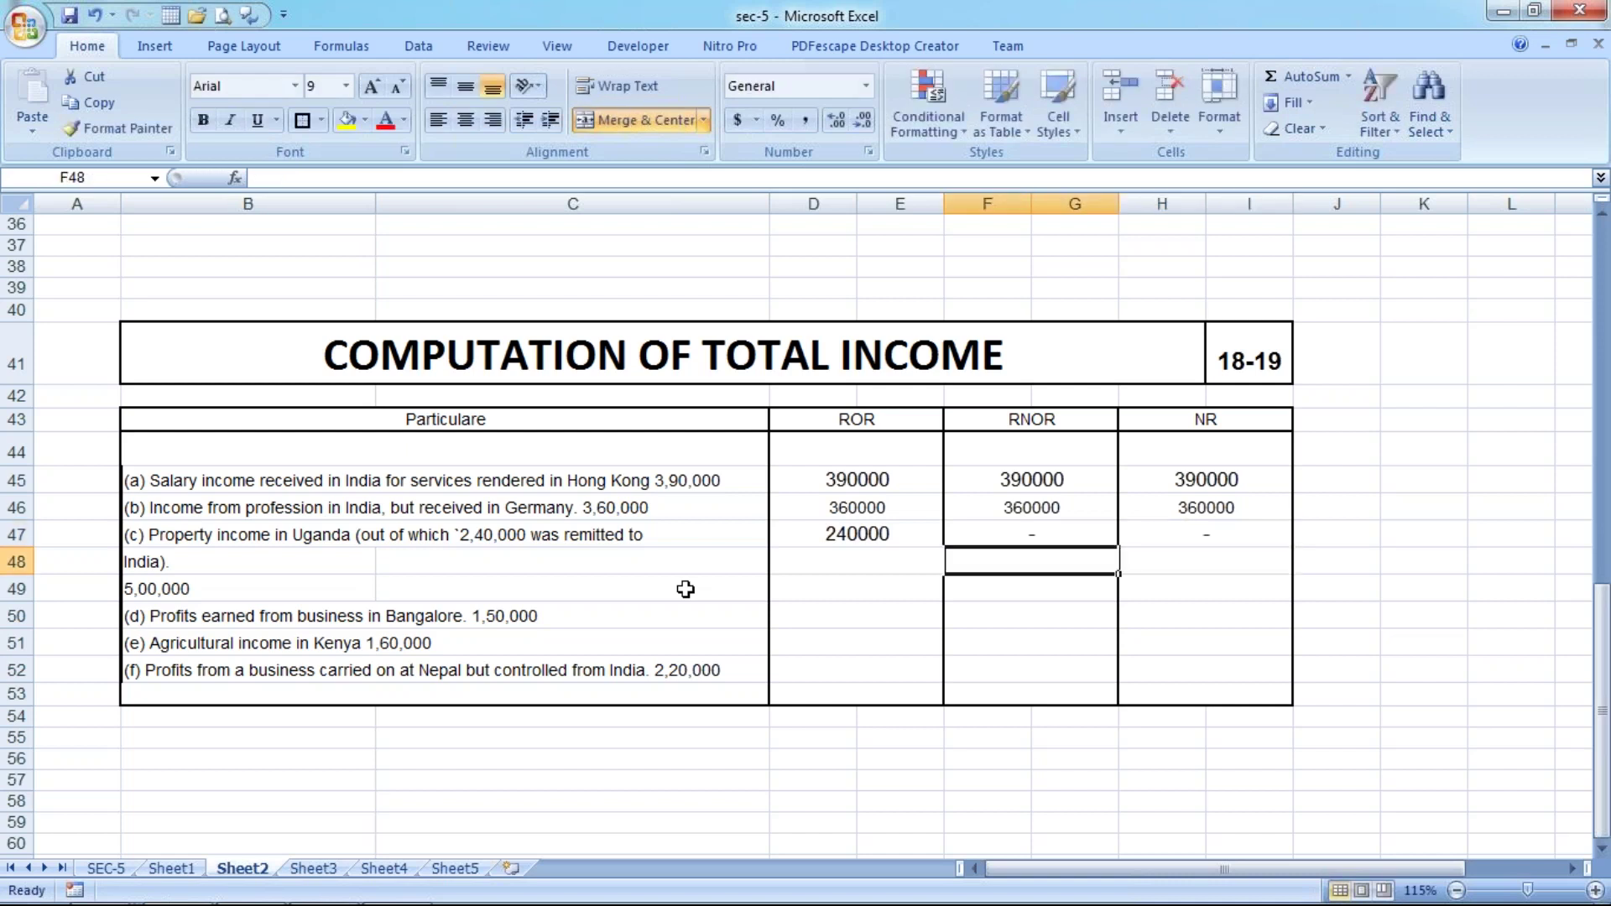
key("shift+Tab")
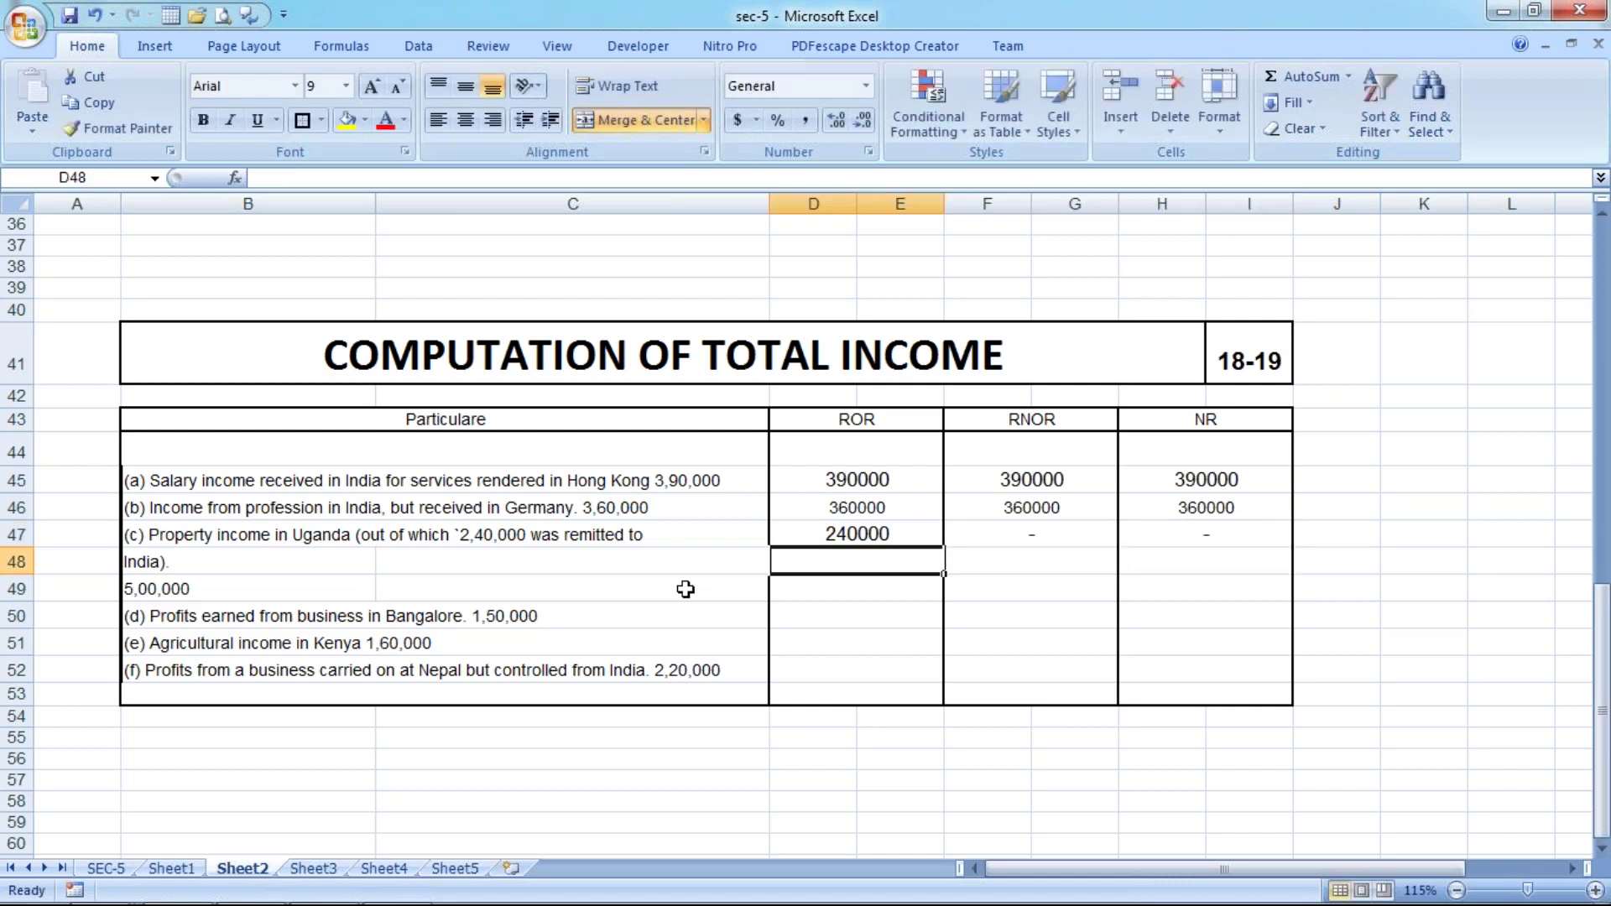
Clear the stray 5,00,000 line and select the emptied row 49.
key("Down")
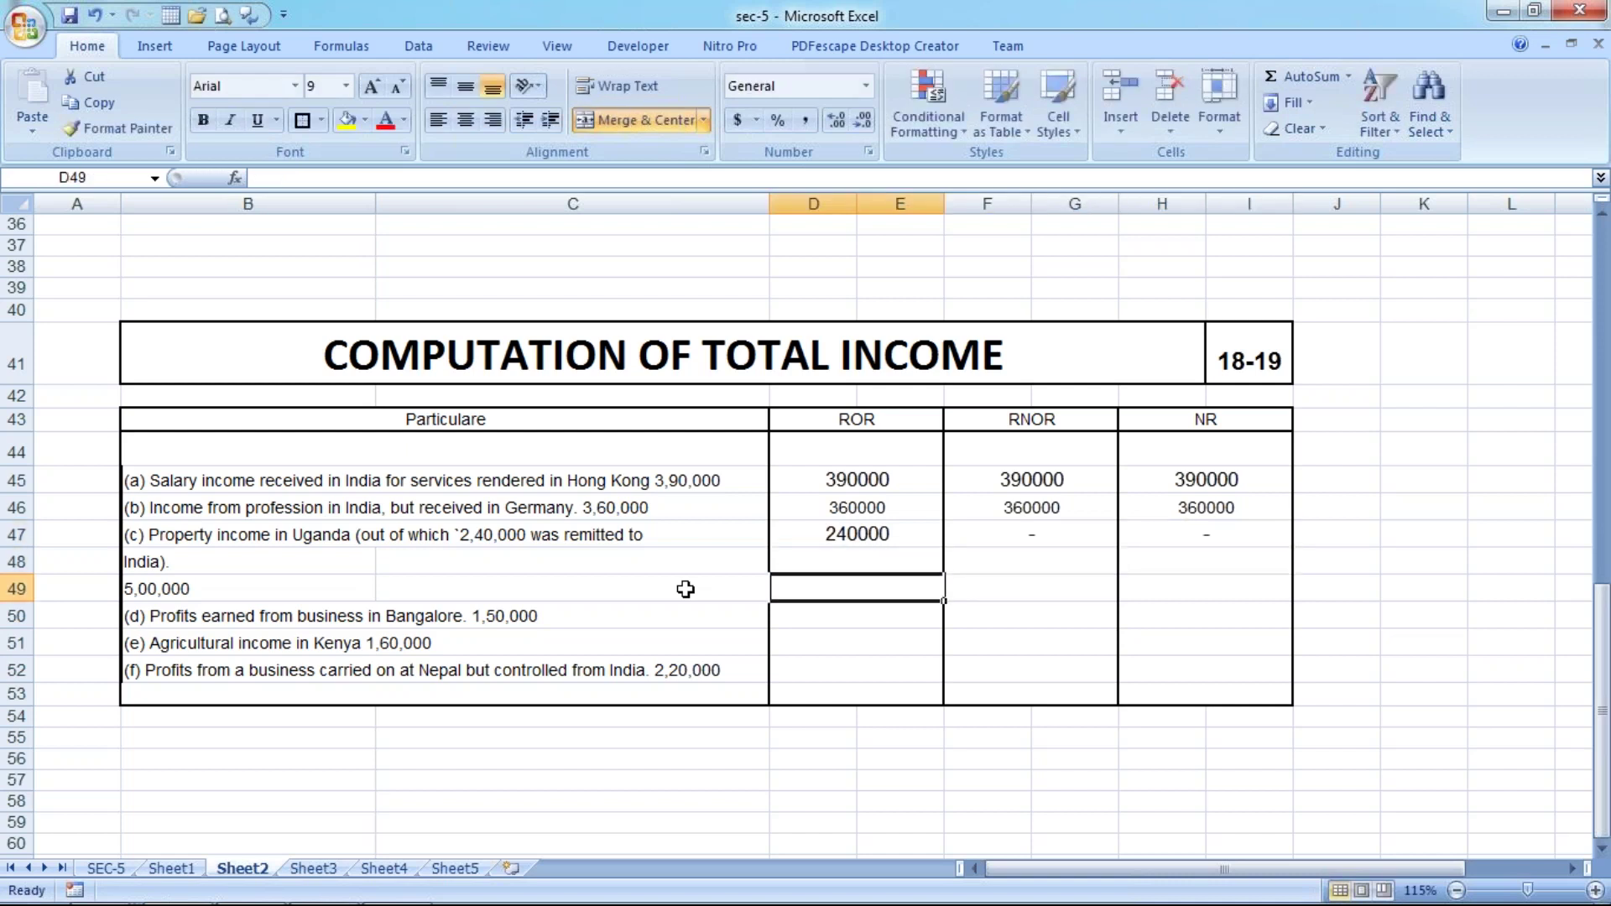
key("shift+Tab")
key("shift+Tab")
key("Delete")
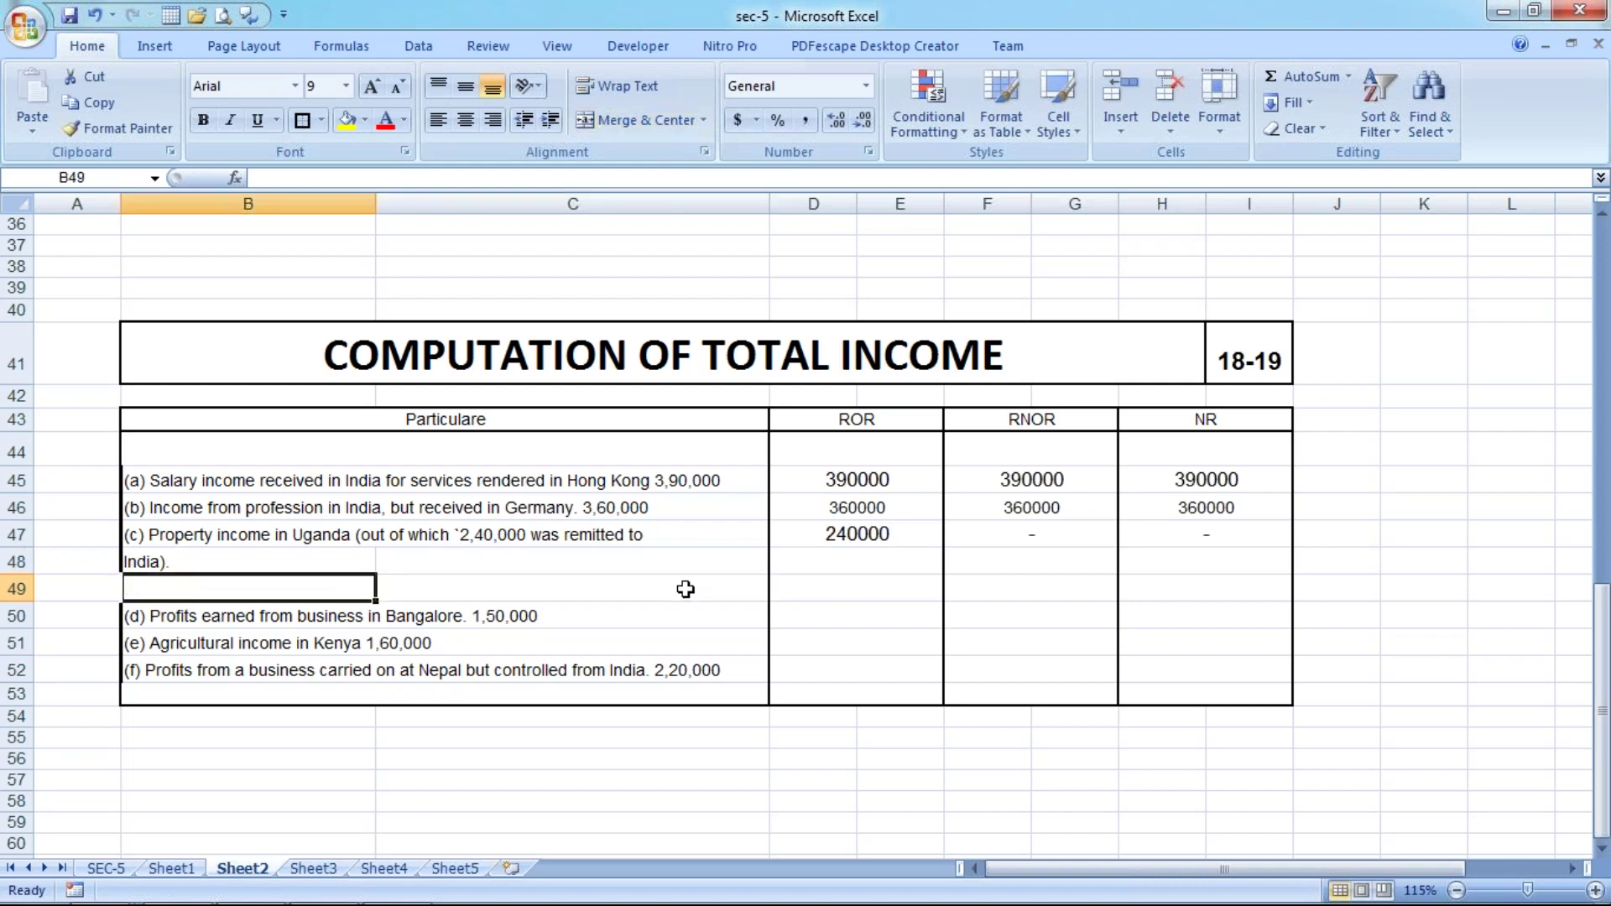
key("ctrl+shift+Right")
Delete empty row 49, then enter 150000 for item (d), centred under ROR, RNOR and NR.
key("ctrl+minus")
key("Return")
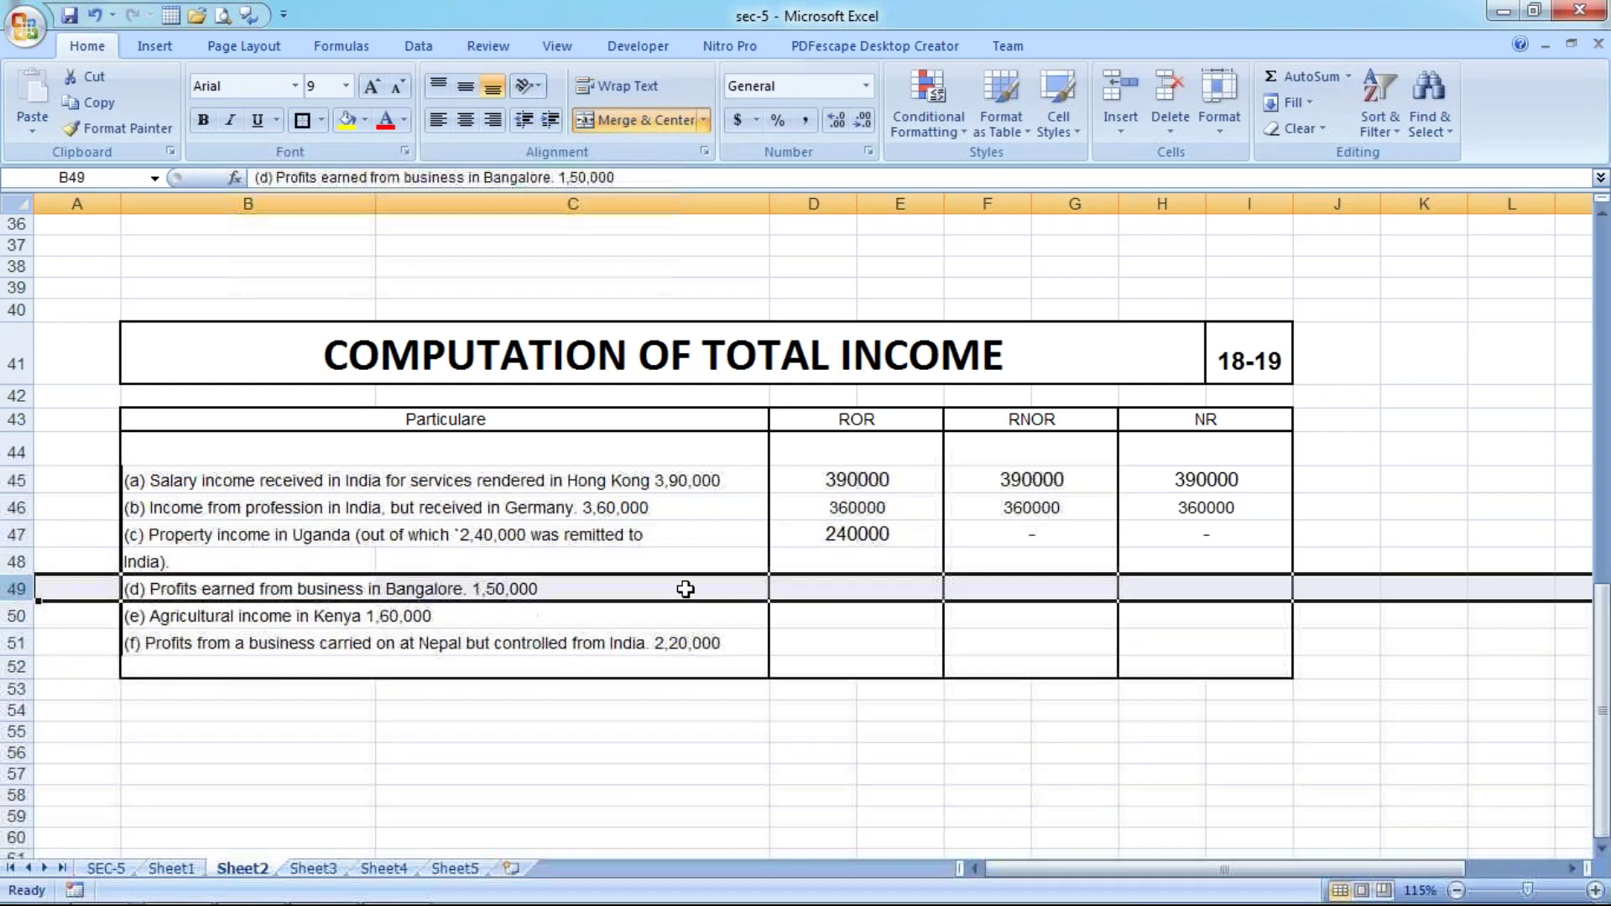
left_click(686, 589)
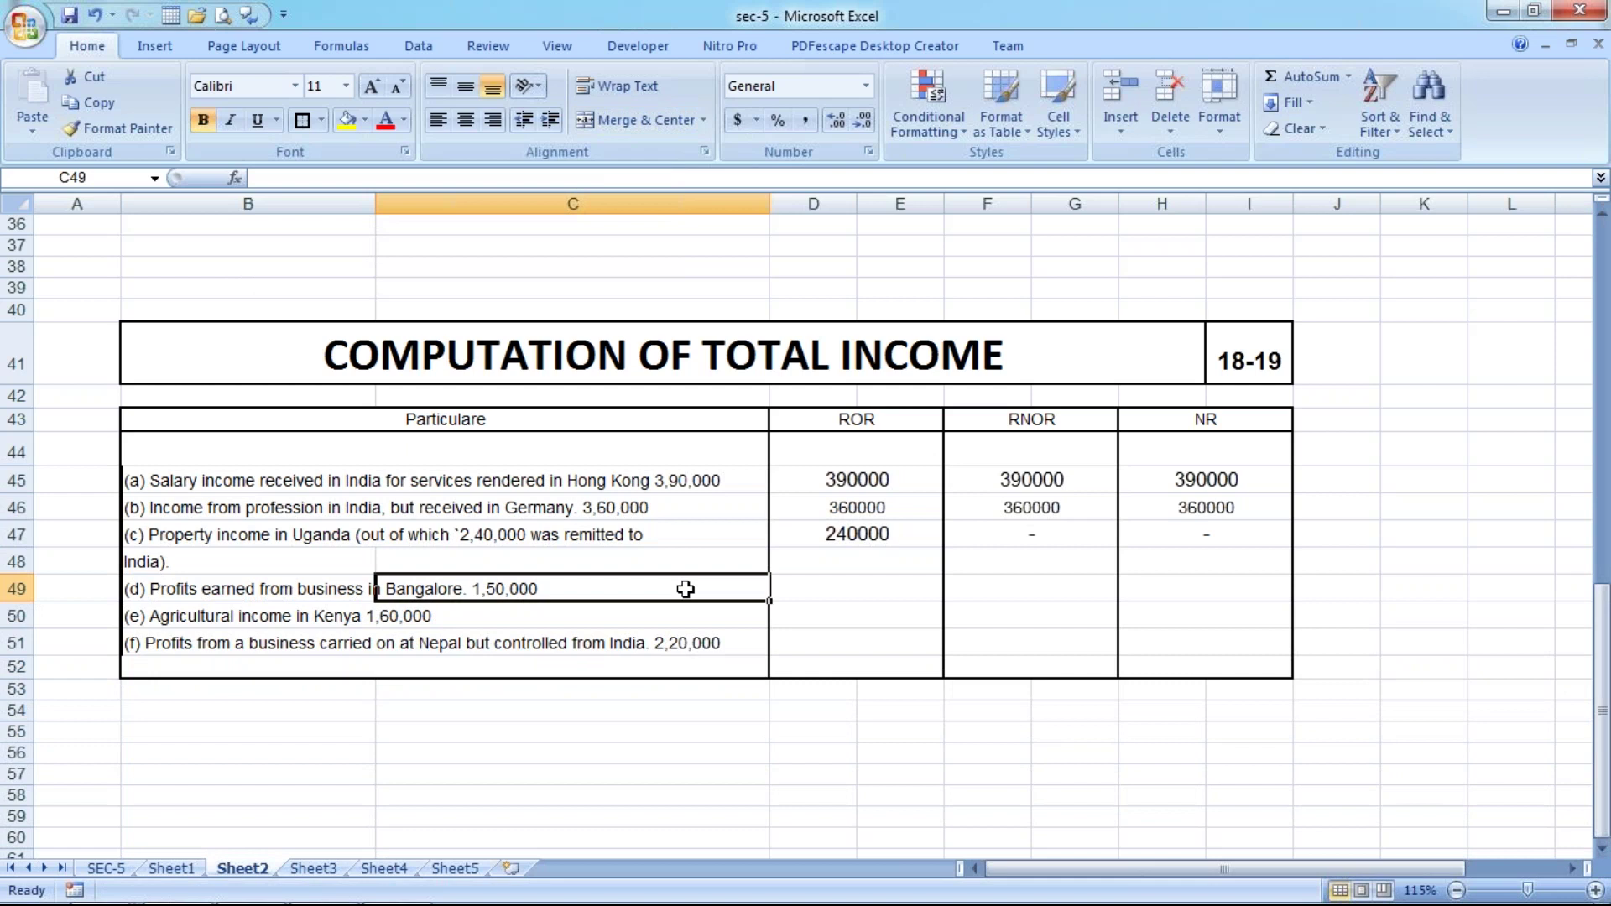
key("Tab")
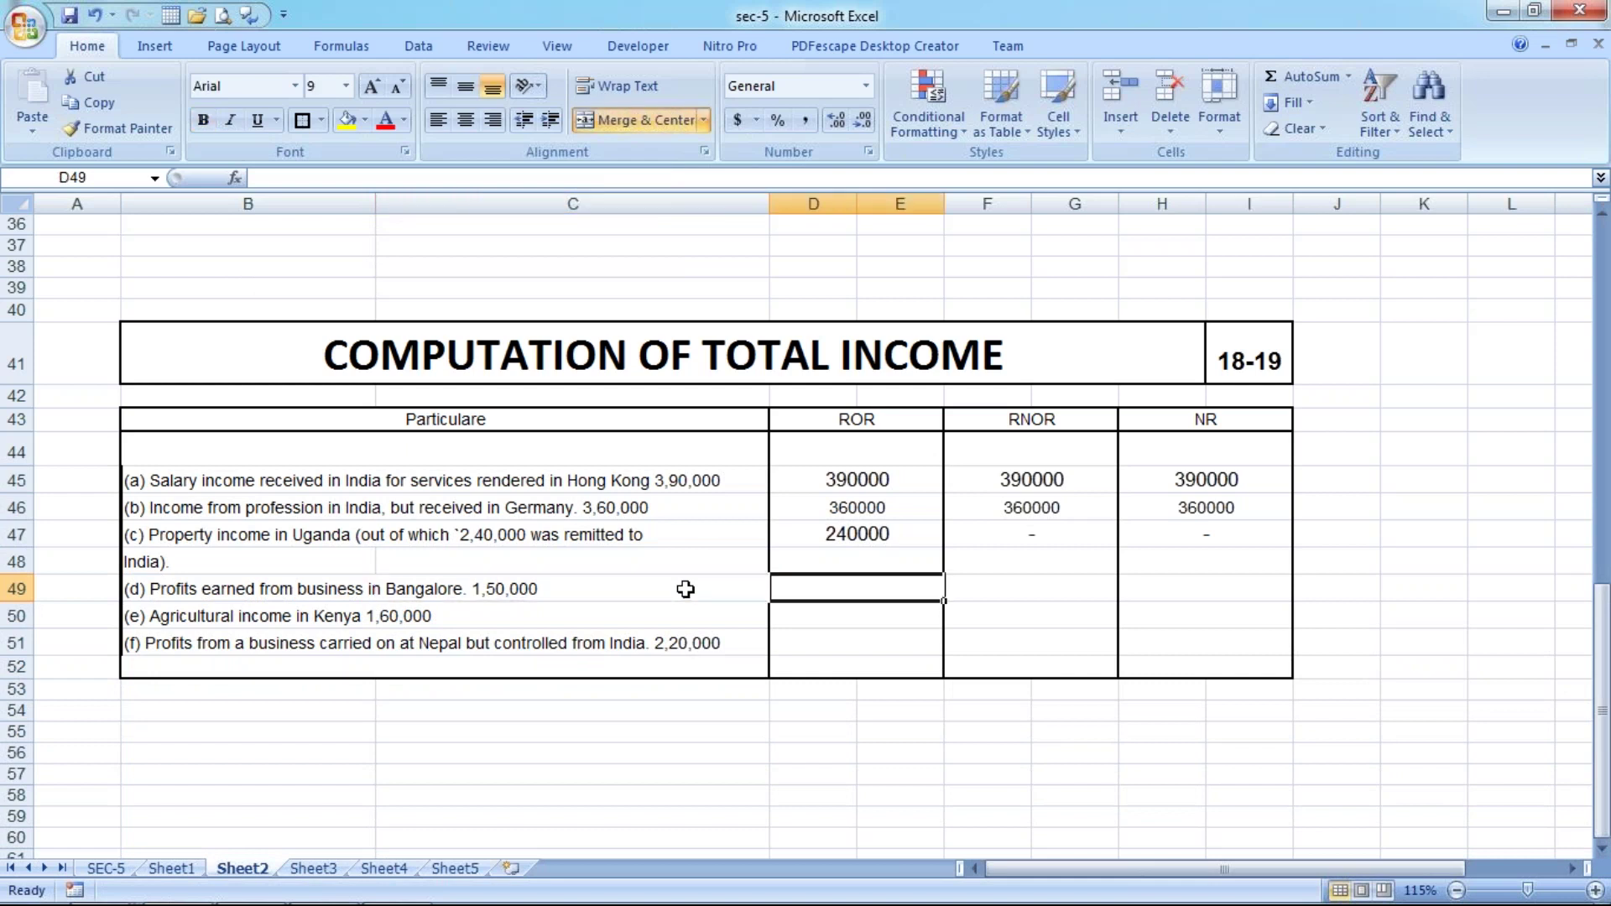
type("1")
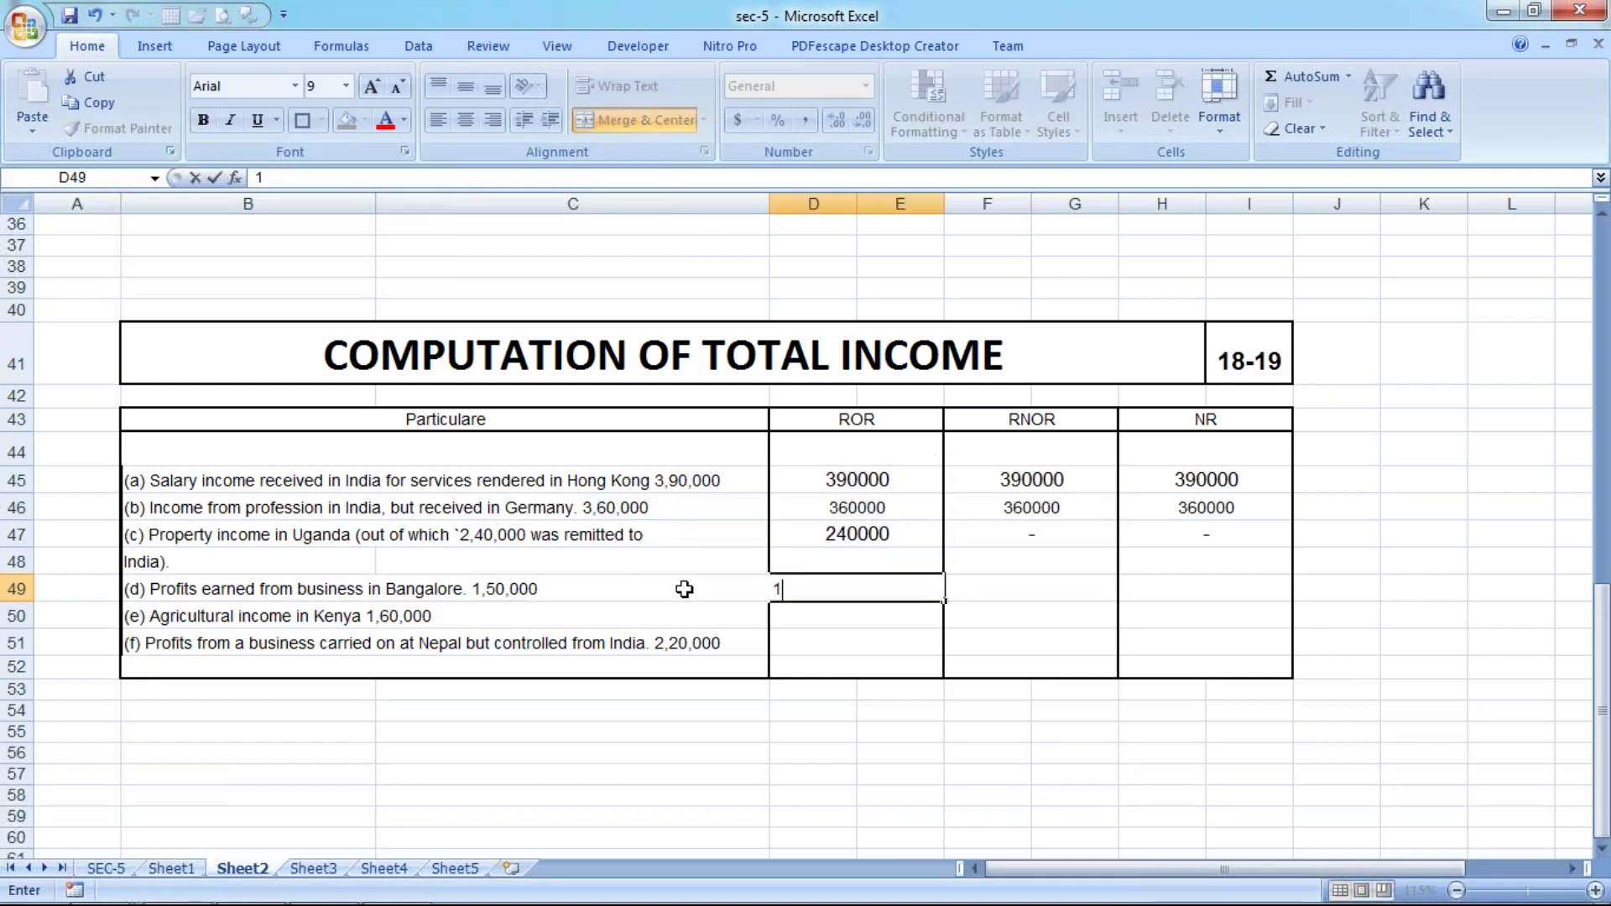
type("500000")
key("Return")
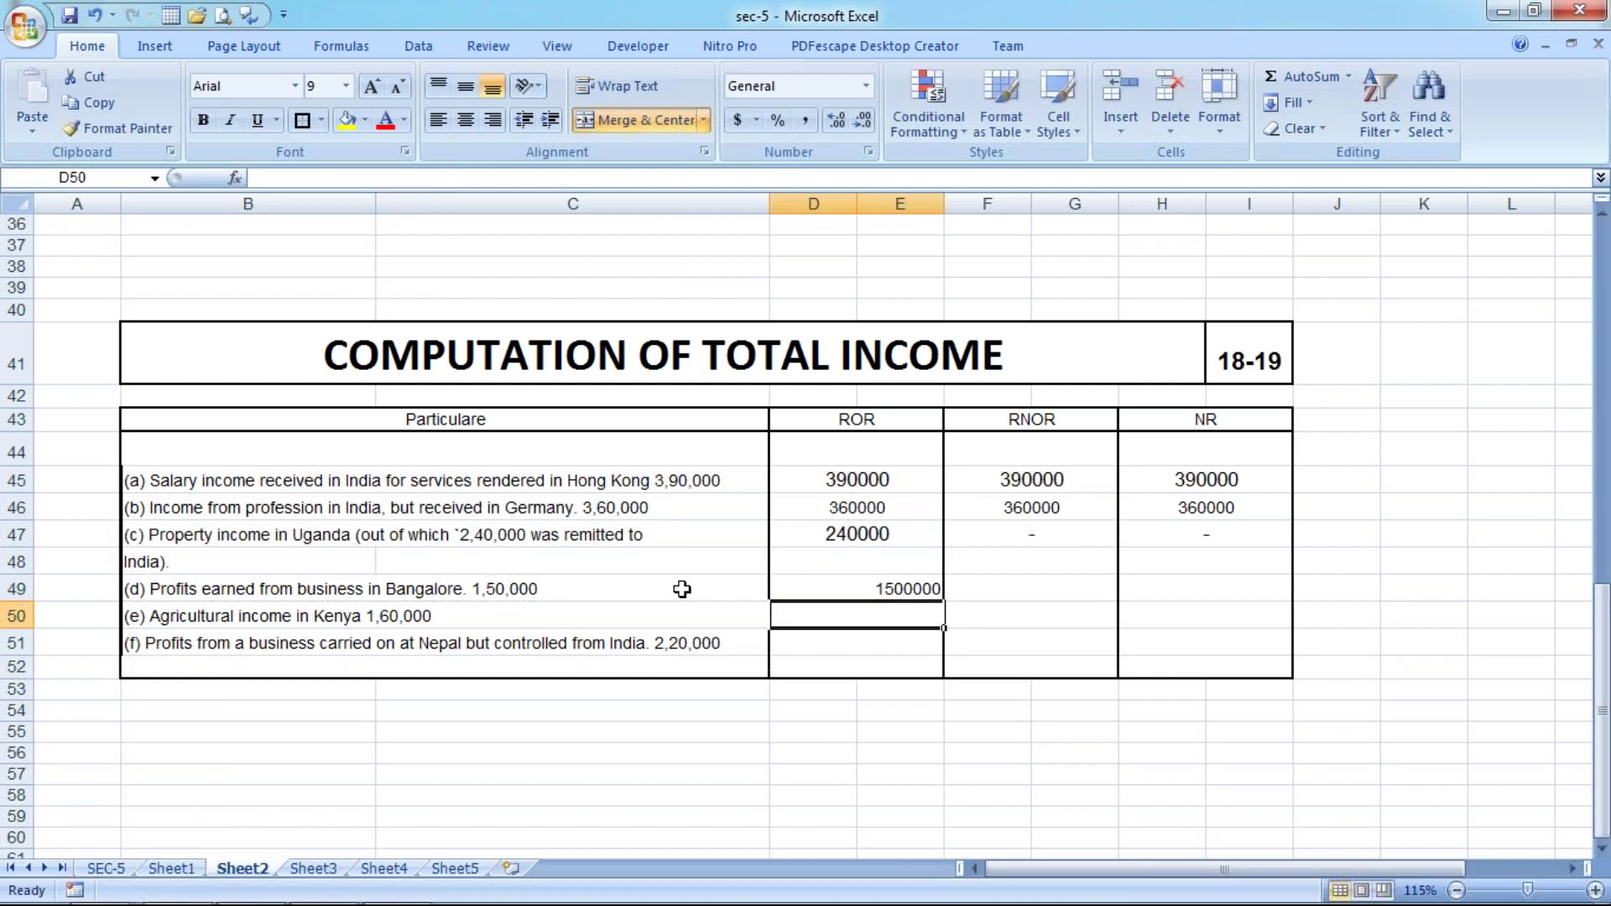
key("Up")
key("F2")
key("BackSpace")
key("Return")
key("Up")
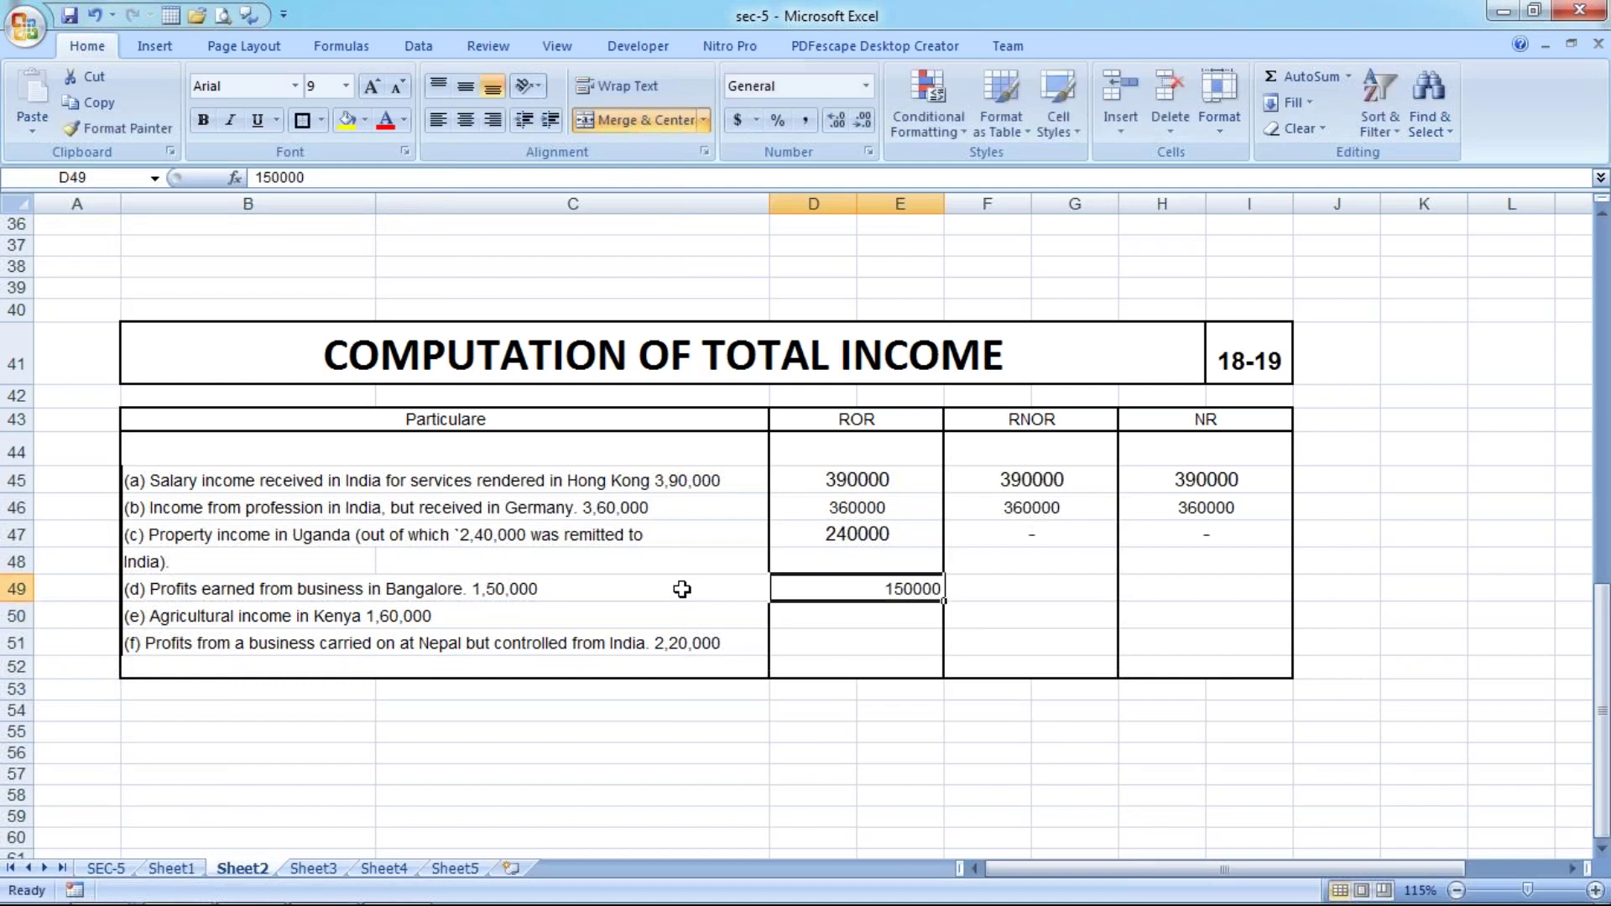
key("shift+Right")
key("shift+Right")
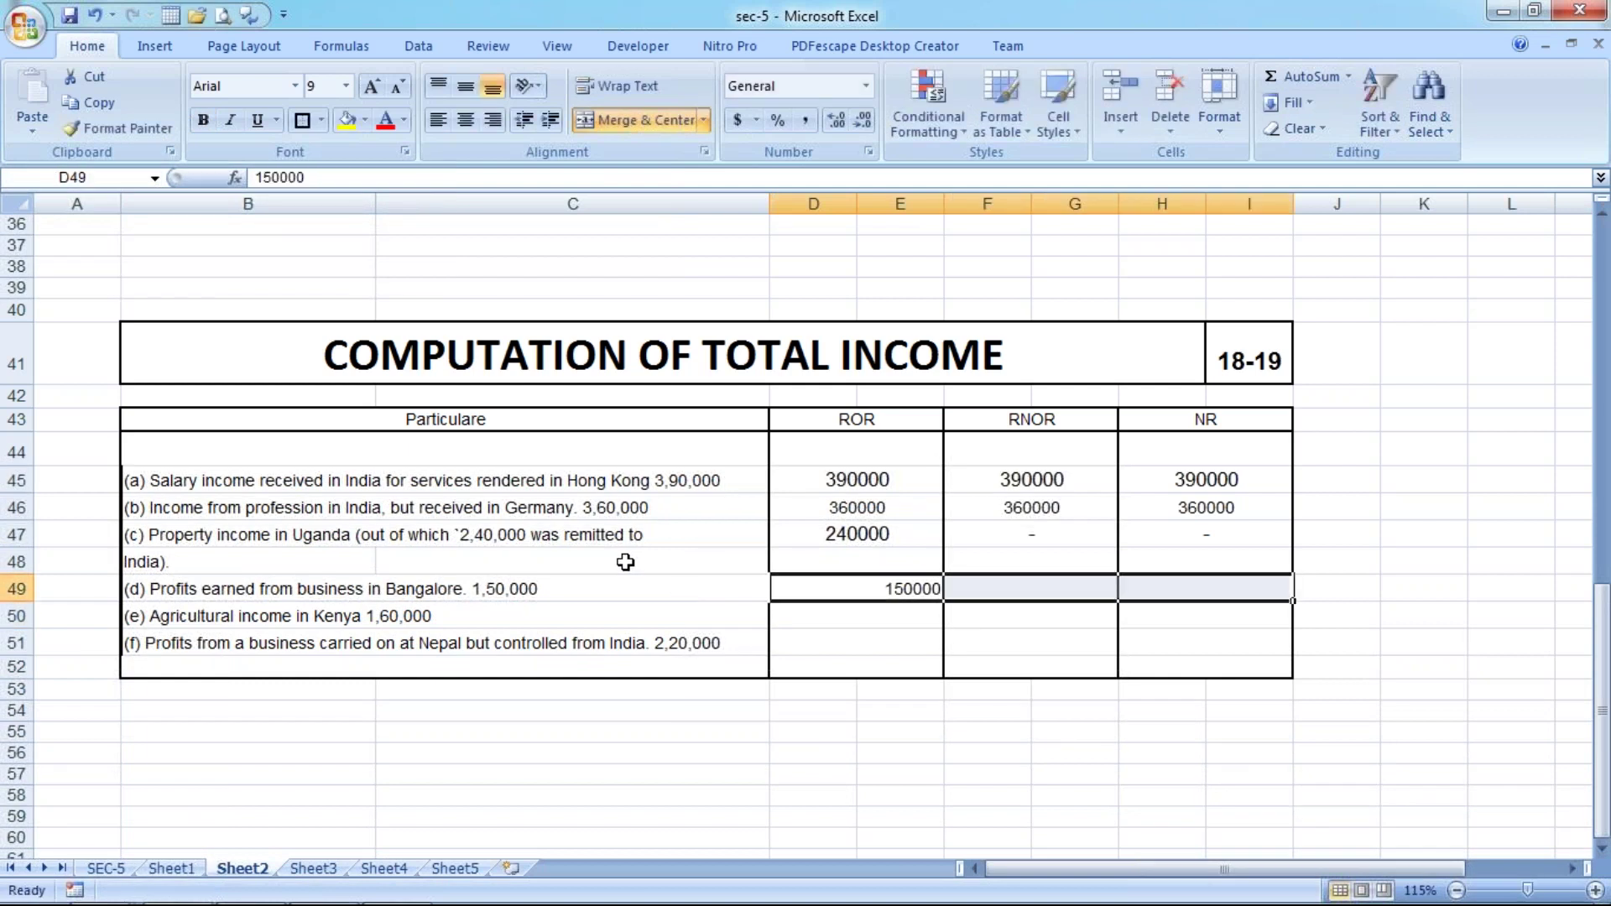
left_click(465, 124)
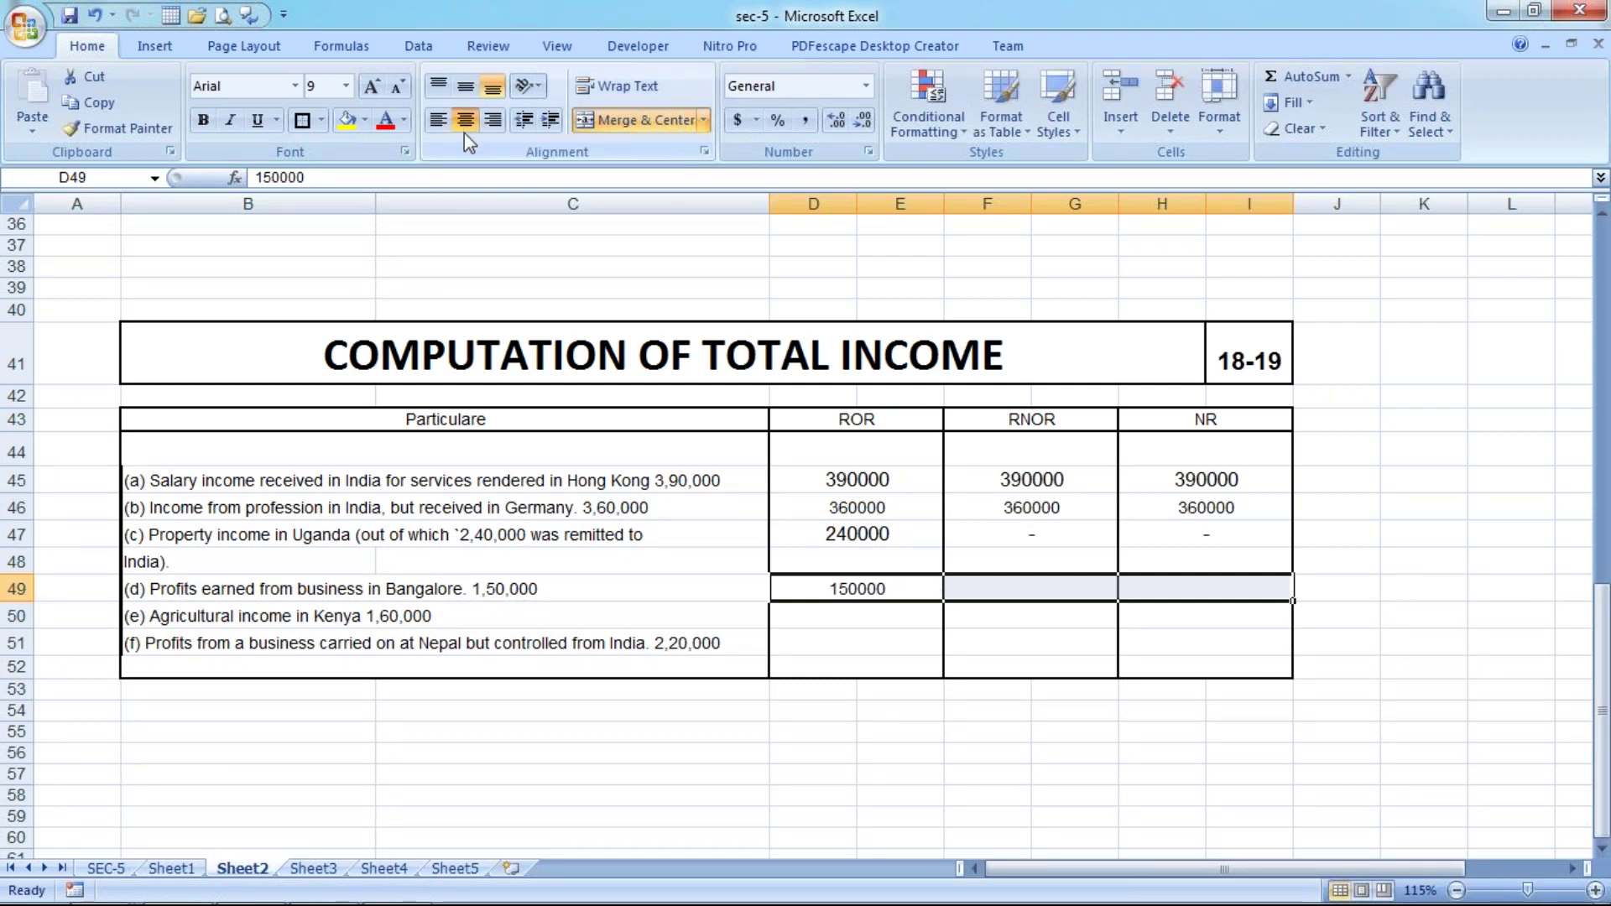
key("ctrl+r")
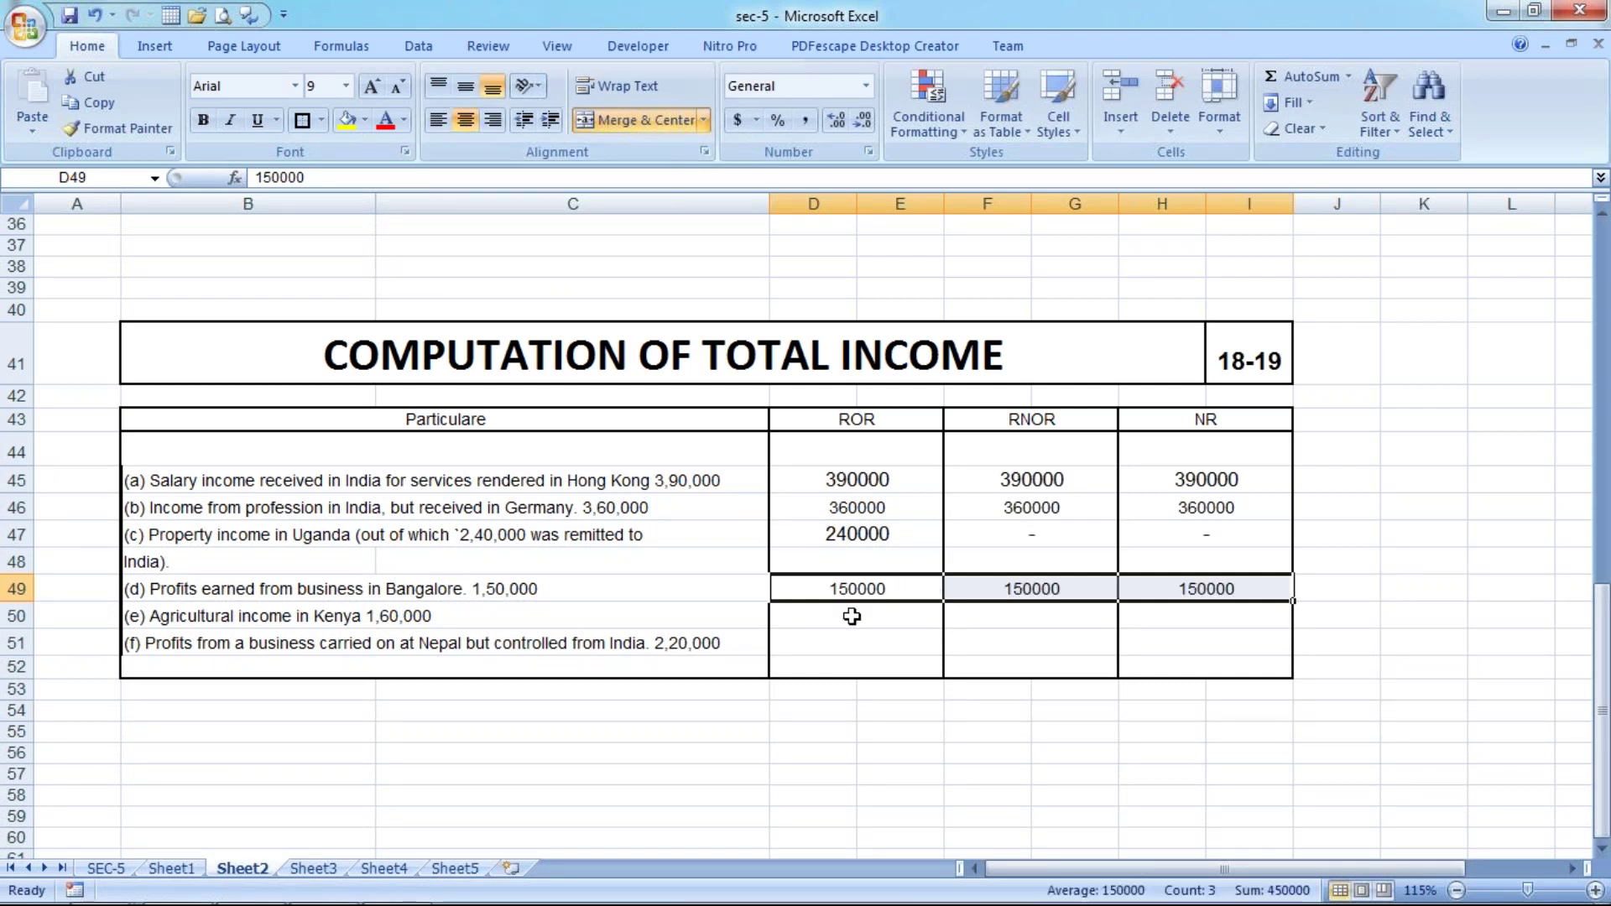
left_click(852, 616)
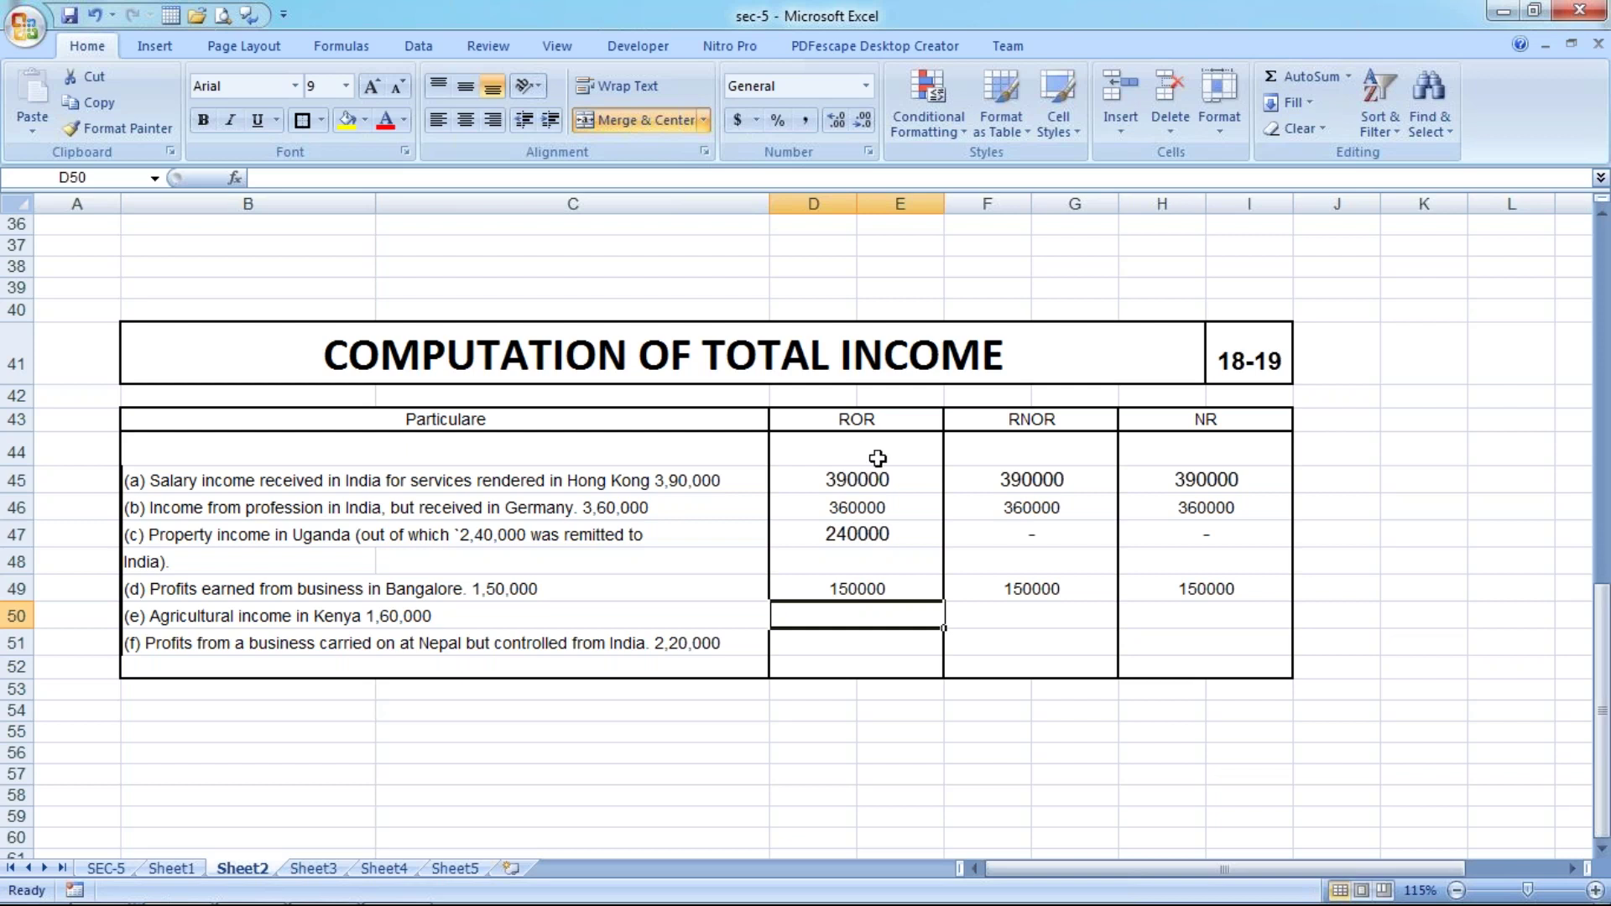
Fill item (e) with a centred 160000 under ROR and dashes under RNOR and NR.
type("160000")
key("Return")
key("Up")
left_click(468, 121)
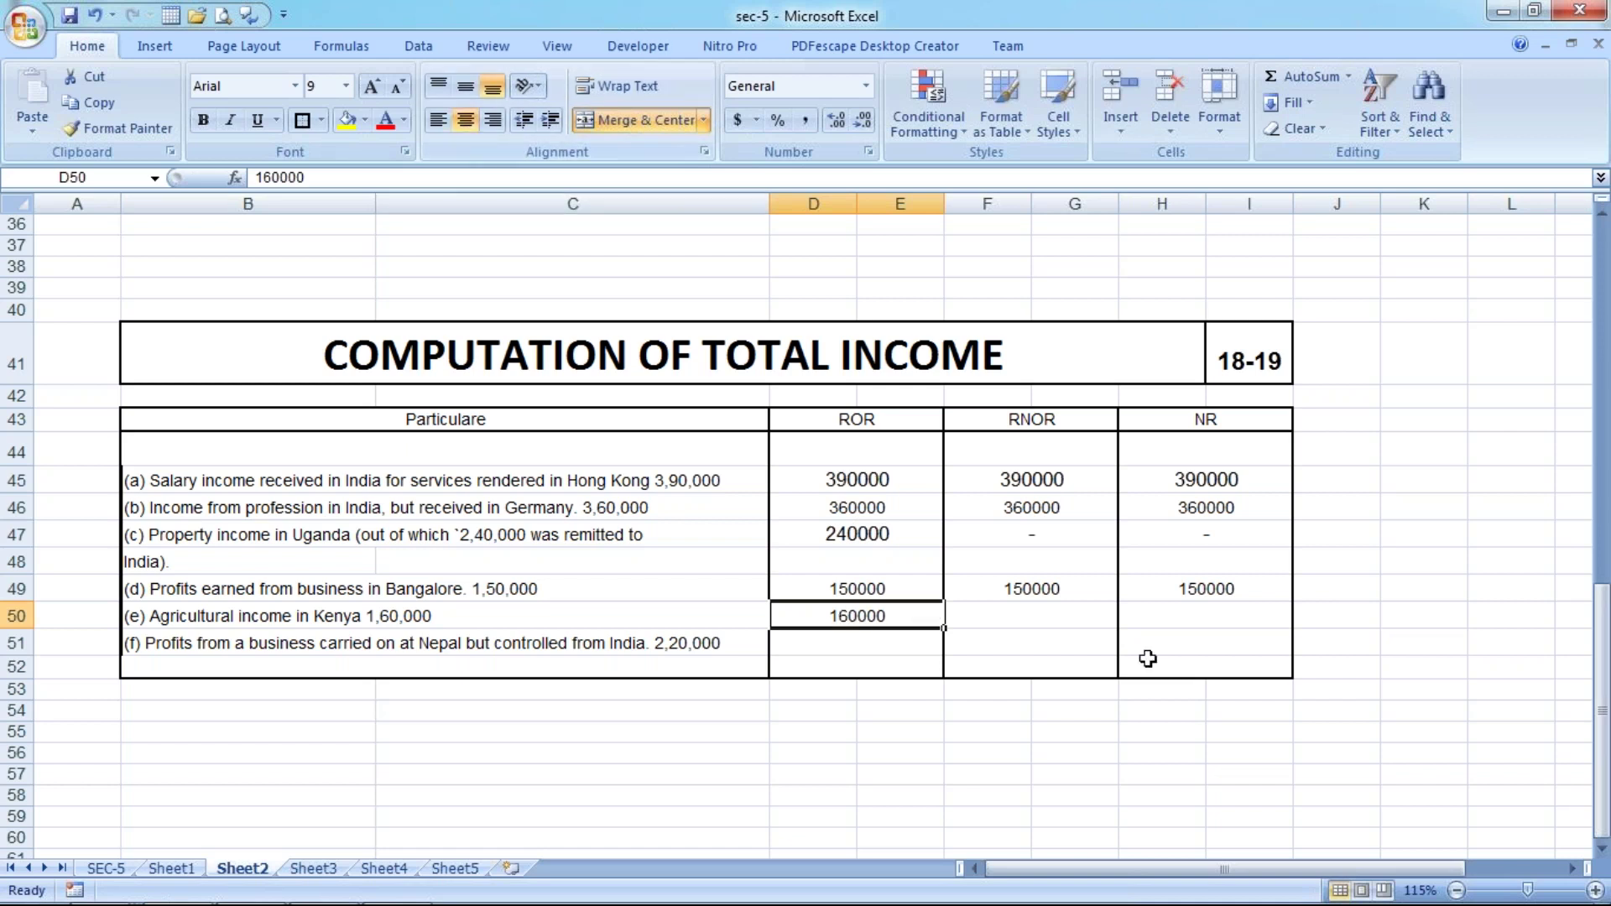
left_click_drag(989, 615, 1217, 615)
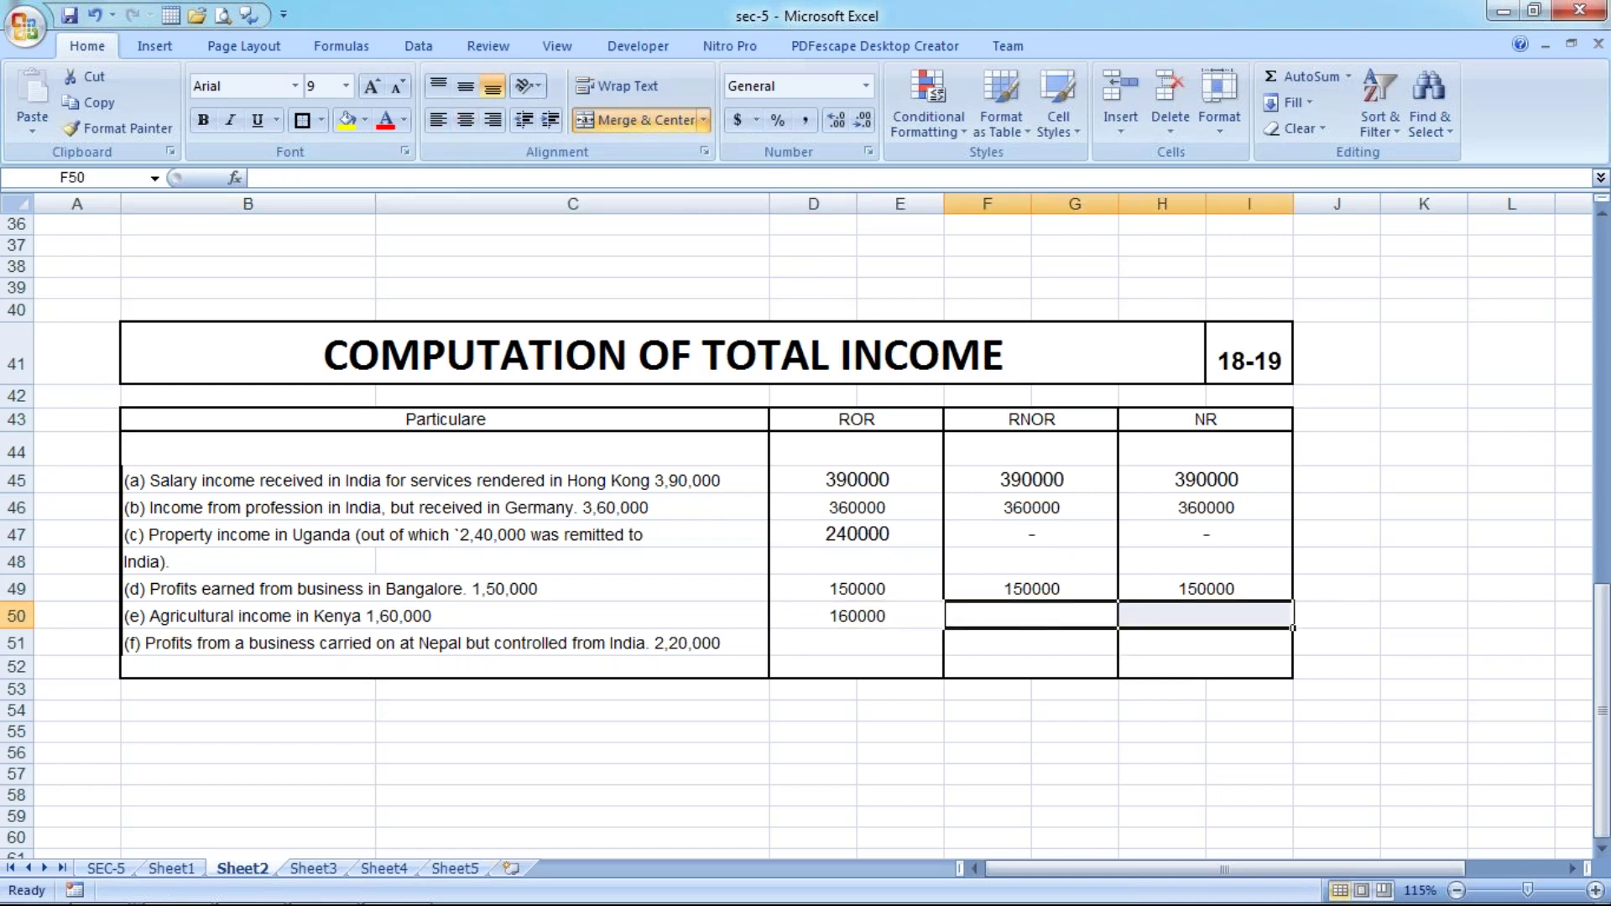
left_click(983, 608)
type("-")
key("Return")
key("Up")
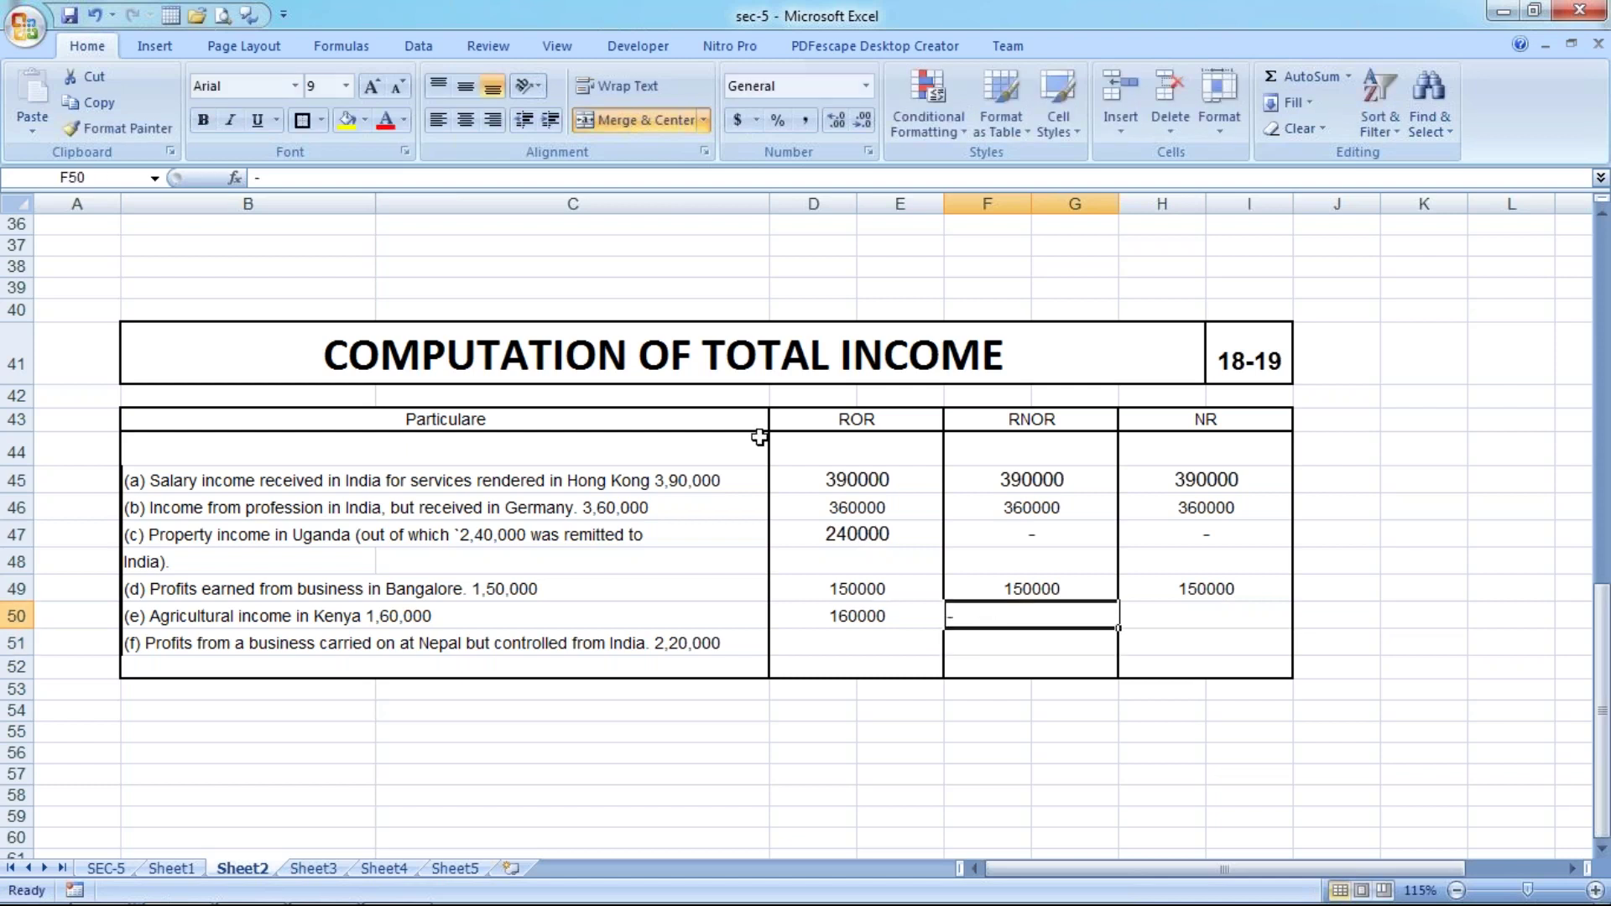
left_click(466, 120)
key("shift+Right")
key("shift+Right")
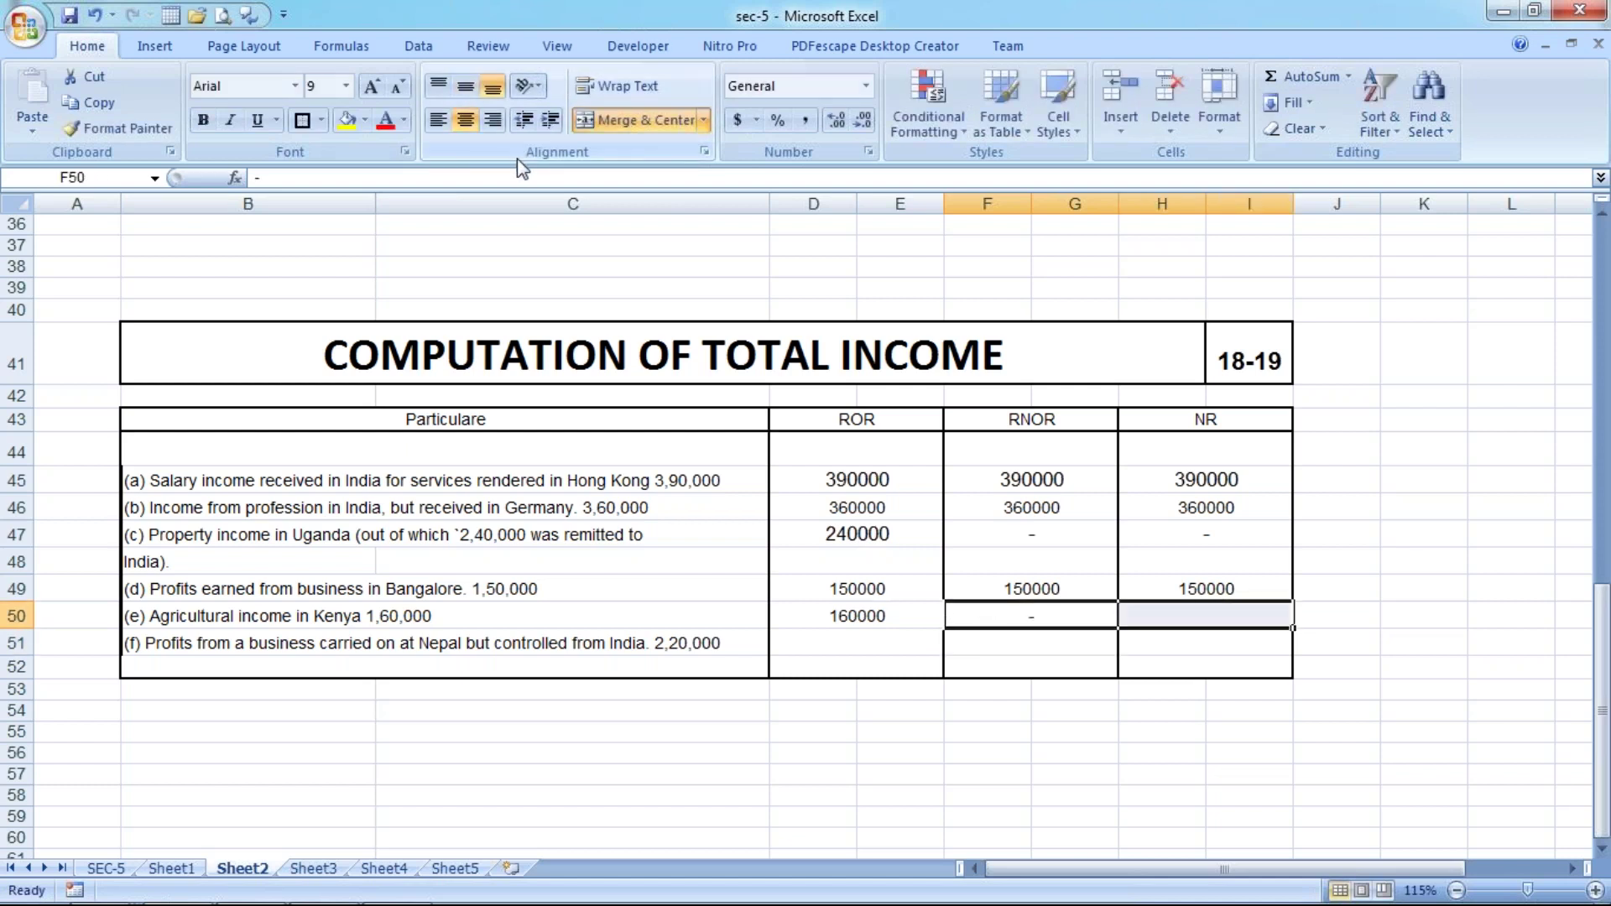
key("ctrl+r")
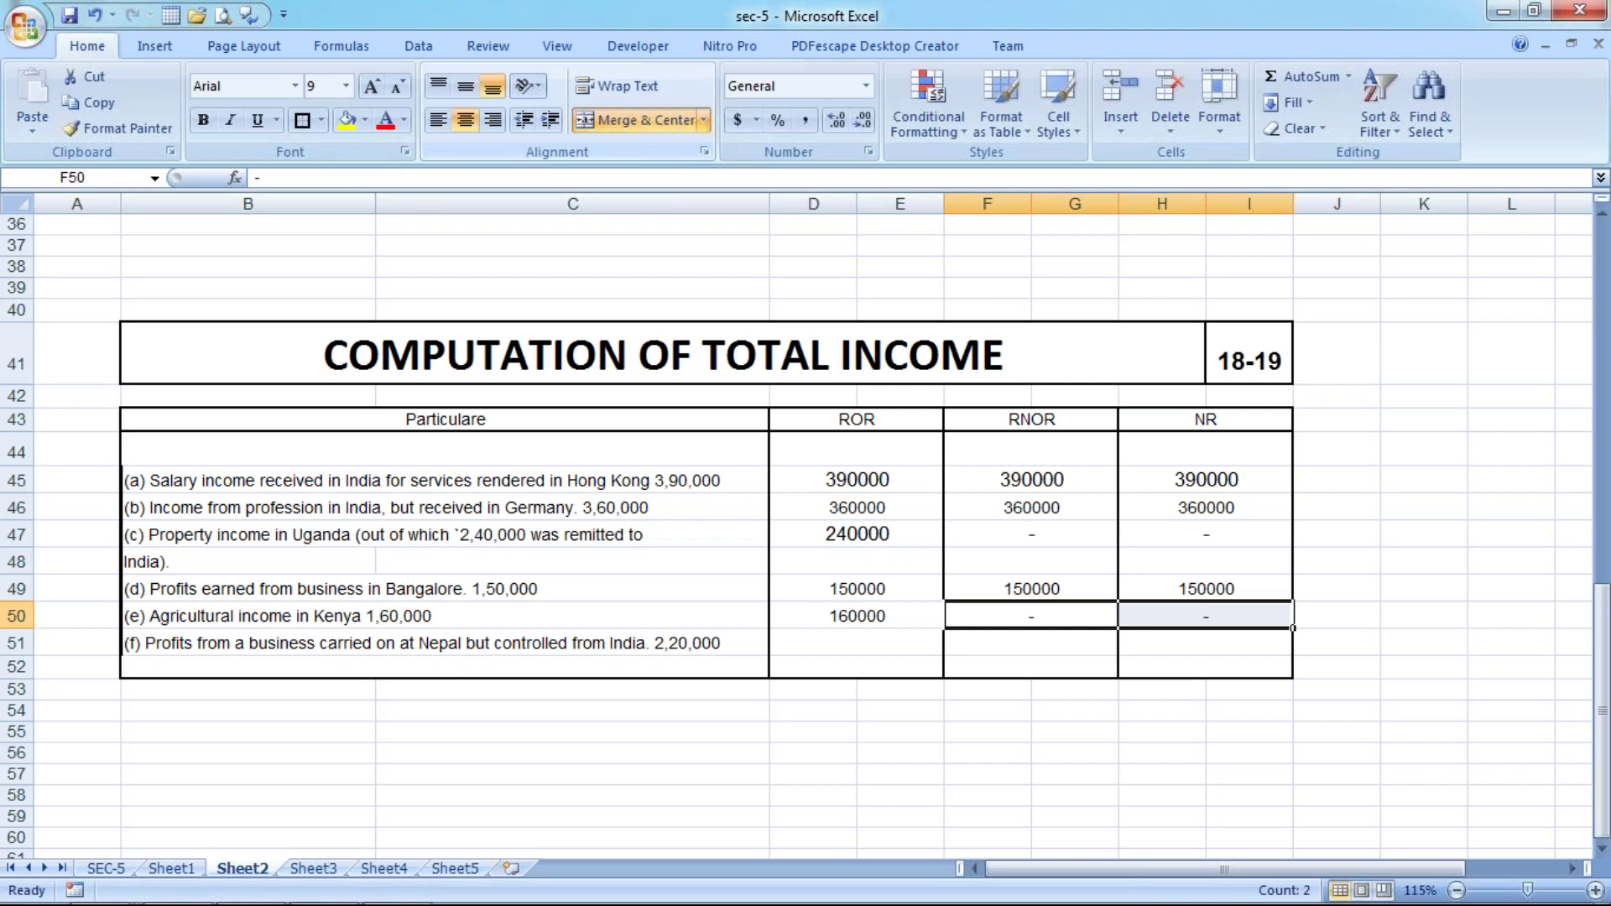
left_click(445, 702)
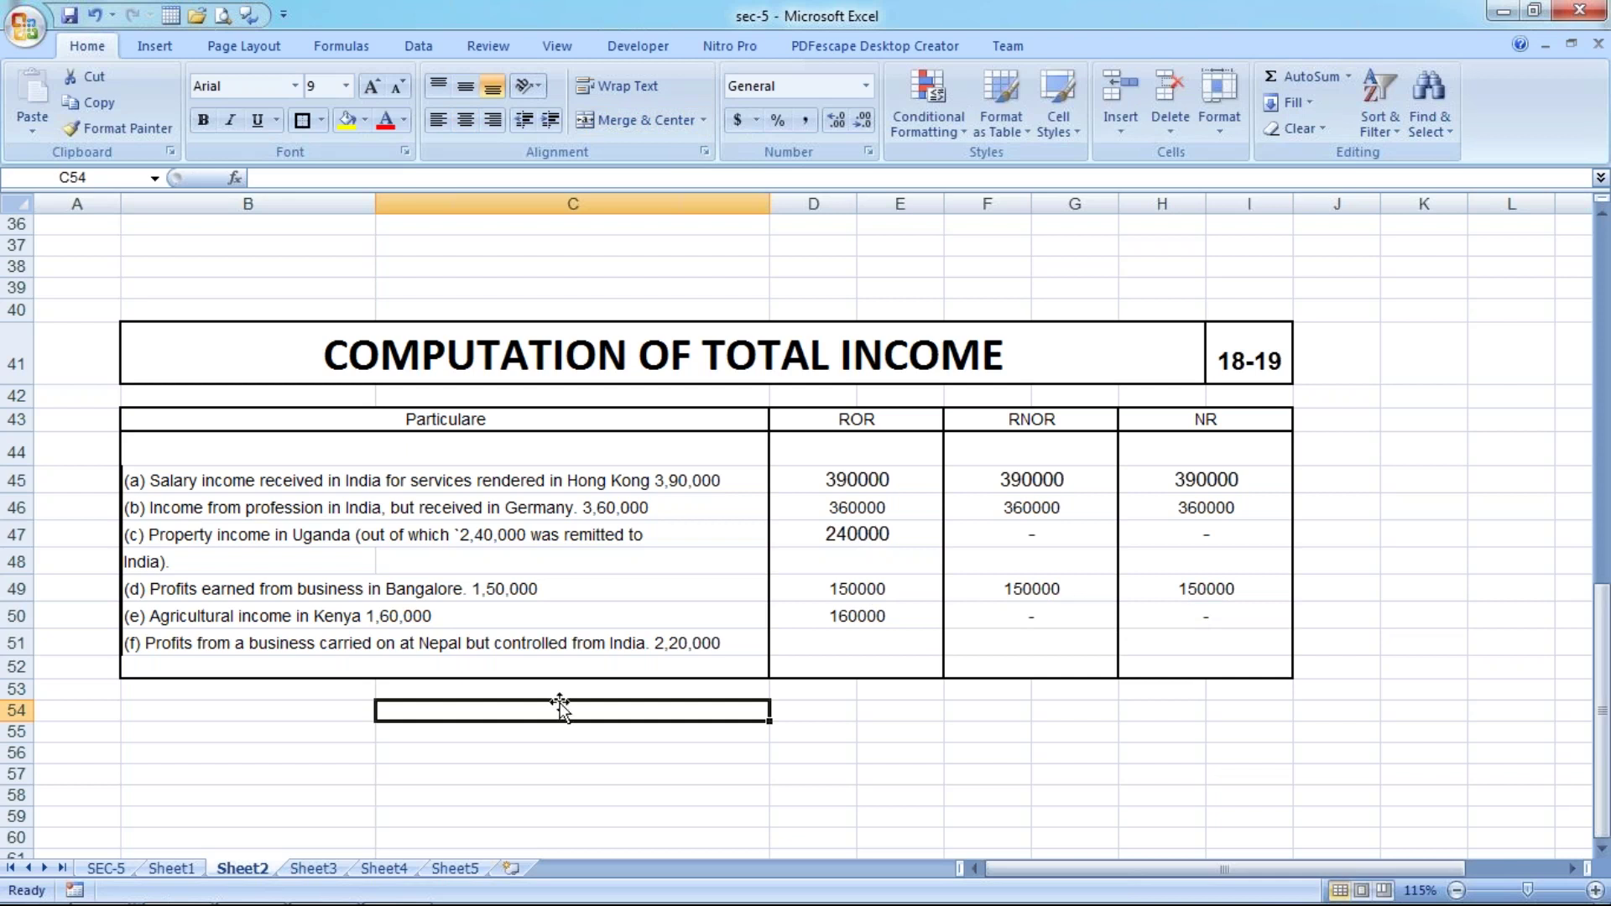
Fill item (f) with 220000 under ROR and RNOR and a dash under NR.
left_click(823, 640)
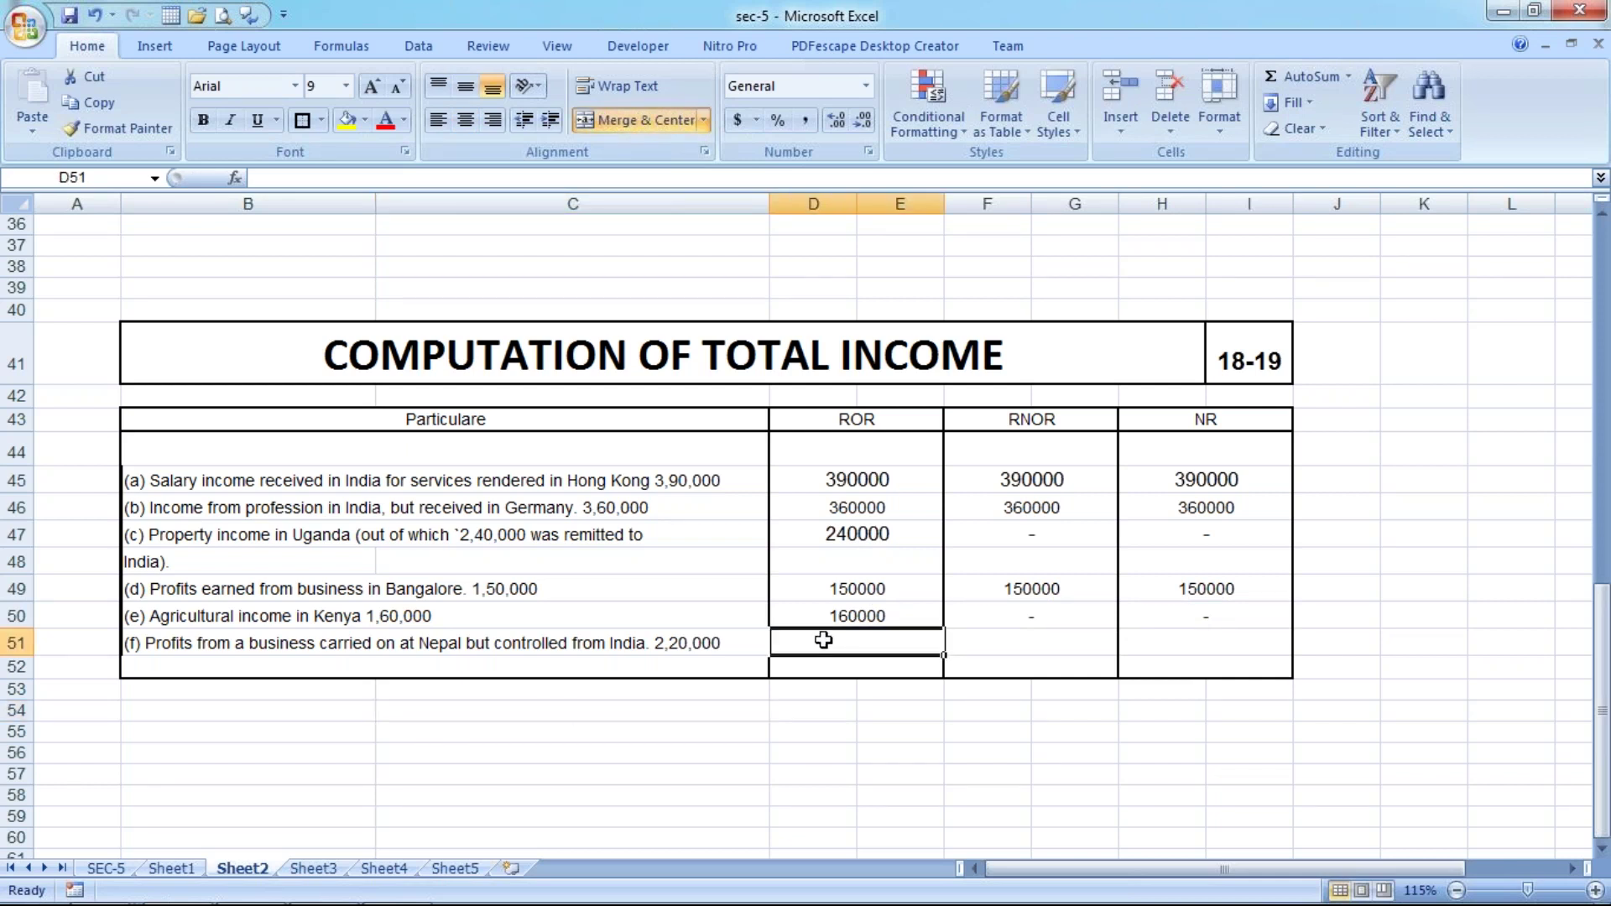
type("2220")
key("BackSpace")
key("BackSpace")
type("0000")
key("ctrl+Return")
left_click(480, 121)
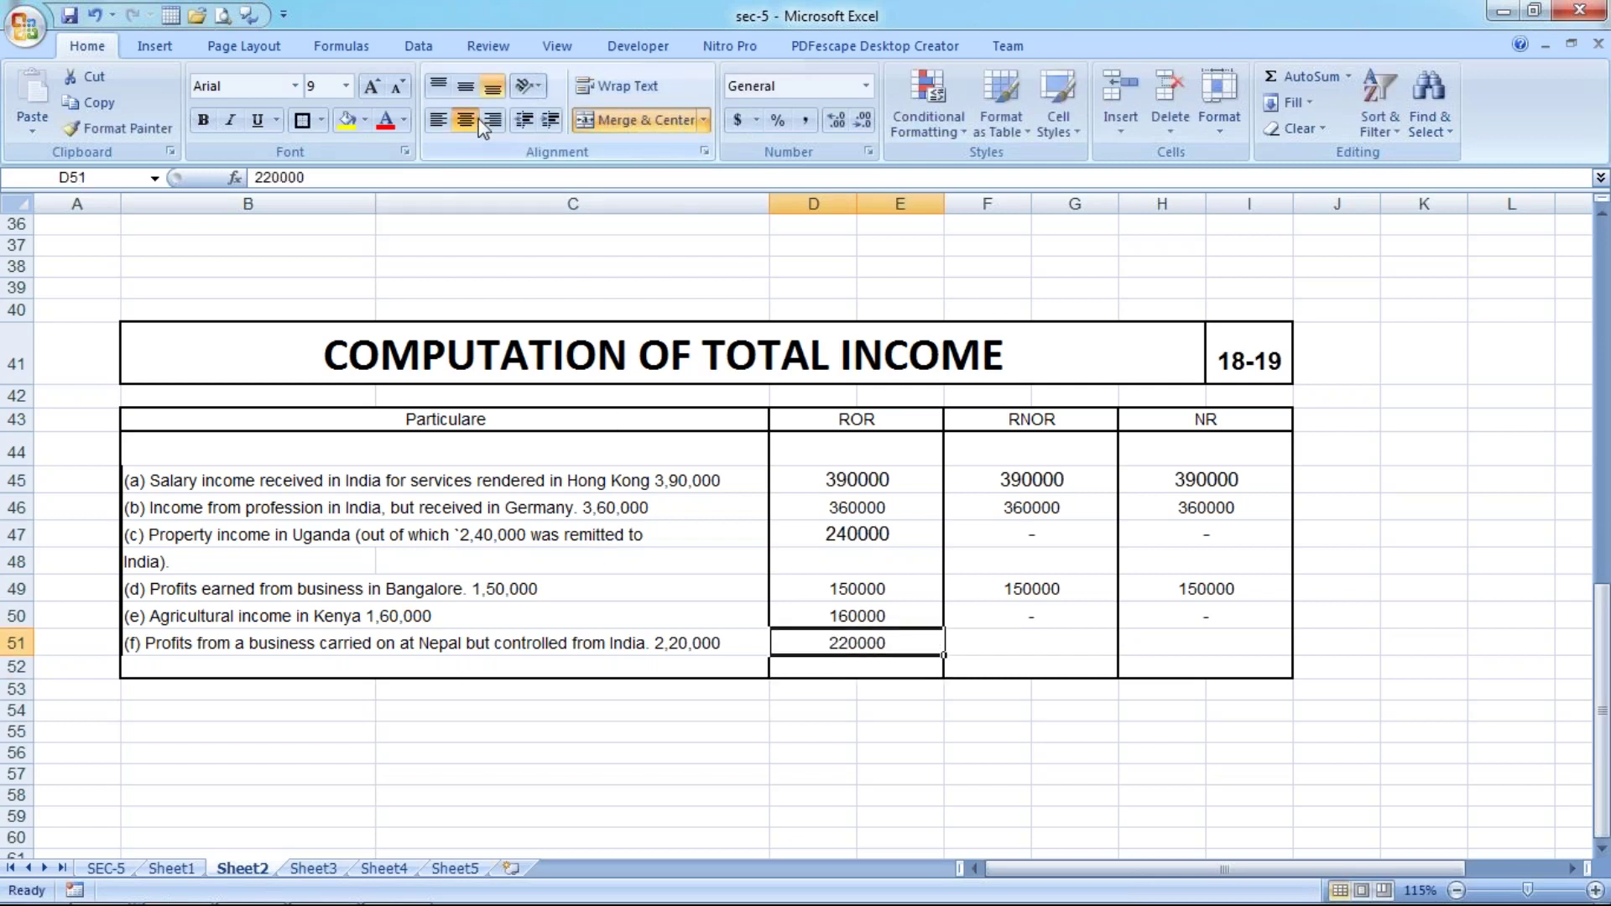
key("shift+Right")
key("ctrl+r")
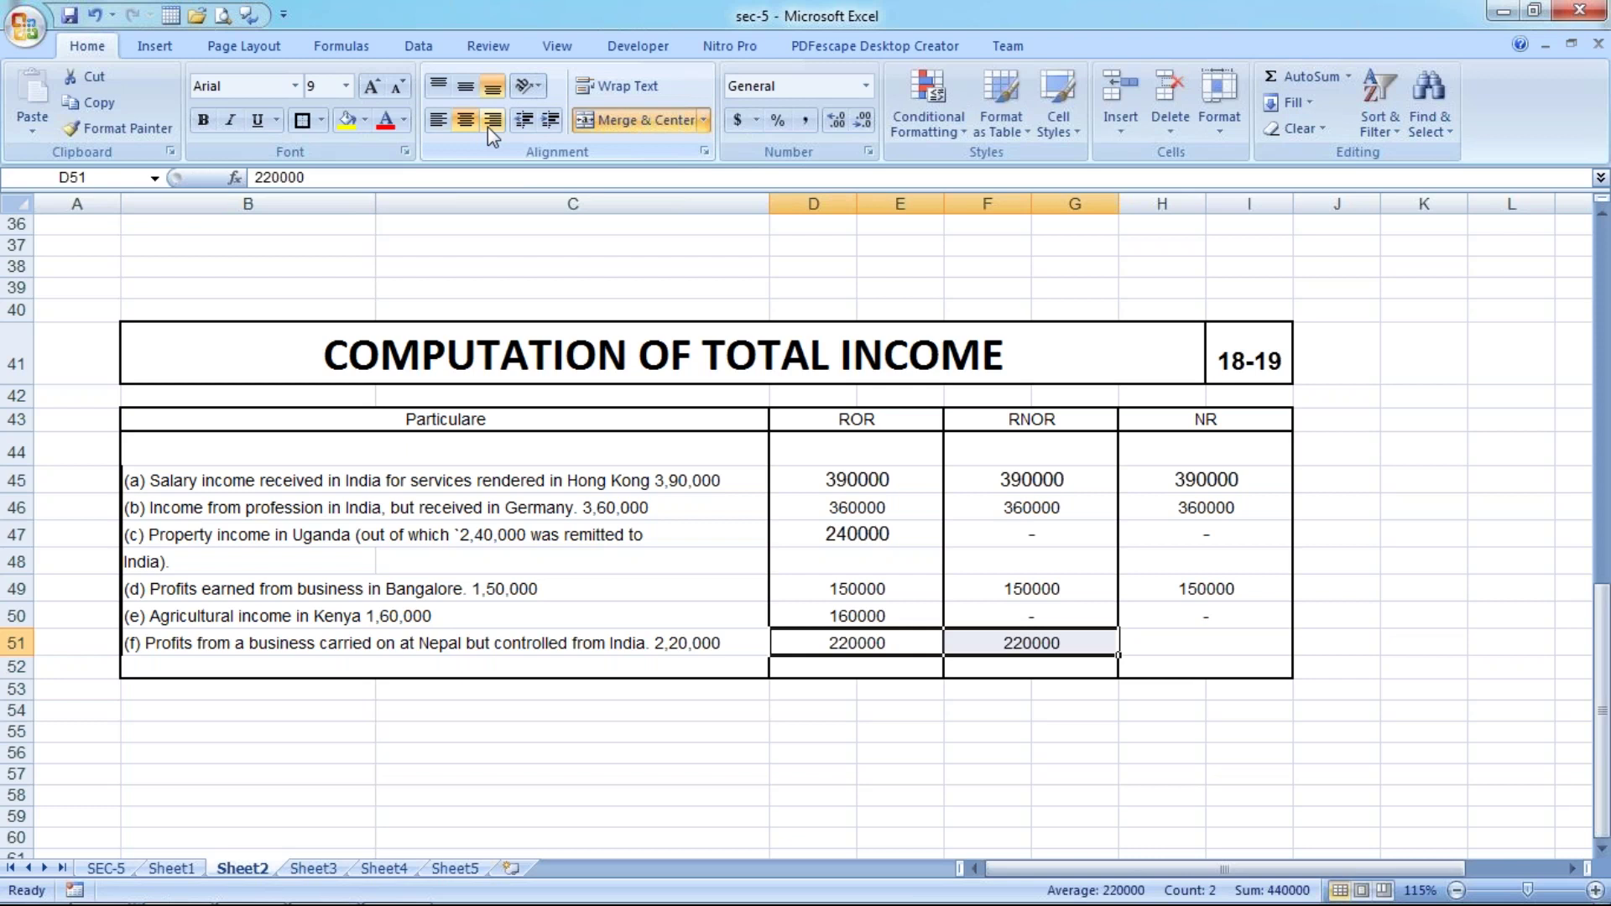
key("Right")
key("Right")
type("-")
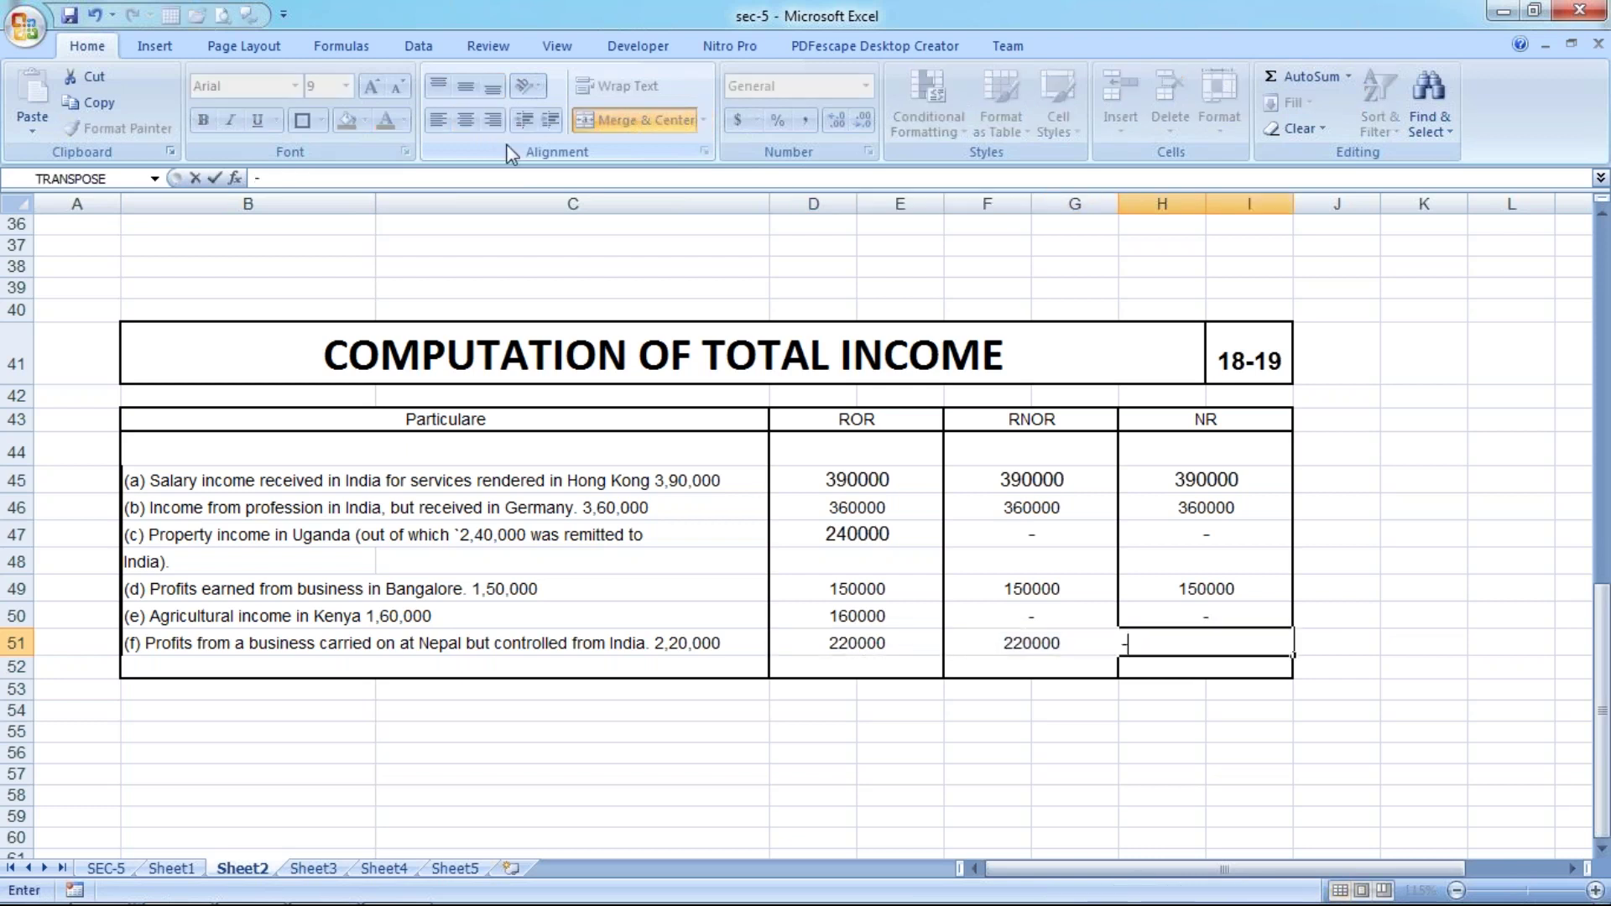
key("Left")
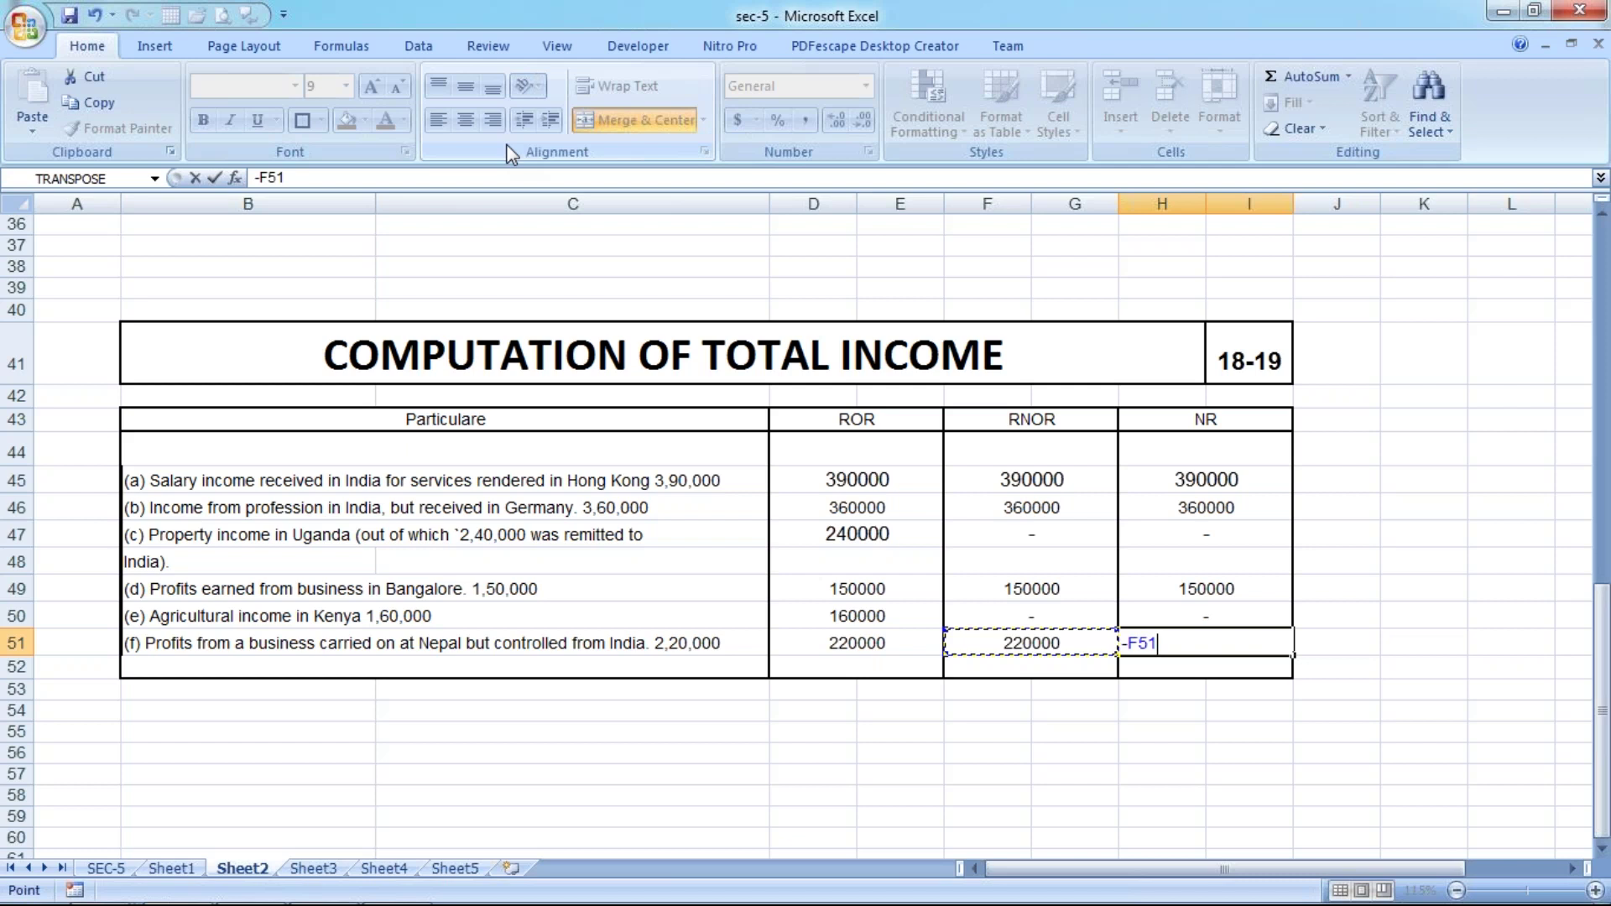
key("Return")
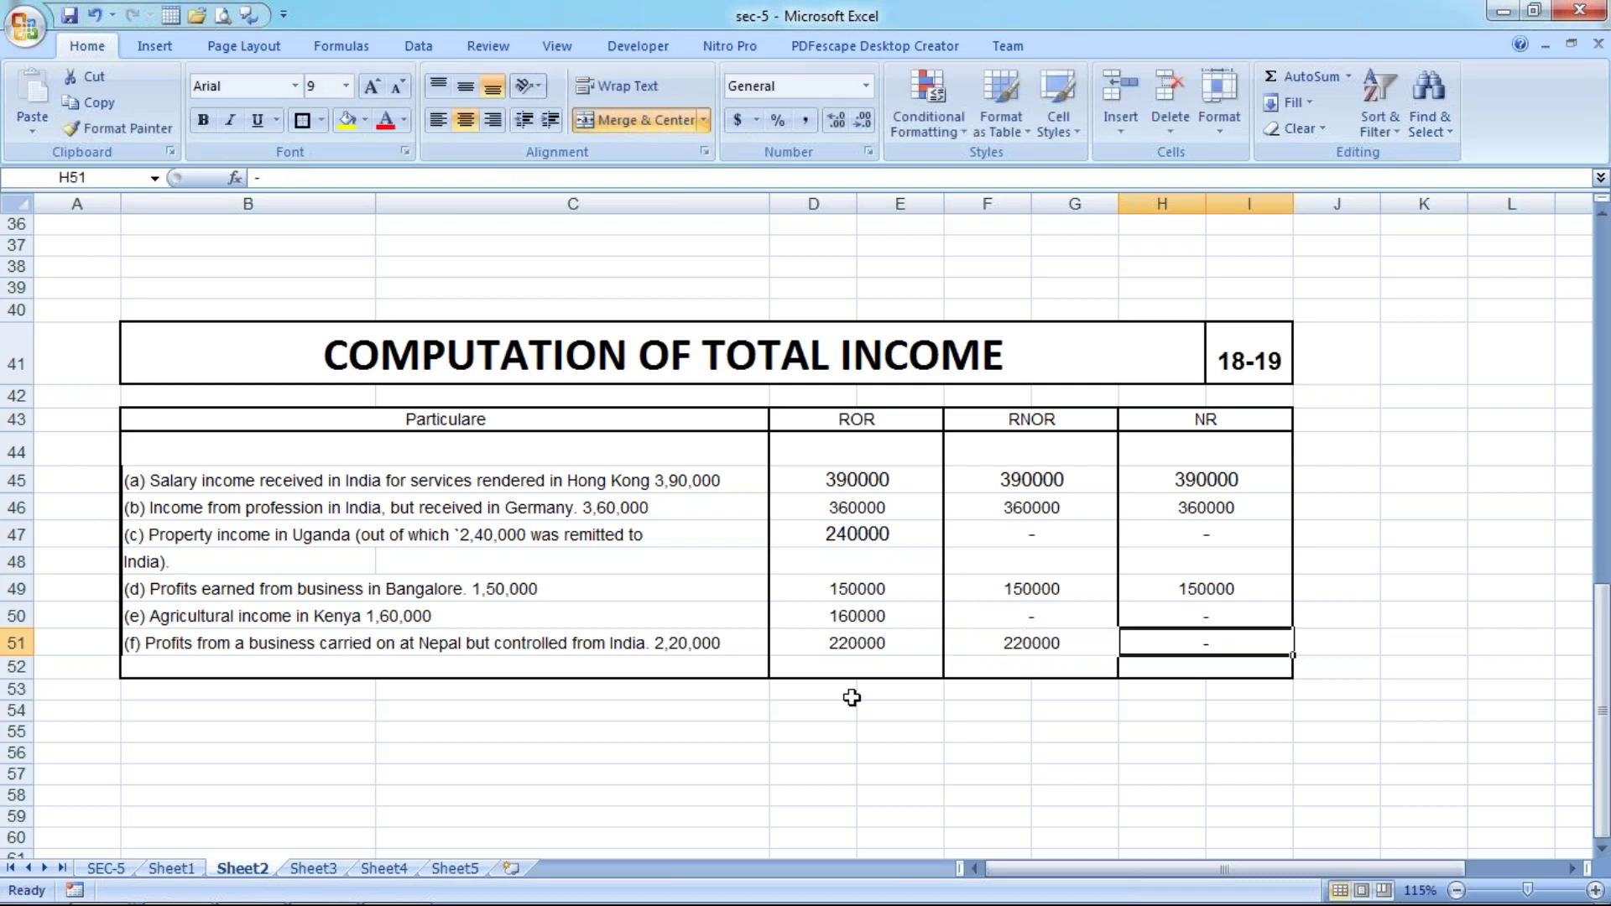
left_click_drag(852, 694, 855, 714)
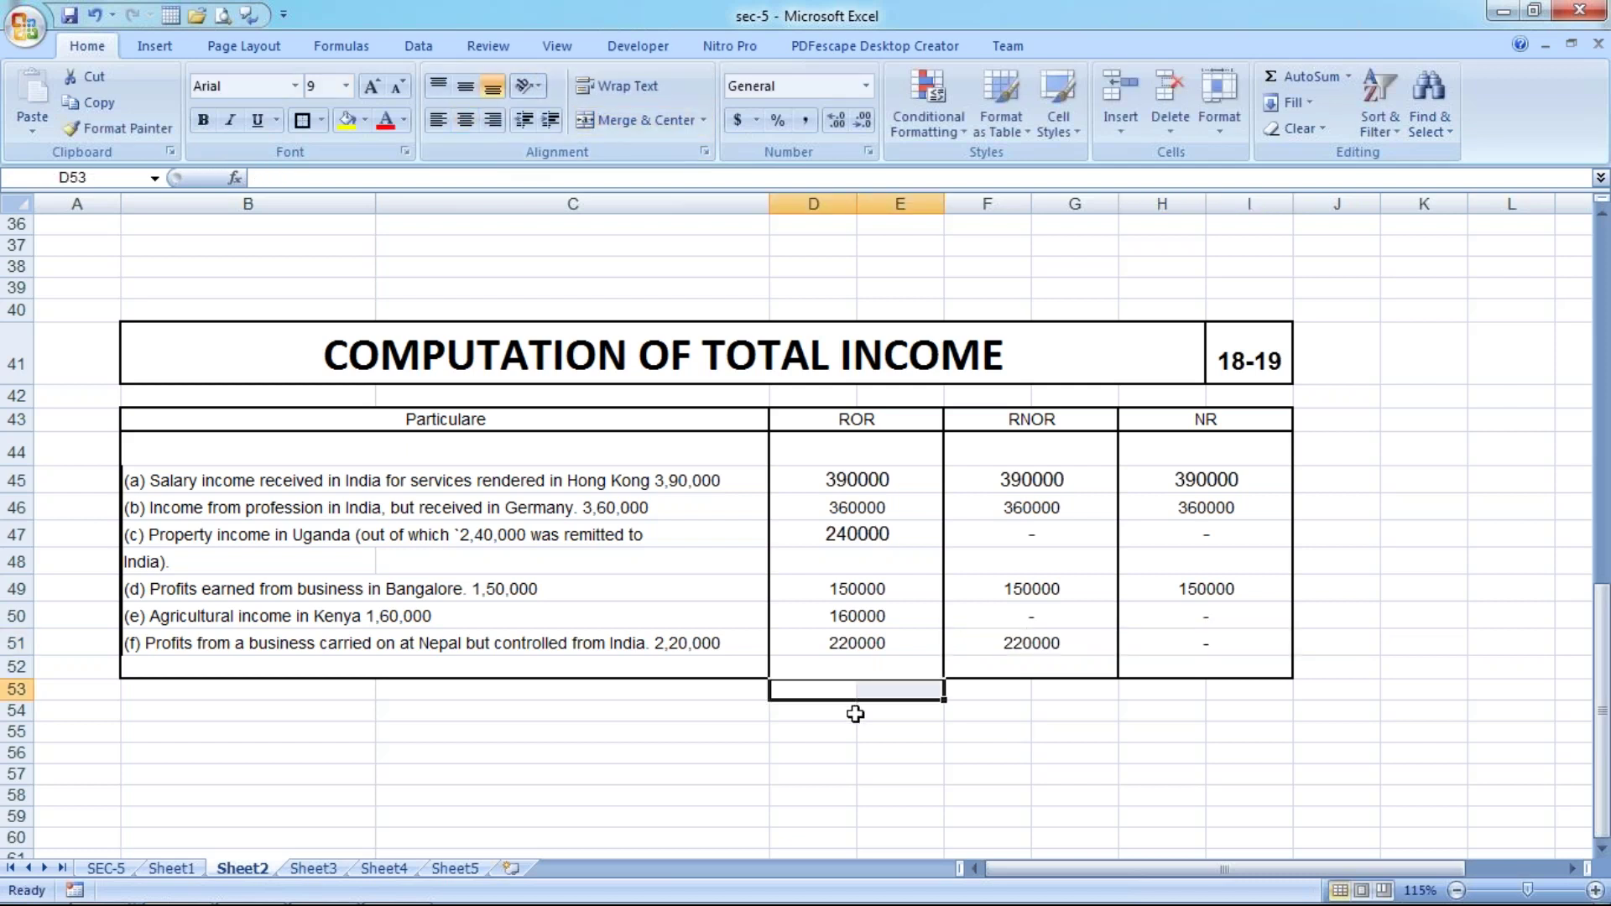
Sum each column in row 53 (1520000, 1120000, 900000) and label it 'Total Income'.
left_click(644, 118)
type("=SUM(")
left_click_drag(856, 667, 856, 480)
key("Return")
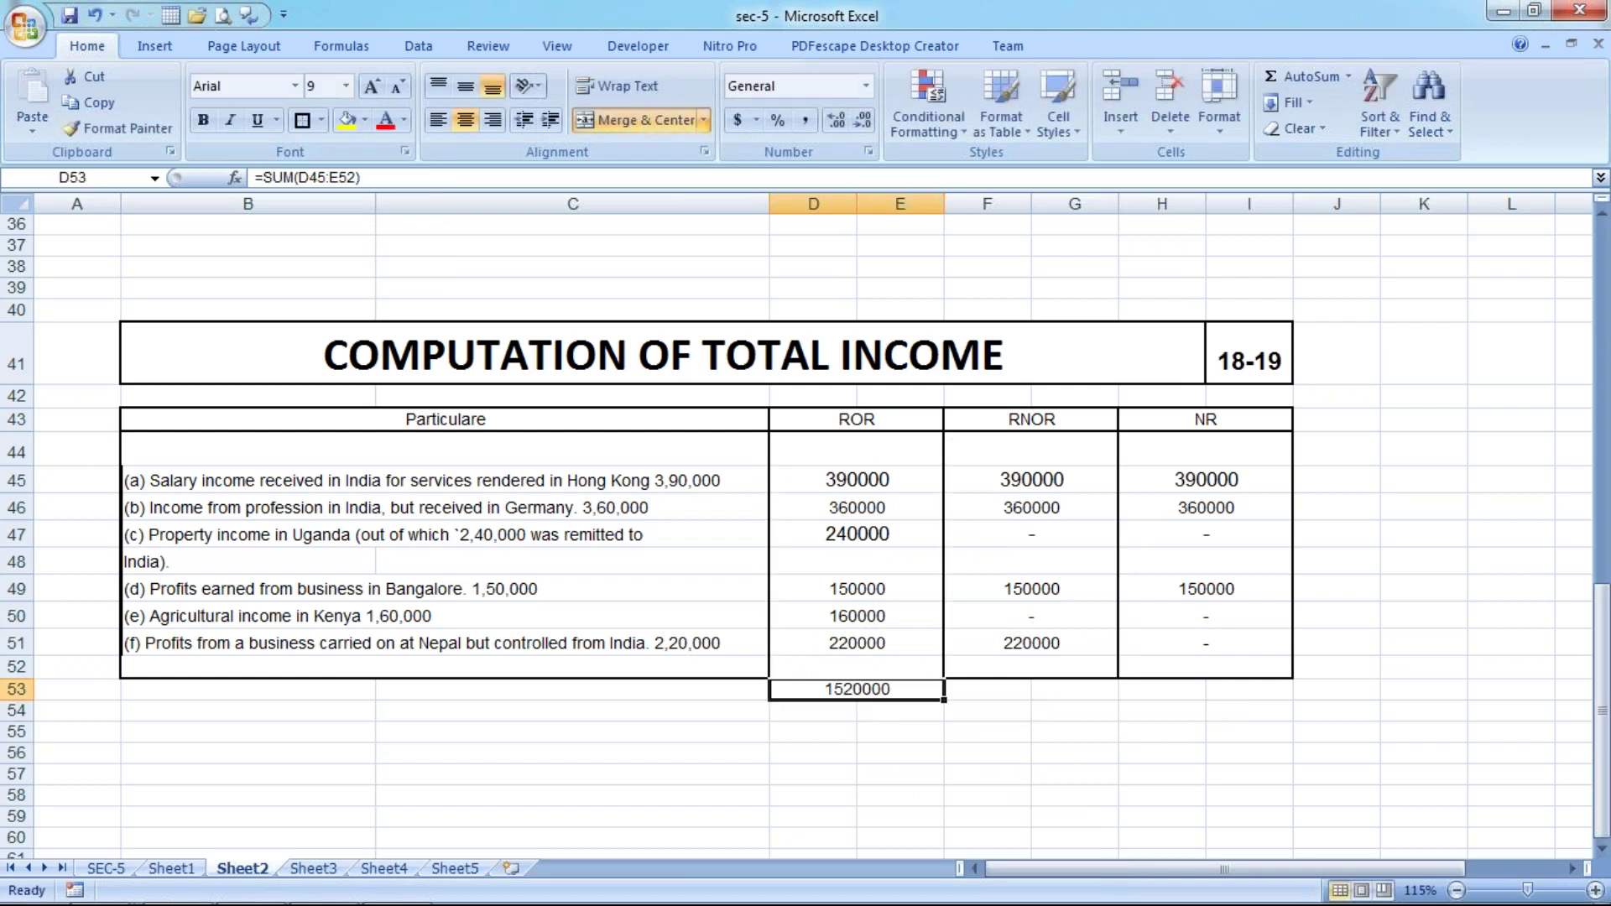
left_click_drag(944, 700, 1291, 696)
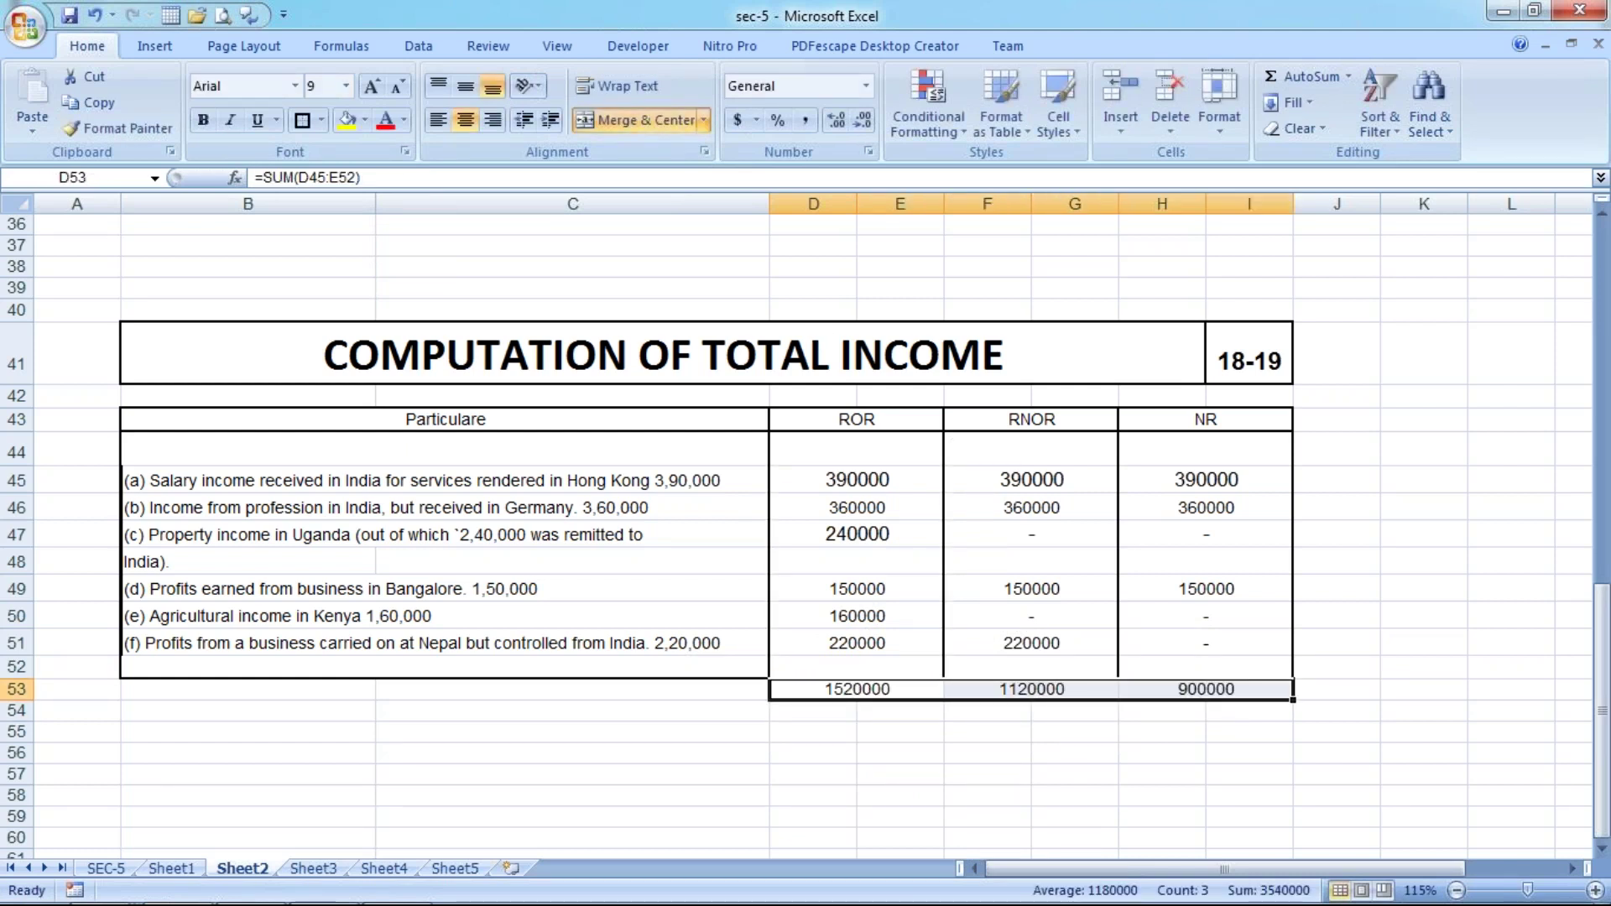
left_click(572, 689)
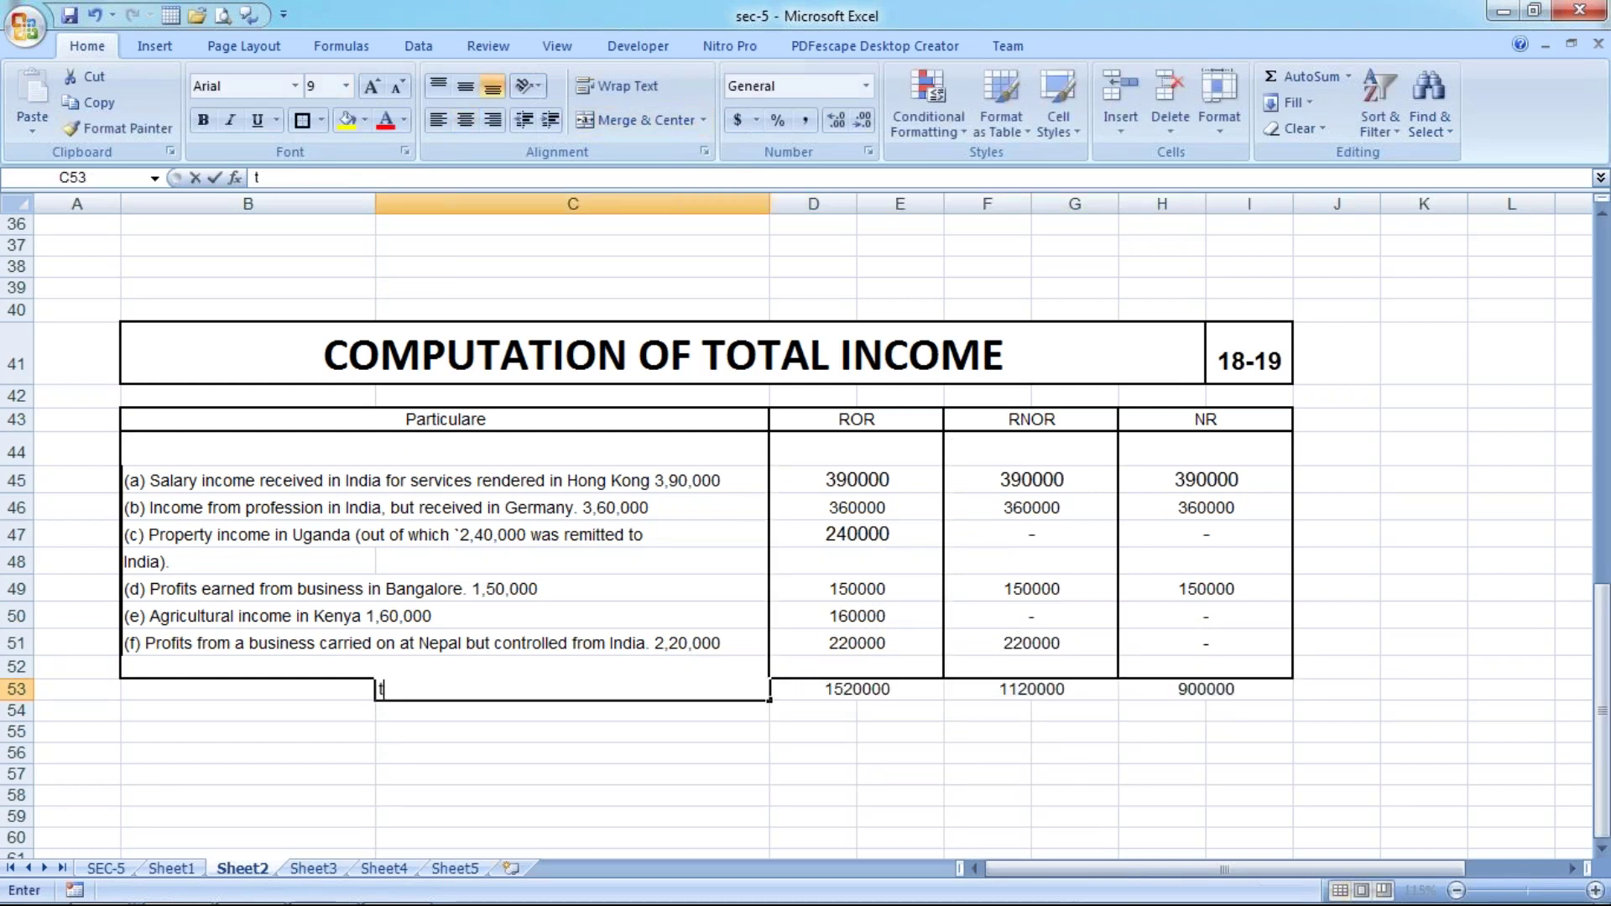
type("Total Income")
key("Return")
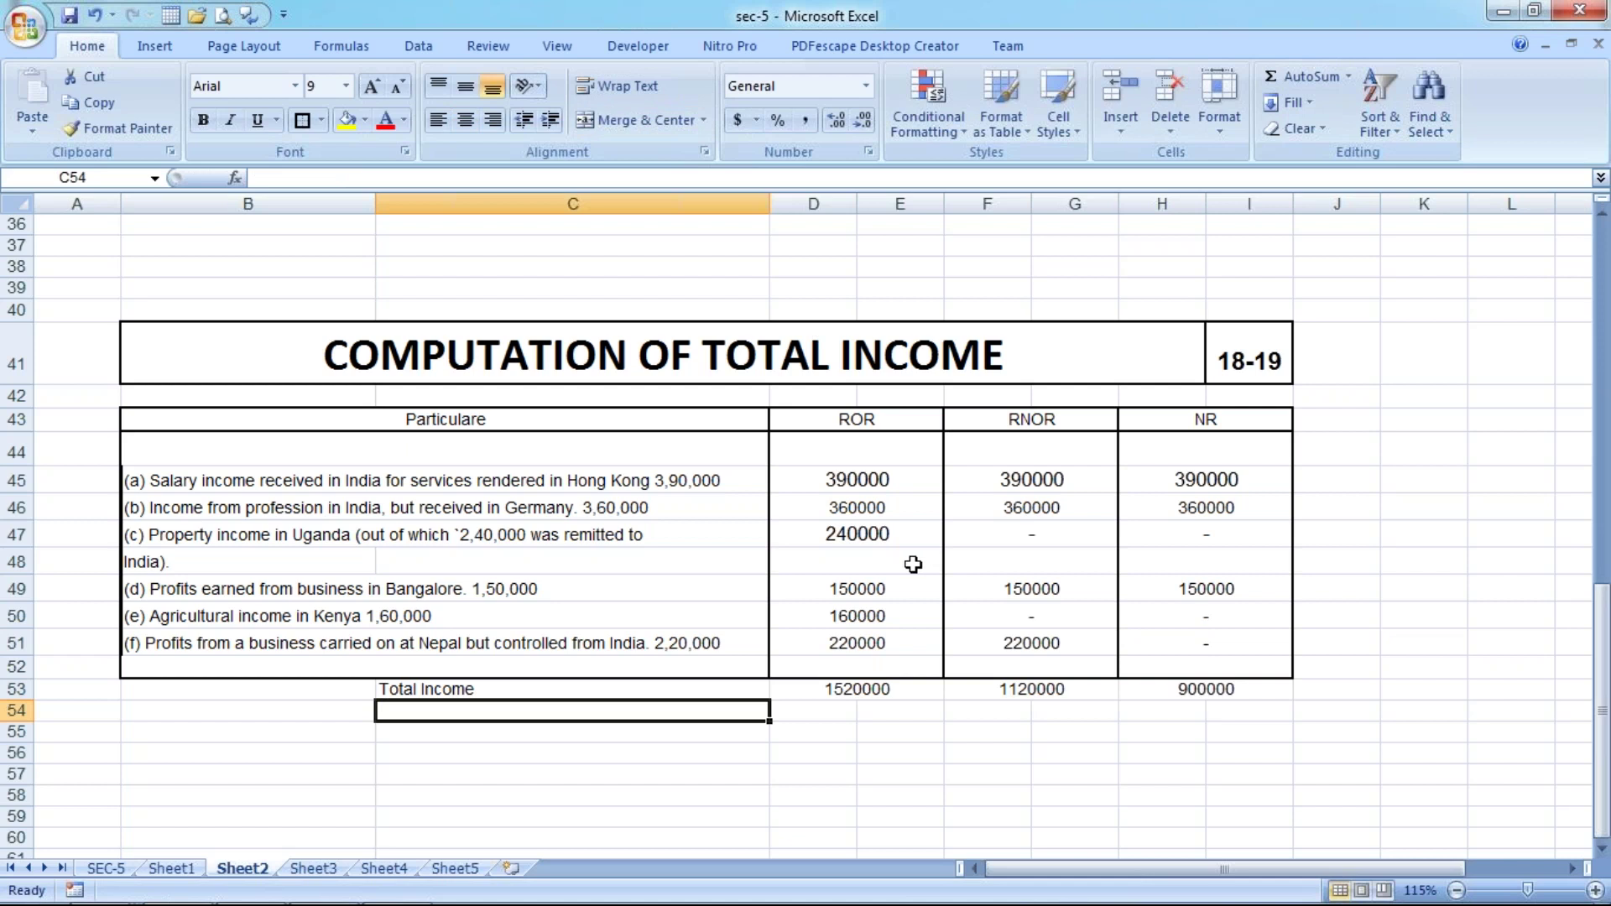
On Sheet3, scroll to the income table and delete the Scope of Total Income title.
left_click(313, 869)
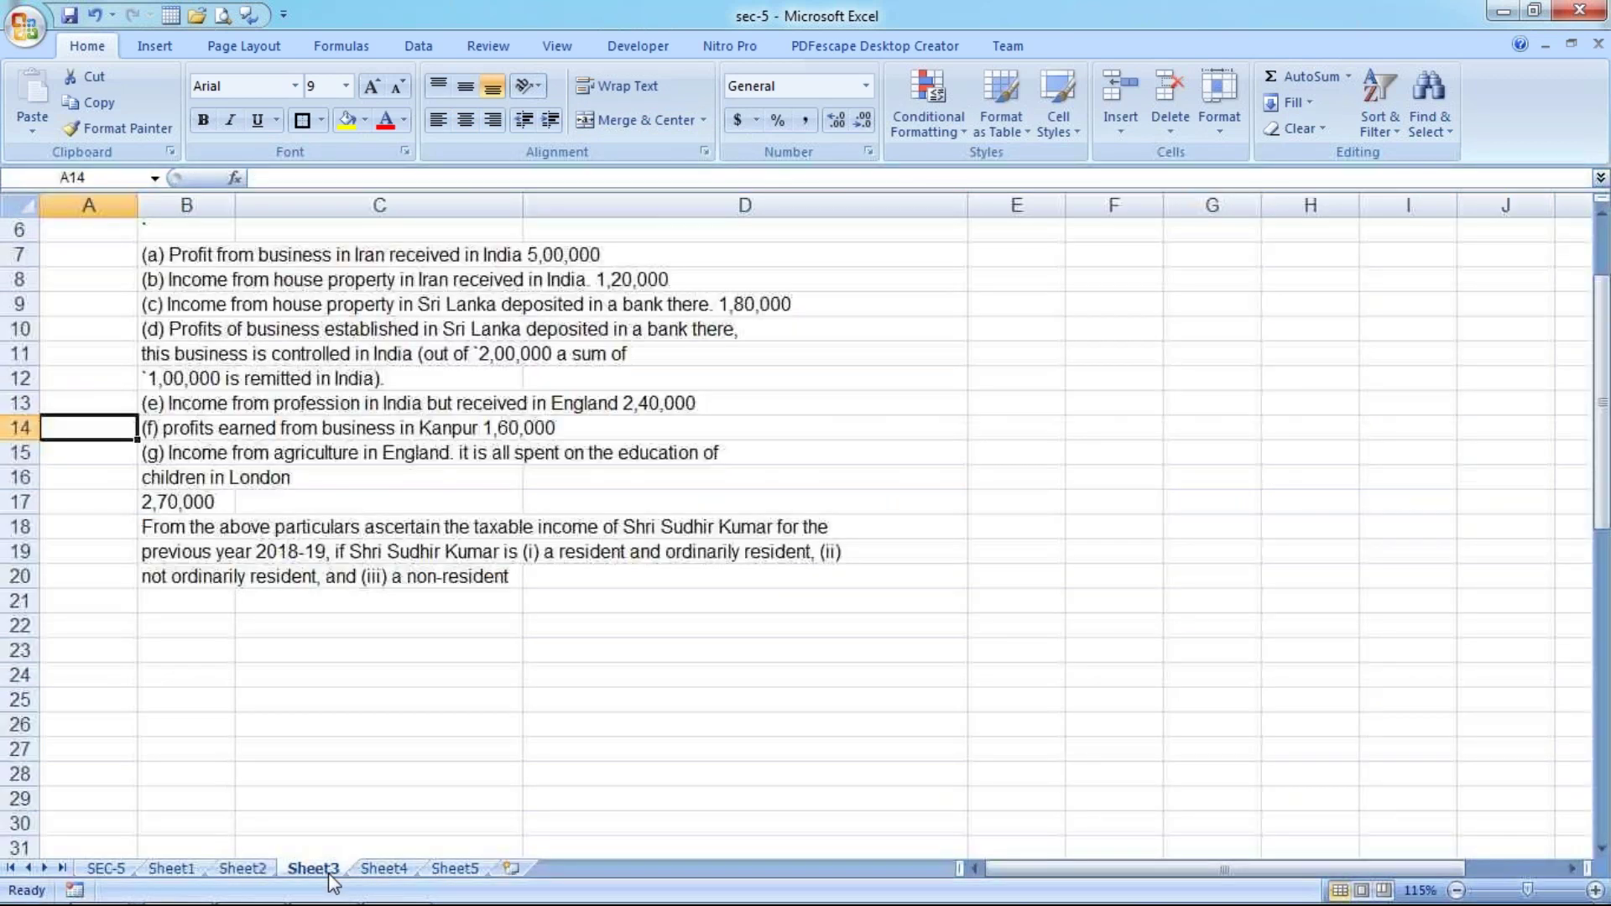
scroll(668, 466, "up", 1)
scroll(668, 467, "up", 2)
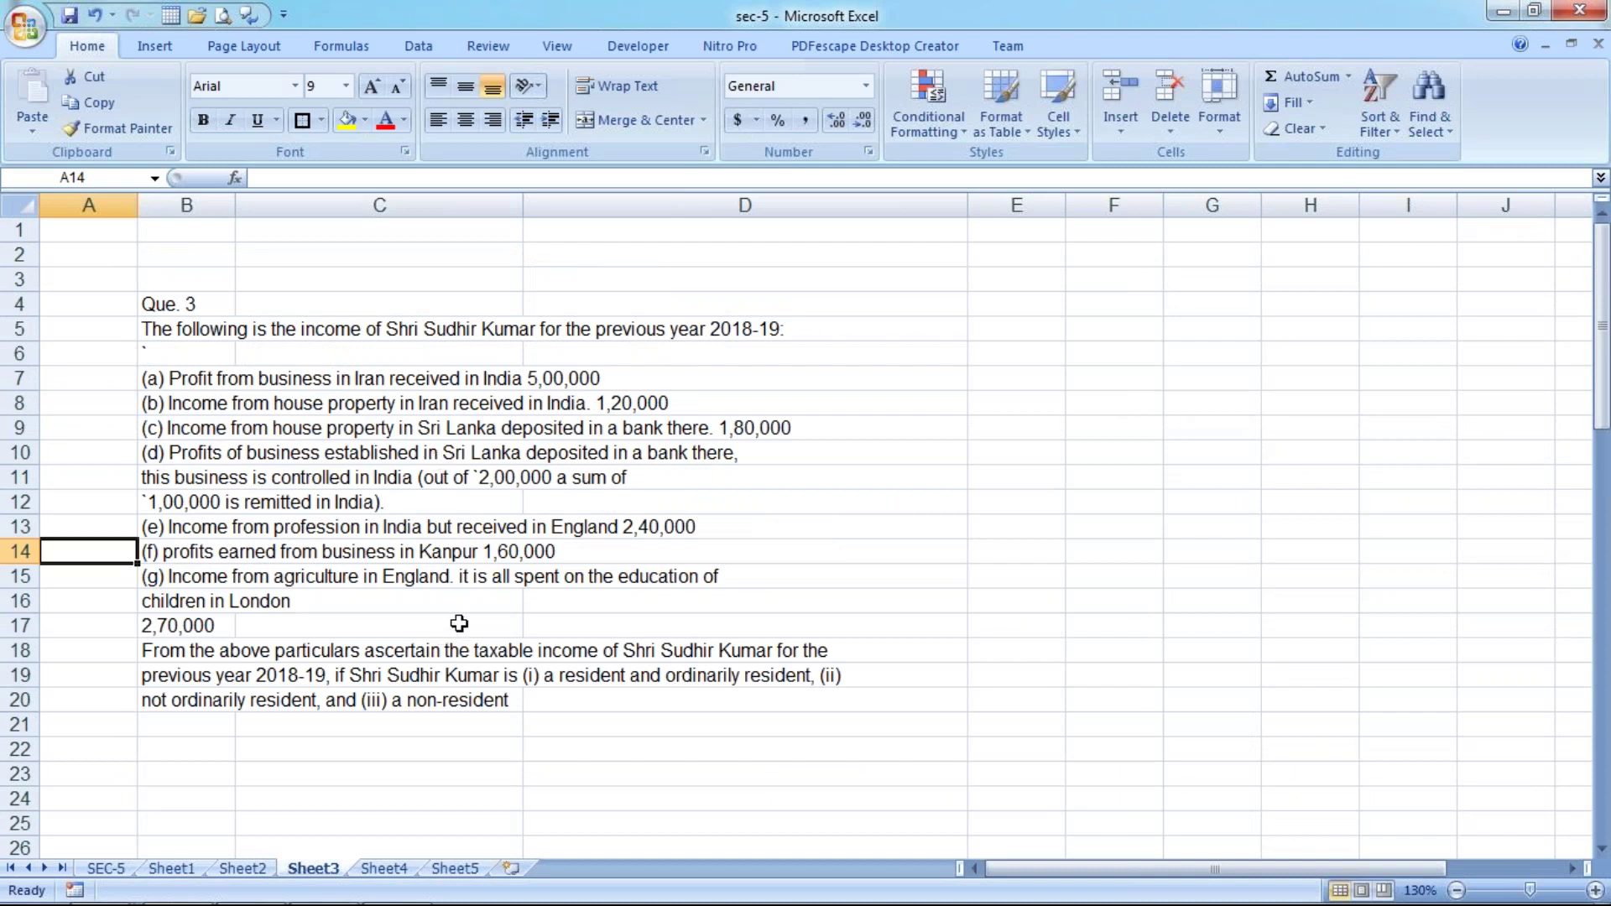
scroll(459, 623, "down", 8)
scroll(466, 630, "down", 3)
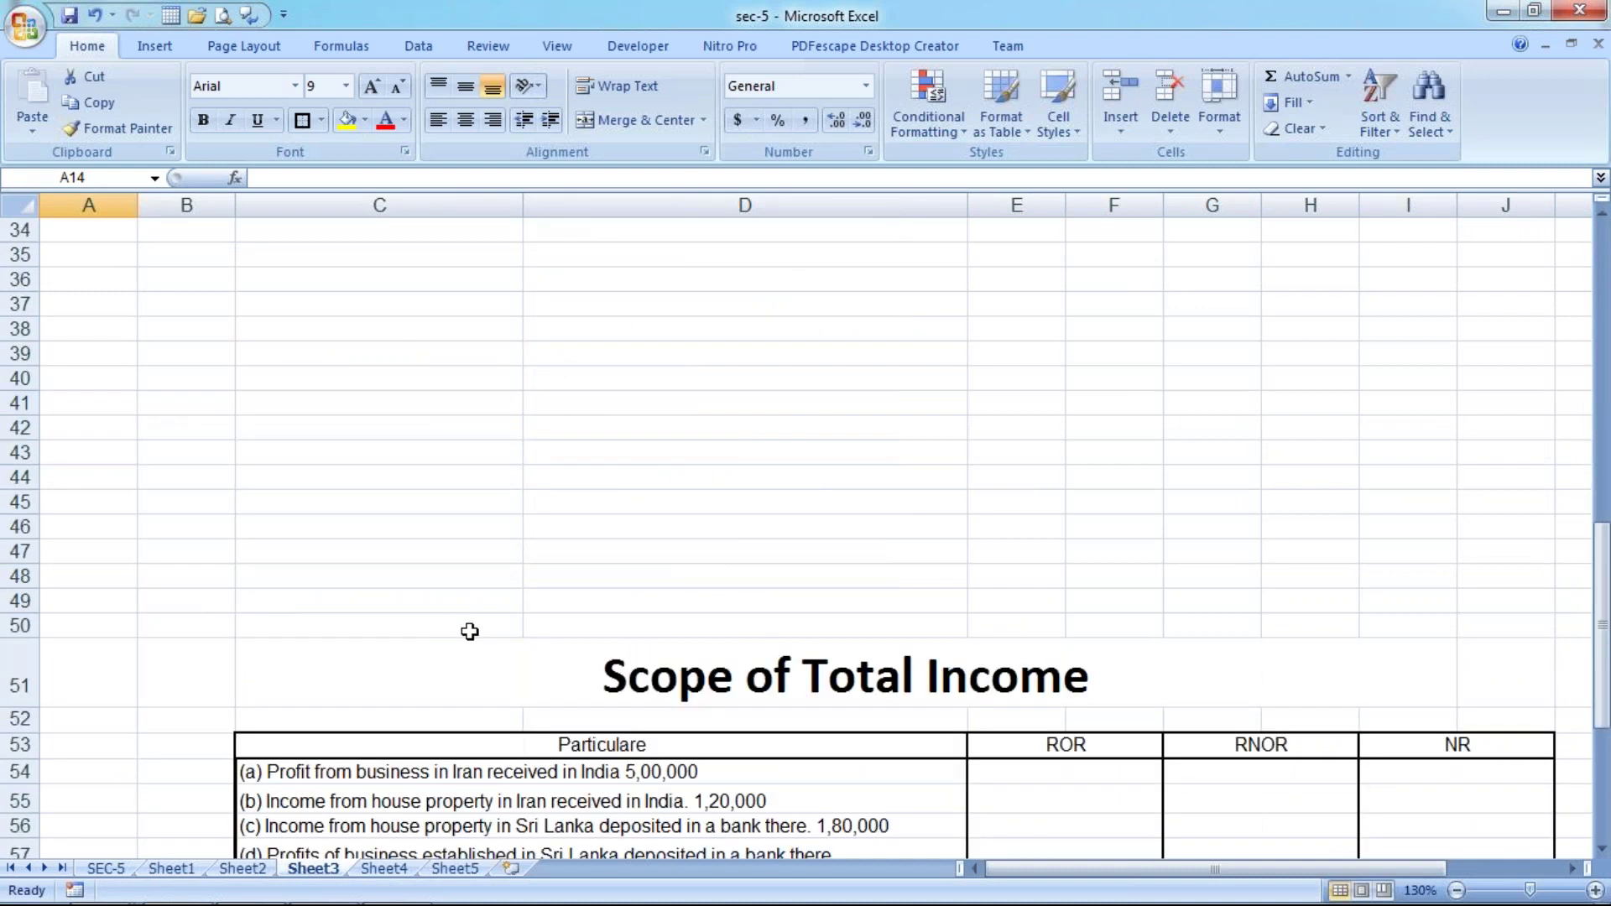
scroll(466, 630, "down", 3)
left_click(635, 448)
key("Delete")
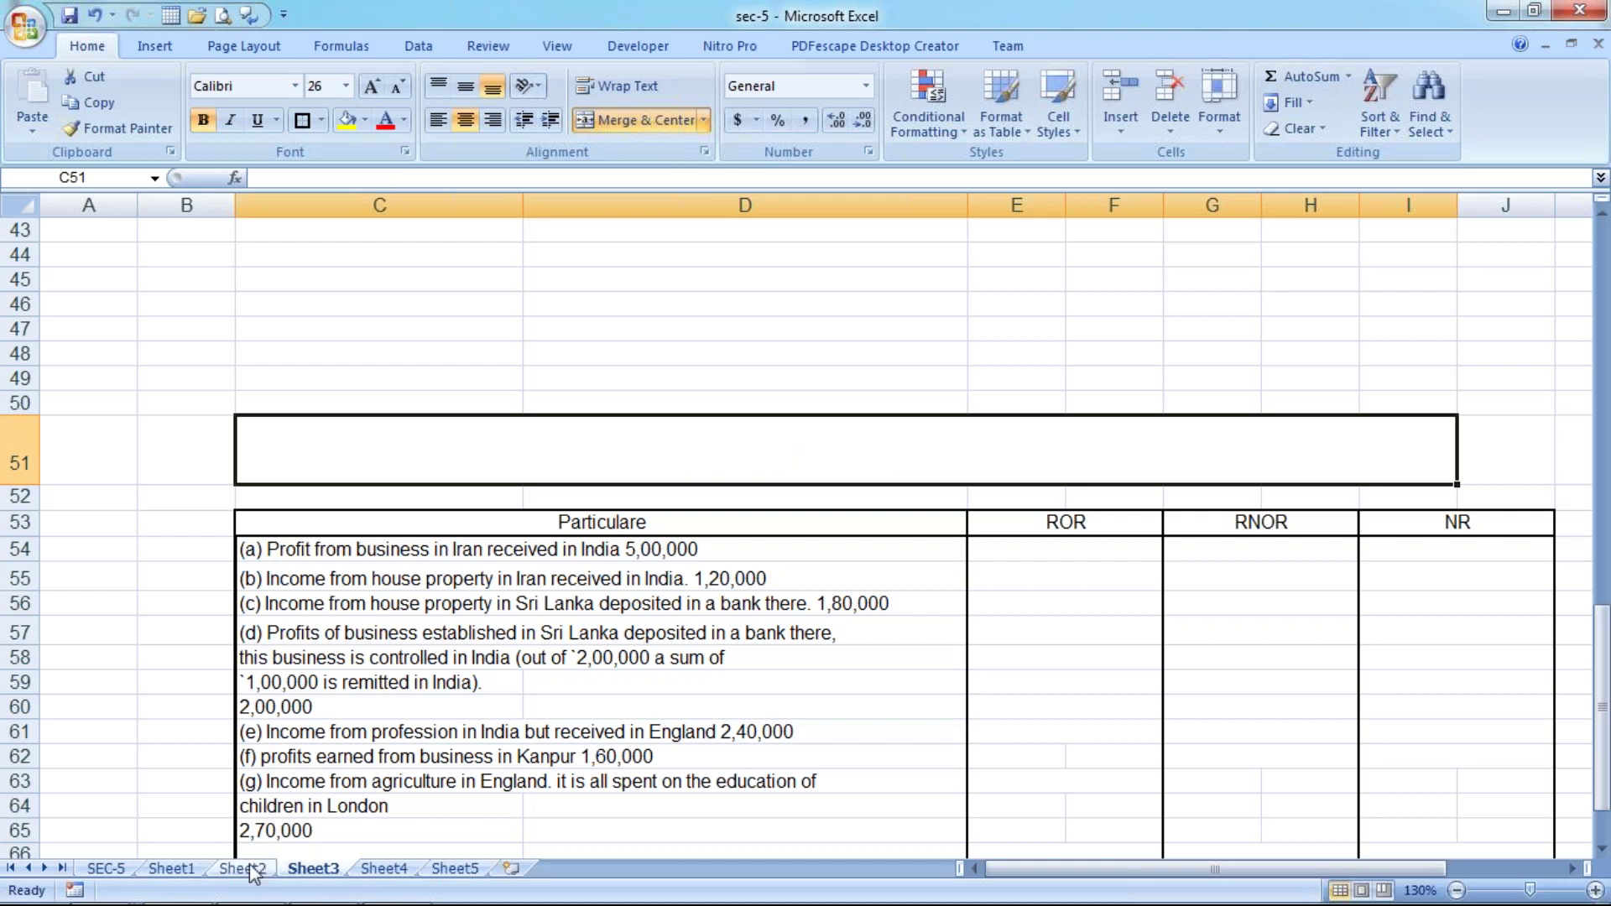
Copy Sheet2's COMPUTATION OF TOTAL INCOME 18-19 title row and paste it into Sheet3's row 51.
left_click(243, 869)
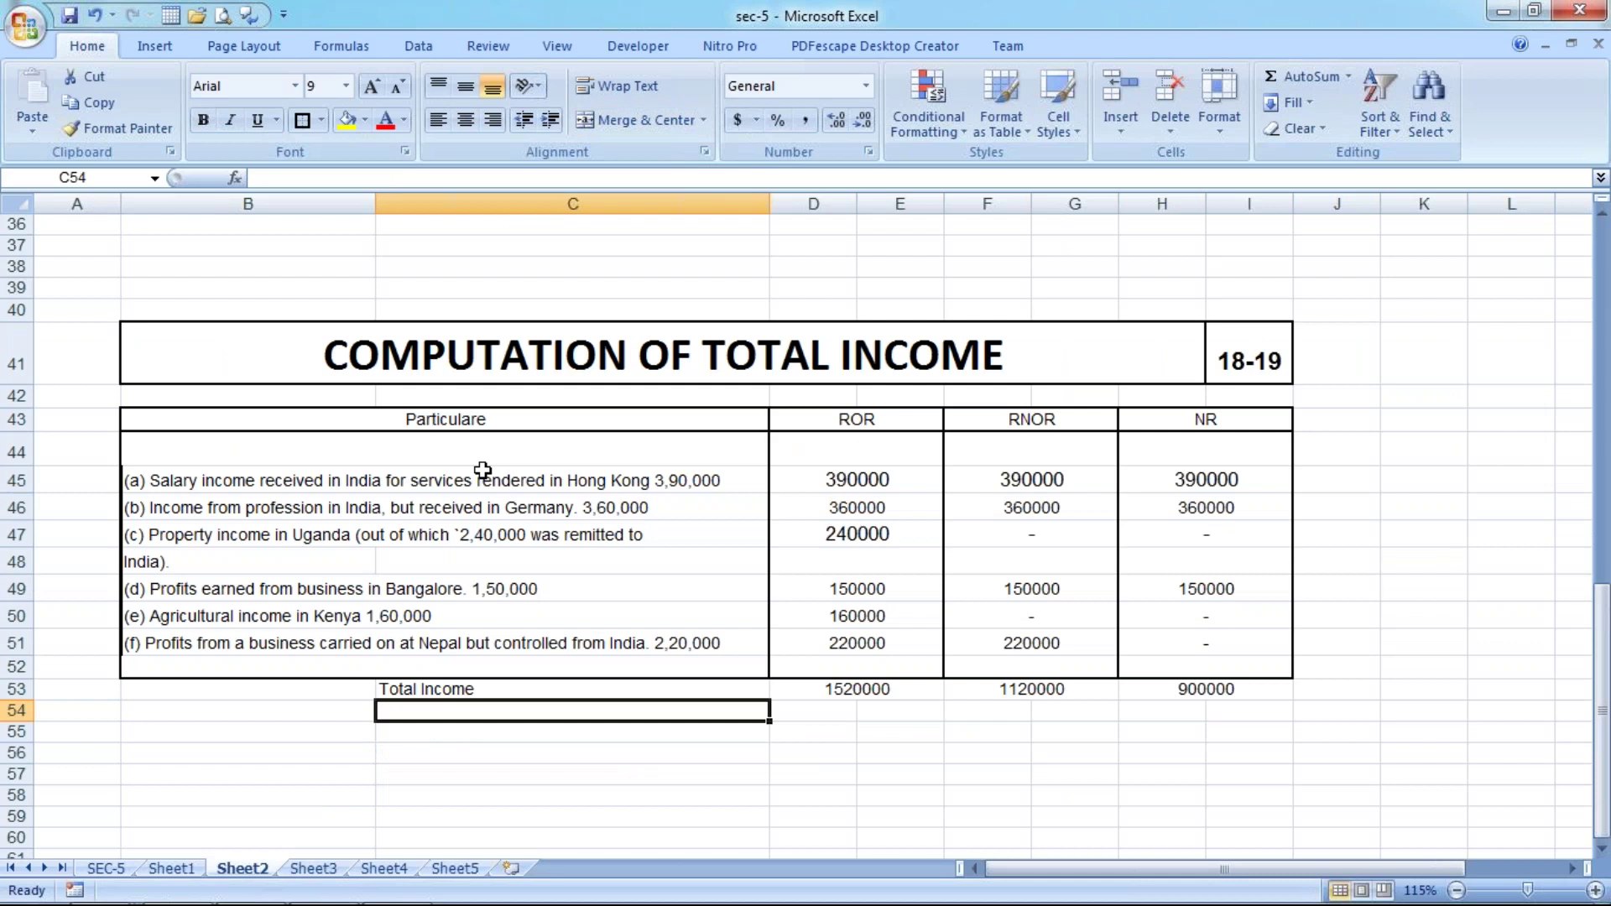
right_click(503, 346)
left_click(557, 391)
left_click(313, 869)
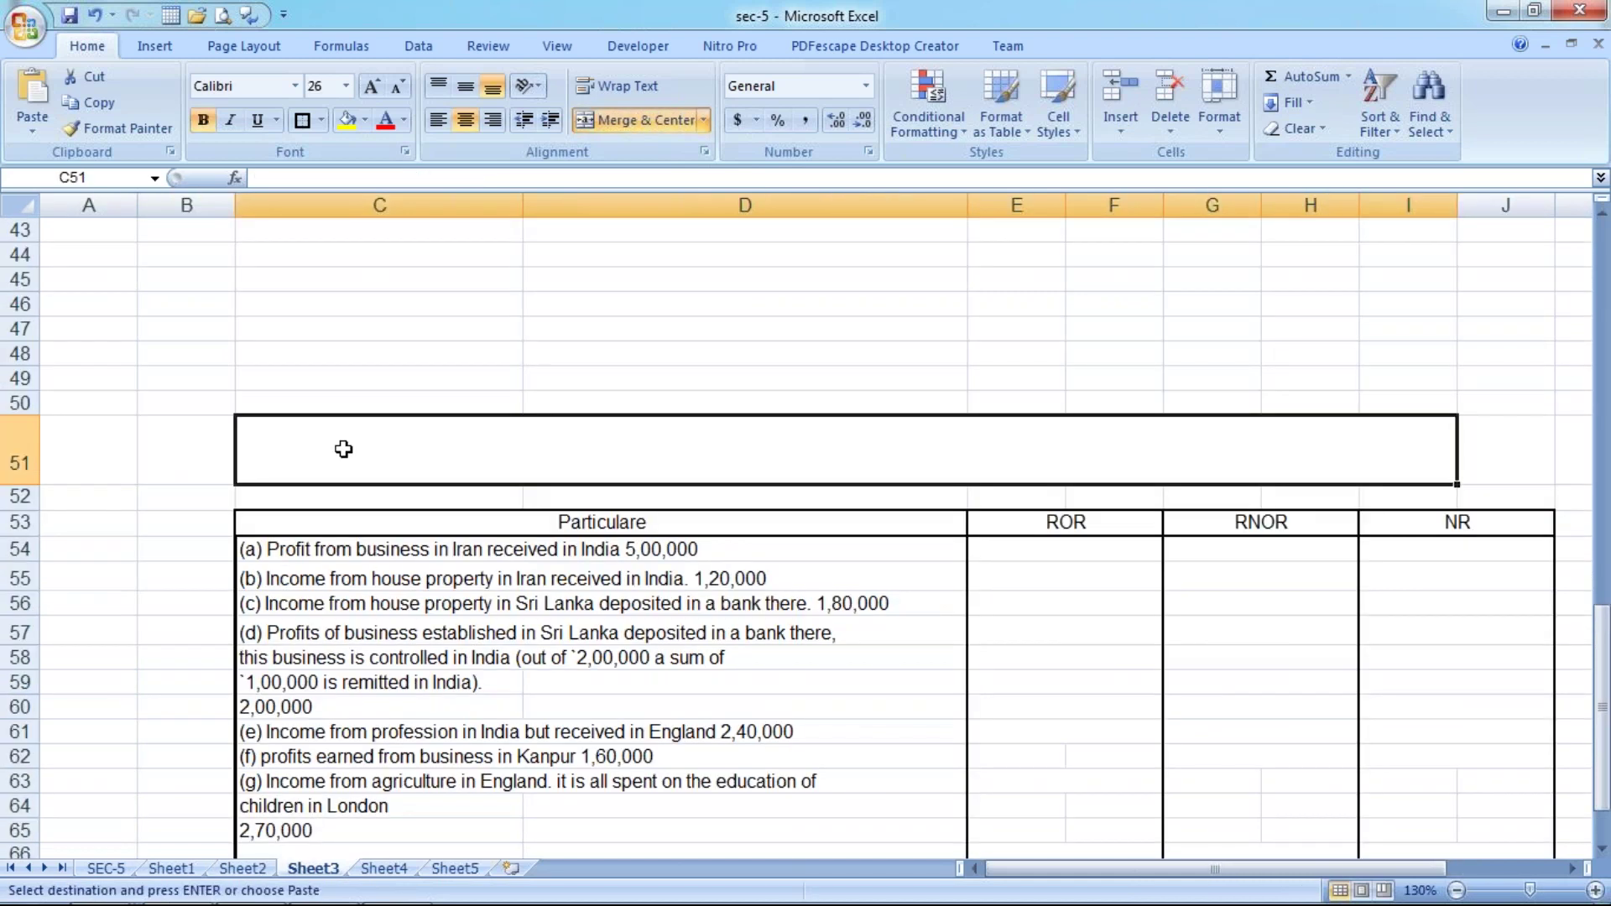
key("ctrl+v")
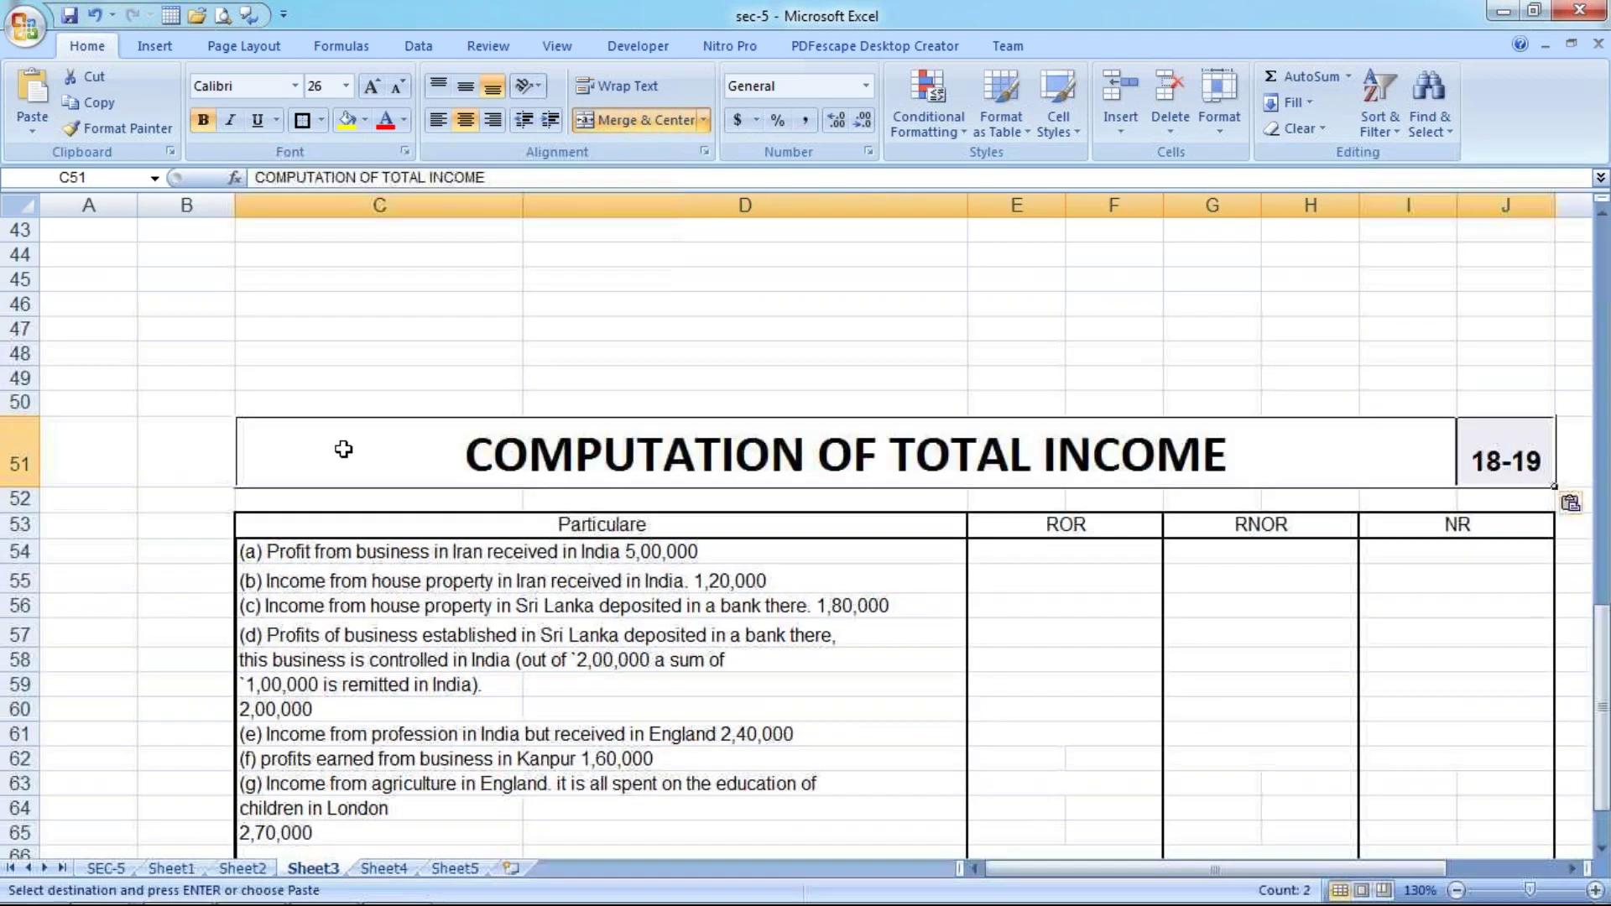
left_click(528, 327)
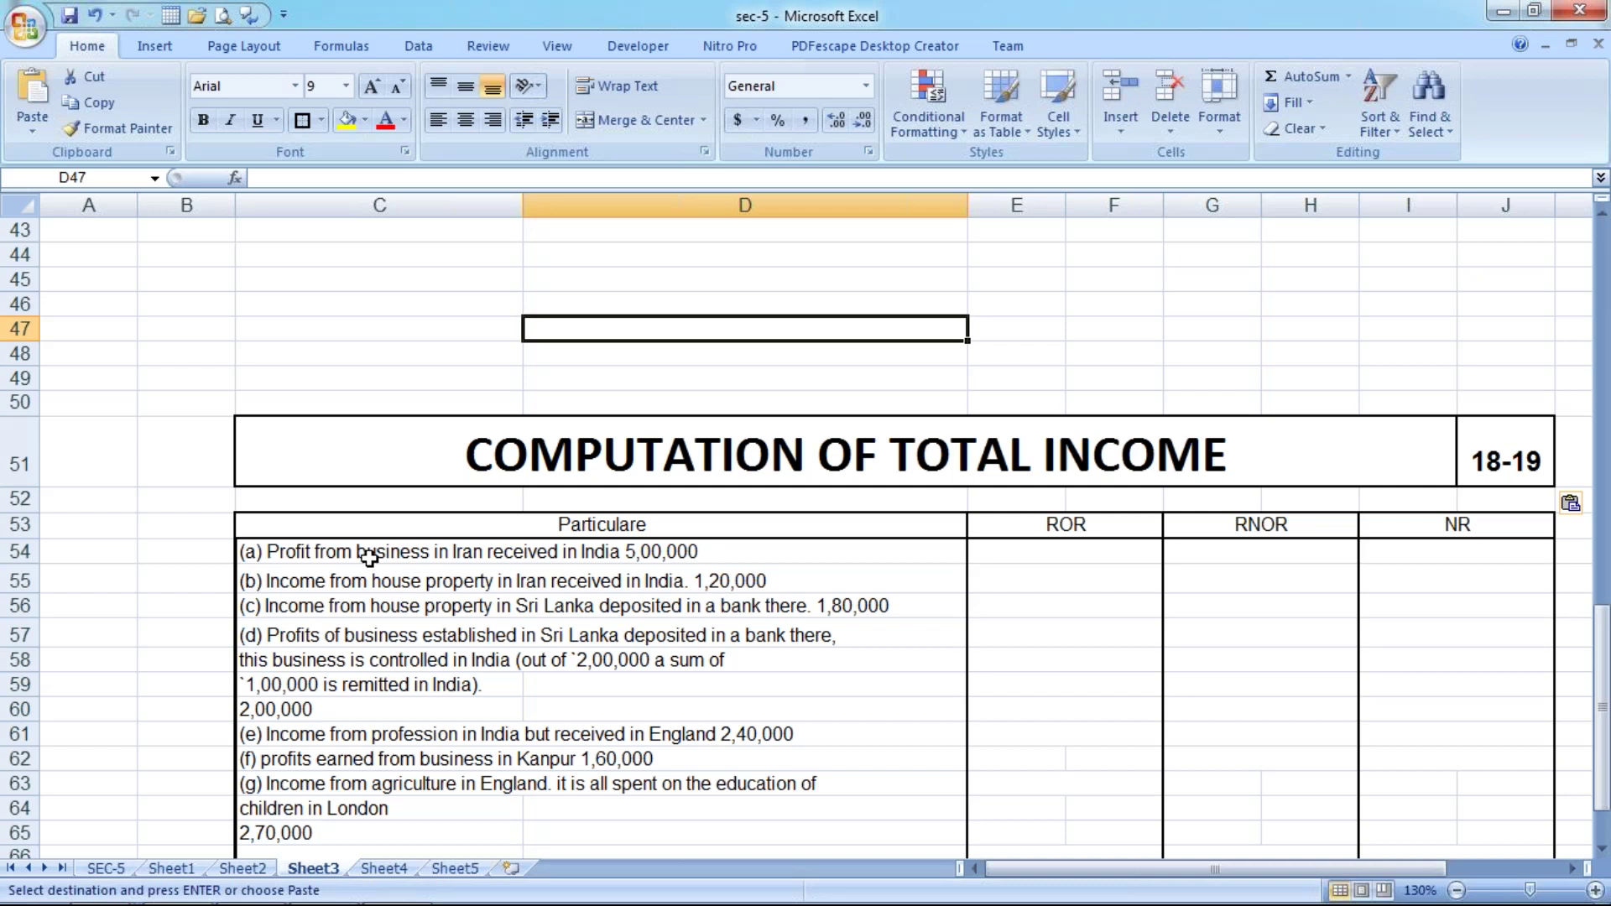
Enter 500000 under ROR for item (a) and centre it in its cell.
left_click(369, 558)
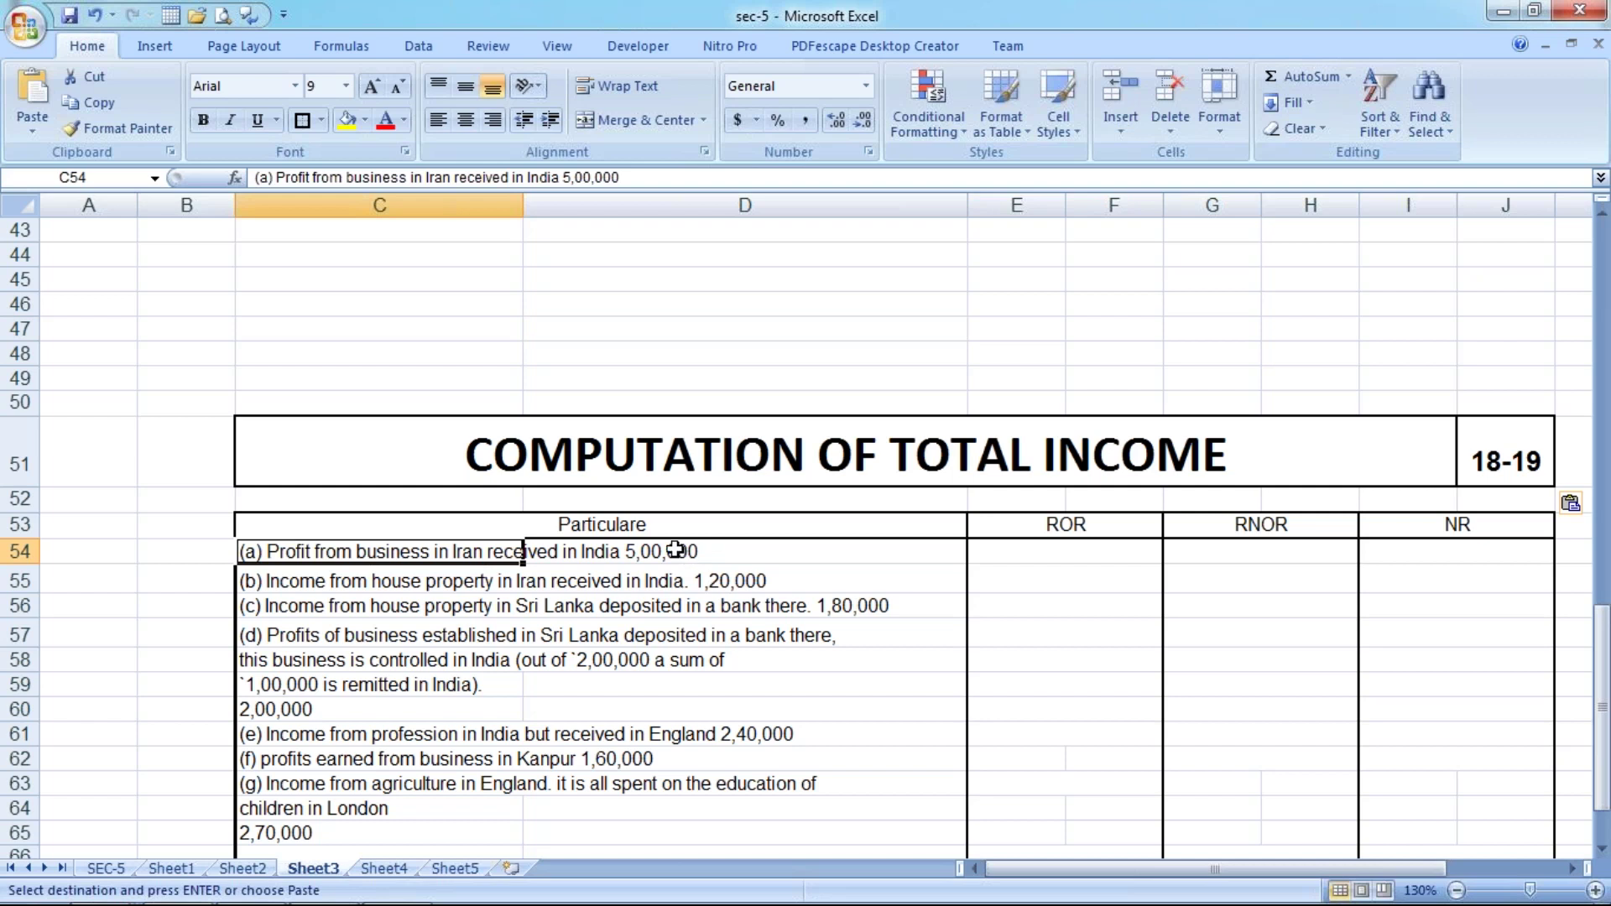
left_click(1028, 547)
type("500000")
key("Return")
key("Up")
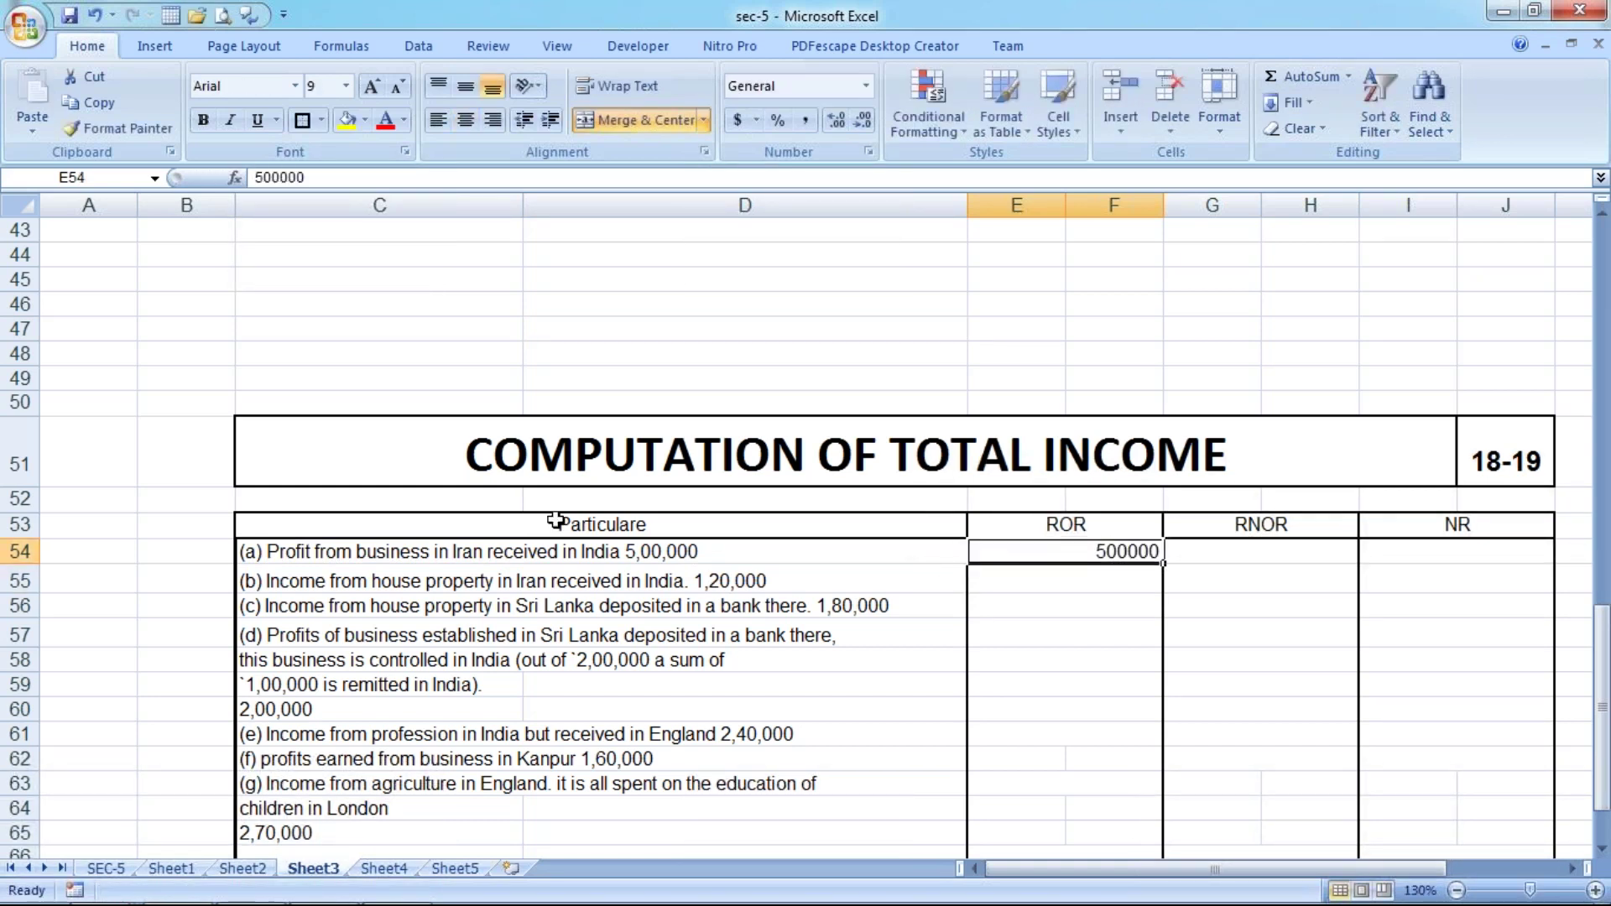
left_click(470, 122)
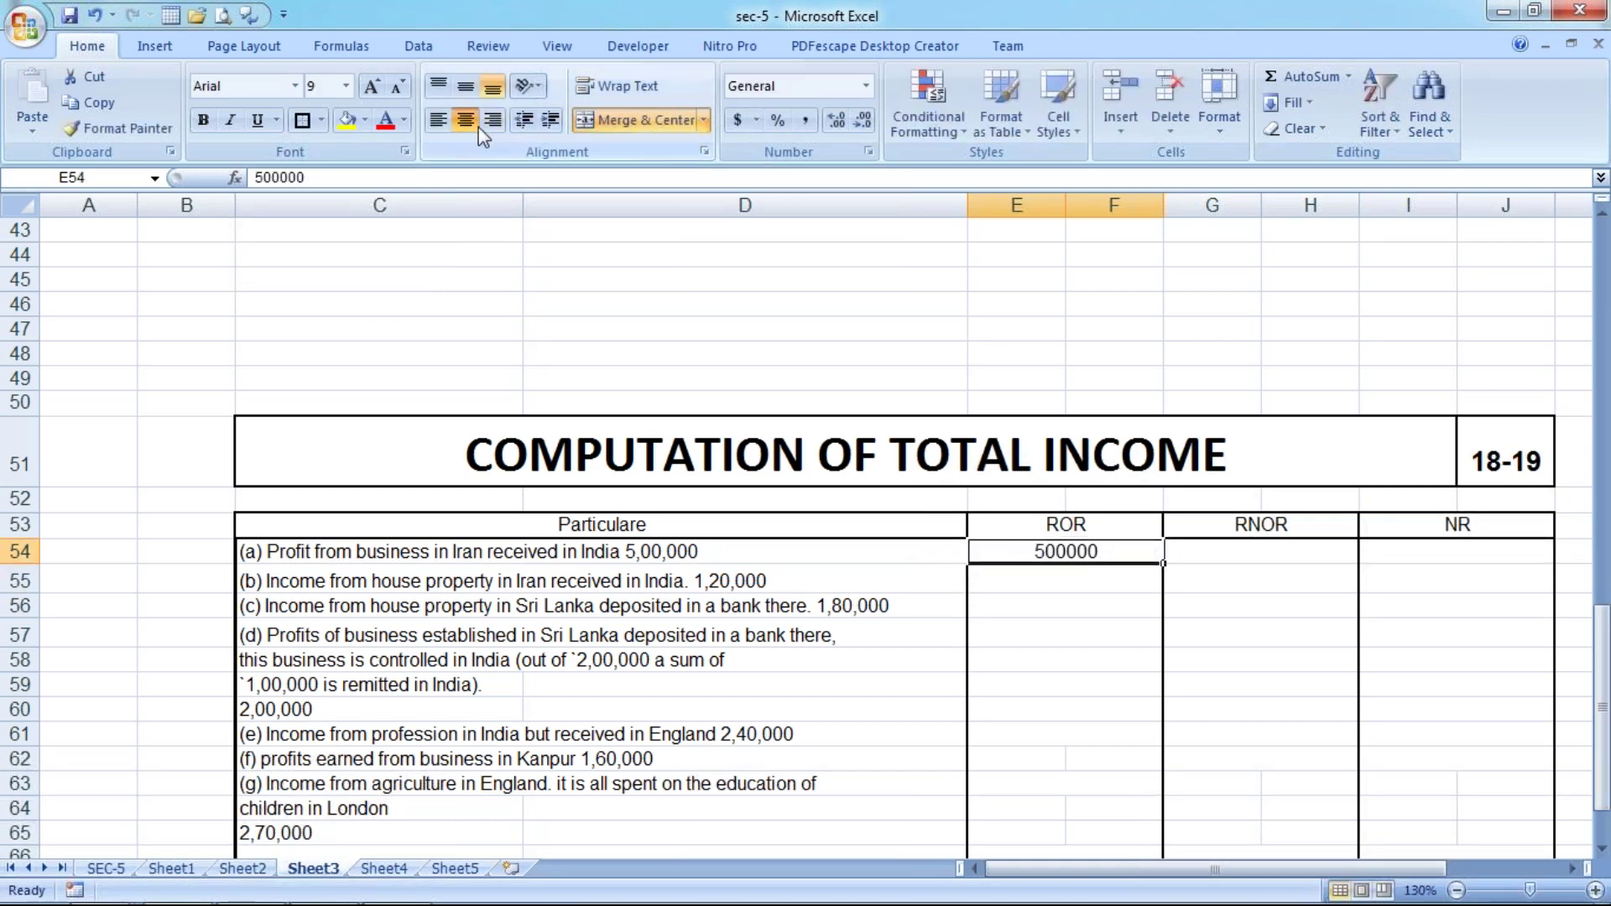
left_click(1254, 566)
Put a centred dash under RNOR for item (a) and copy it into the NR cell.
left_click(1266, 549)
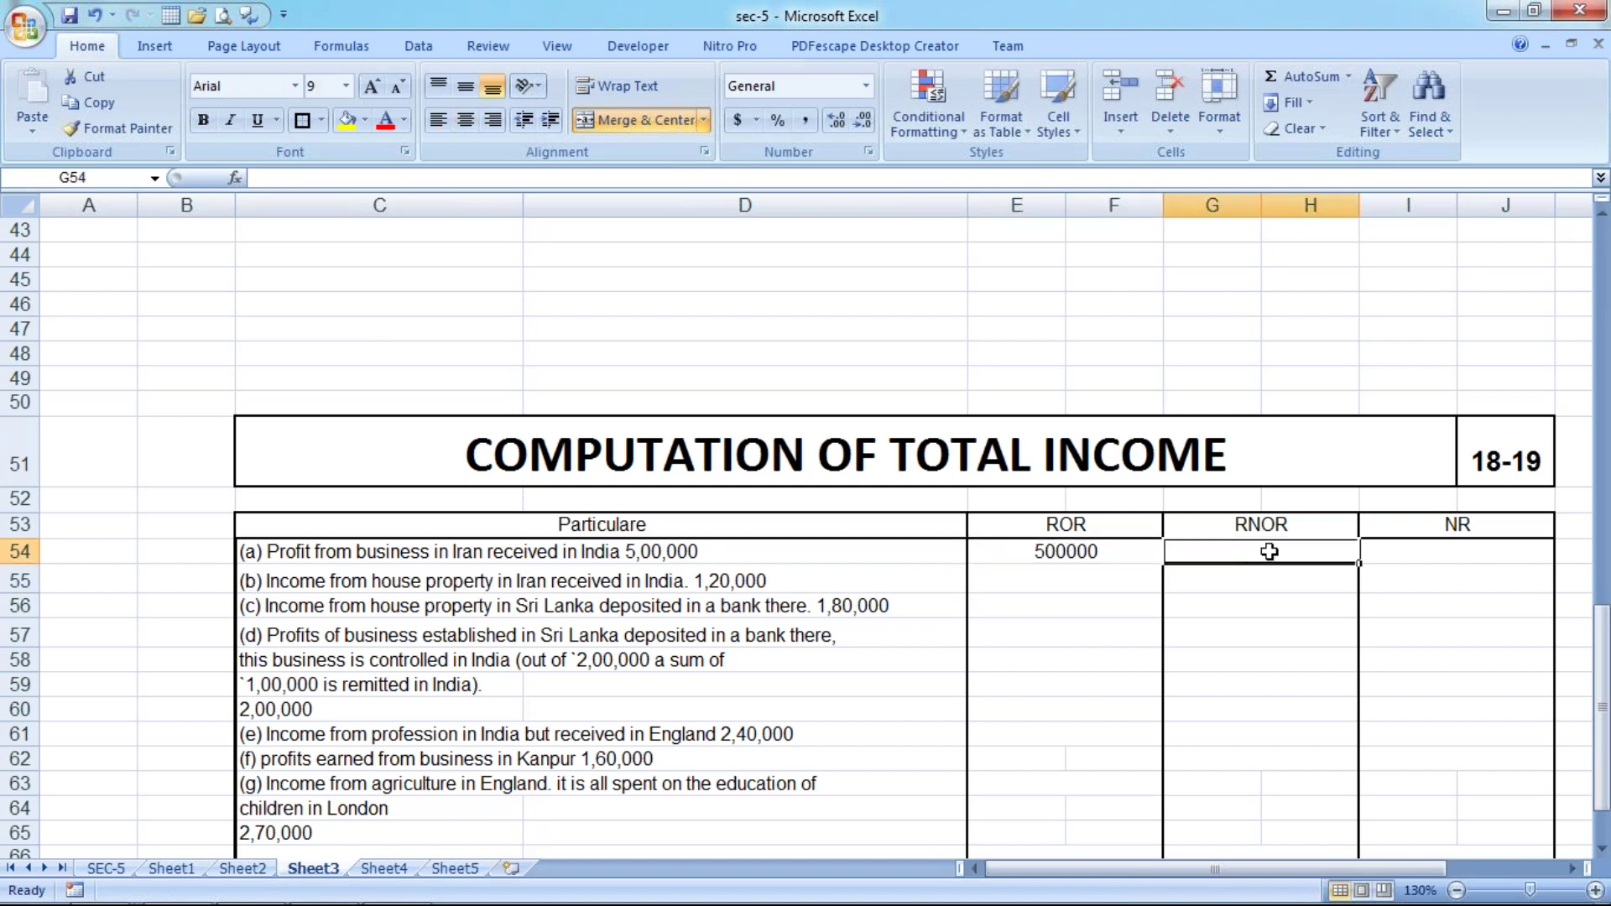
type("-")
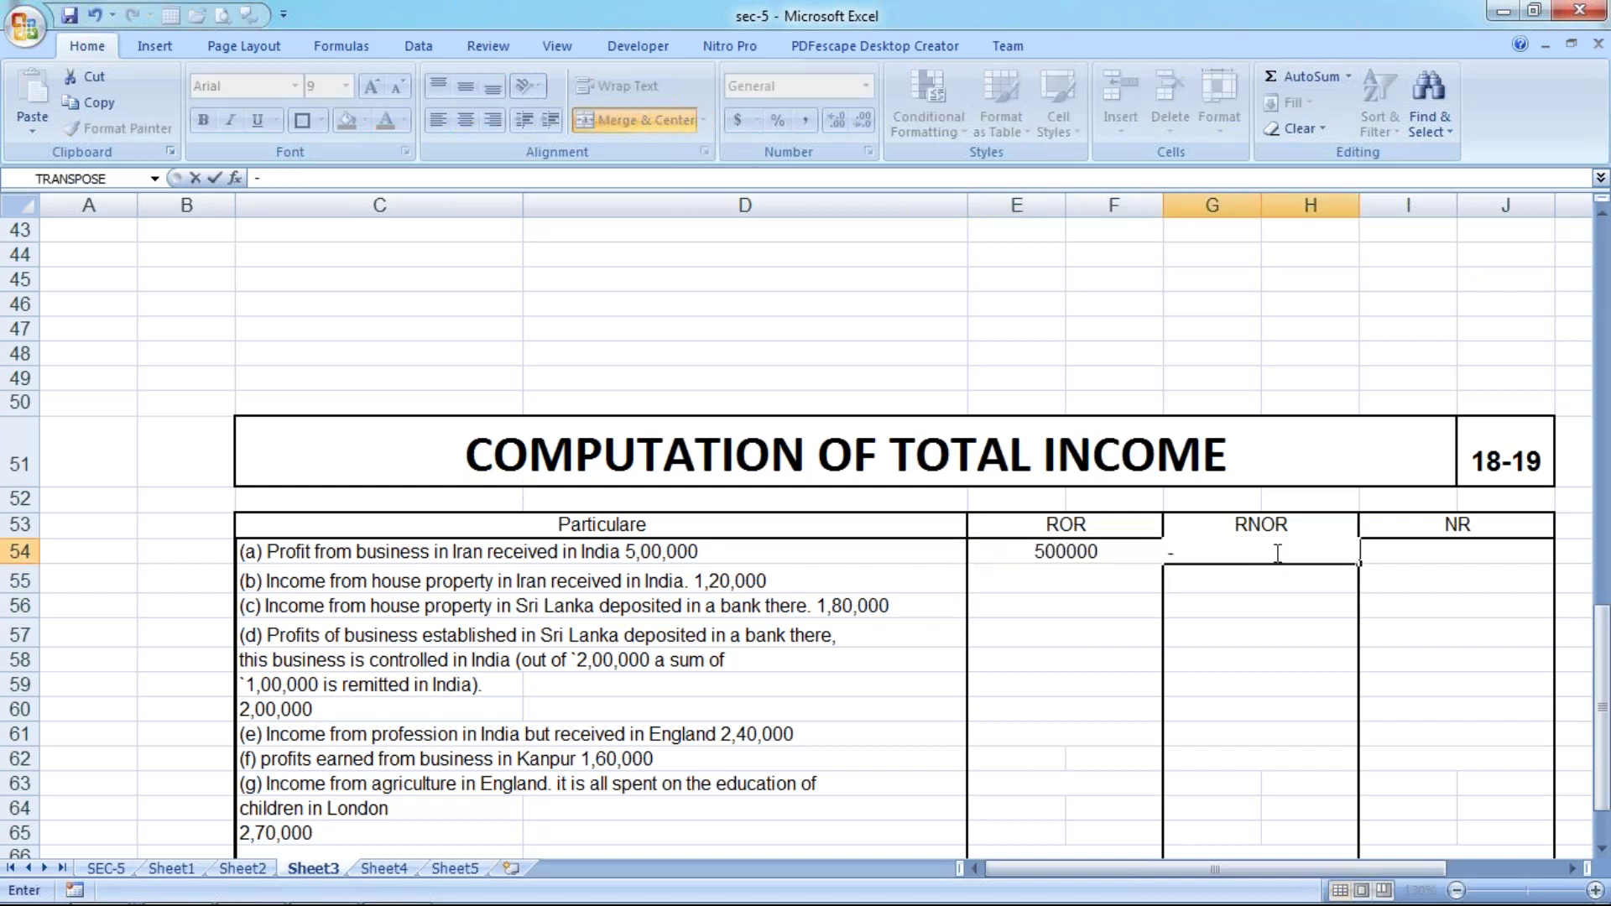
key("Return")
key("Up")
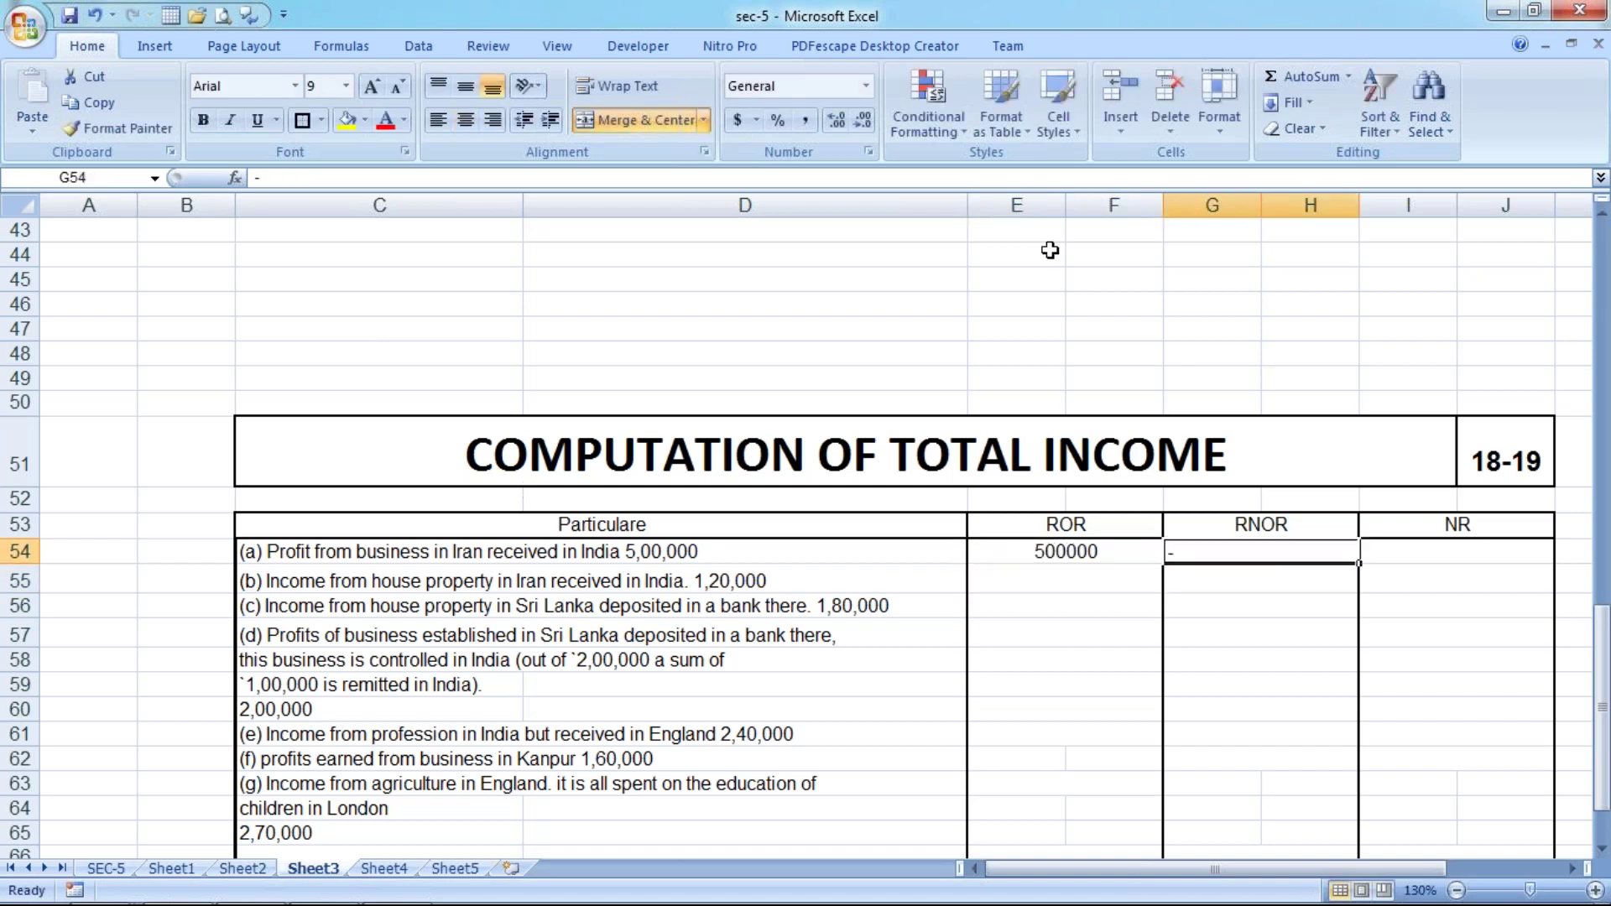
key("Right")
left_click_drag(1244, 535, 1229, 549)
left_click(1229, 549)
left_click(465, 120)
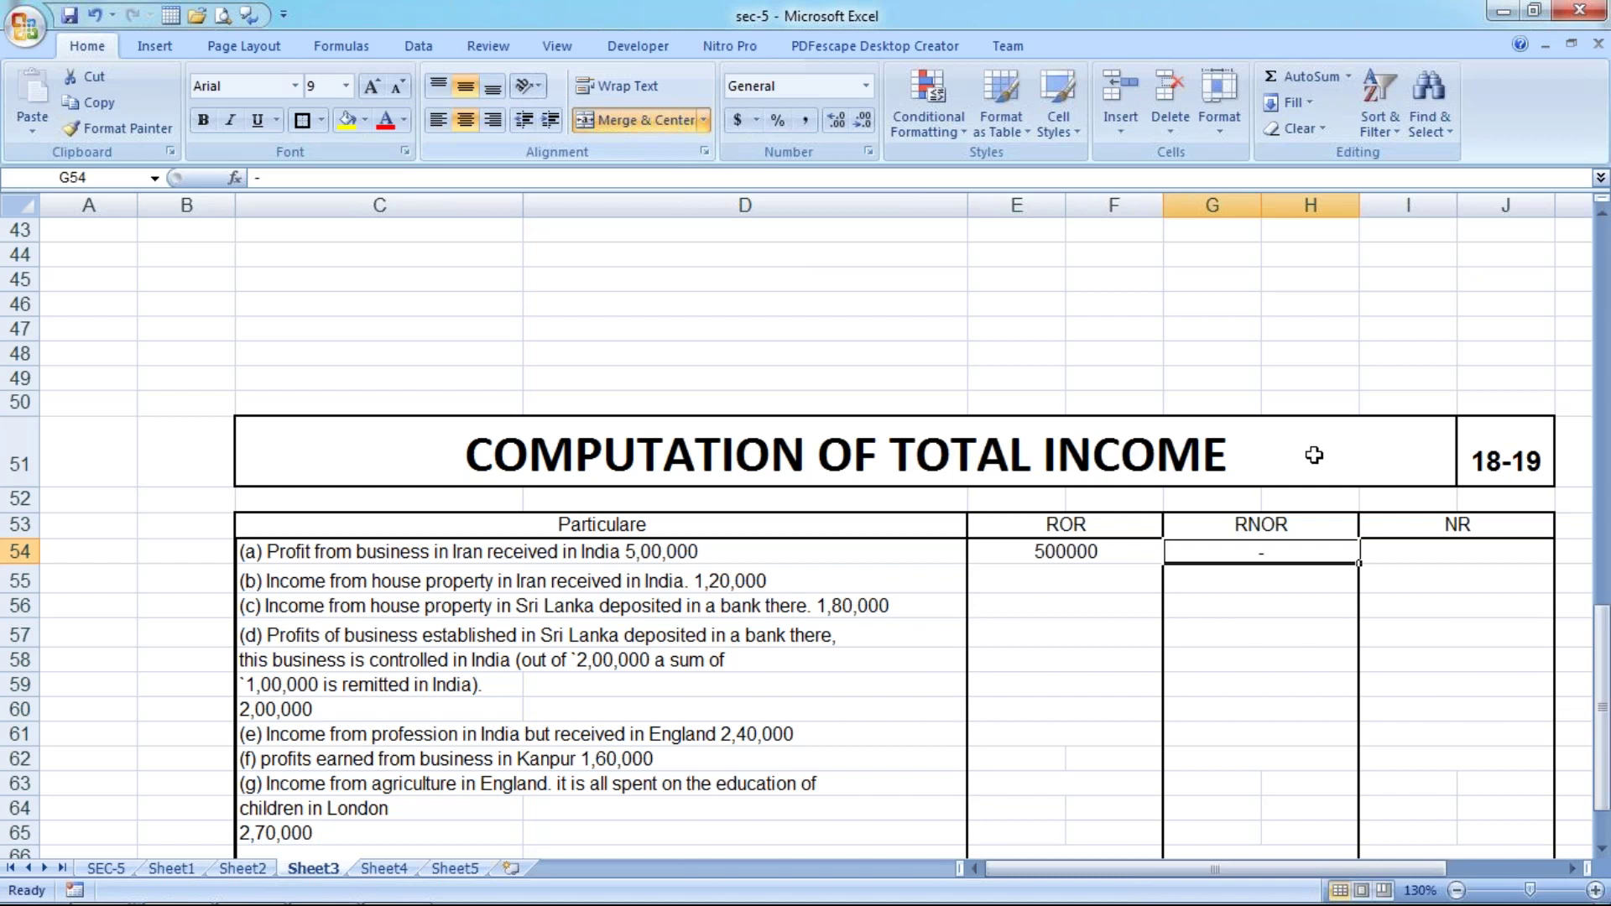
key("shift+Right")
key("ctrl+r")
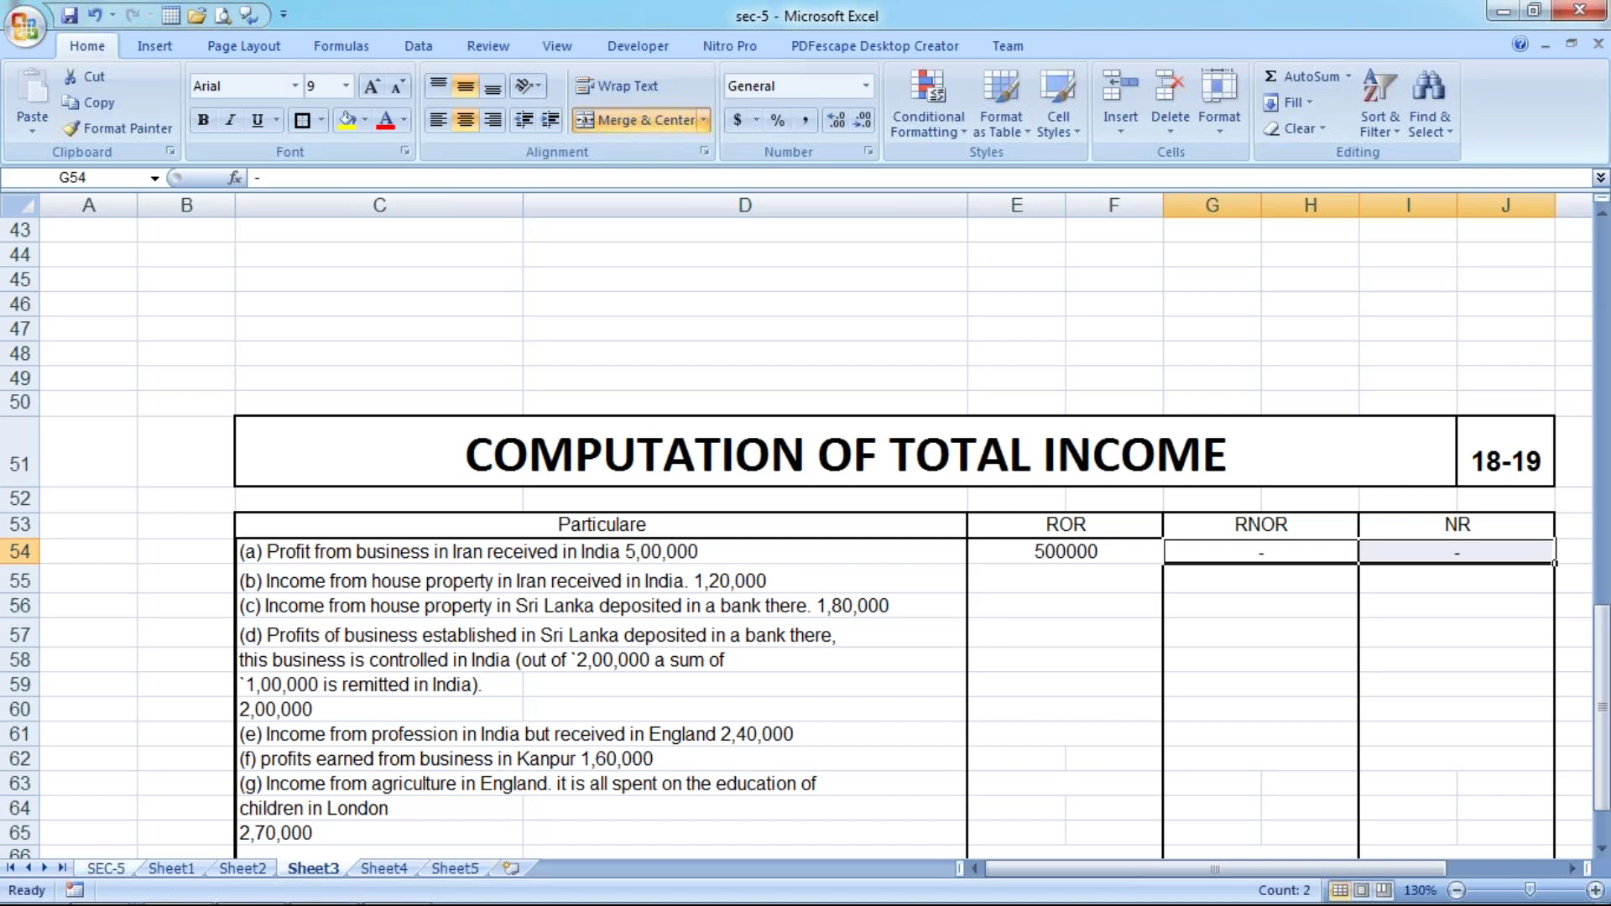
After checking the Scope of Total Income sheet, fill 500000 across item (a)'s RNOR and NR cells.
left_click(106, 867)
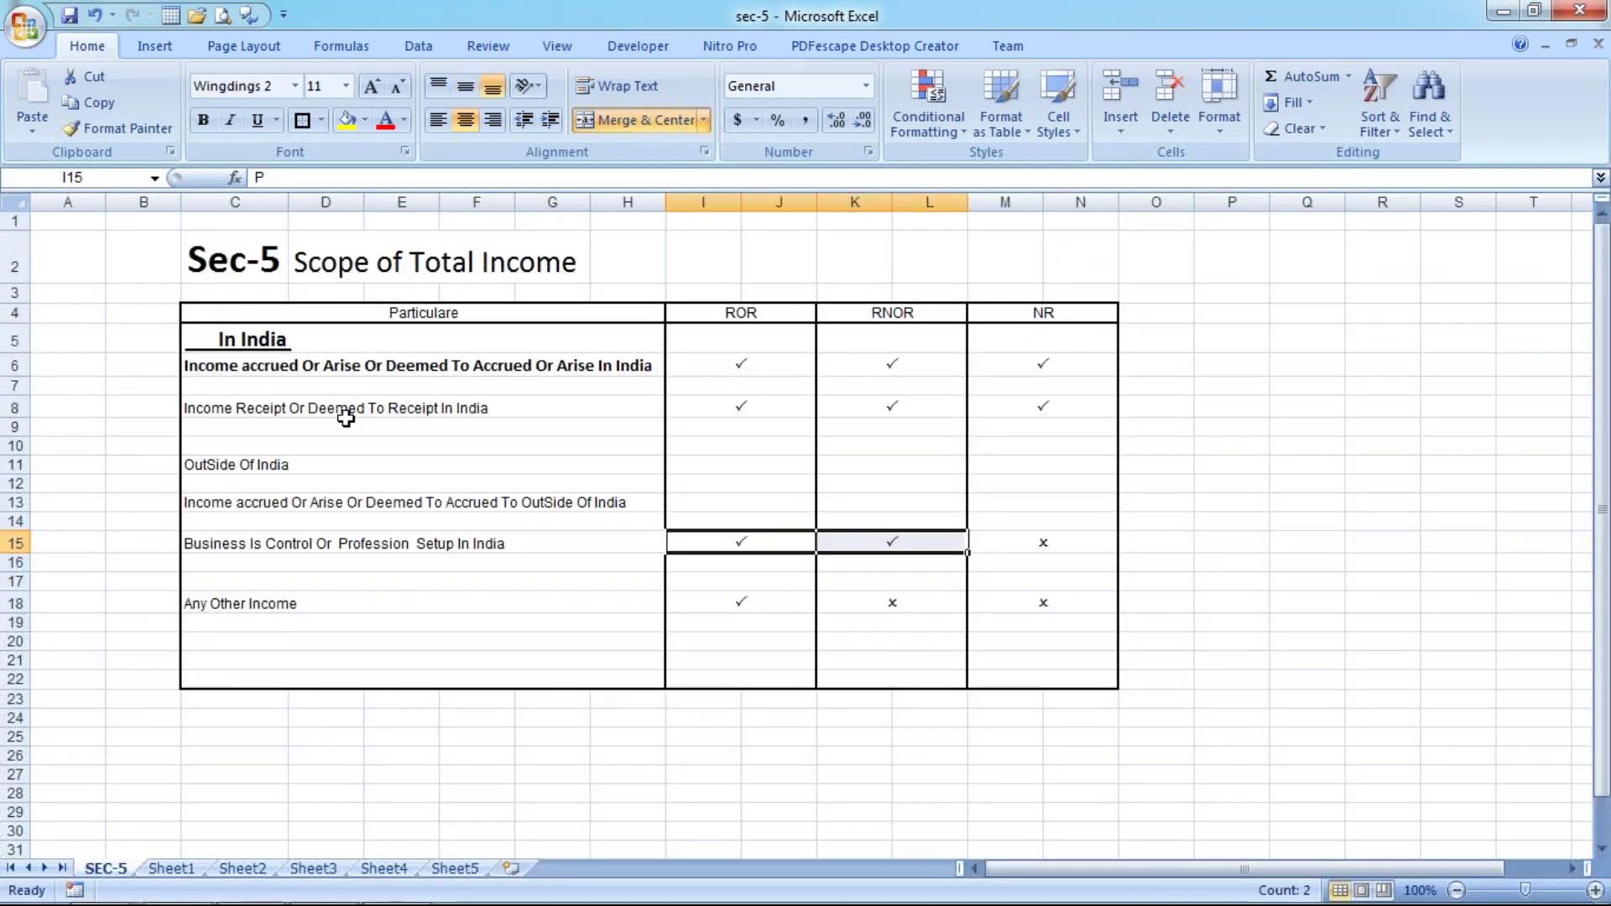
left_click(312, 869)
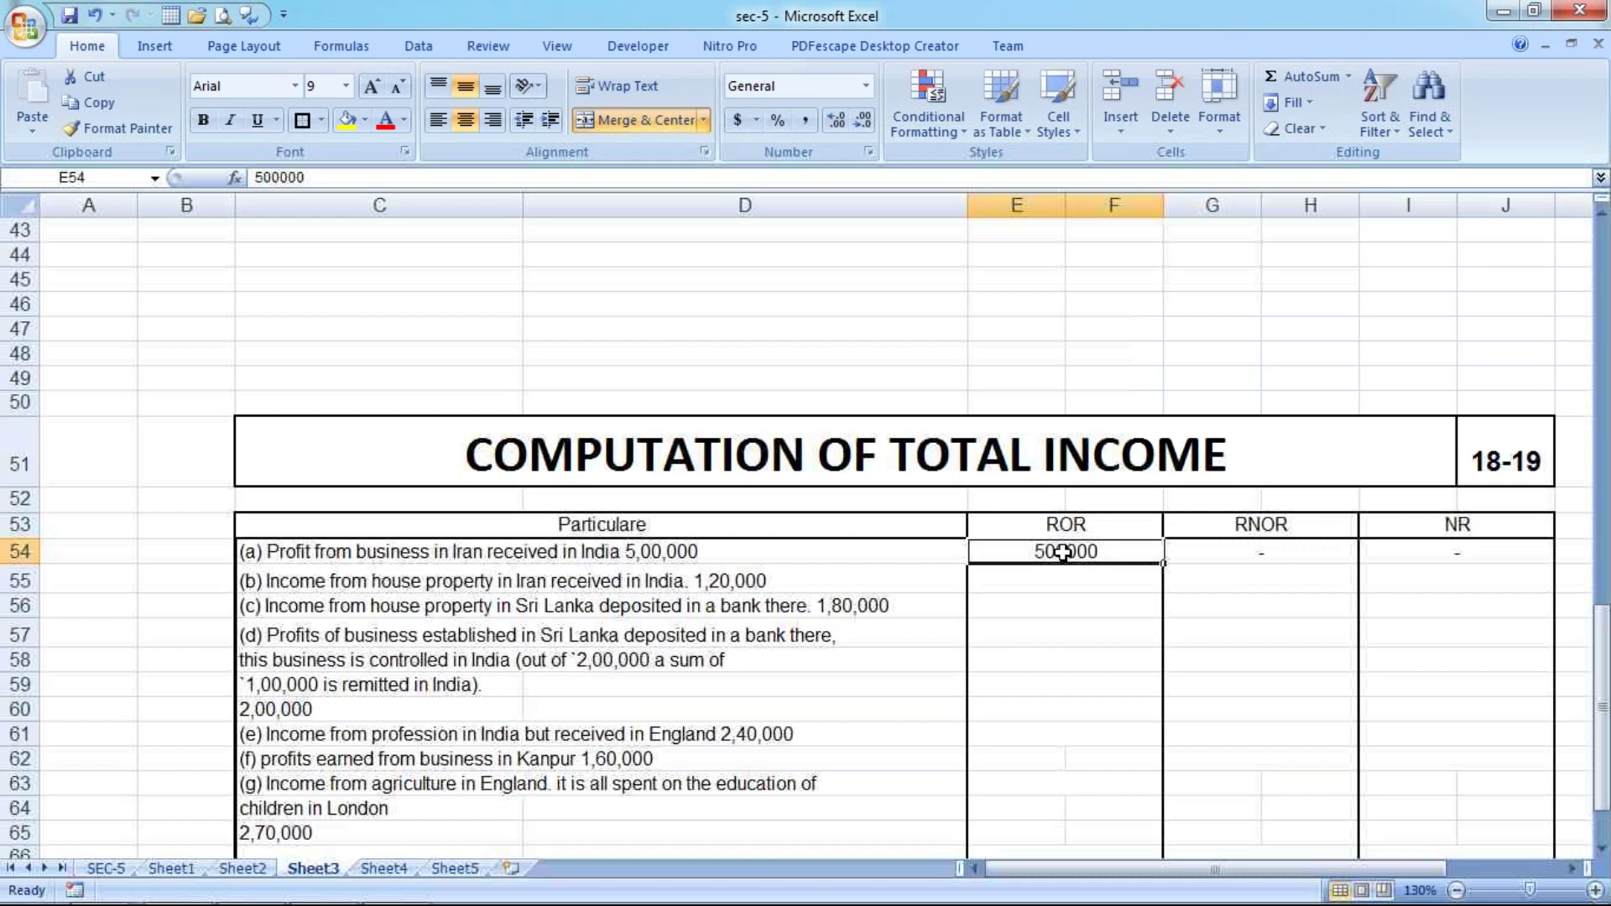
left_click_drag(1063, 554, 1457, 551)
key("ctrl+r")
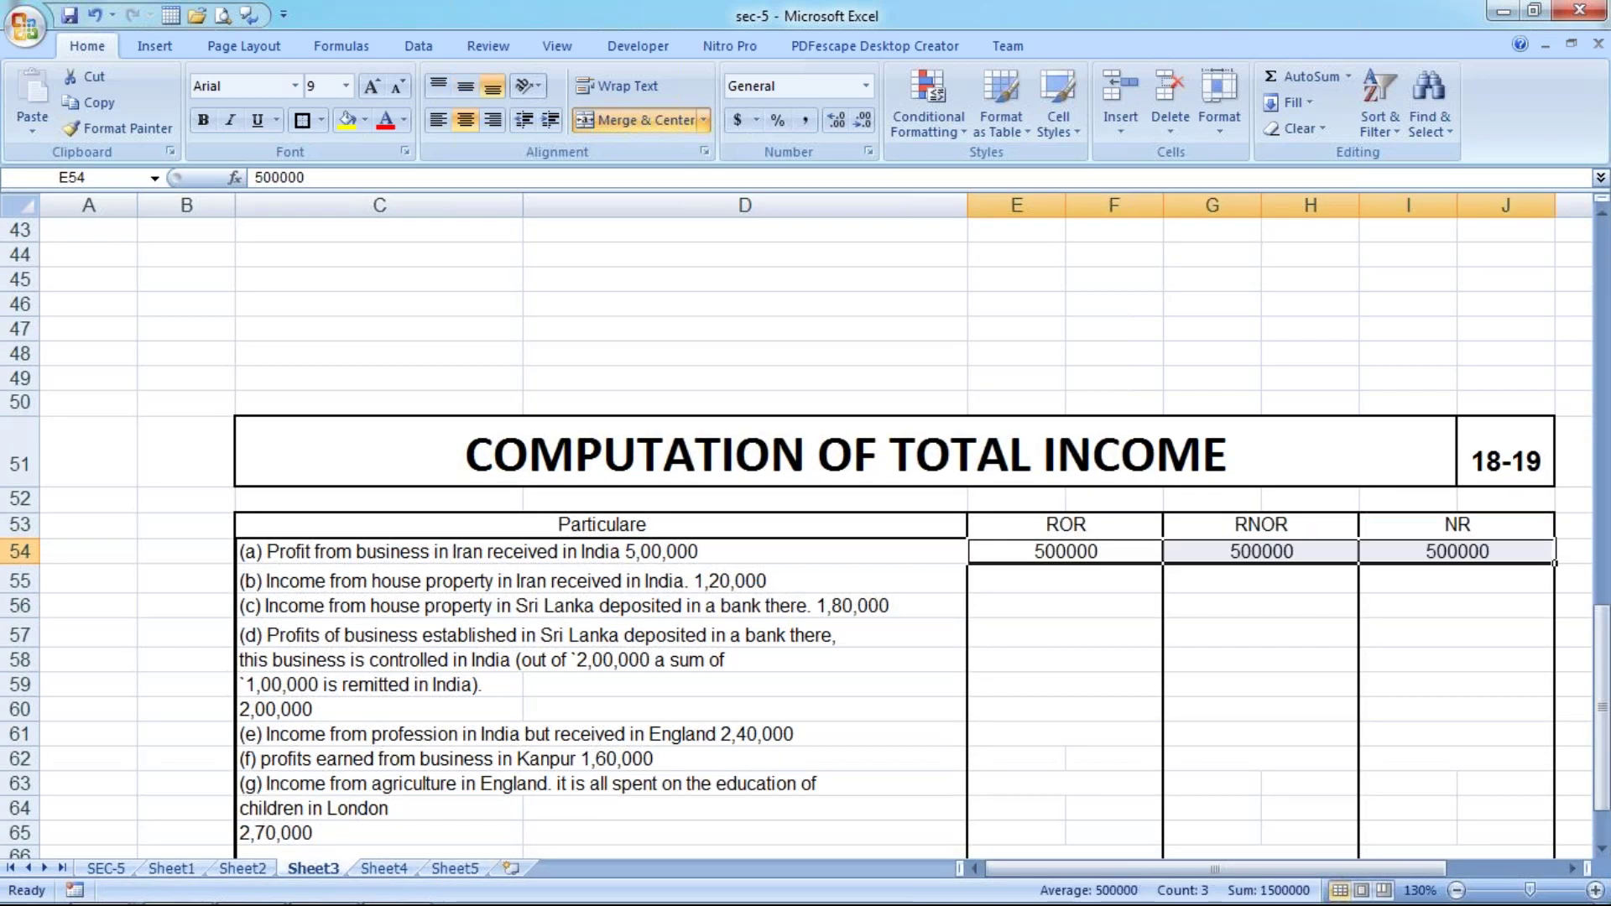
left_click(1065, 578)
type("P")
key("Escape")
left_click(1112, 550)
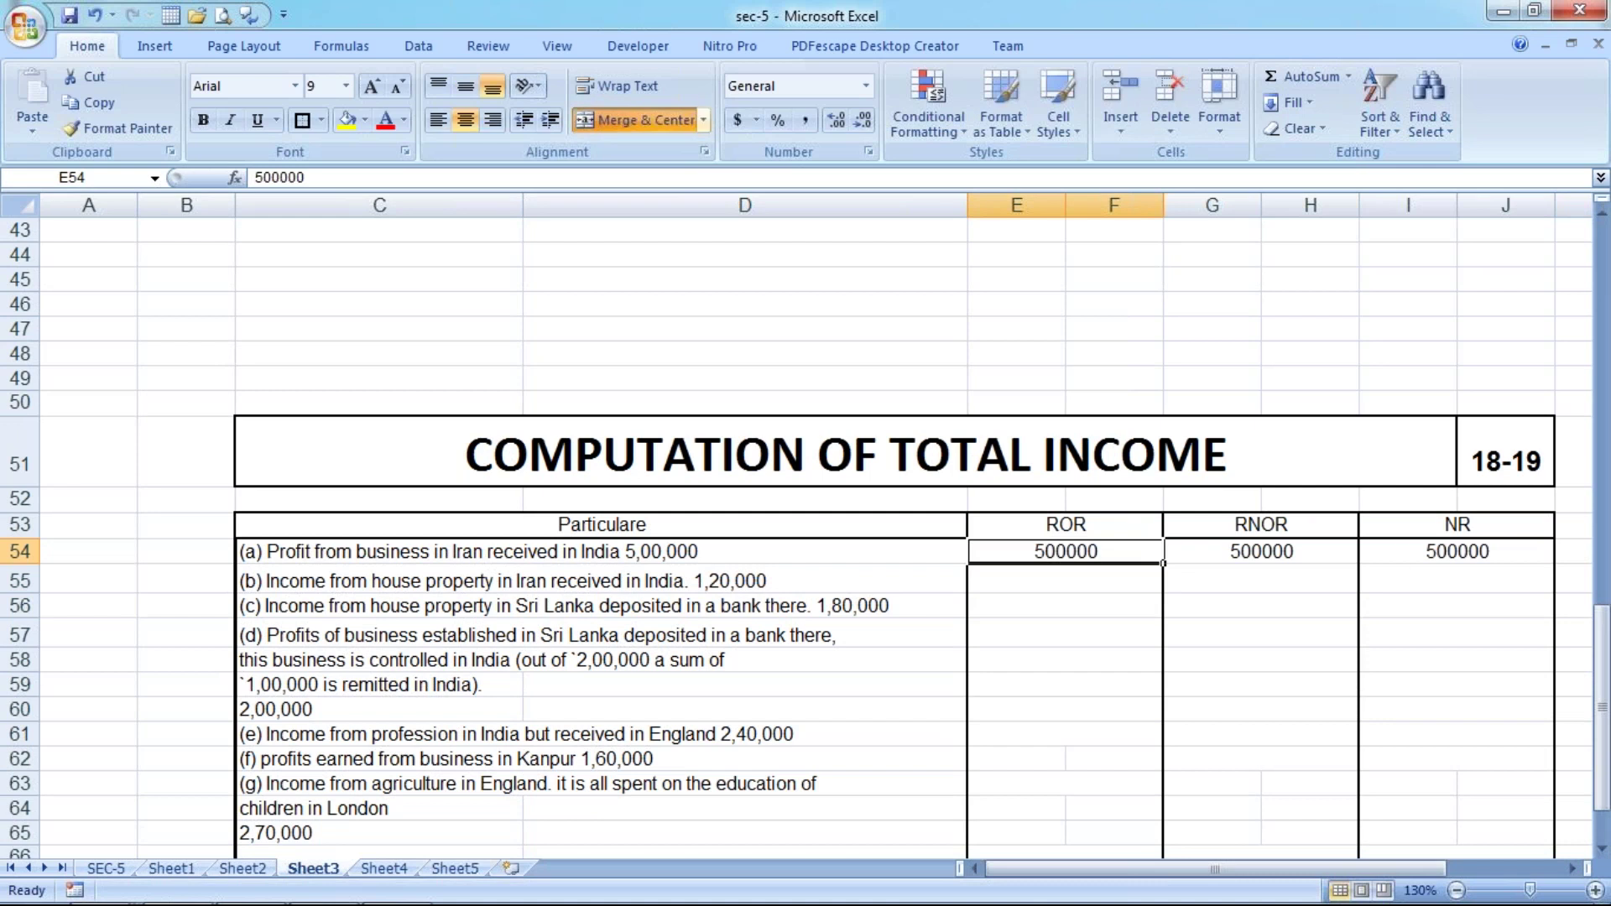
left_click_drag(1165, 541, 1388, 555)
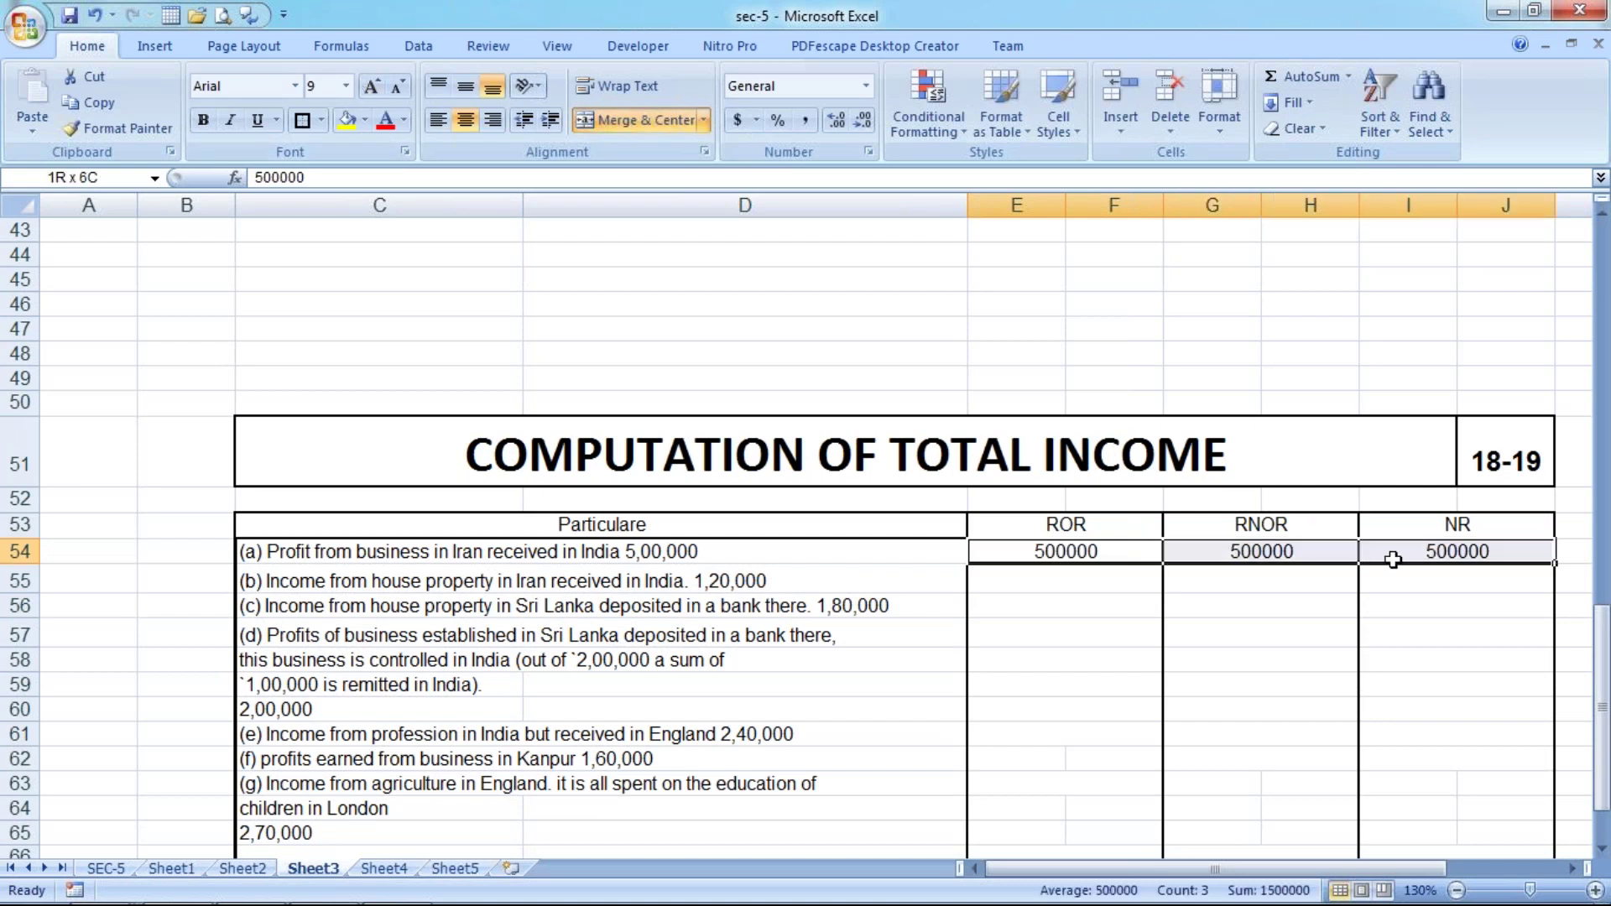
Copy item (a)'s row formatting down the item rows and re-align row 54's amounts.
left_click(111, 130)
mouse_move(1007, 551)
left_mouse_down()
mouse_move(1394, 832)
mouse_move(1390, 879)
mouse_move(1413, 744)
left_mouse_up()
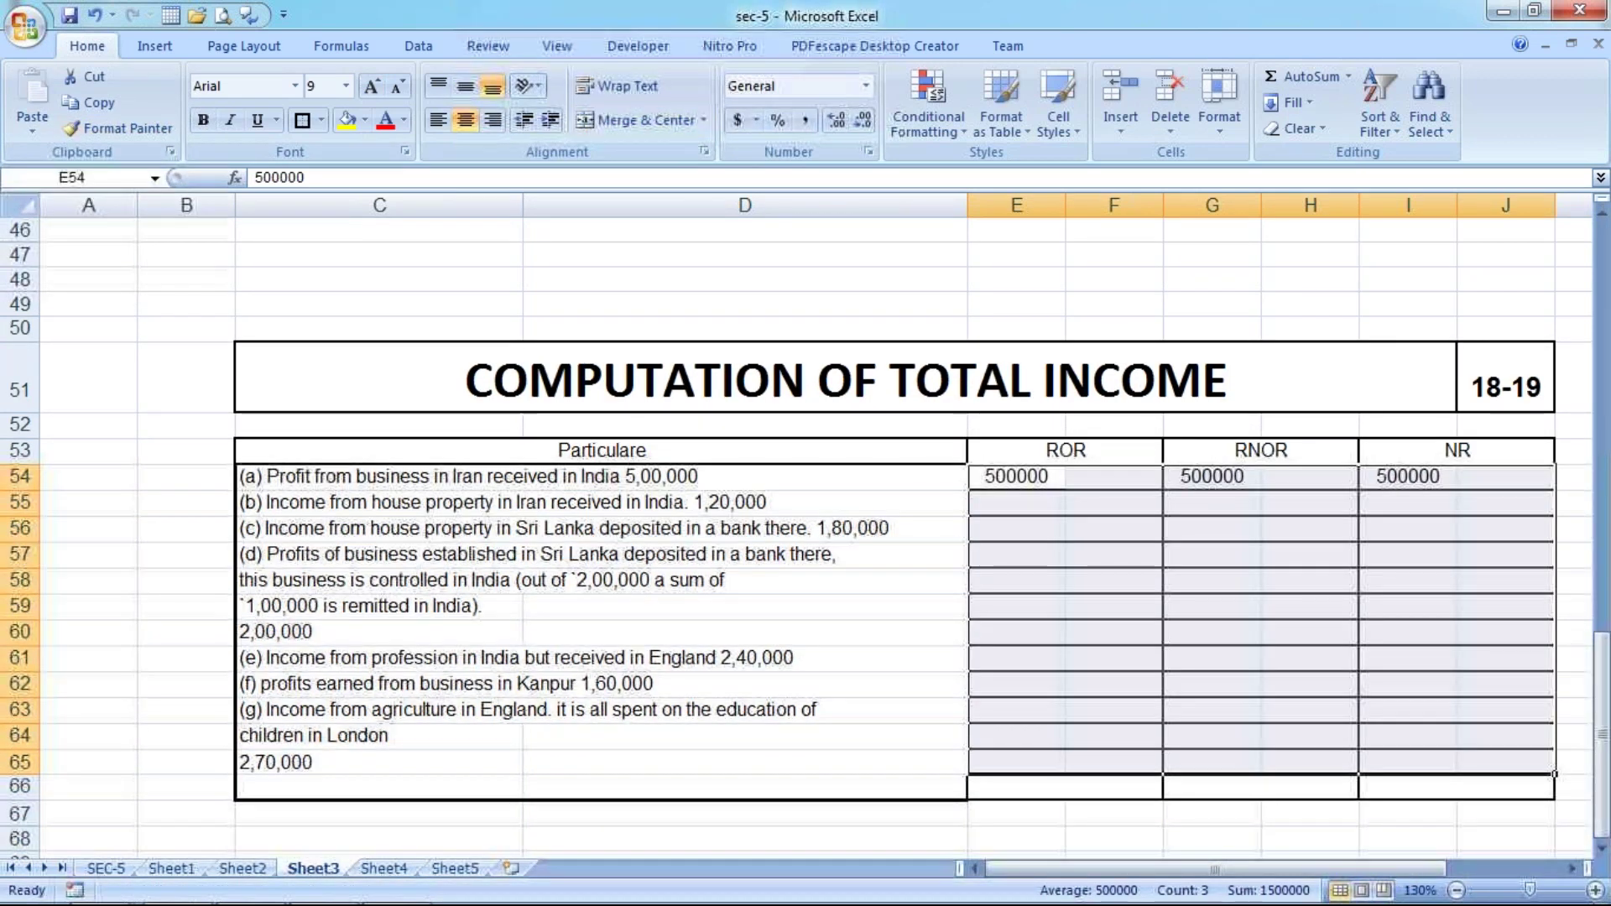
left_click_drag(1018, 492, 1477, 491)
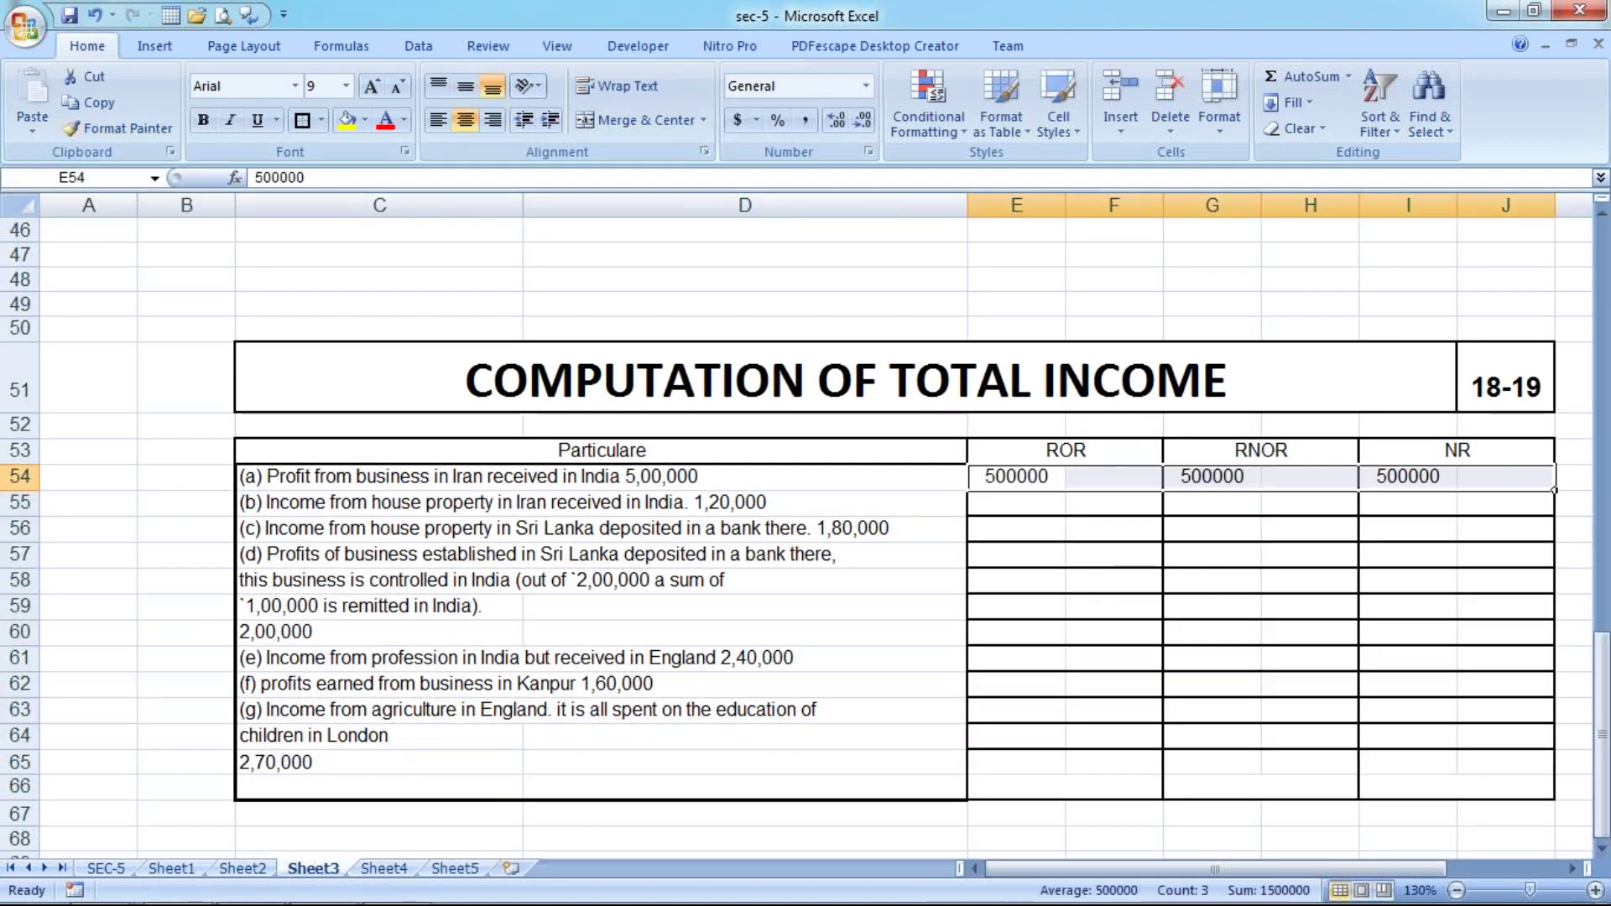
left_click(470, 88)
left_click(470, 122)
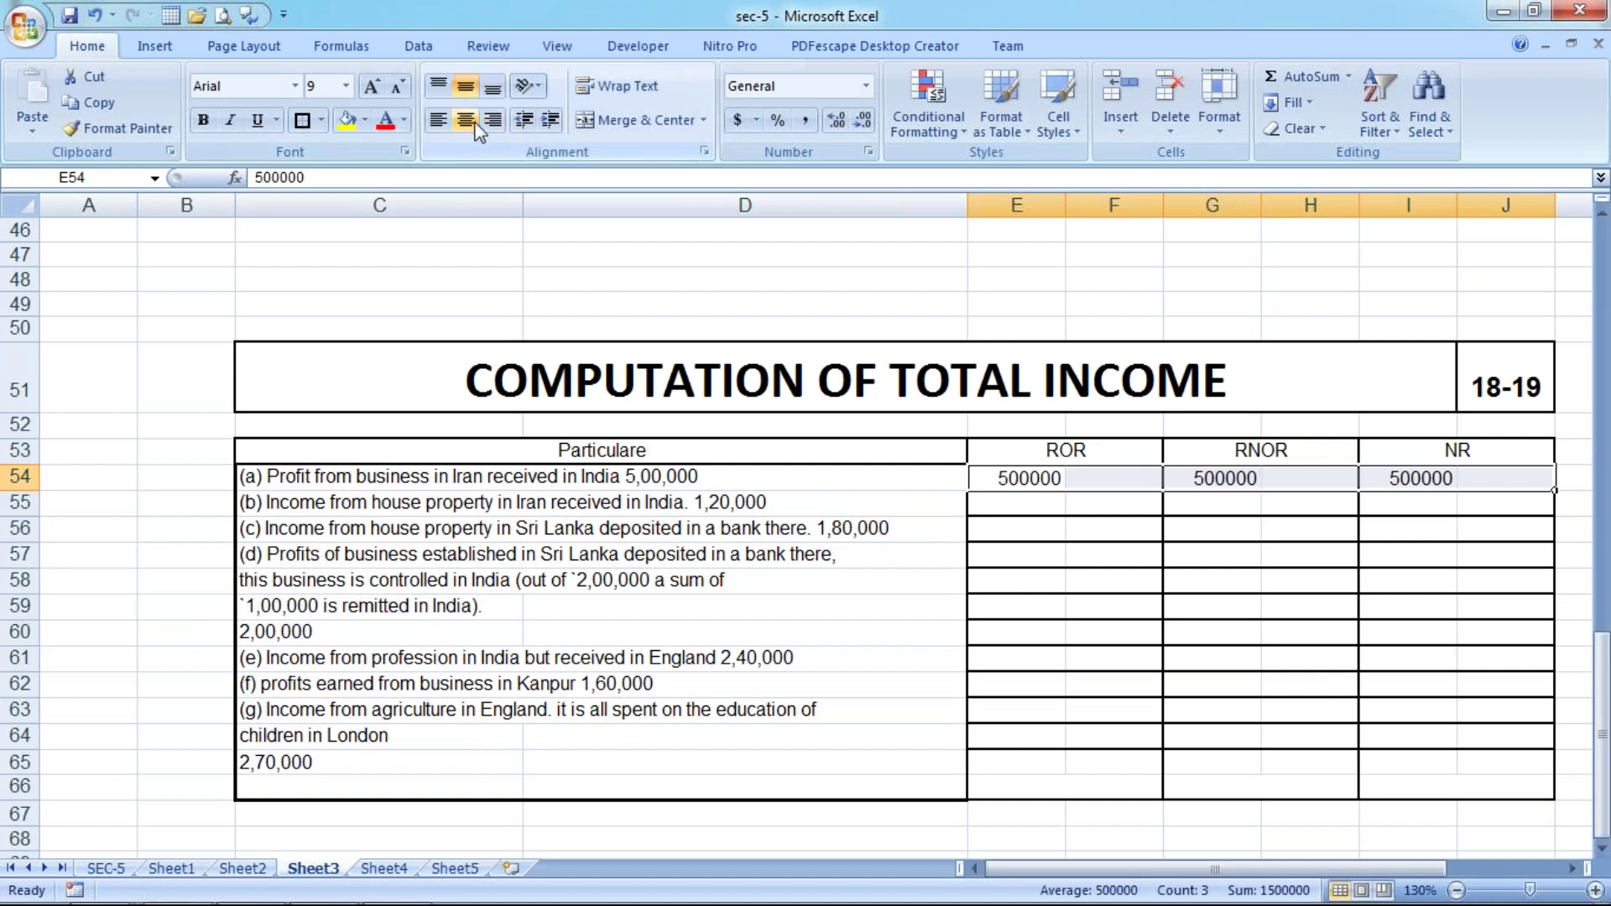
left_click(493, 87)
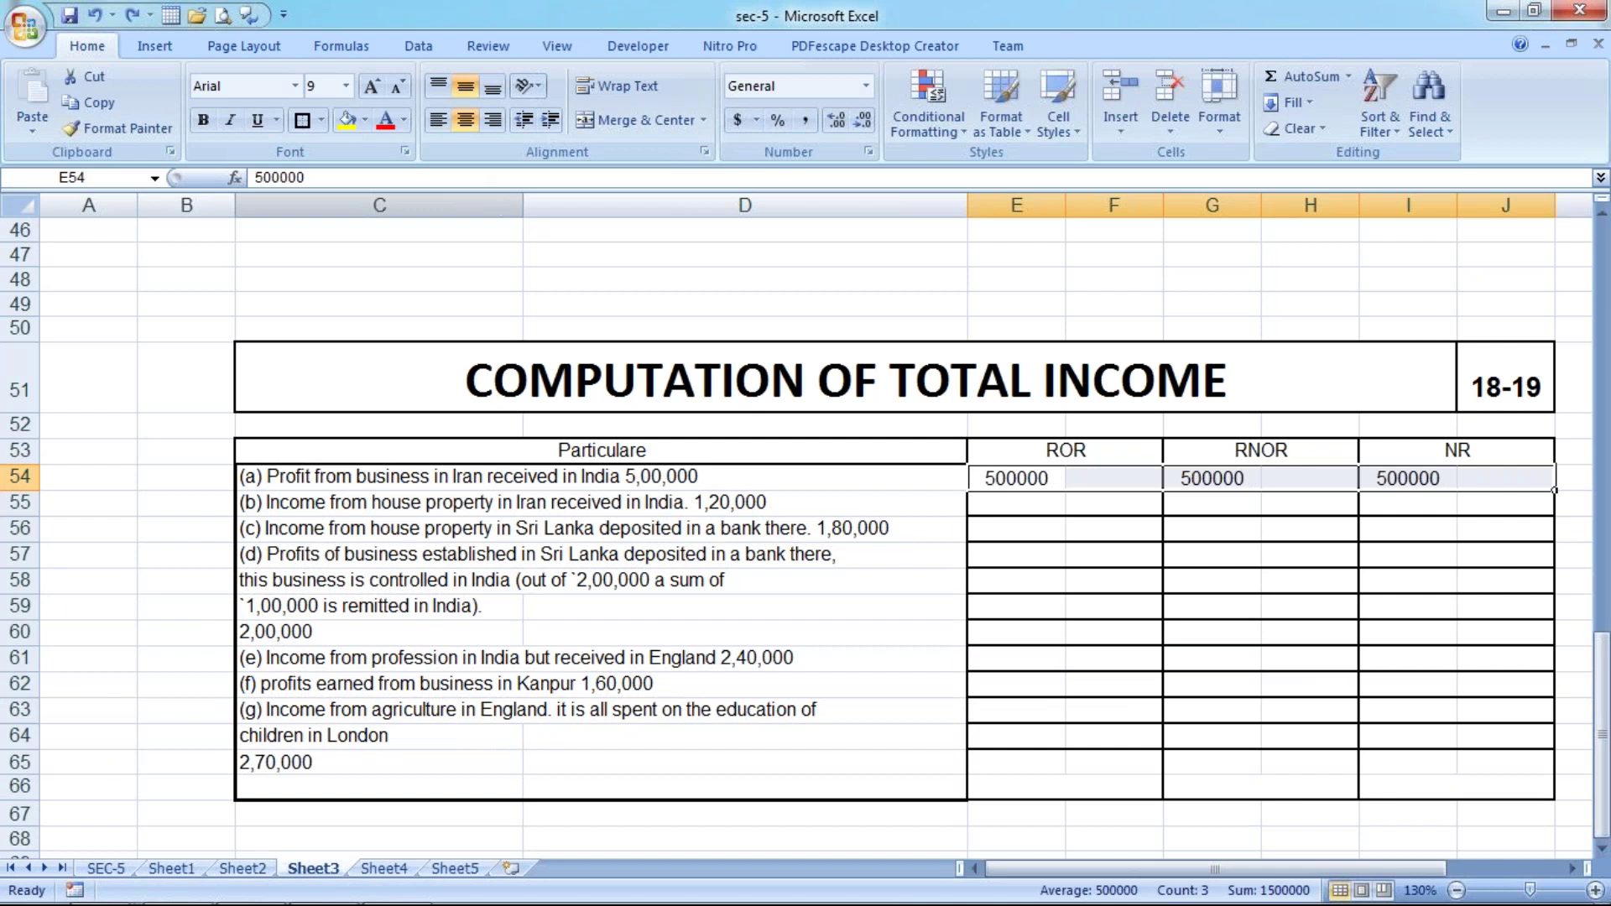
Copy item (b)'s ROR cell formatting onto the ROR, RNOR and NR cells for items (b)–(g).
left_click(1025, 507)
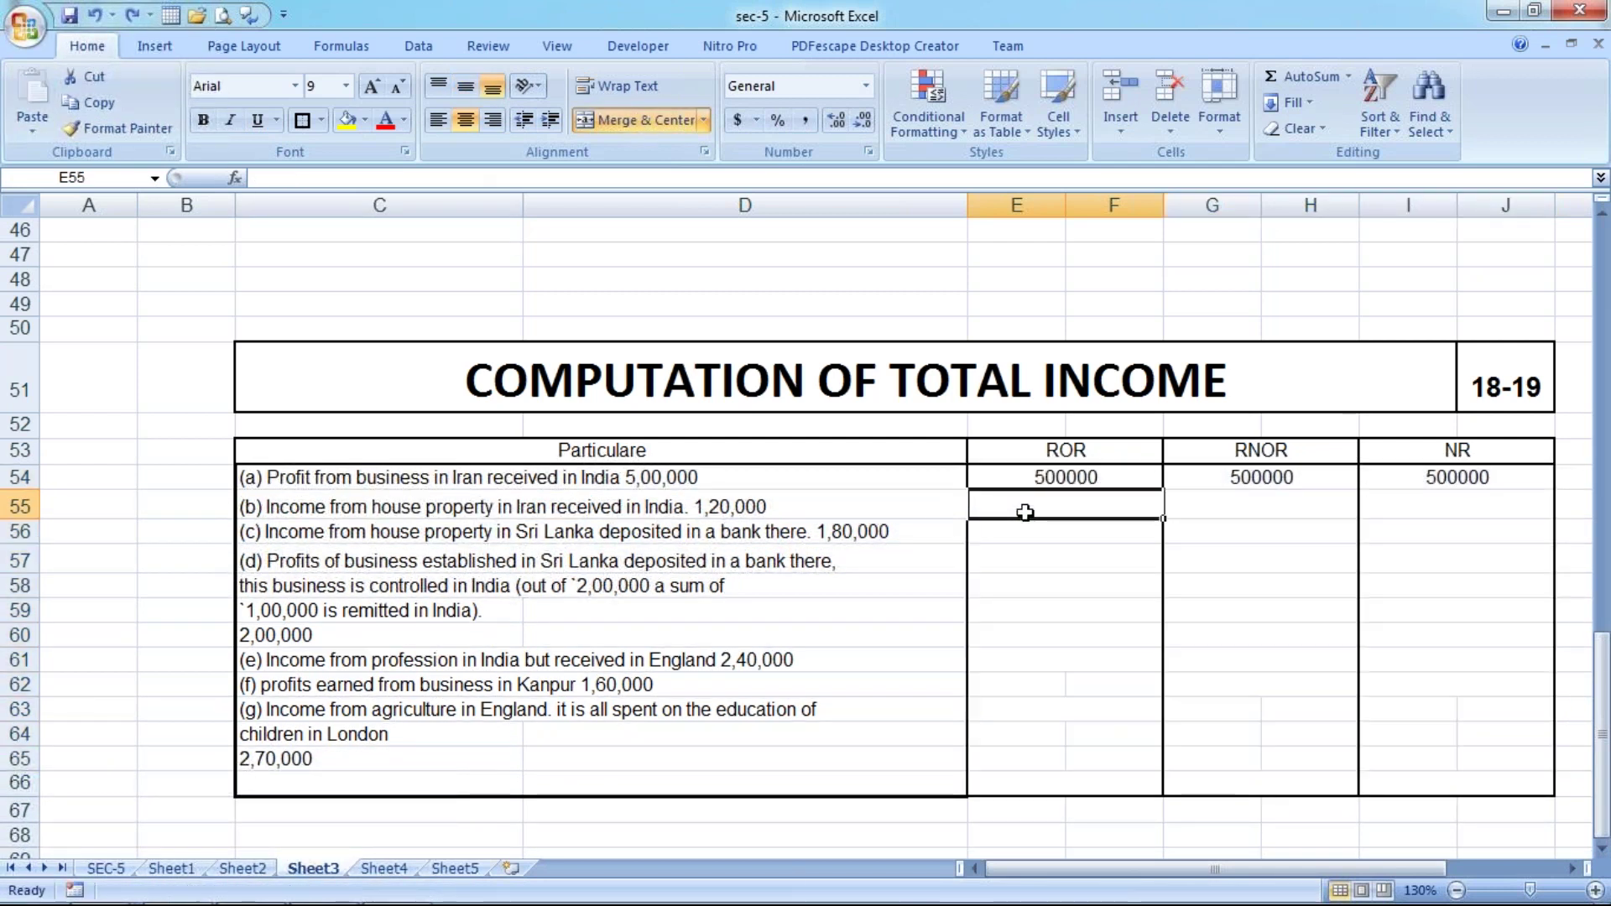
left_click(1043, 467)
left_click(1043, 532)
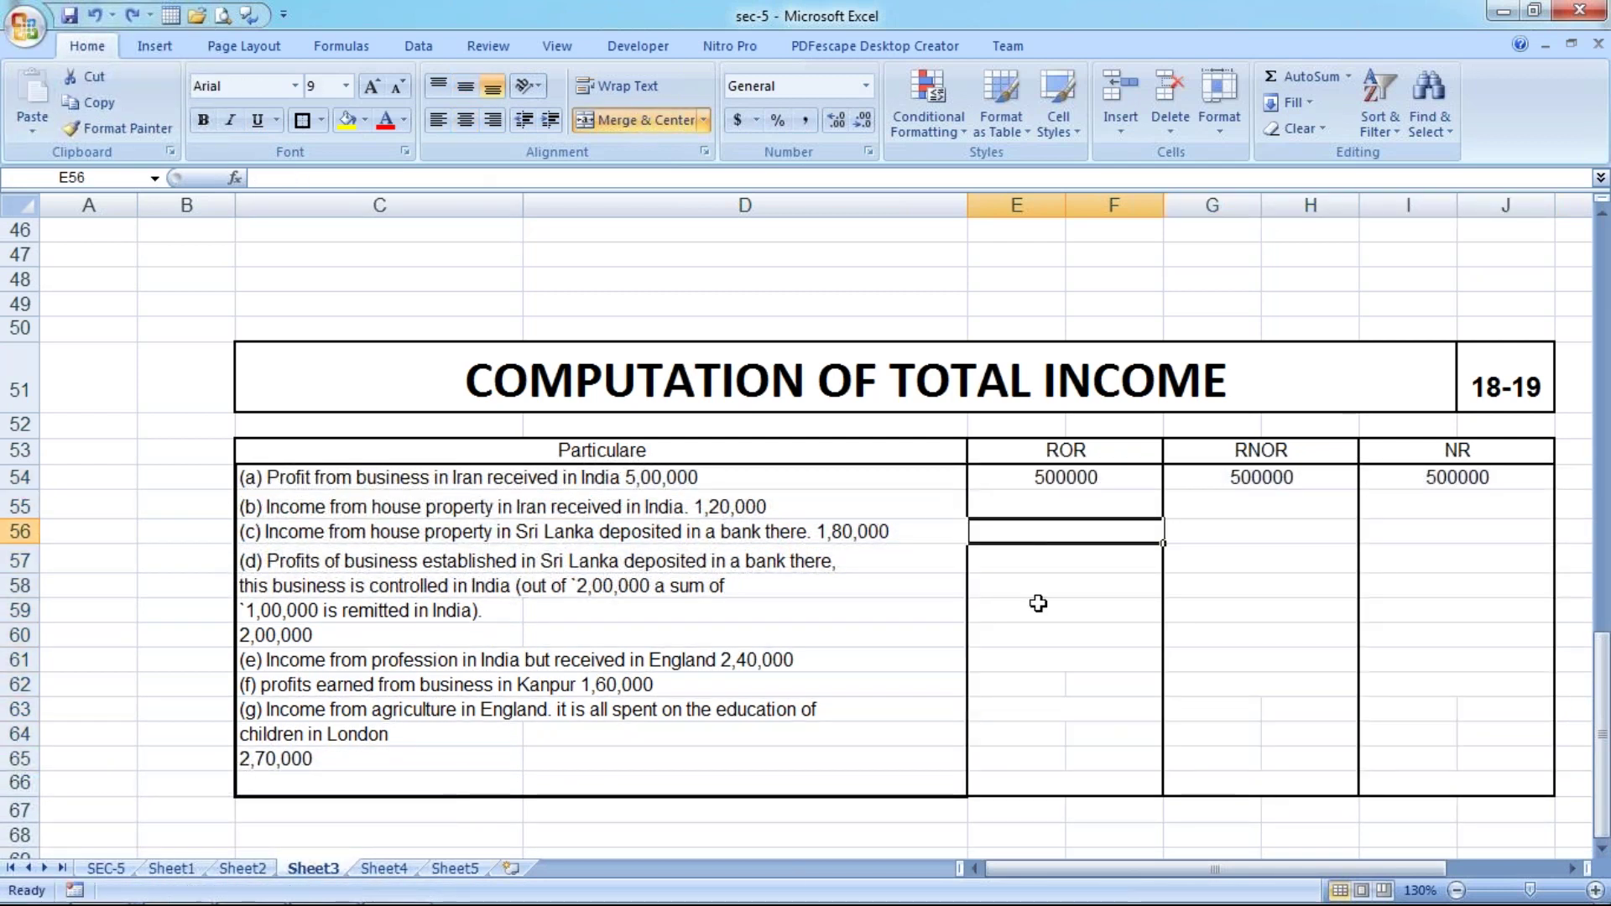
left_click(1024, 507)
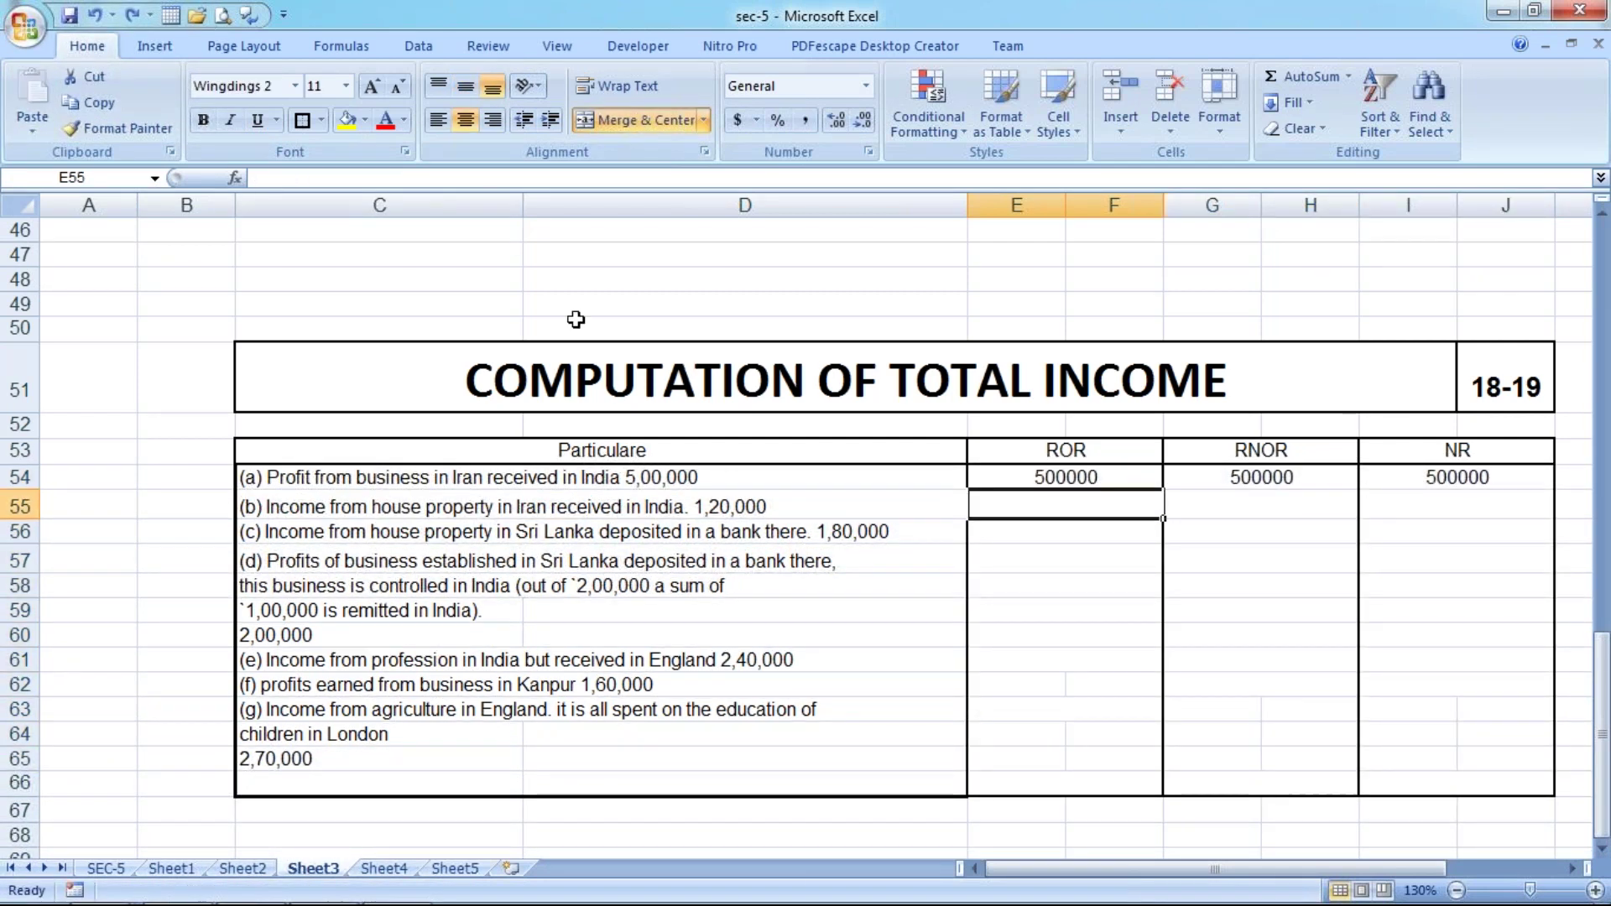
left_click(295, 86)
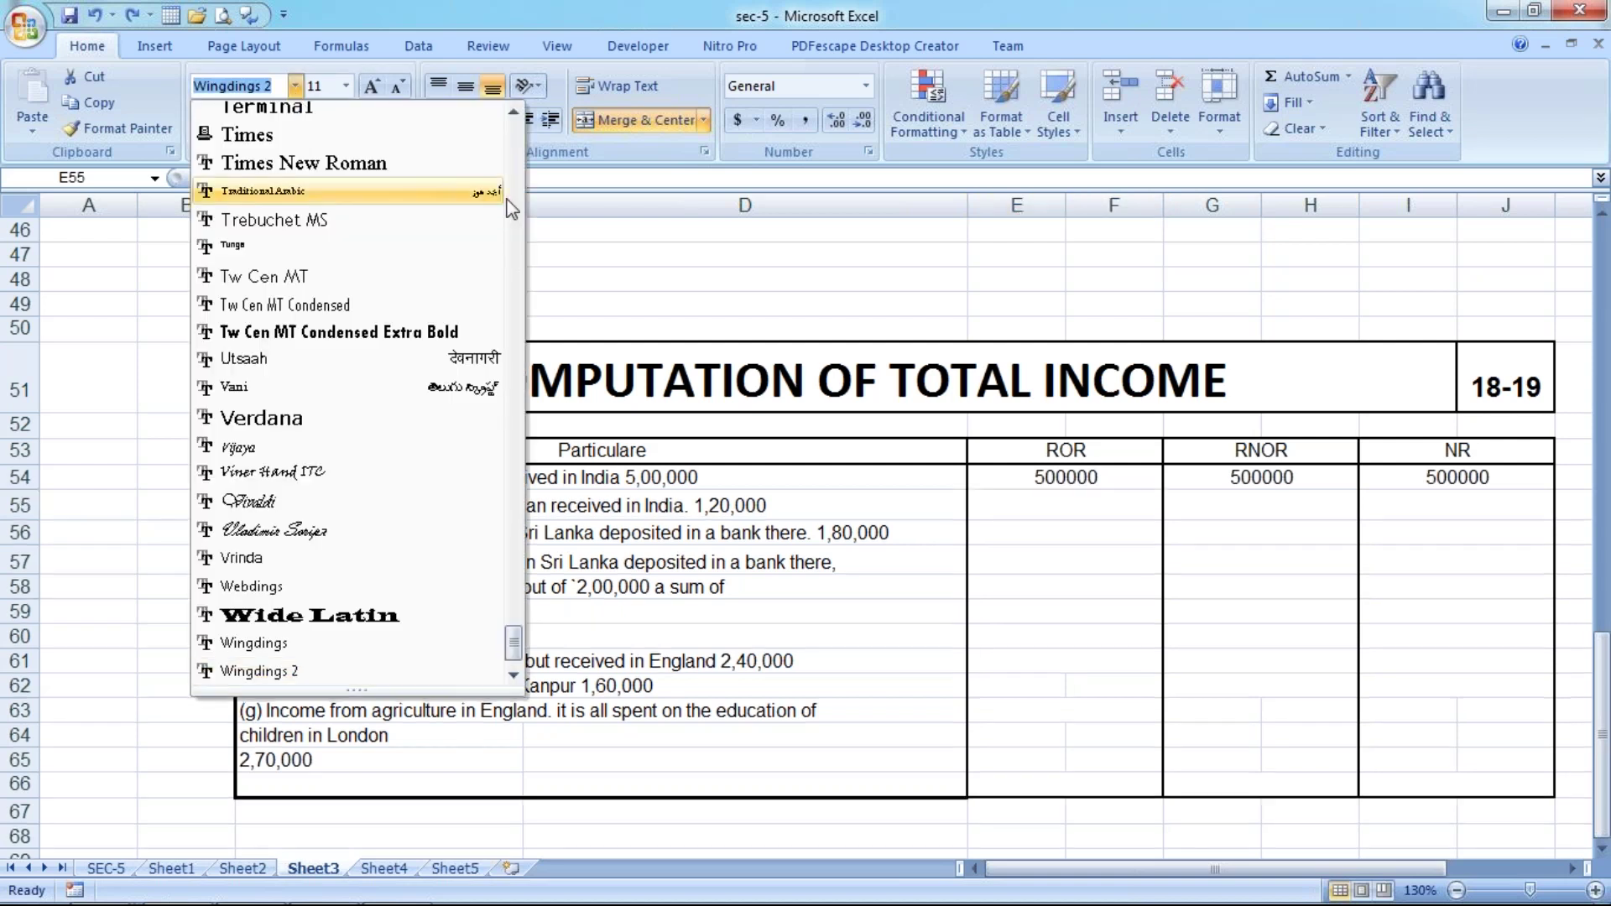
scroll(353, 335, "up", 10)
scroll(336, 294, "up", 20)
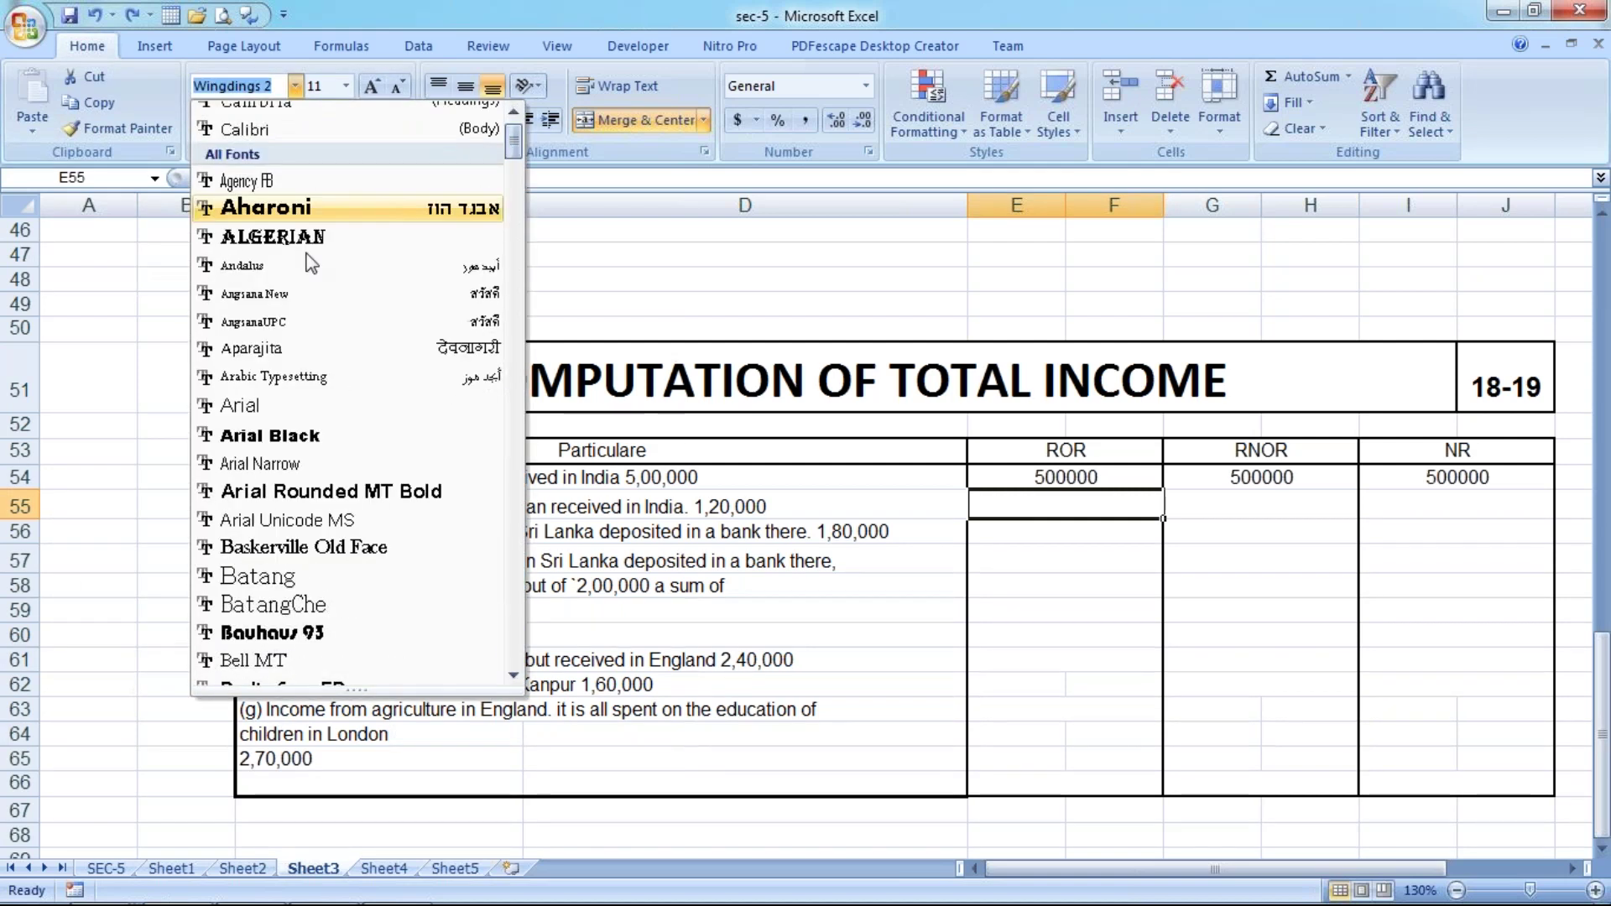
left_click(117, 127)
left_click_drag(1171, 503, 1449, 766)
left_click_drag(1059, 504, 1051, 799)
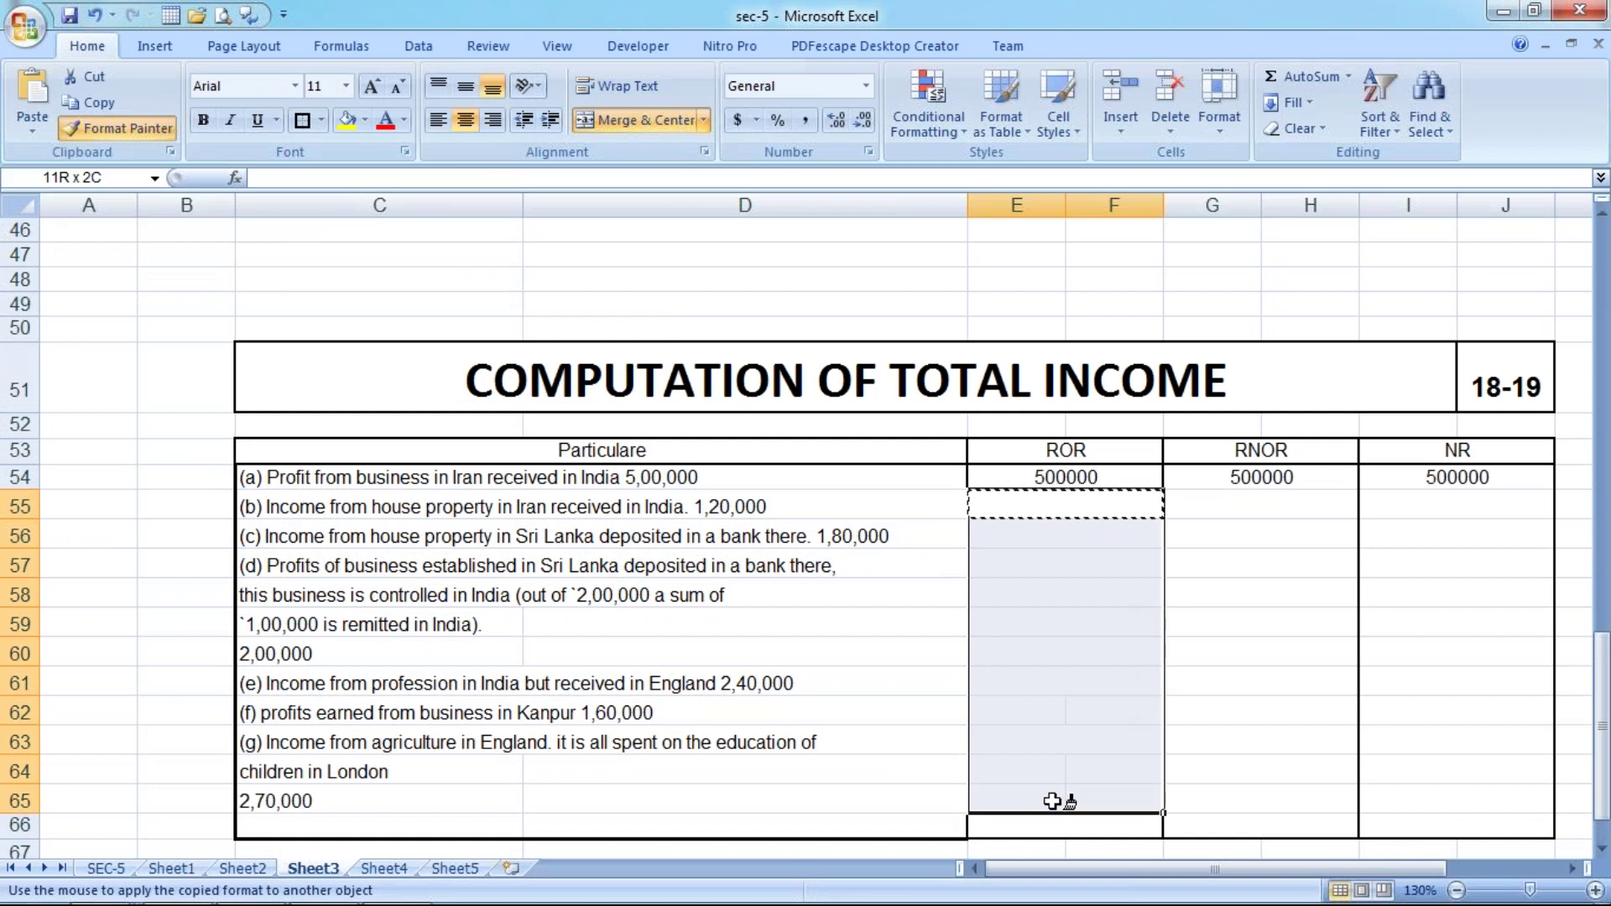
left_click(1026, 510)
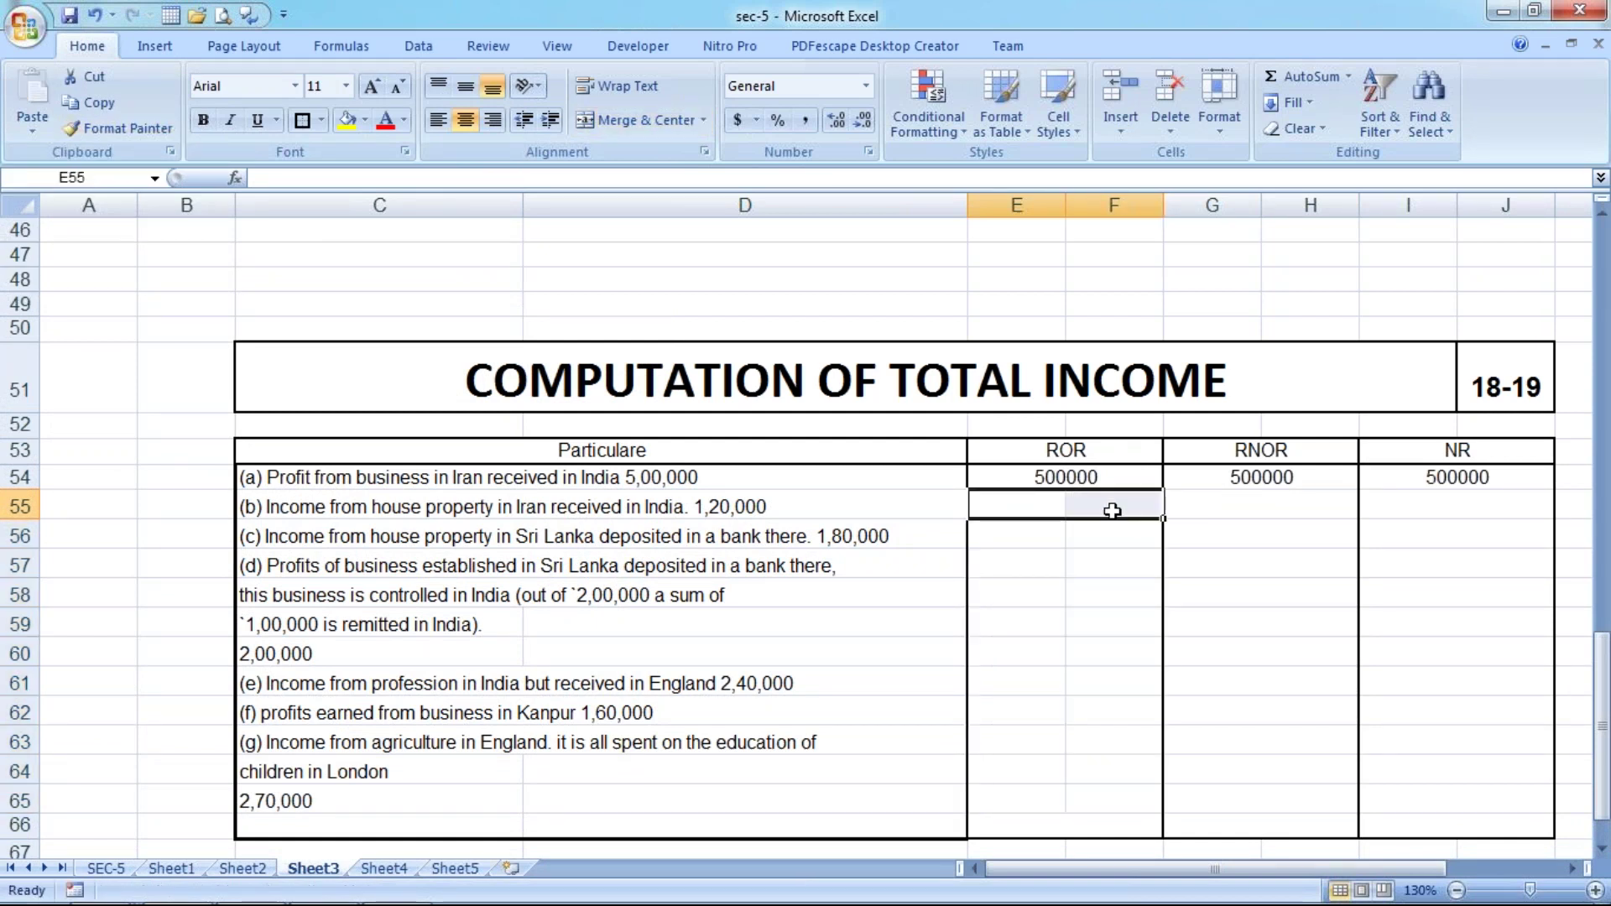
Enter 120000 for item (b) under ROR, RNOR and NR.
left_click(636, 129)
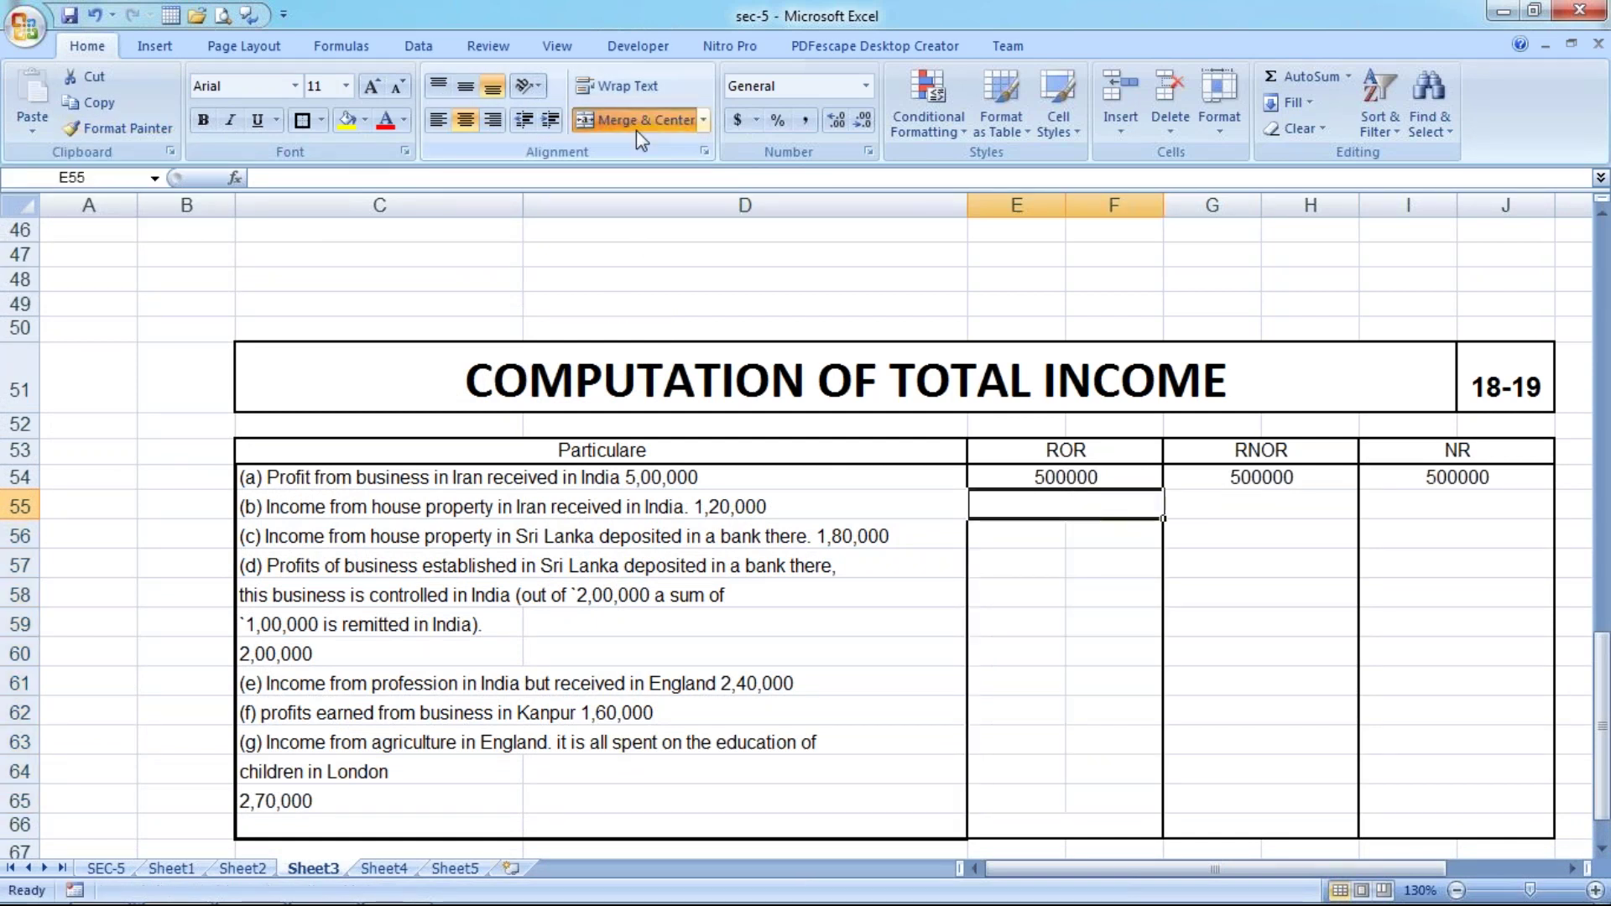
type("120000")
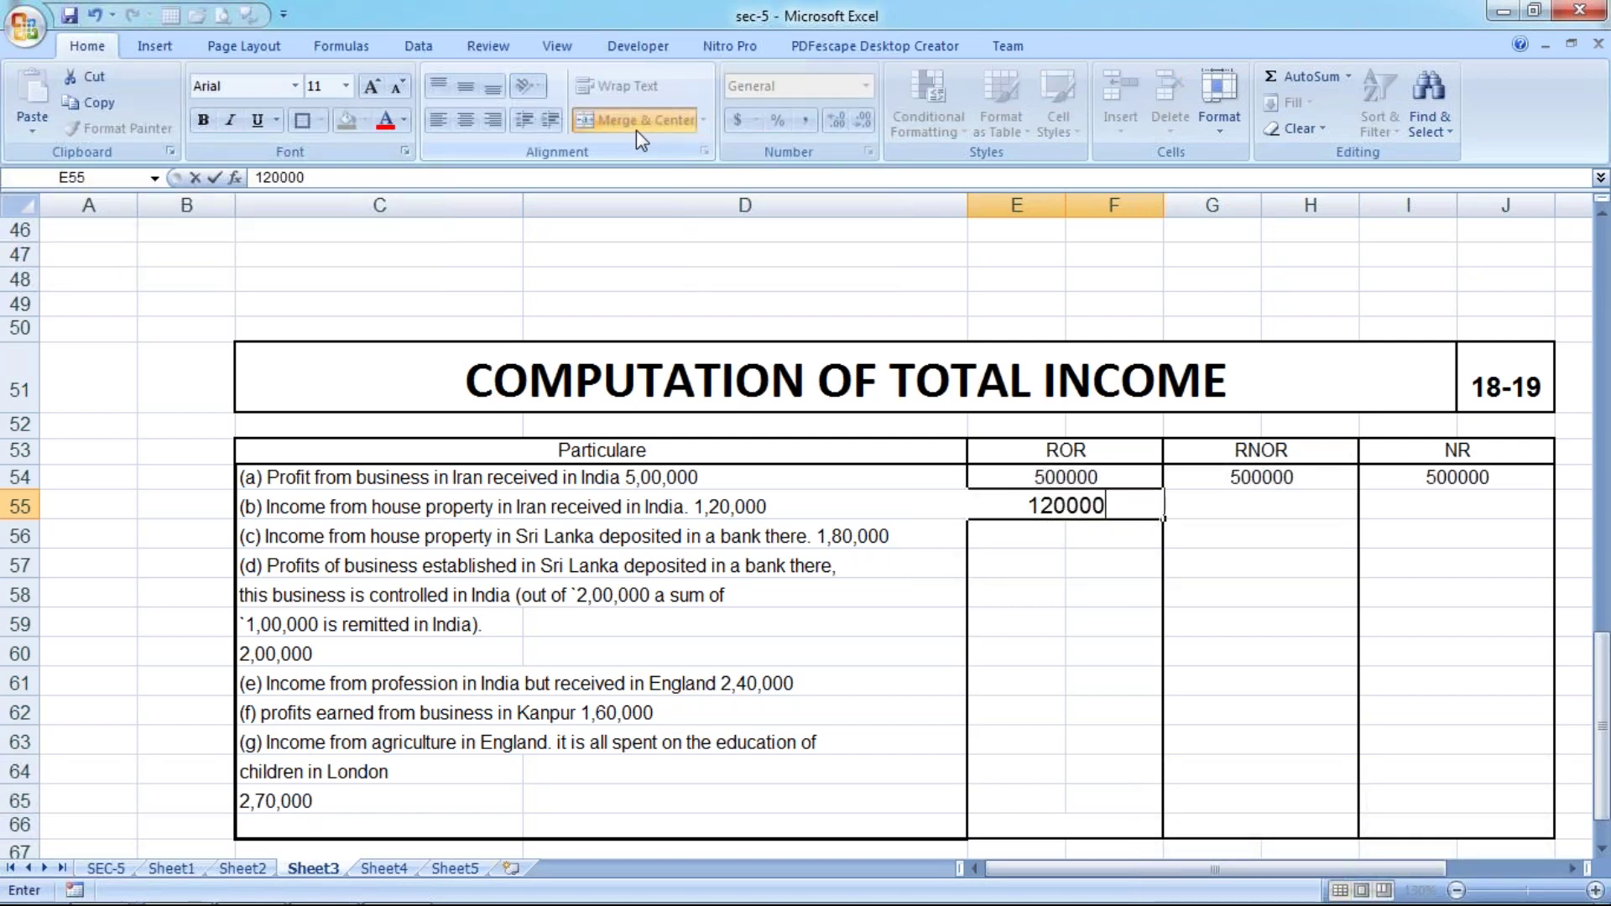
key("Return")
key("Right")
type("120000")
key("Return")
key("Right")
type("1200000")
key("BackSpace")
key("Return")
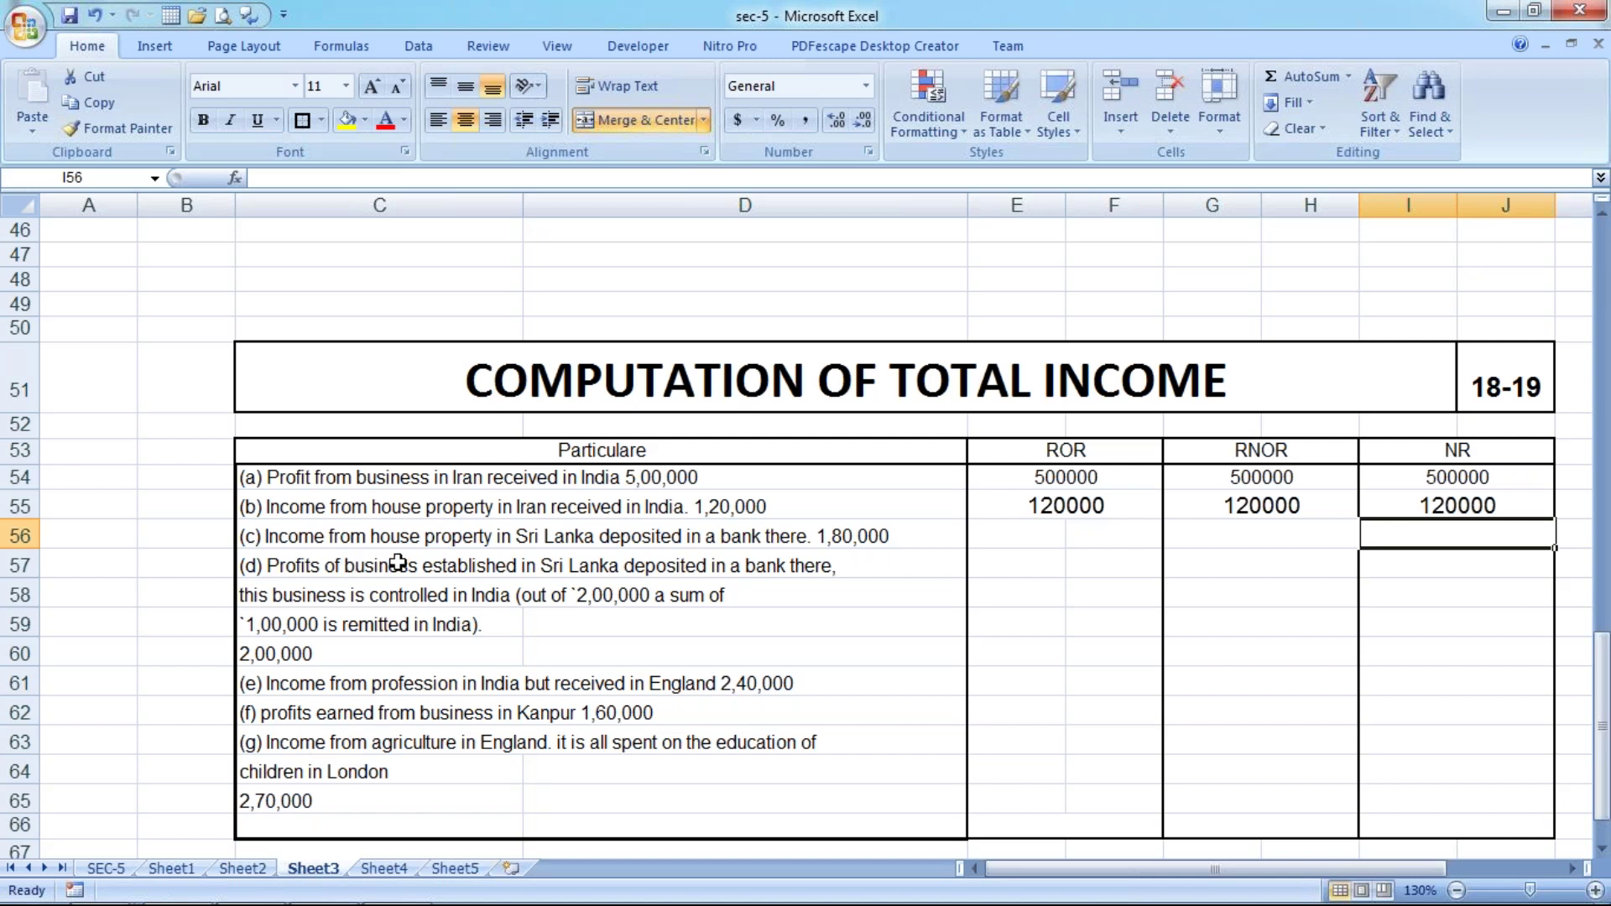
left_click(580, 582)
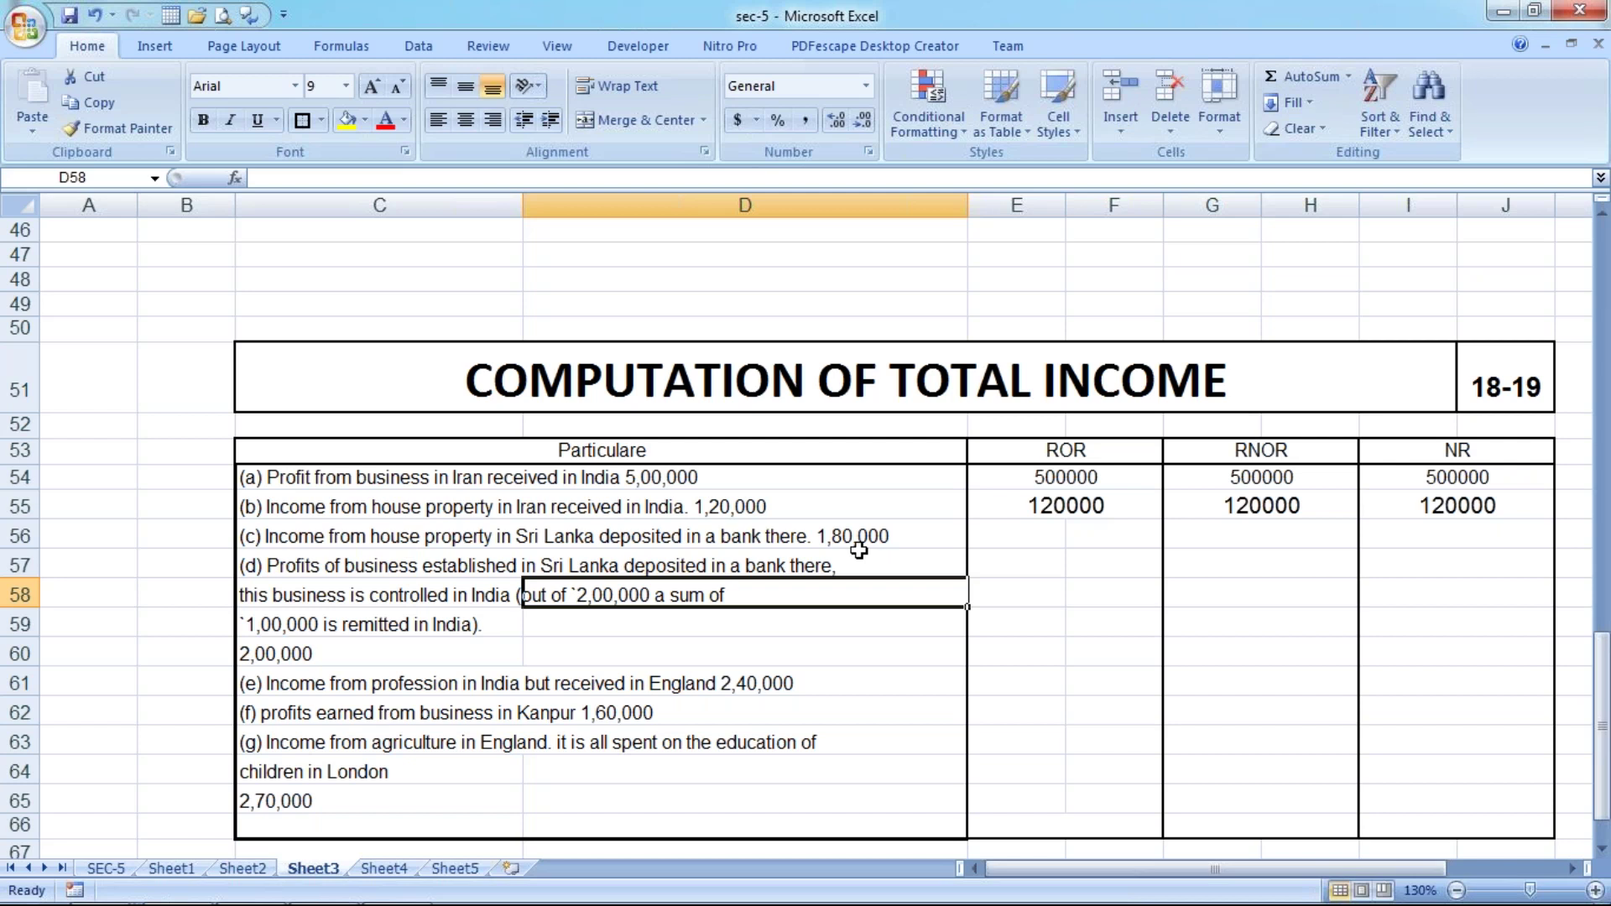
Enter 180000 under ROR for item (c), merged and centred, with dashes under RNOR and NR.
left_click_drag(1036, 531, 1114, 531)
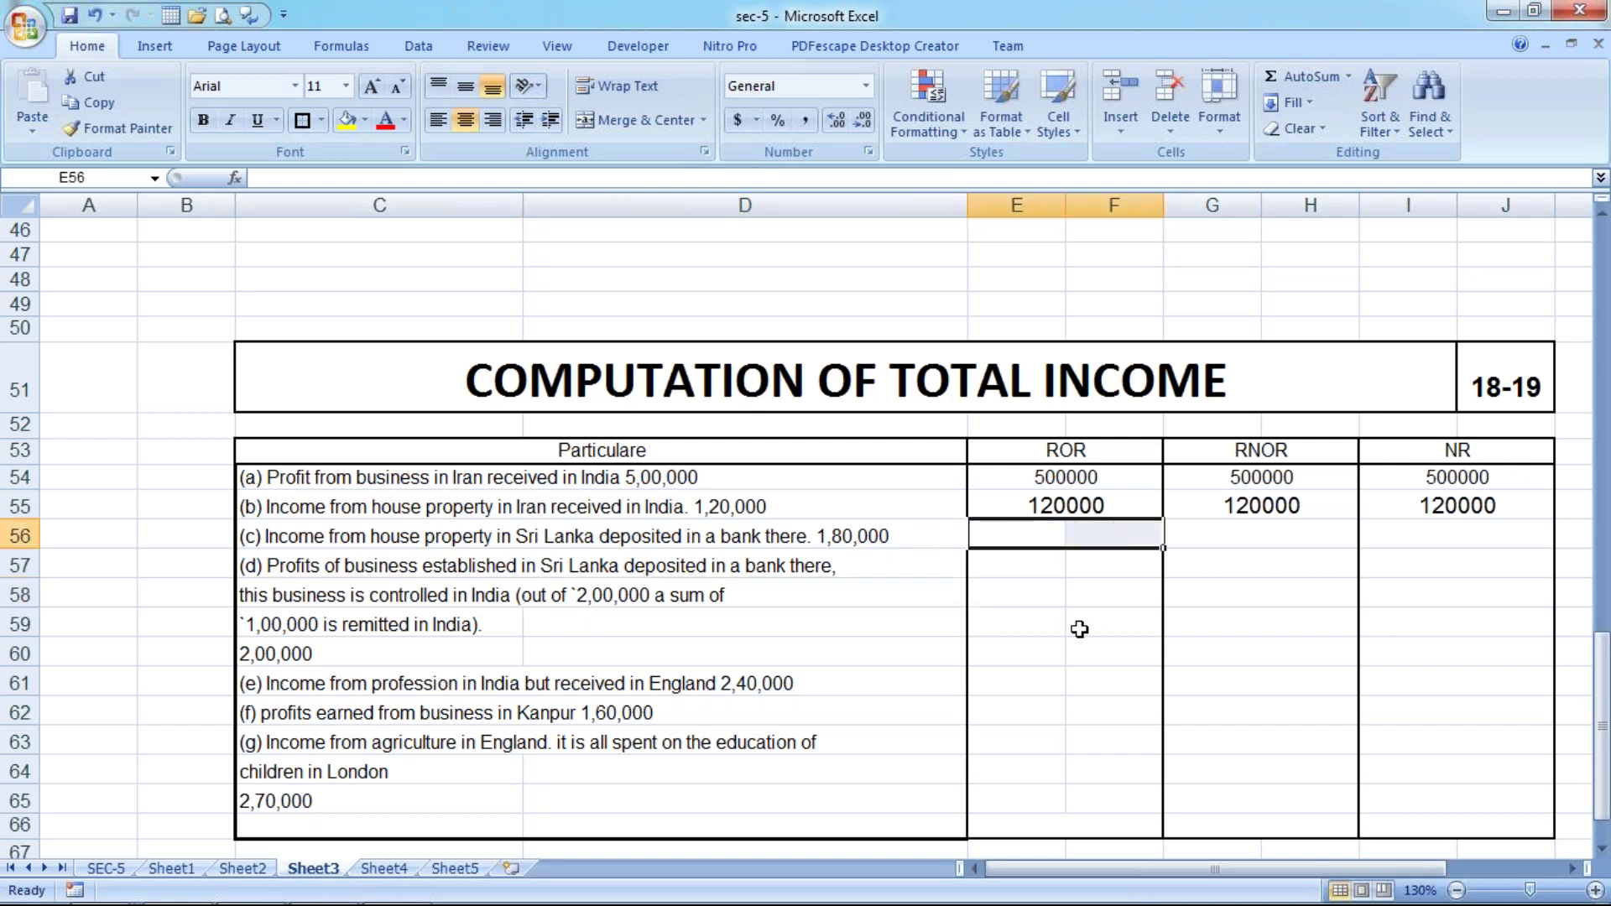
type("180000")
key("Tab")
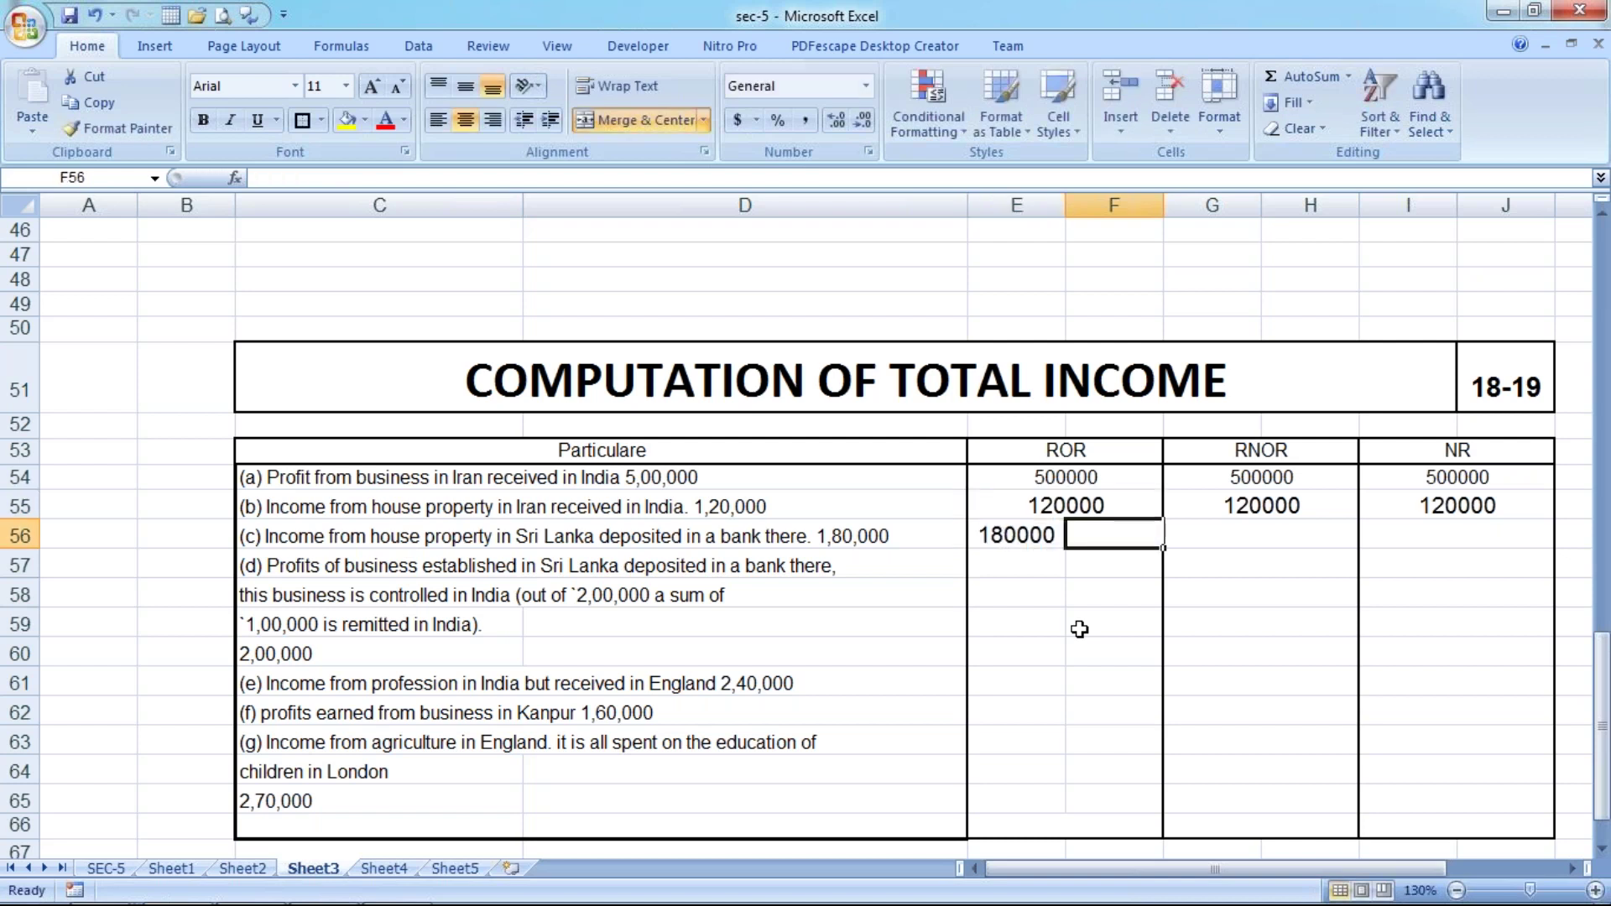
key("shift+Tab")
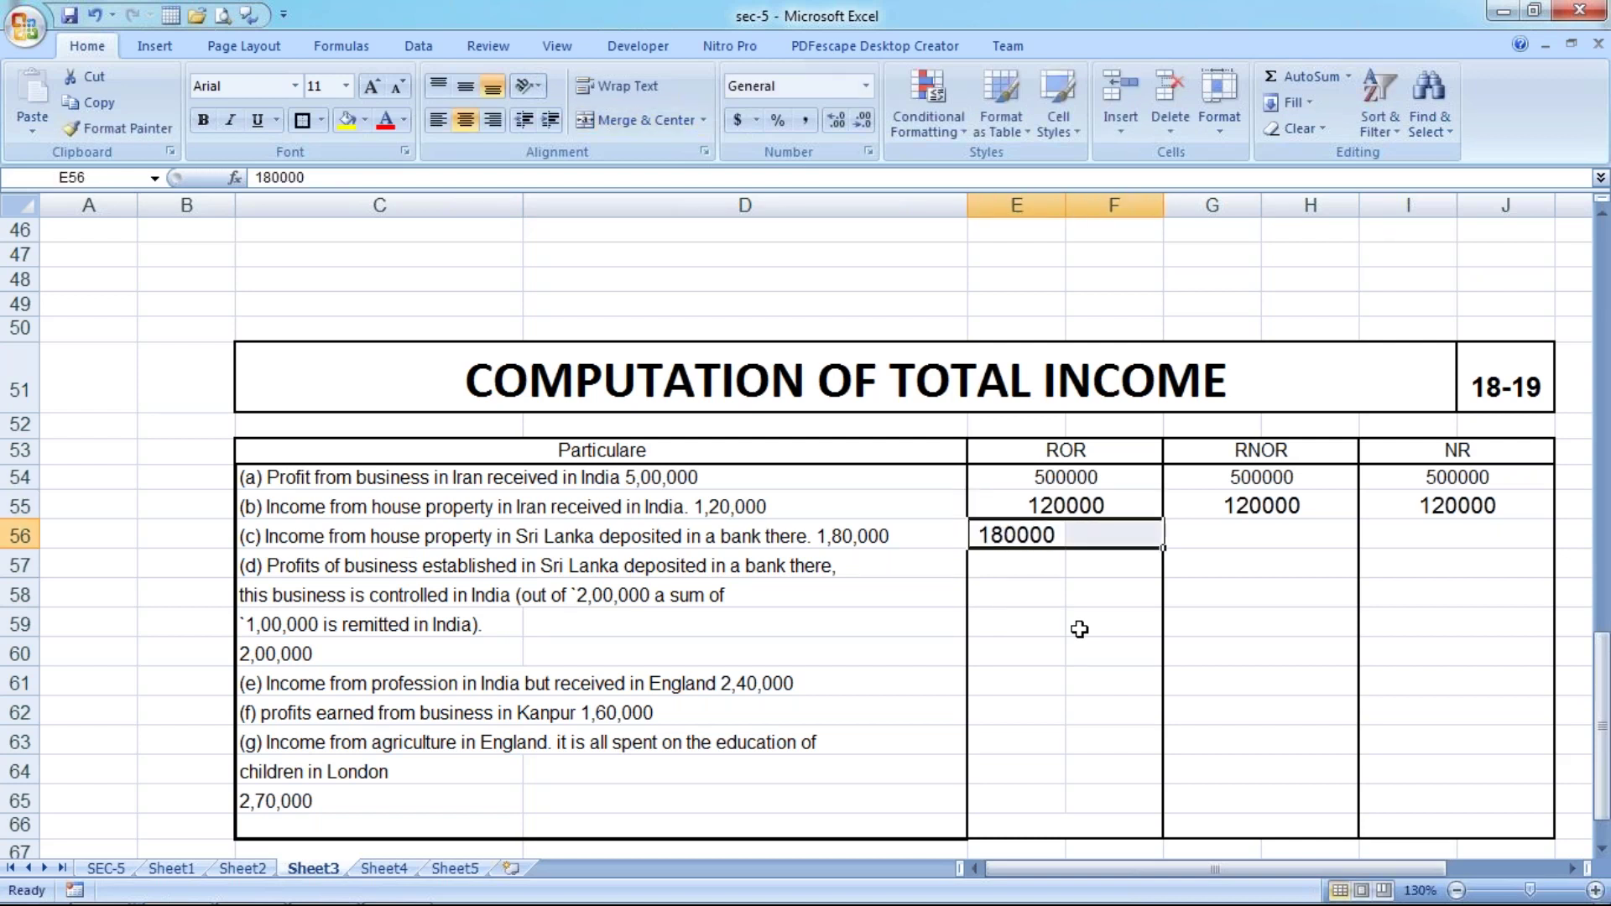
left_click(639, 120)
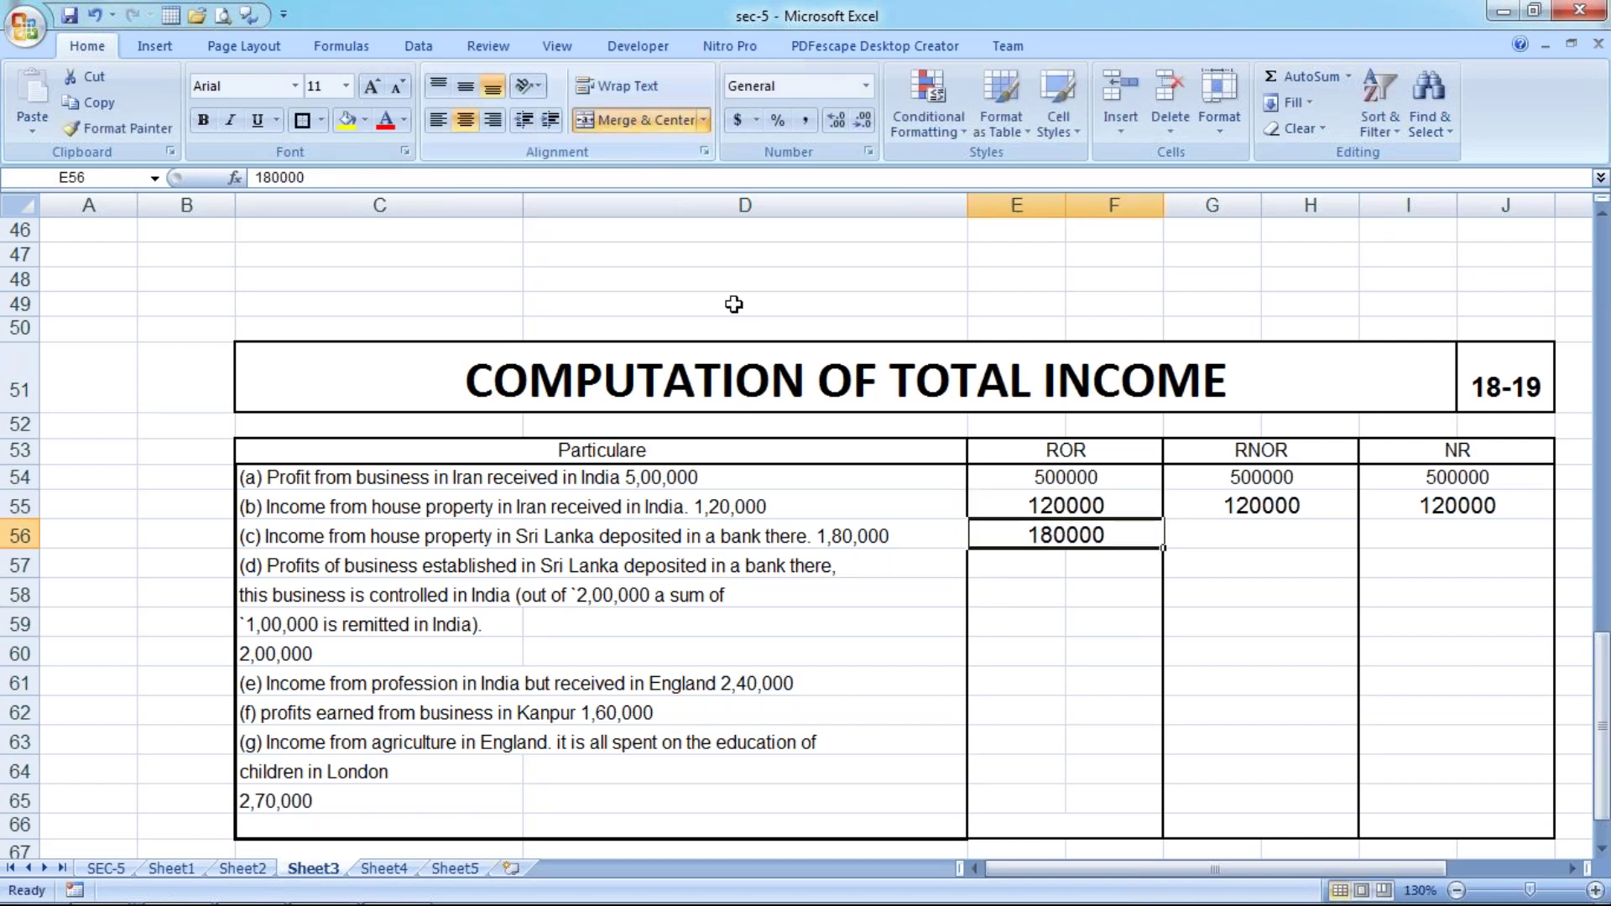
left_click(1267, 537)
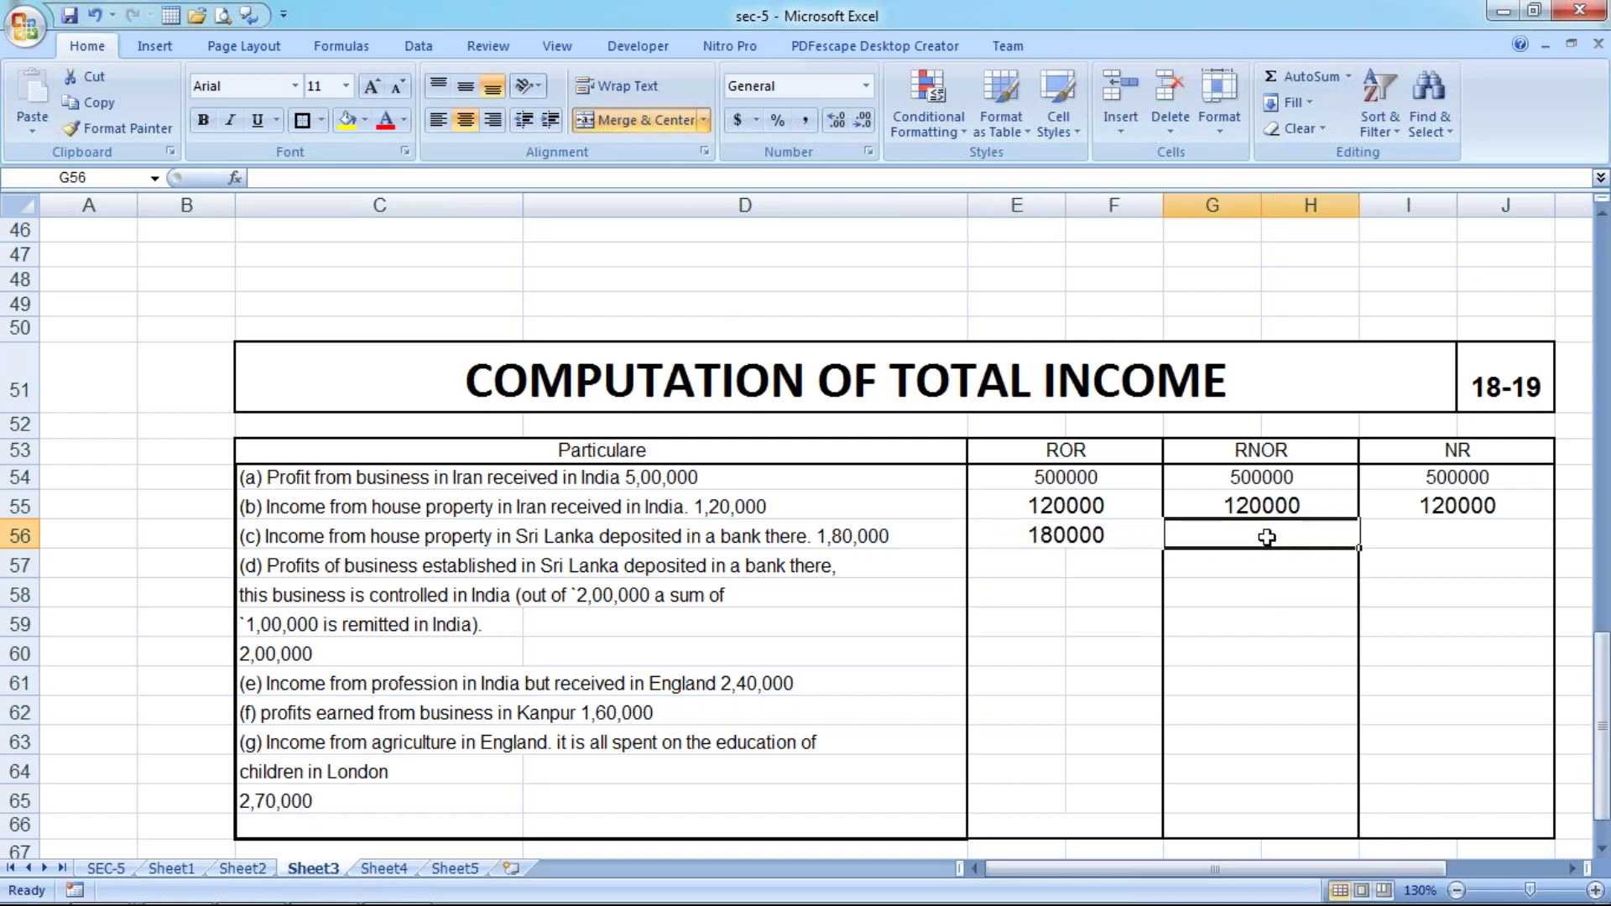
type("-")
key("Return")
left_click(1416, 546)
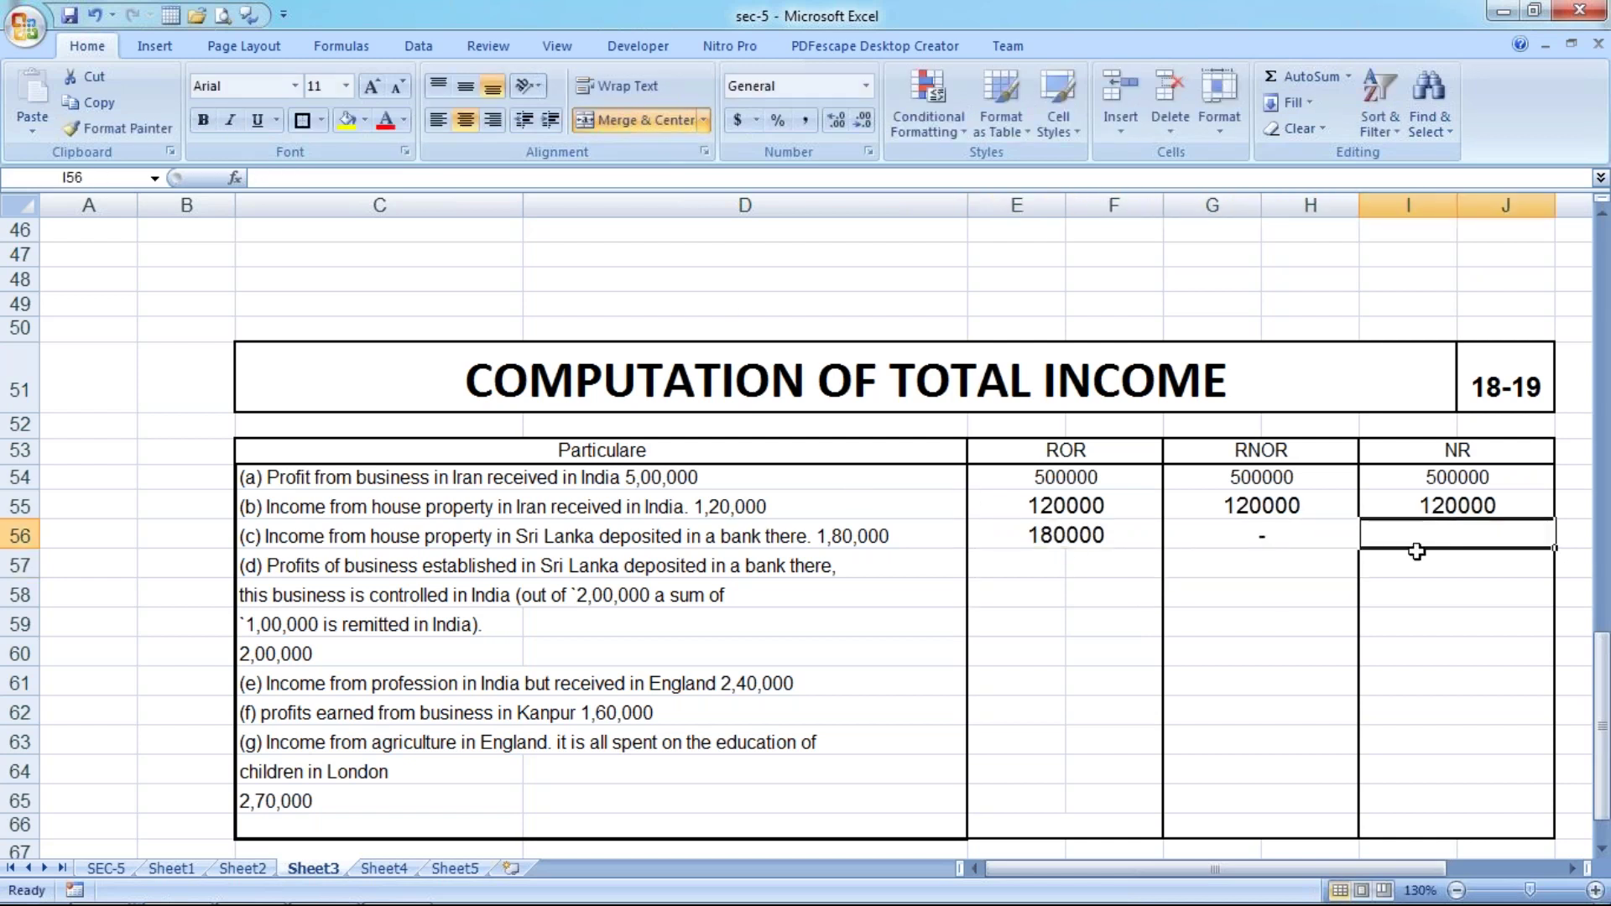
type("-")
key("Return")
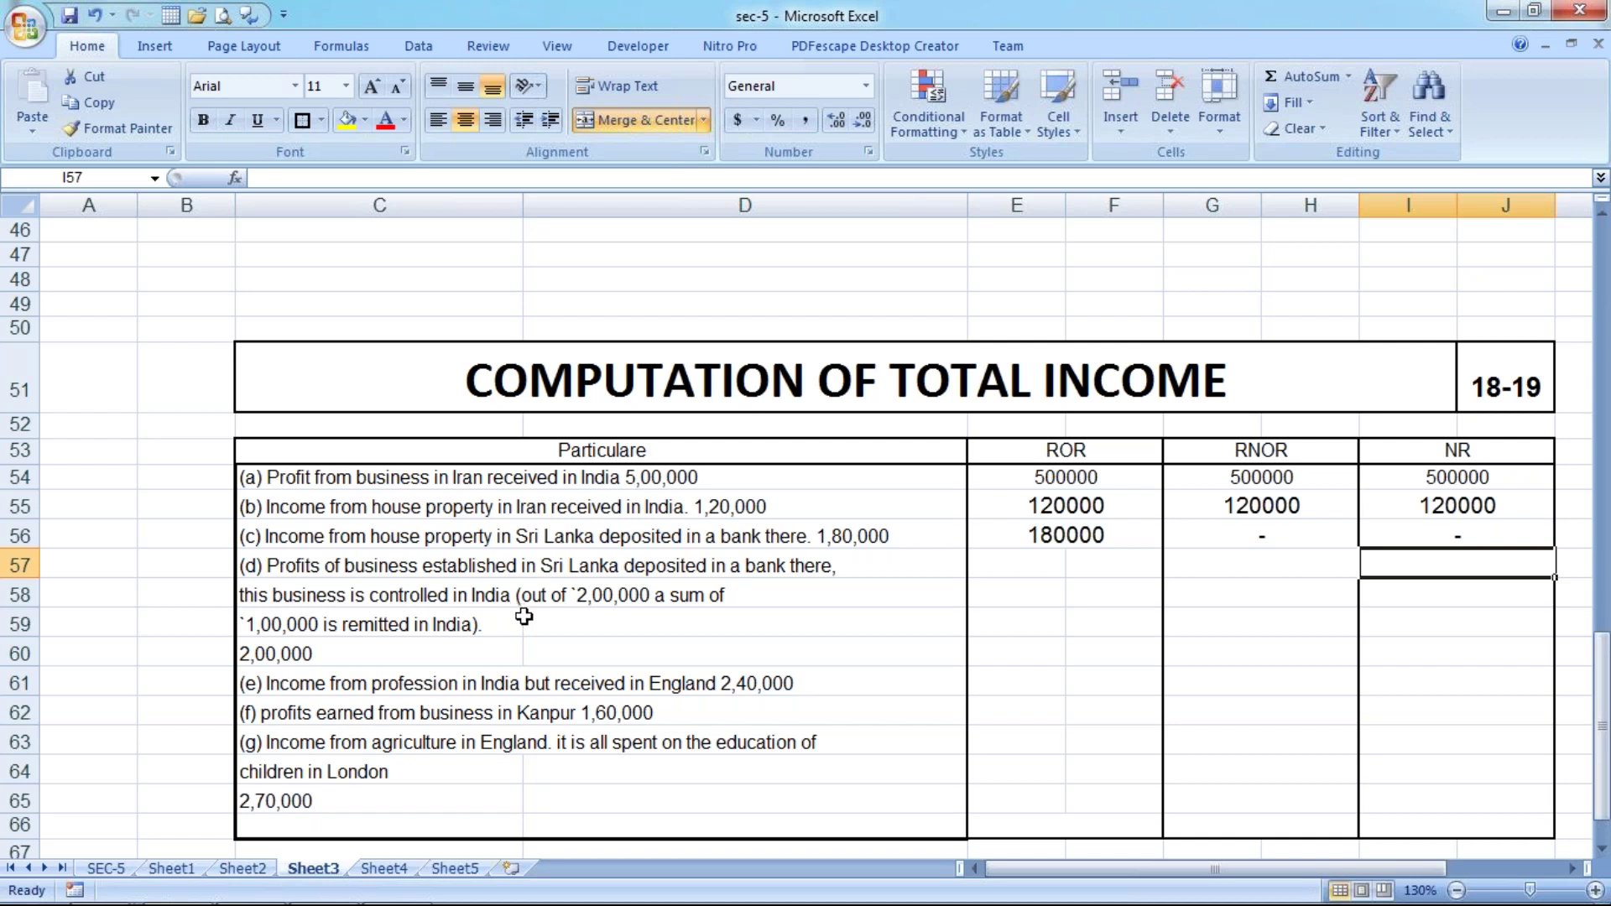
Enter 200000 under ROR for item (d), merged and centred across its two cells.
left_click_drag(997, 598, 1136, 596)
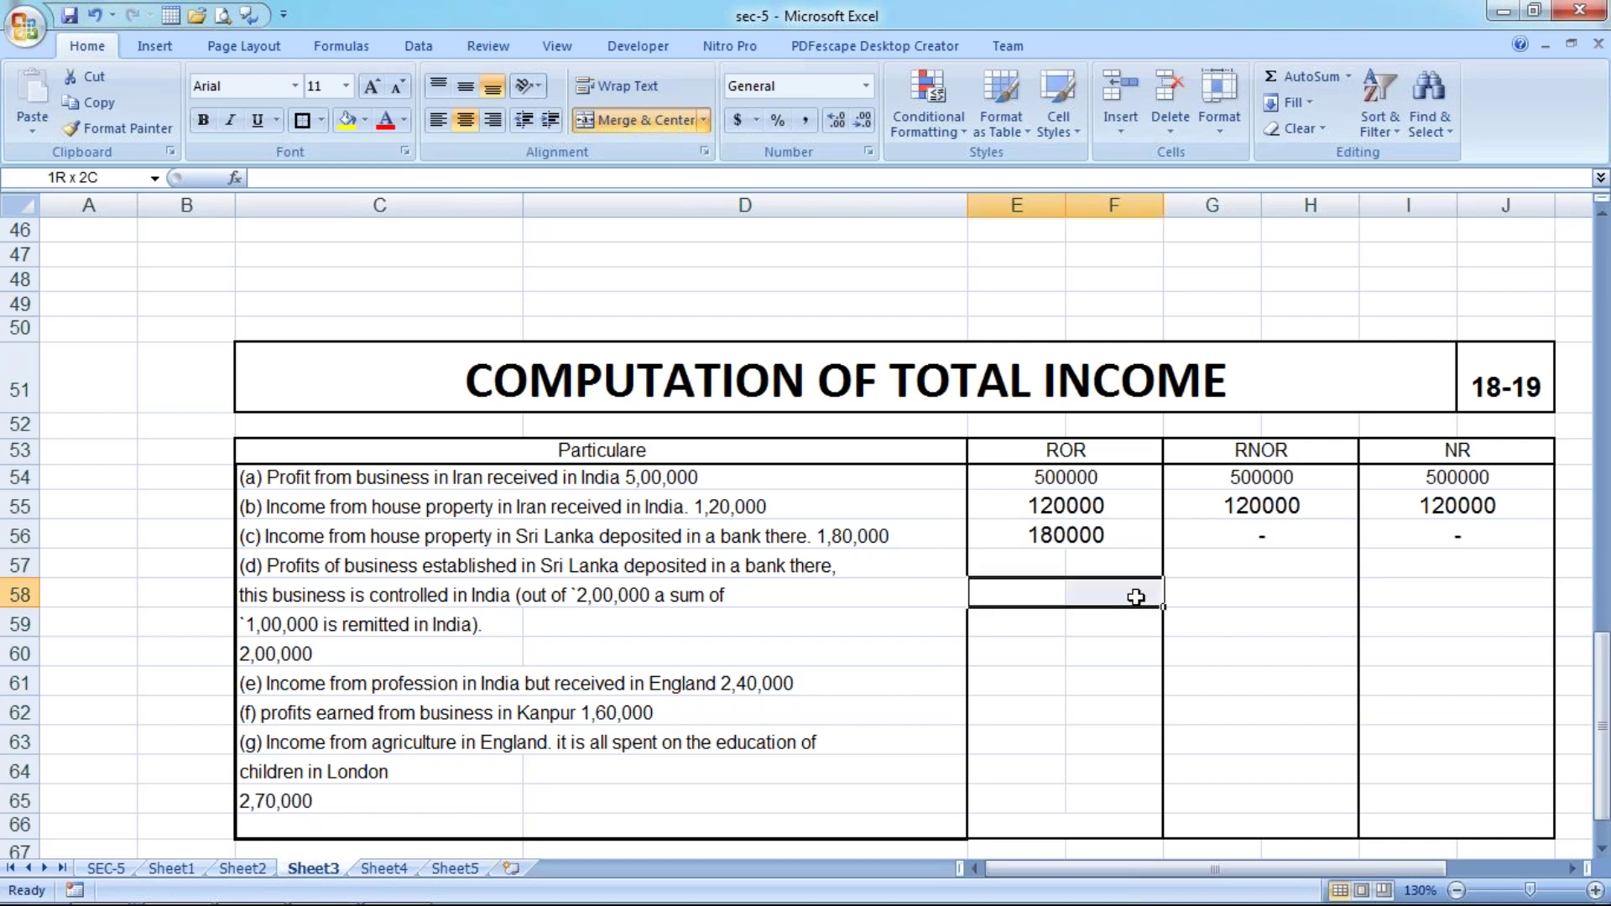
type("200000")
key("Return")
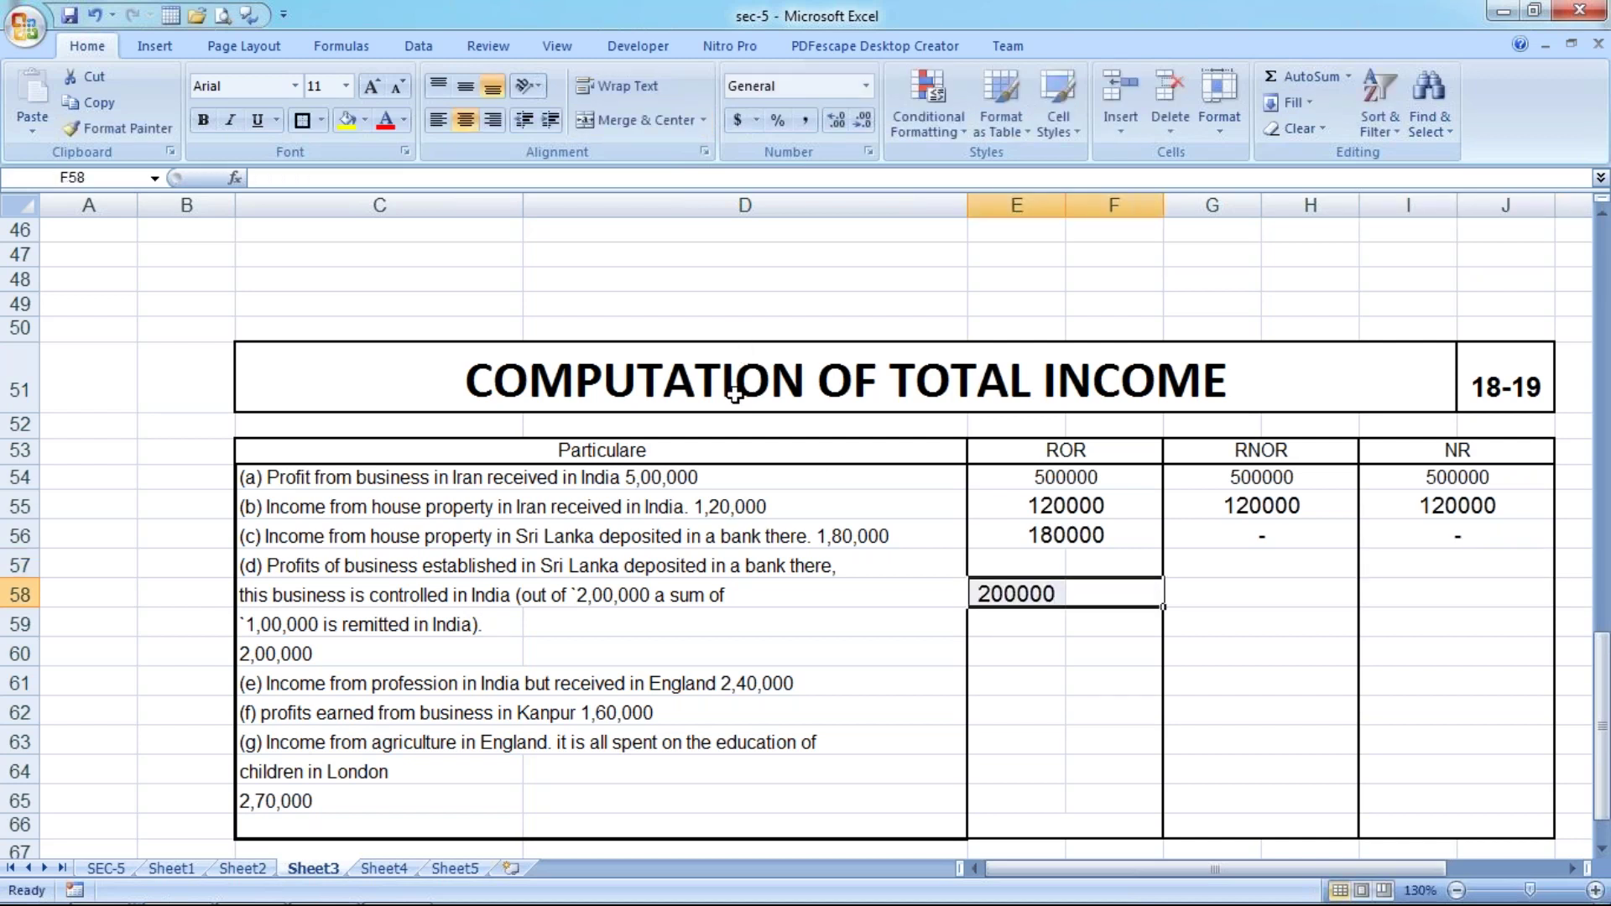
key("Left")
key("shift+Right")
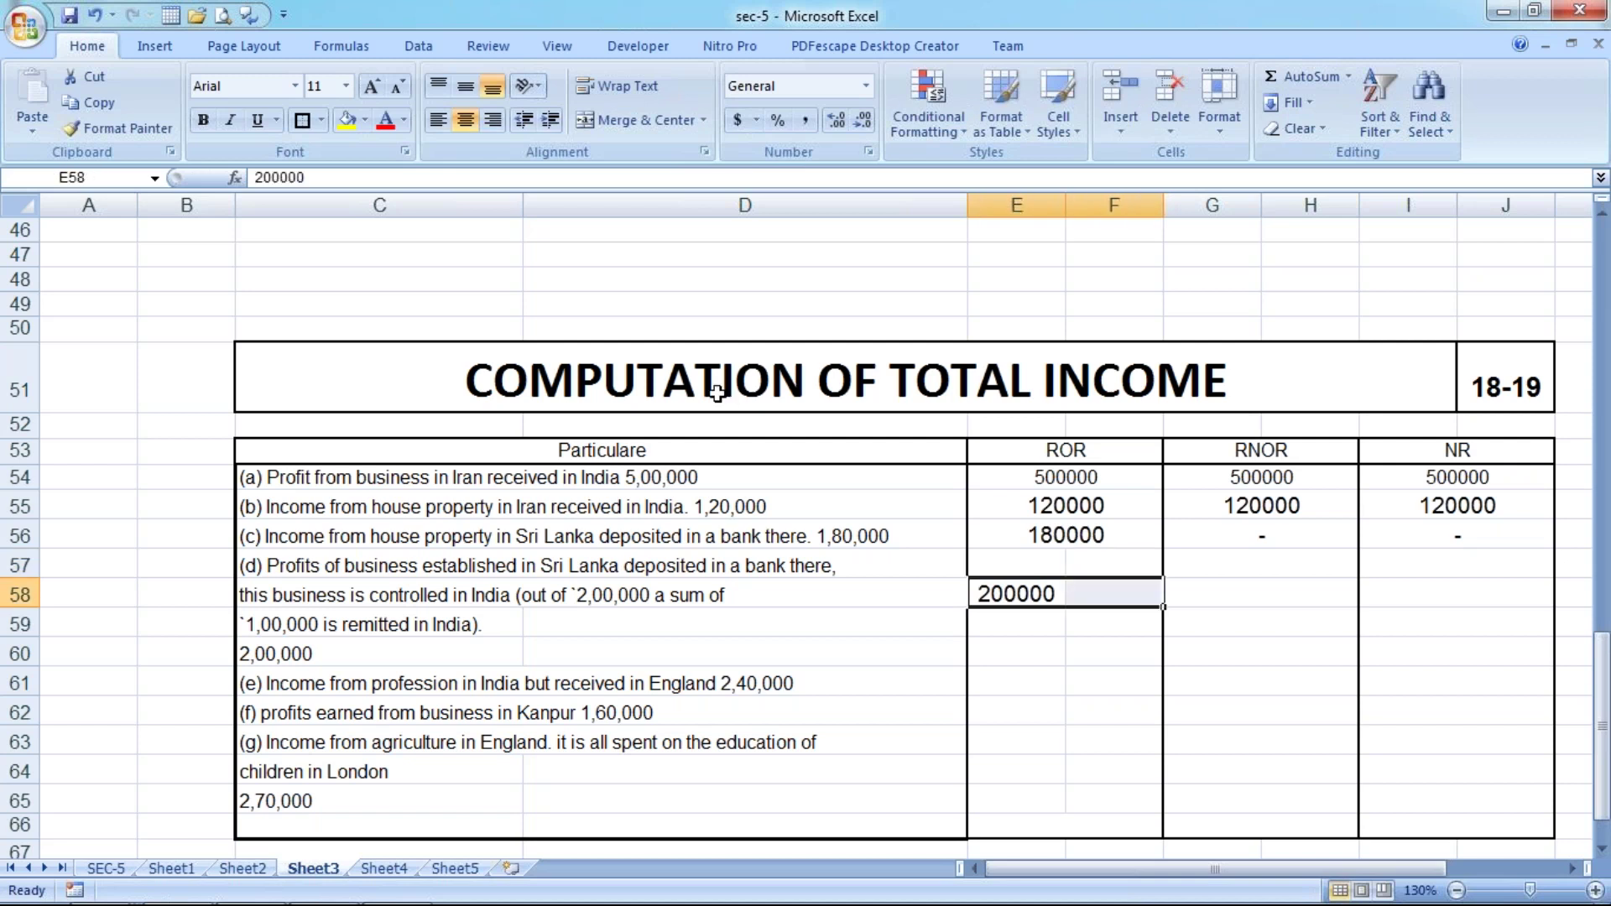
left_click(638, 120)
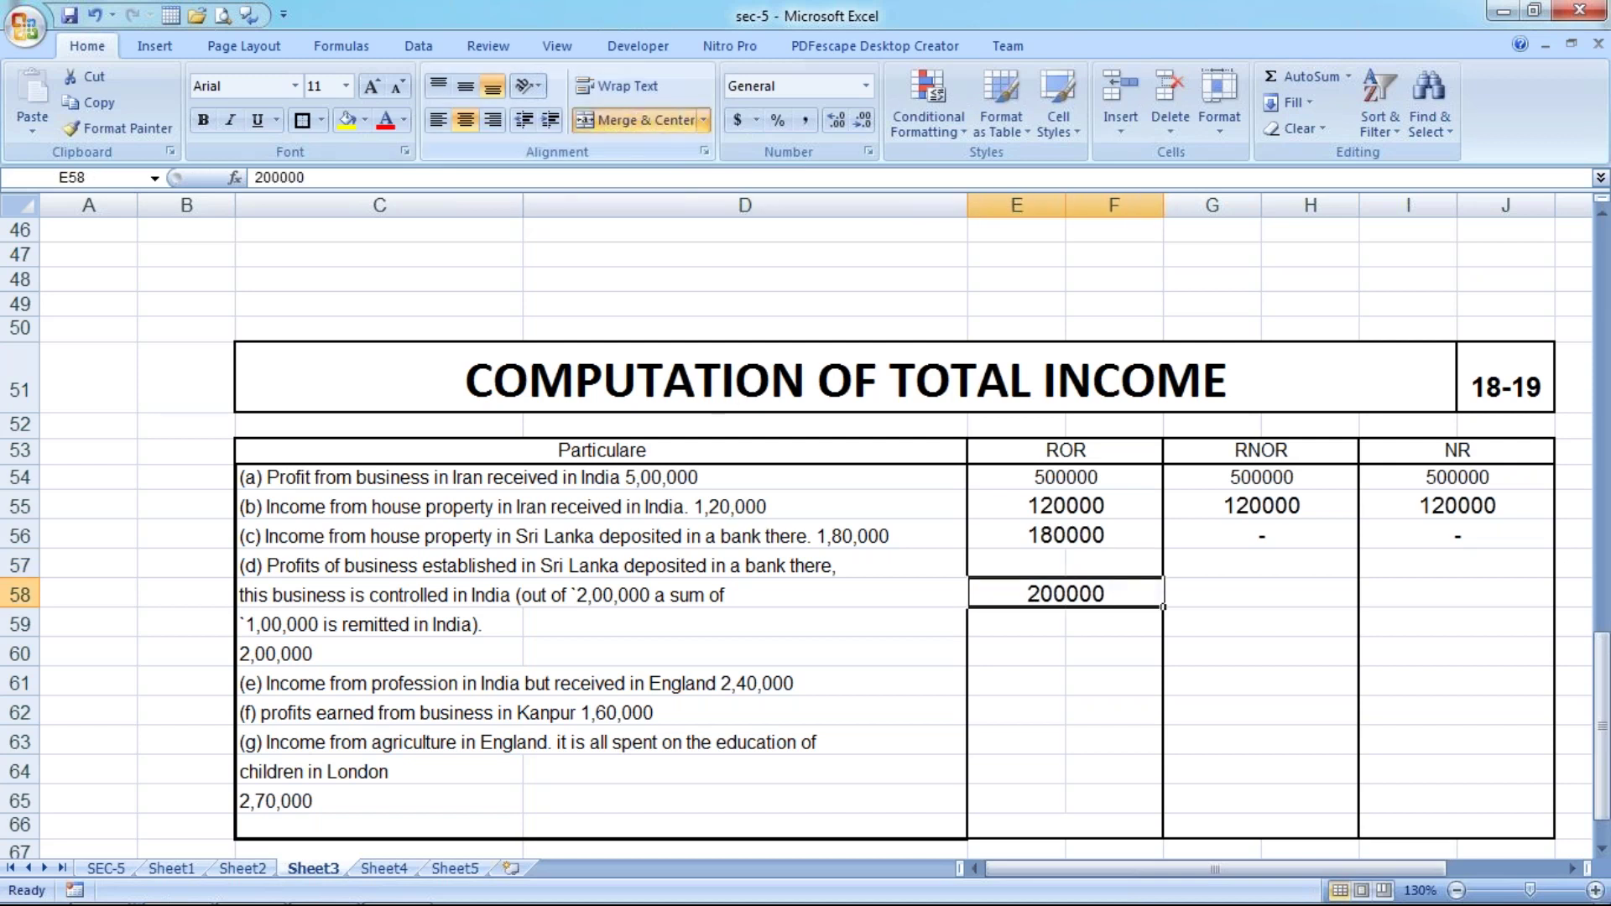
Enter 200000 under RNOR for item (d), correcting the mistyped 2000000.
left_click(1241, 595)
type("2000000")
key("Return")
key("Up")
key("F2")
key("BackSpace")
key("Return")
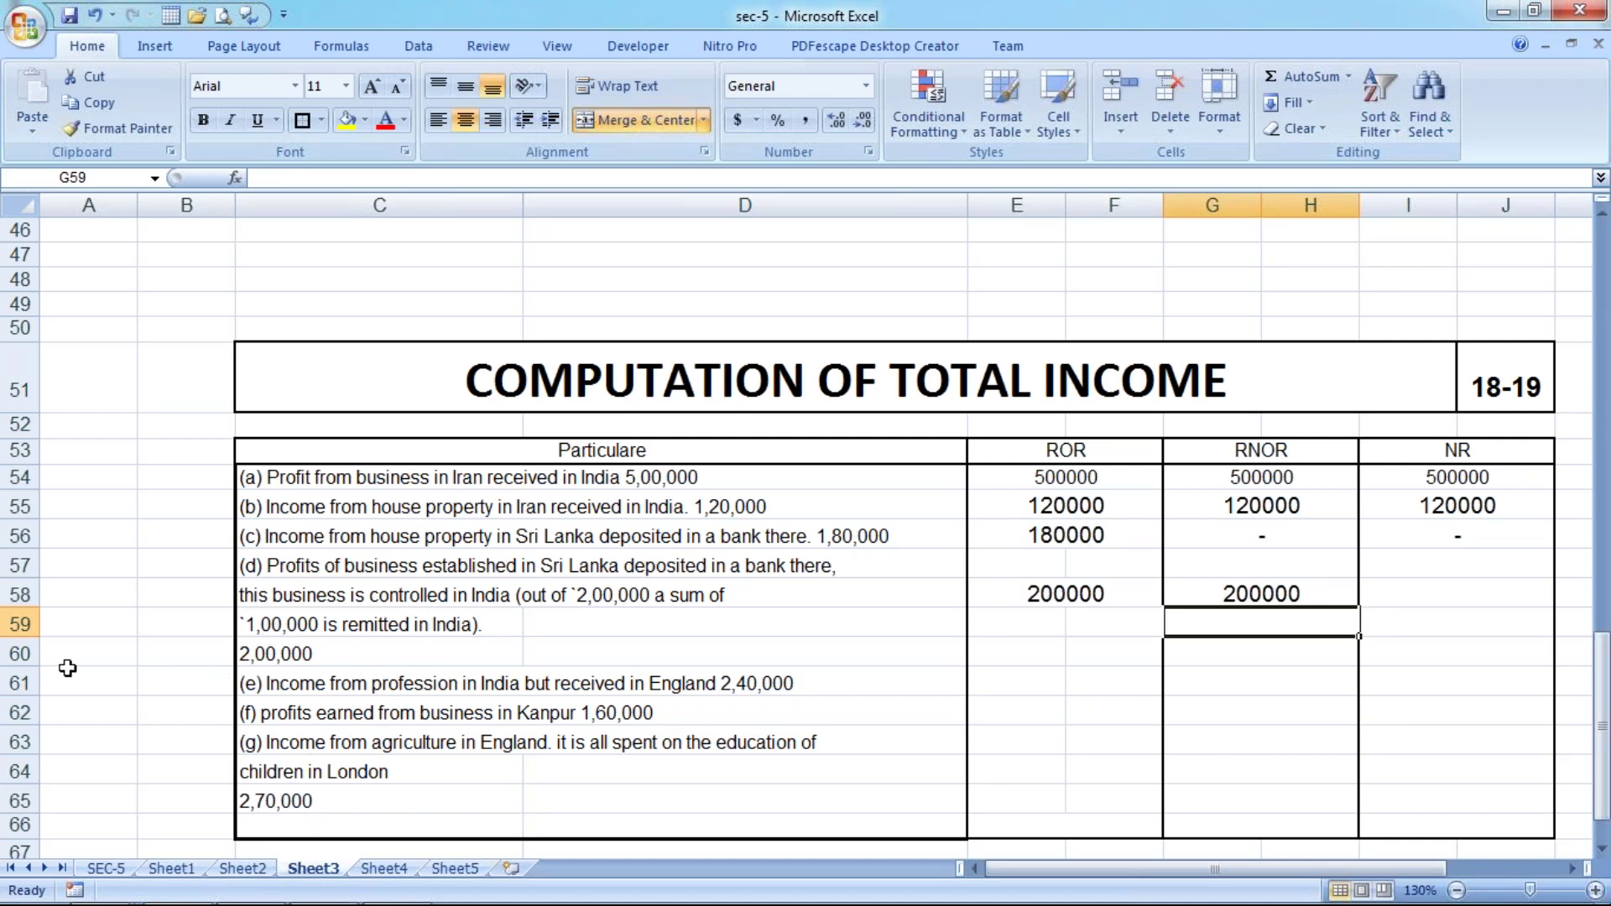
Delete the leftover 2,00,000 row beneath item (d).
left_click(20, 653)
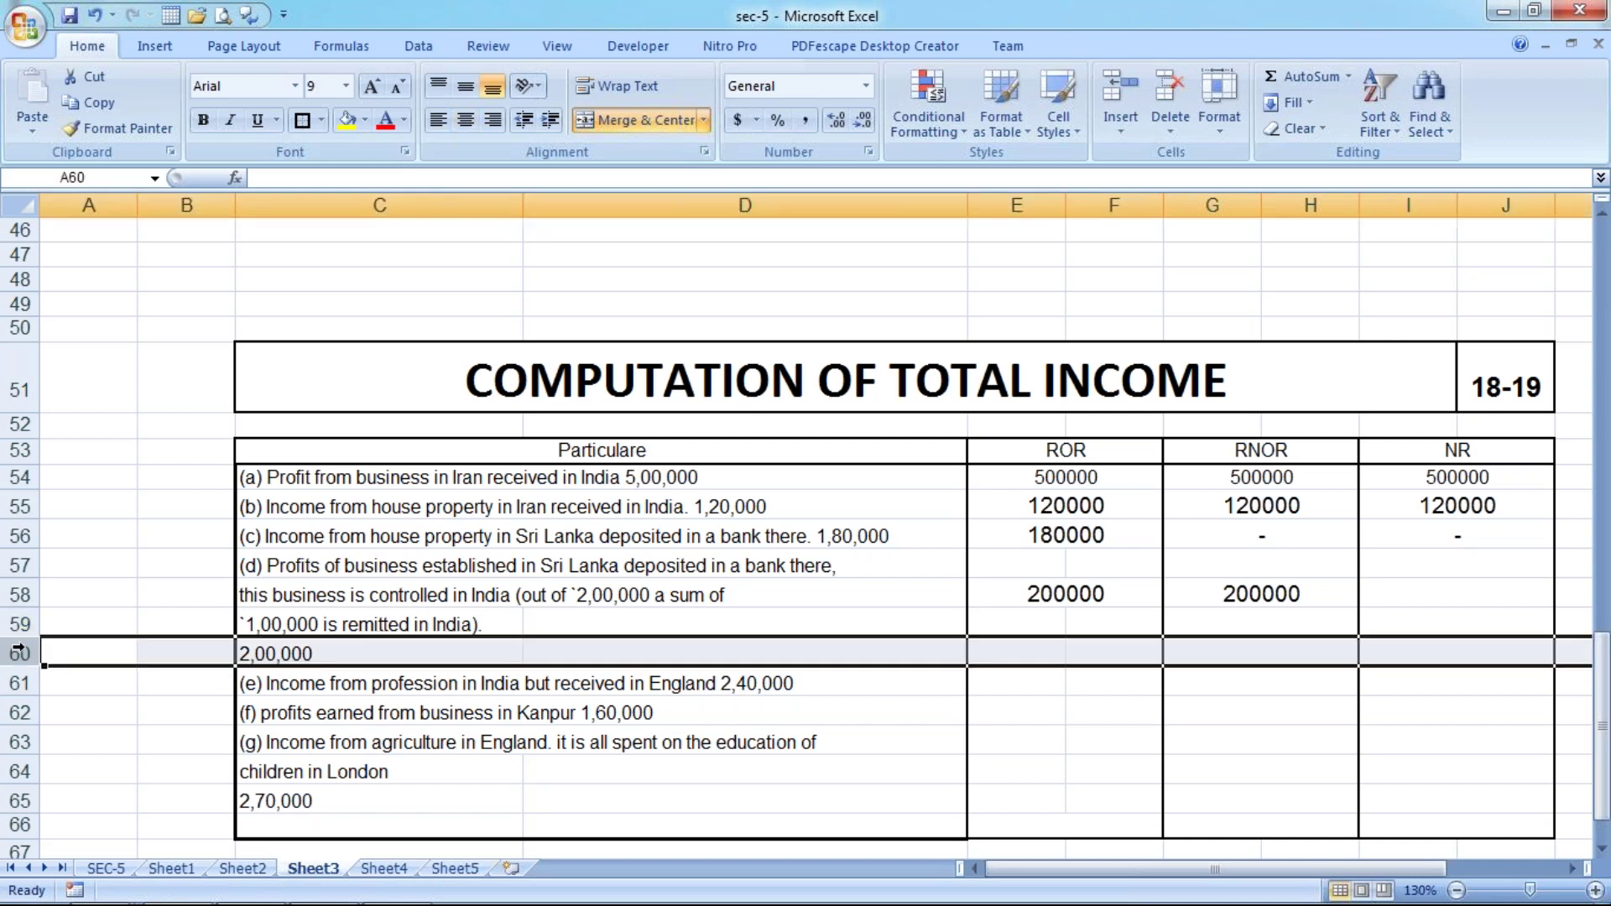
key("ctrl+minus")
left_click(286, 619)
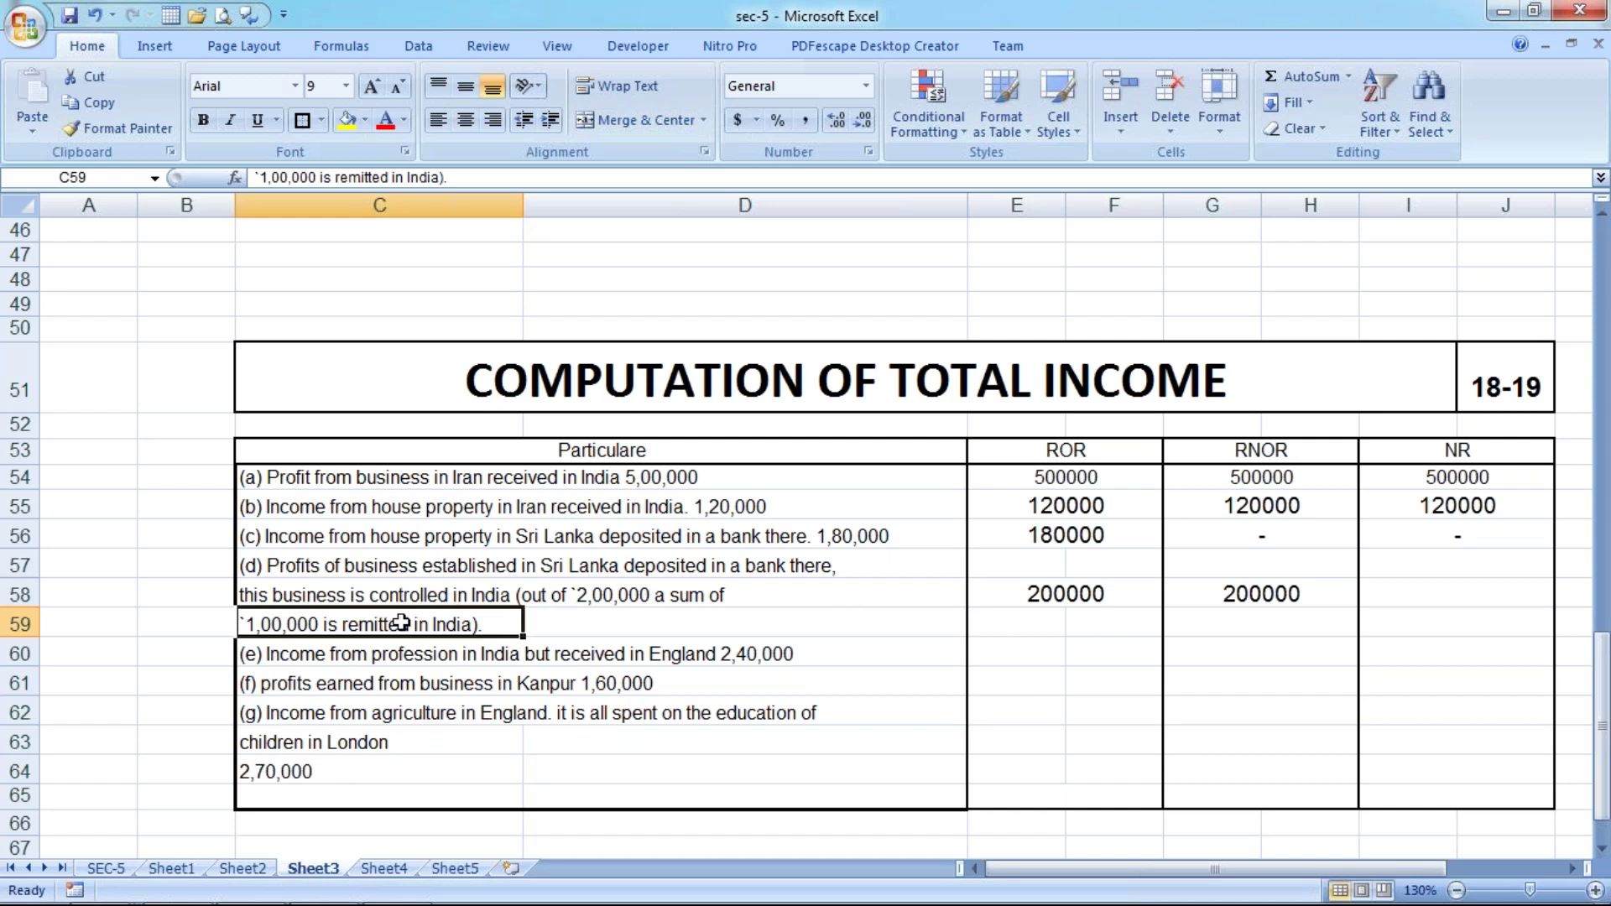
Enter 100000 under NR for item (d) and check its ROR and RNOR amounts.
left_click(1408, 606)
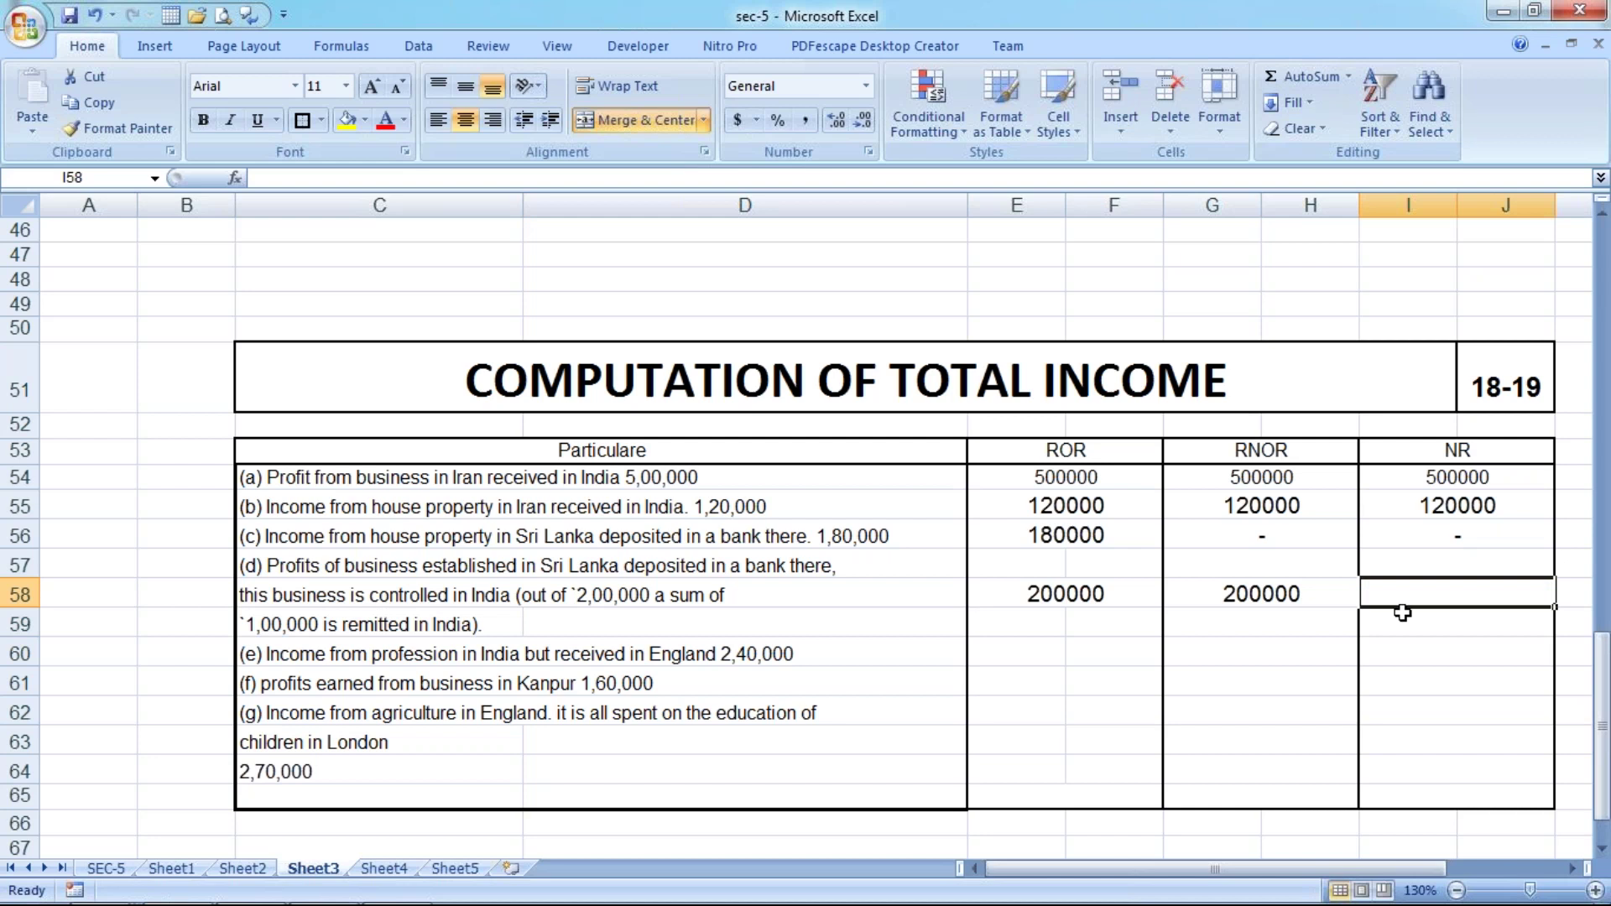
type("100000")
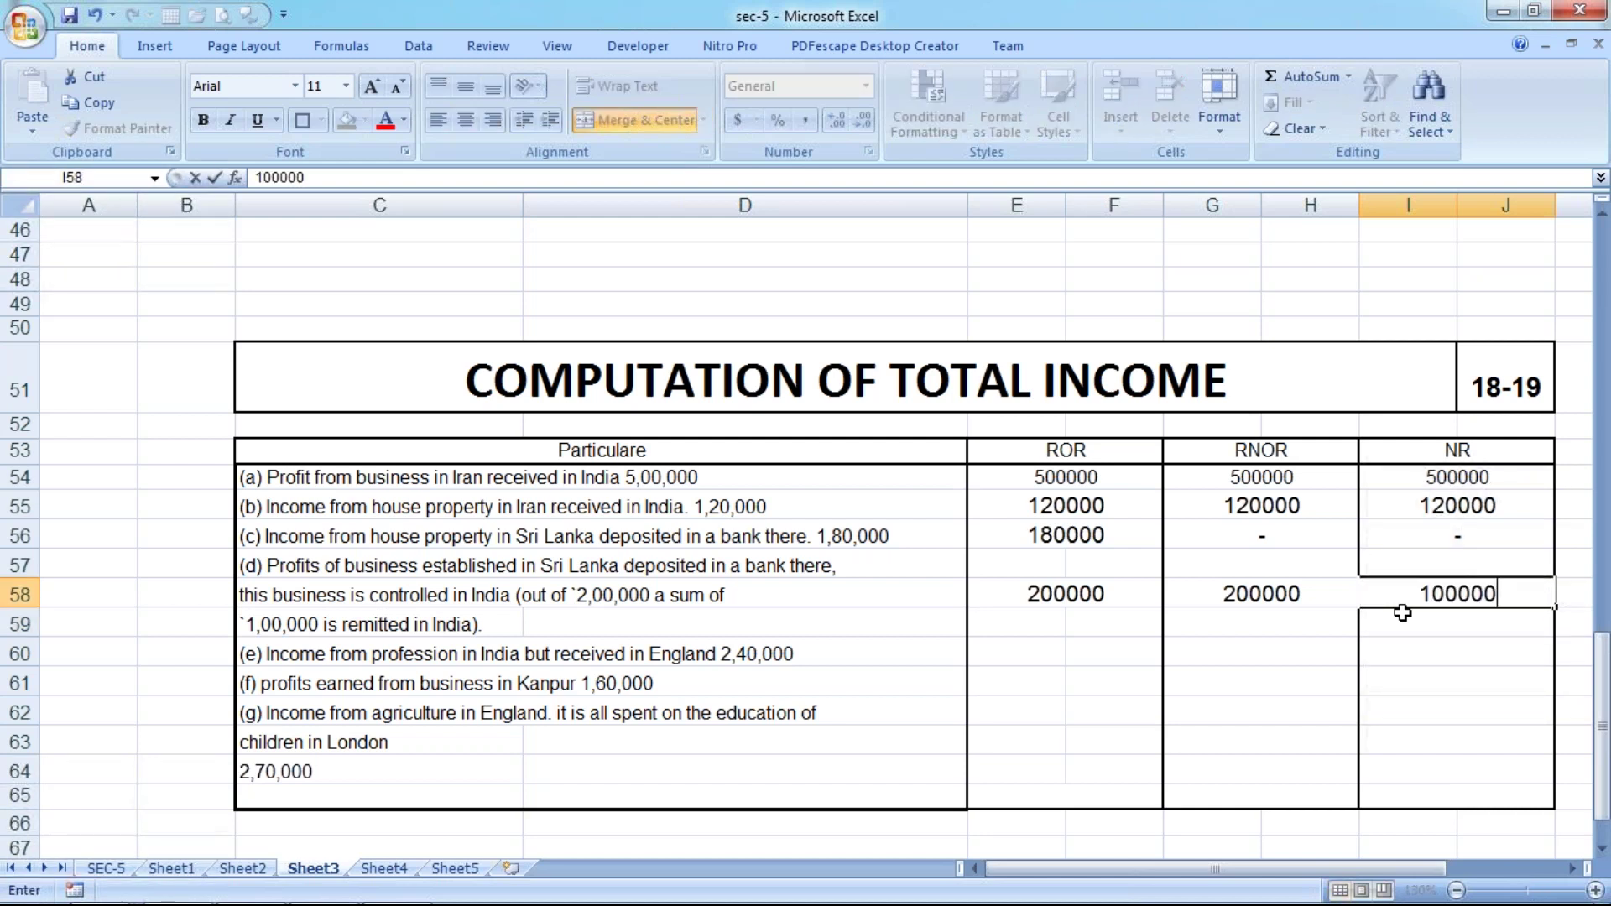
key("Return")
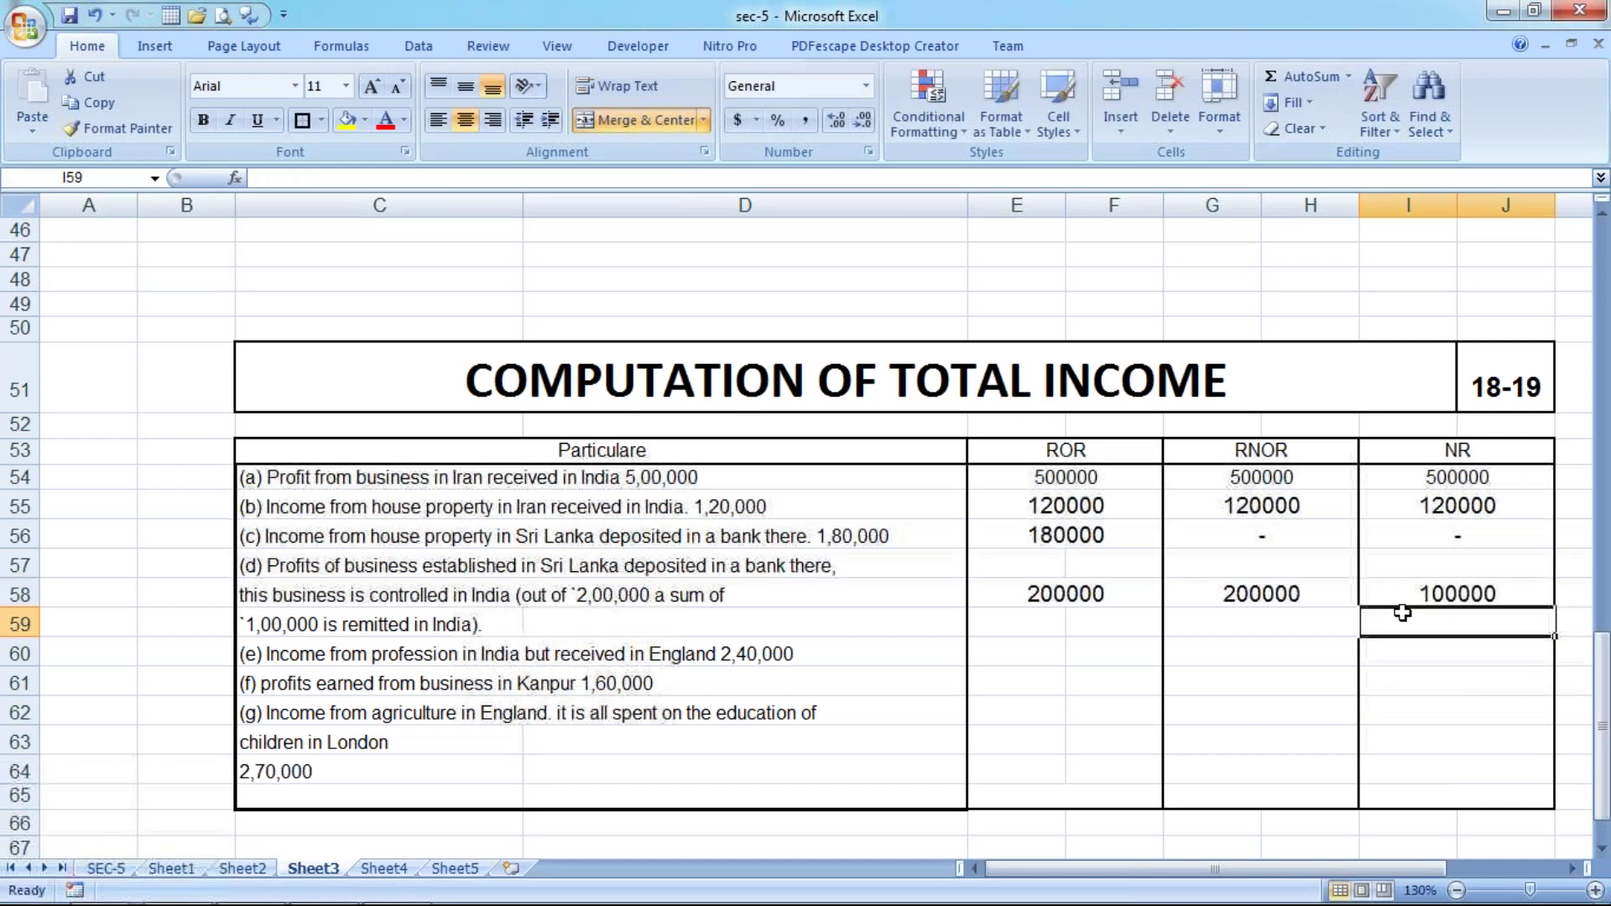
left_click(989, 604)
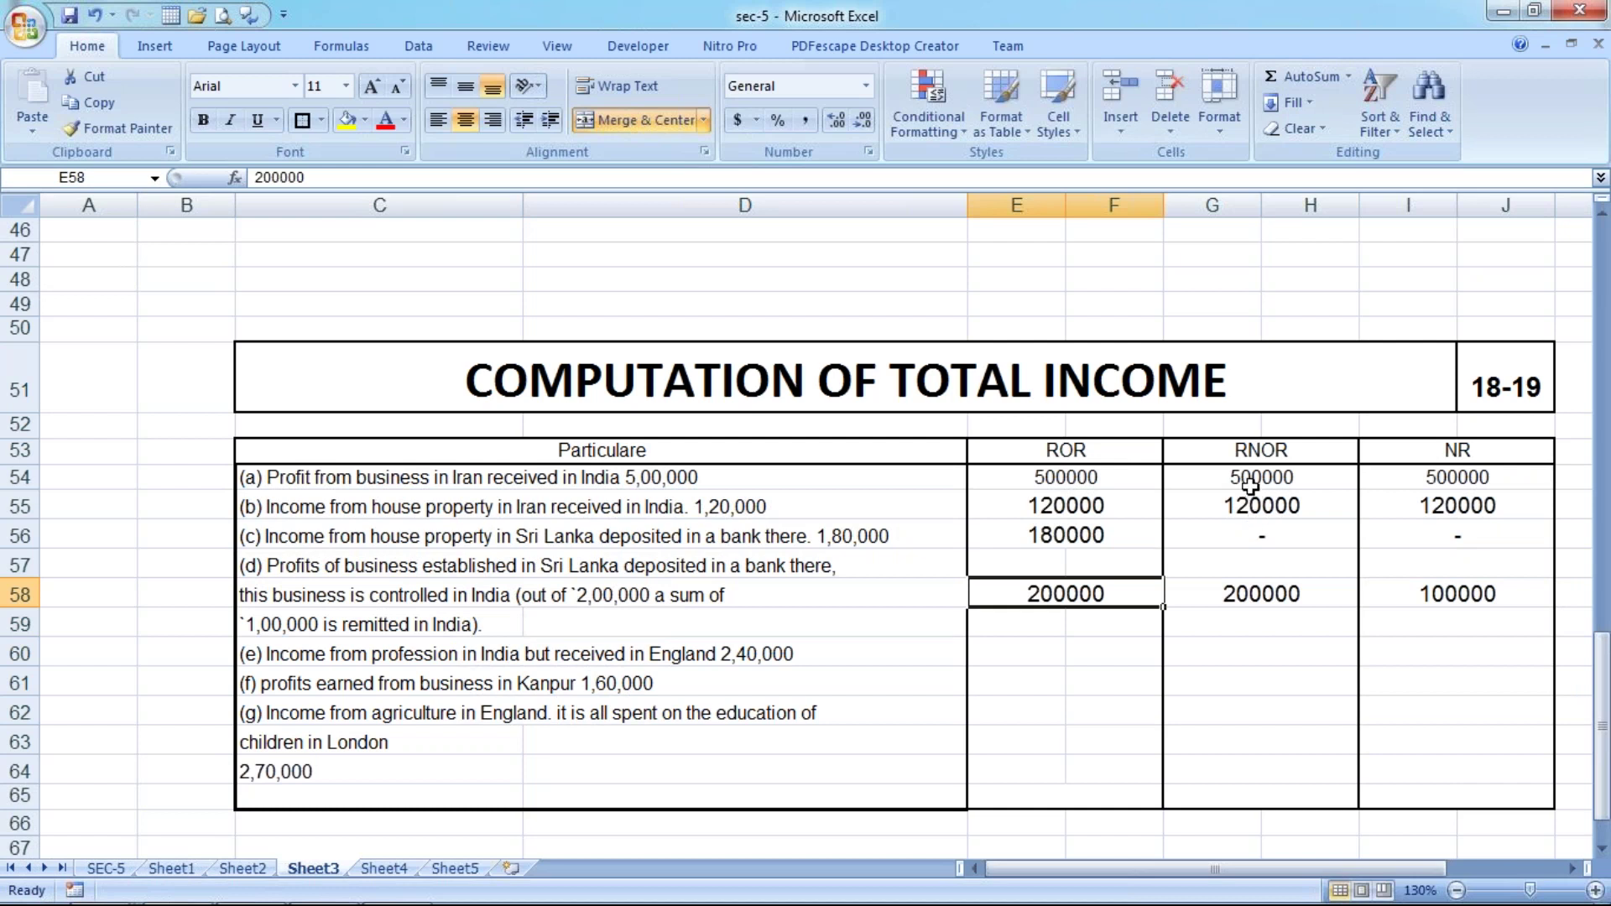
left_click(1243, 593)
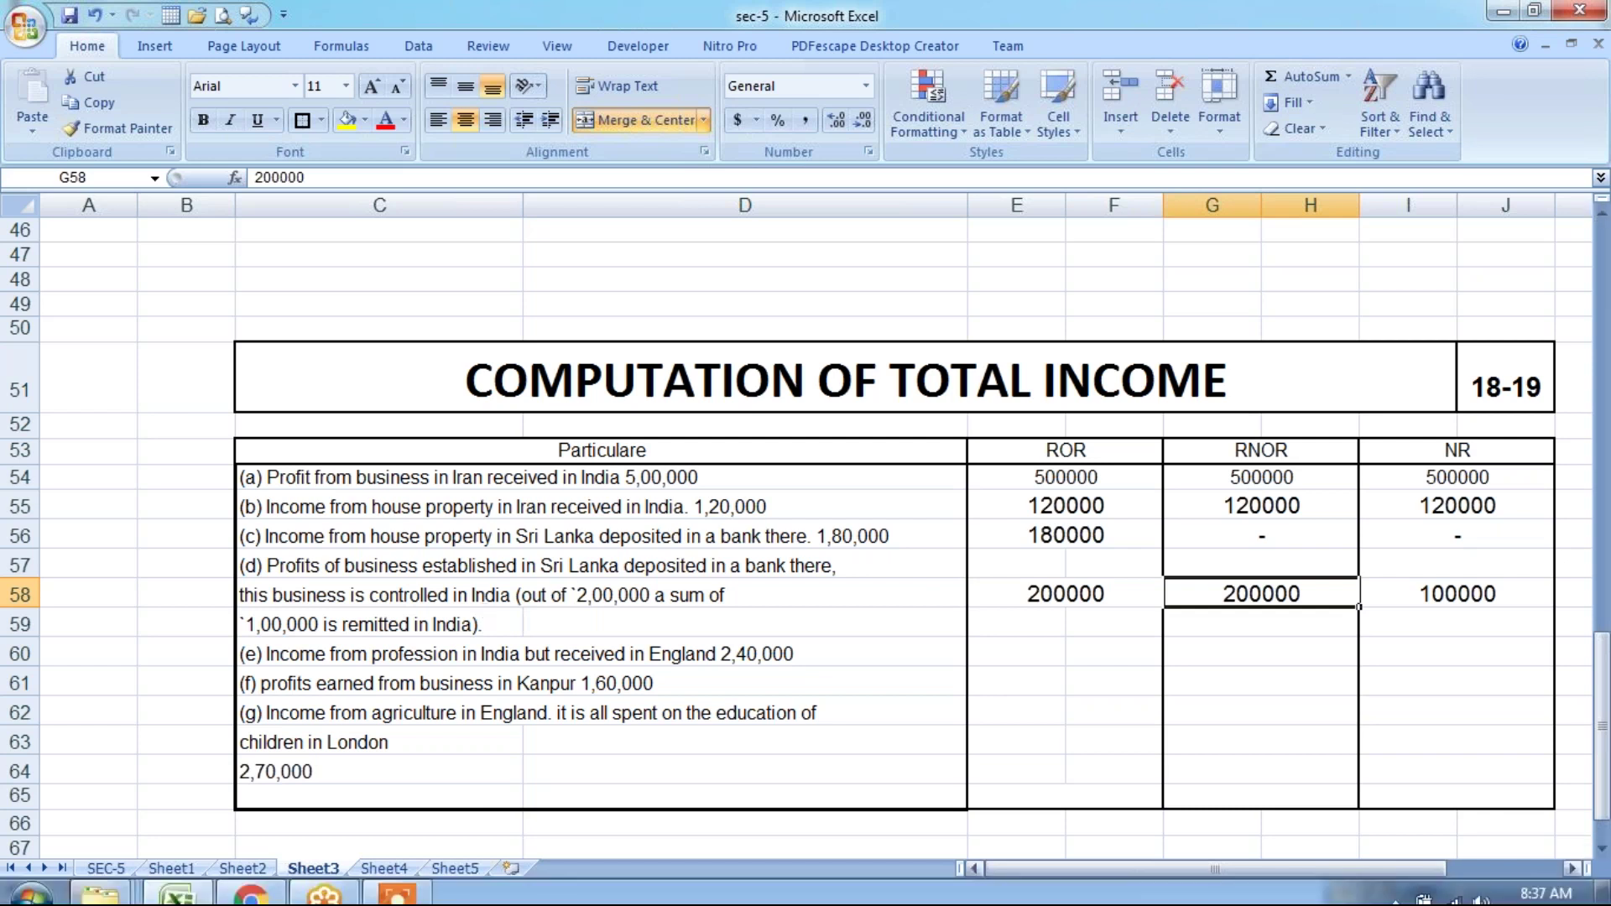
left_click(106, 868)
mouse_move(223, 503)
left_mouse_down()
mouse_move(890, 571)
mouse_move(924, 548)
left_mouse_up()
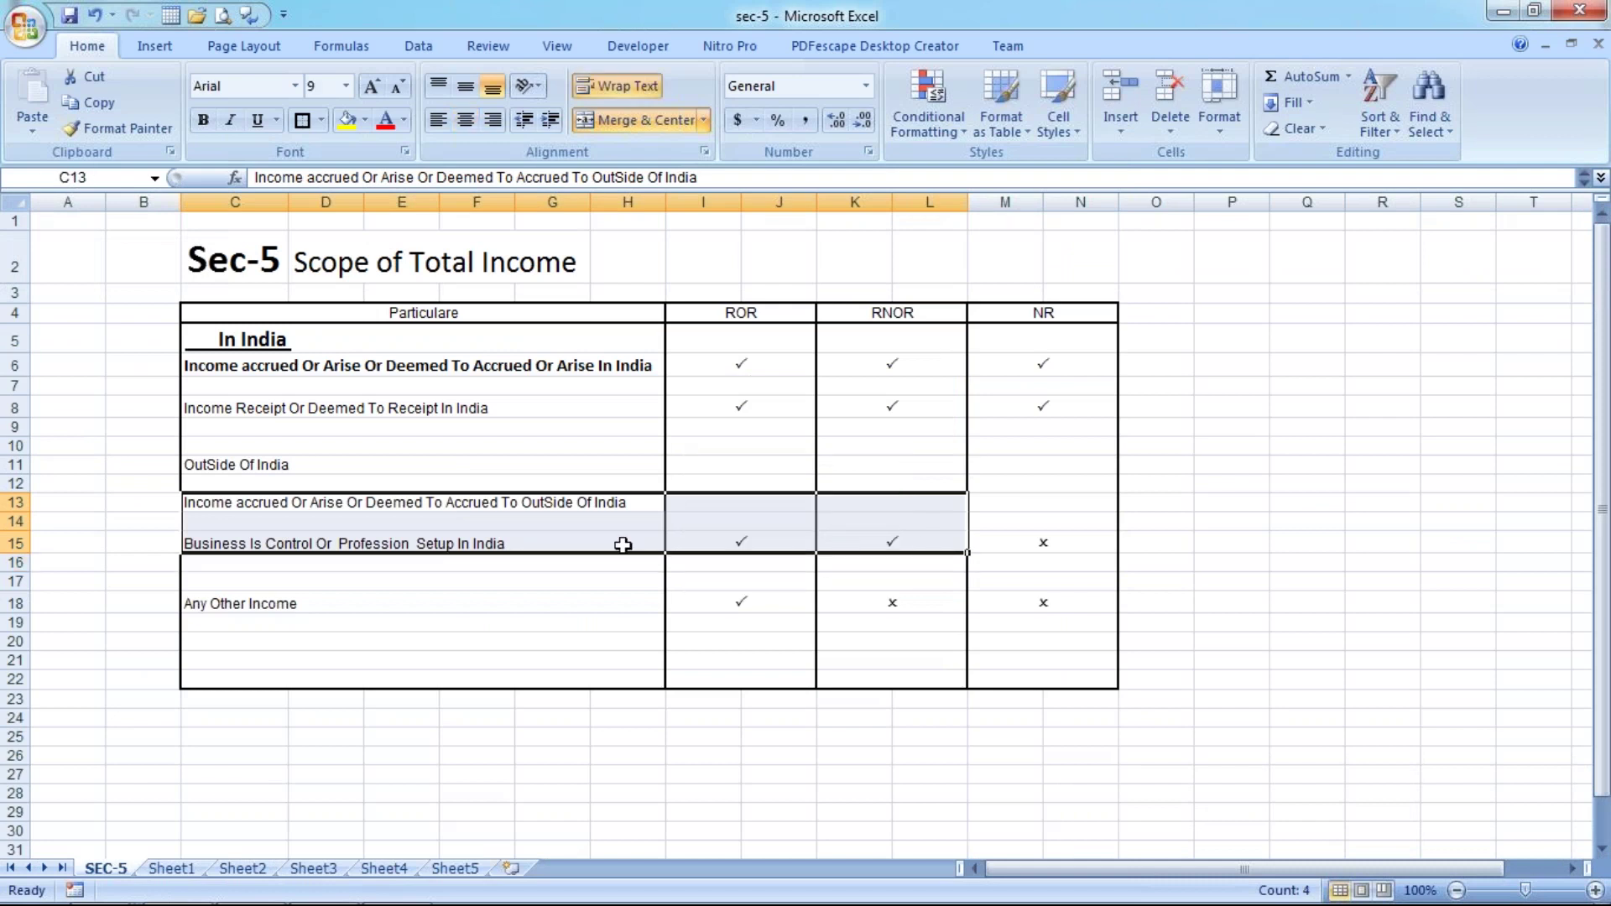
left_click(242, 868)
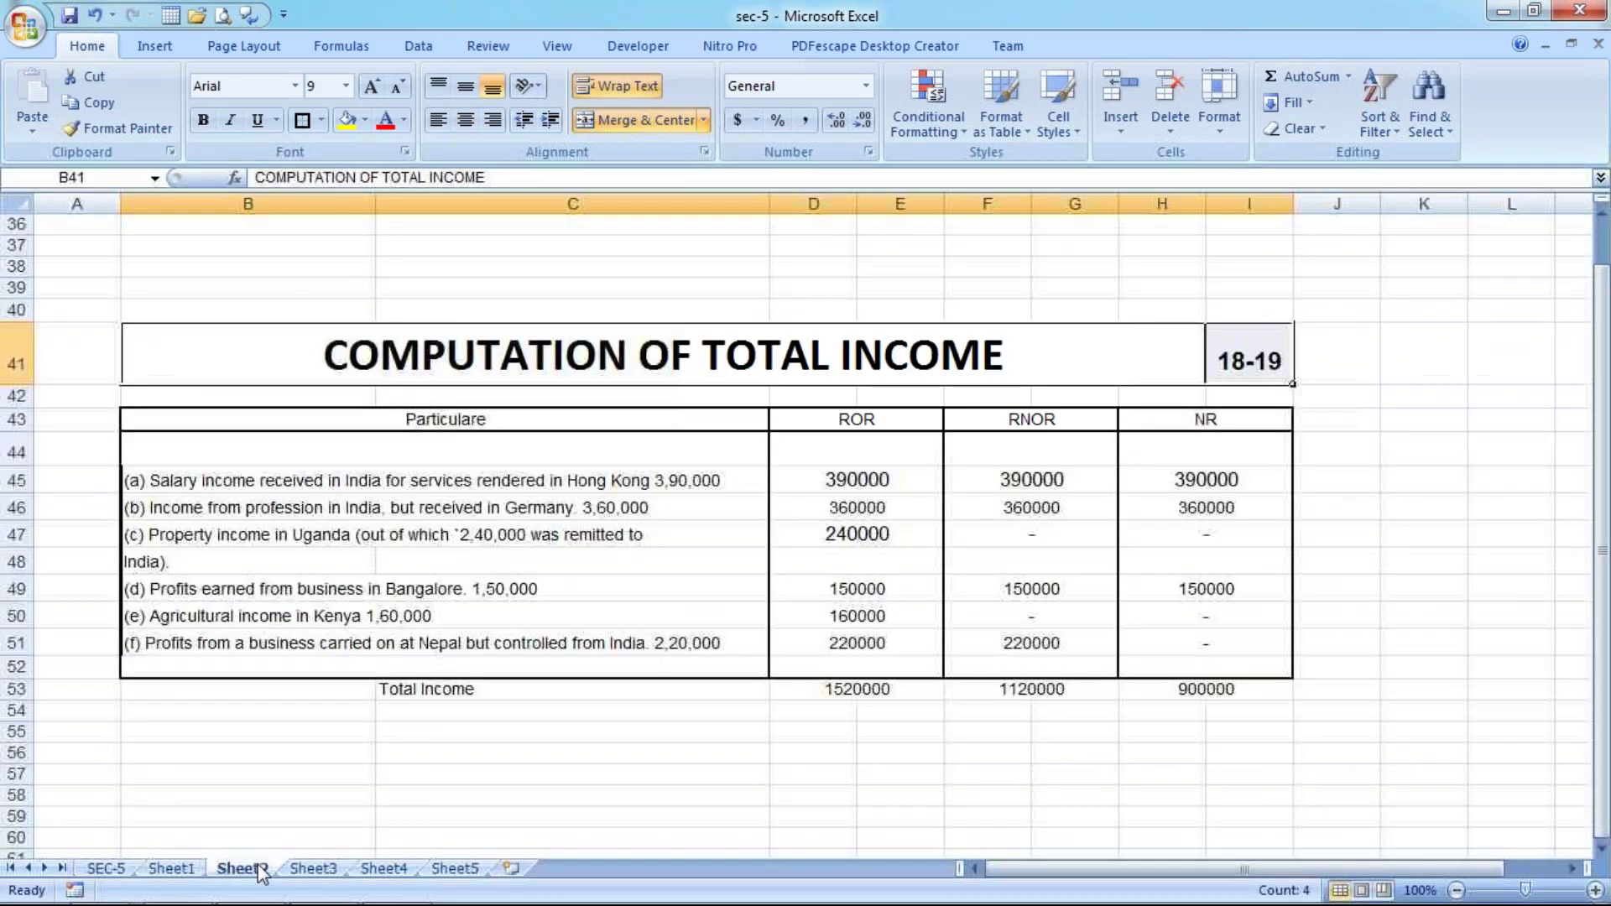
left_click(312, 868)
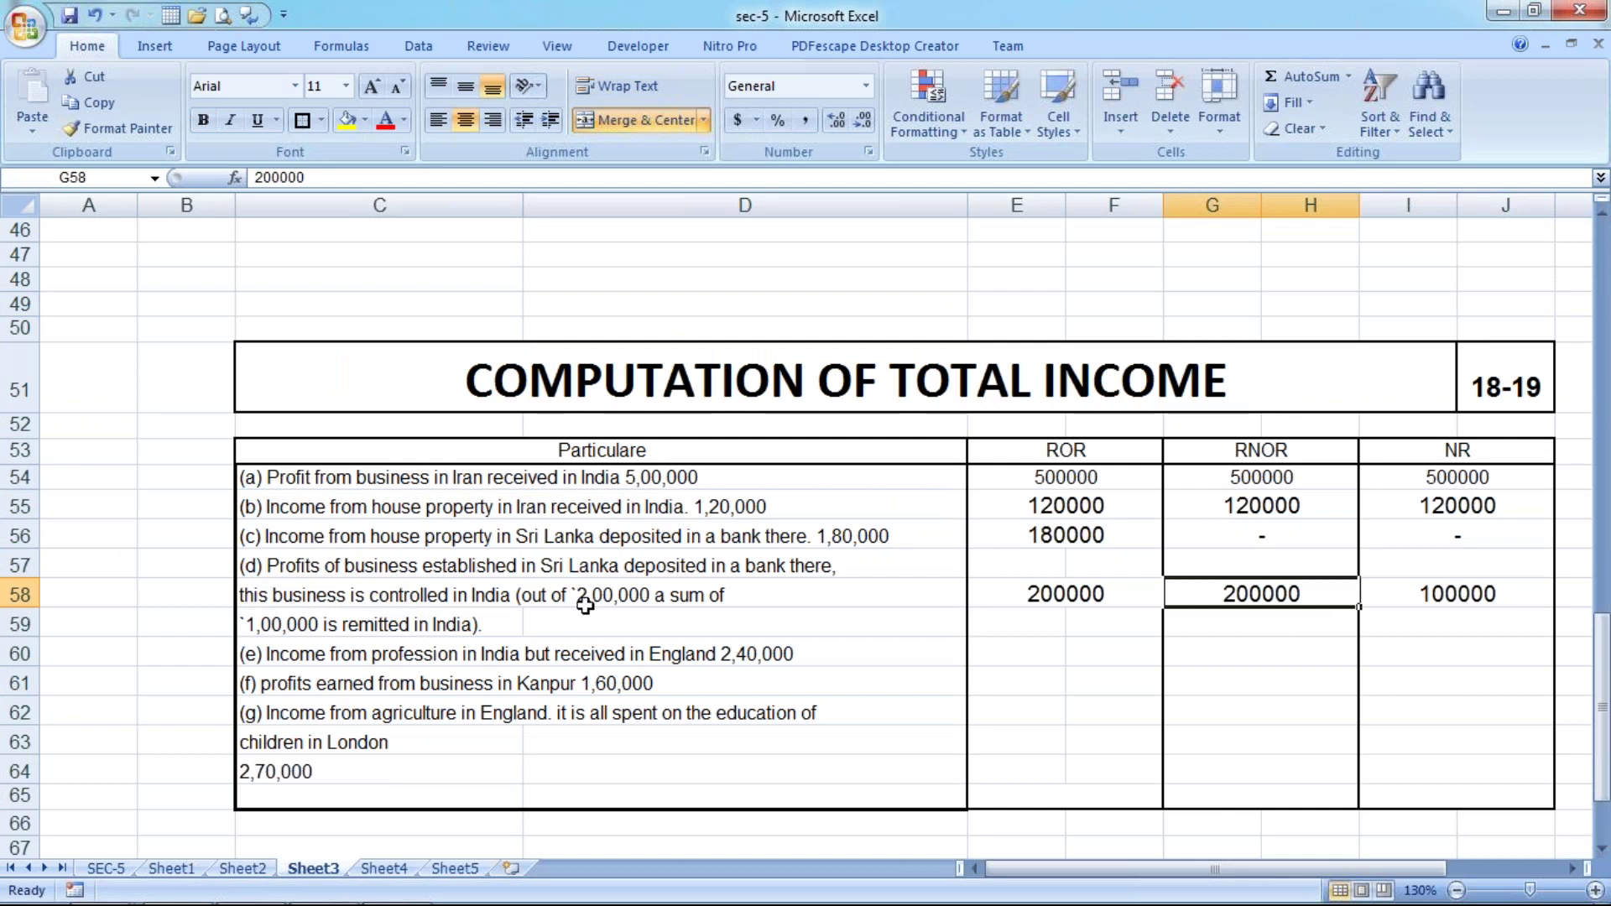
left_click(1452, 594)
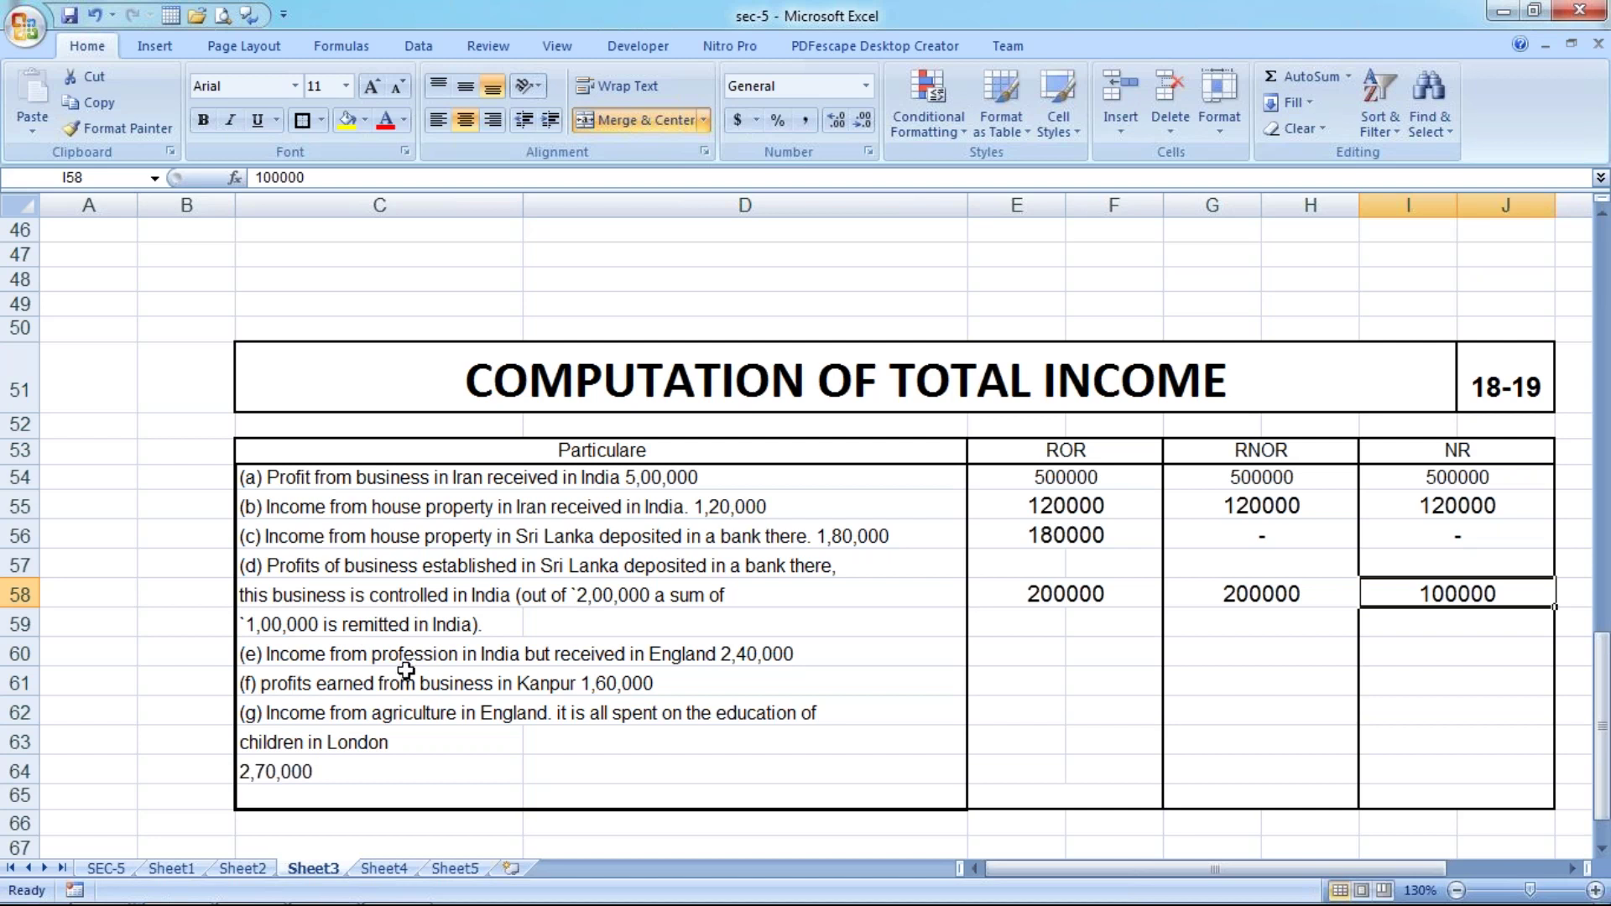
Merge item (e)'s ROR cells, enter 240000 and fill it across RNOR and NR.
left_click(1059, 678)
left_click(1048, 640)
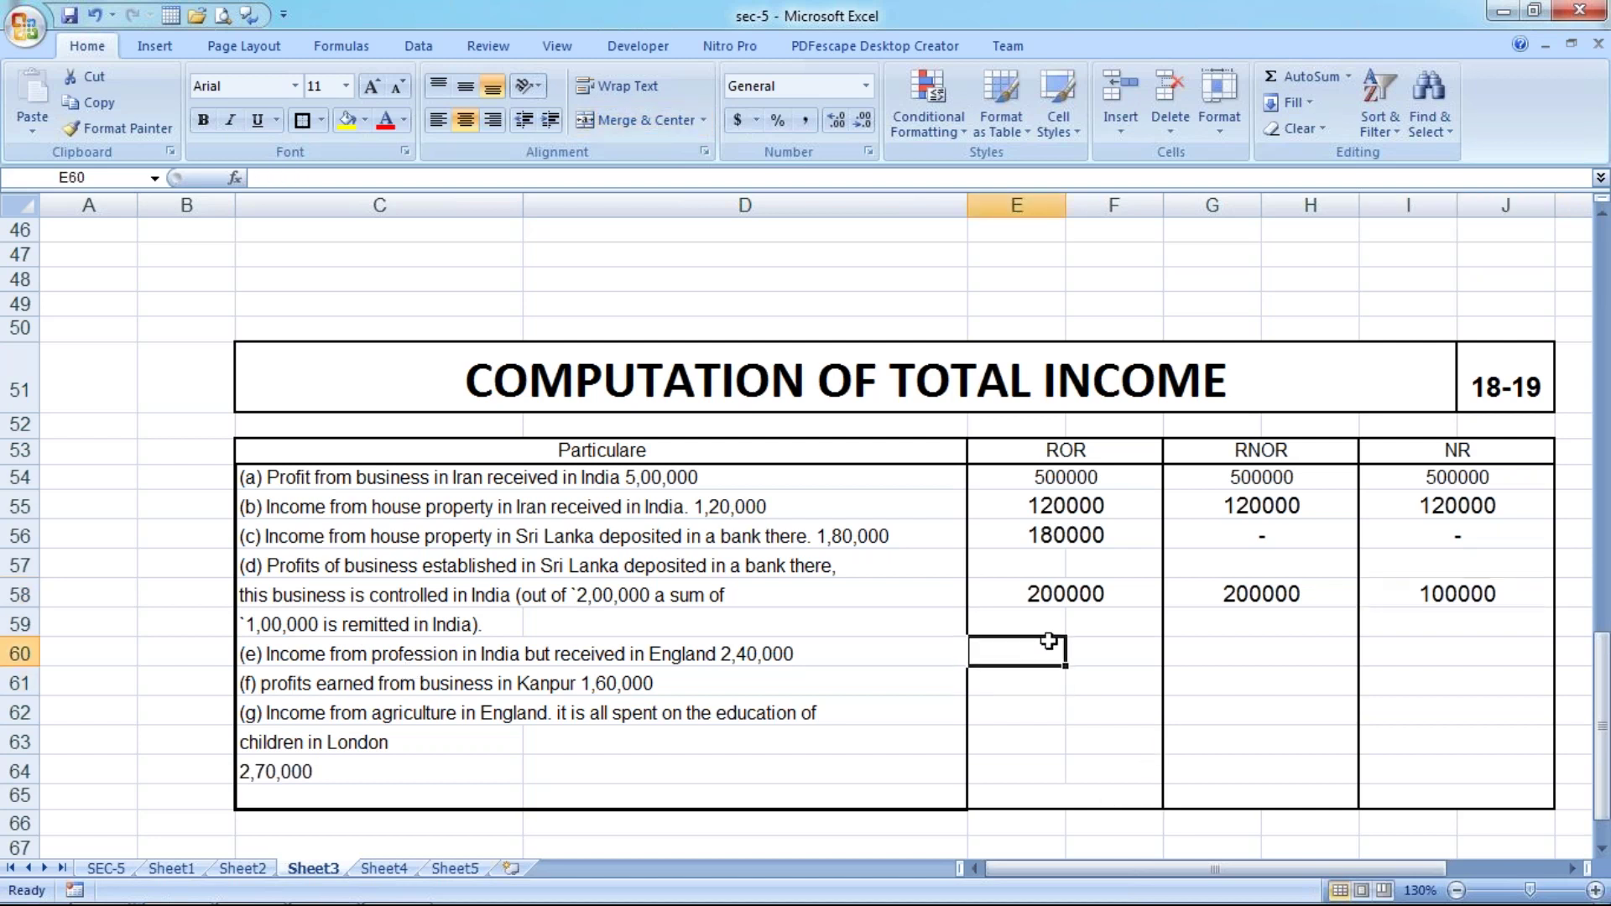
left_click_drag(1047, 640, 1091, 619)
left_click(624, 126)
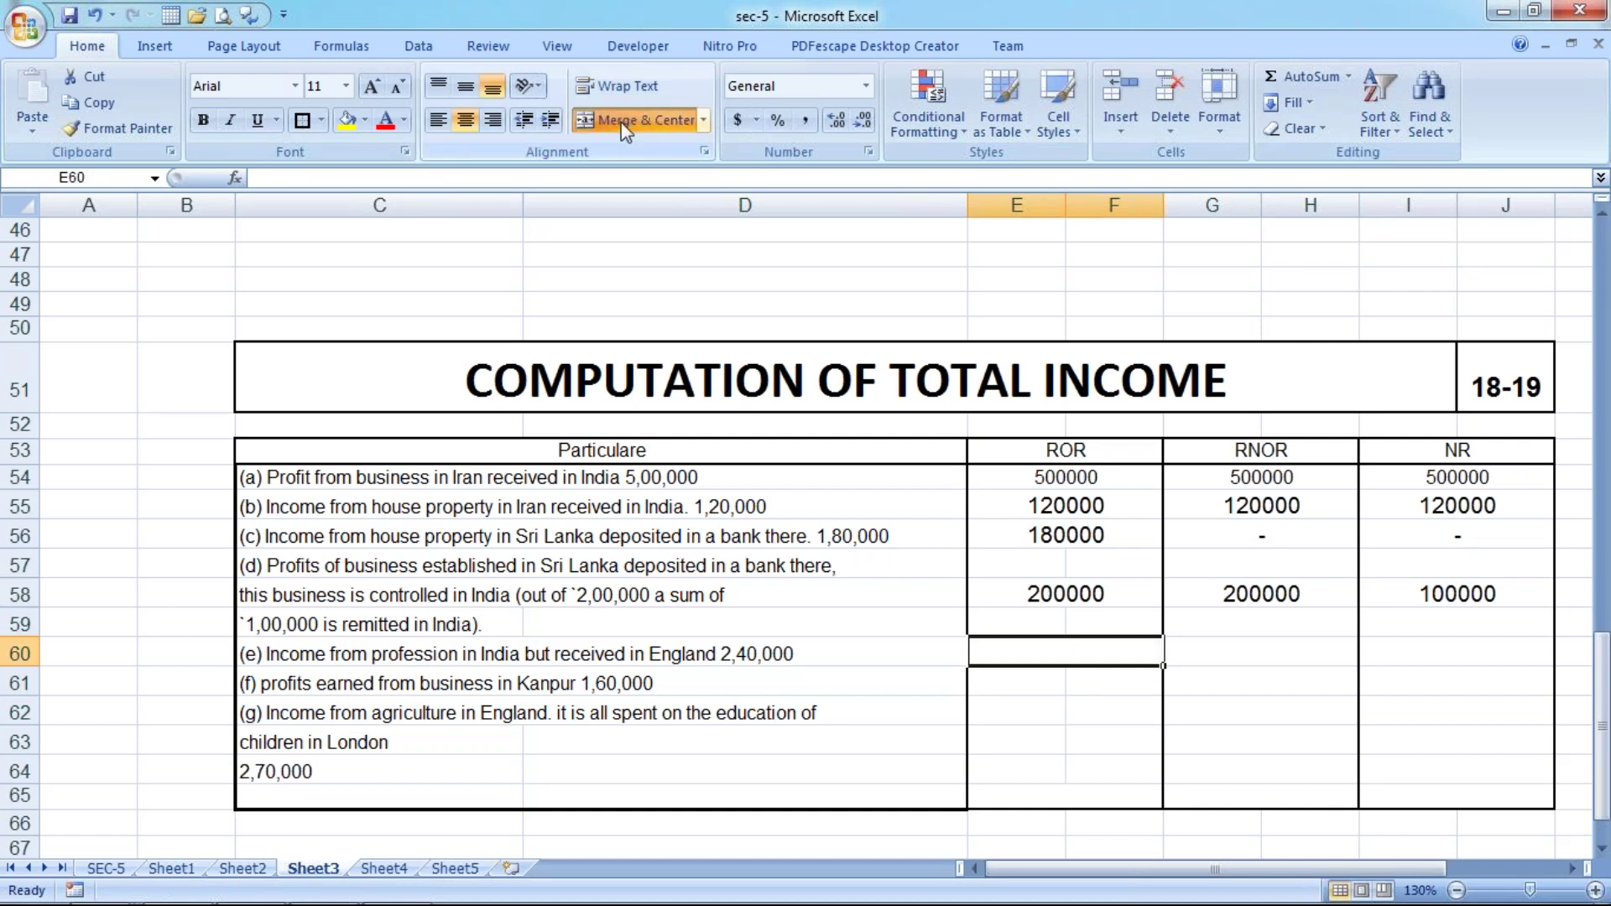
type("240000")
key("Return")
key("Up")
key("shift+Right")
key("shift+Right")
key("shift+Right")
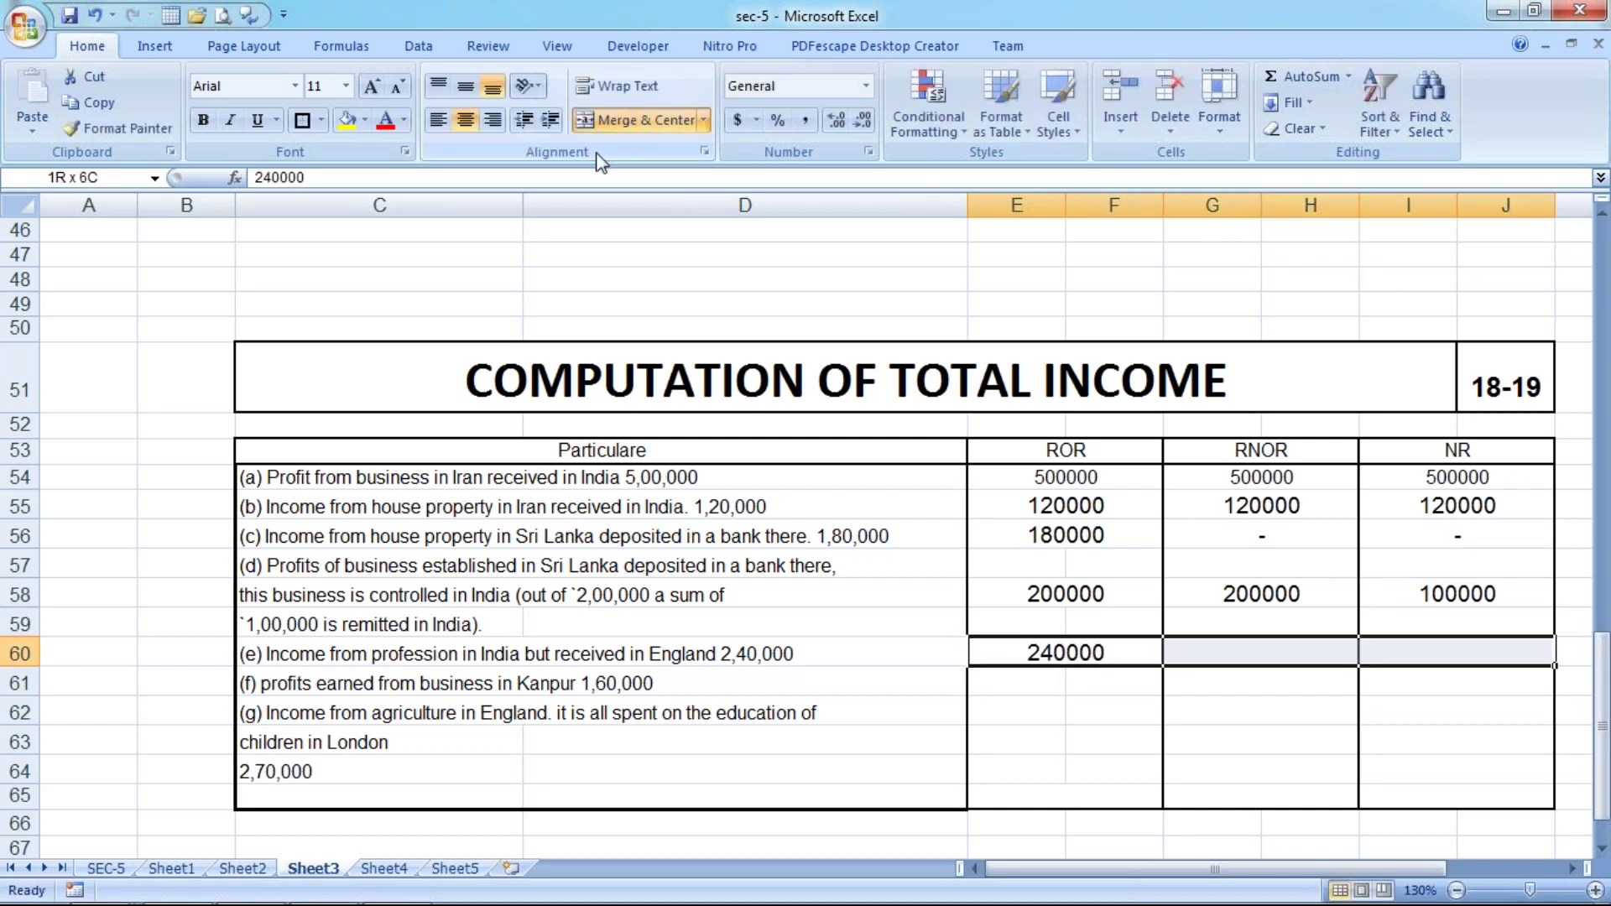
key("shift+Right")
key("shift+Left")
key("ctrl+r")
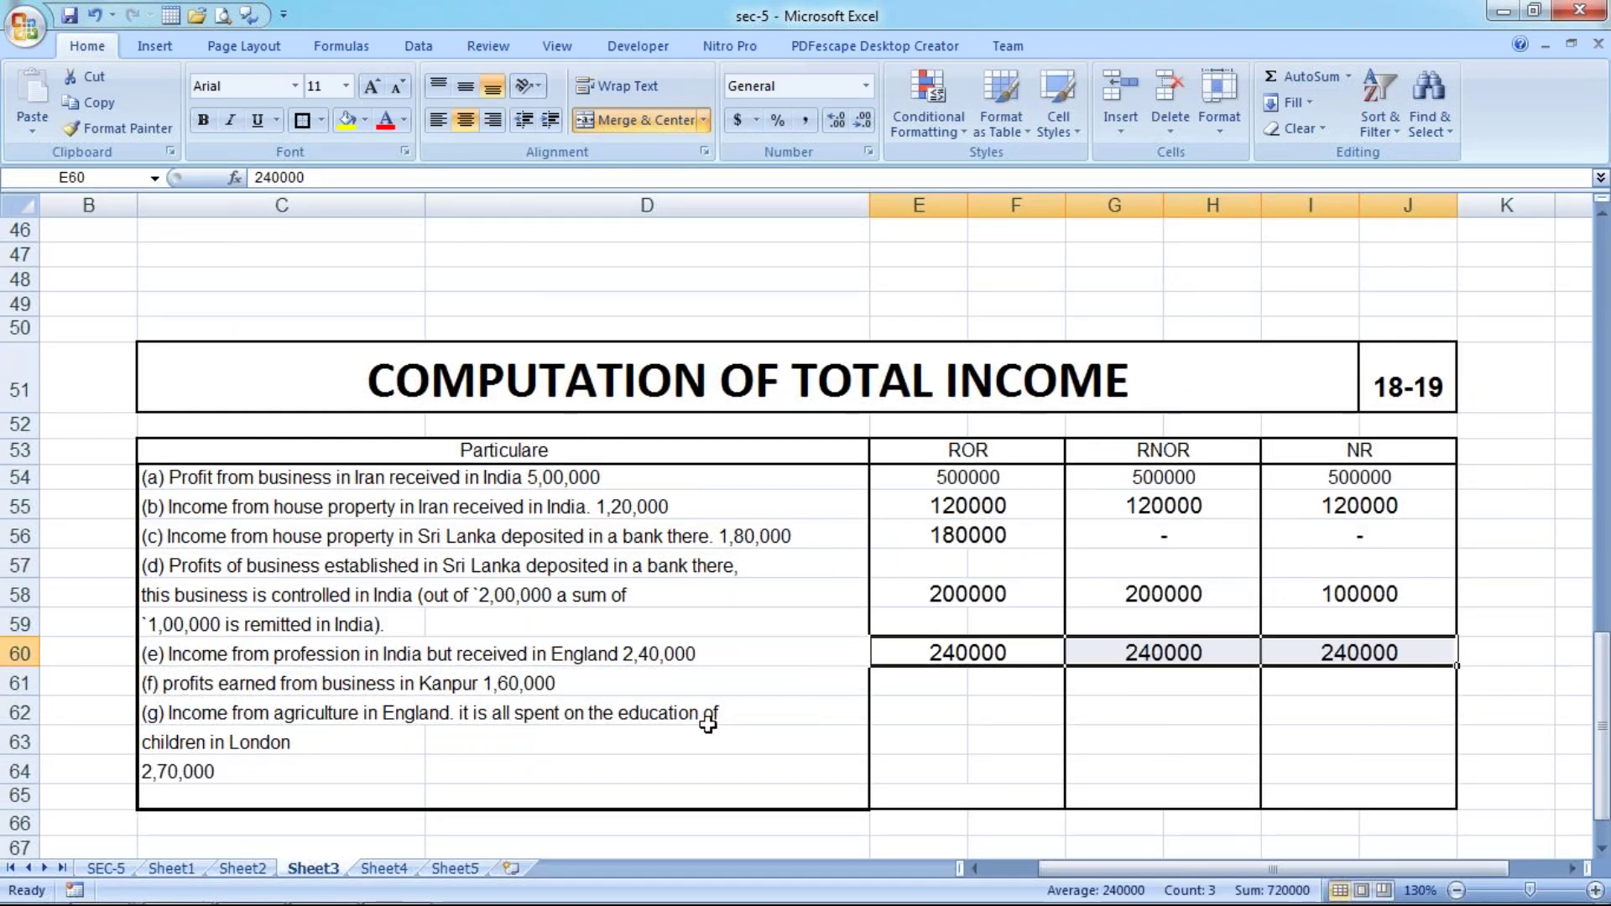
Merge item (f)'s ROR cells, enter 160000 and fill it across RNOR and NR.
mouse_move(912, 688)
left_mouse_down()
mouse_move(1247, 711)
mouse_move(1375, 681)
left_mouse_up()
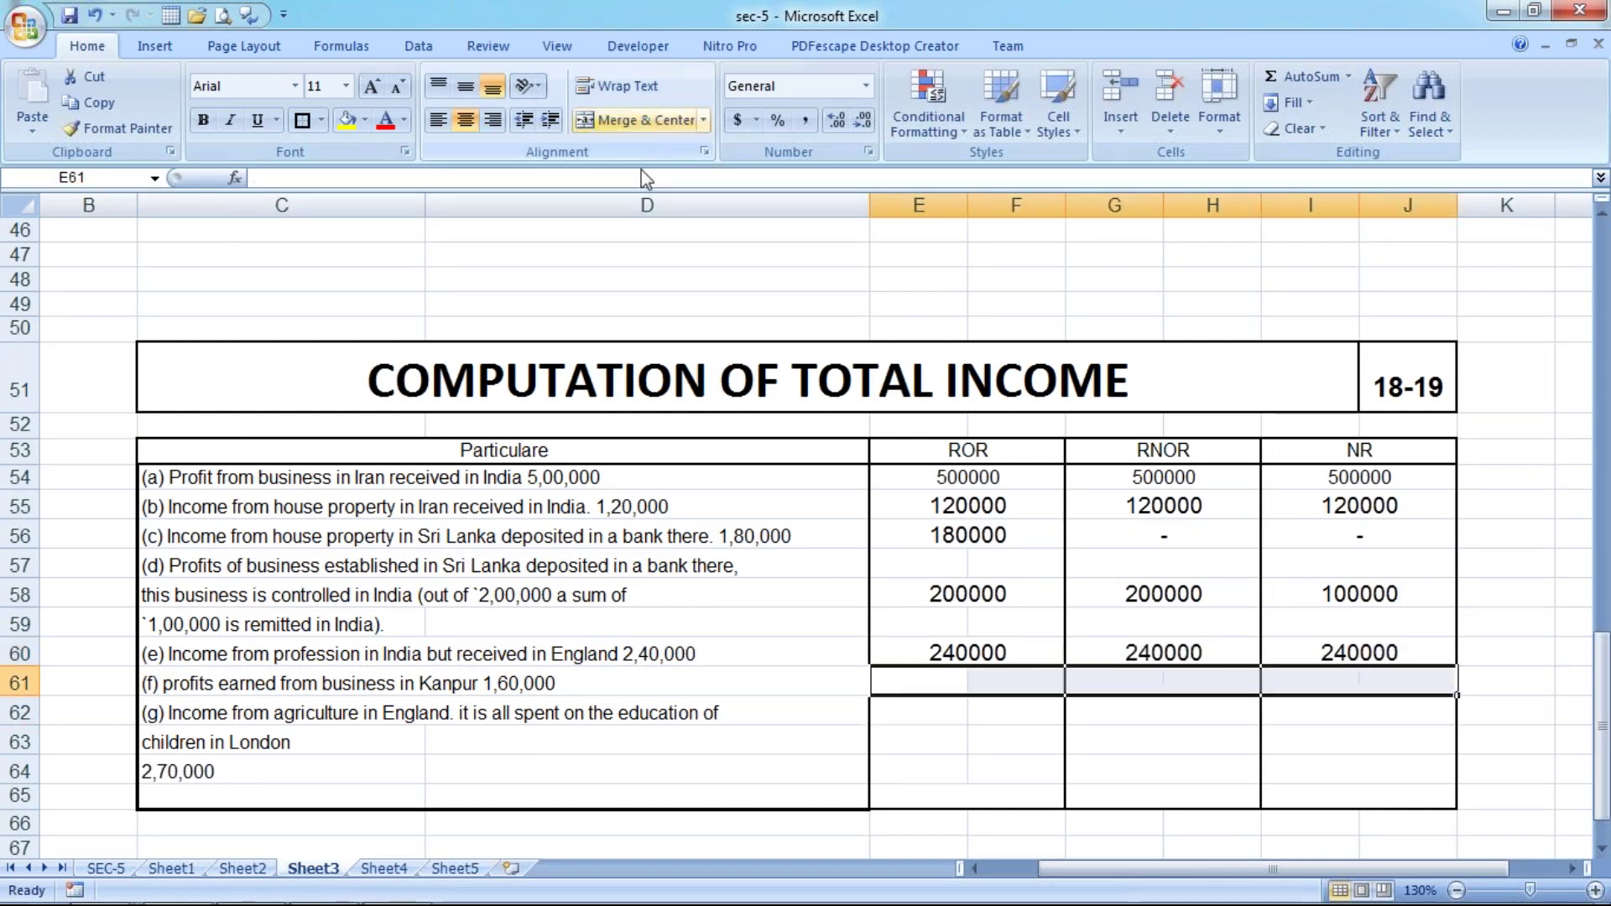
left_click(939, 677)
left_click(1000, 678)
left_click_drag(951, 678, 1006, 676)
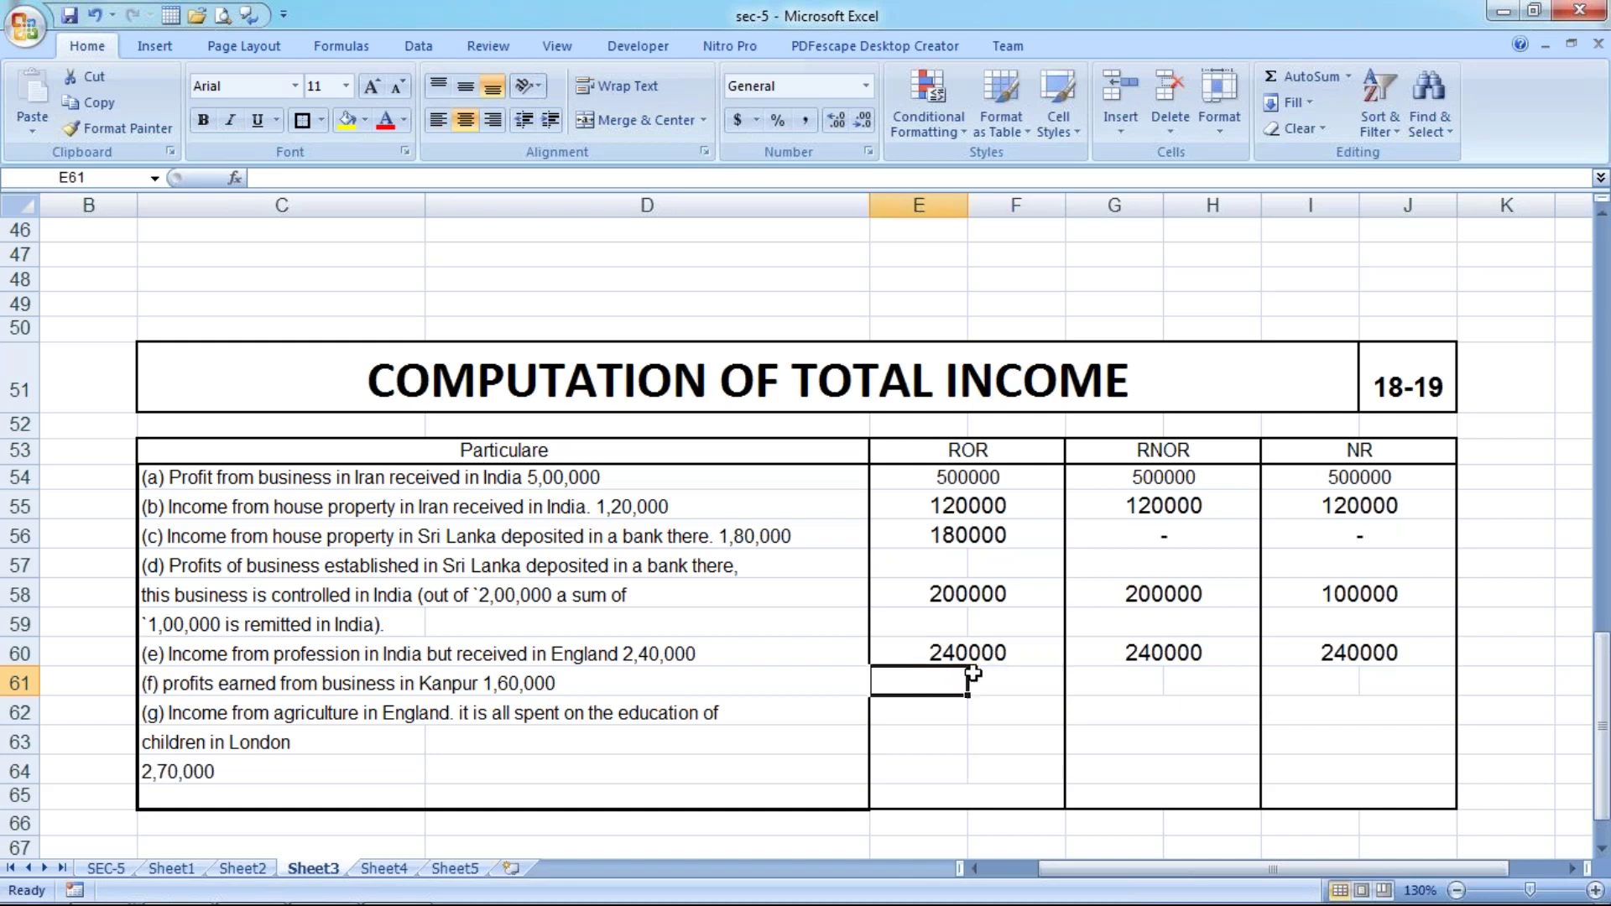
left_click(641, 123)
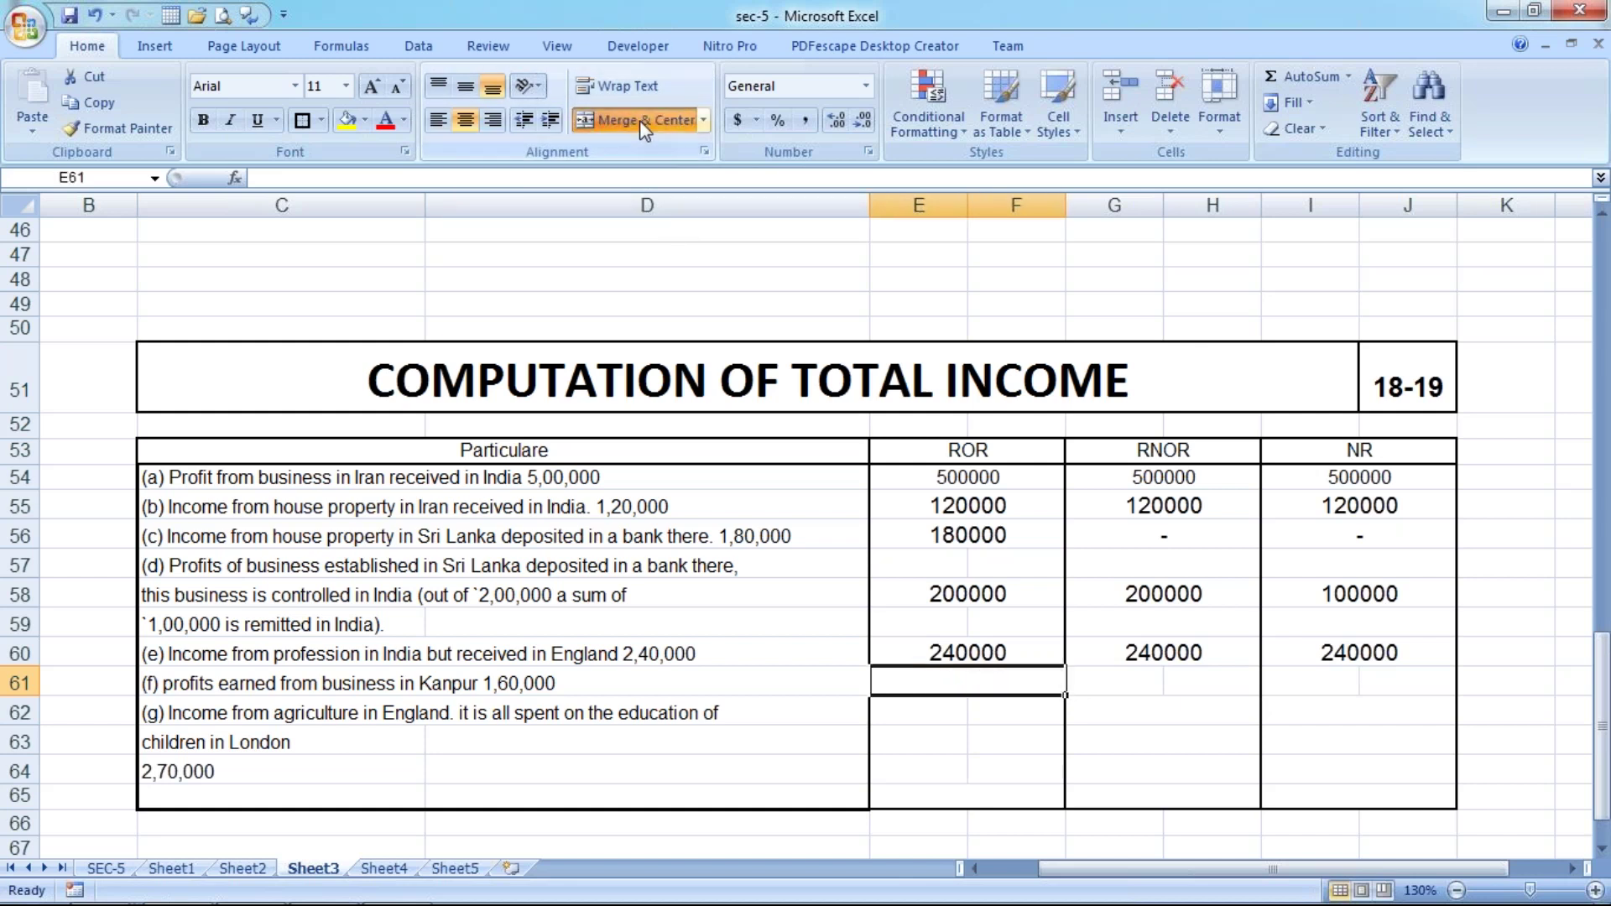
type("160000")
key("ctrl+Return")
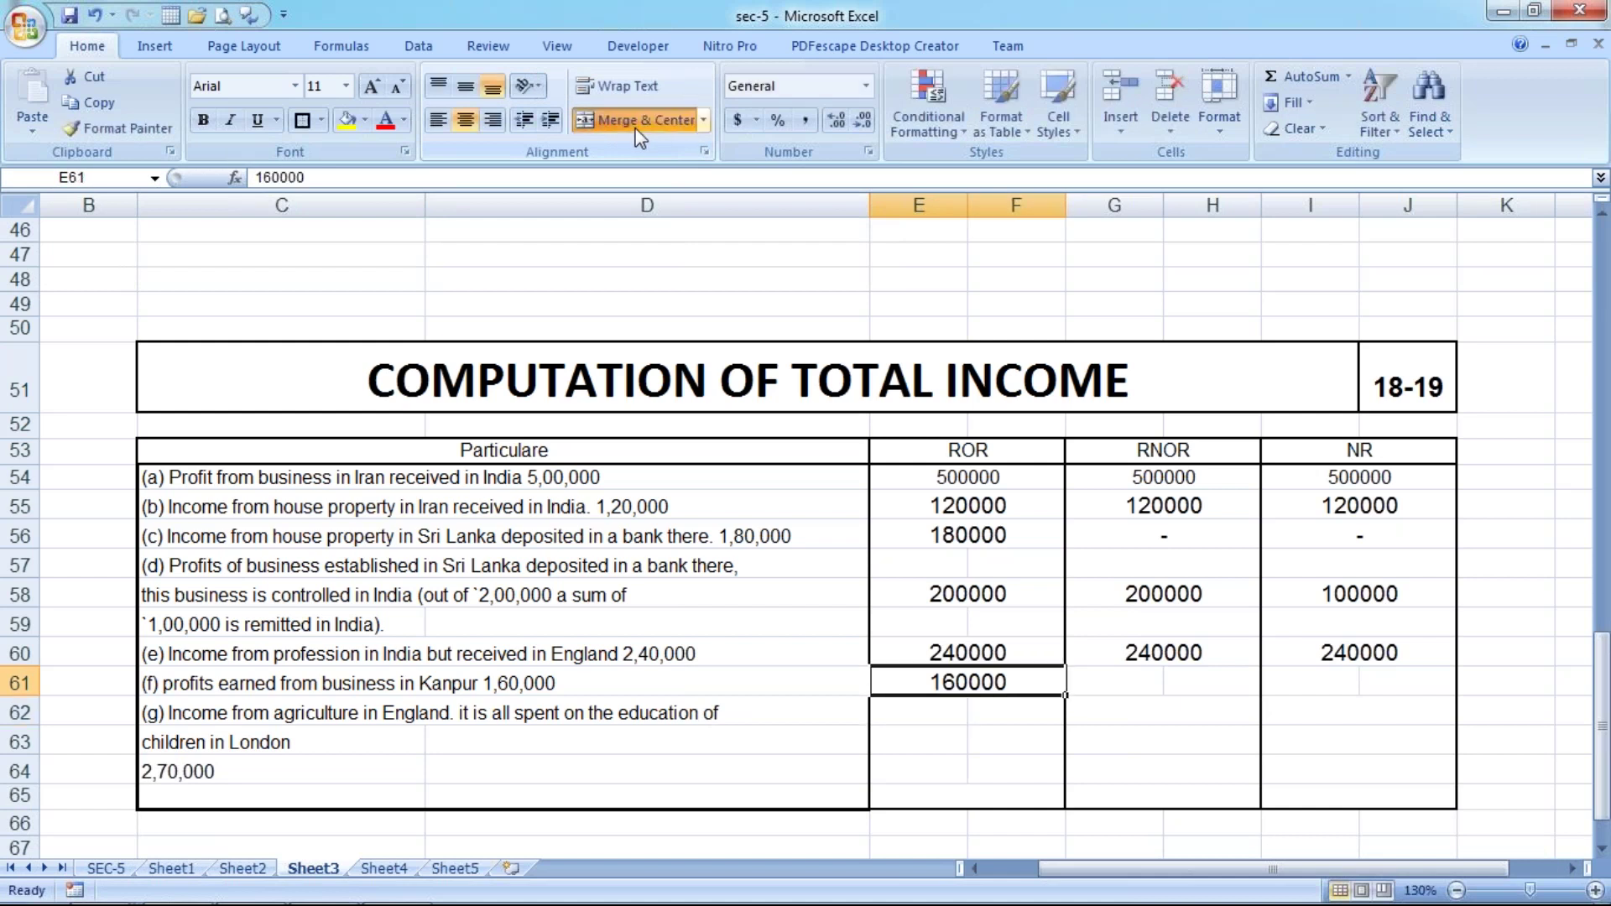
key("shift+Right")
key("shift+Right")
key("shift+Right")
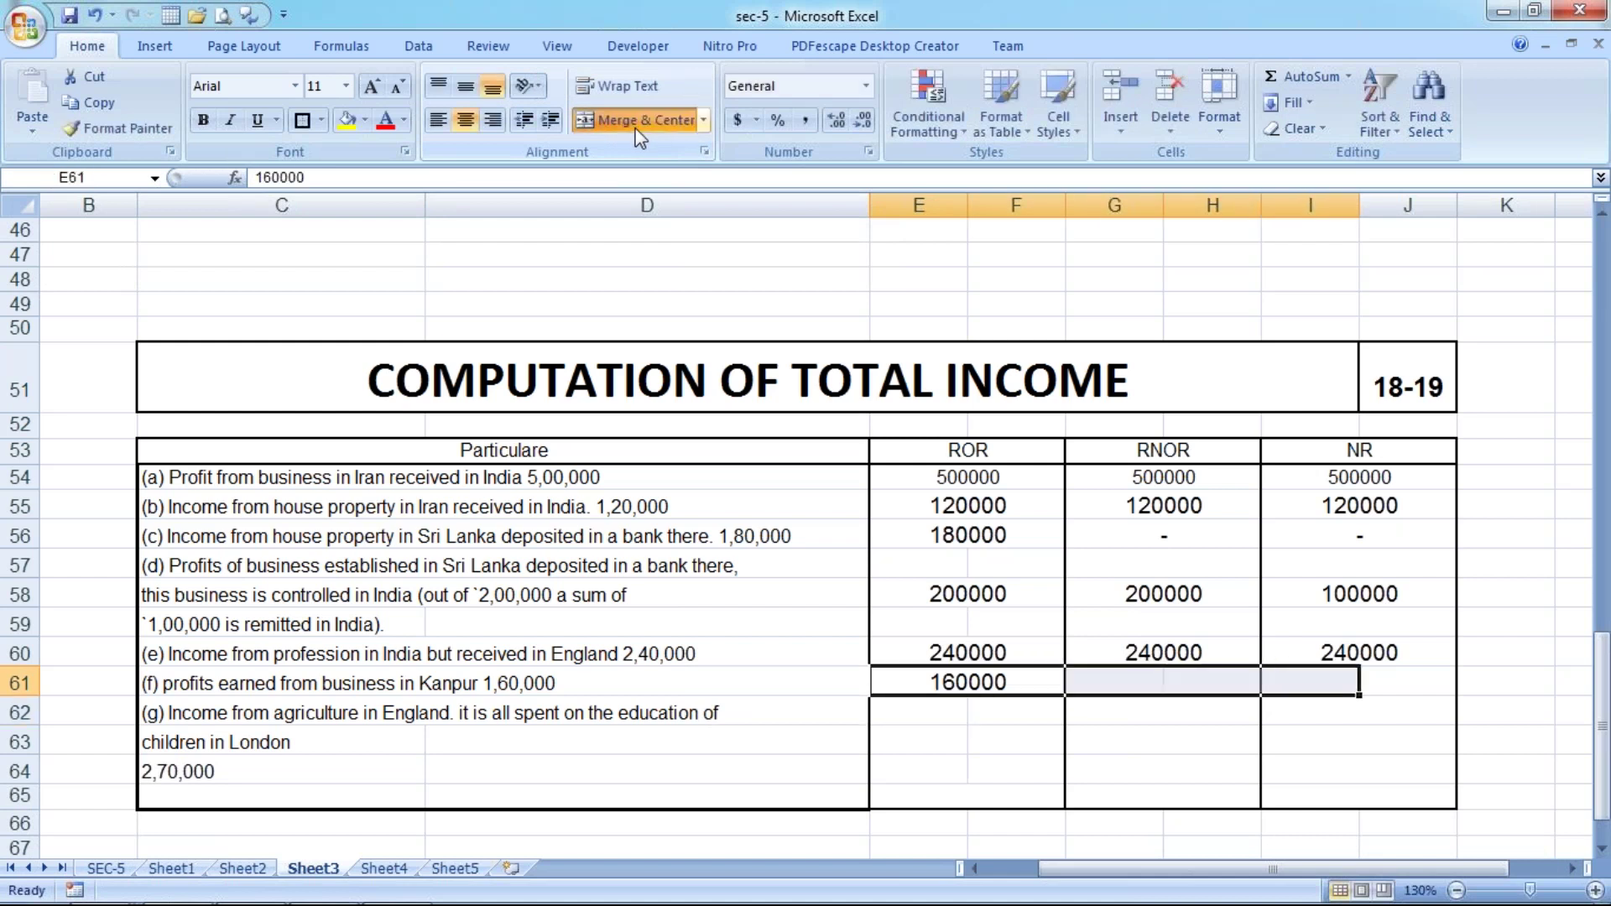
key("shift+Right")
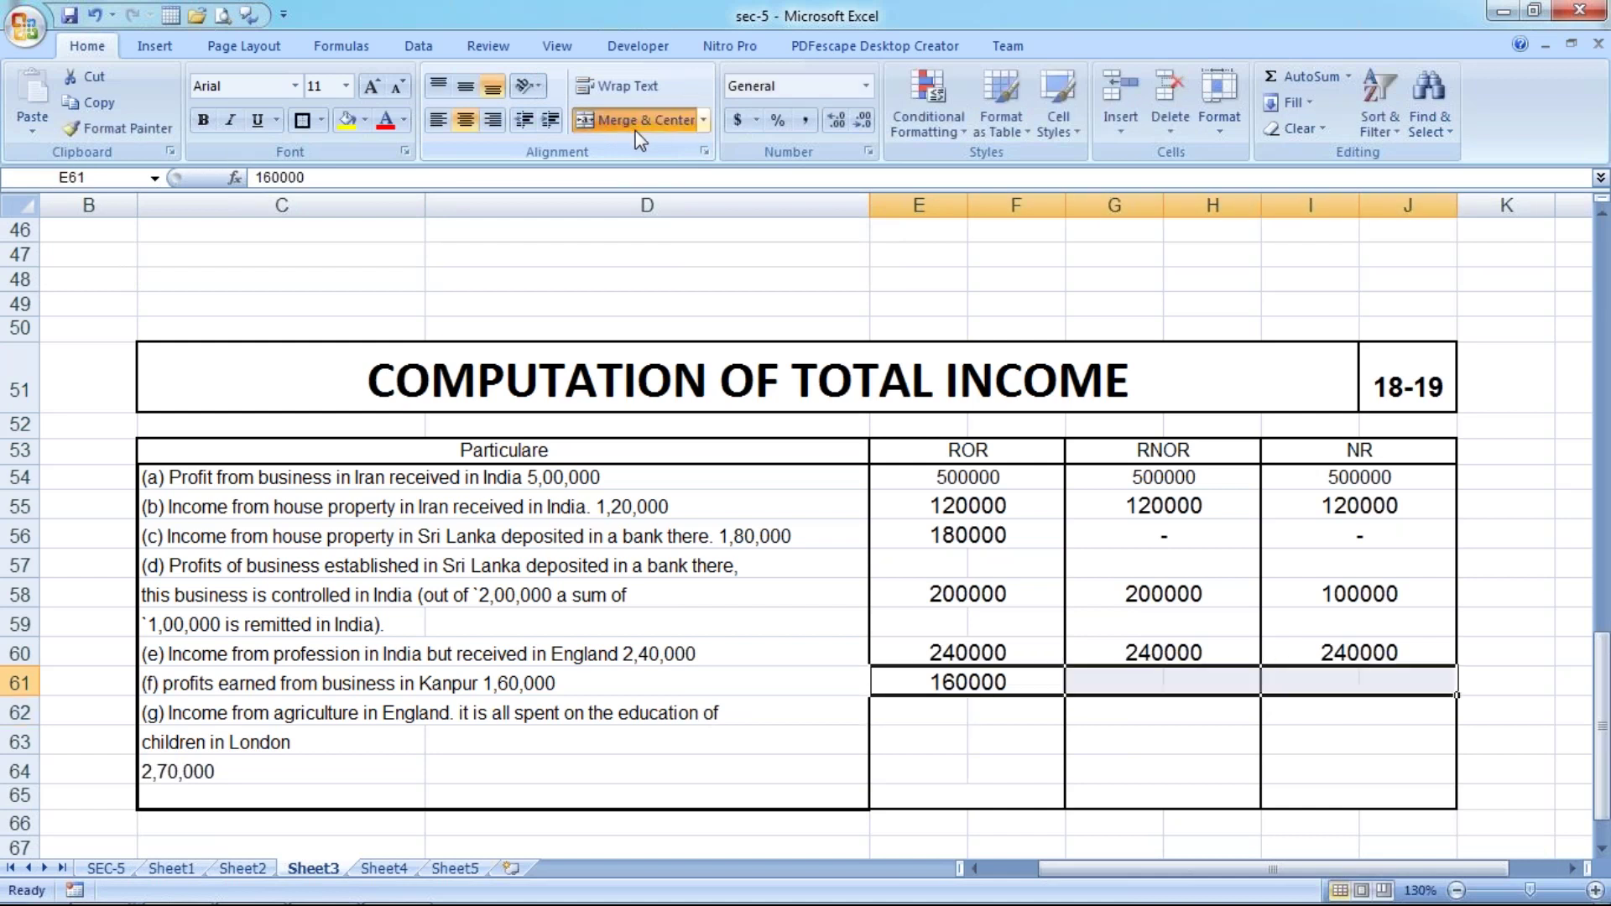
key("ctrl+r")
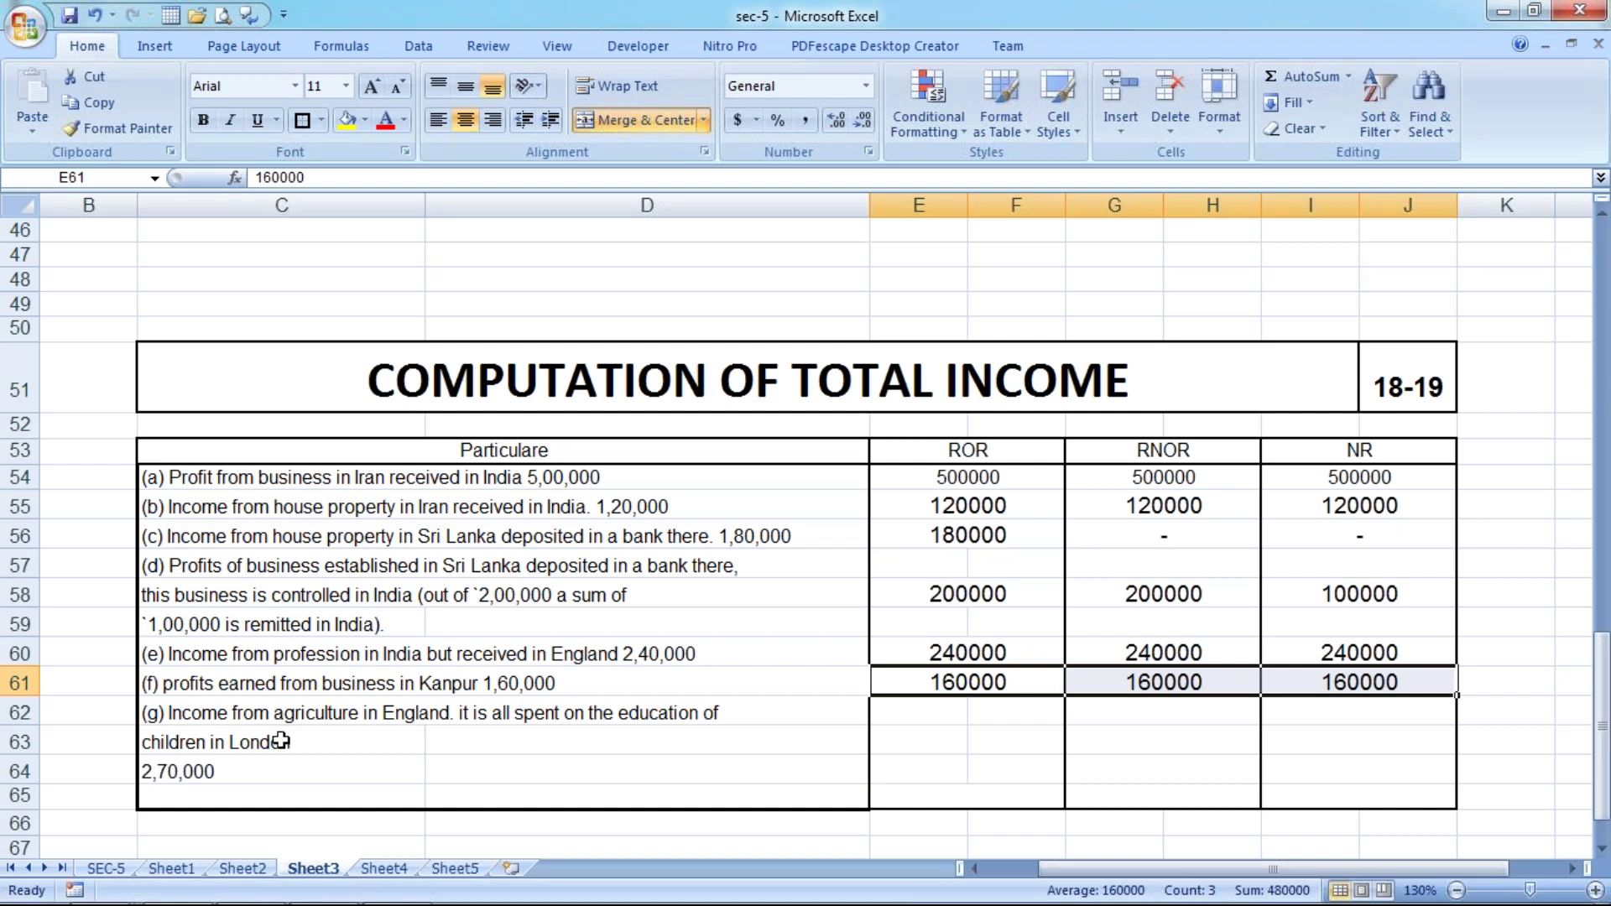
Scroll Sheet3 from the question text down to the Computation of Total Income table at rows 51–64.
scroll(281, 740, "up", 2)
scroll(252, 696, "up", 10)
left_click(230, 661)
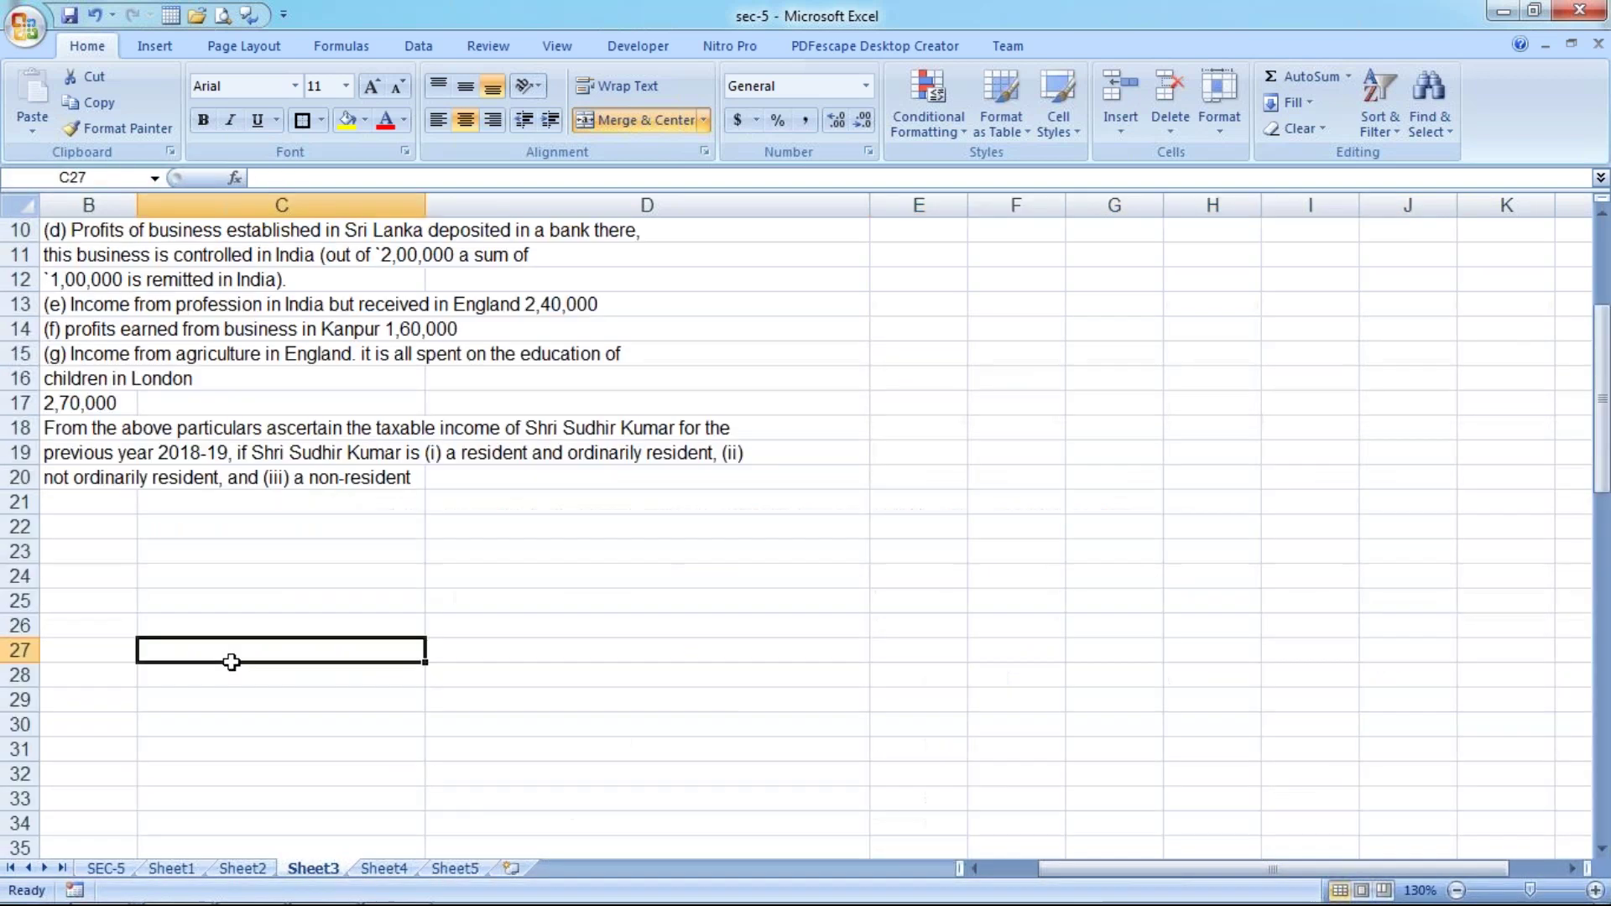
key("Left")
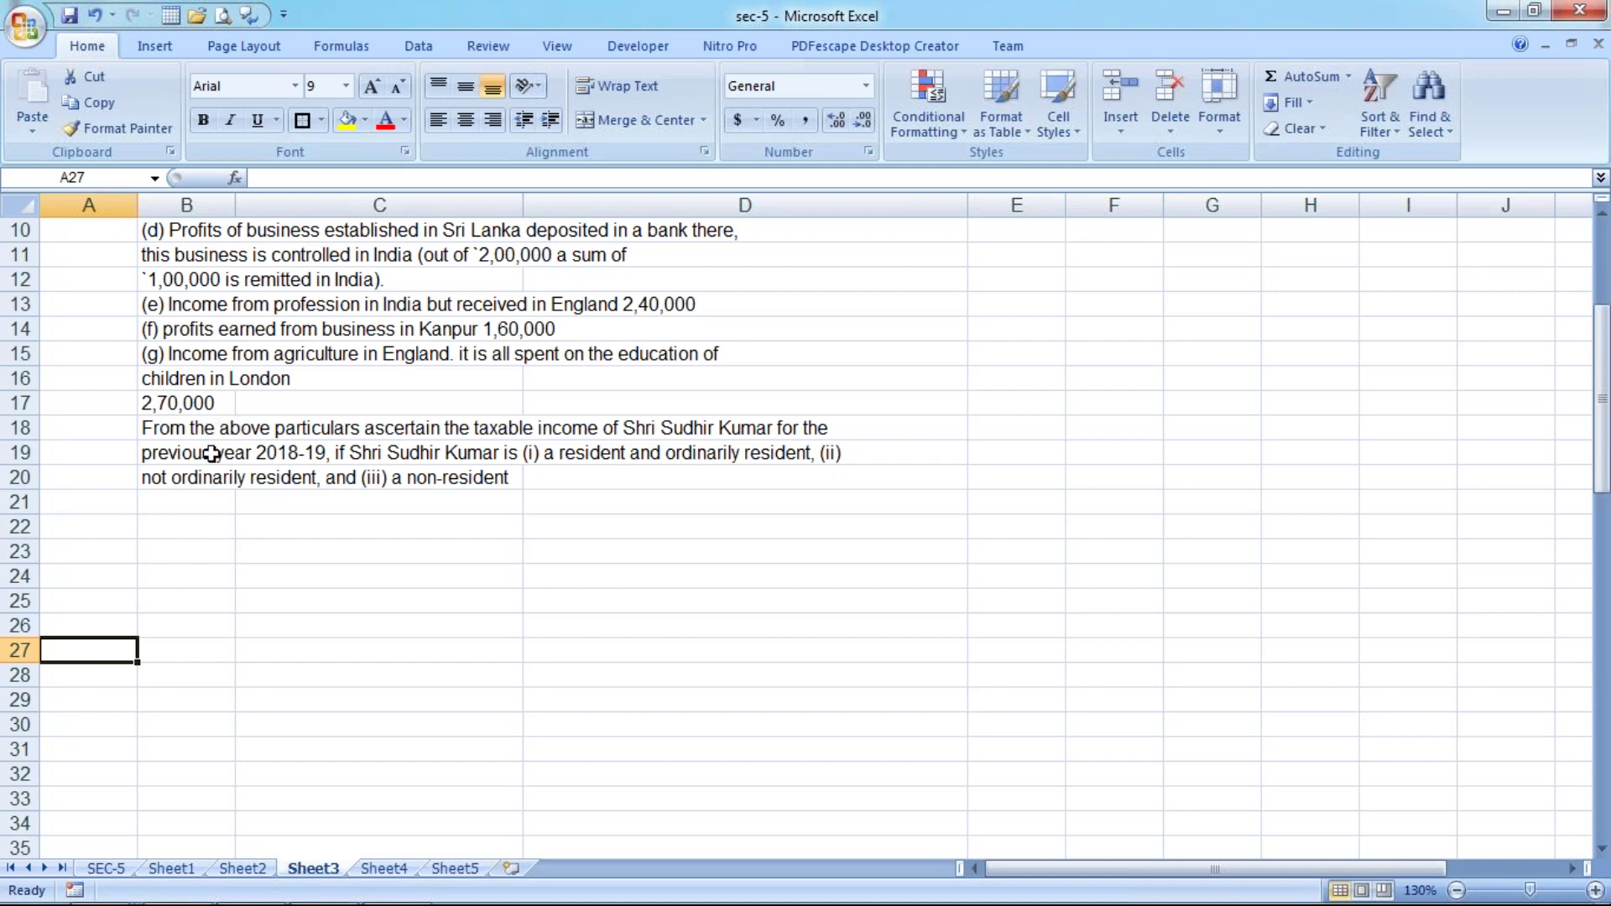
scroll(211, 453, "down", 3)
scroll(193, 495, "up", 2)
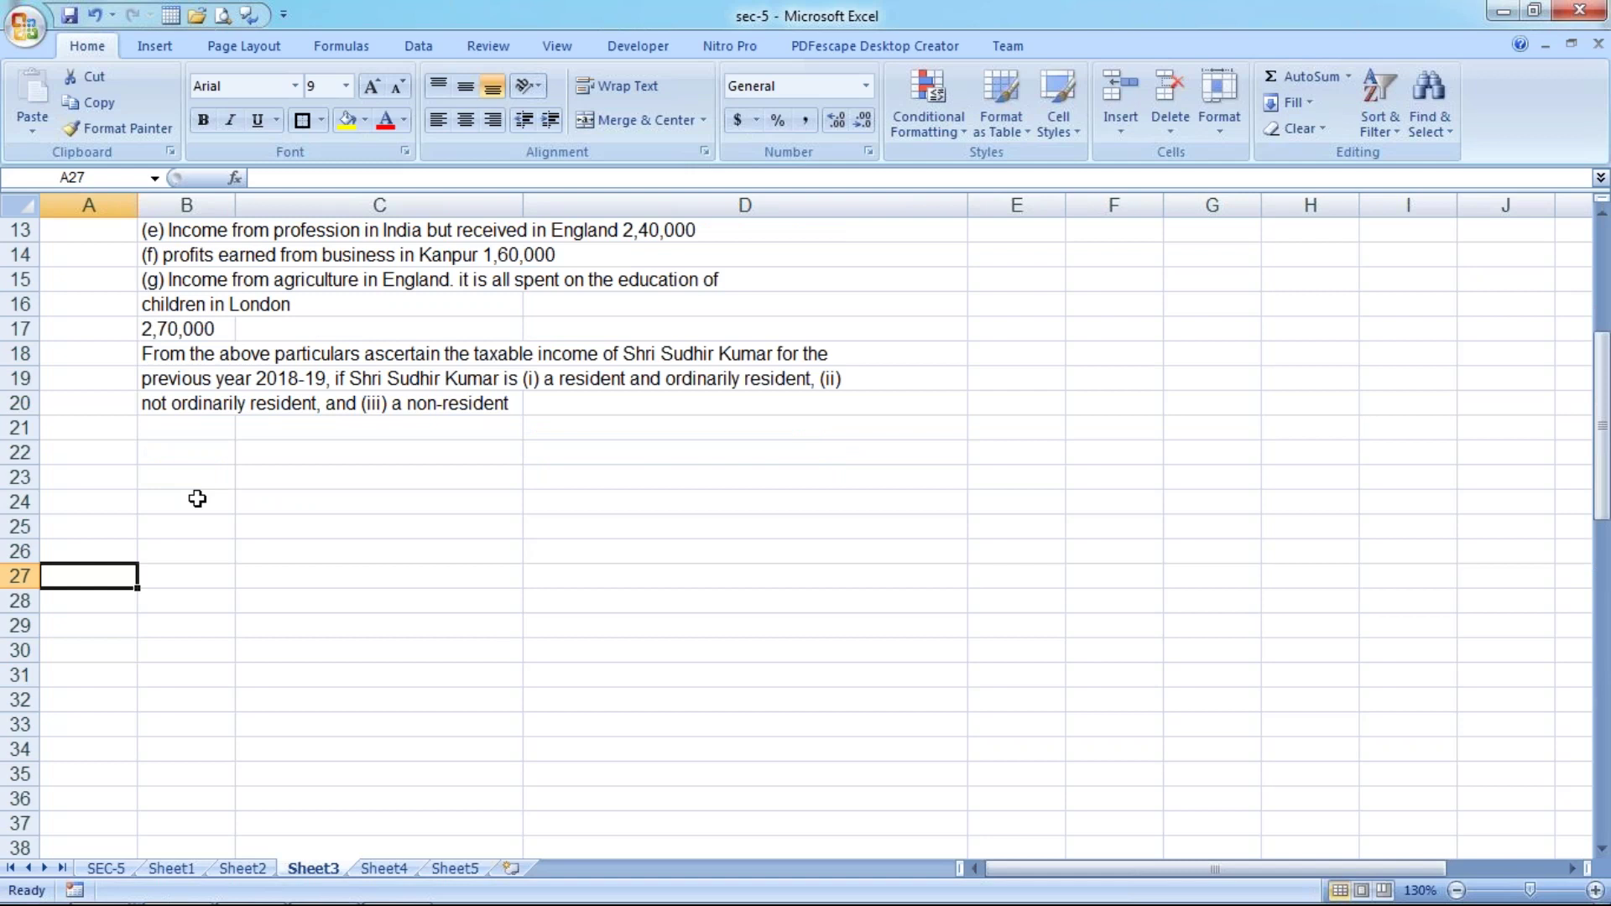
scroll(197, 499, "down", 3)
scroll(197, 510, "down", 8)
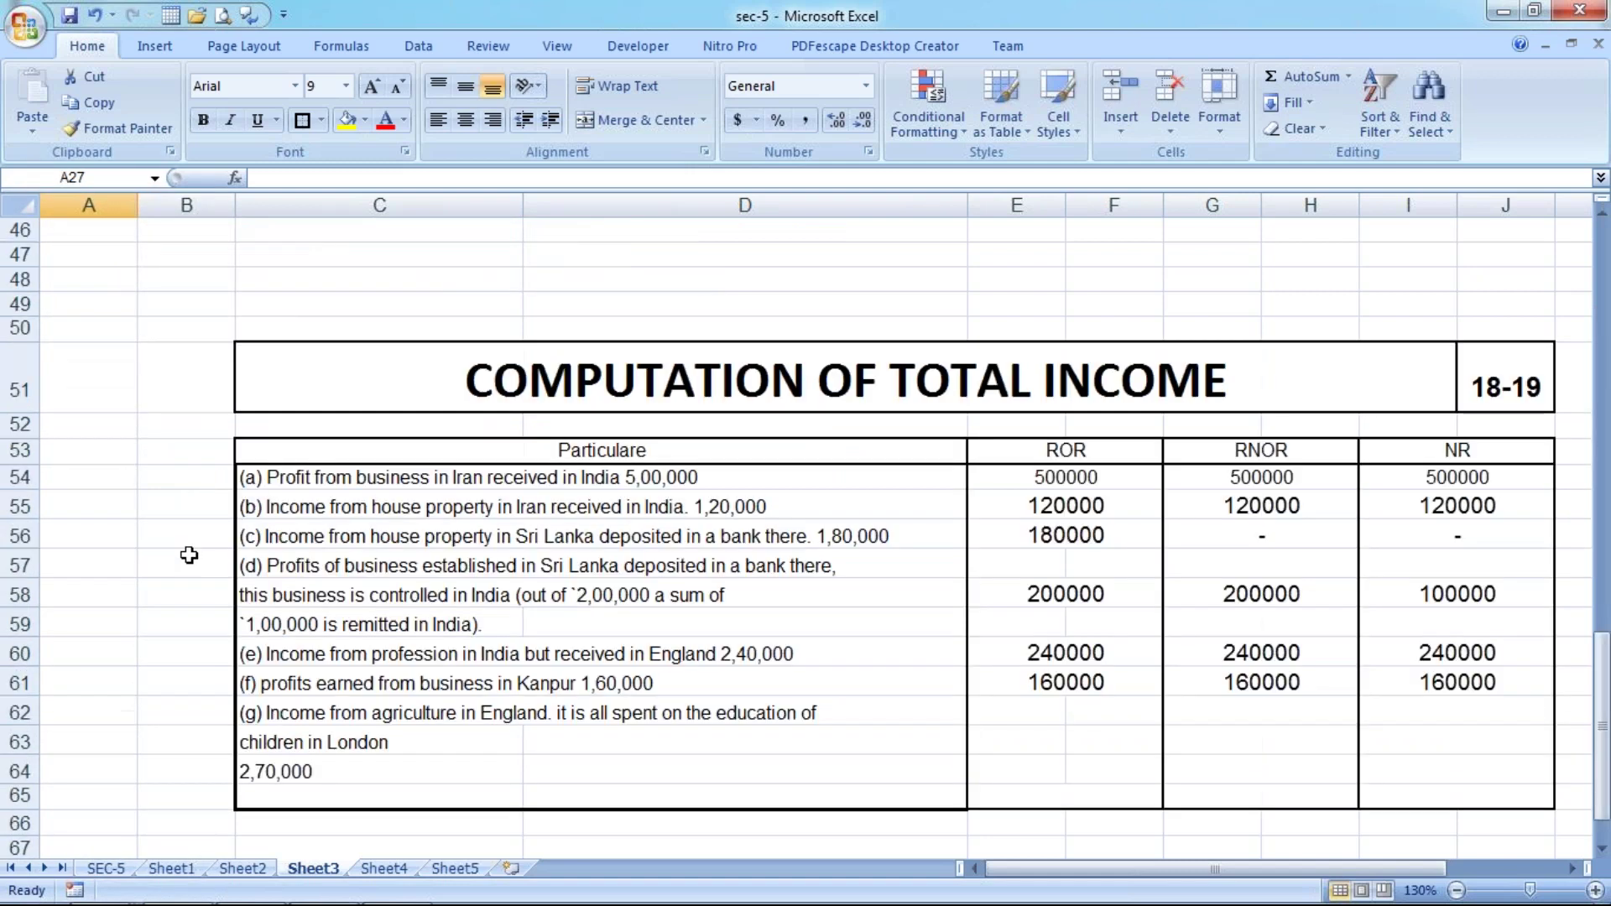
scroll(187, 550, "down", 2)
Enter 270000 in item (g)'s merged ROR cells, with dashes under RNOR and NR.
left_click_drag(1035, 572, 1126, 570)
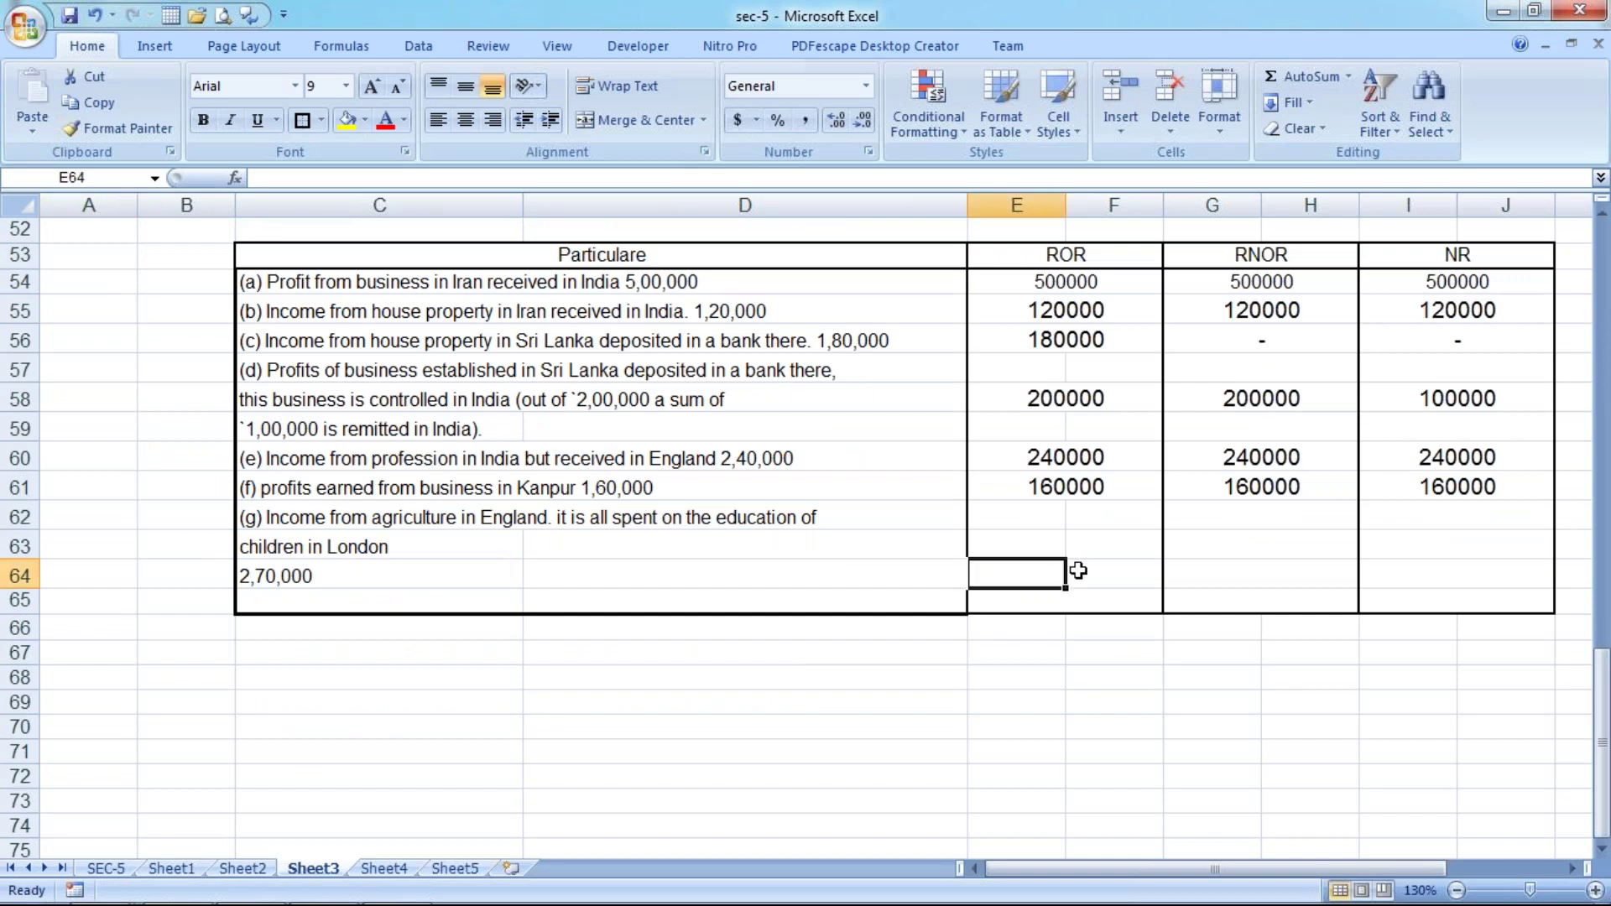
left_click(602, 117)
type("270000")
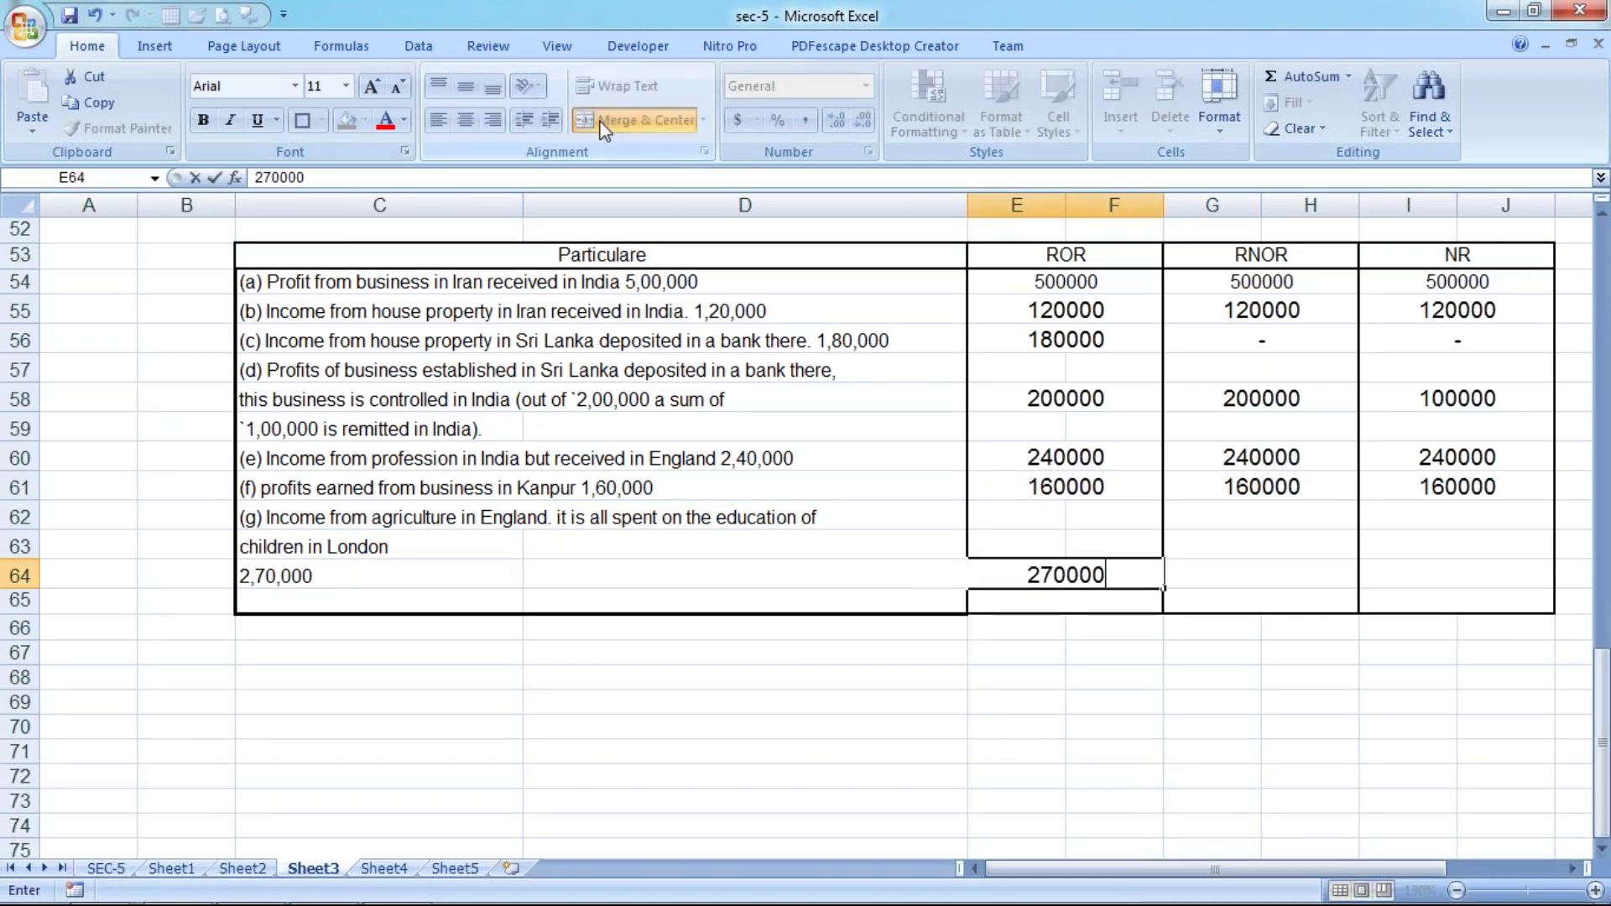
key("Return")
key("Up")
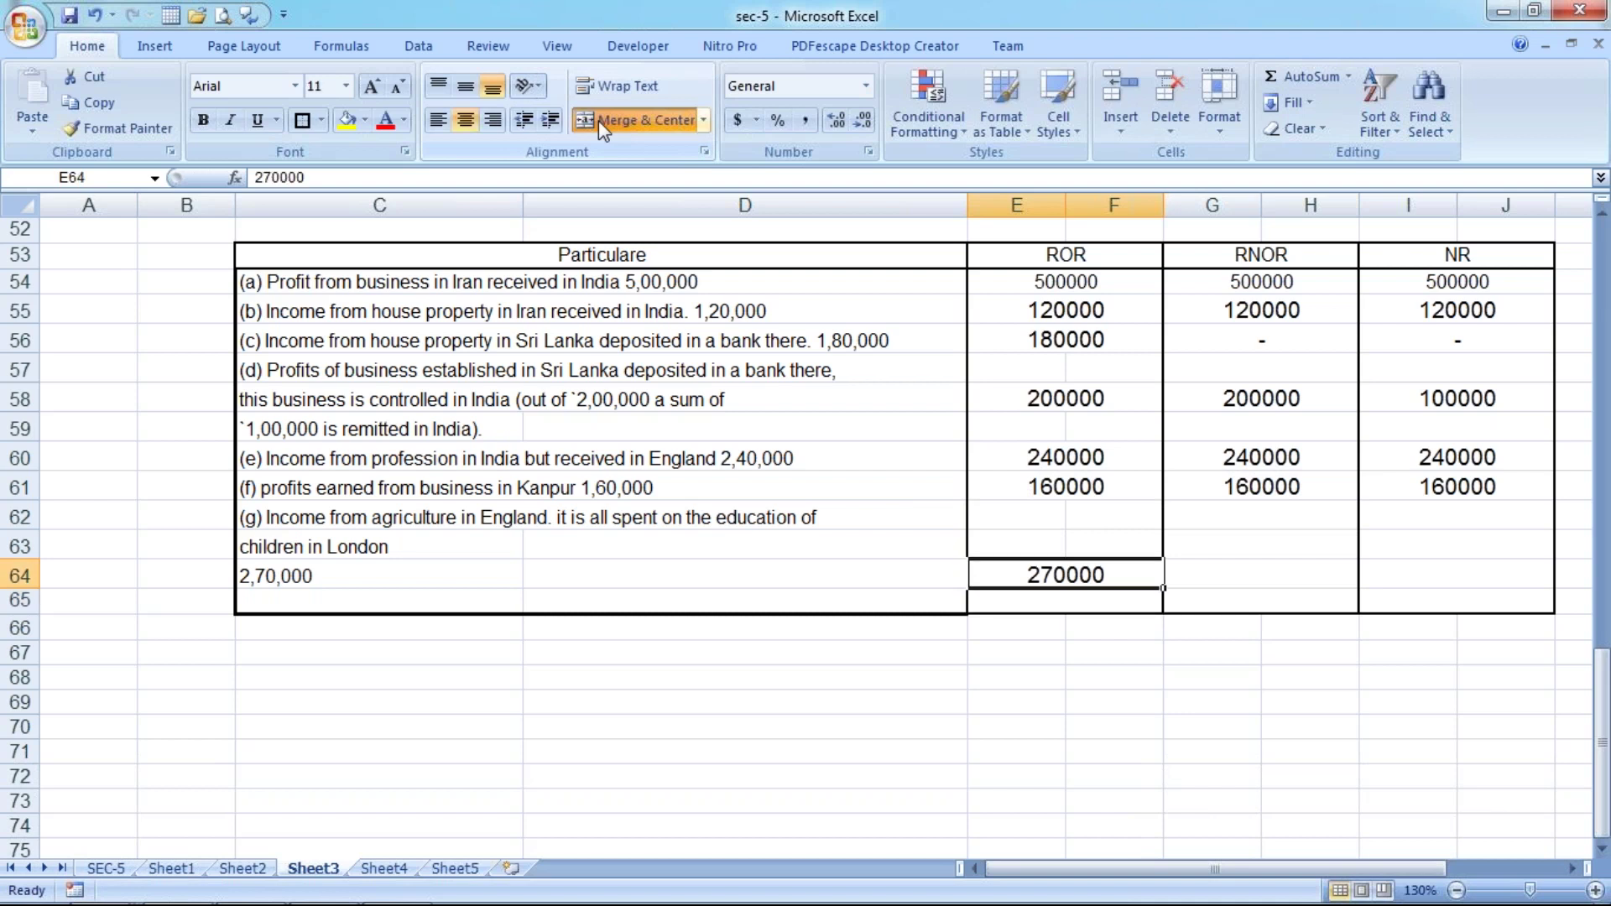
key("Right")
key("shift+Right")
left_click(597, 119)
type("-")
key("Return")
key("Up")
key("Right")
type("-")
key("Return")
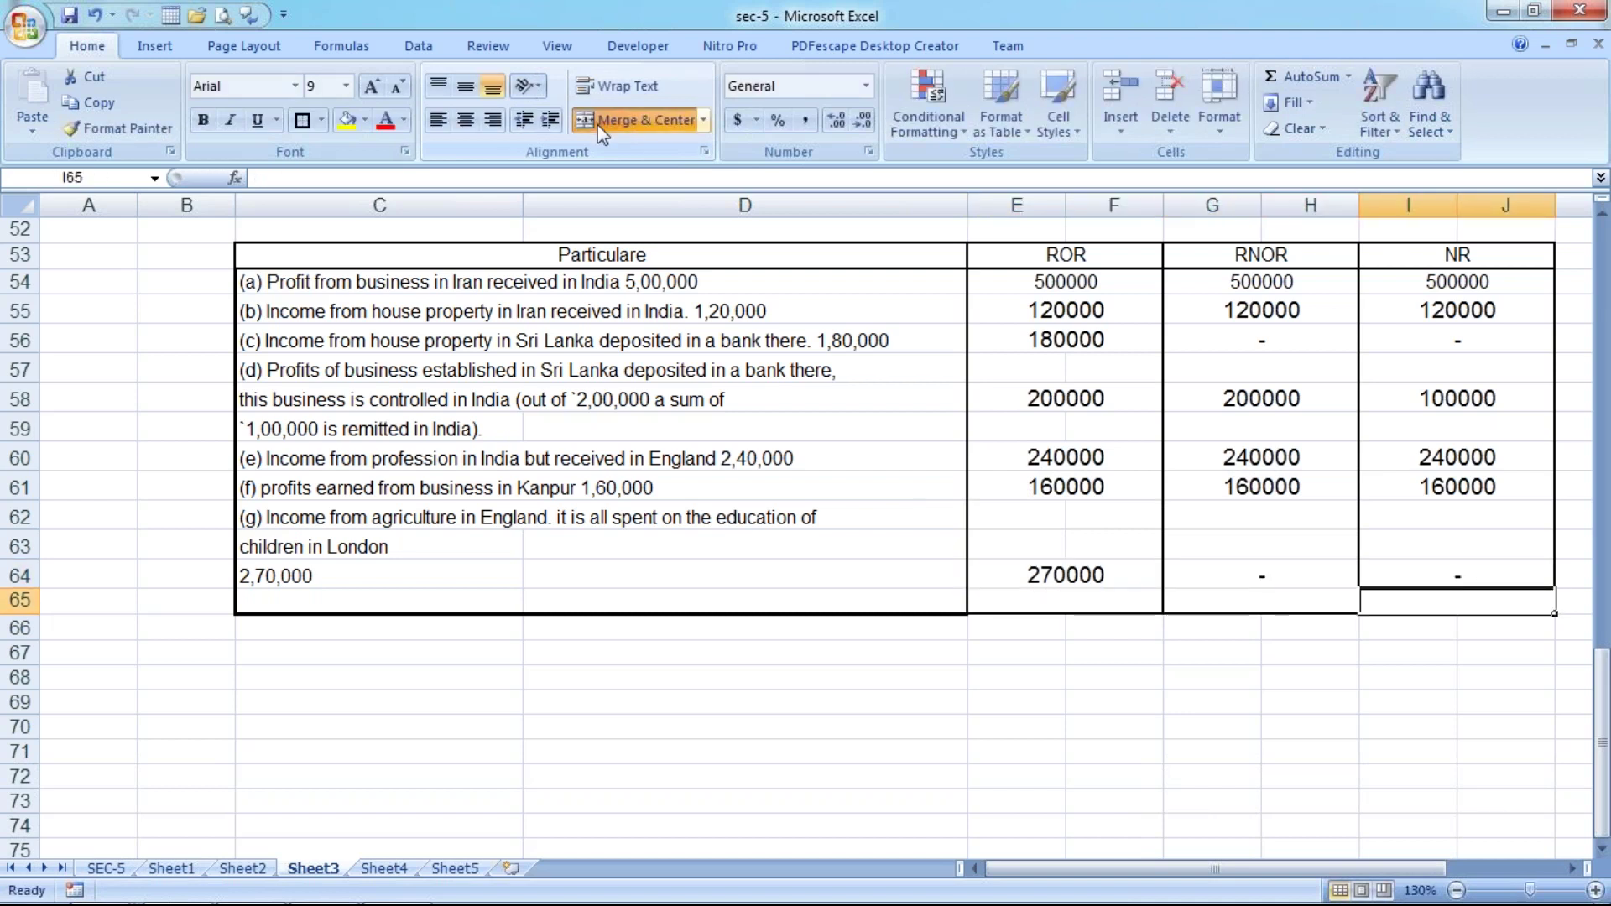
Type the label Total in D66 below the table.
key("Left")
key("Down")
key("Down")
key("Left")
key("Left")
key("Up")
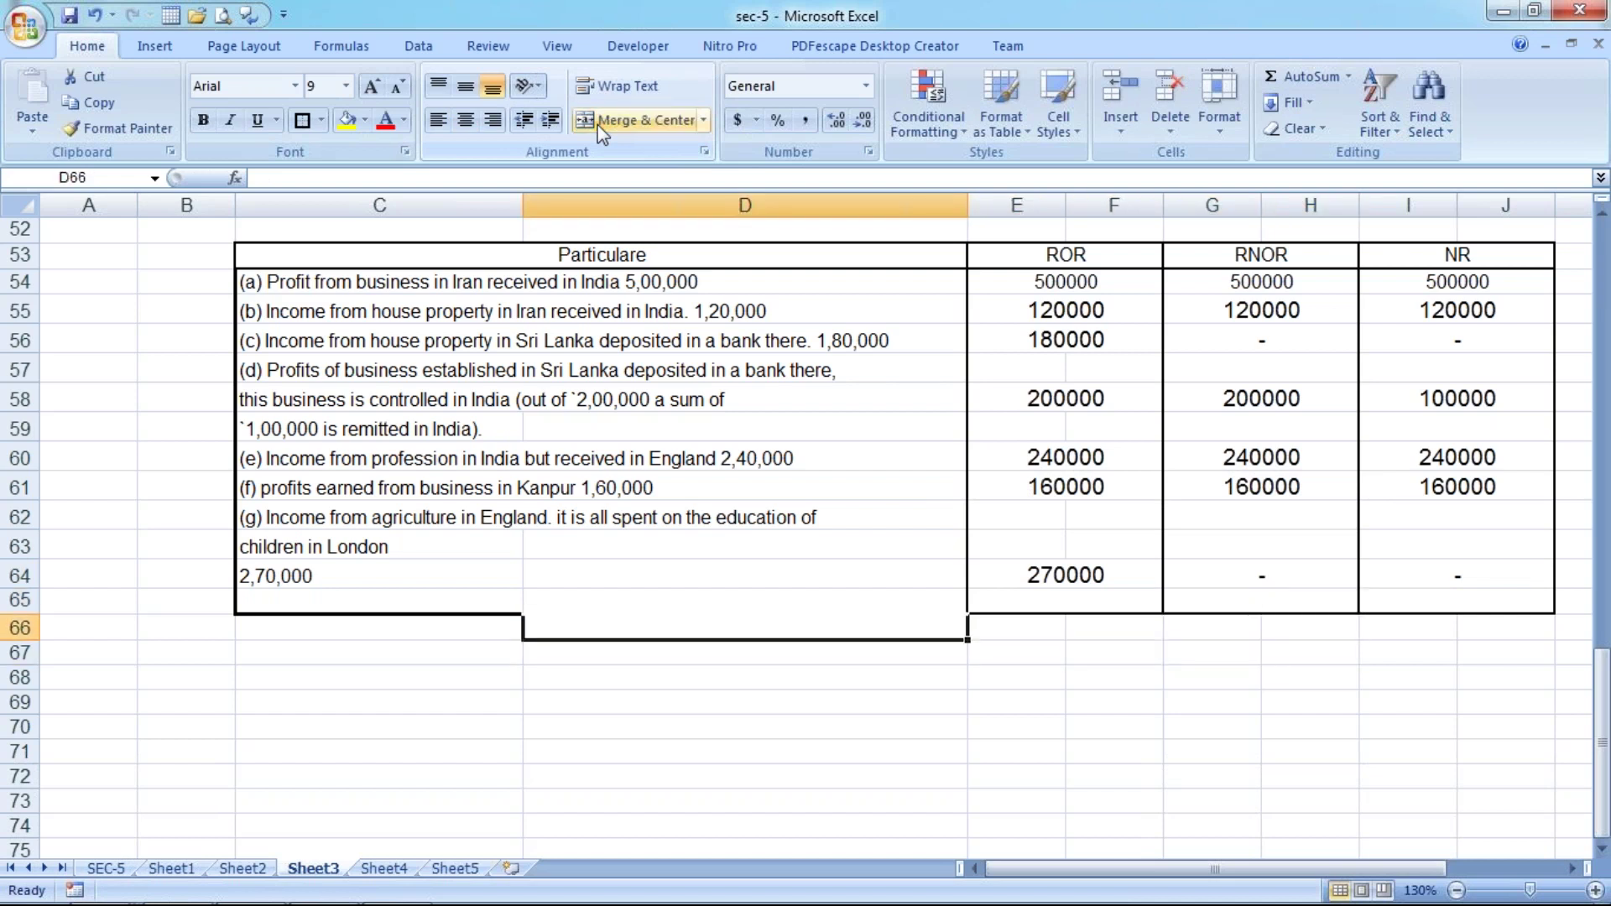
type("Tots")
key("BackSpace")
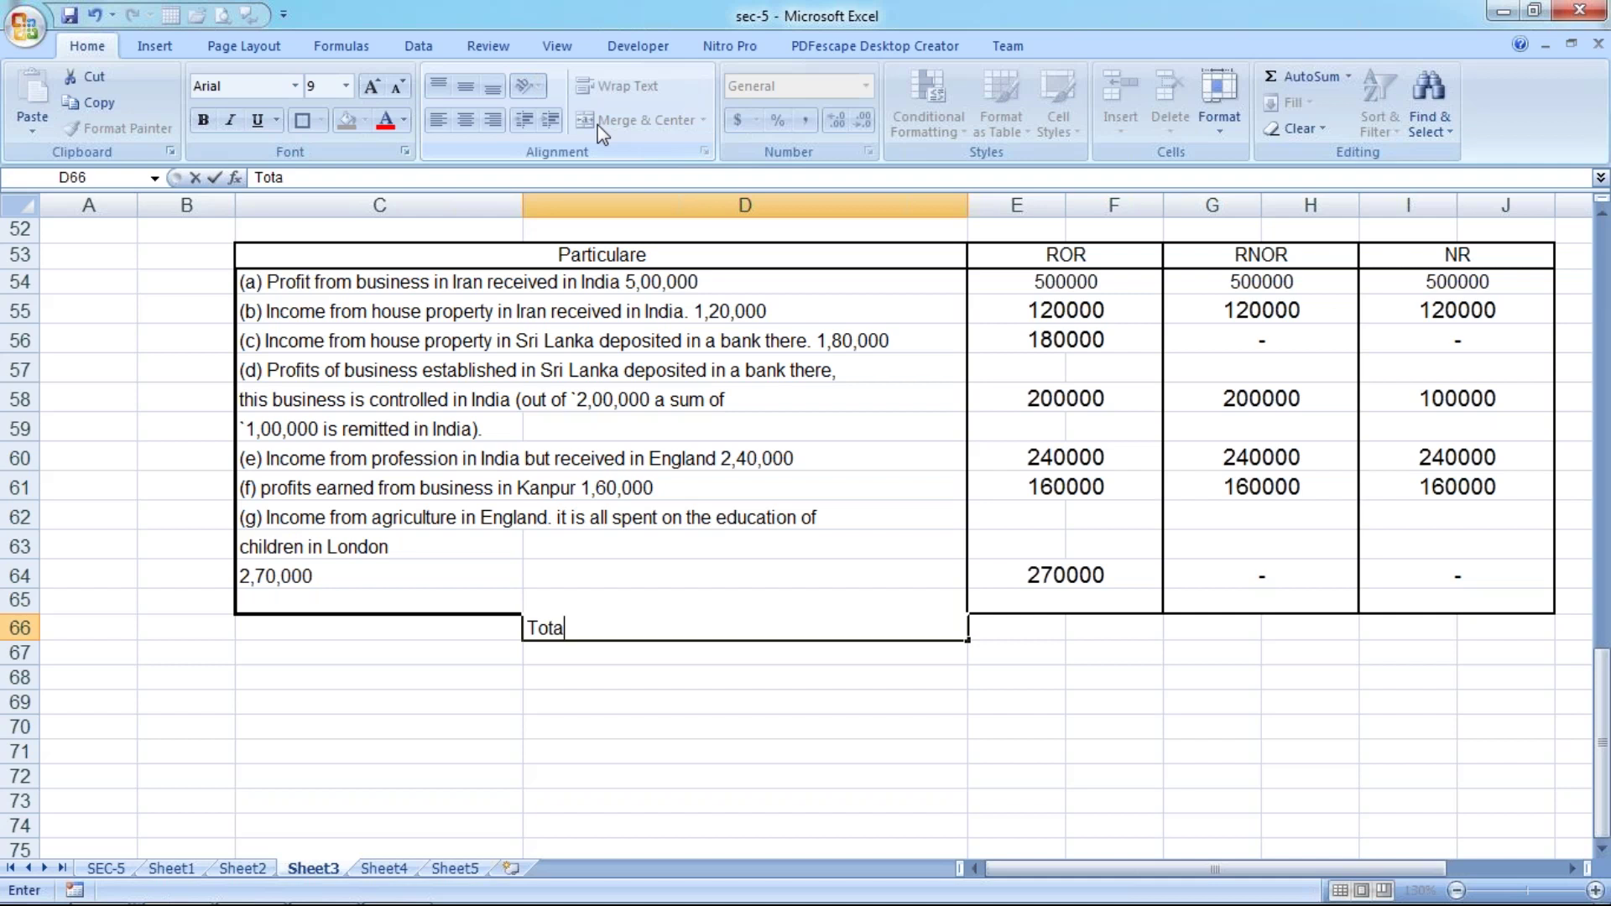
type("al")
key("Tab")
key("shift+Right")
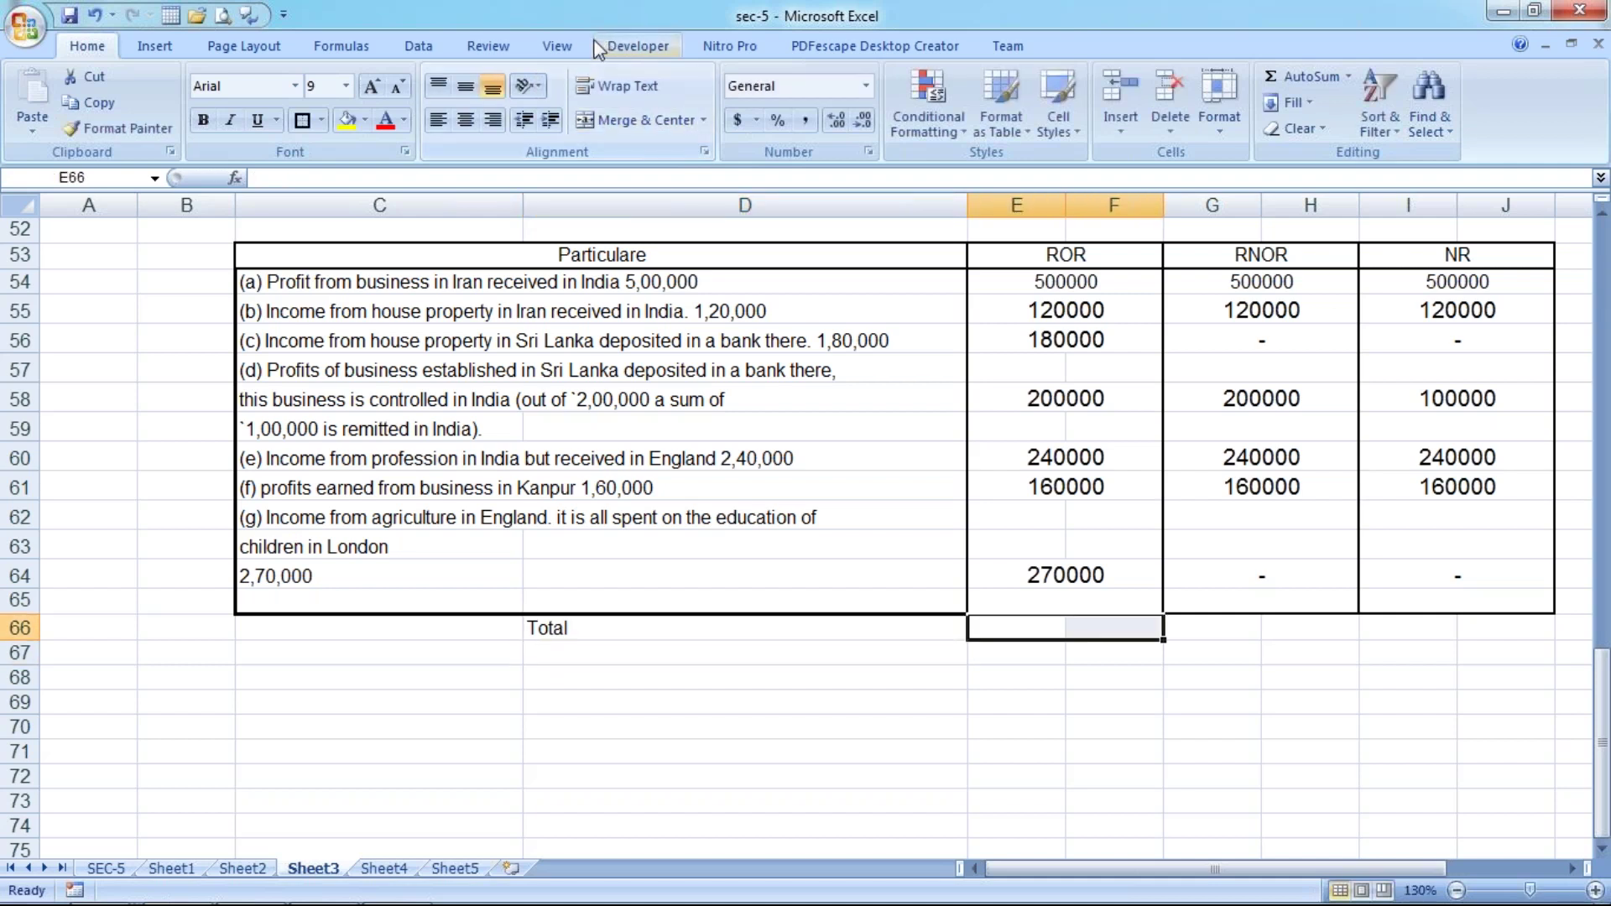
Merge E66:F66, enter =SUM(E54:F65), and fill the total right across RNOR and NR.
left_click(660, 126)
type("=S")
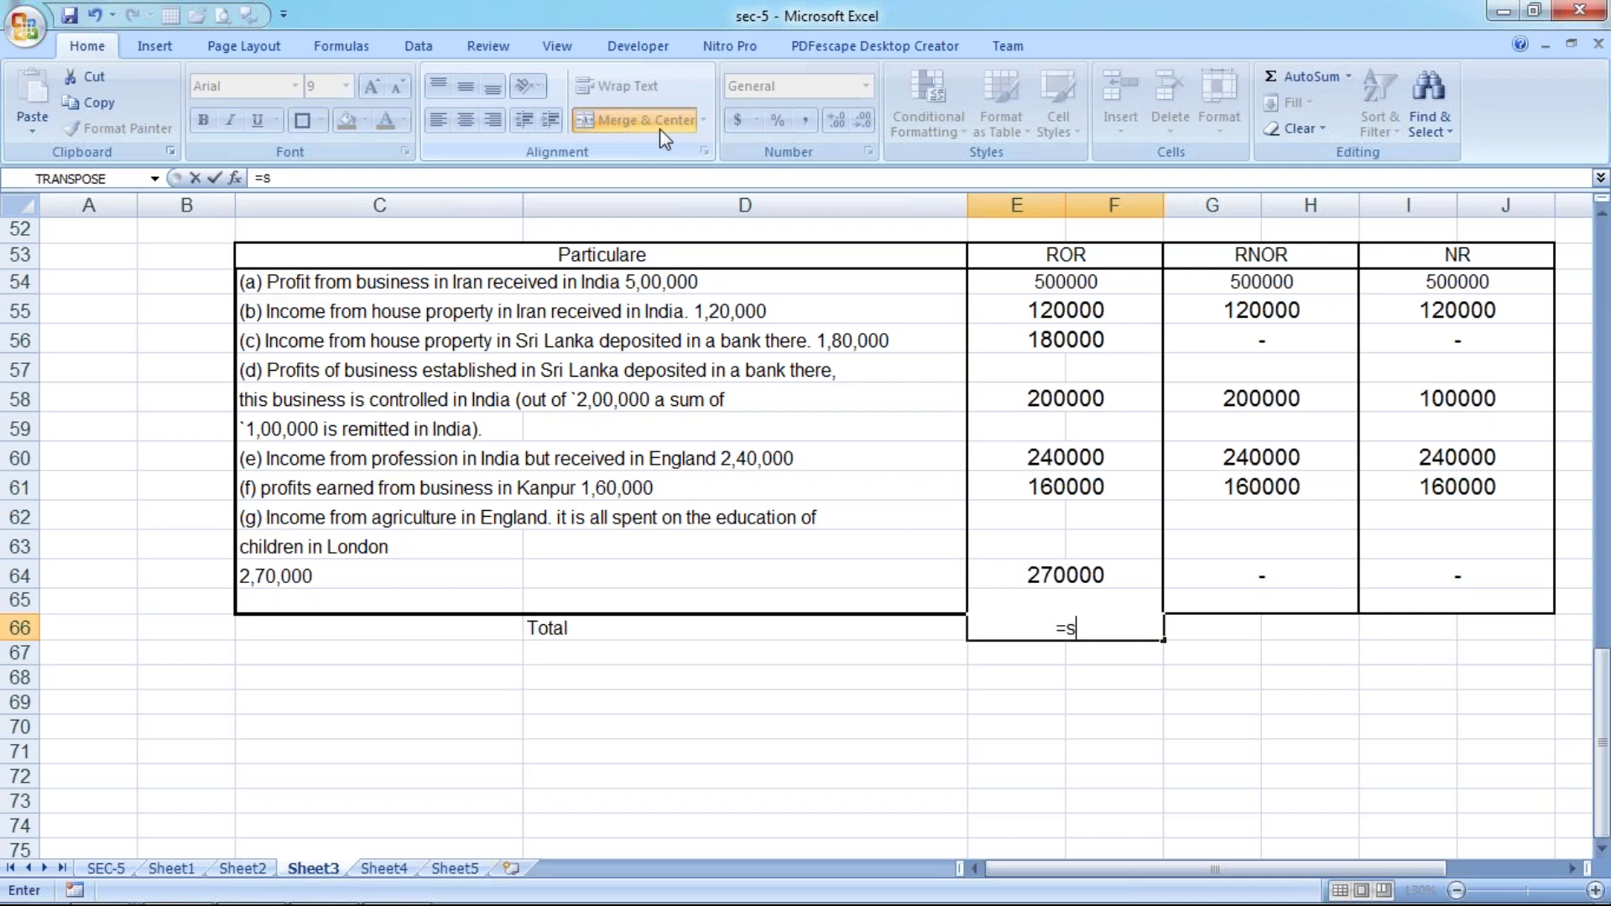
type("UM(")
key("Up")
key("shift+Up")
key("shift+Up")
key("shift+Up")
key("shift+Up")
key("shift+Up")
key("shift+Up")
key("shift+Up")
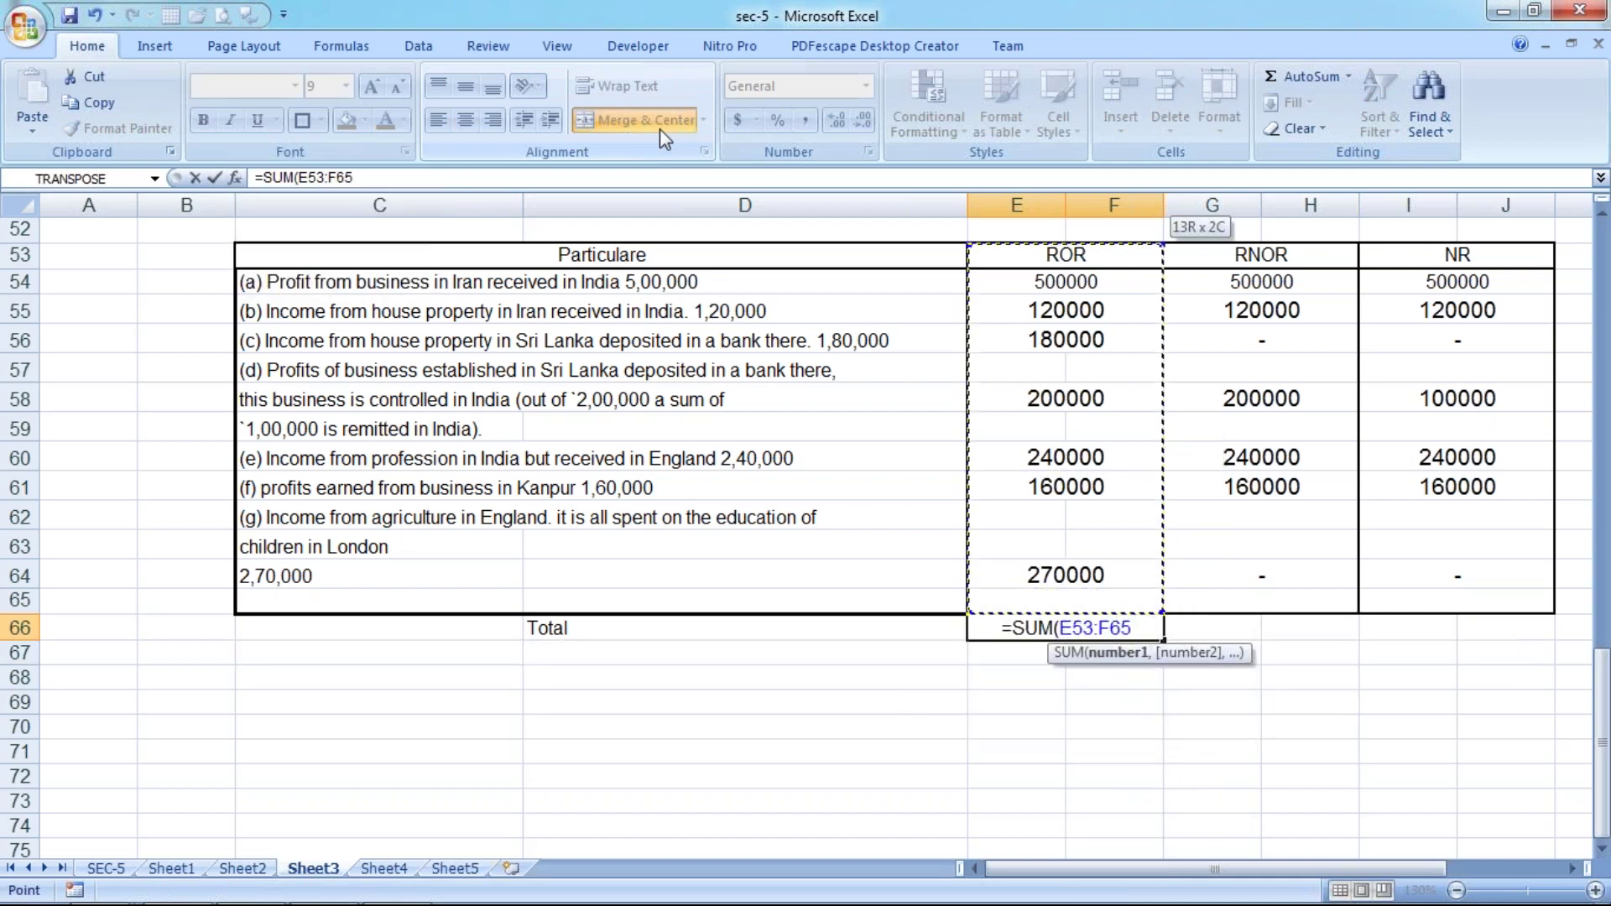
key("shift+Down")
key("Return")
key("shift+Right")
key("shift+Right")
key("shift+Right")
key("shift+Right")
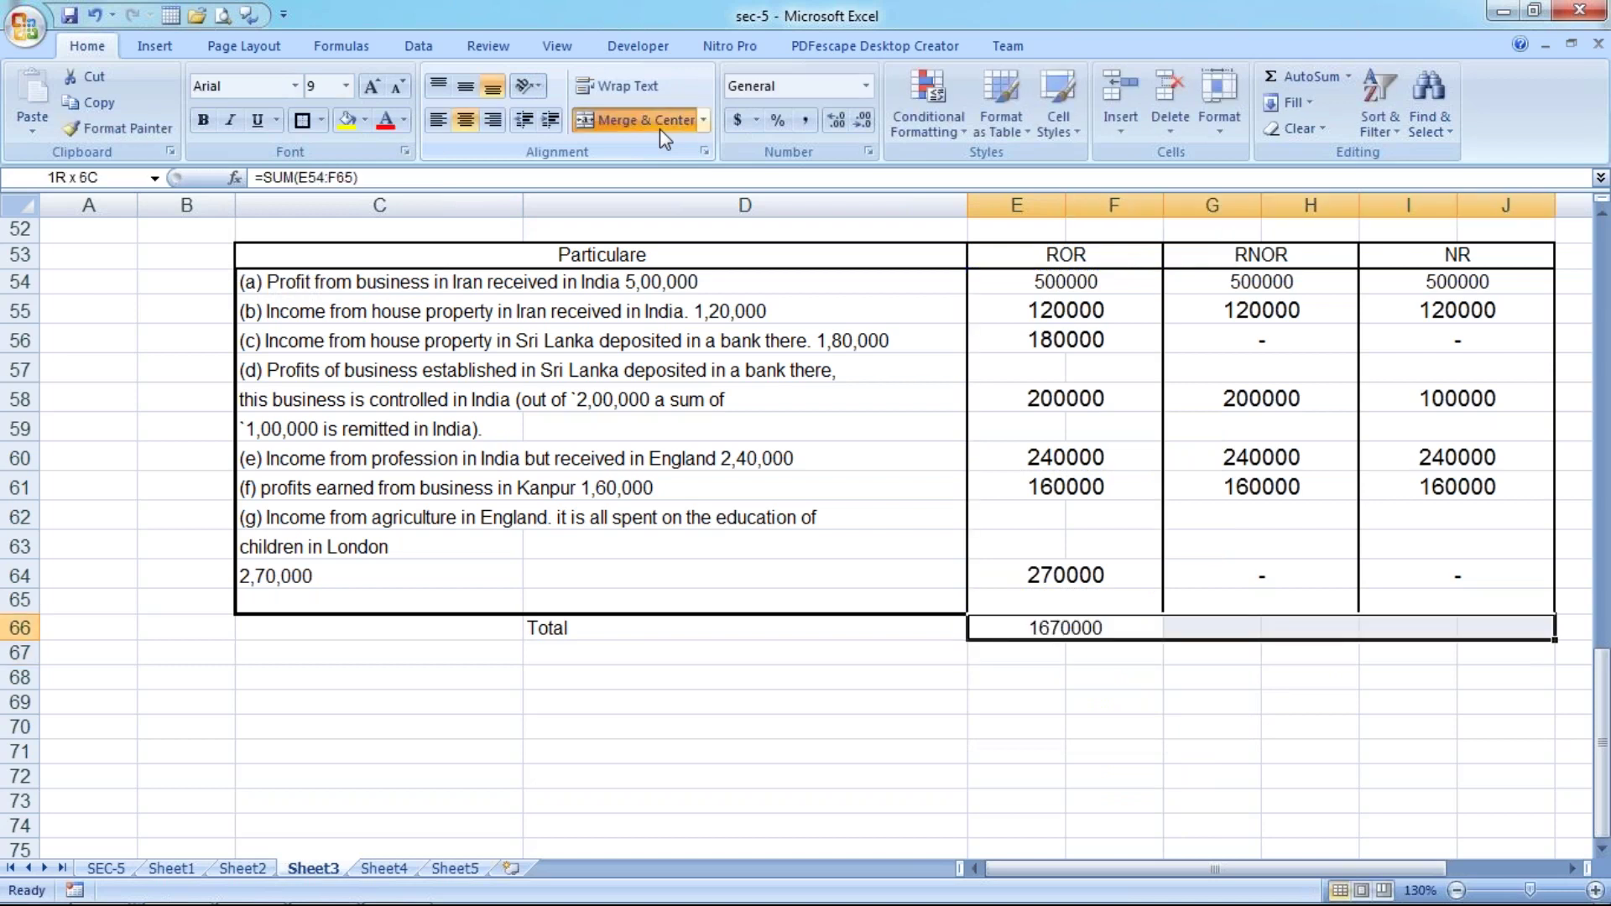
key("ctrl+r")
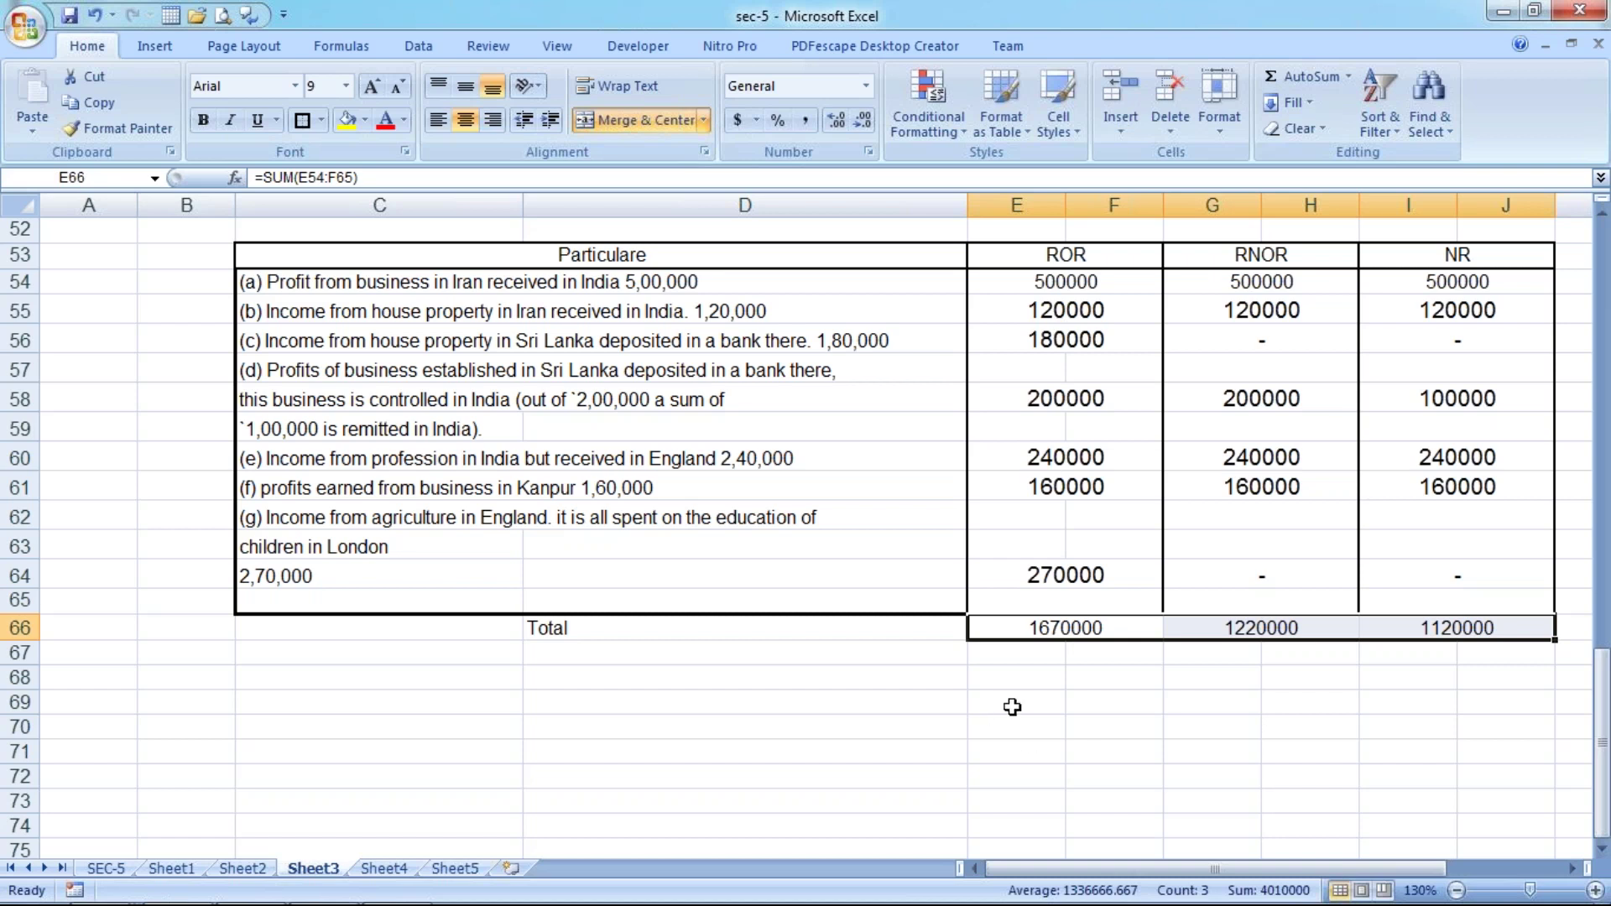
scroll(1011, 707, "up", 3)
scroll(844, 624, "up", 13)
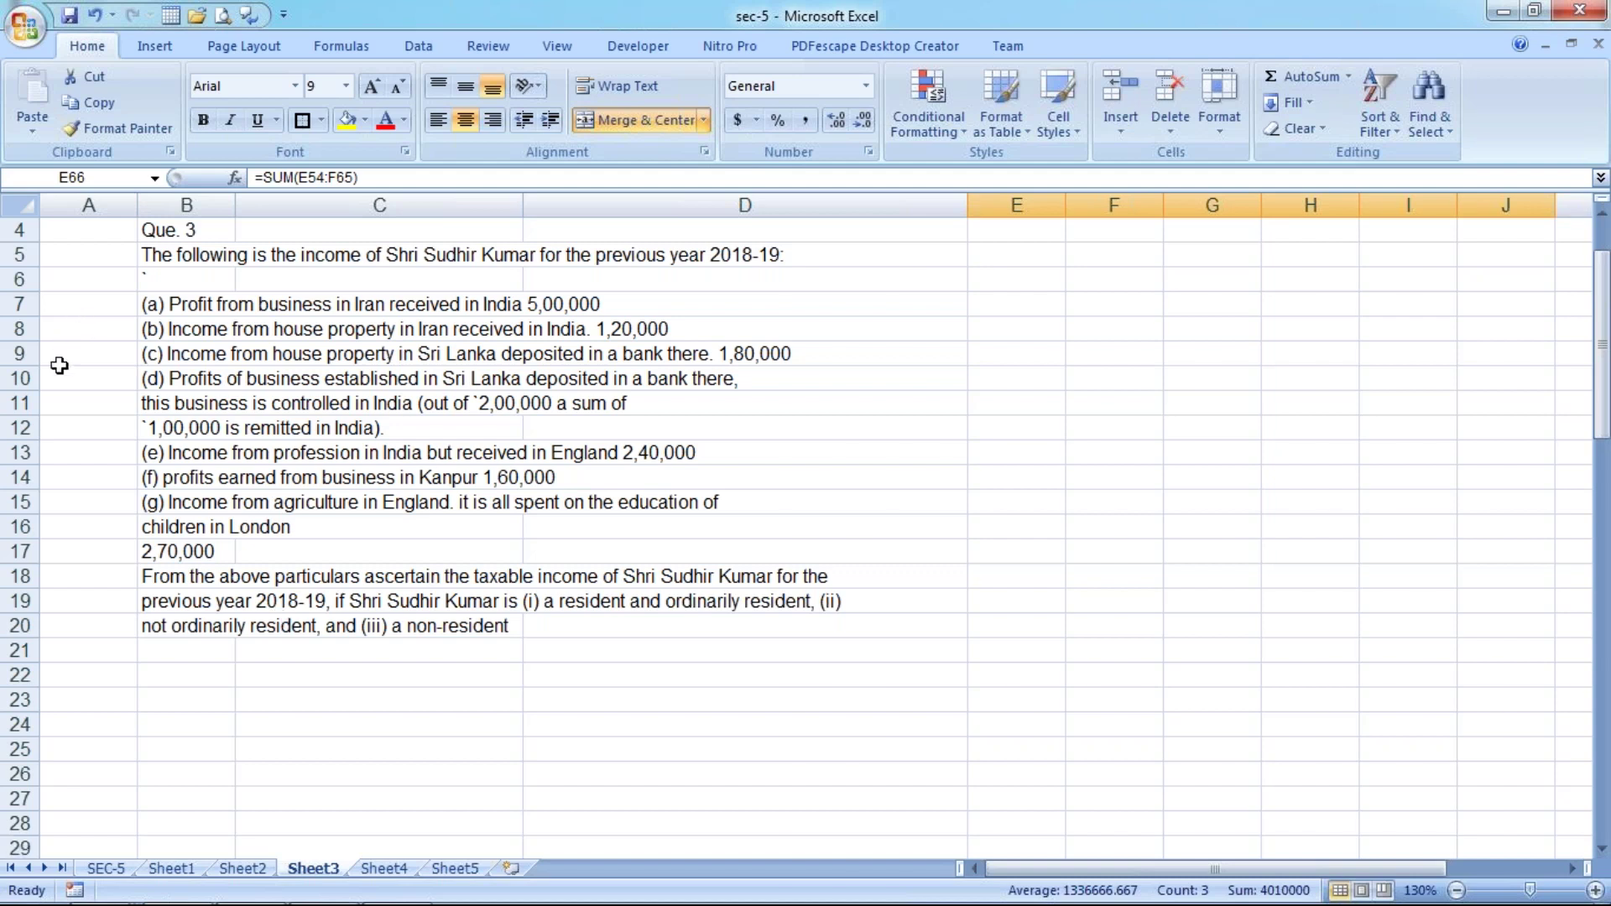
On Sheet4, clear the Q4 label in B4 and scroll to the Scope of Total Income table.
left_click(394, 873)
left_click(345, 625)
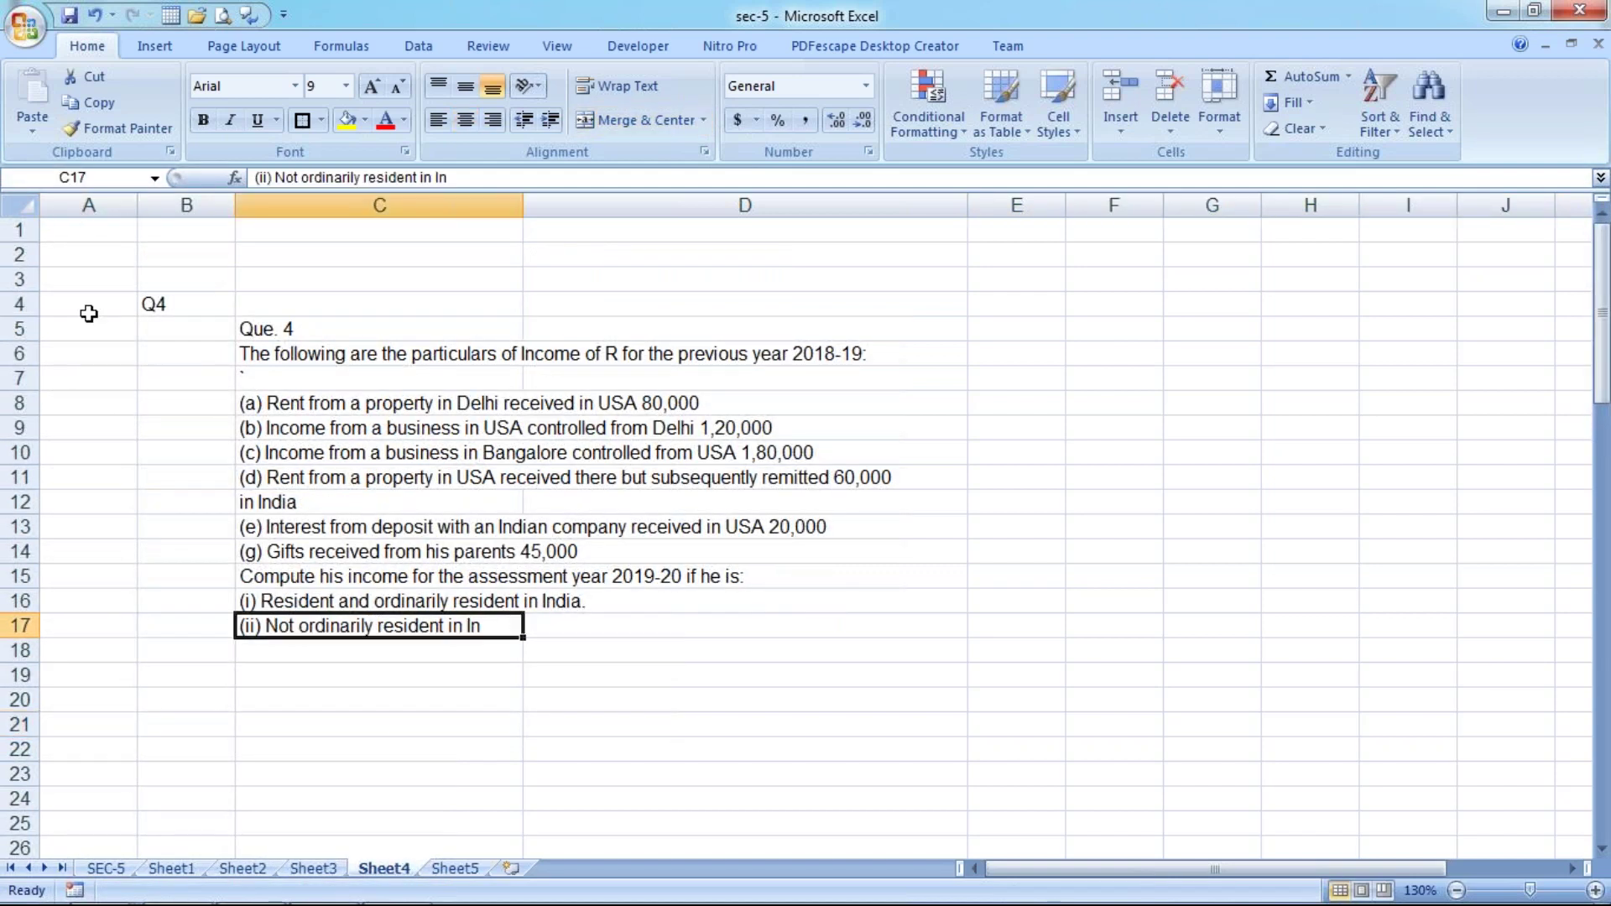
left_click(147, 302)
key("Delete")
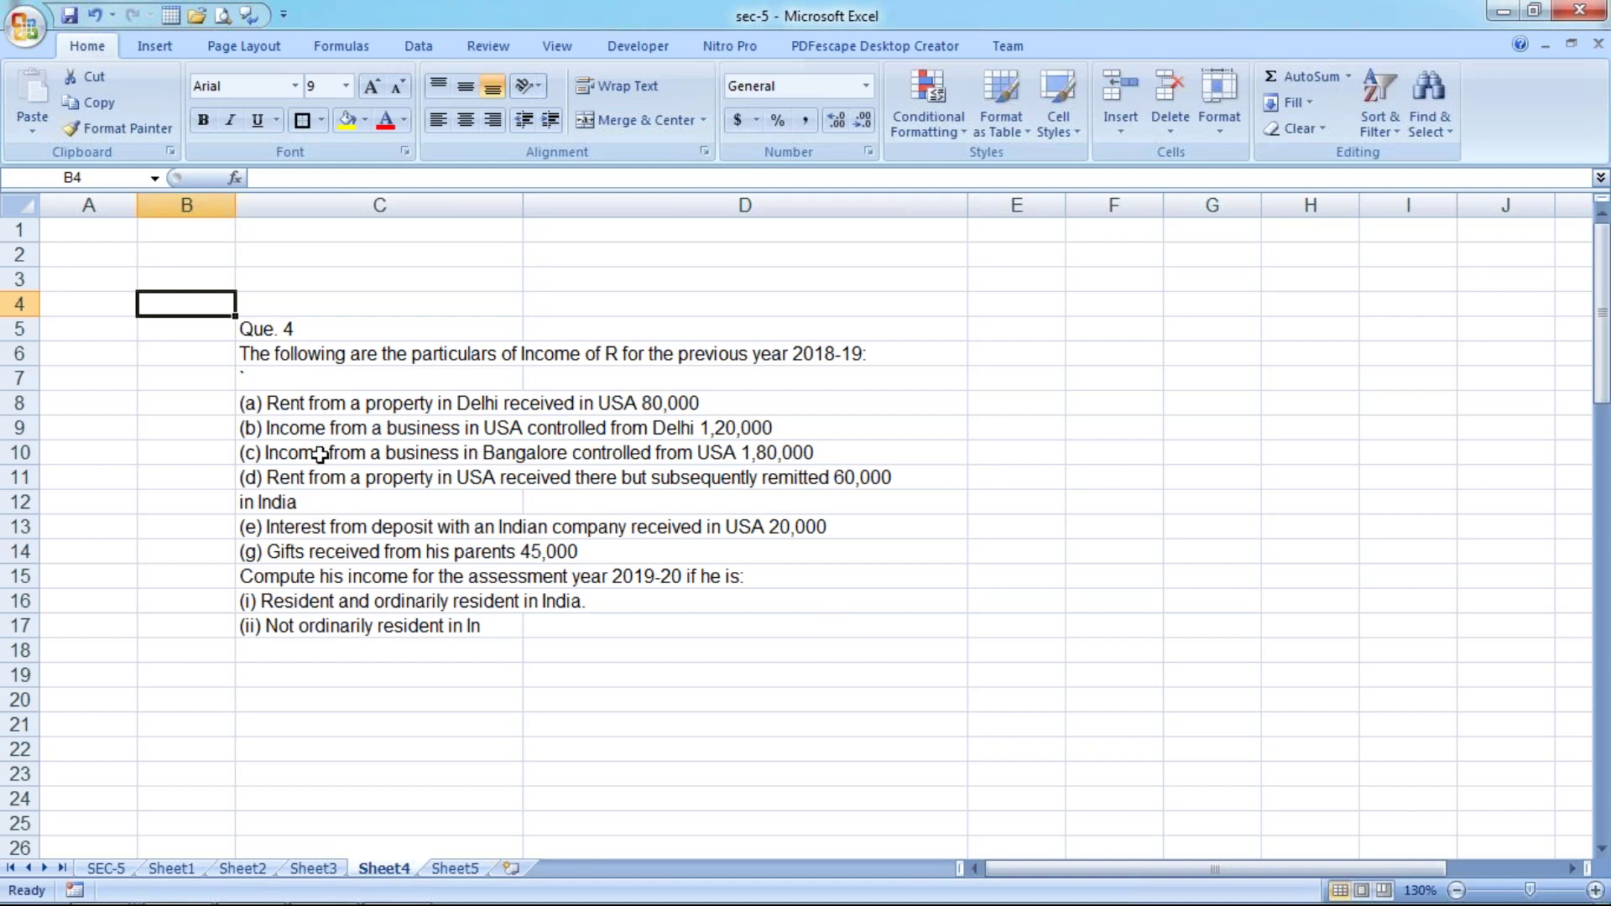
scroll(310, 463, "down", 10)
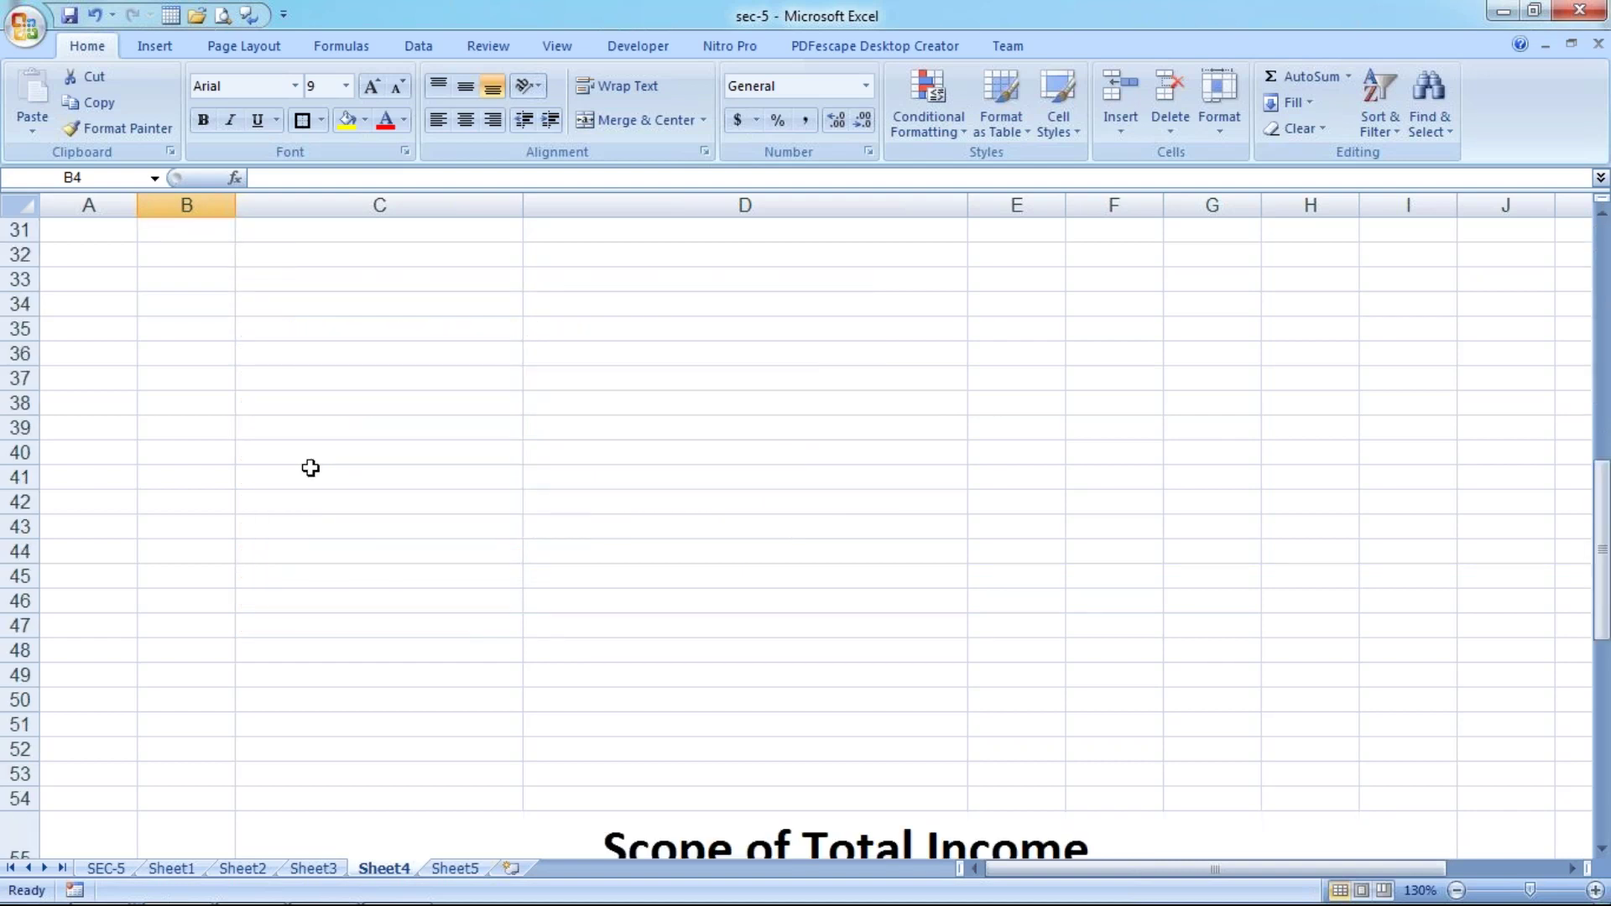
scroll(311, 469, "down", 3)
scroll(312, 469, "down", 2)
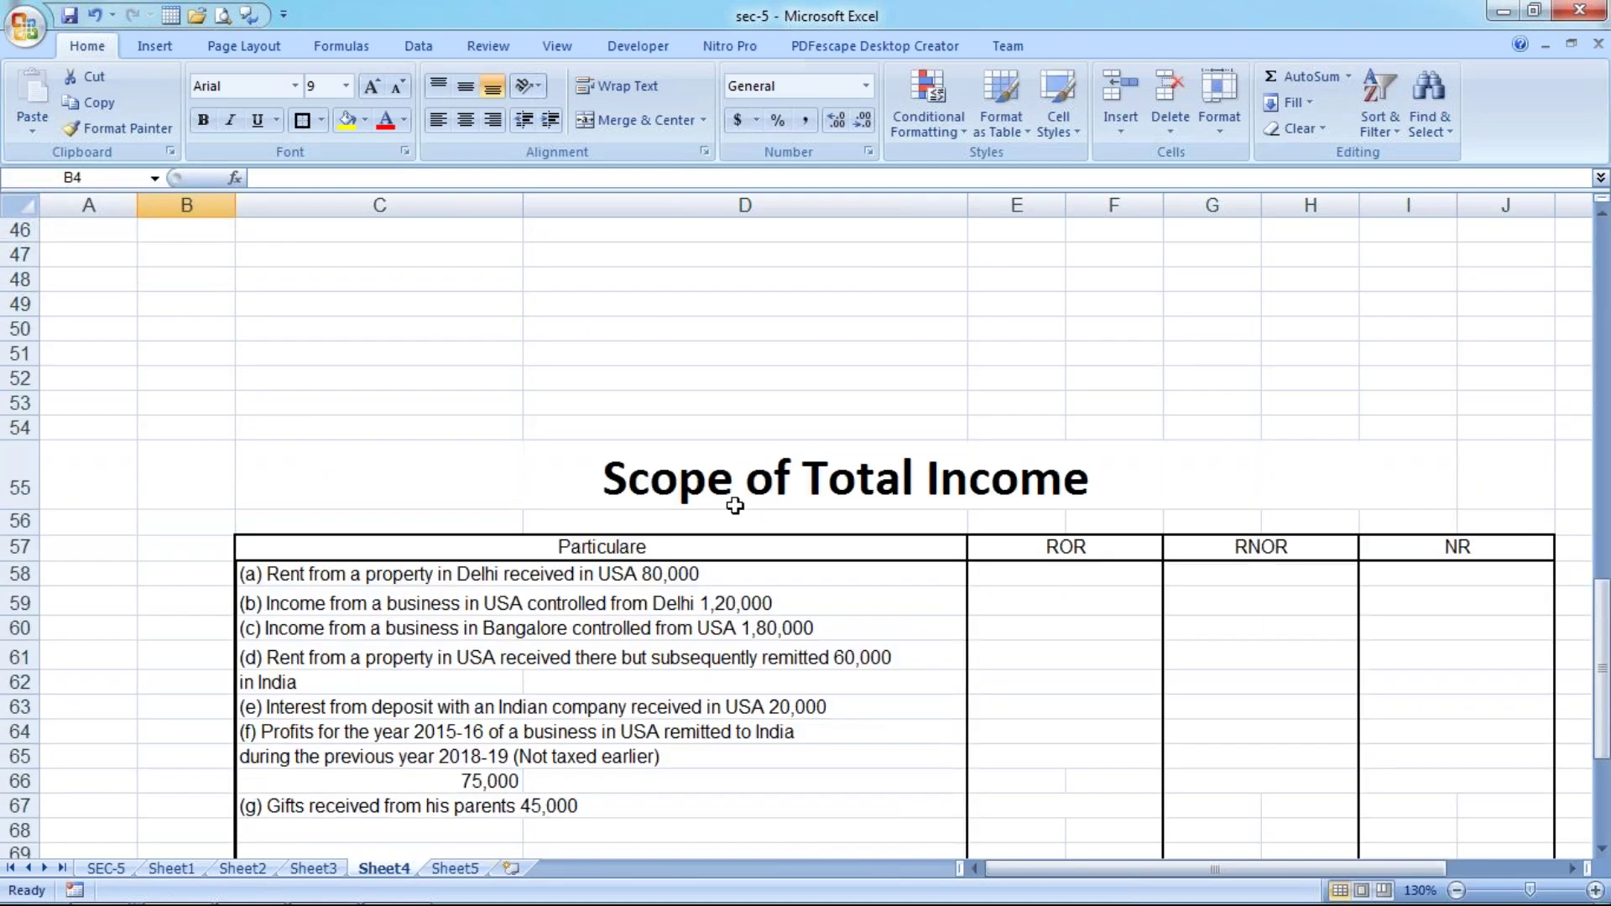
Copy Sheet3's COMPUTATION OF TOTAL INCOME title and 18-19 box over Sheet4's heading at C55.
left_click(493, 463)
left_click(314, 868)
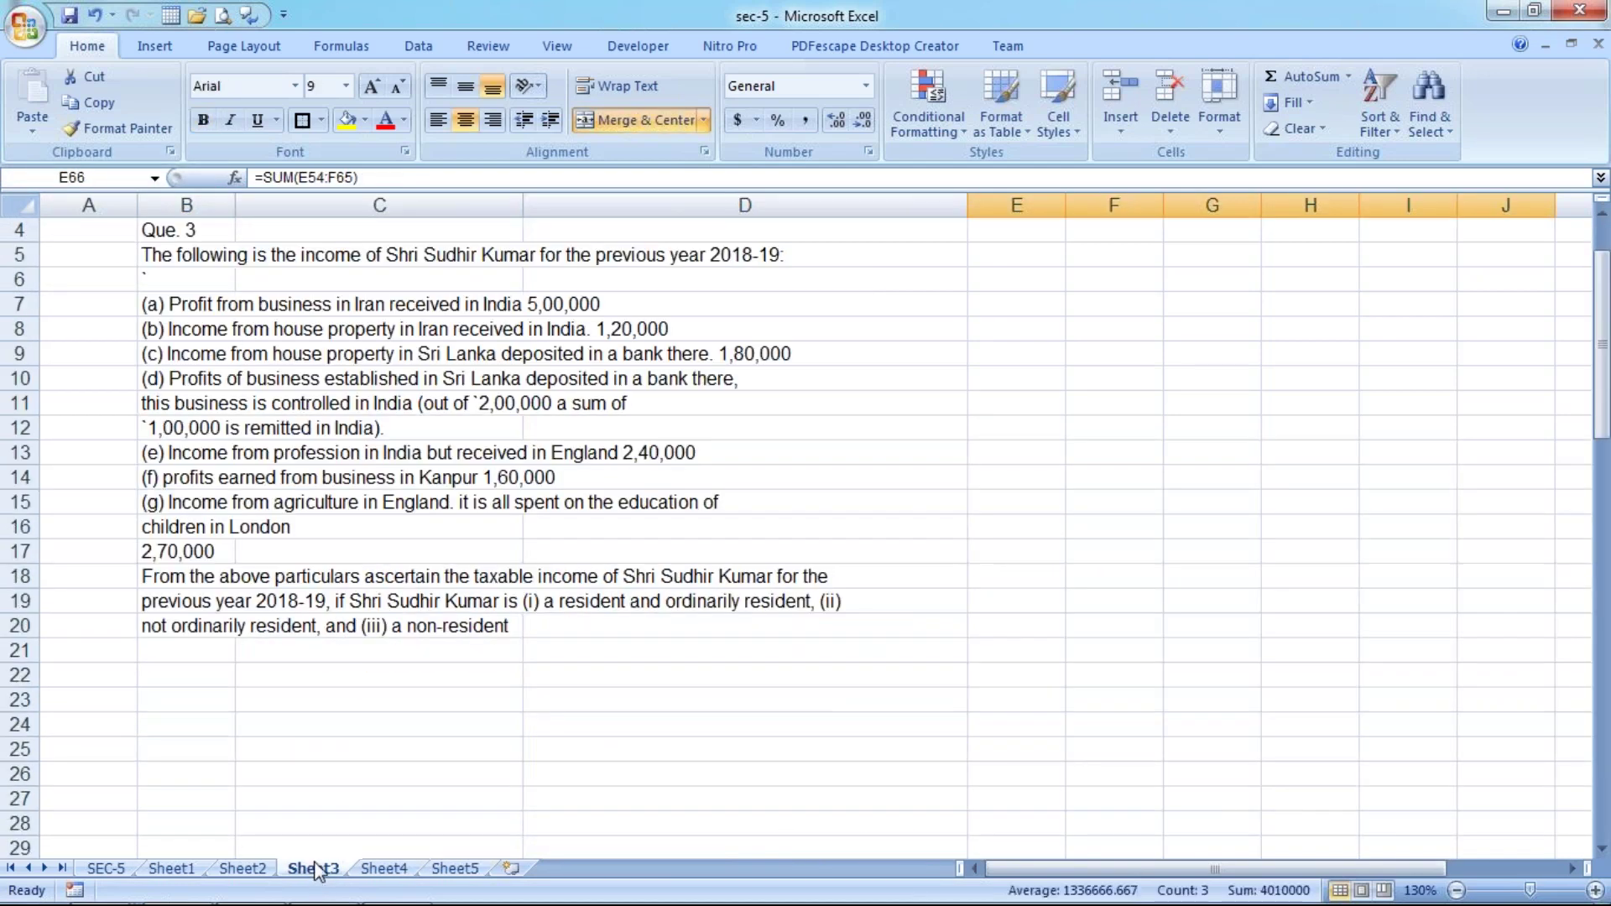
scroll(320, 830, "down", 8)
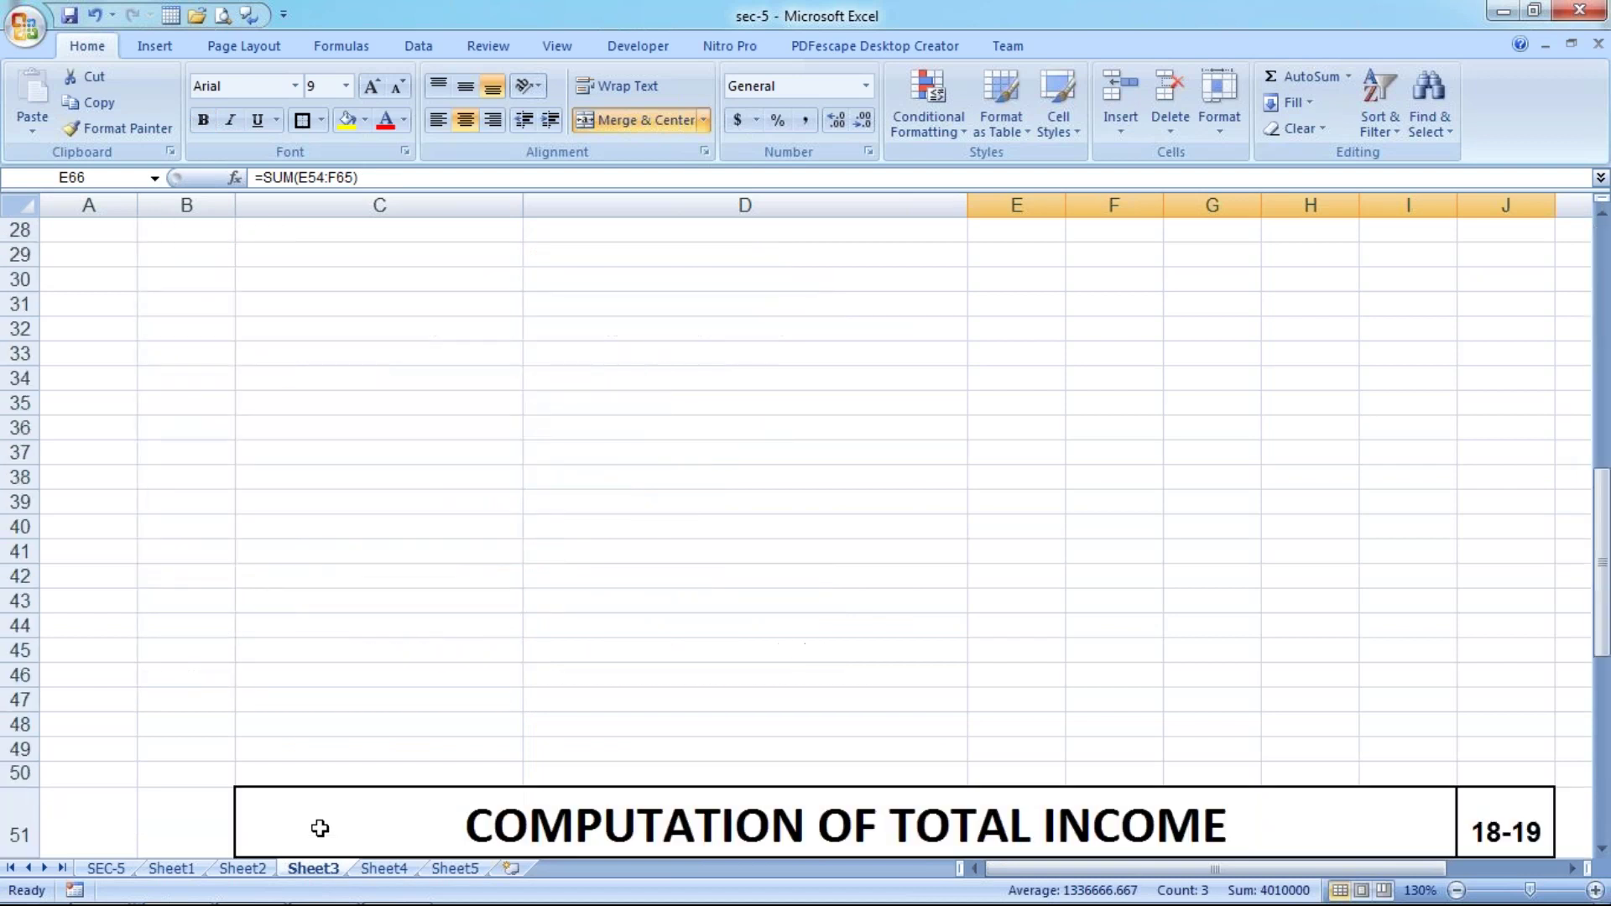
scroll(320, 828, "down", 5)
left_click(495, 453)
left_click(1506, 457, "ctrl")
right_click(1314, 444)
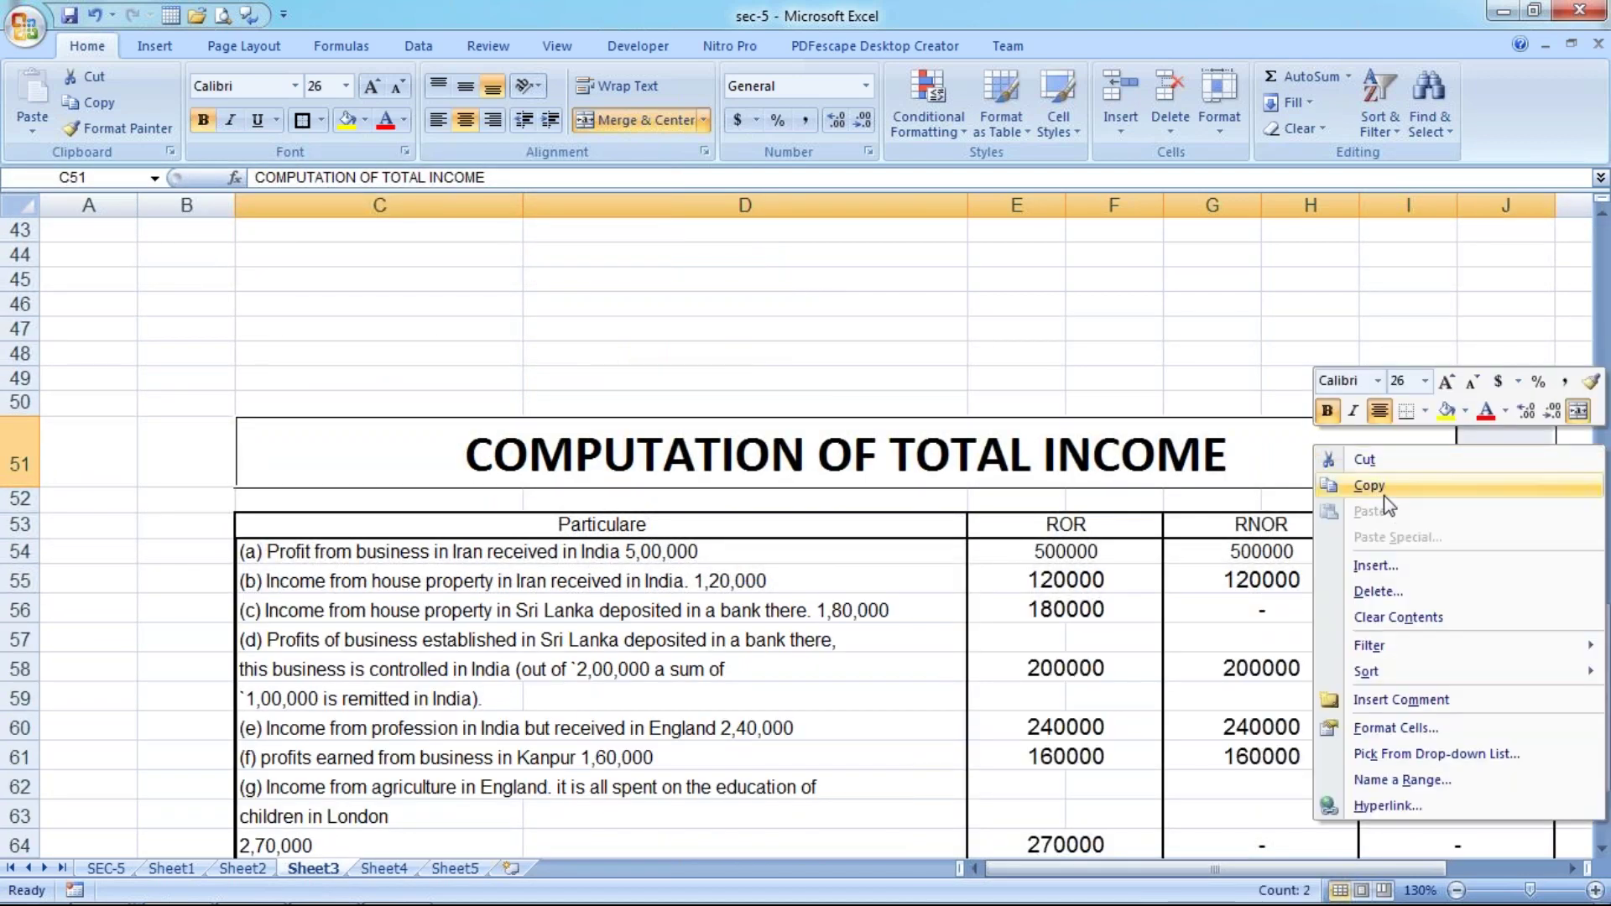
left_click(1382, 494)
key("ctrl+Page_Down")
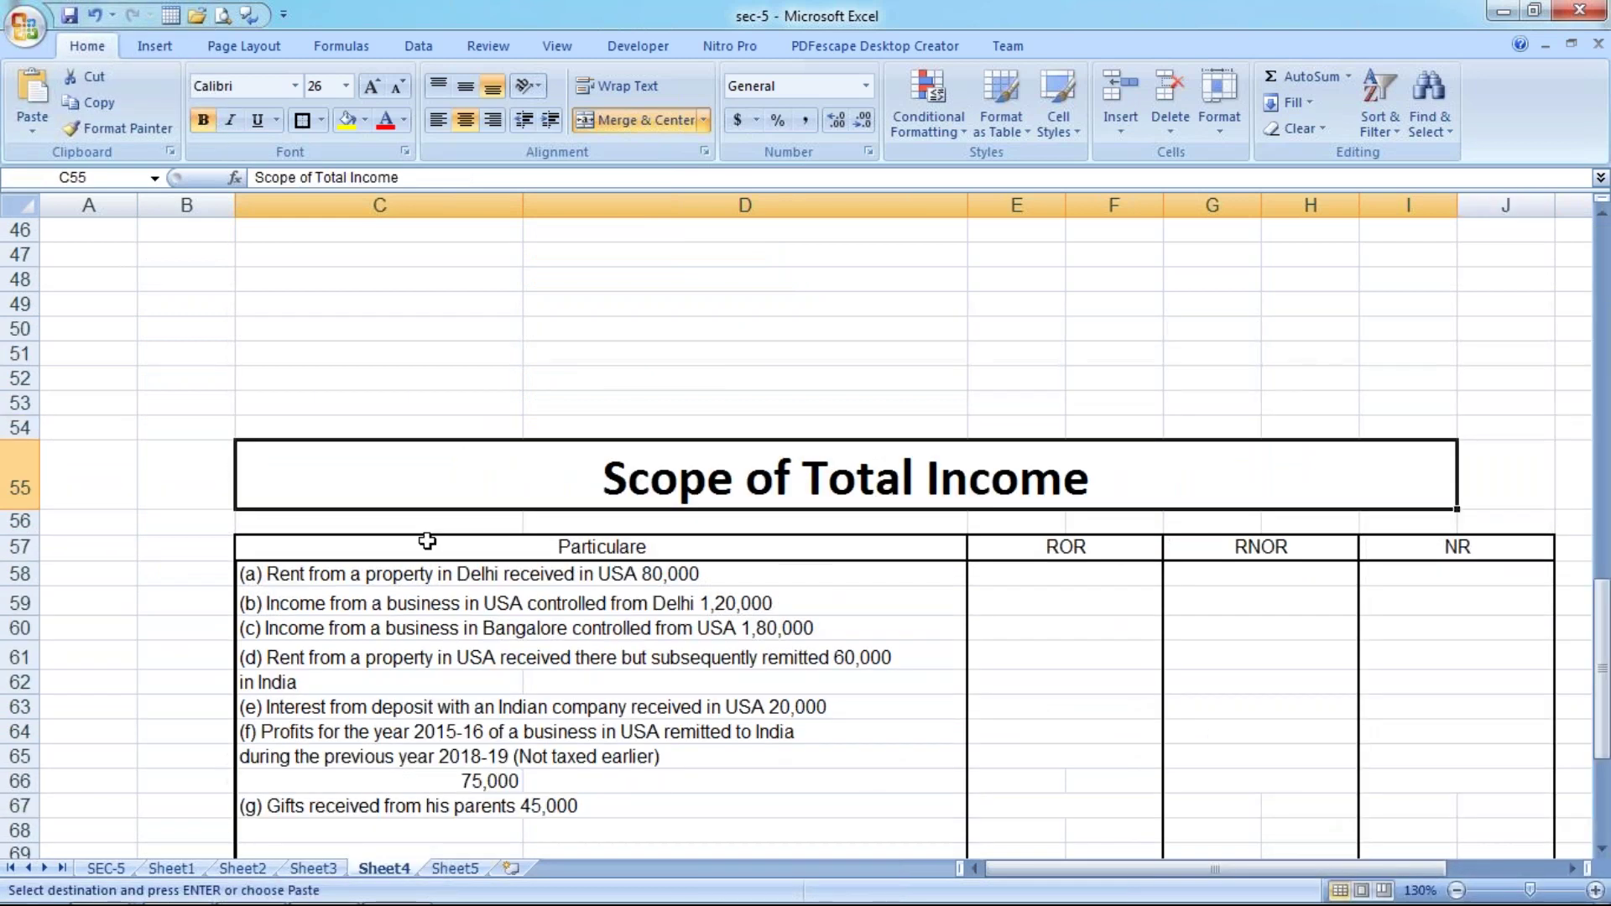
key("ctrl+v")
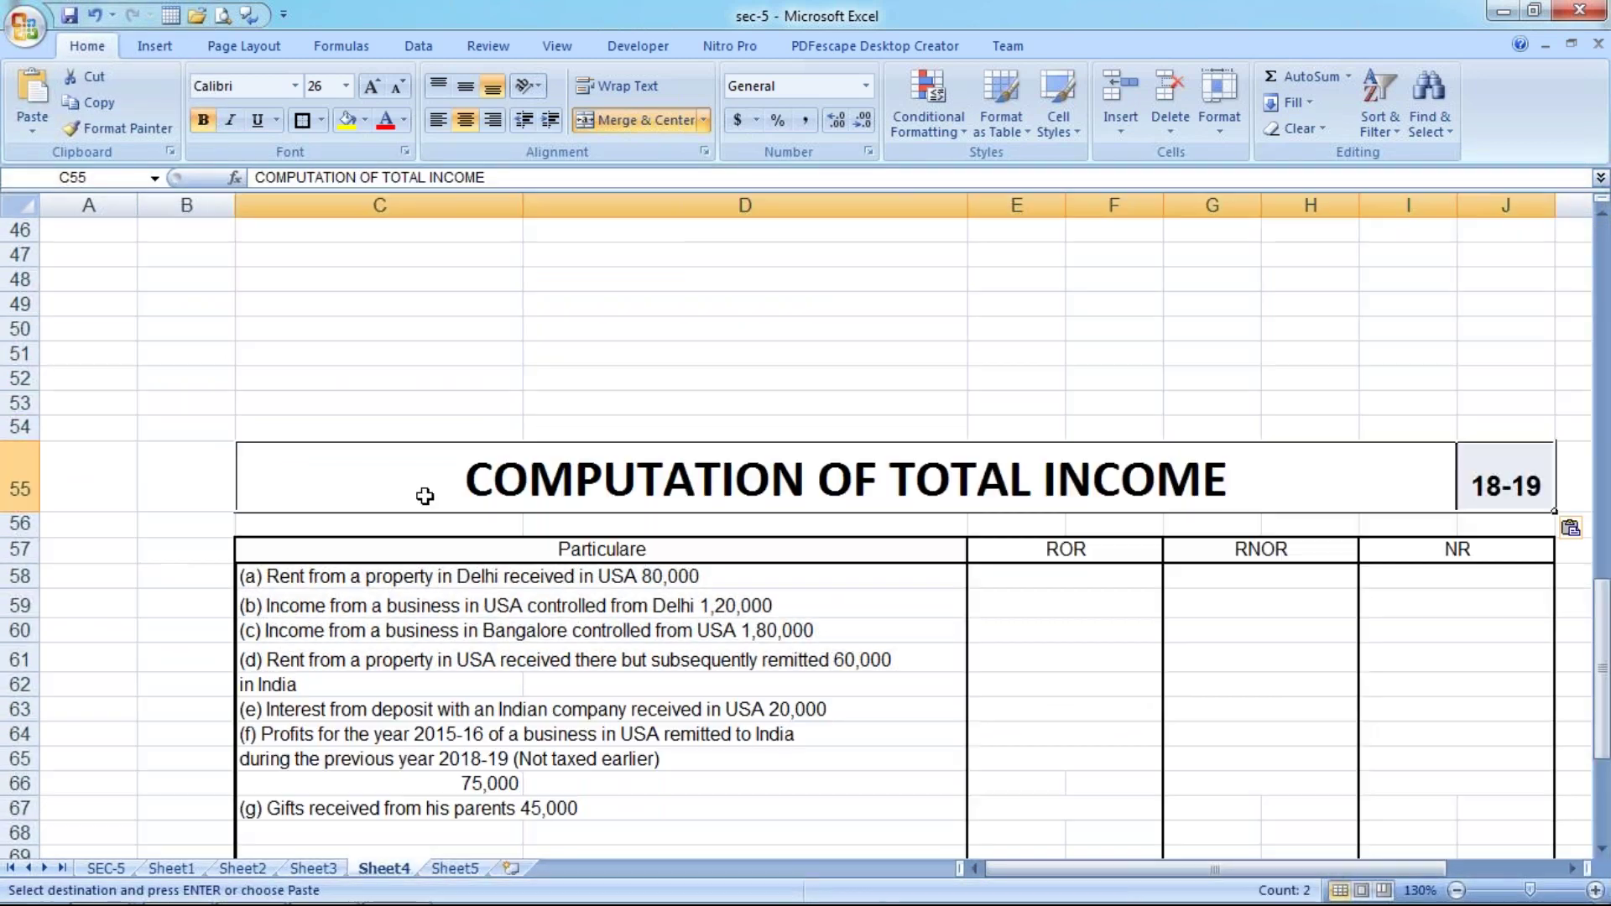
left_click(326, 609)
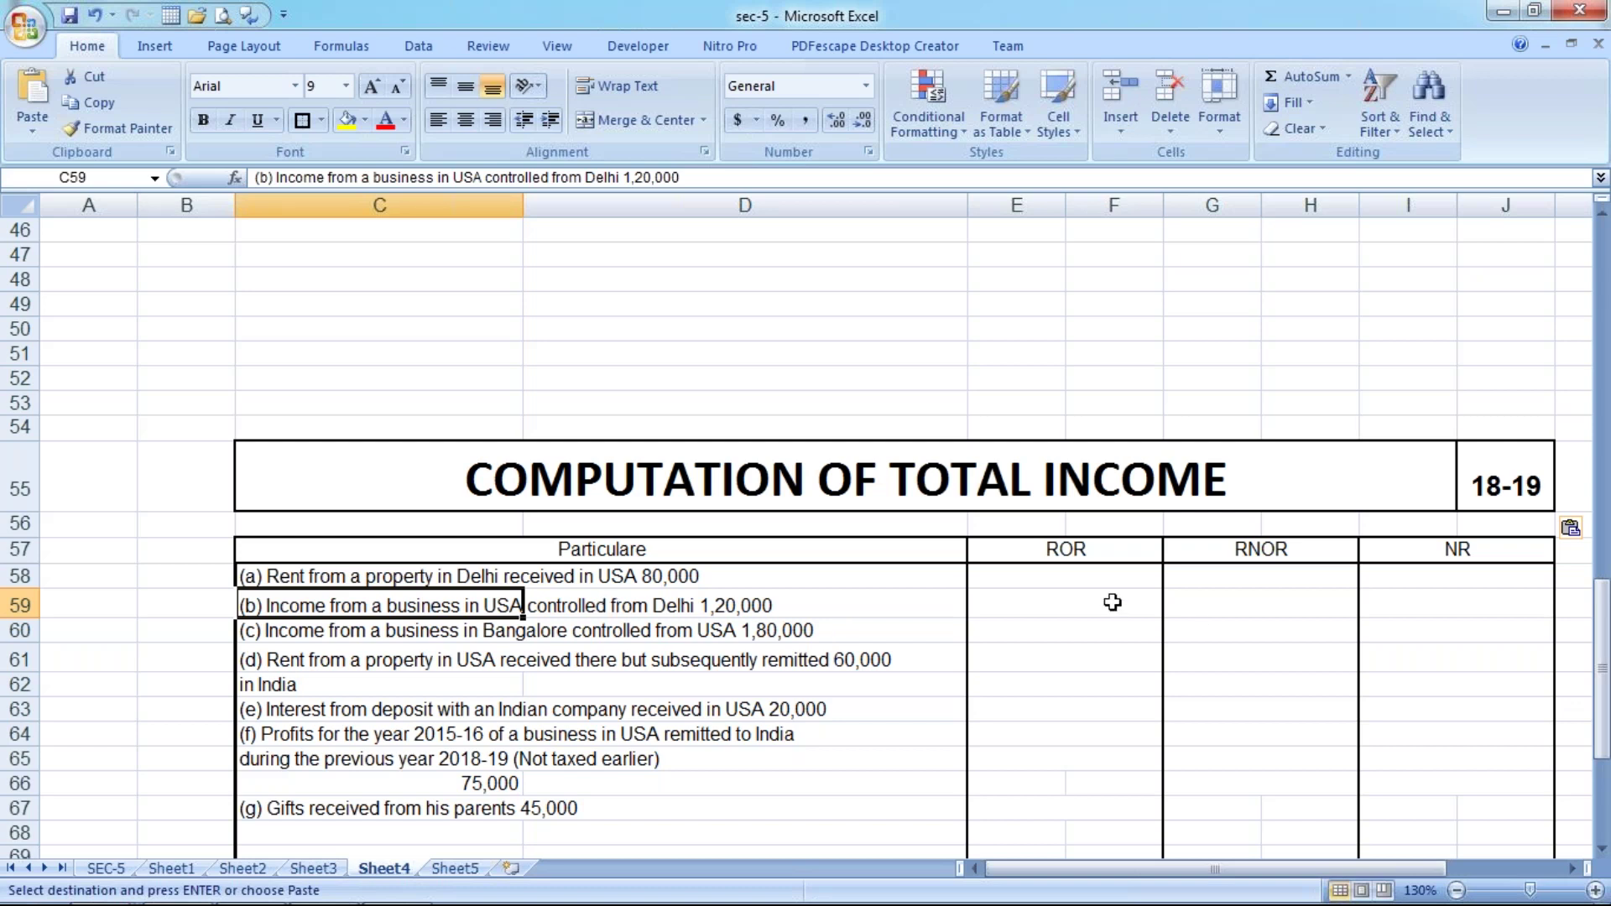
Centre item (a)'s ROR cell and paint its format across the table, then undo the unwanted borders.
left_click(1067, 583)
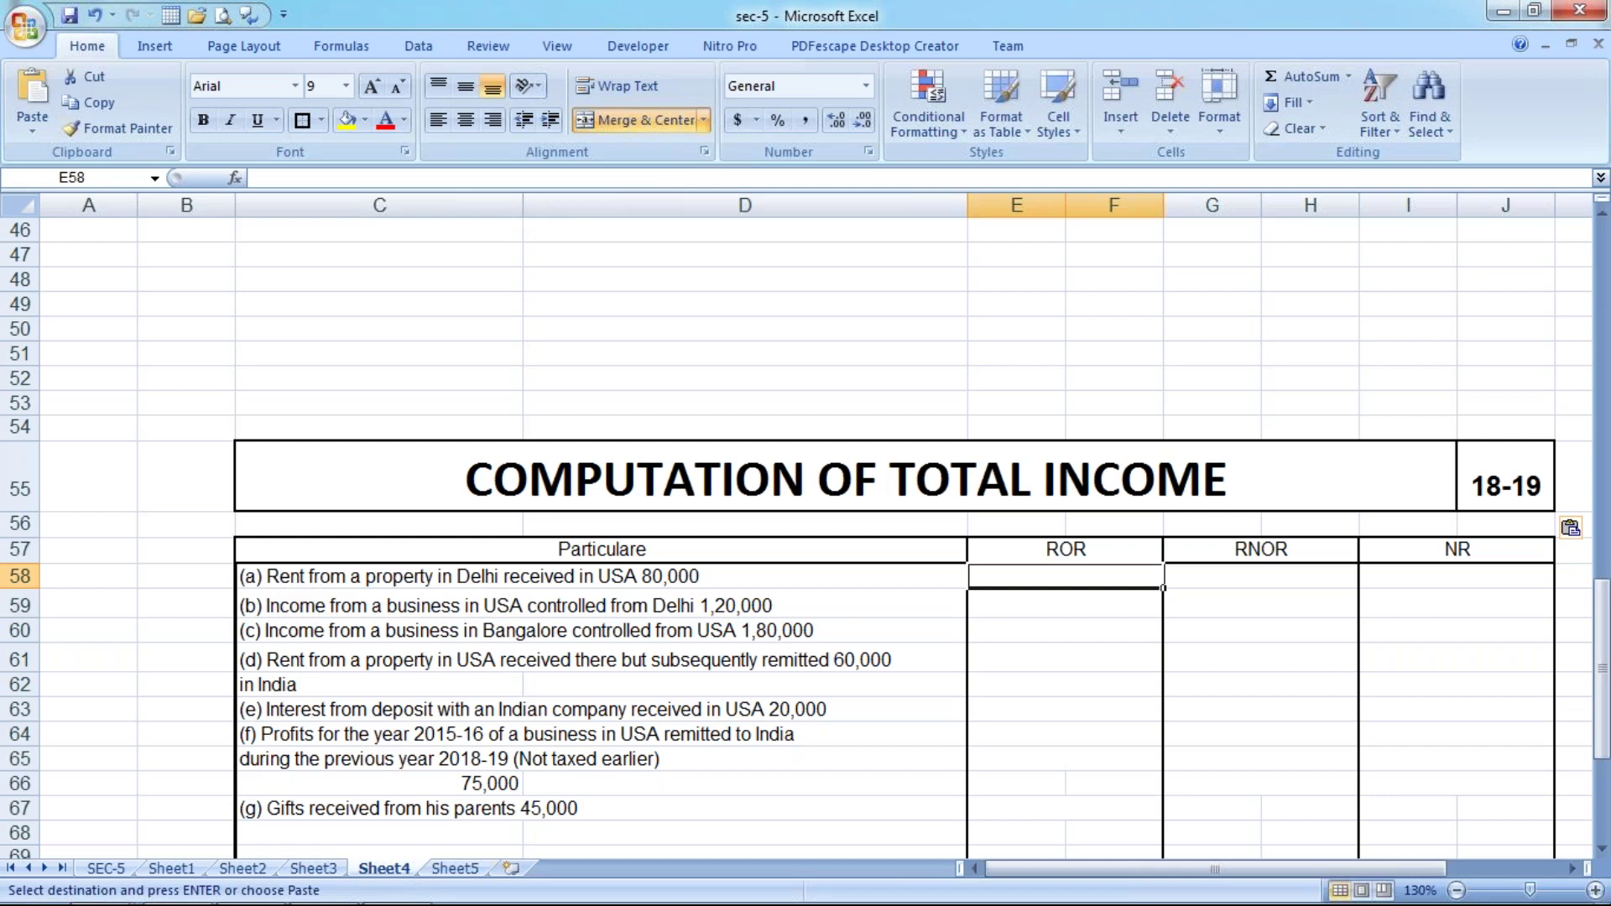
left_click(463, 122)
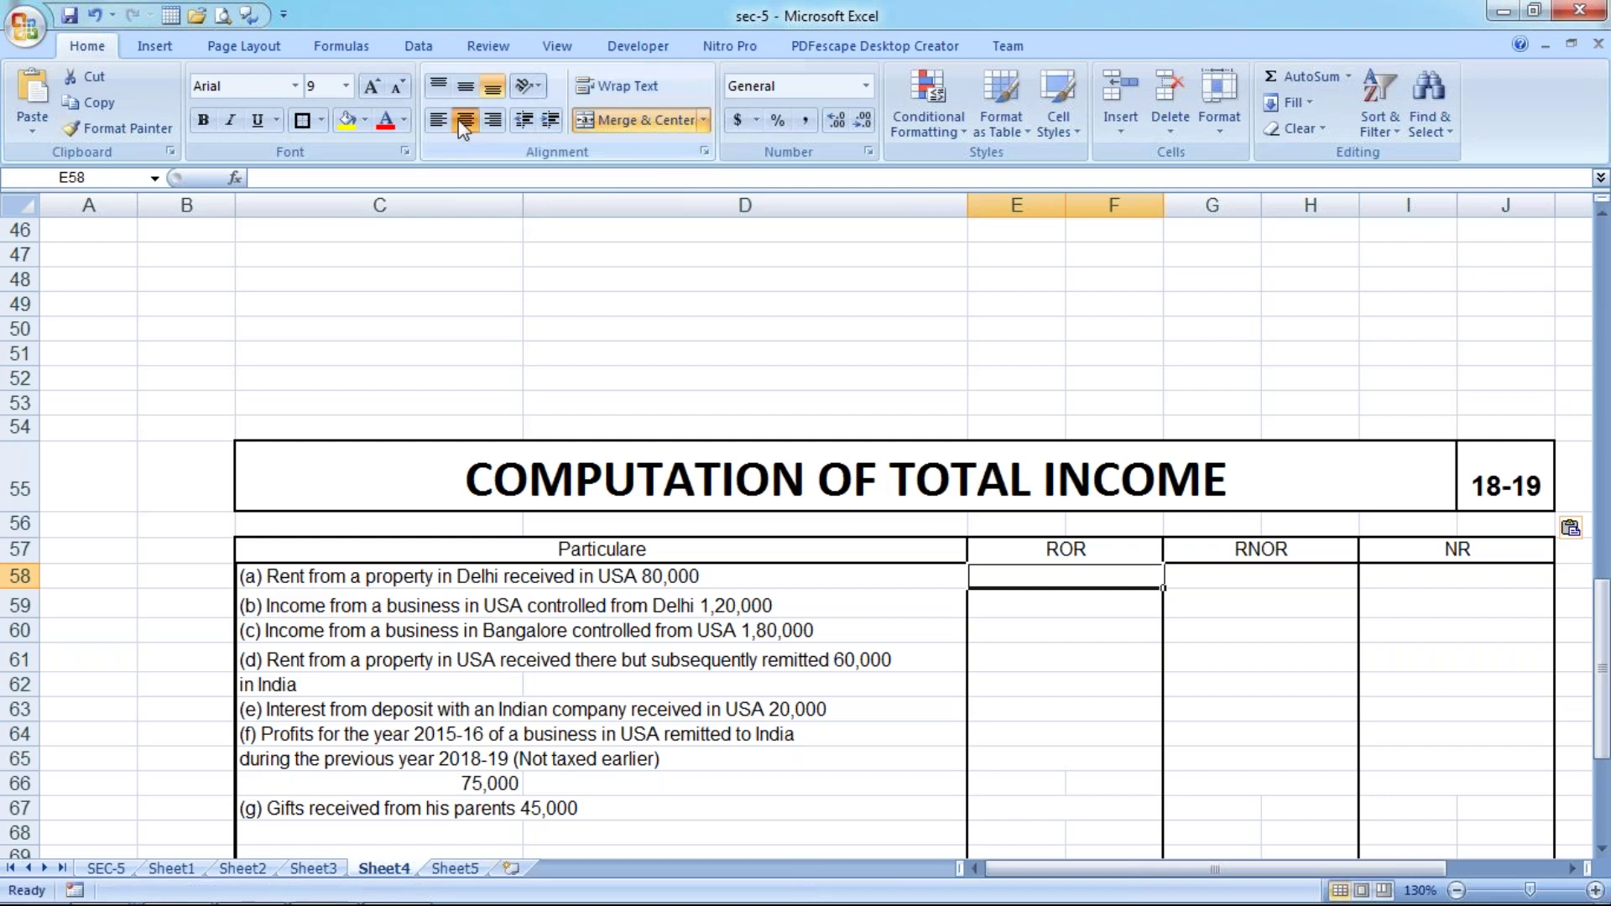
left_click(142, 130)
mouse_move(1115, 574)
left_mouse_down()
mouse_move(1394, 660)
mouse_move(1463, 836)
mouse_move(1453, 699)
left_mouse_up()
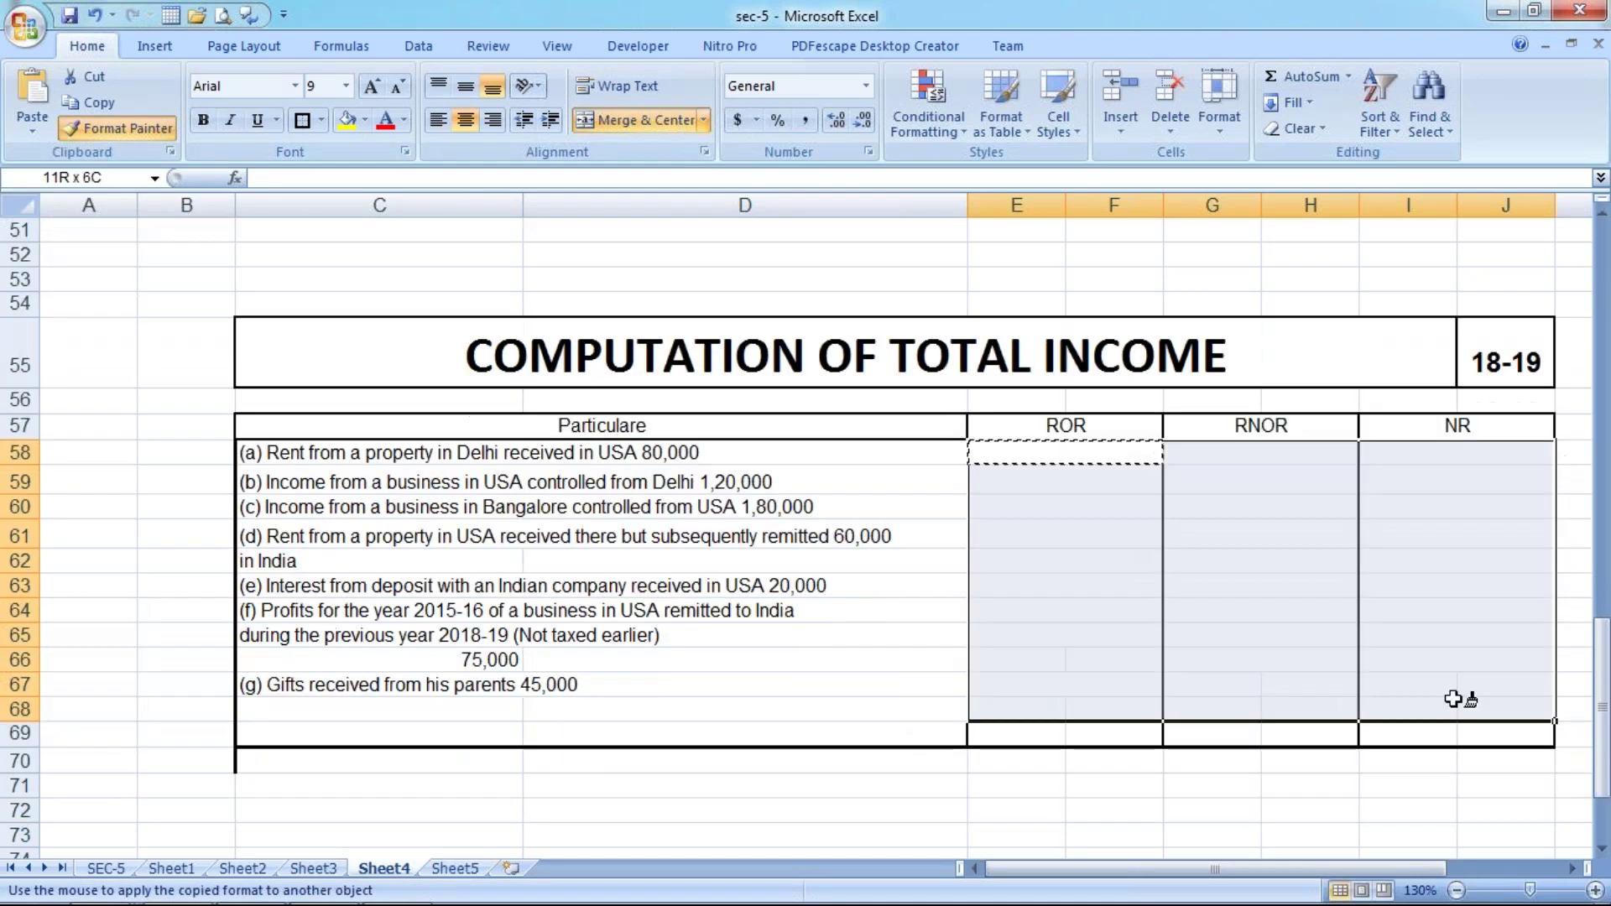
left_click(1121, 524)
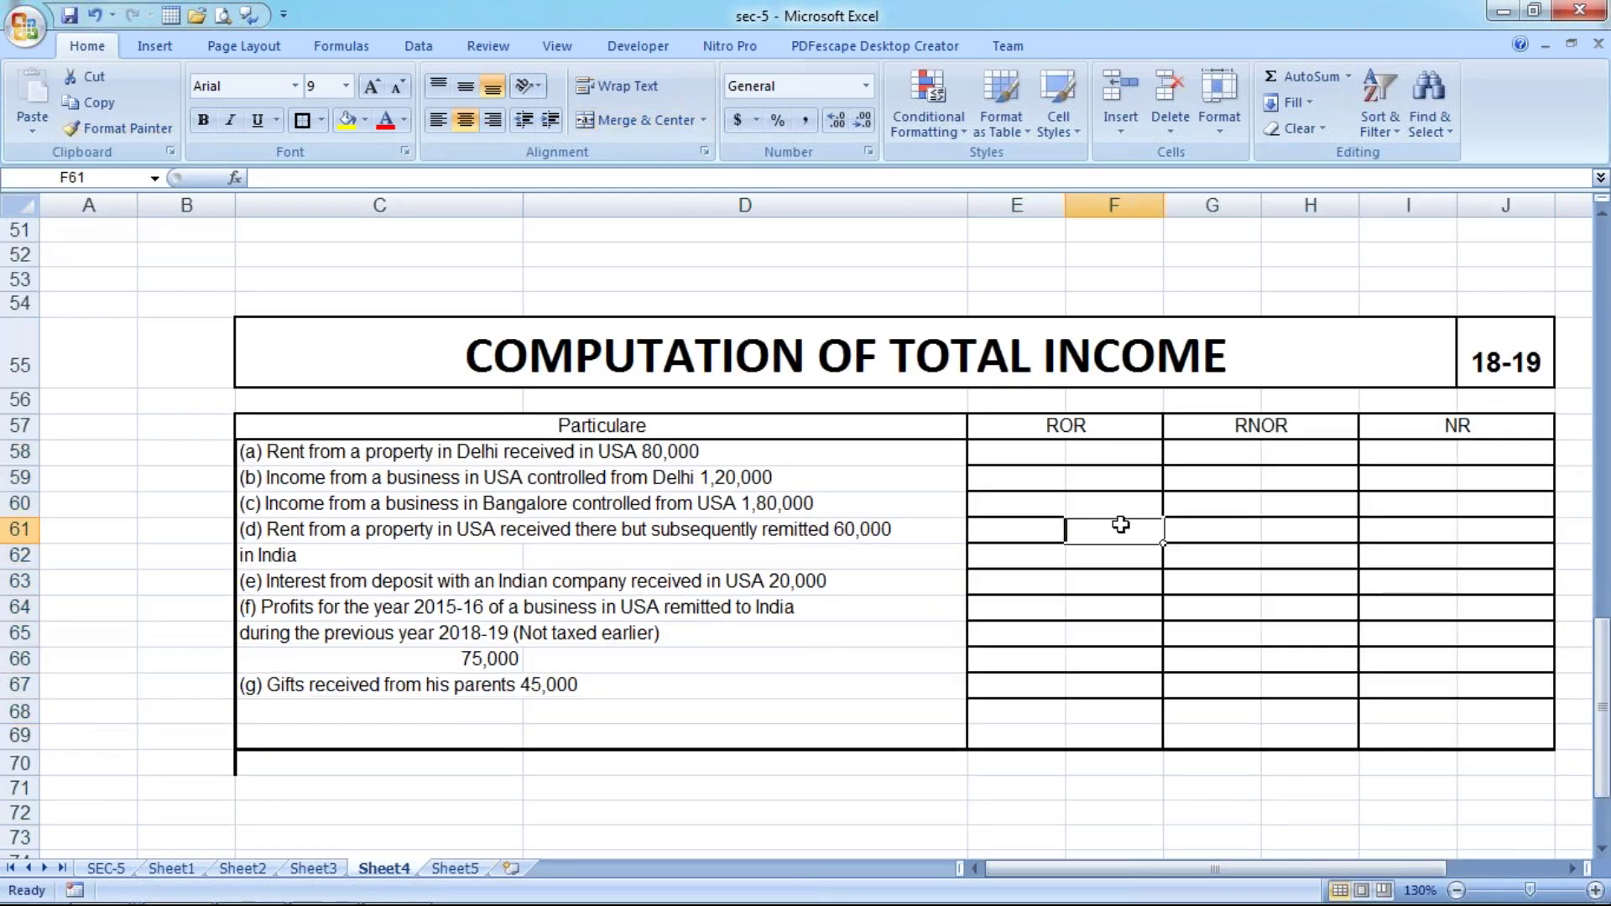
key("ctrl+z")
key("Escape")
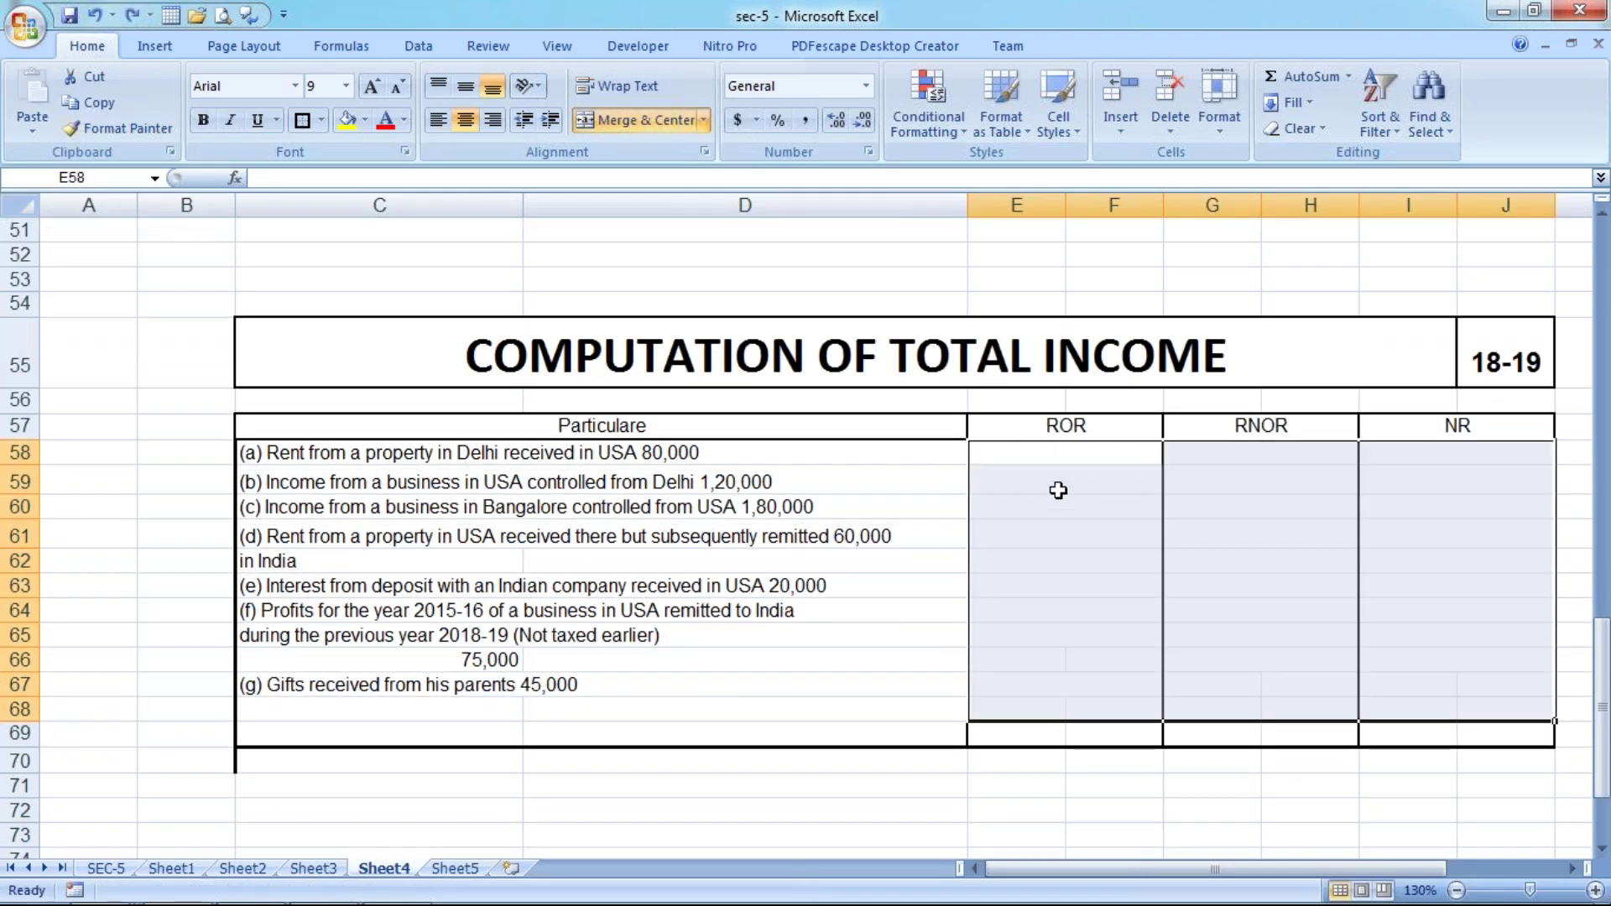
Enter 80000 for item (a) under ROR and fill it into RNOR and NR.
left_click(1064, 458)
type("80000")
key("Return")
left_click_drag(1065, 453, 1505, 453)
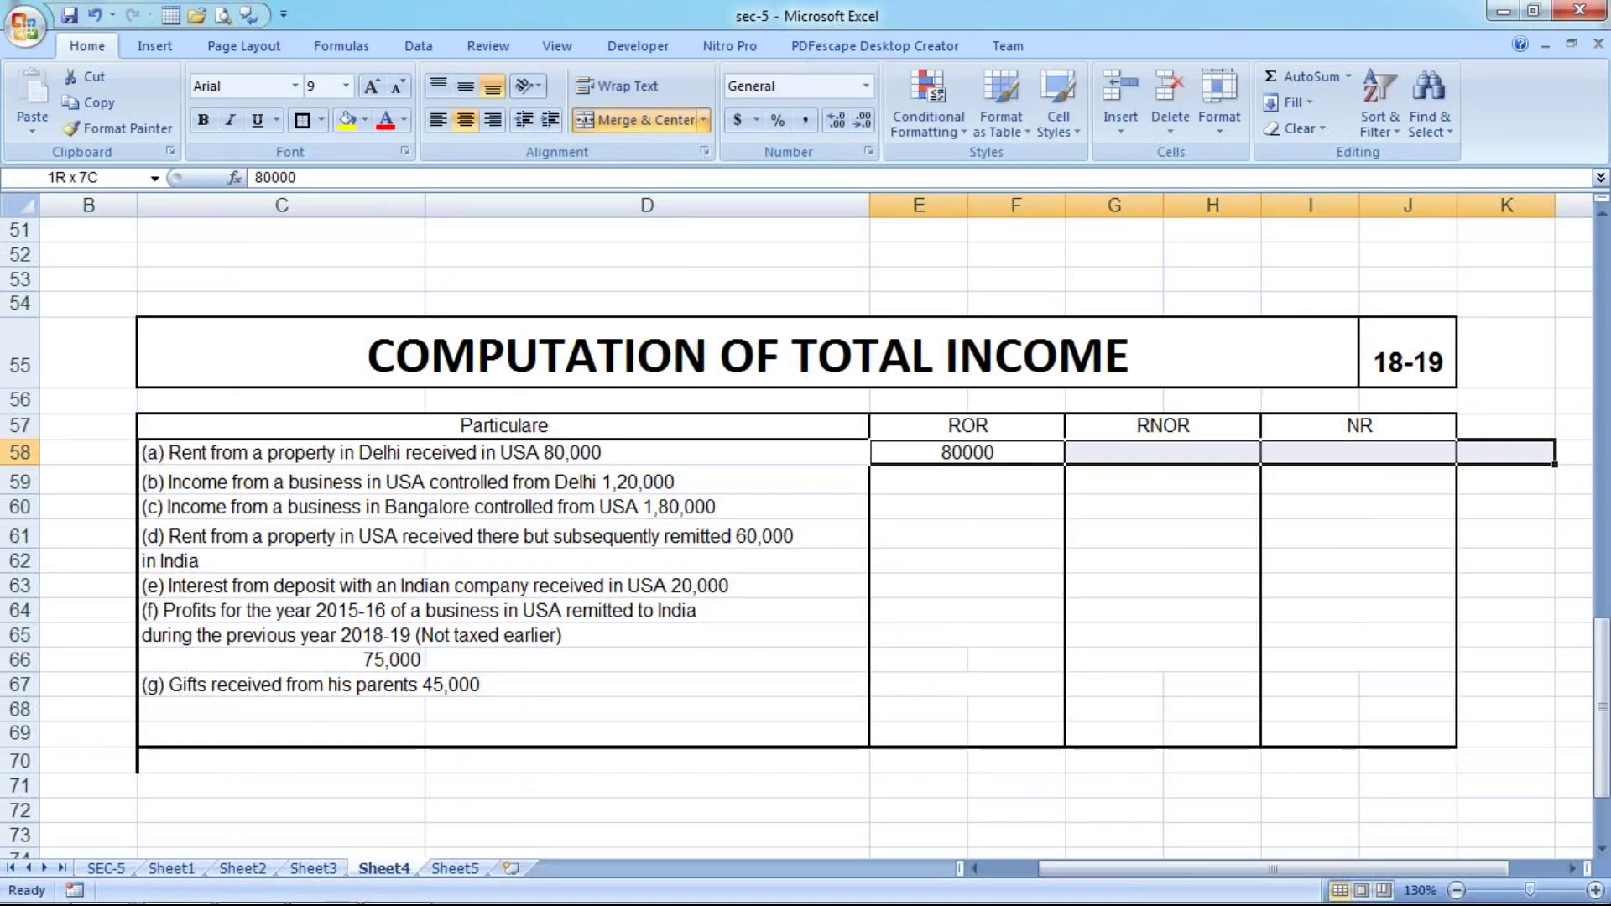
left_click_drag(1555, 464, 1460, 462)
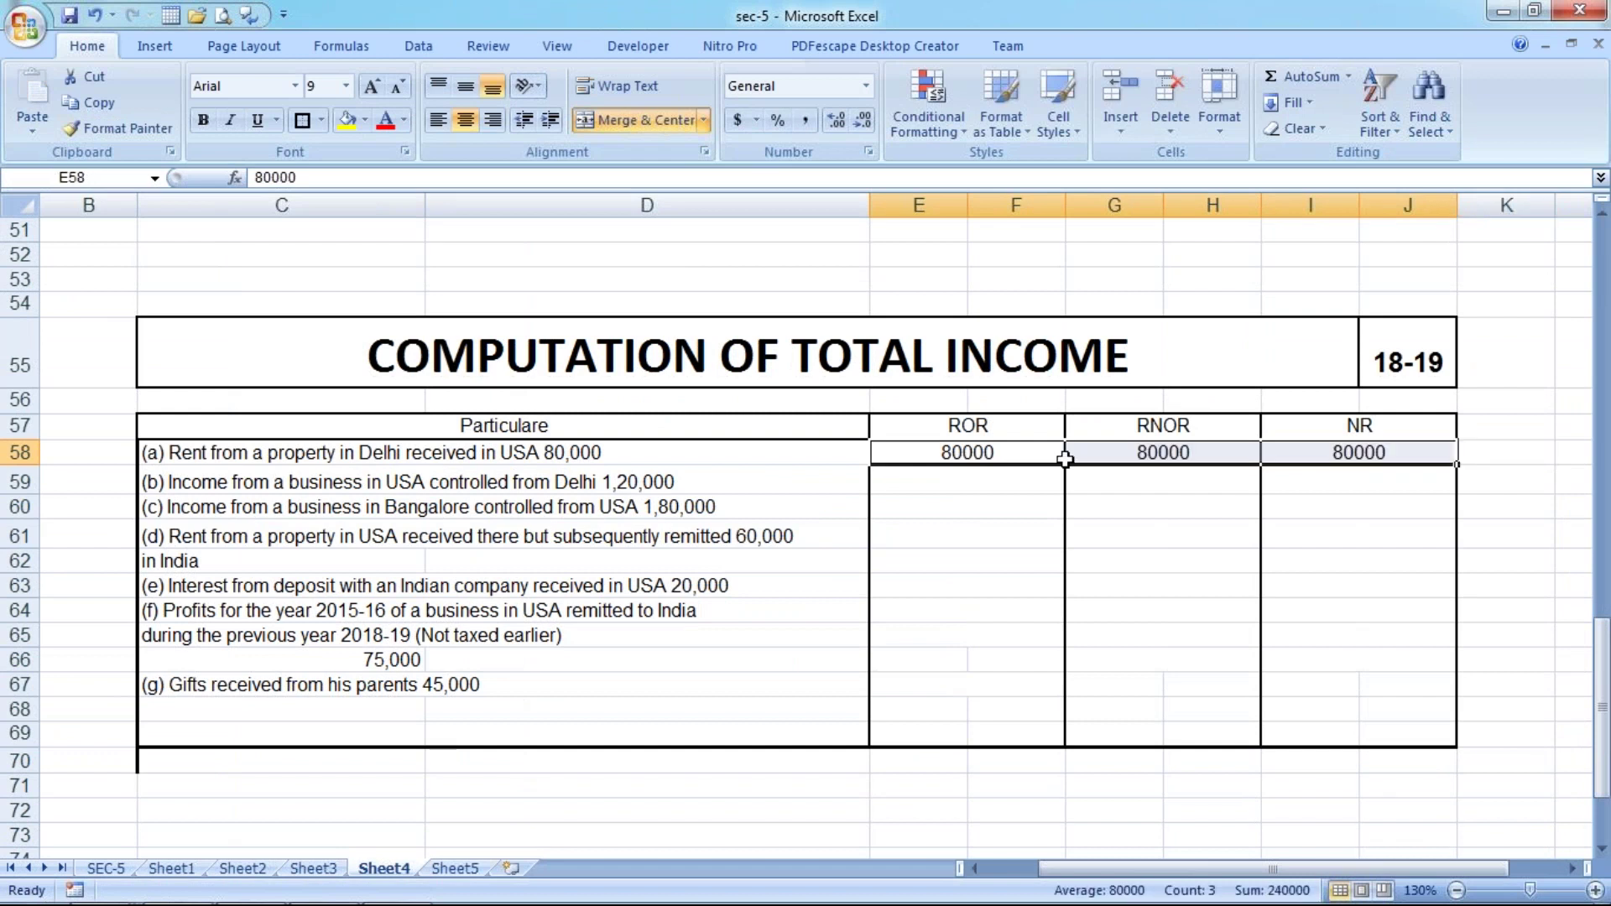
Cancel the mistaken item (b) entry and paint item (a)'s ROR formatting down the ROR column.
left_click(944, 479)
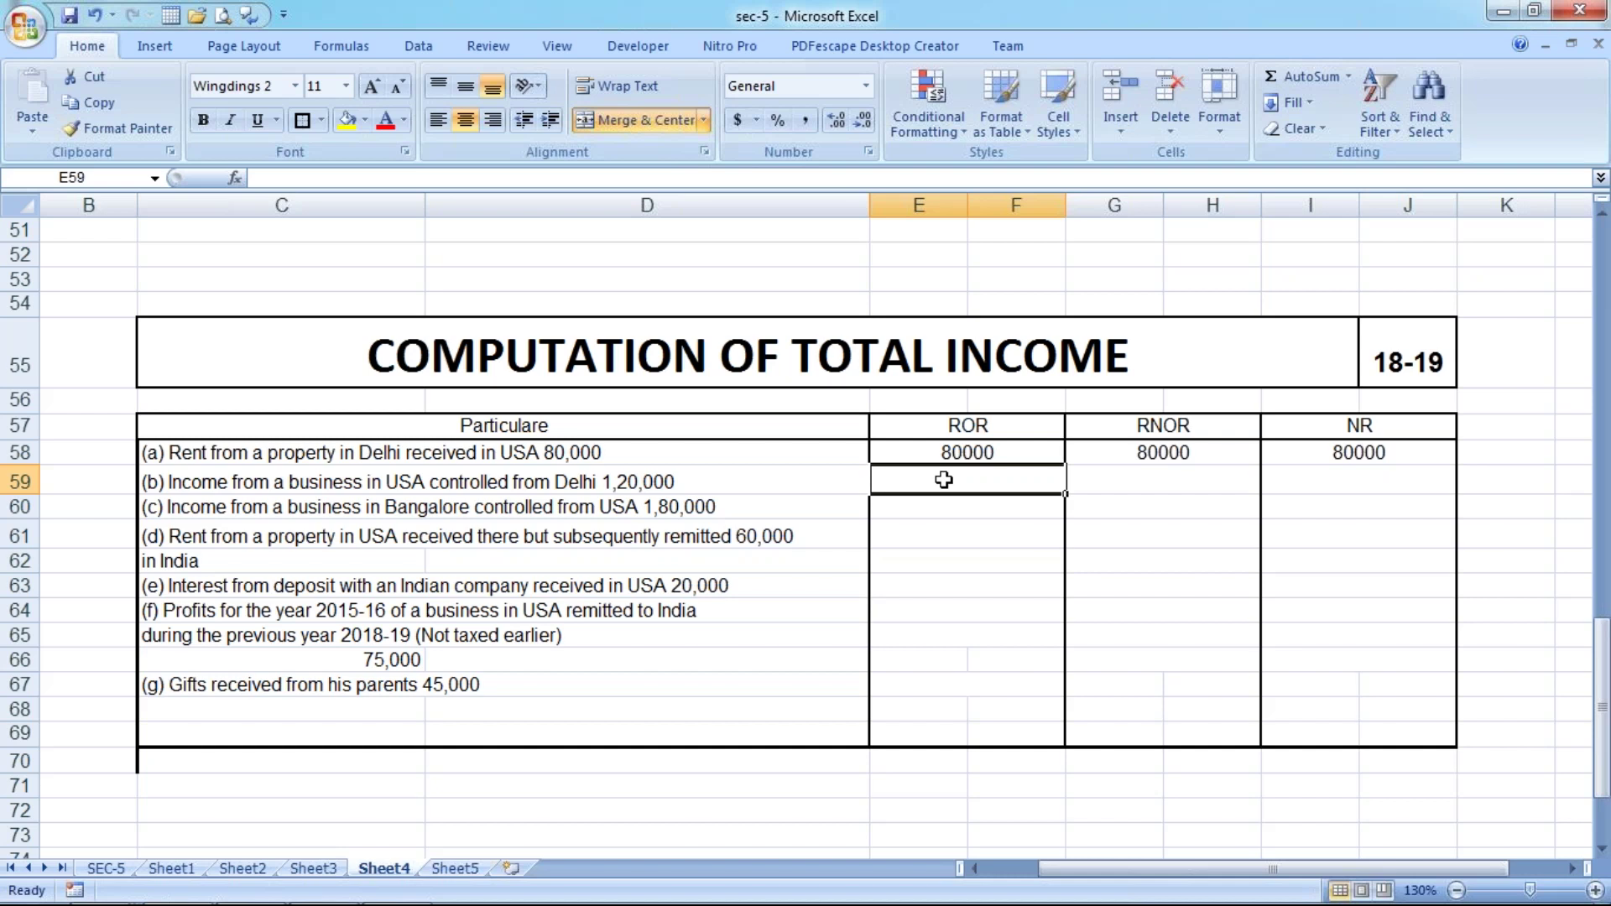
type("80000")
key("Escape")
left_click(959, 453)
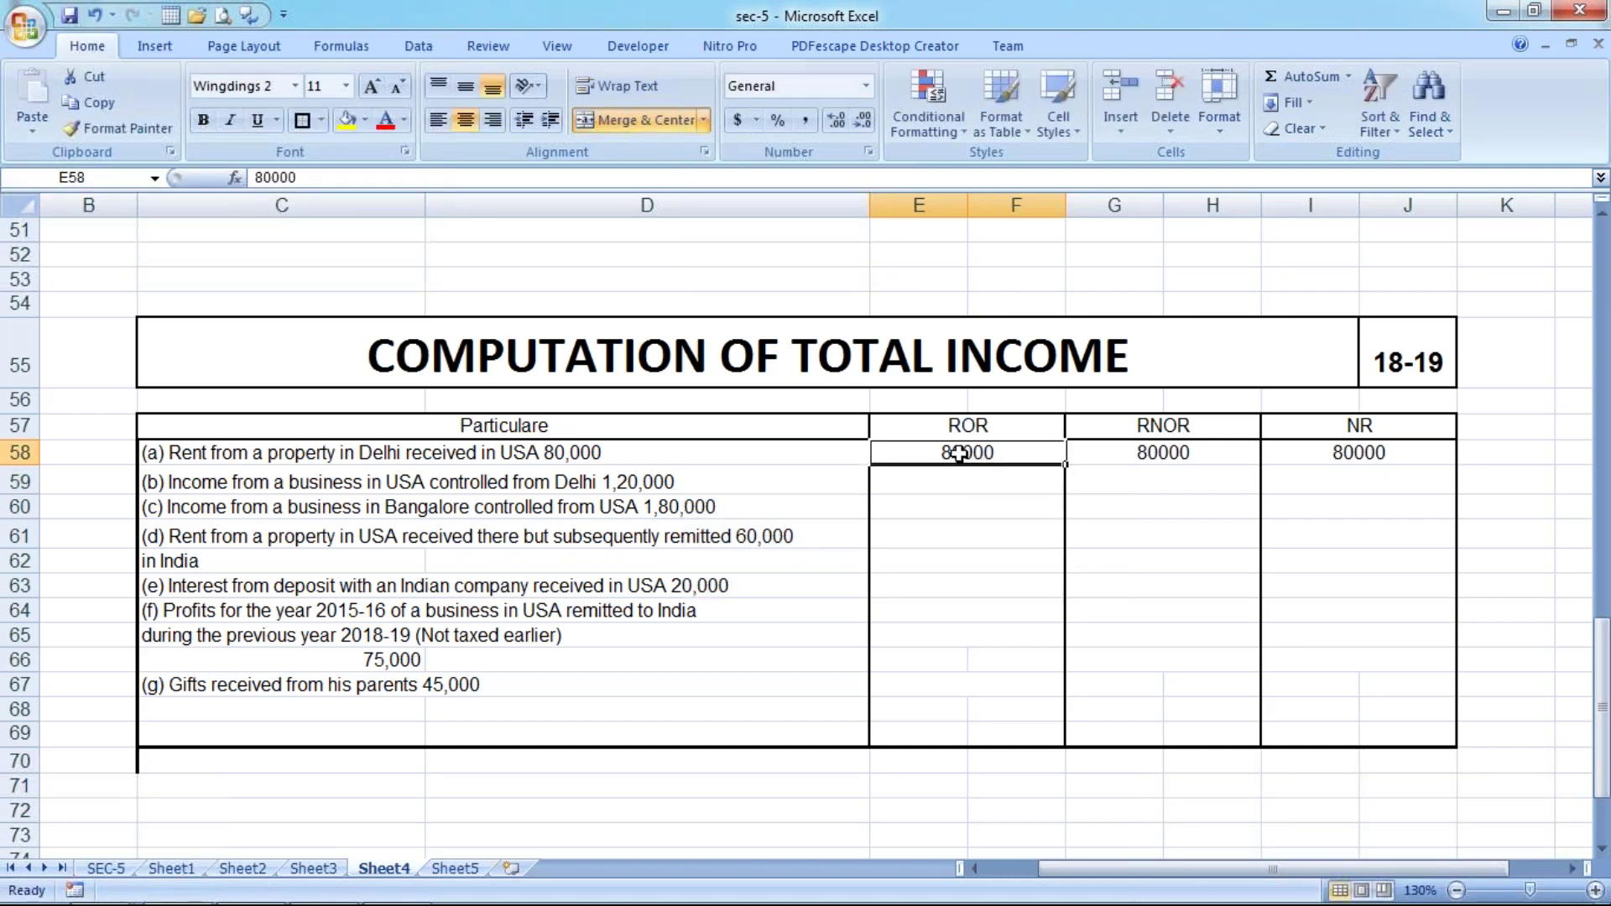
left_click(144, 131)
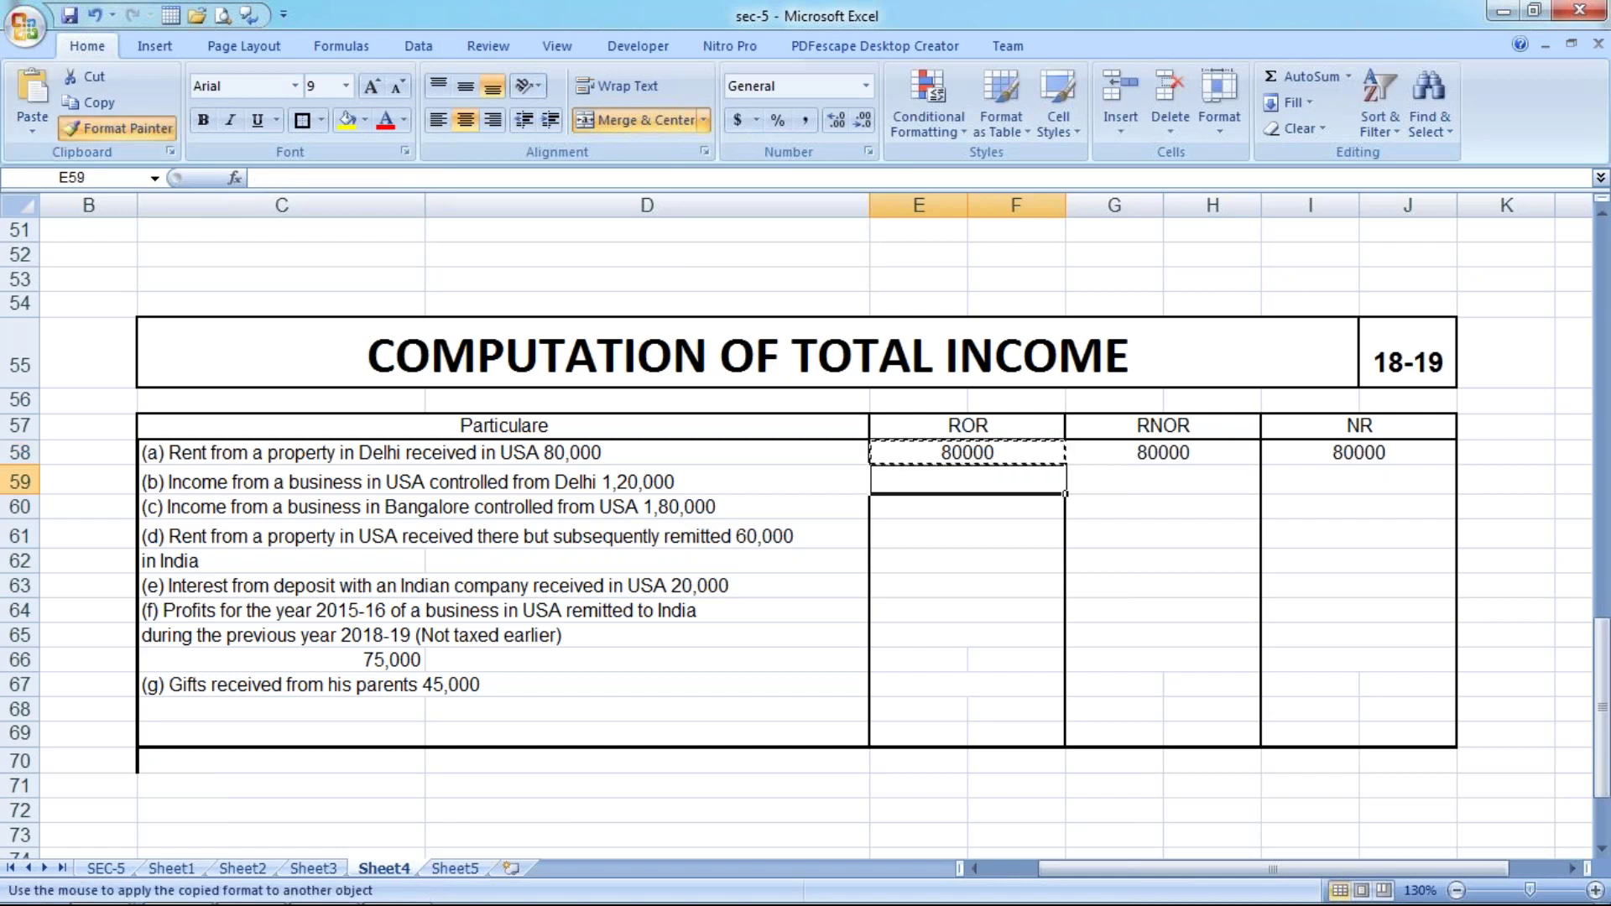
left_click_drag(968, 480, 973, 611)
left_click(970, 640)
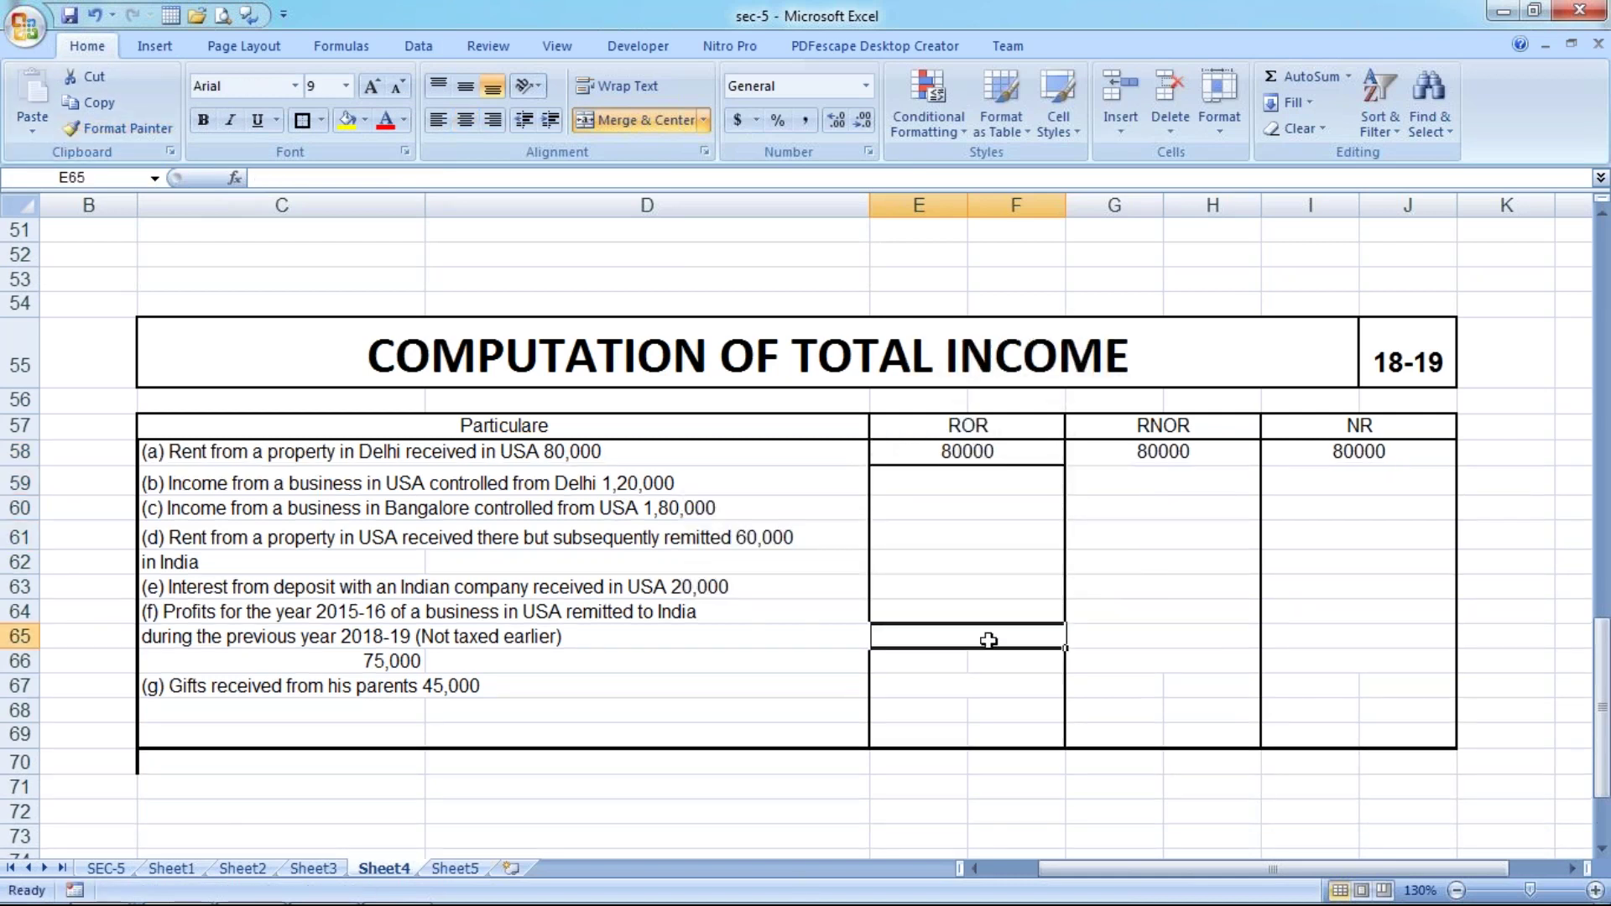
Enter 120000 for item (b) under ROR and copy it across to RNOR.
left_click(912, 481)
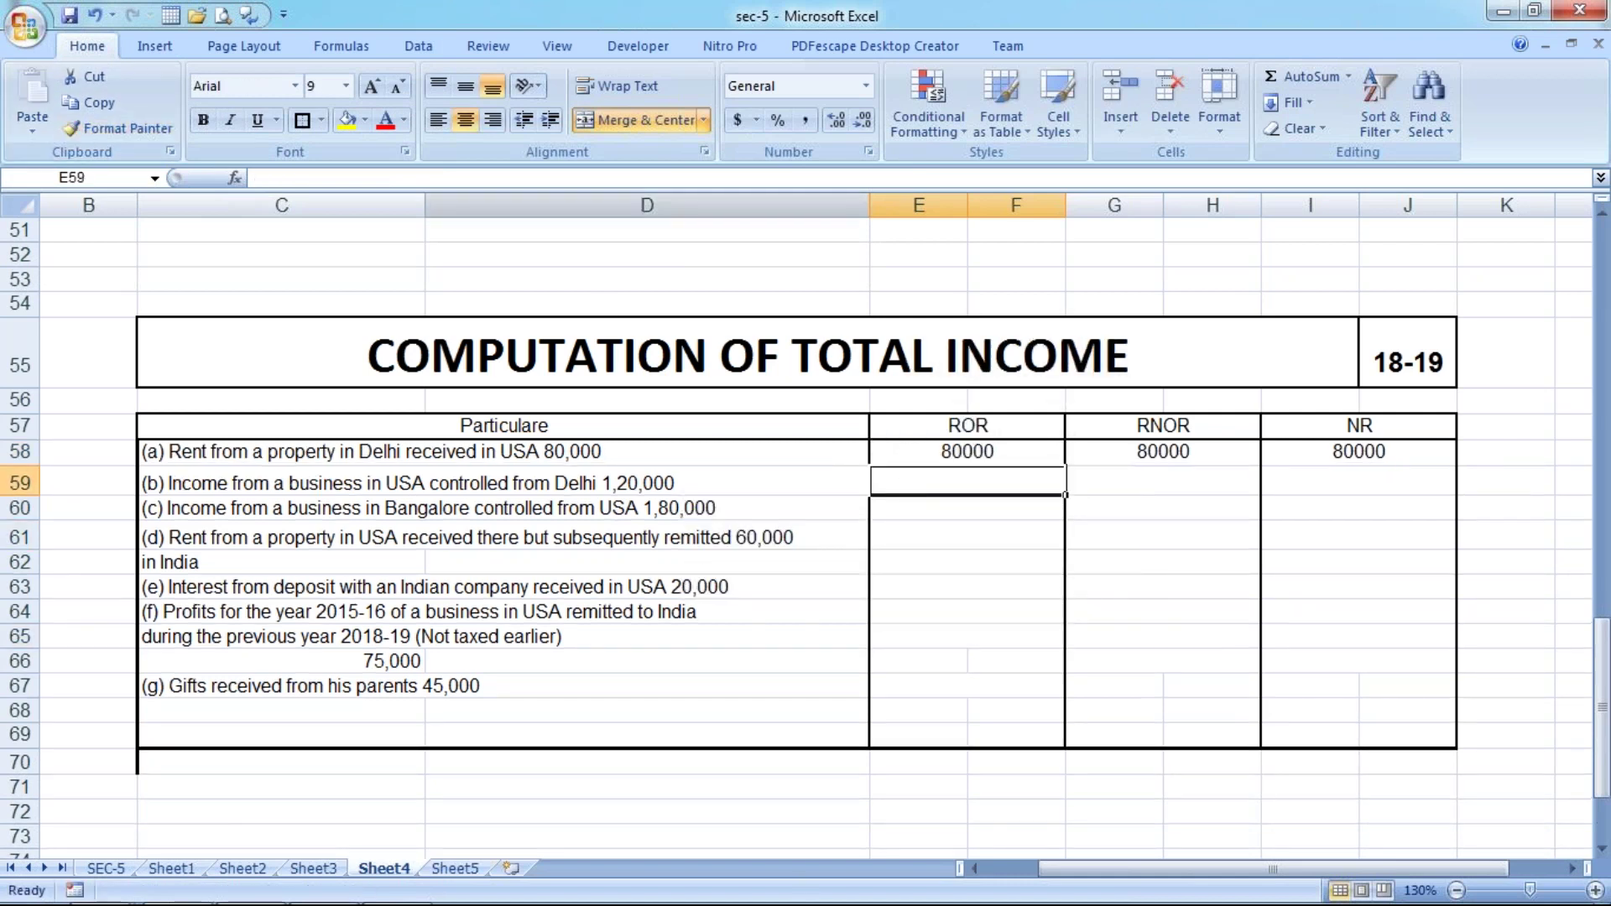
type("120000")
key("Return")
key("Up")
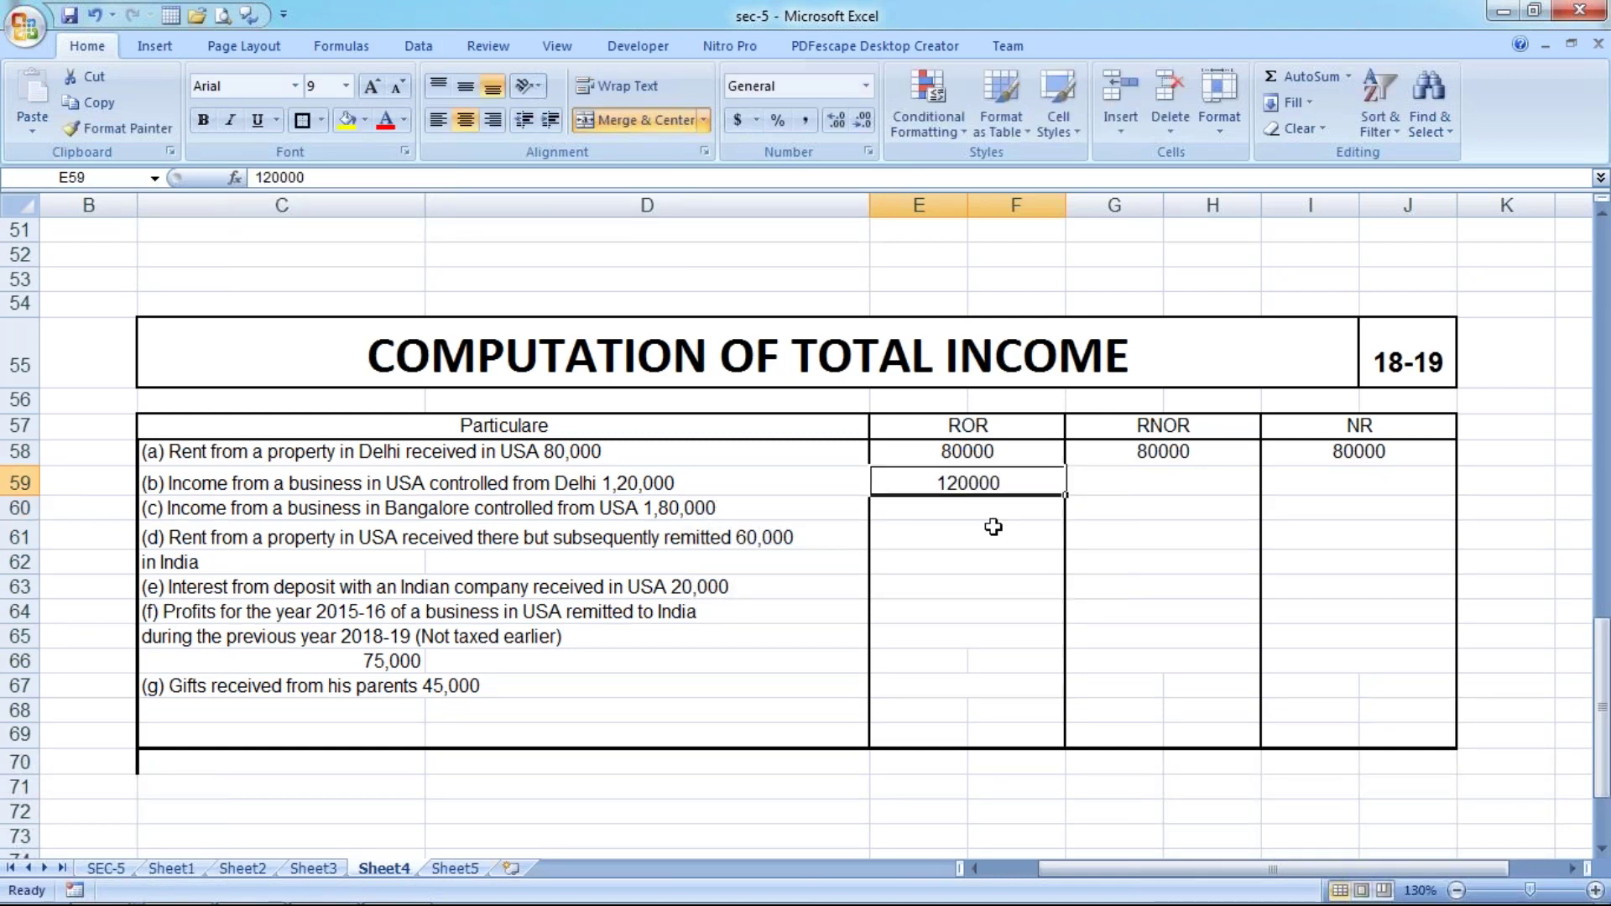
key("shift+Right")
key("shift+Right")
key("shift+Left")
key("shift+Left")
key("ctrl+r")
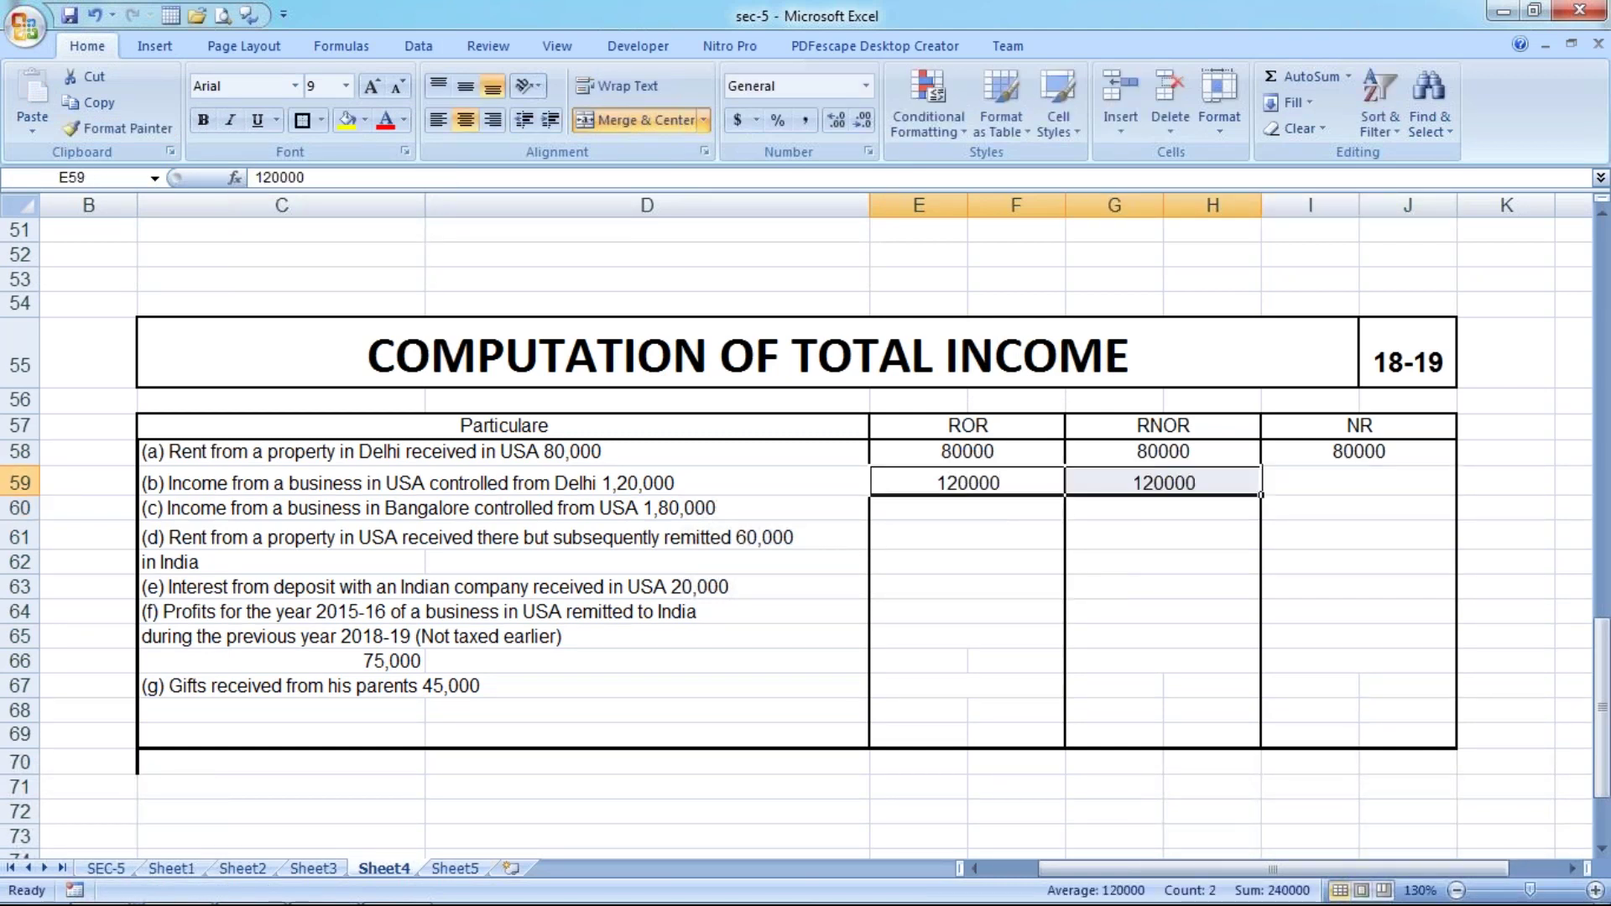
Type 0 as a Wingdings symbol in item (b)'s NR cell.
key("Right")
key("Right")
type("0")
key("Return")
key("Up")
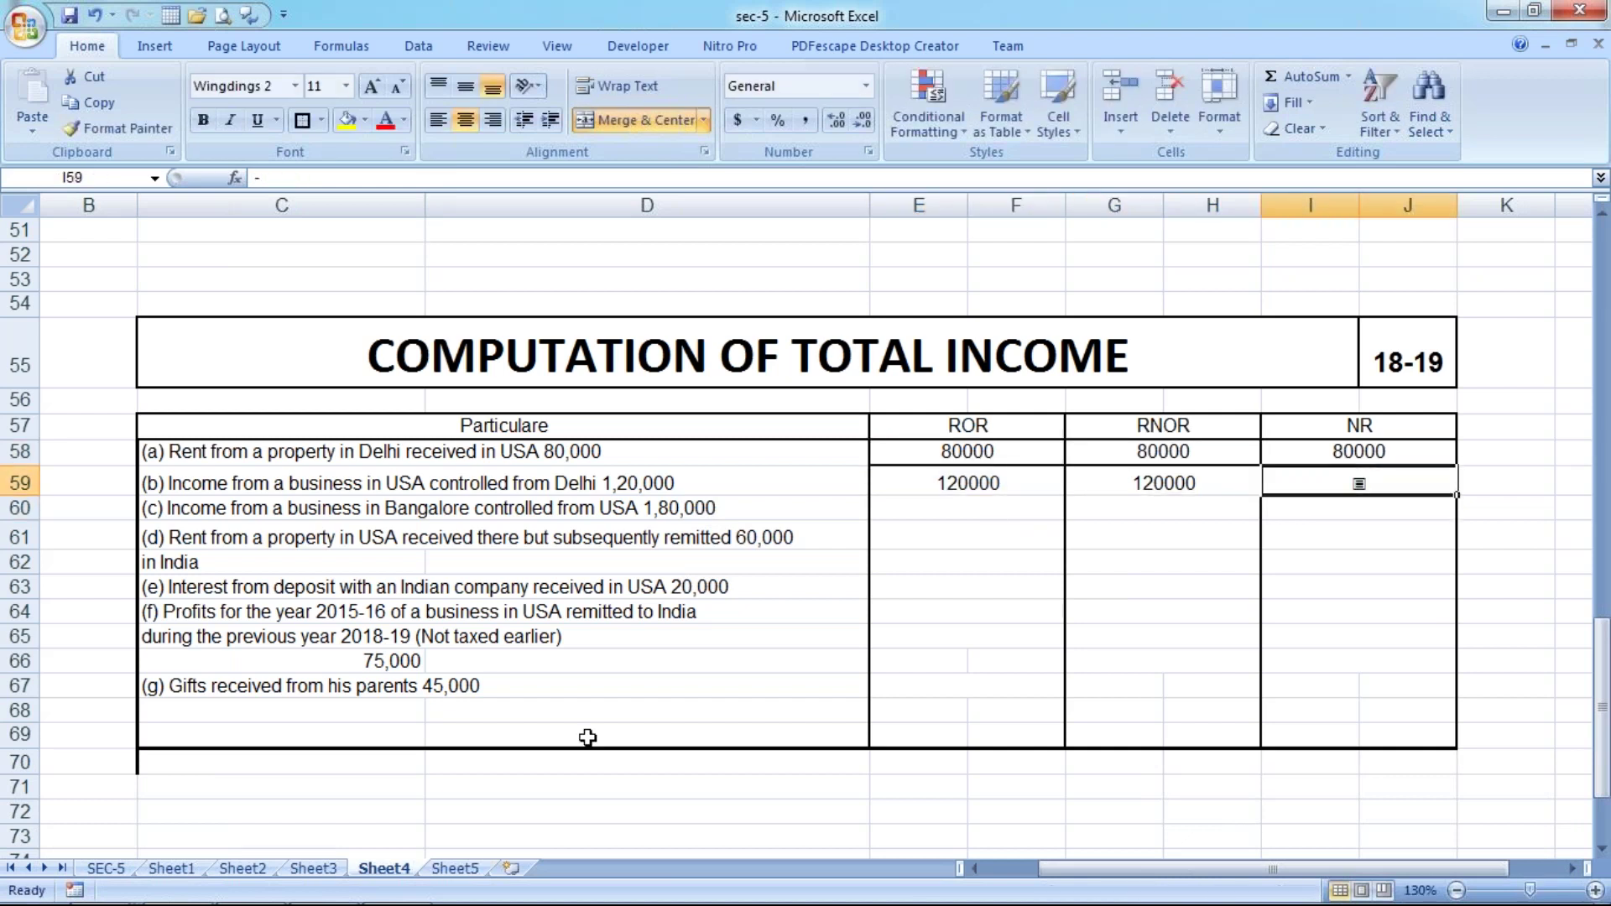
left_click(966, 482)
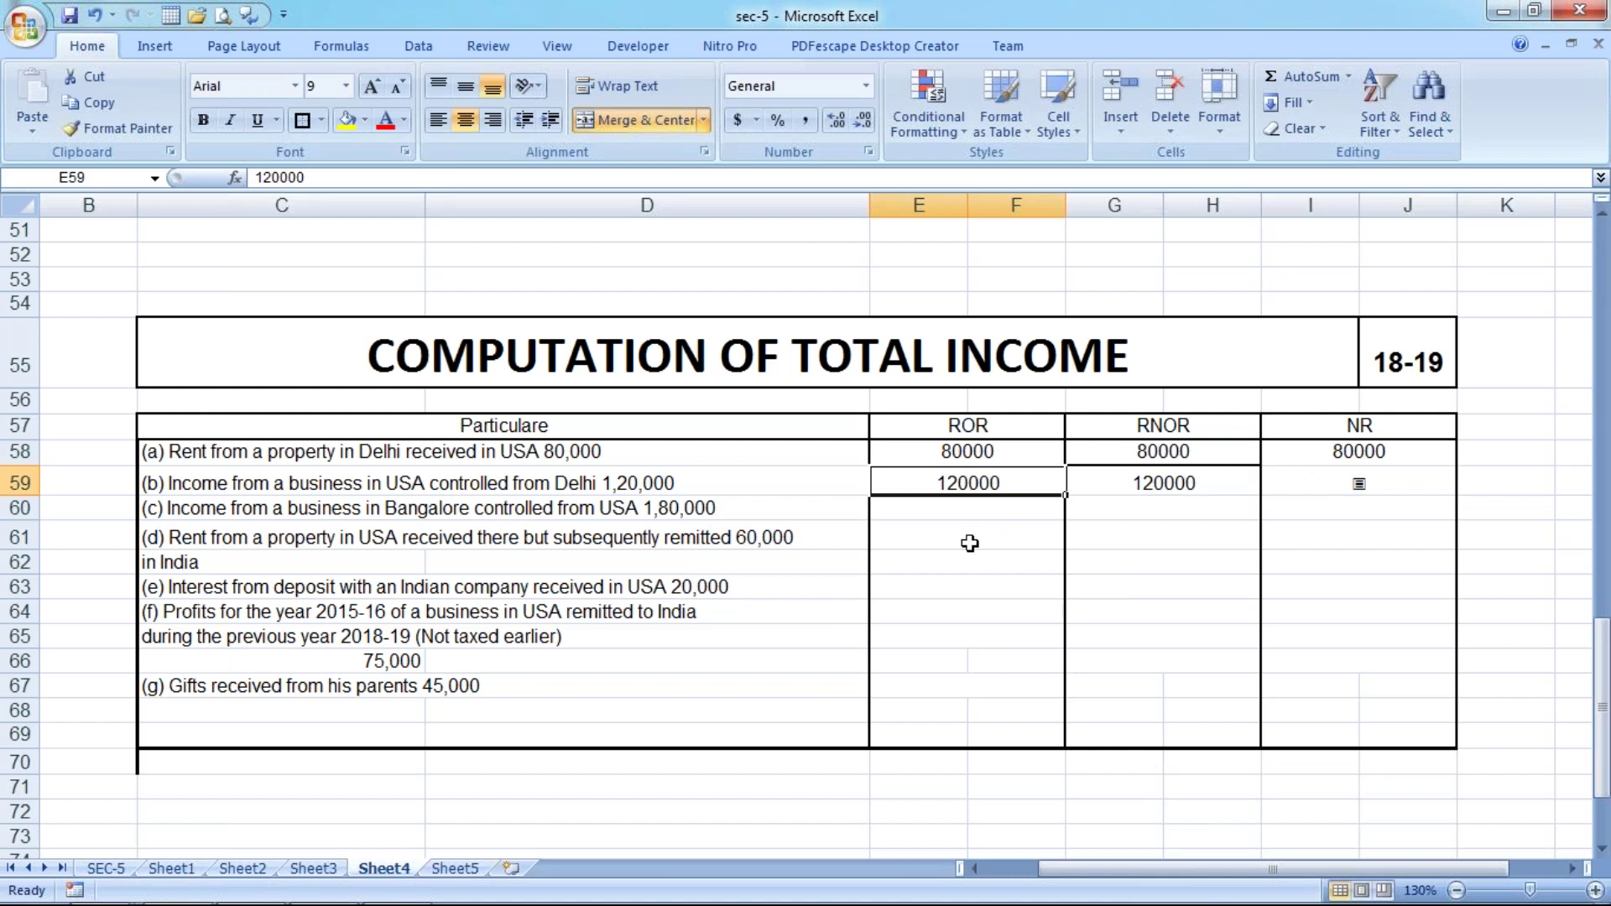
left_click(957, 515)
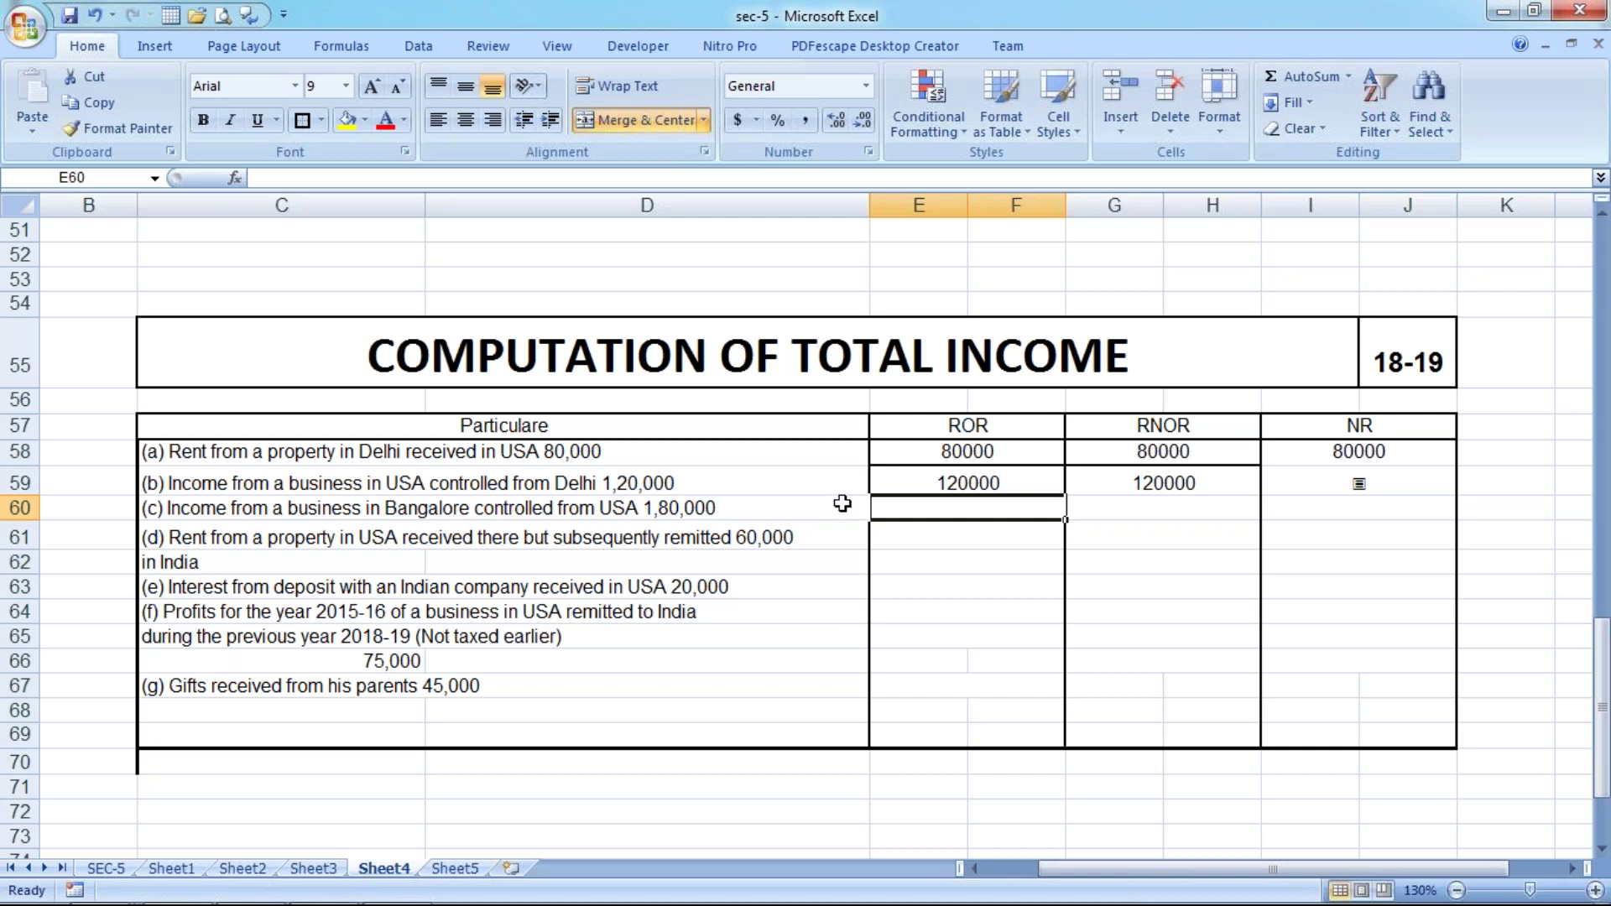
Enter 180000 for item (c), centre it, and copy it into RNOR and NR.
type("180000")
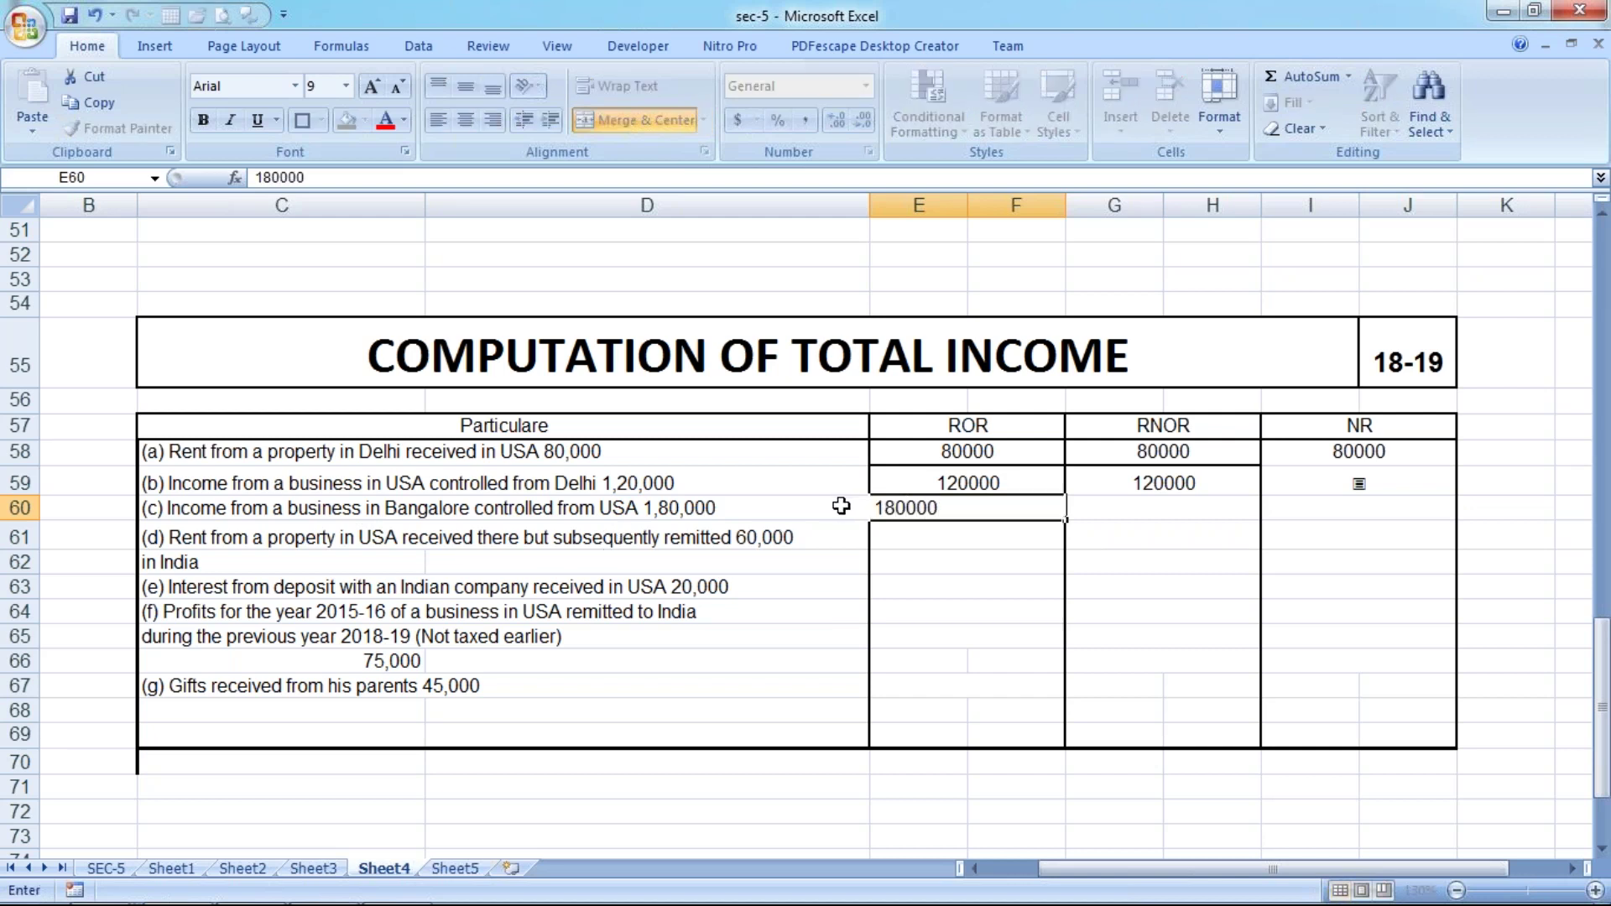
key("Return")
left_click(971, 503)
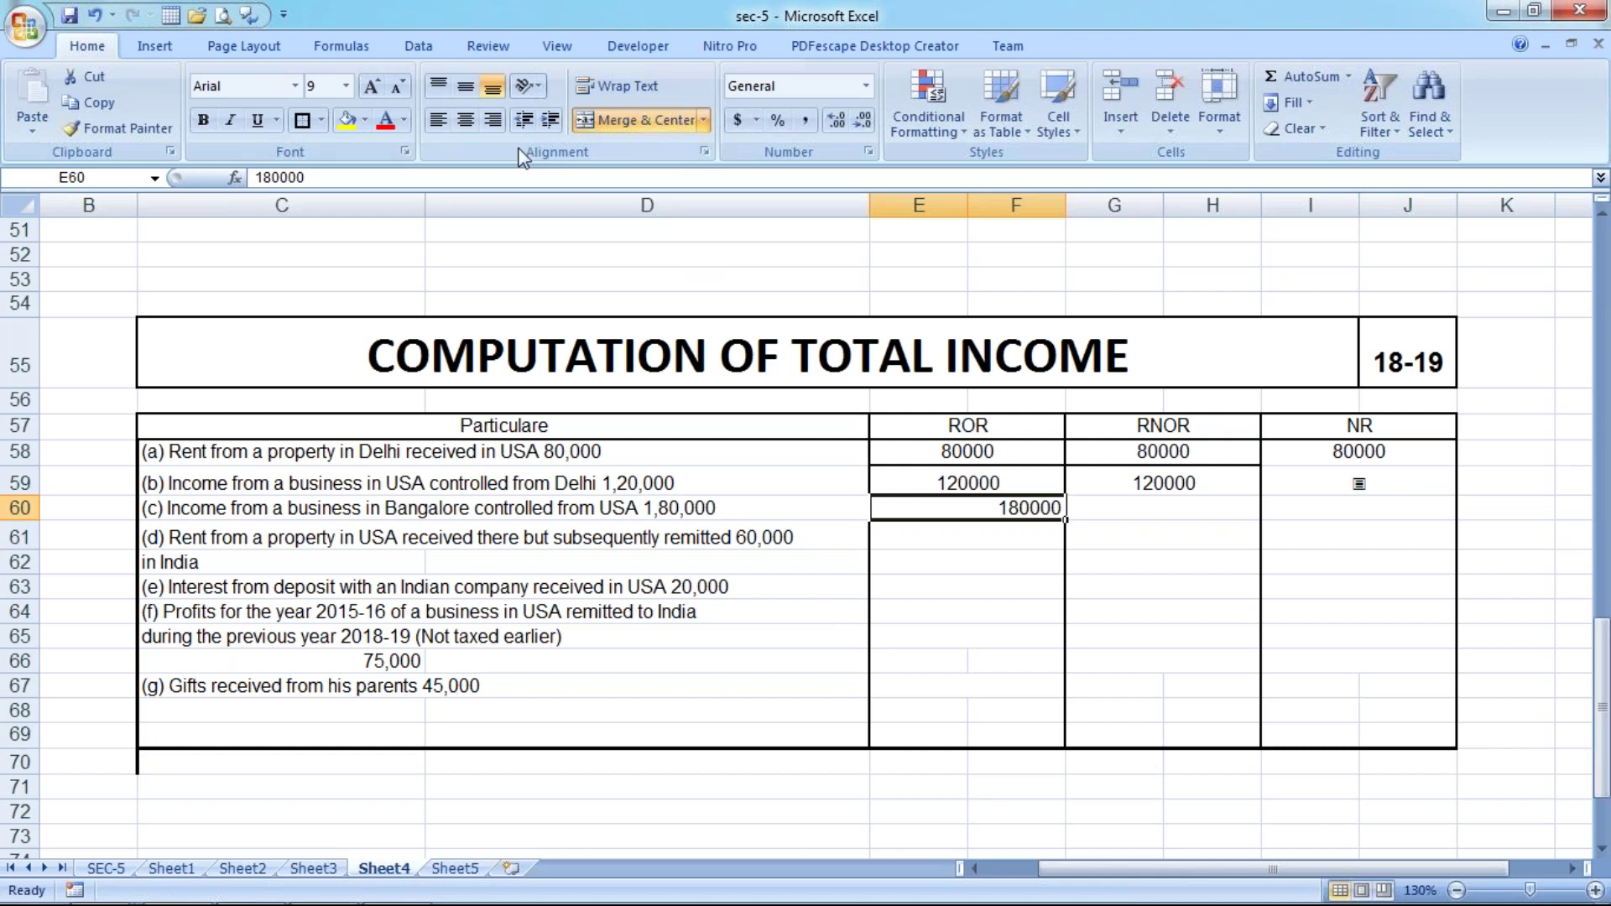
left_click(466, 124)
key("shift+Right")
key("shift+Right")
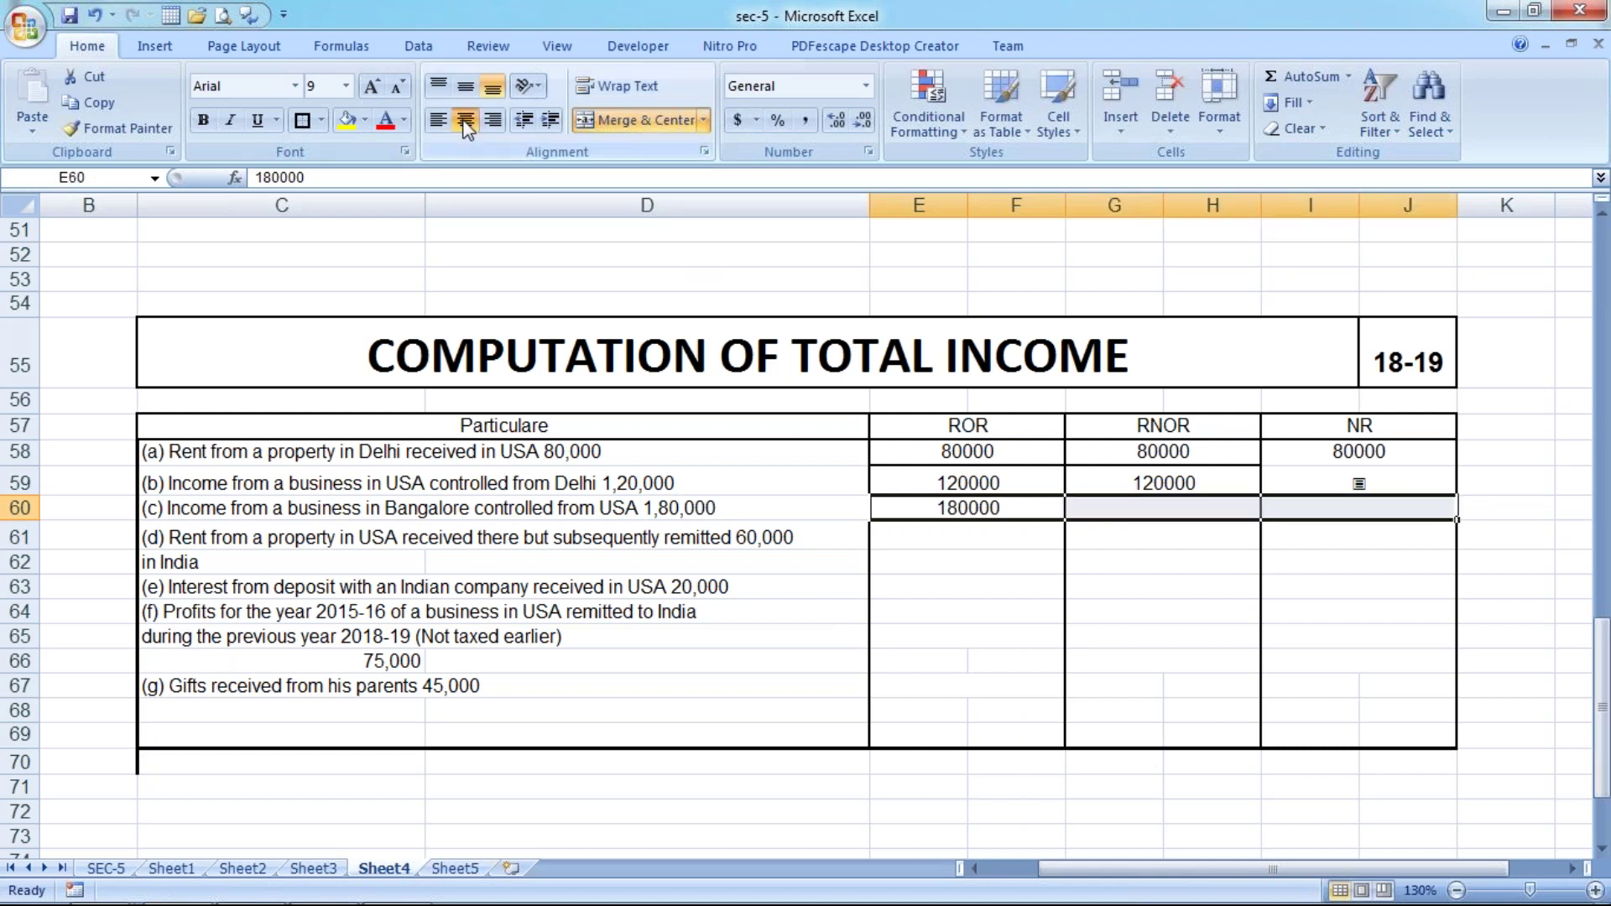
key("ctrl+r")
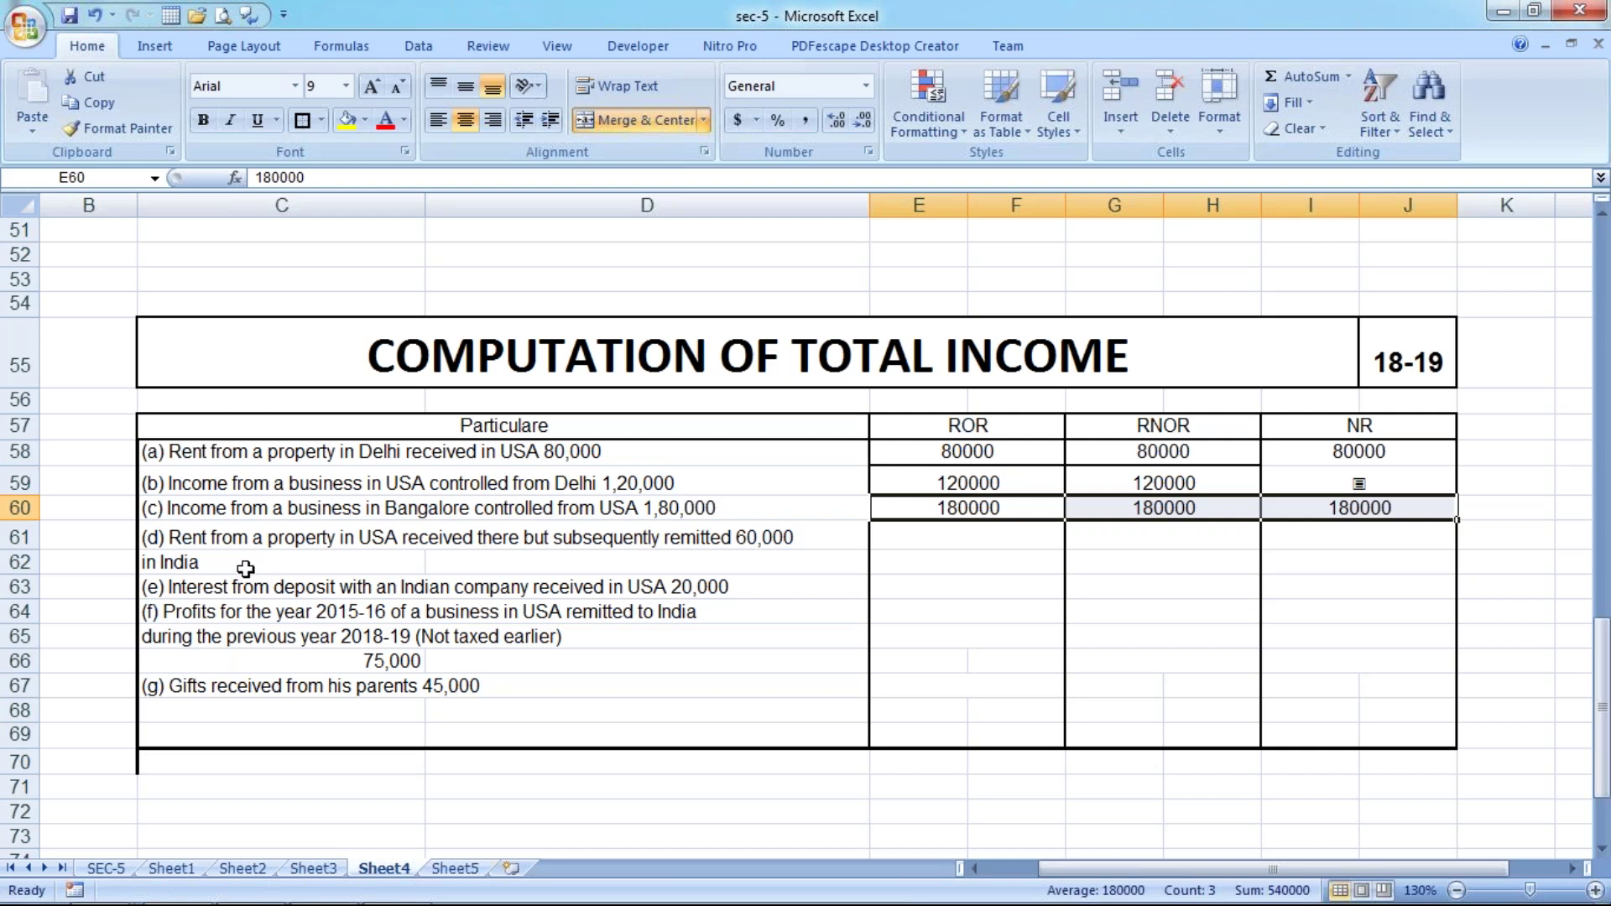
Erase a mistyped entry and paint item (c)'s row formatting over rows 60 through 68.
left_click(909, 533)
type("60")
key("BackSpace")
key("BackSpace")
left_click(939, 514)
left_click(117, 127)
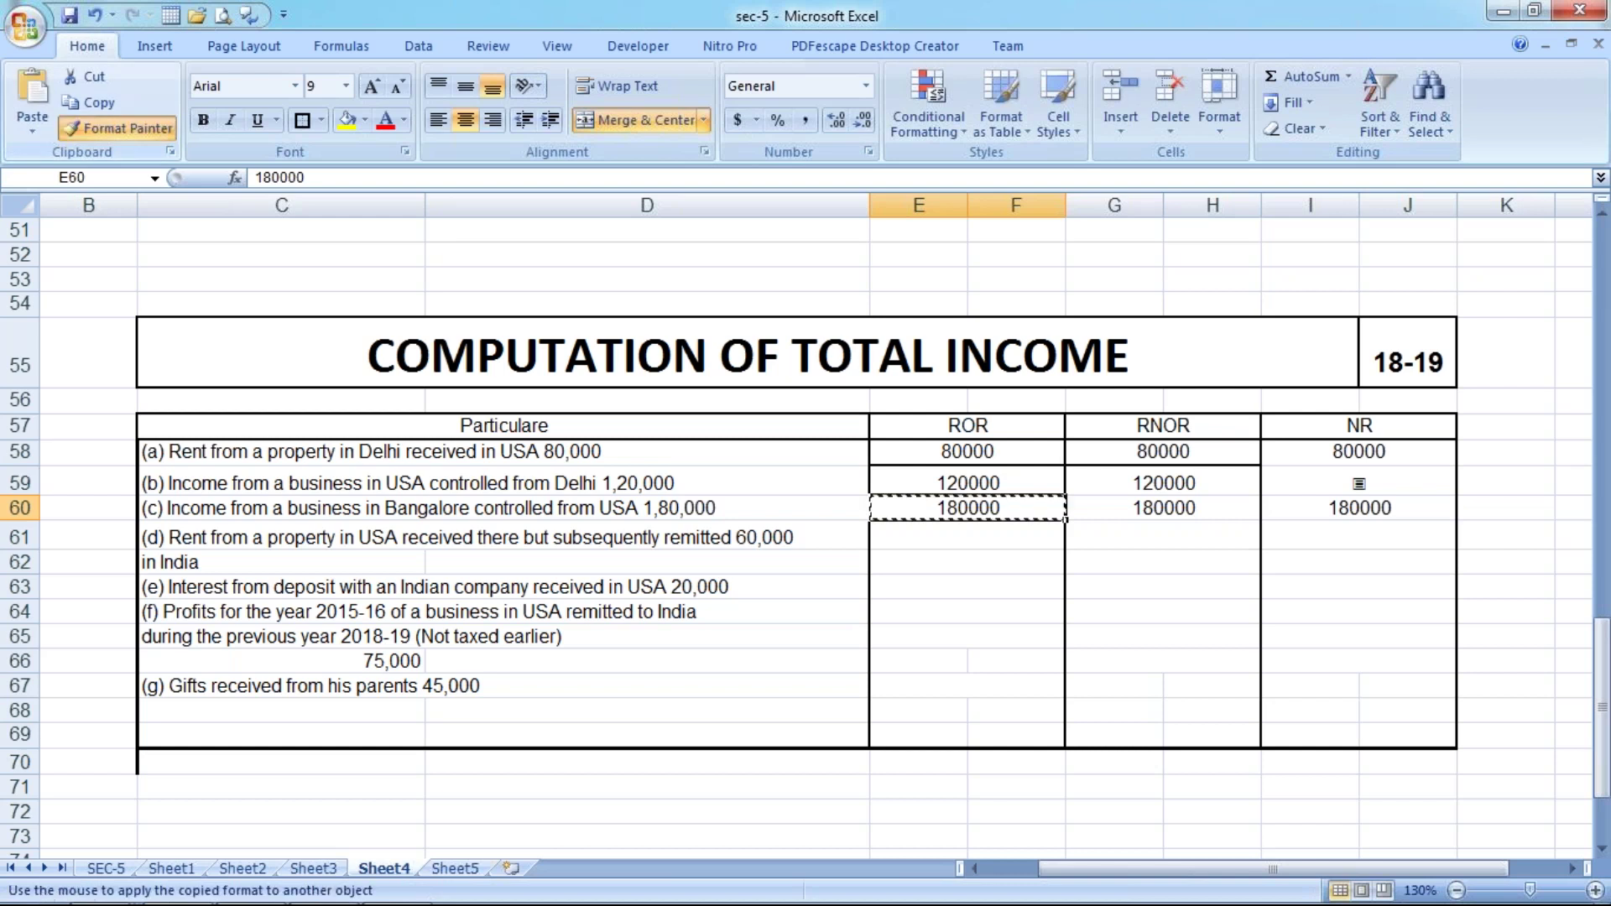
left_click_drag(964, 508, 1326, 749)
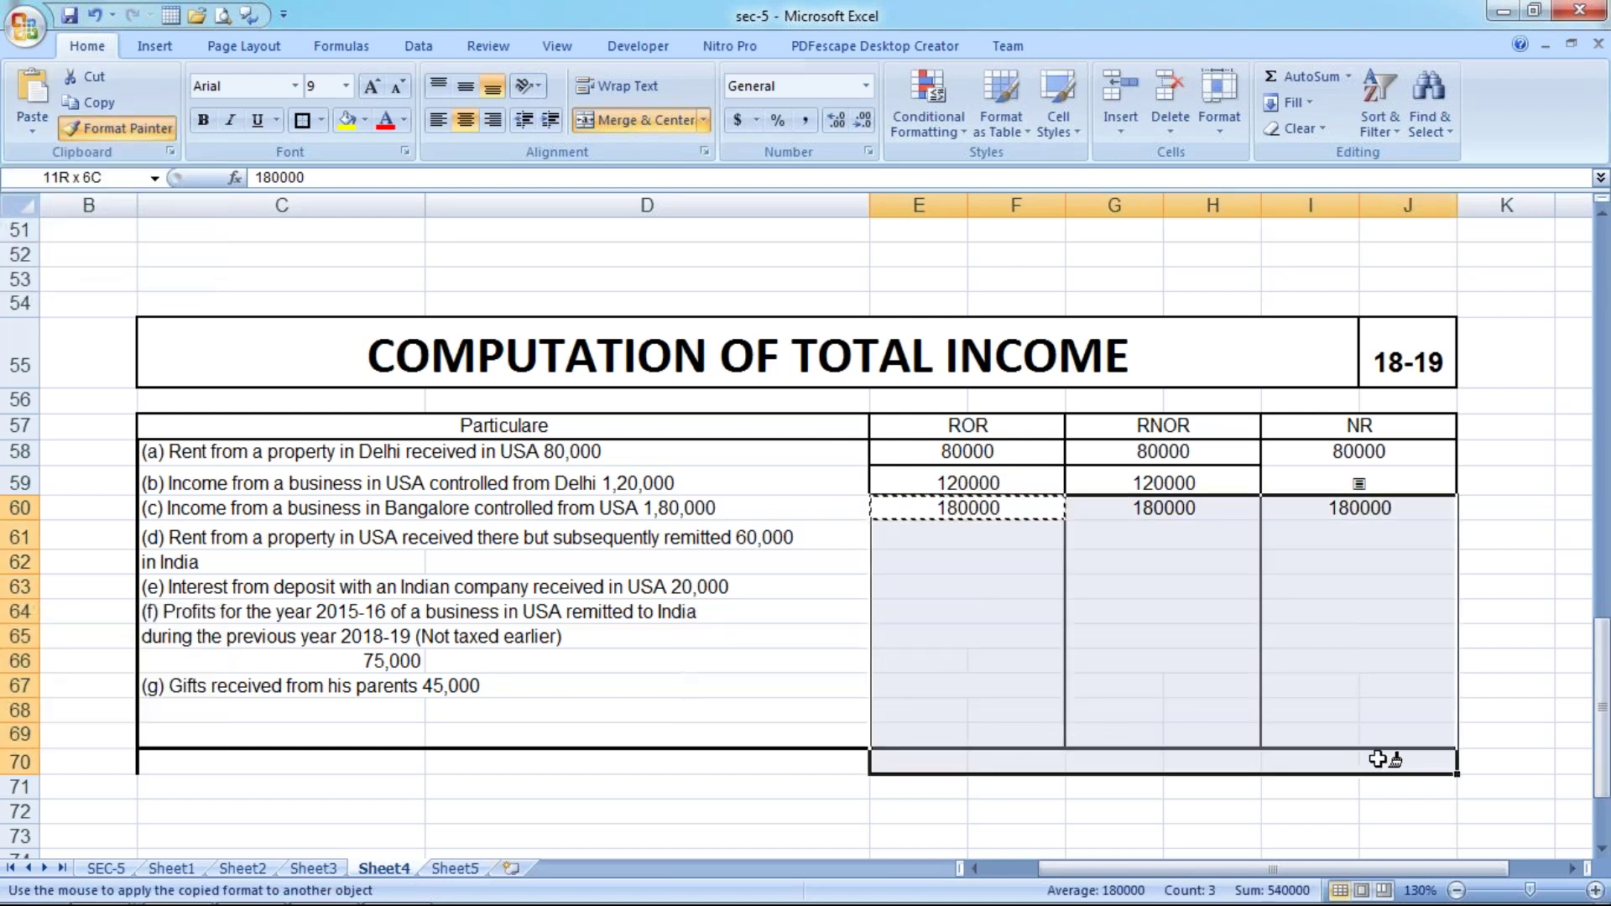
left_click_drag(1319, 749, 1396, 707)
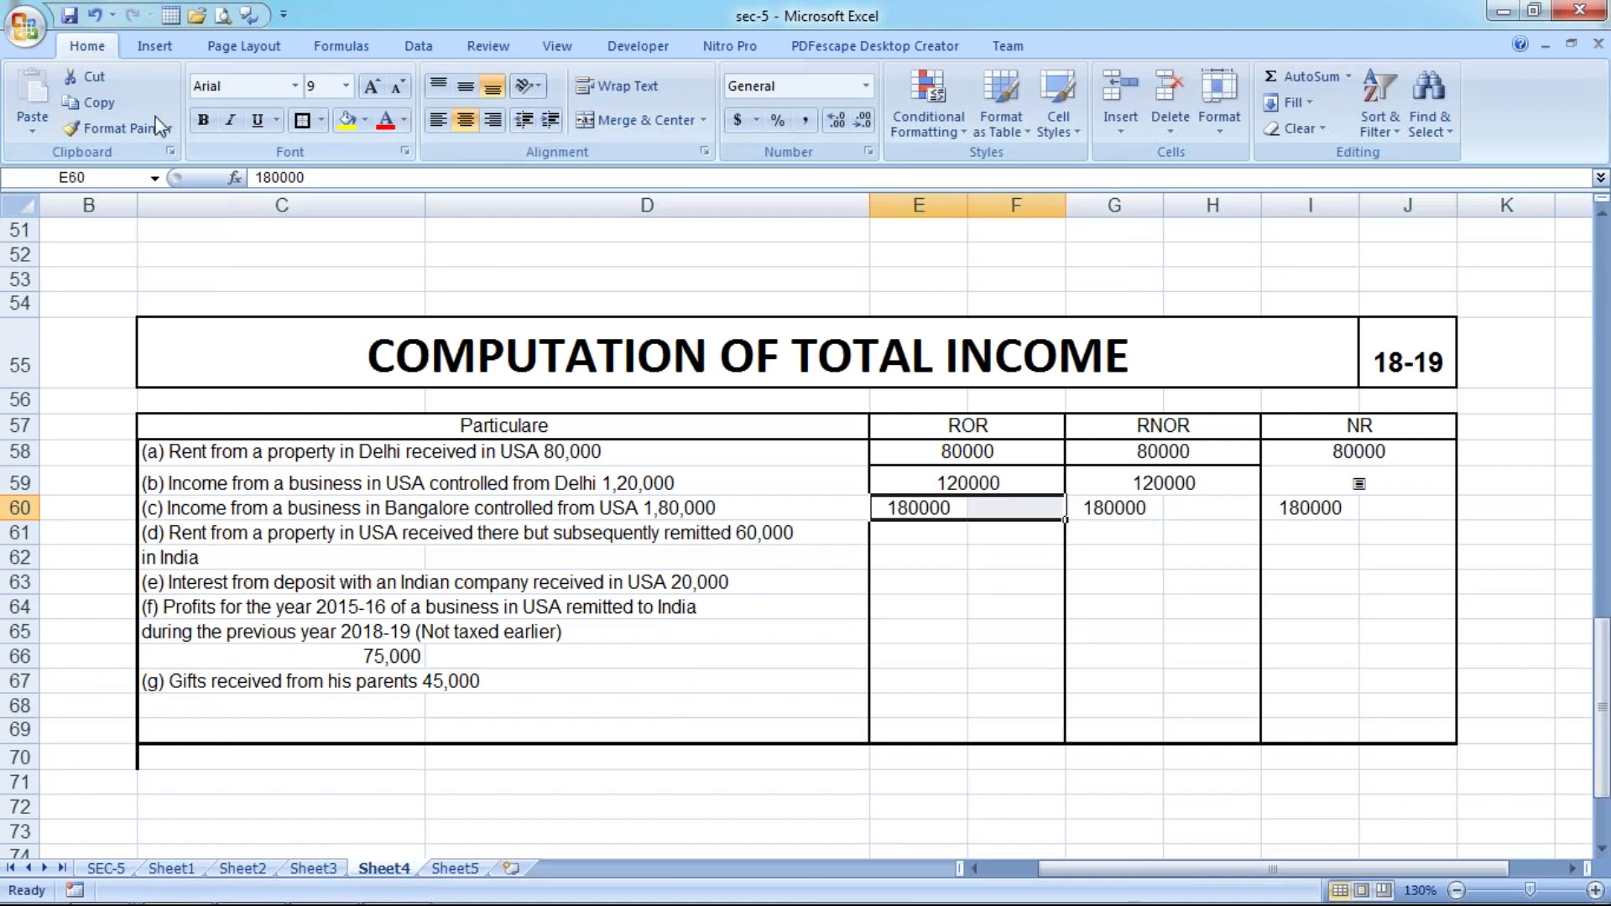
Merge and centre item (c)'s 180000 in the ROR, RNOR and NR column pairs.
left_click(637, 120)
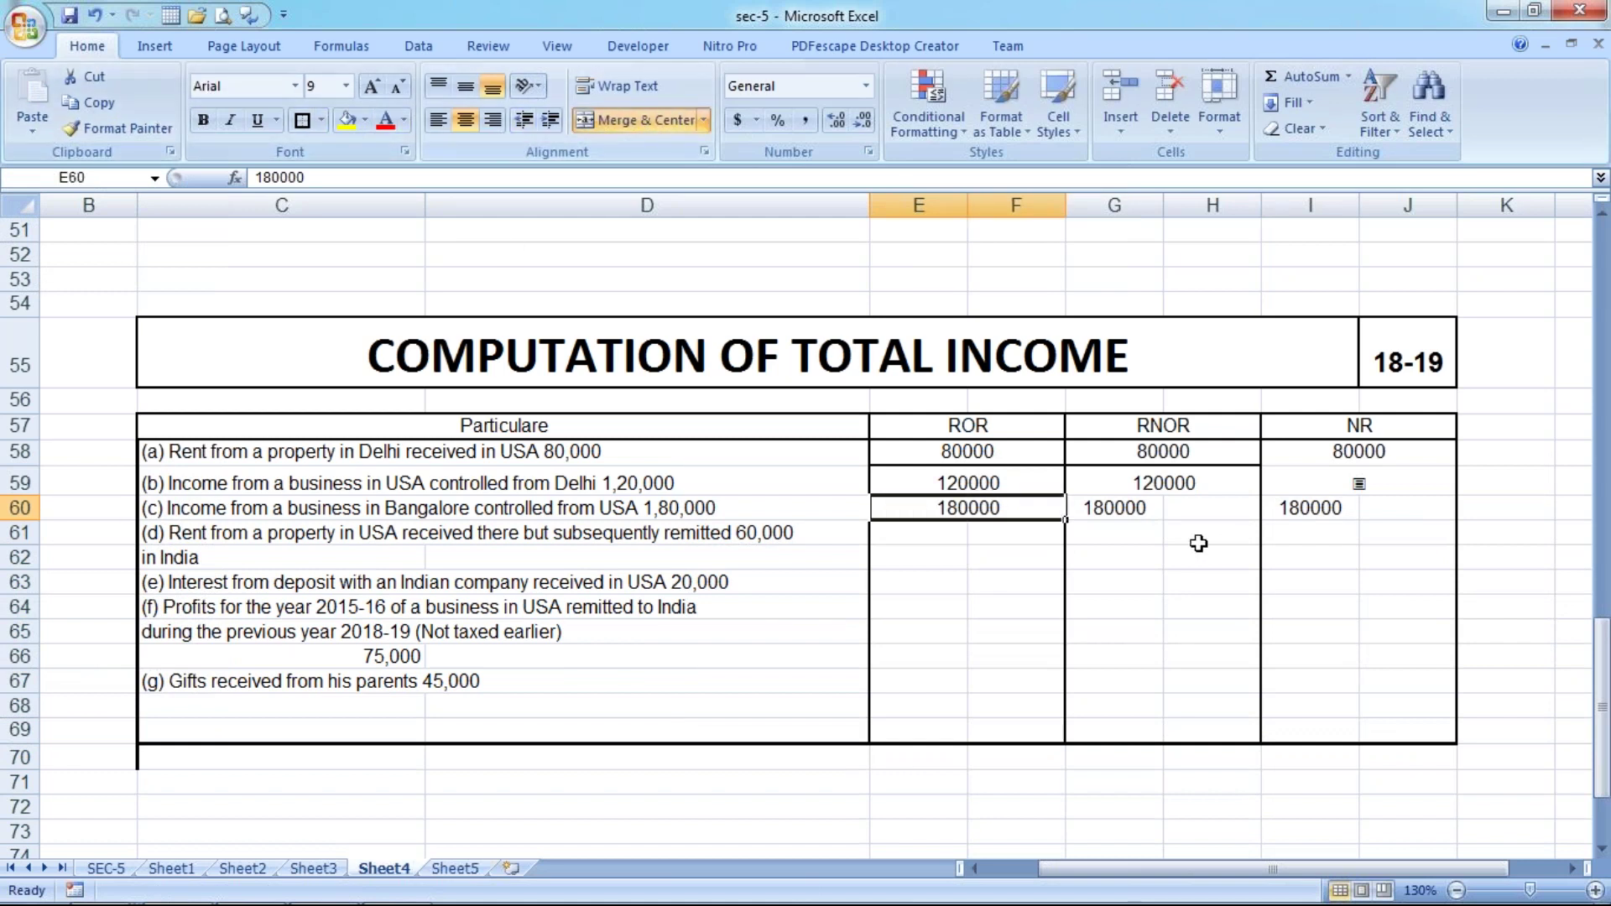
left_click(1200, 507)
left_click(1157, 506)
left_click_drag(1161, 501, 1185, 503)
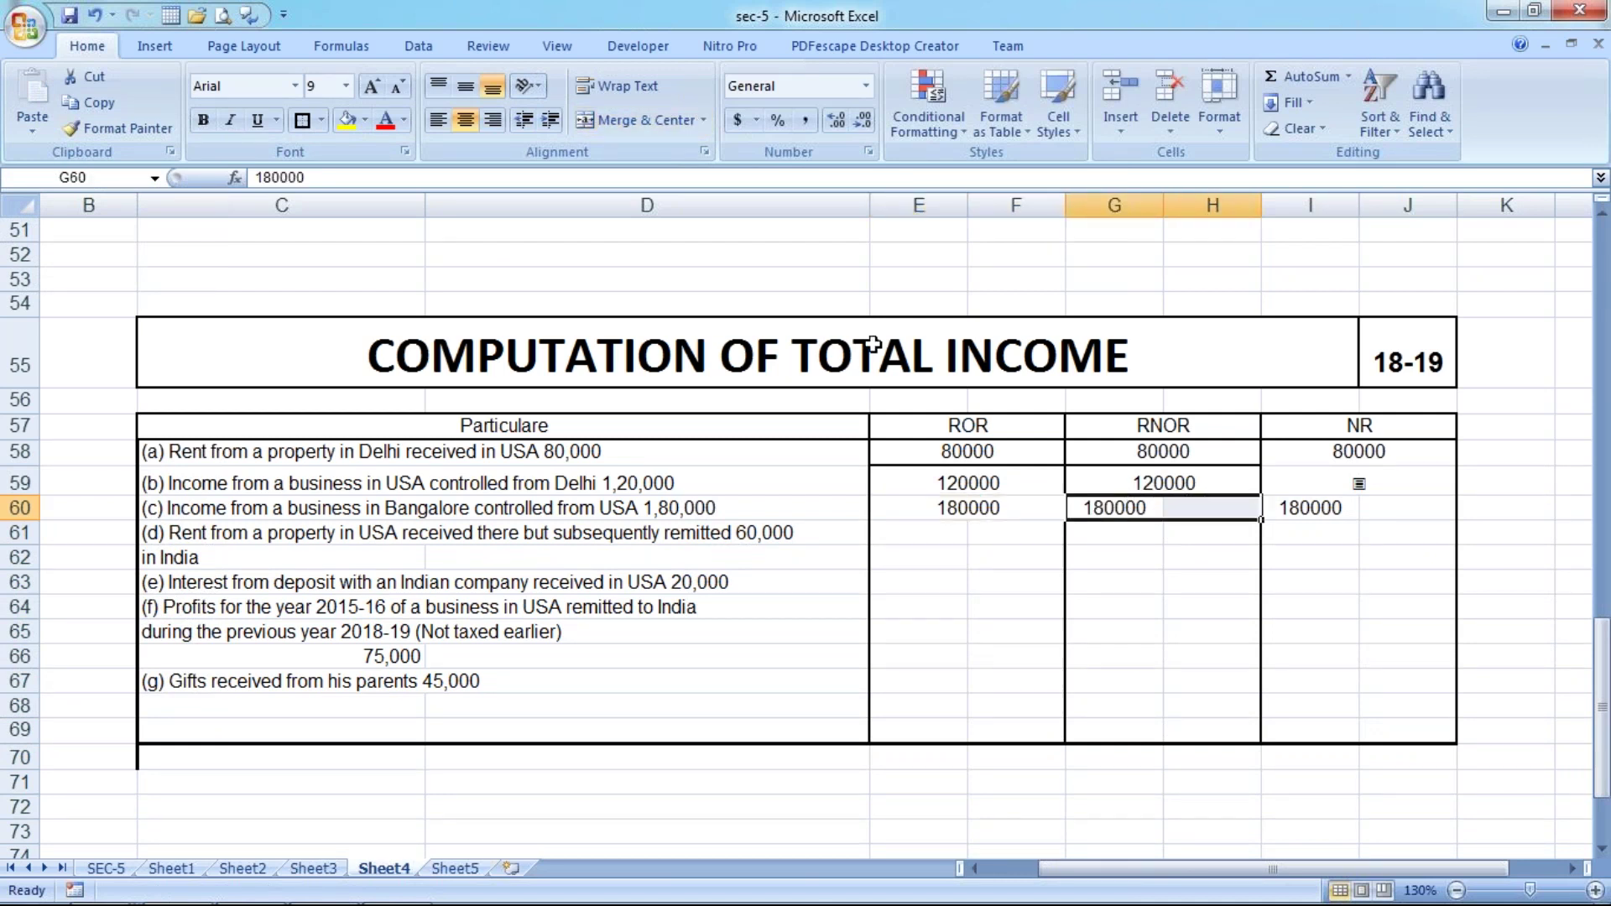
left_click(637, 120)
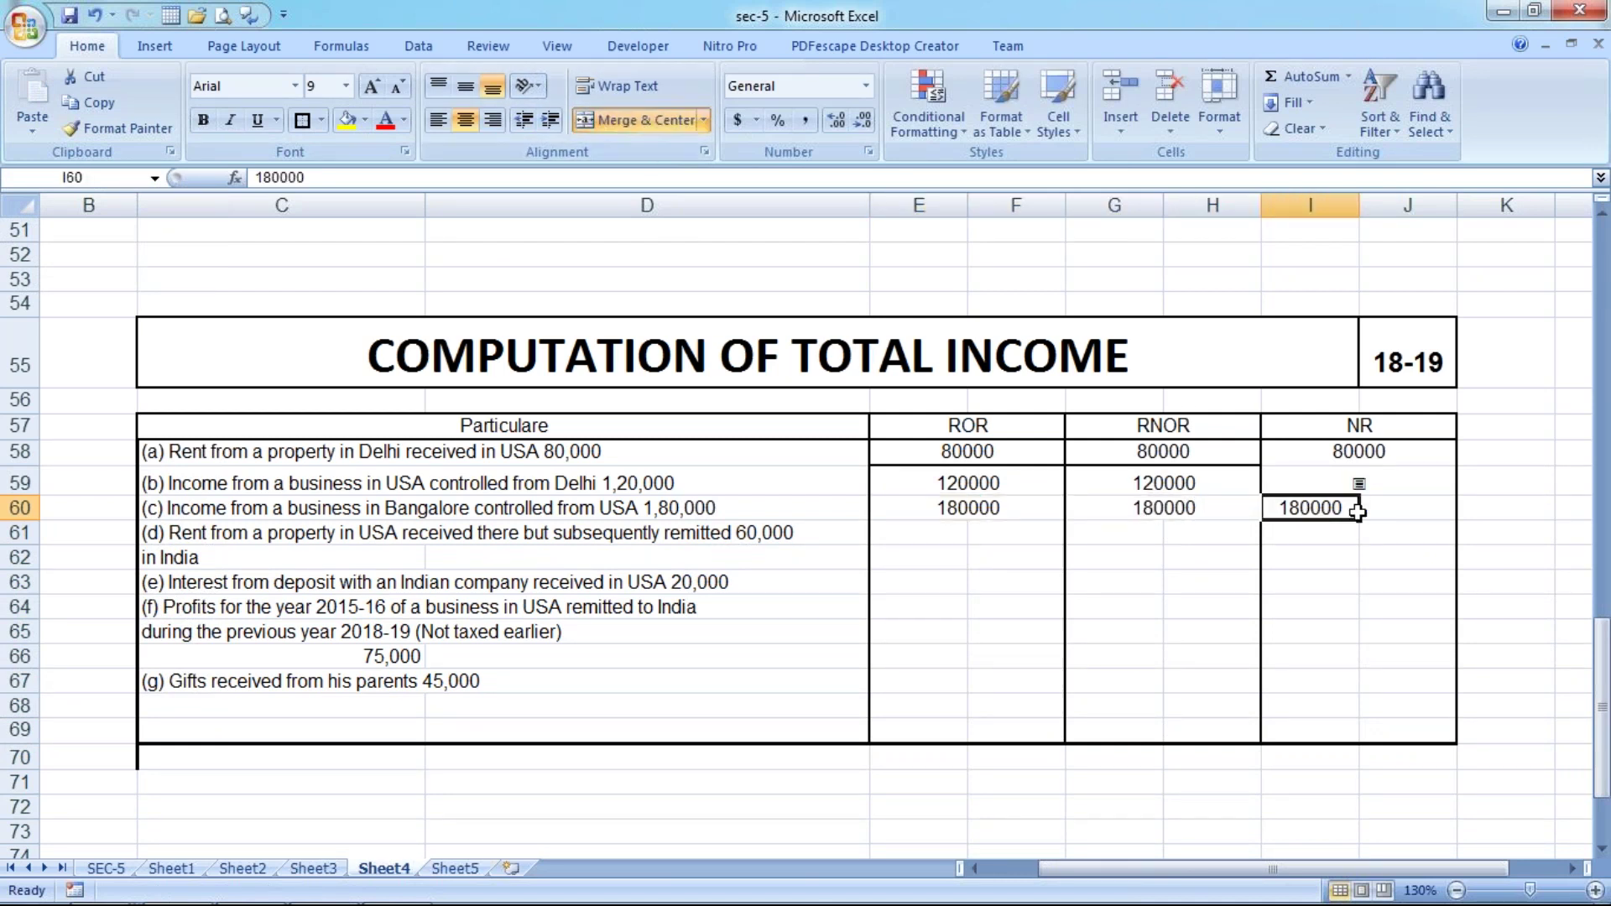
left_click_drag(1309, 508, 1410, 507)
left_click(650, 124)
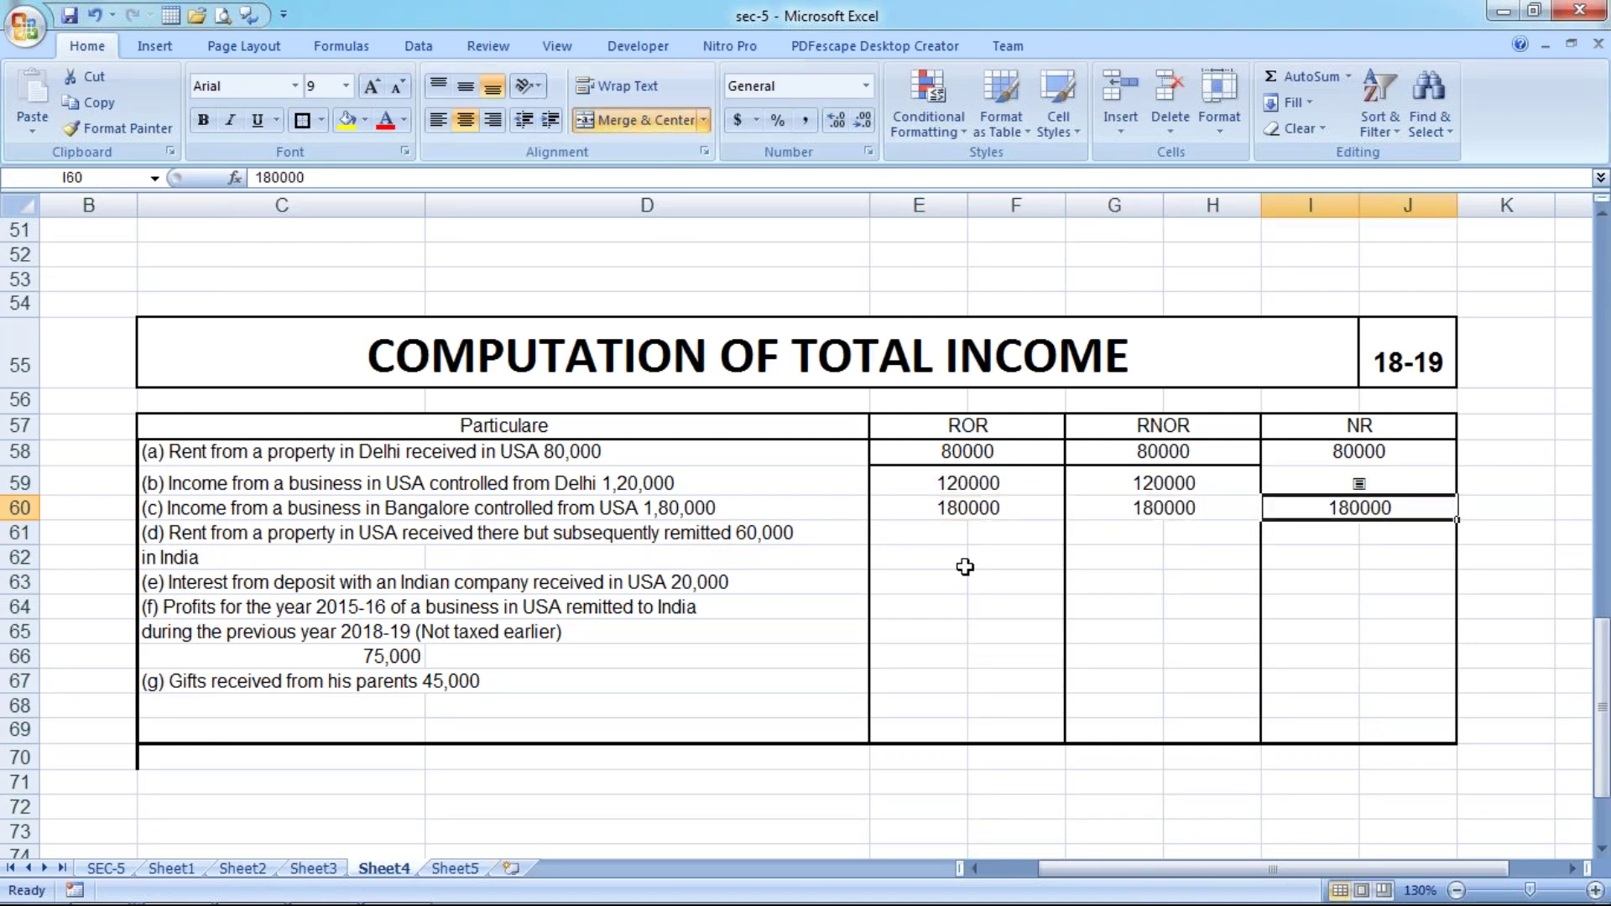
Merge E61:F61 and enter 60000 as item (d)'s ROR amount.
left_click_drag(942, 532, 1020, 552)
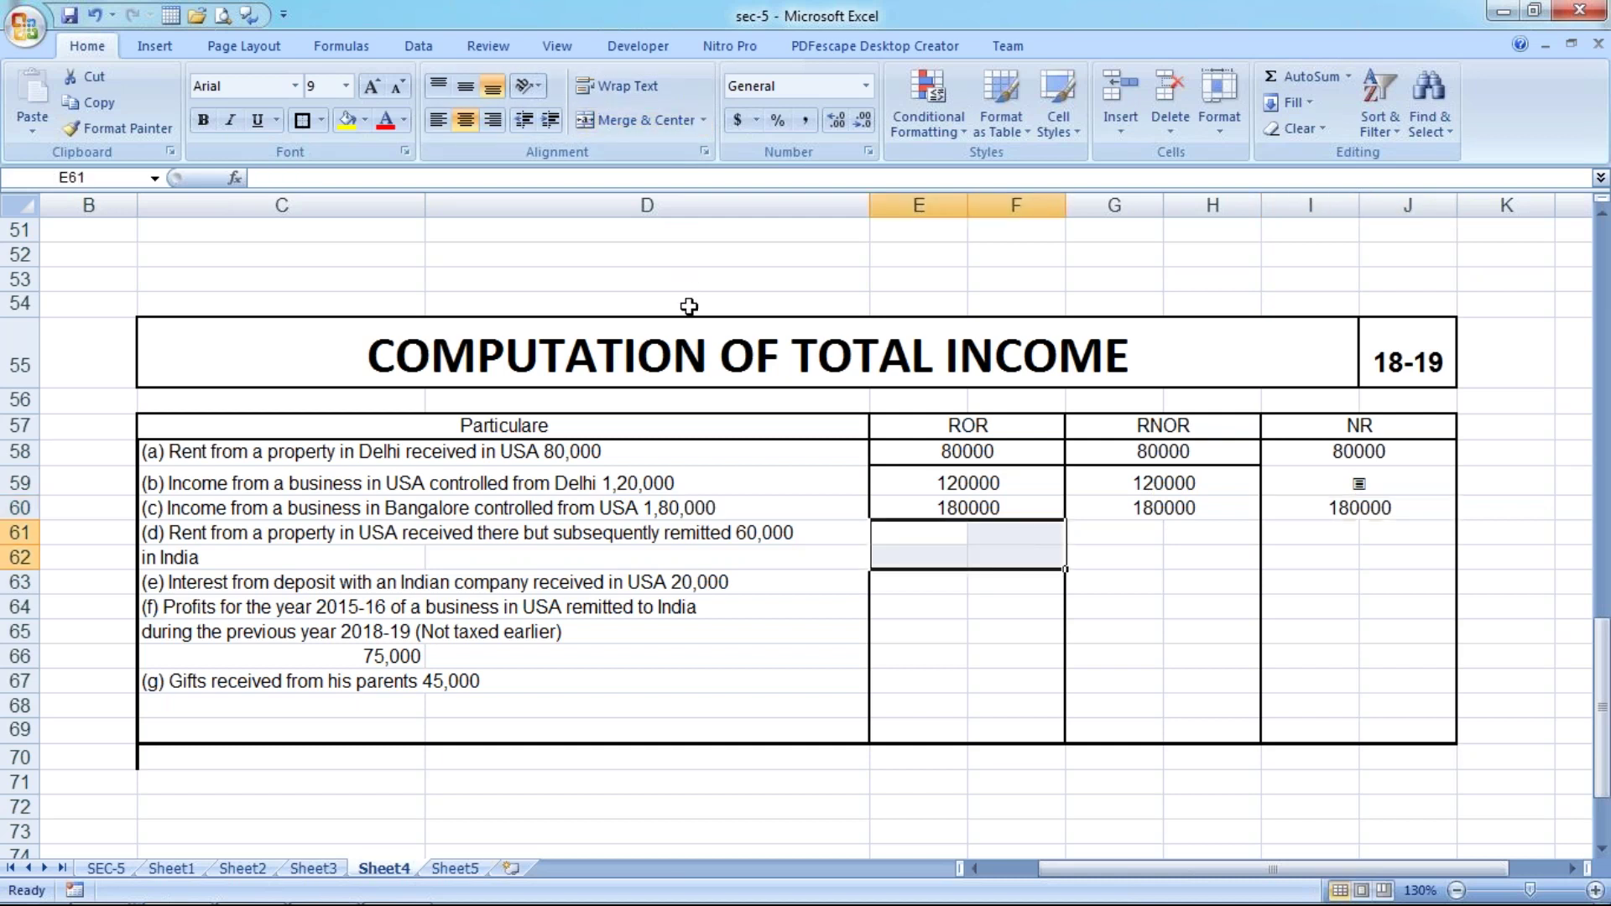
key("shift+Up")
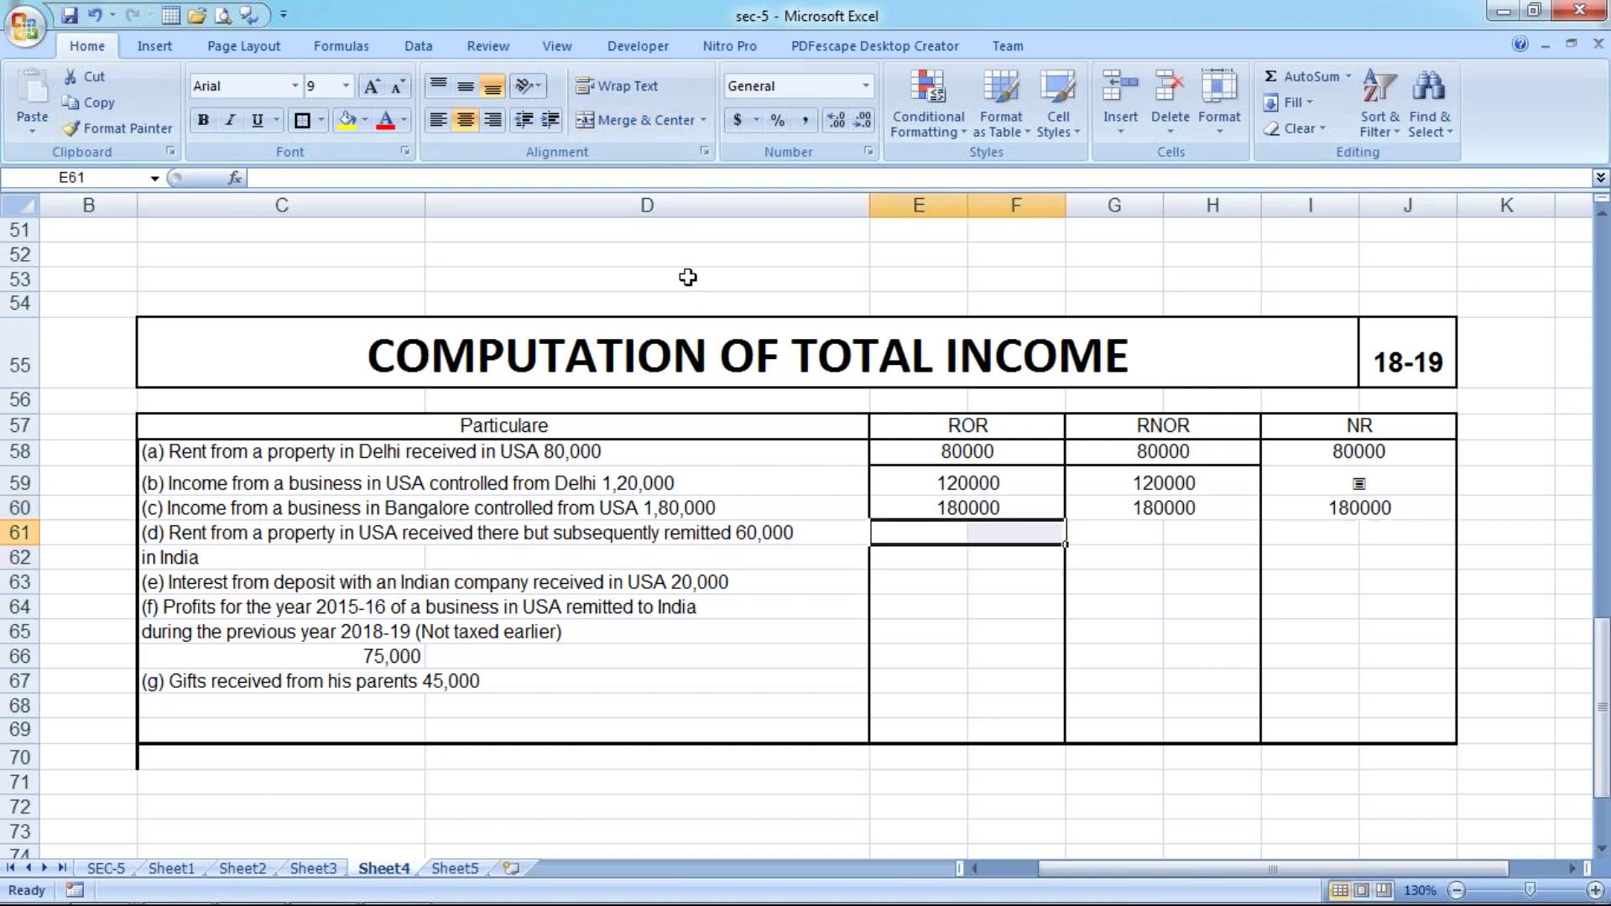
left_click(692, 124)
type("600")
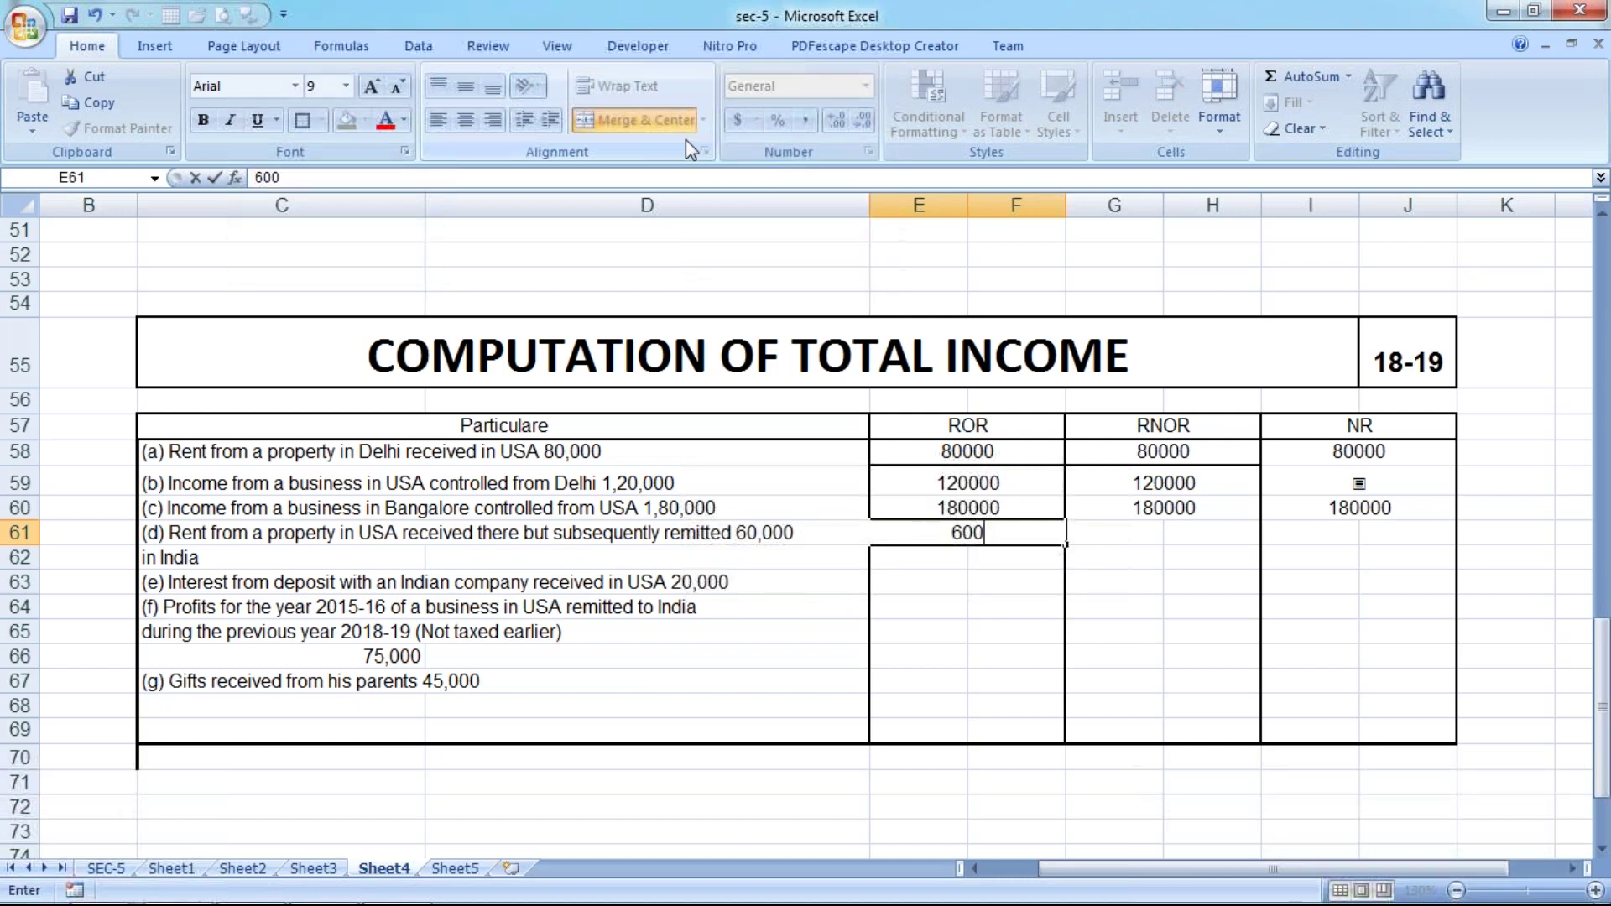
type("00")
key("Return")
Merge item (d)'s RNOR and NR column pairs and enter a dash in each.
key("Up")
key("Right")
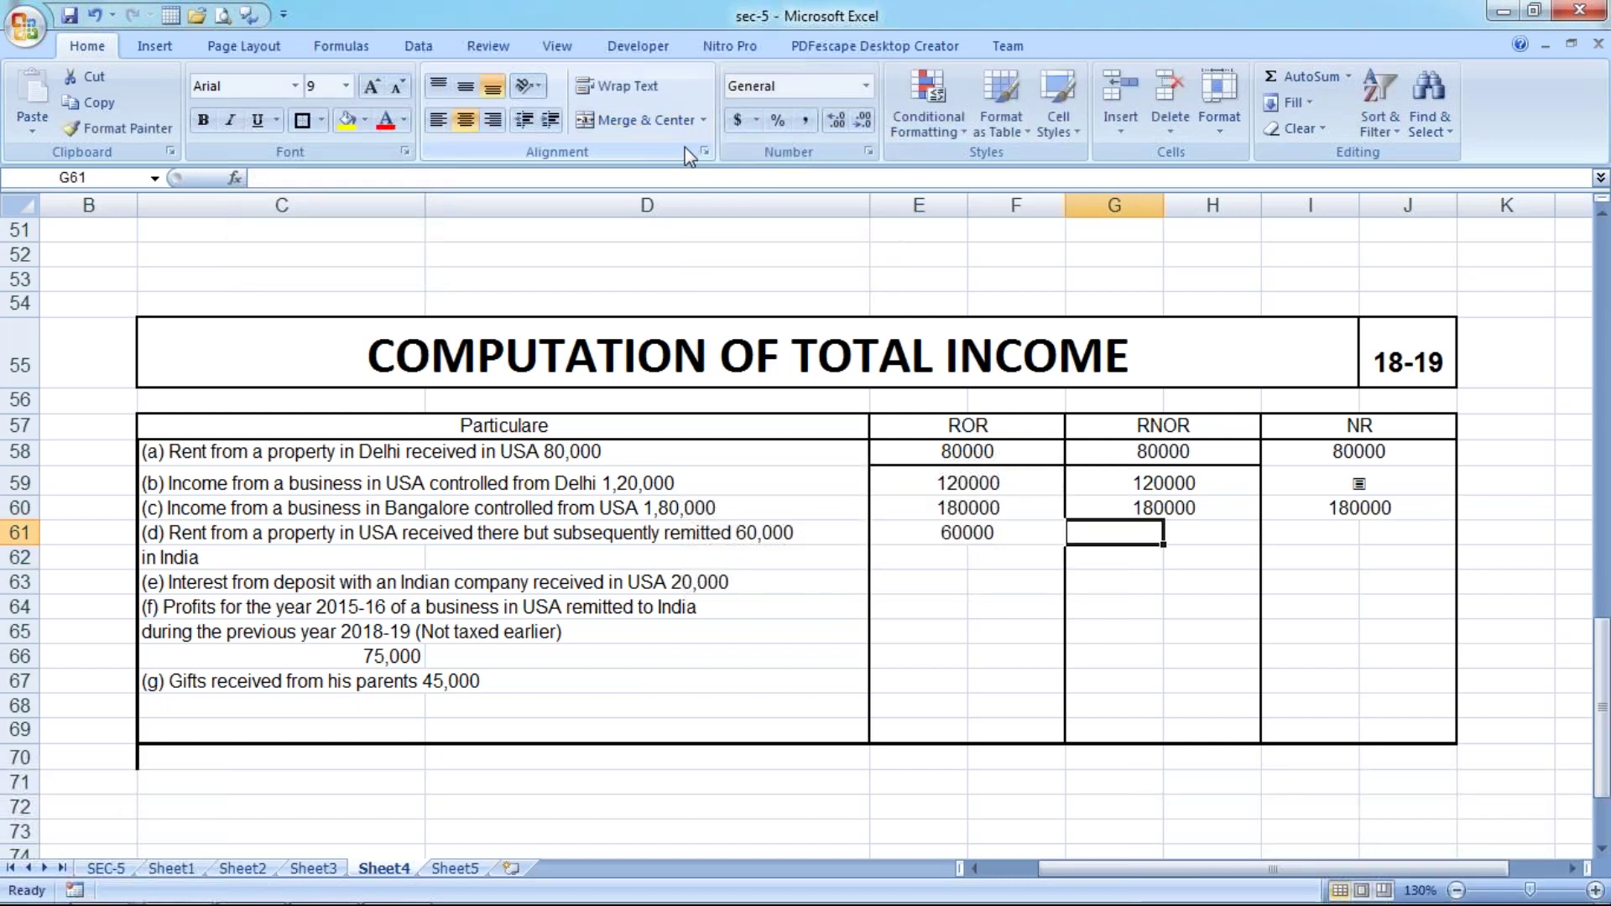
key("shift+Right")
left_click(641, 122)
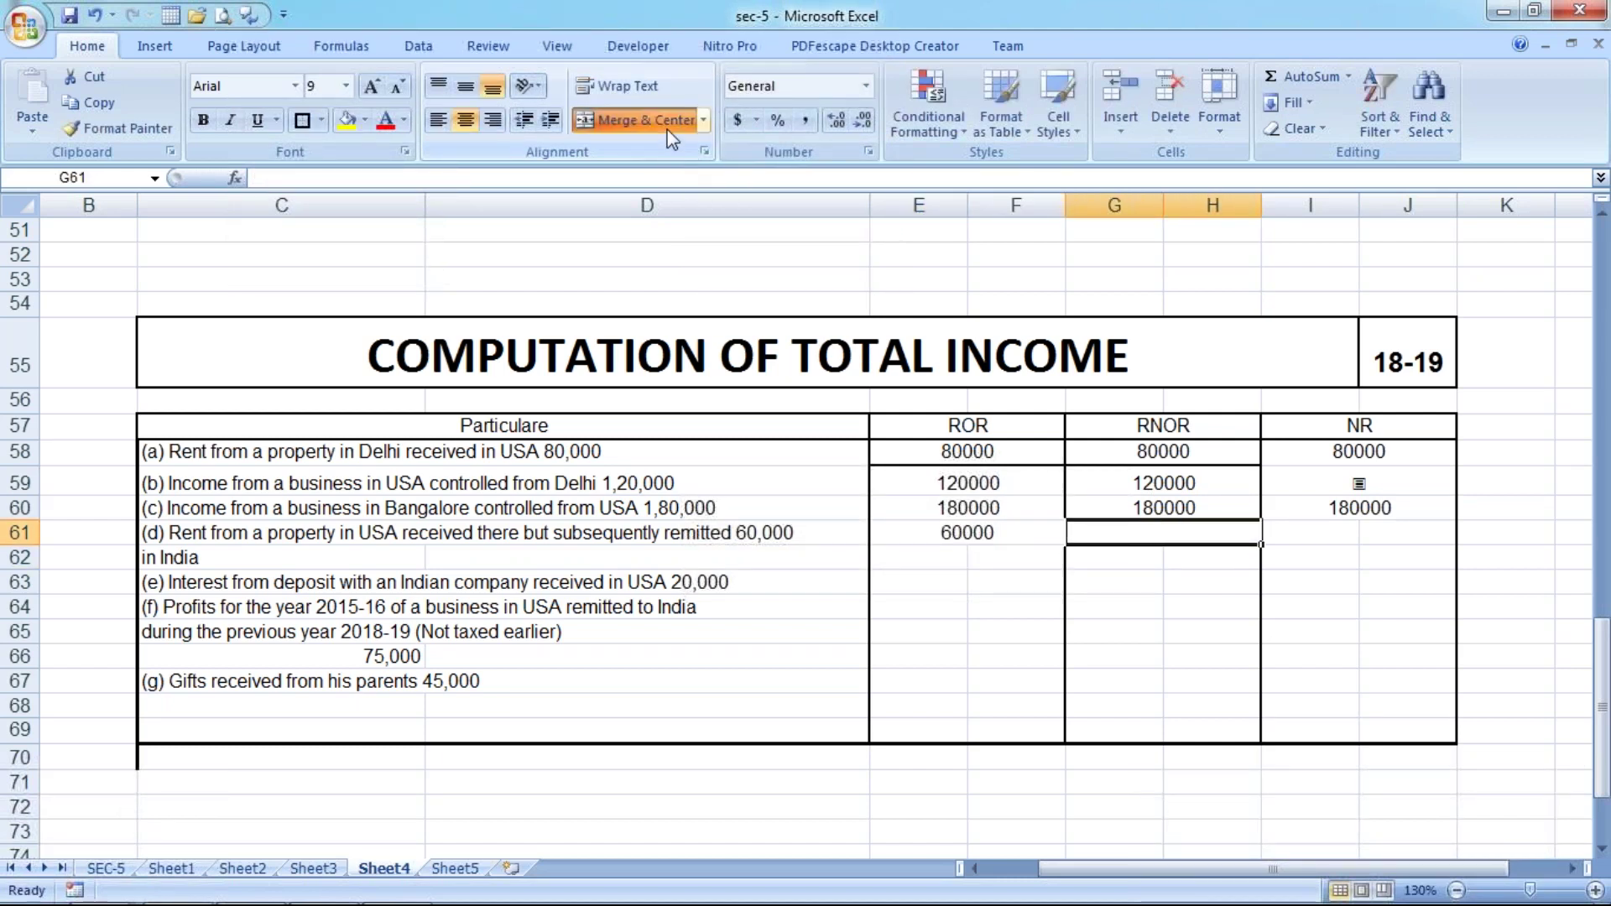
type("-")
key("Return")
key("Up")
key("Right")
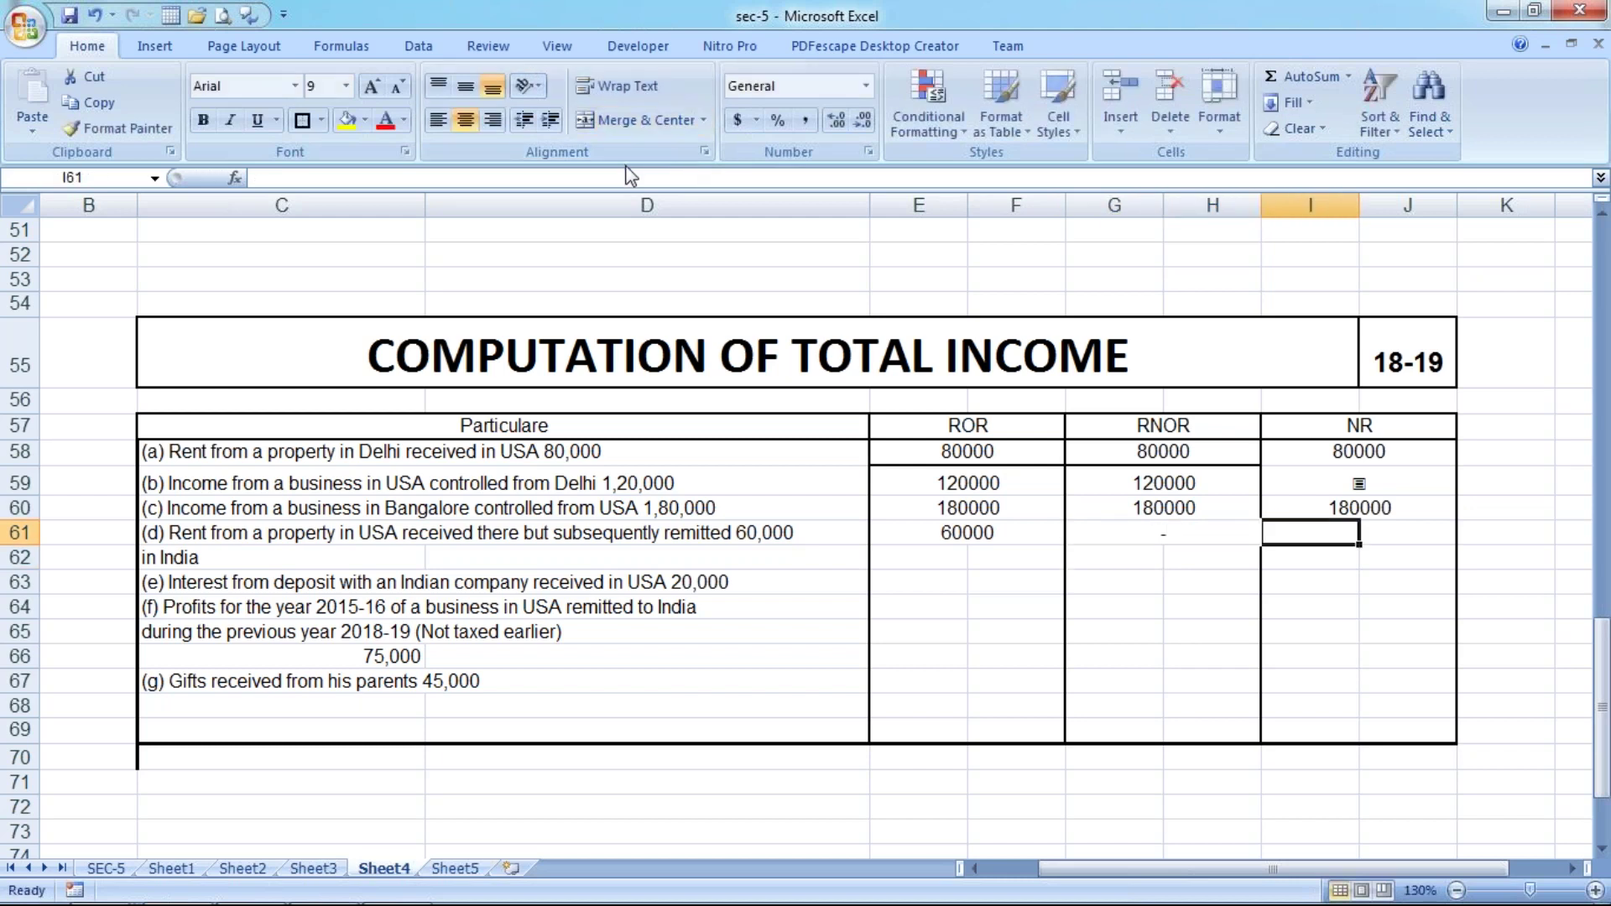
key("shift+Right")
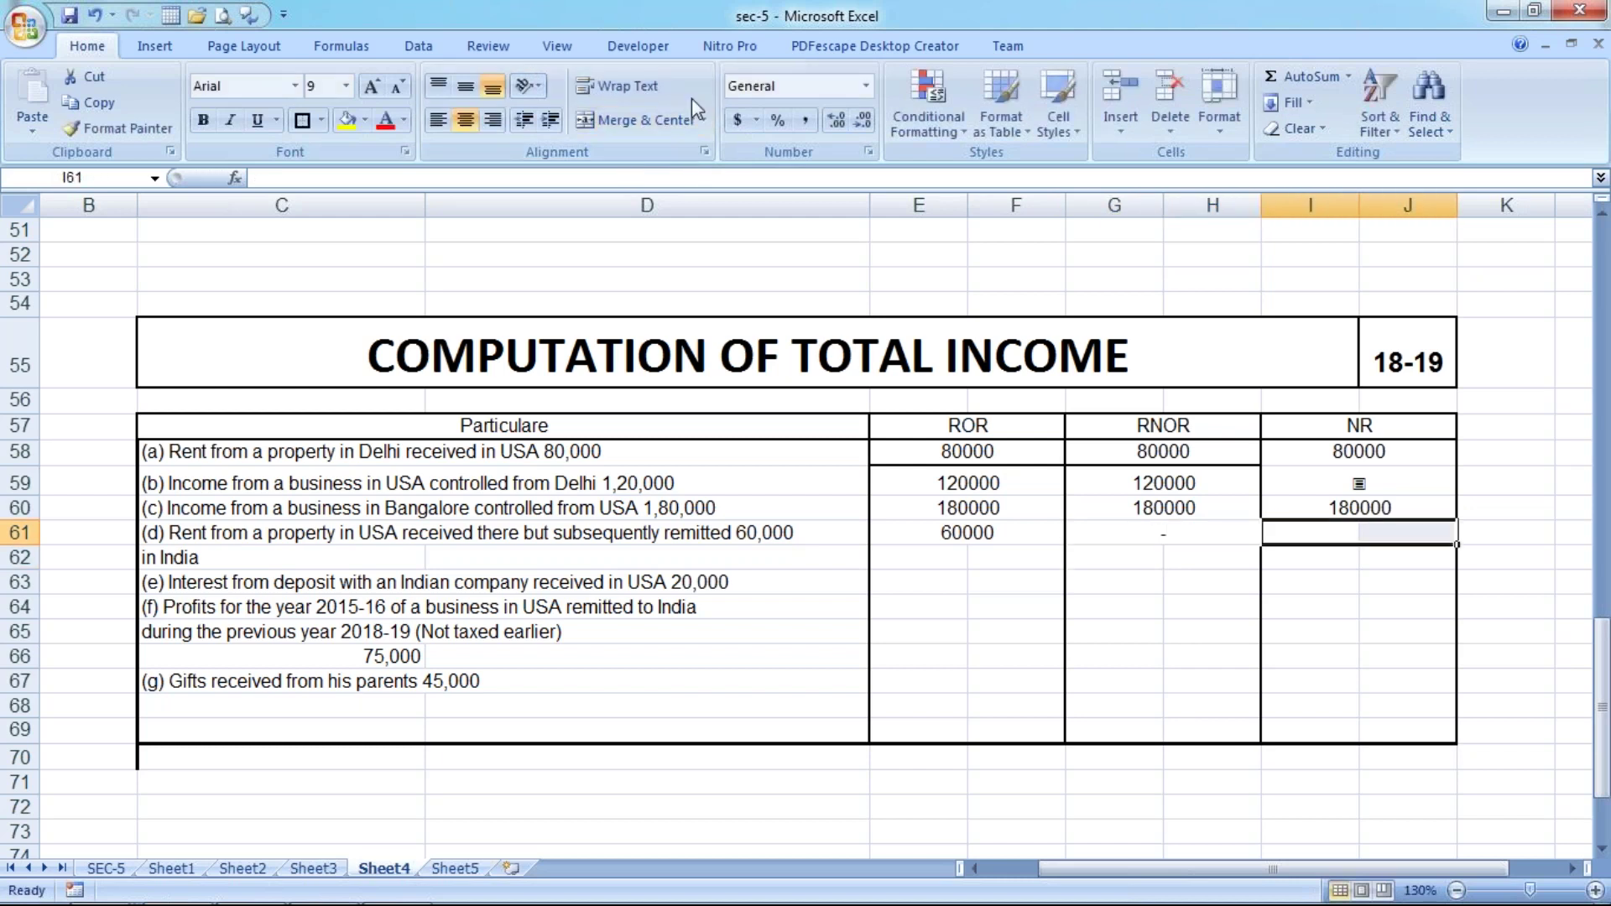
left_click(671, 121)
type("-")
key("Return")
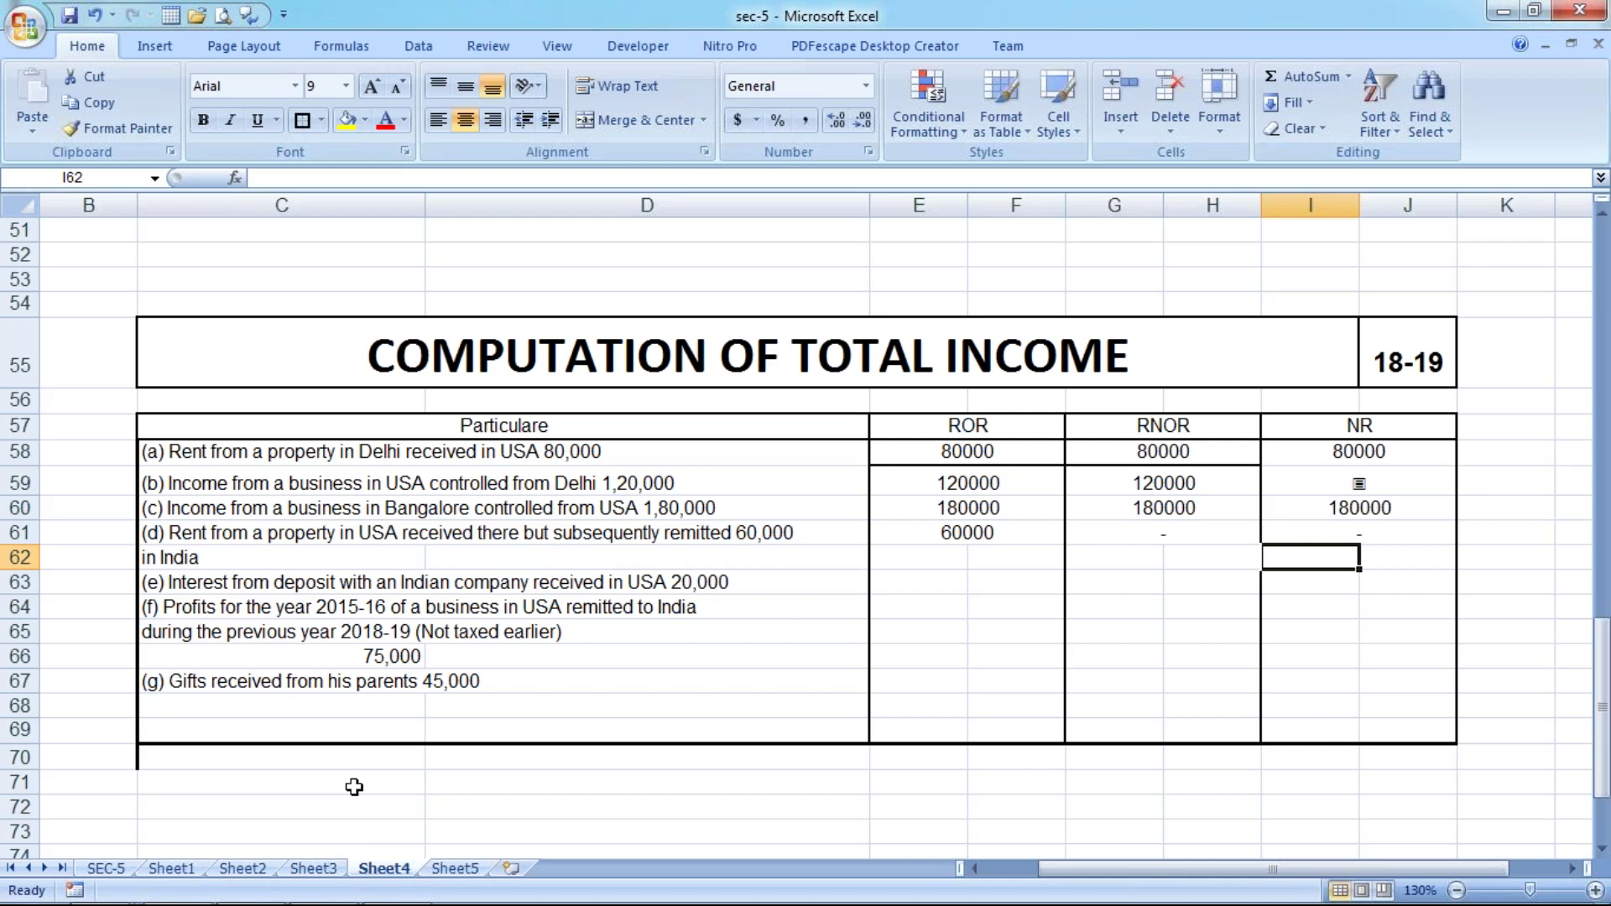
Enter 20000 as the deposit interest under ROR and fill it across RNOR and NR.
left_click_drag(952, 582, 1023, 582)
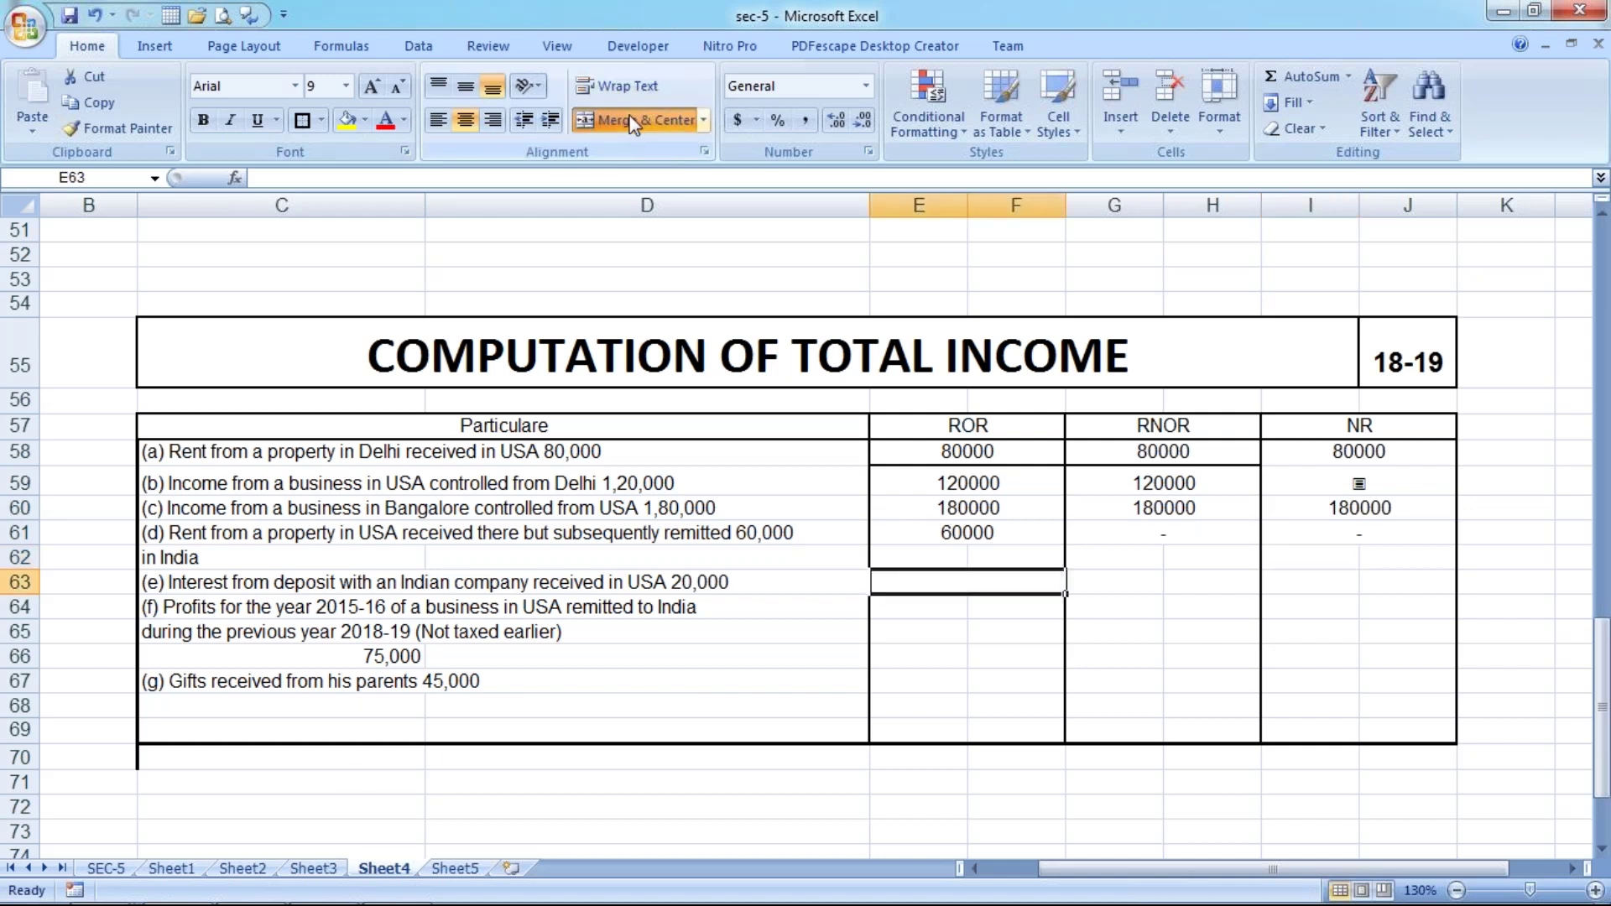
type("20")
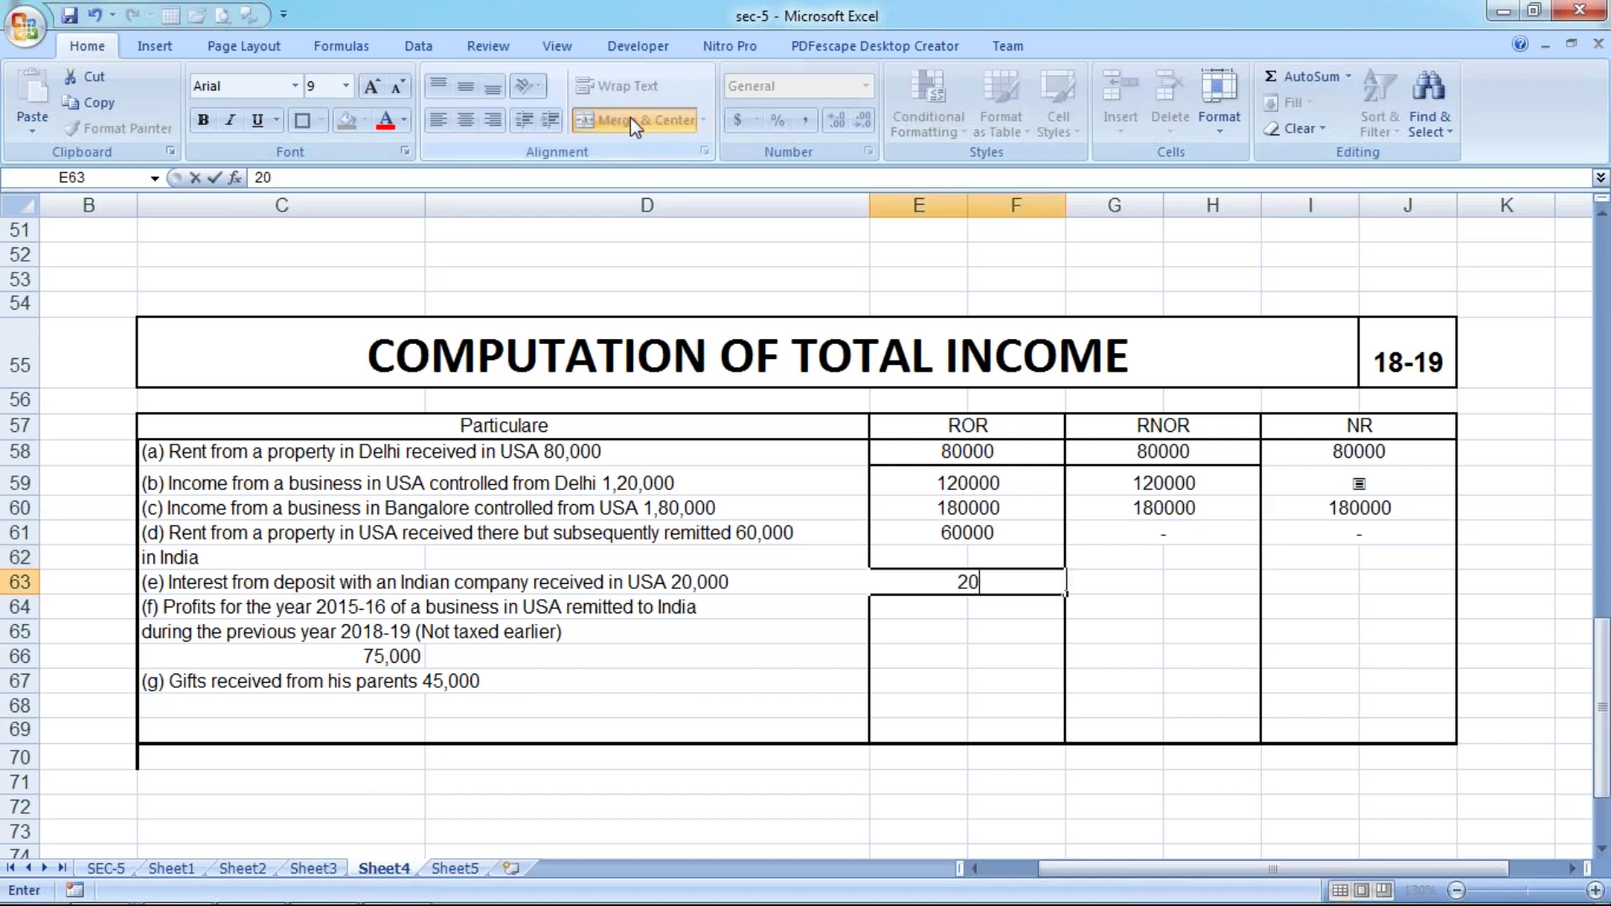
type("000")
key("shift+Right")
key("shift+Right")
key("shift+Right")
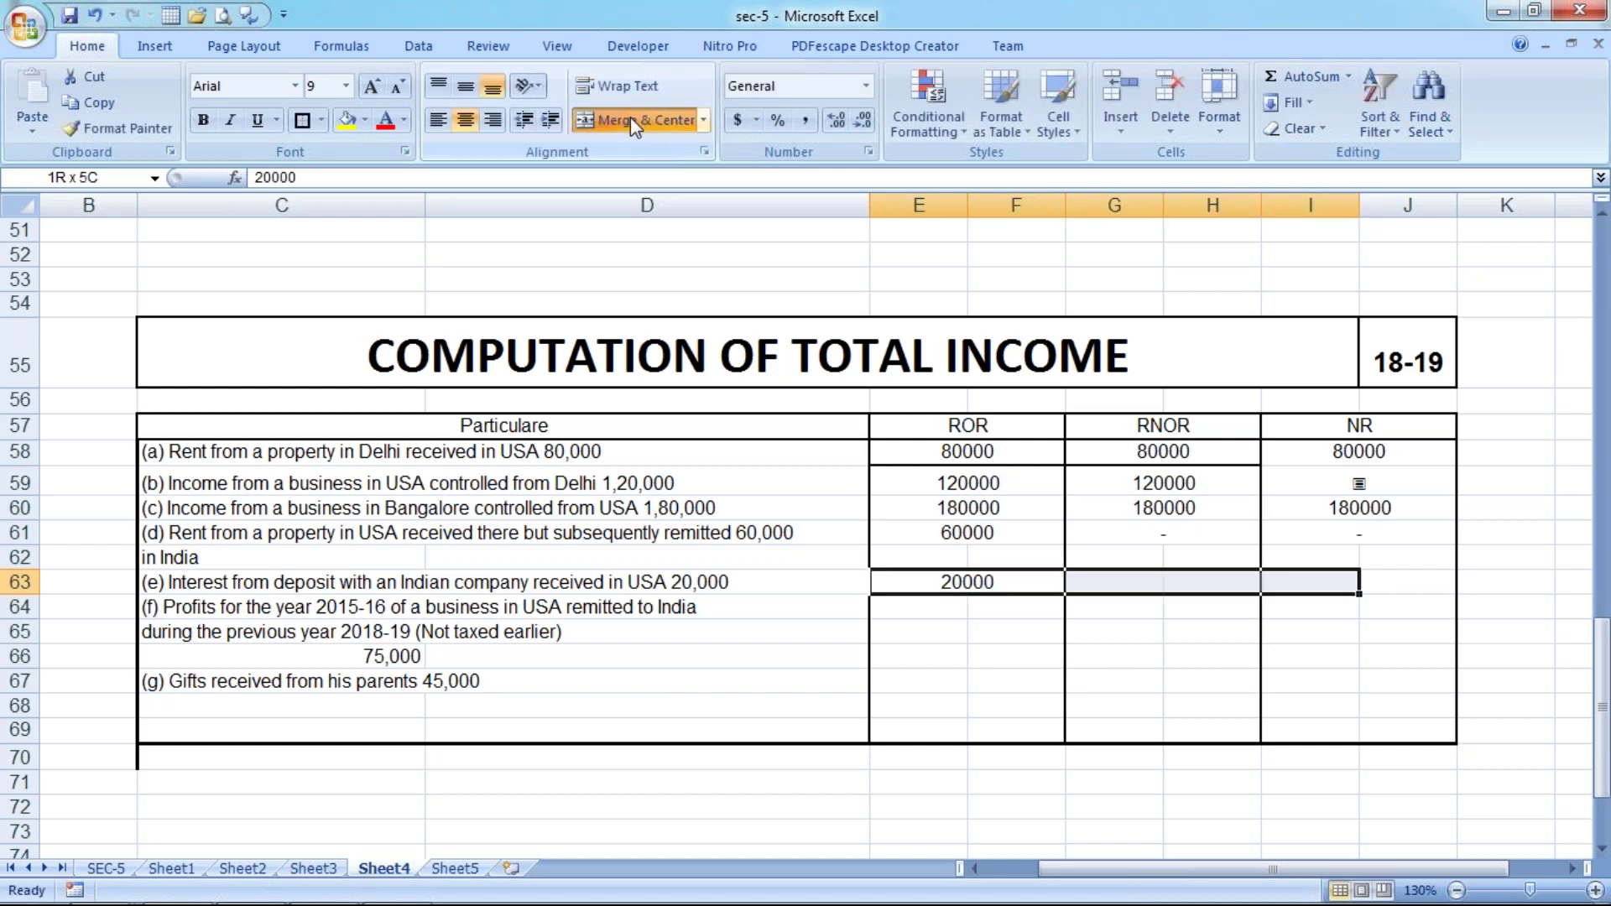
key("shift+Right")
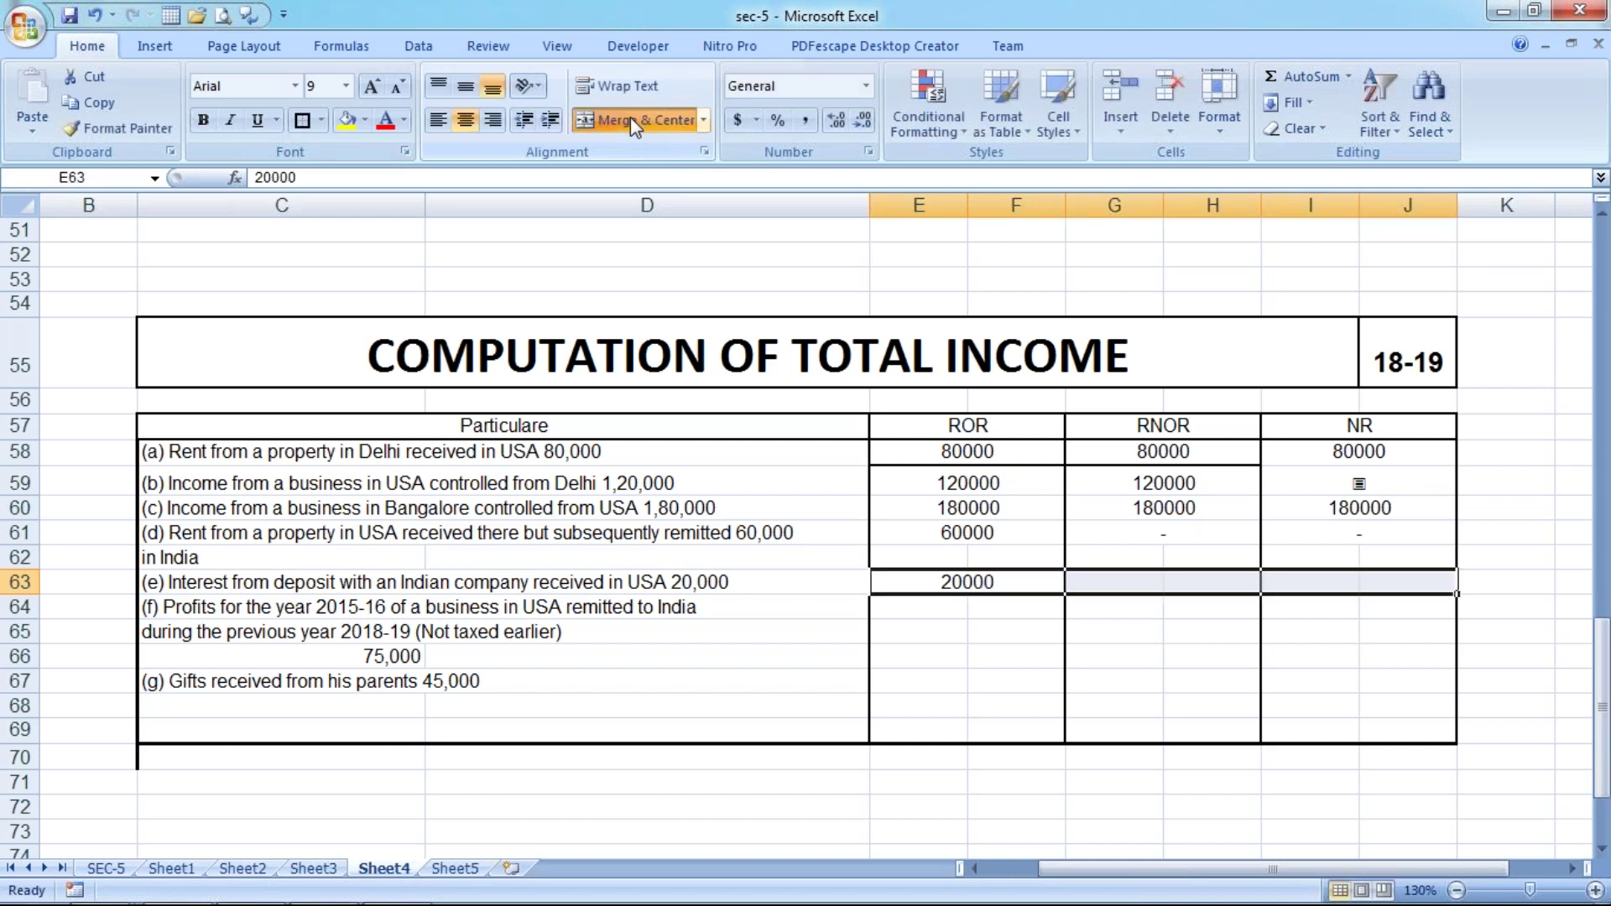
key("ctrl+r")
key("Down")
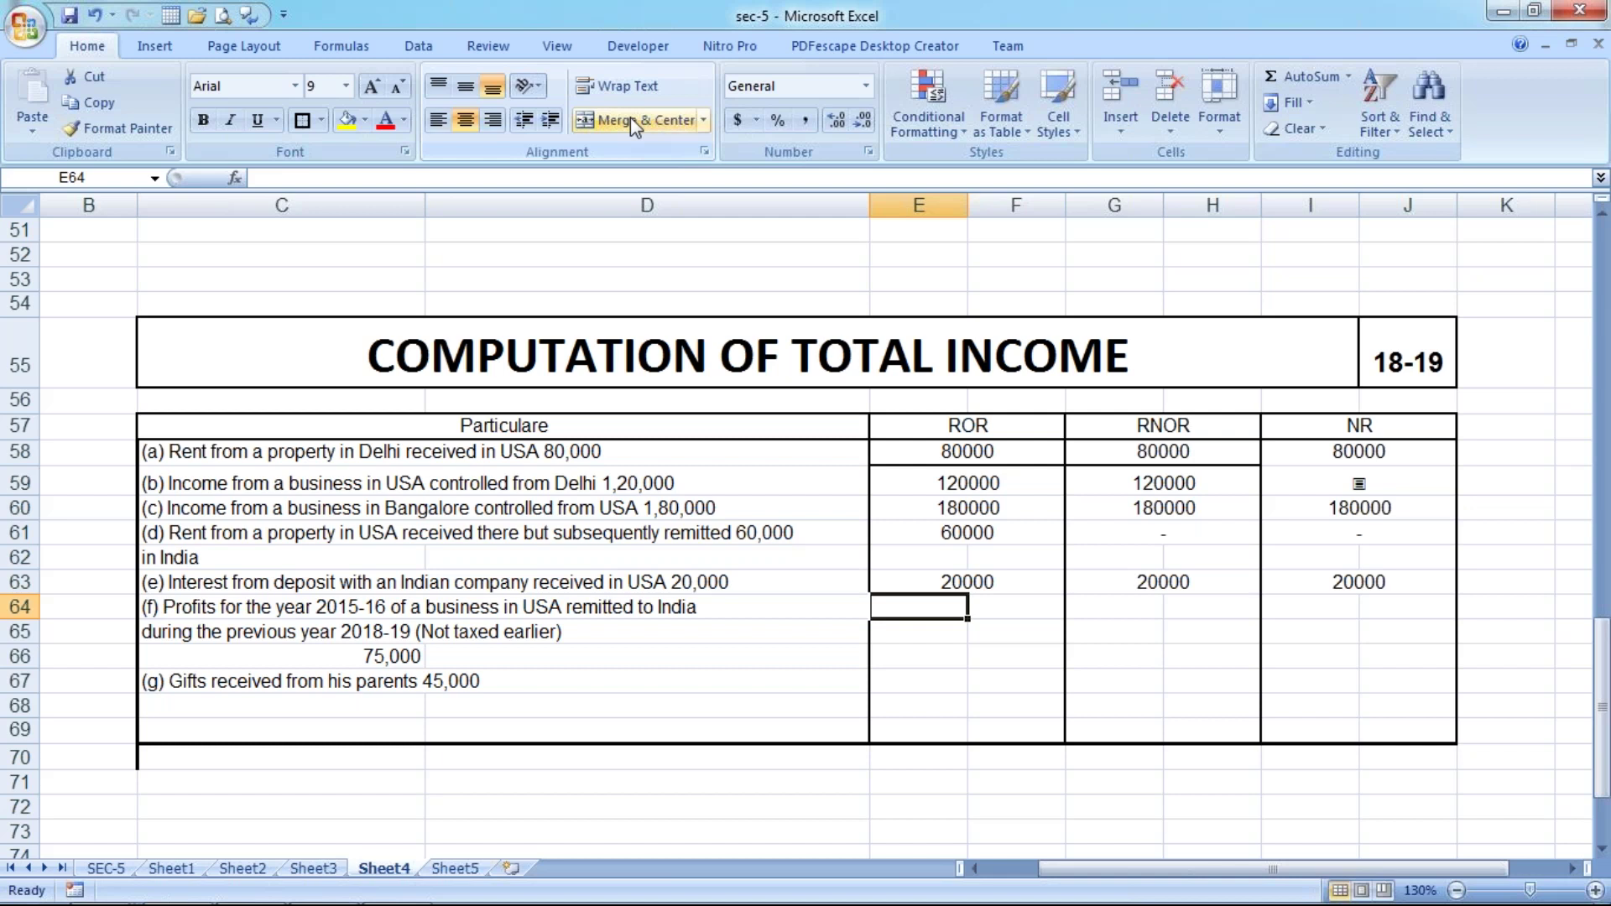
Merge the ROR cells of row 64 and enter 75000 as item (f)'s ROR profit.
key("shift+Right")
left_click(631, 120)
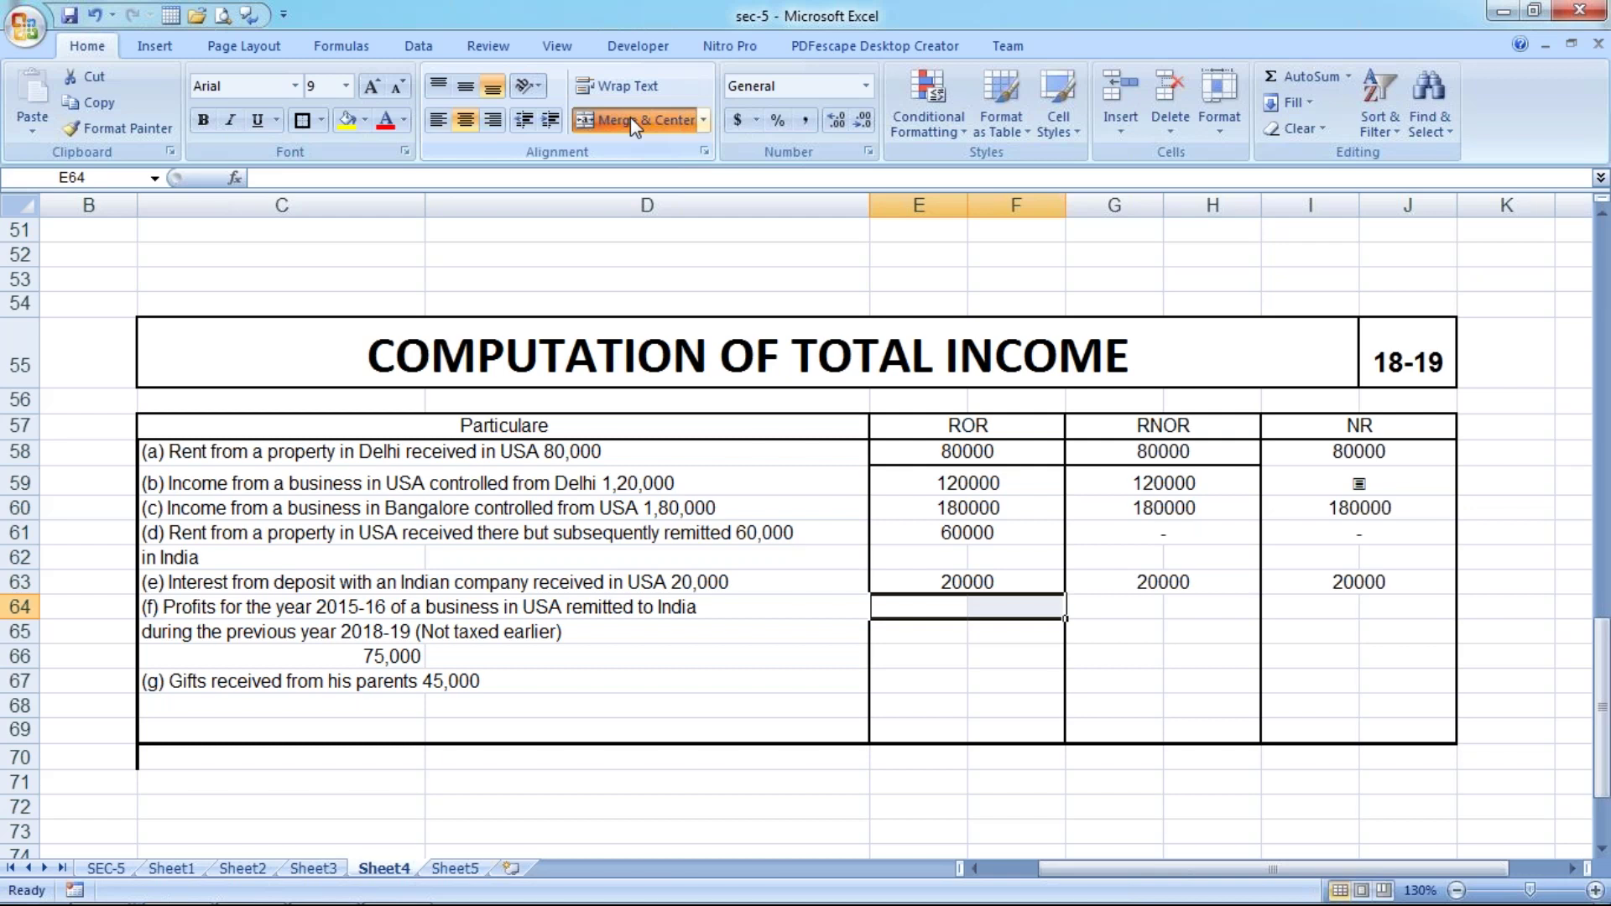
type("75000")
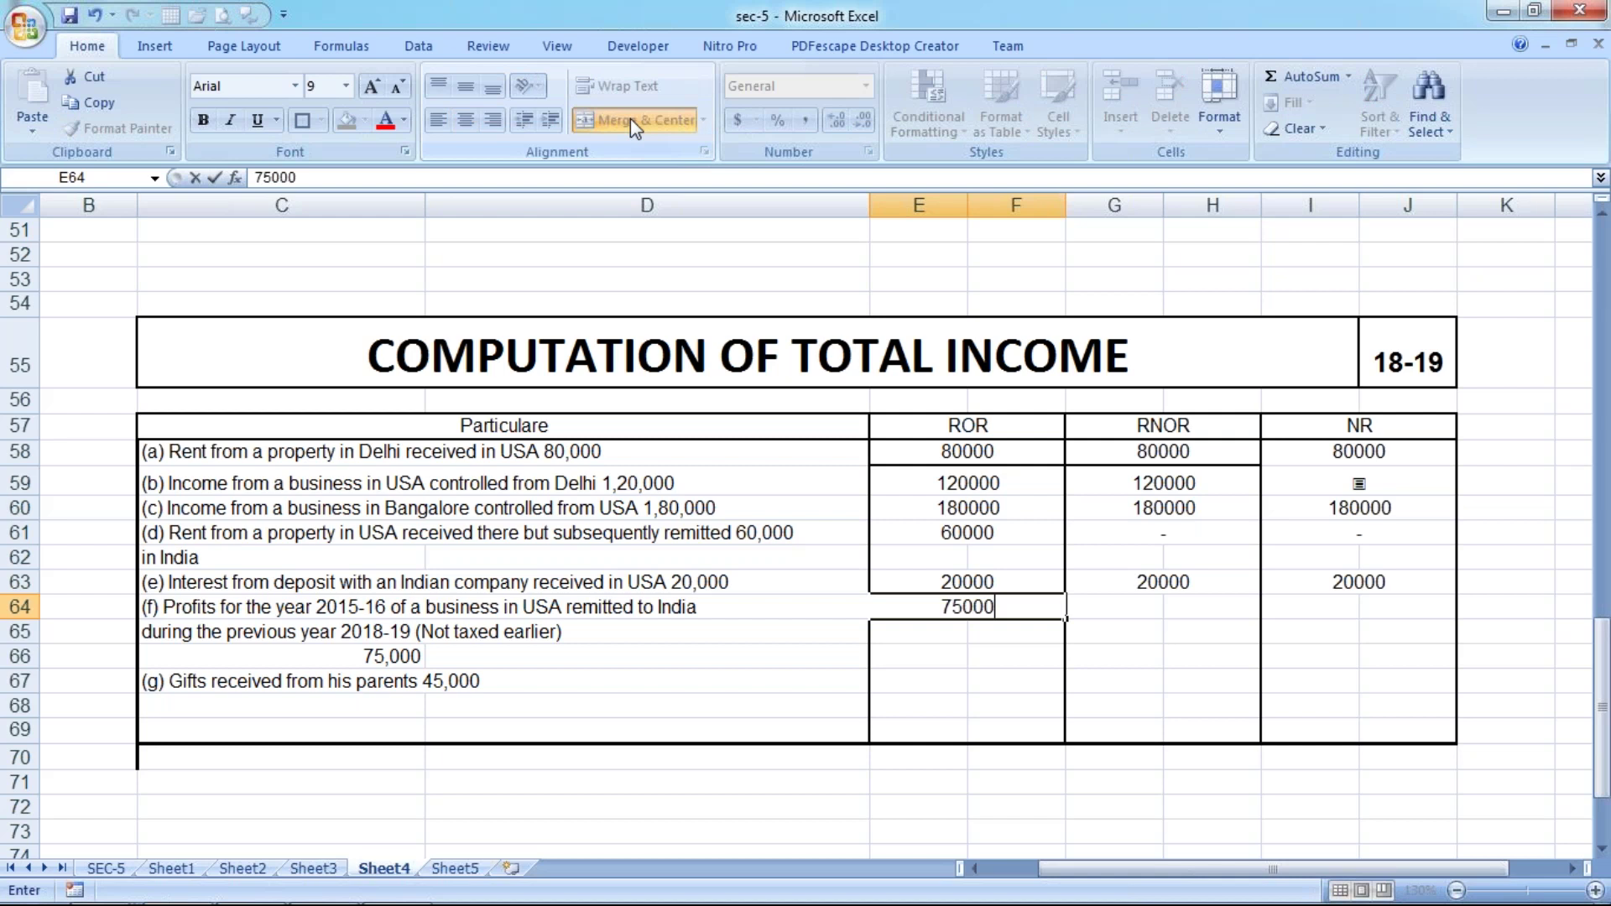
key("Return")
key("Right")
key("Right")
key("Right")
key("shift+Right")
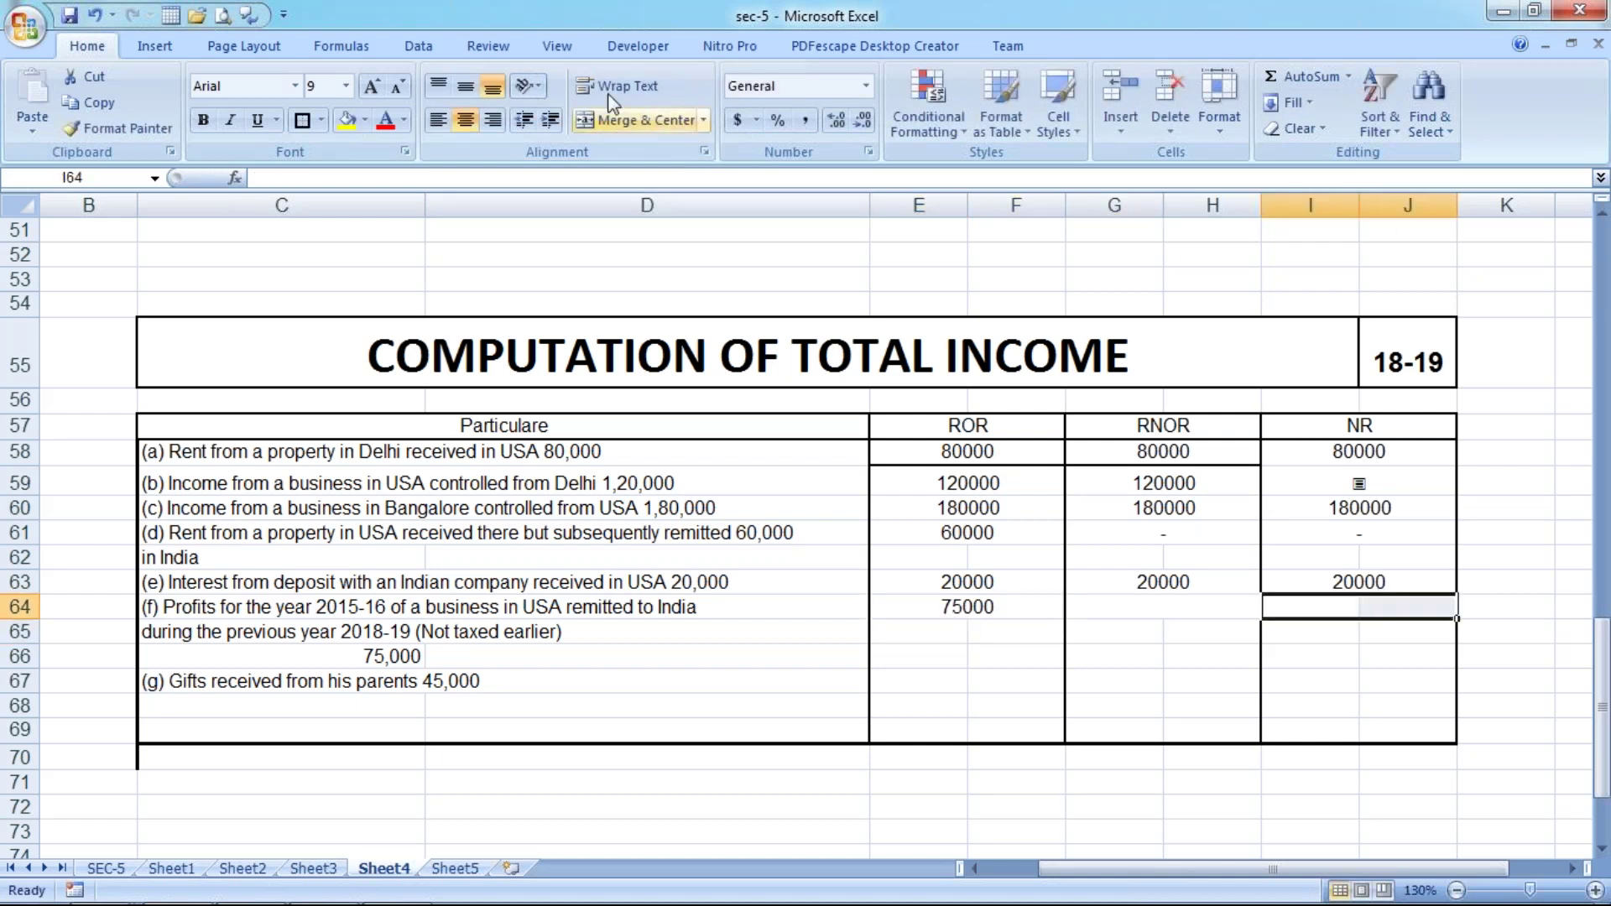
Merge the NR cells of item (f), then merge the gifts row's ROR cells and enter a dash.
left_click(637, 119)
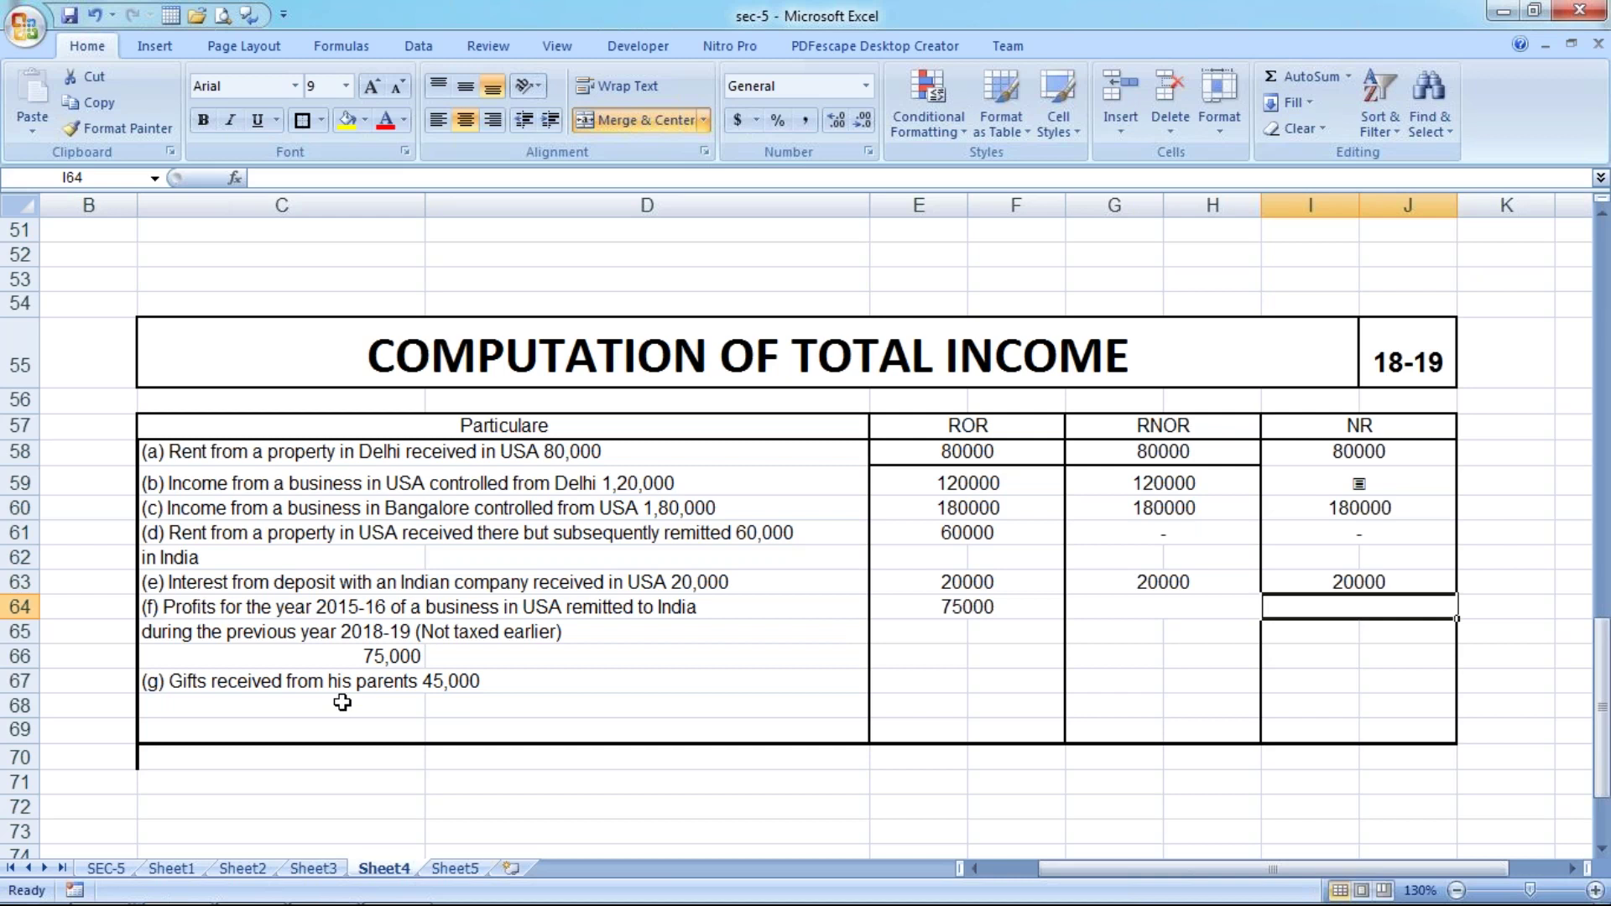
mouse_move(923, 679)
left_mouse_down()
mouse_move(1031, 700)
mouse_move(1037, 680)
left_mouse_up()
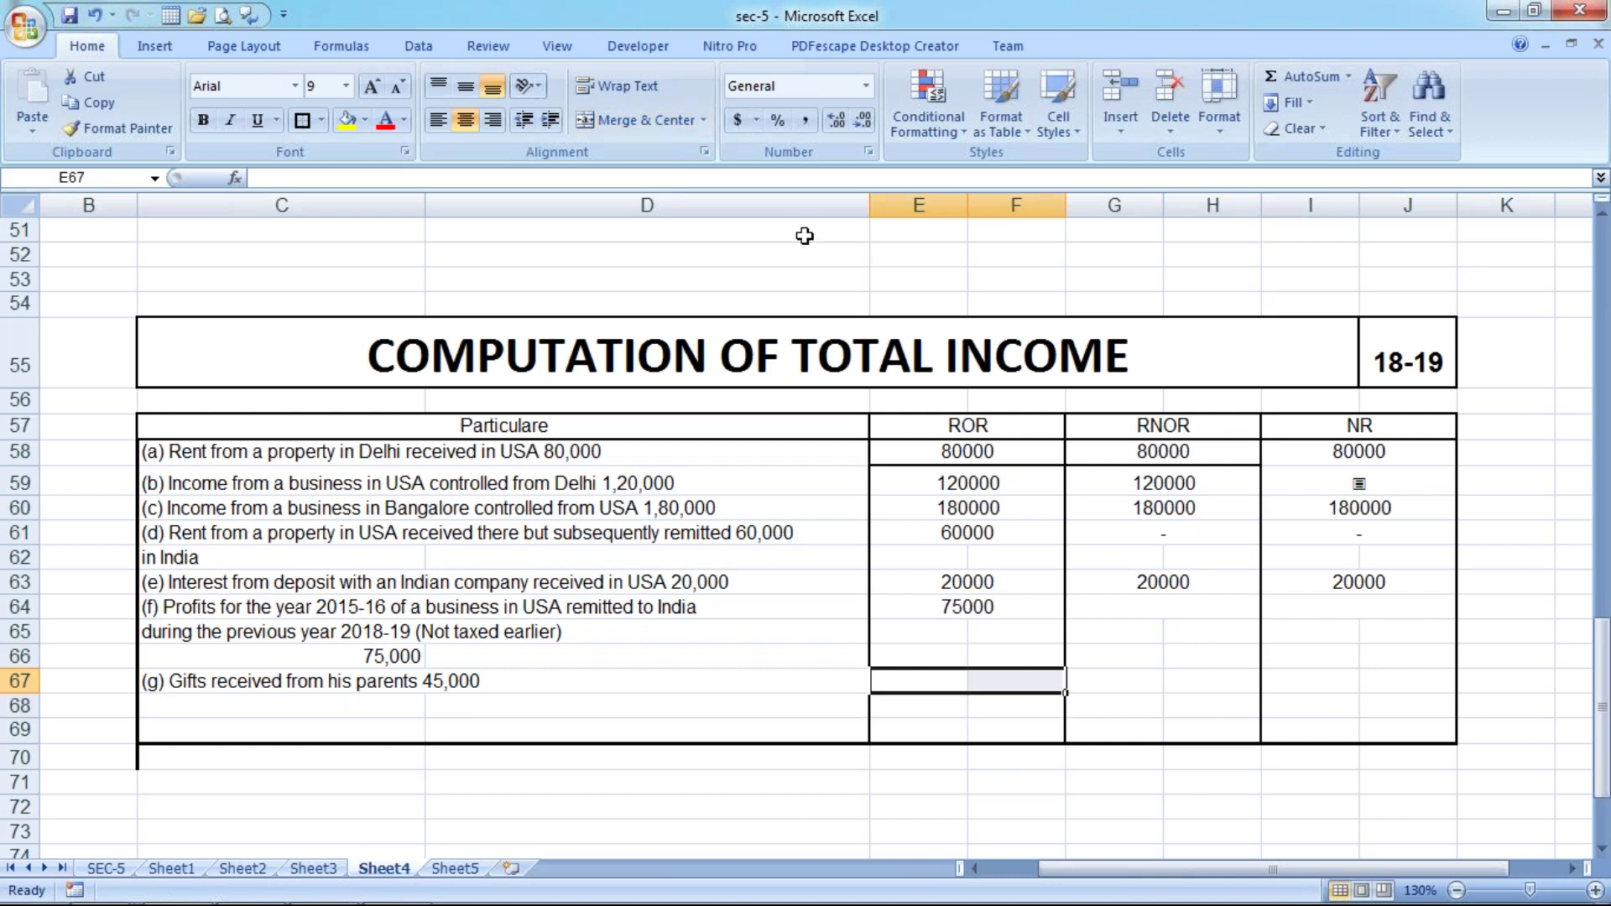
left_click(644, 126)
type("-")
key("Return")
Merge the gifts row's RNOR and NR cells and mark each with a dash.
key("Up")
key("Right")
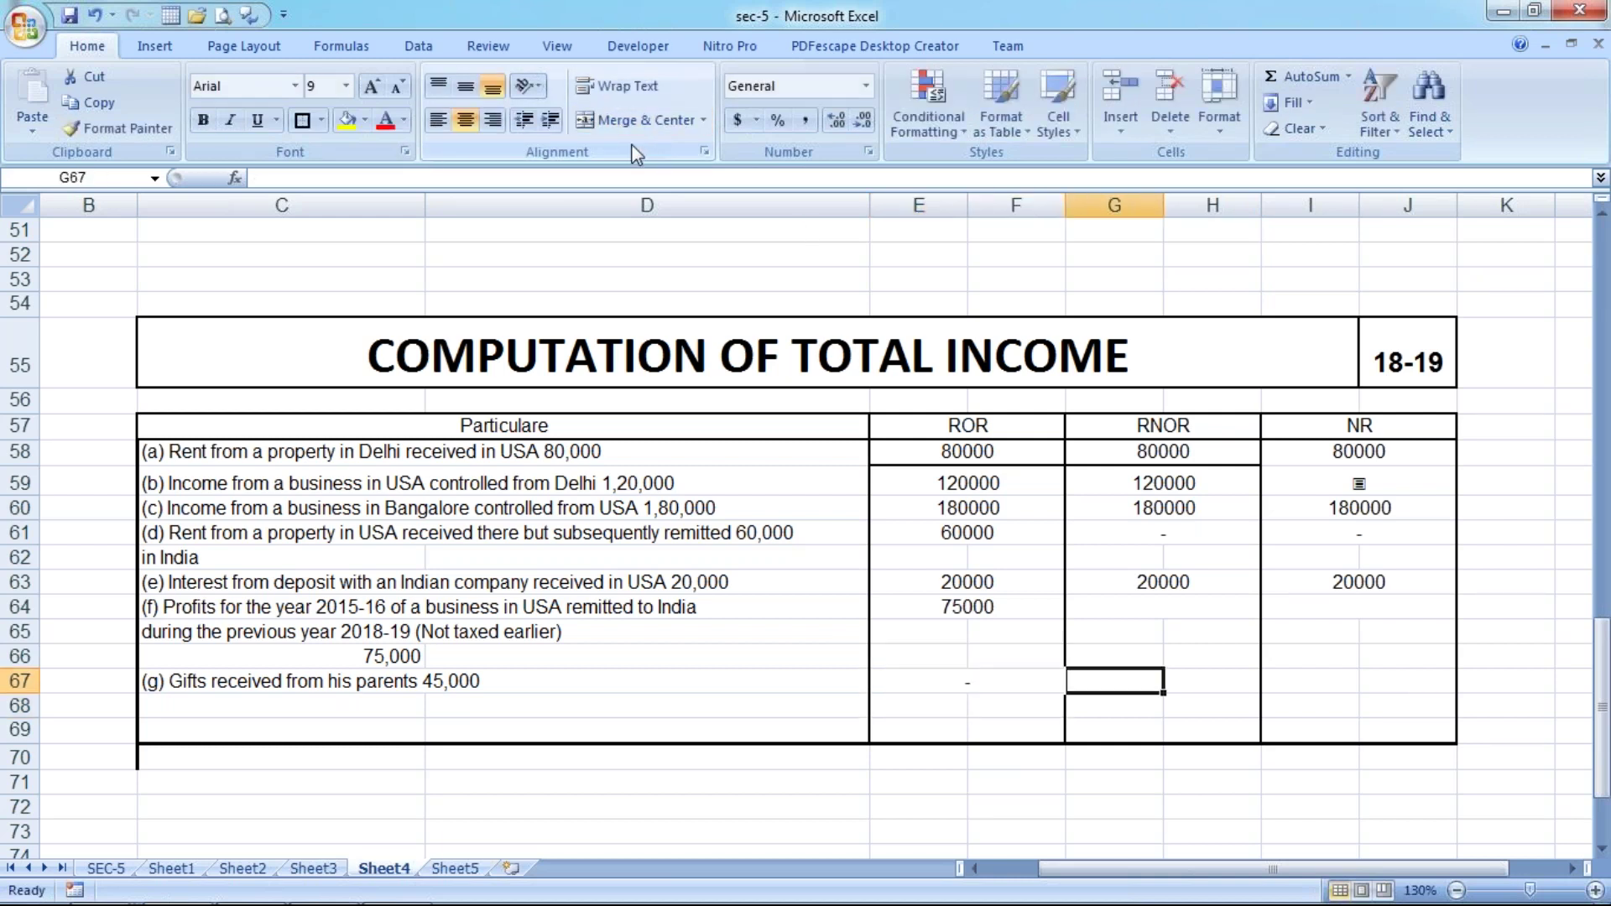
key("shift+Right")
key("shift+Right")
key("shift+Left")
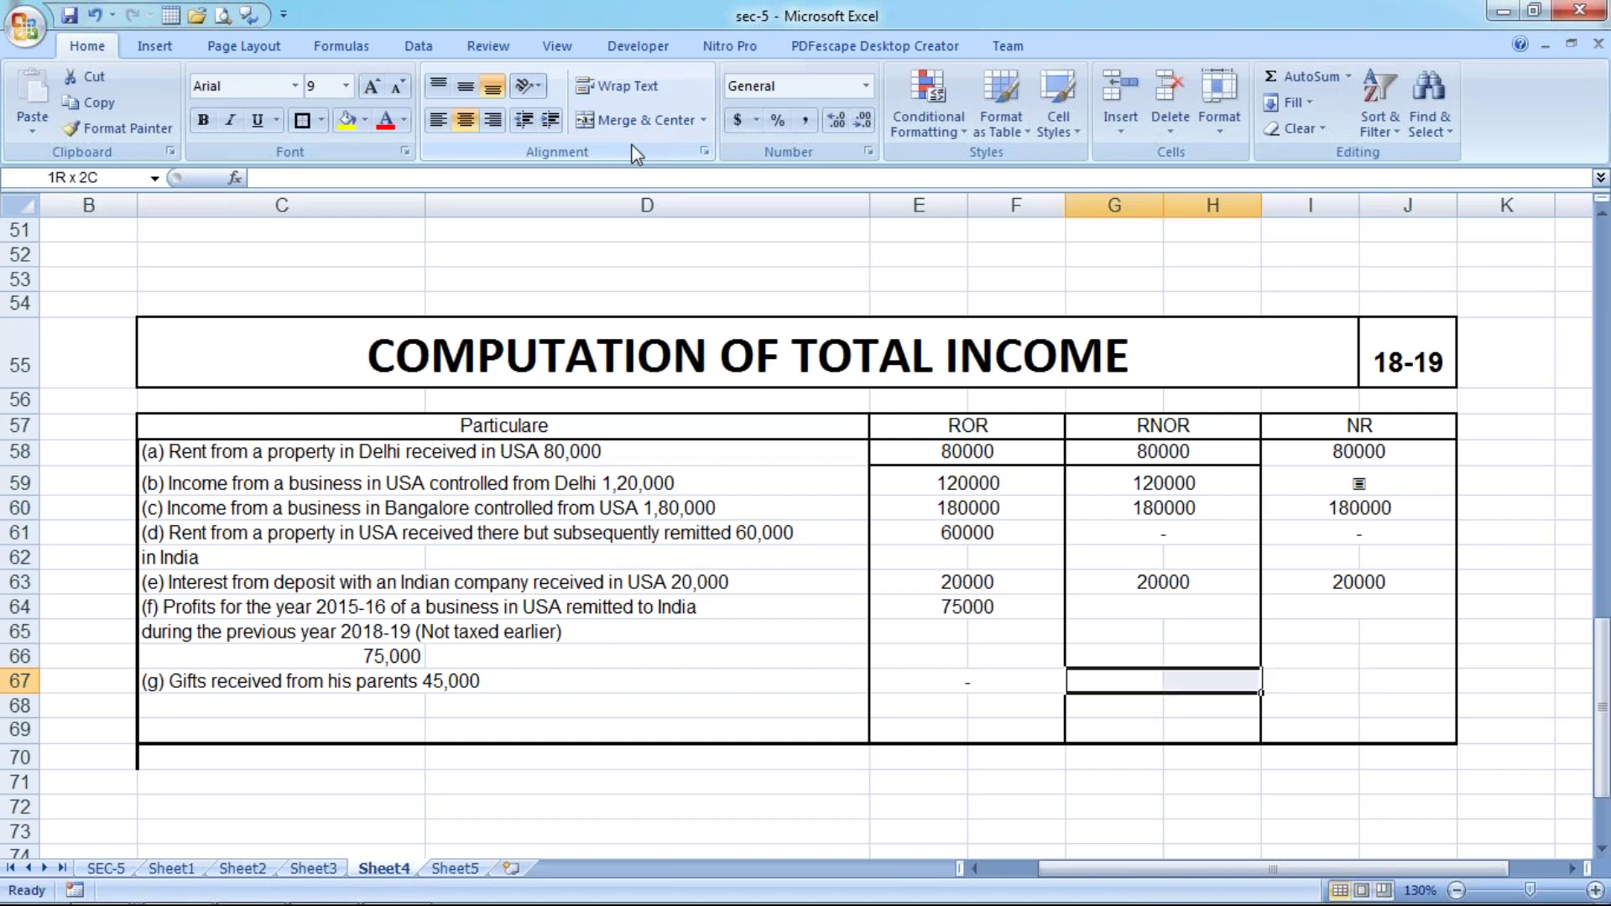
left_click(646, 124)
type("-")
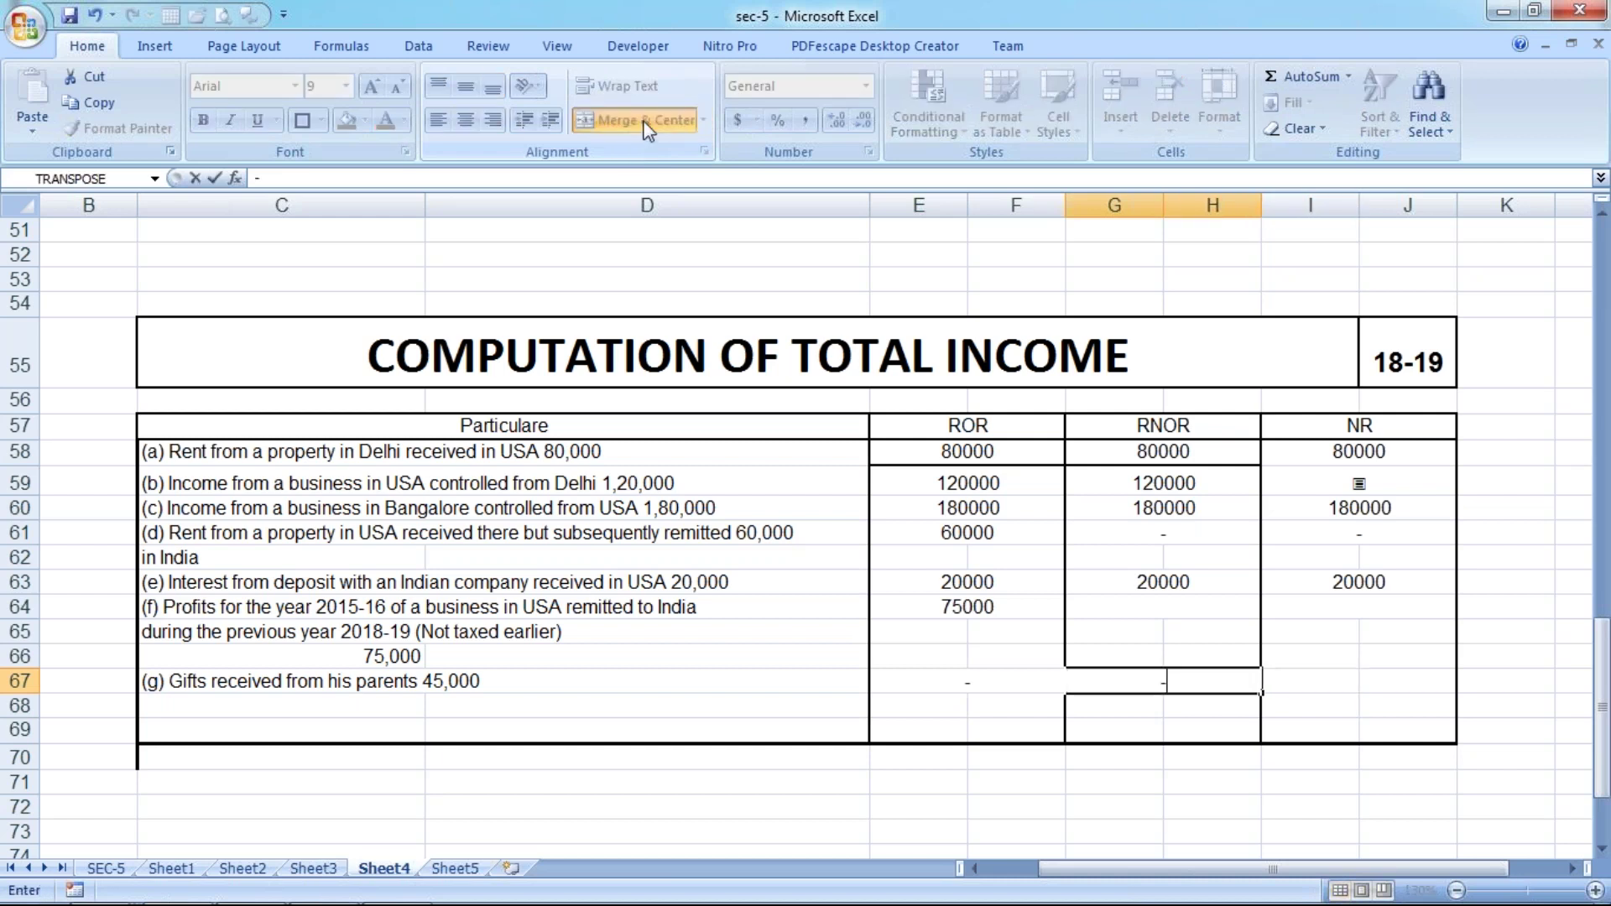
key("Right")
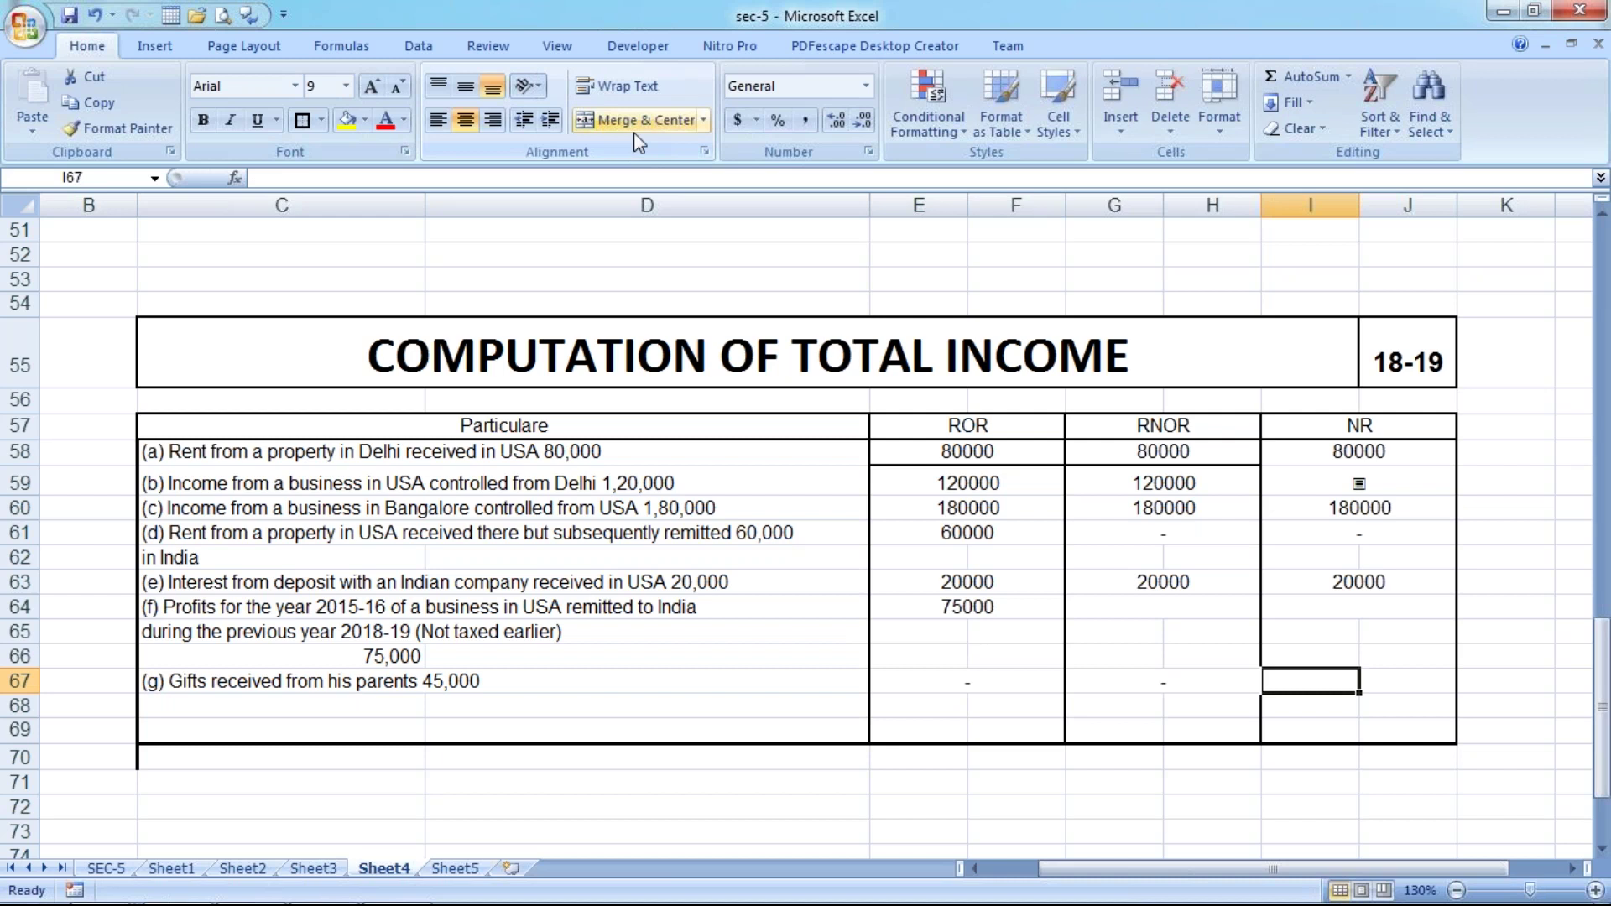
key("shift+Right")
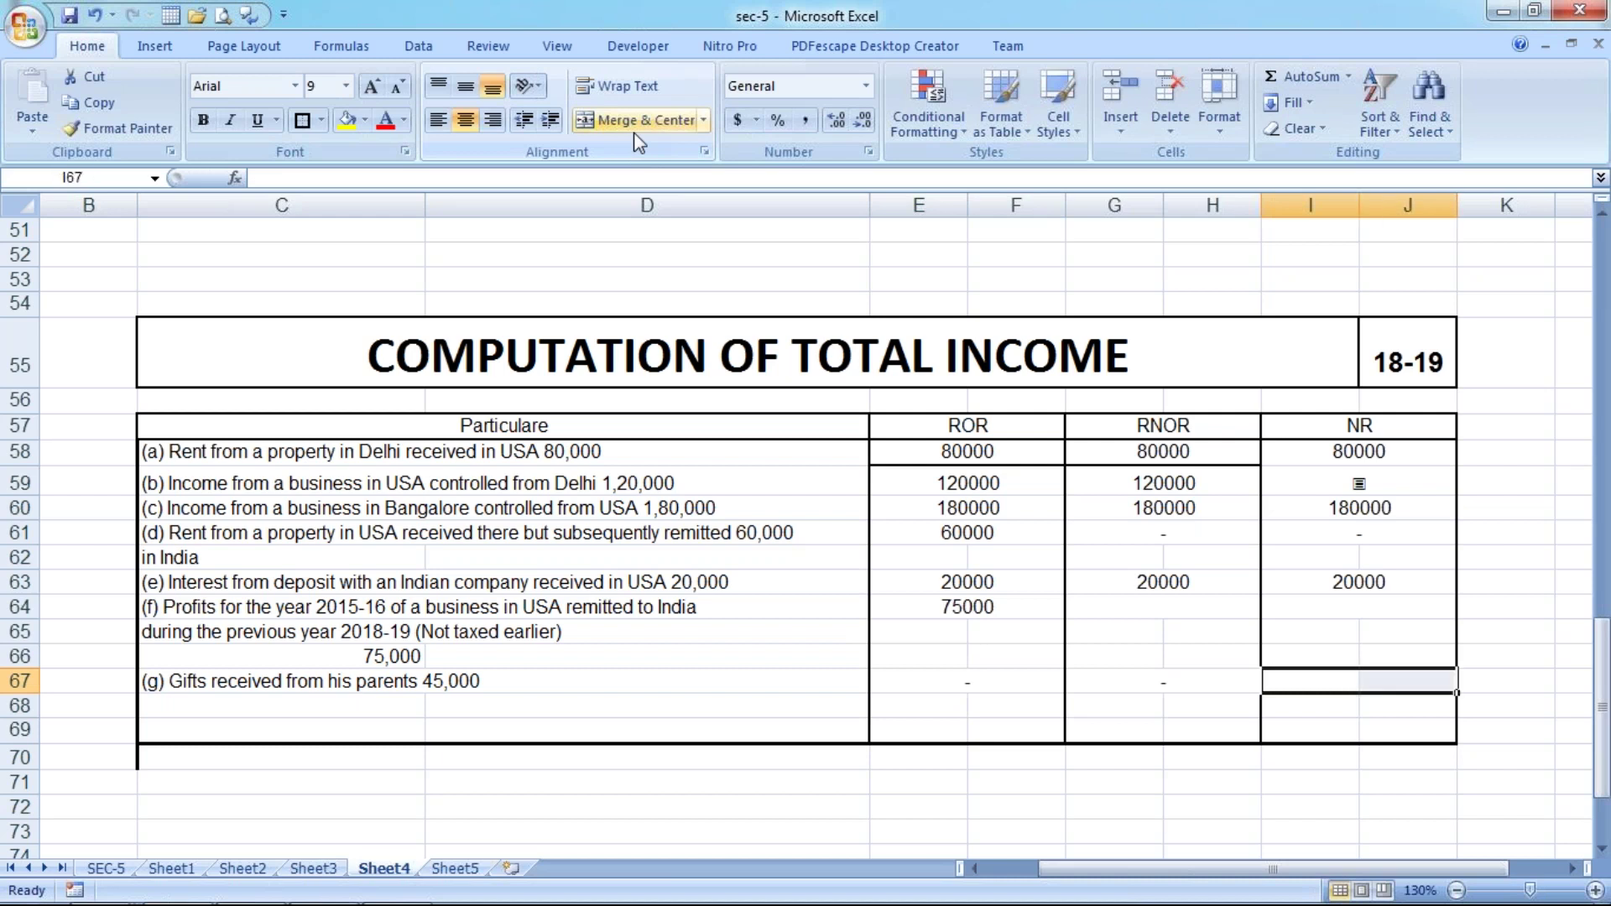
right_click(636, 134)
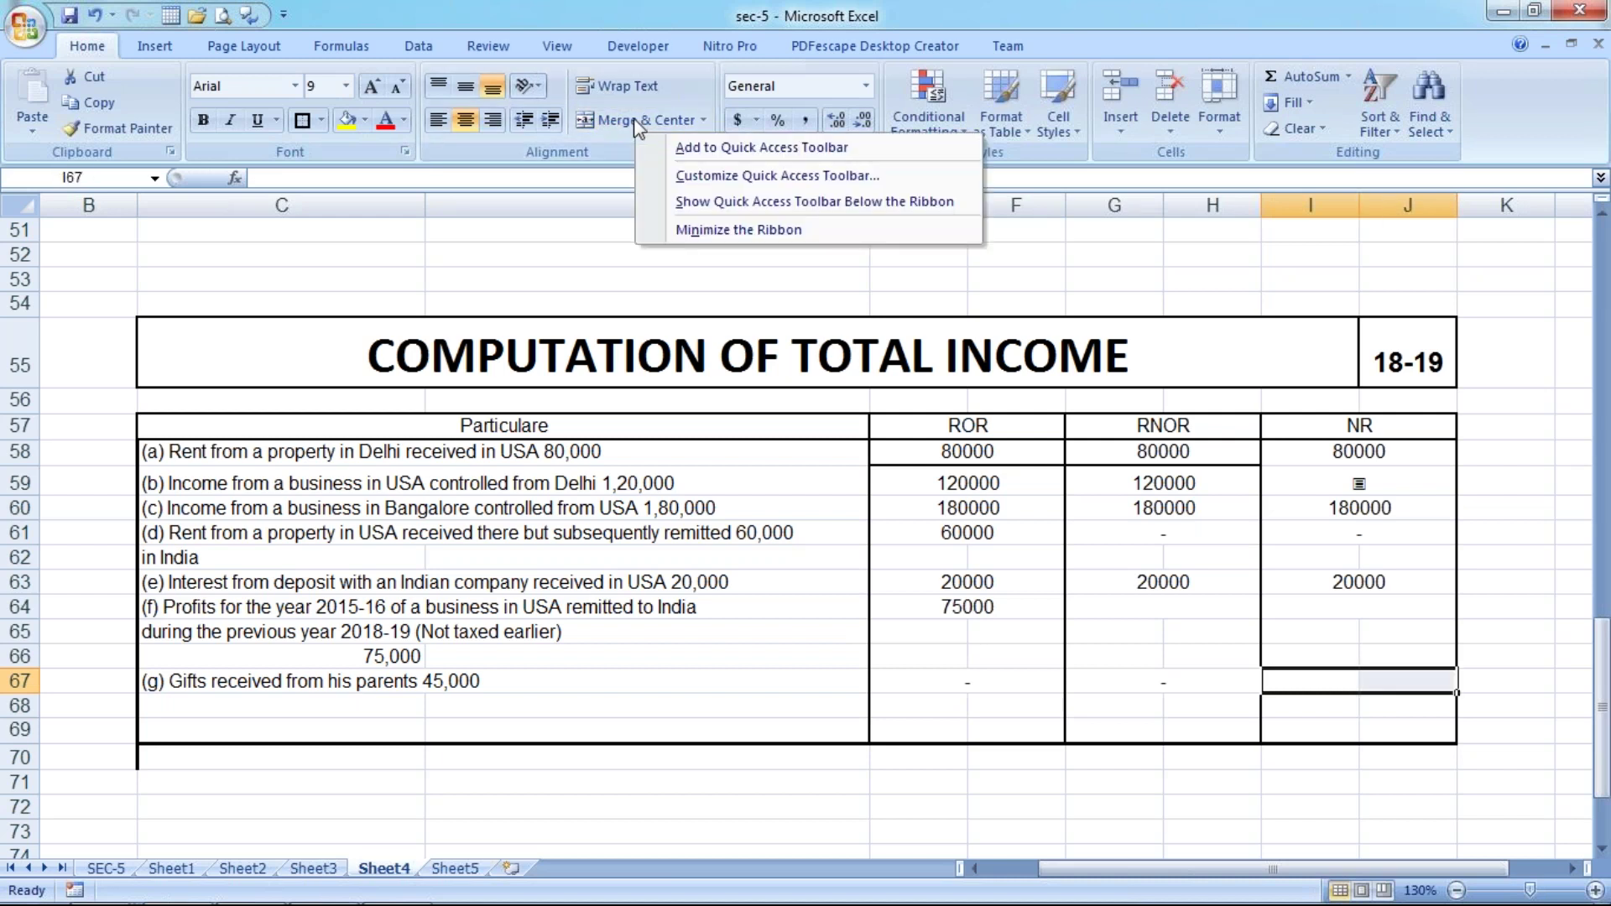
left_click(636, 126)
type("-")
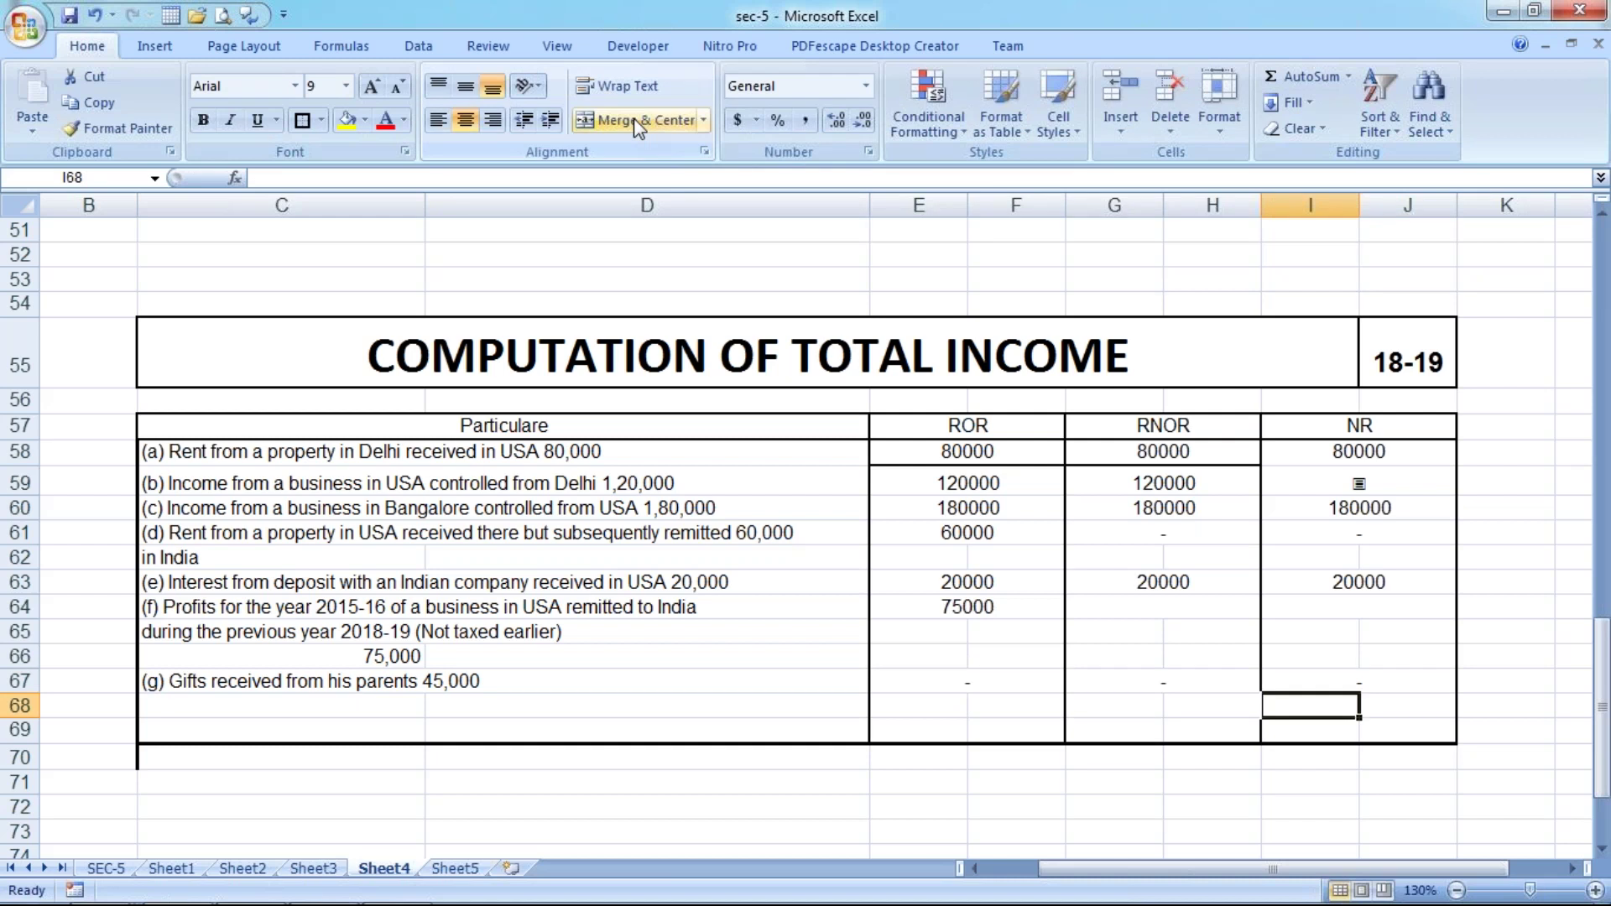
Label row 70 'TOTAL INCOME' in column D.
mouse_move(230, 676)
left_mouse_down()
mouse_move(603, 703)
mouse_move(611, 683)
left_mouse_up()
left_click(791, 763)
type("TOTAL INCOME")
key("Return")
key("Up")
Merge E70:F70 and enter =SUM(E58:F64) as the ROR total, giving 535000.
left_click(918, 758)
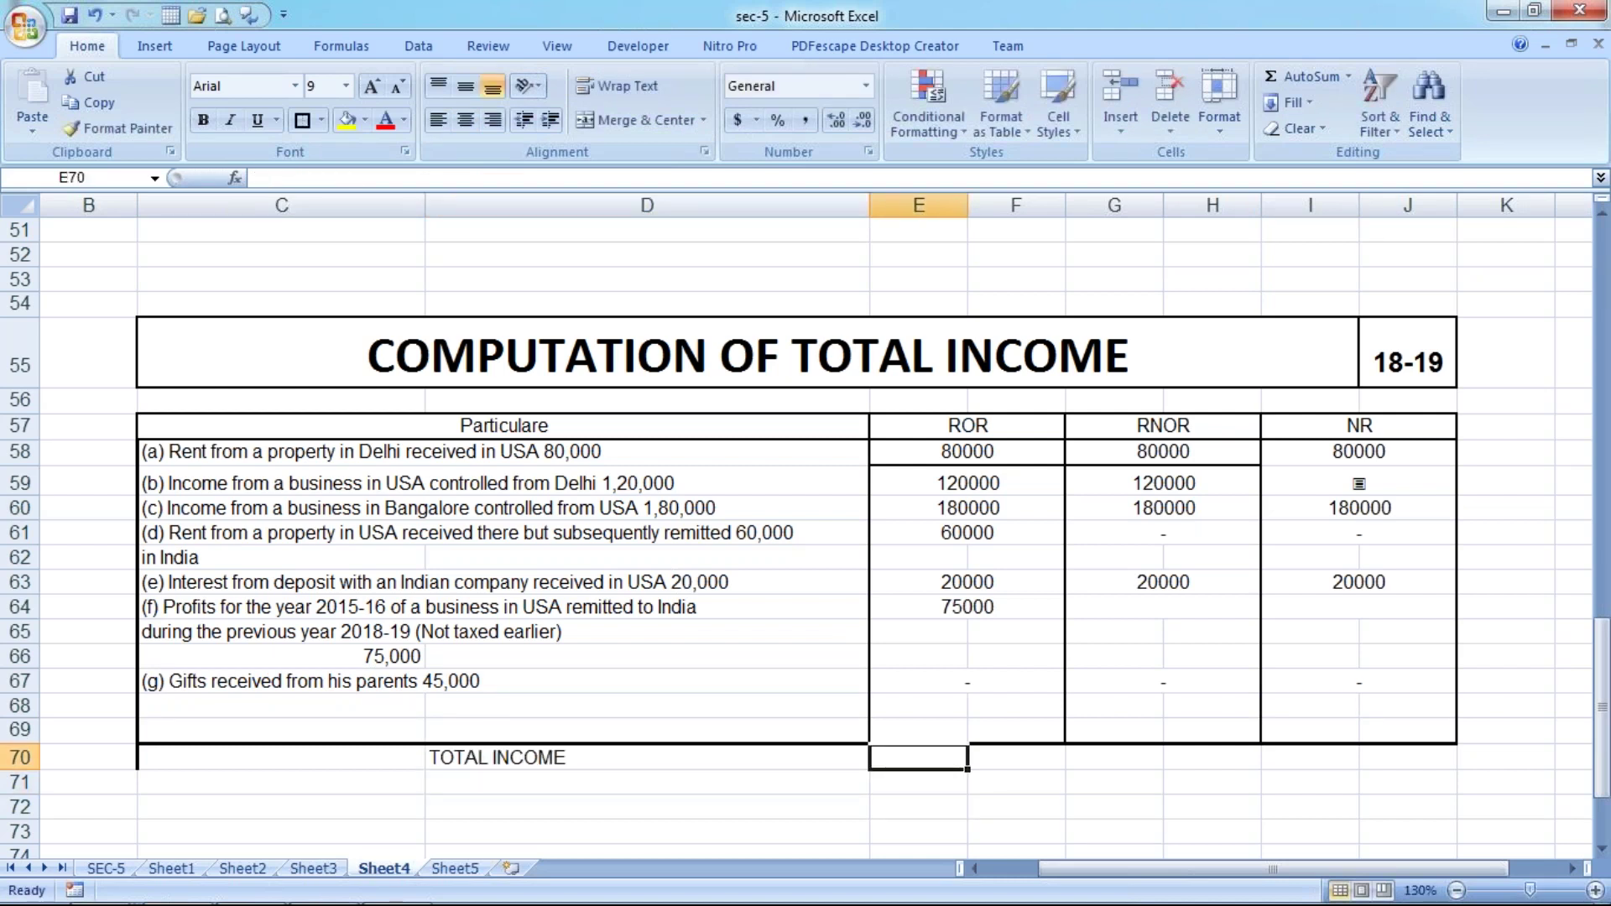
left_click_drag(918, 757, 1015, 758)
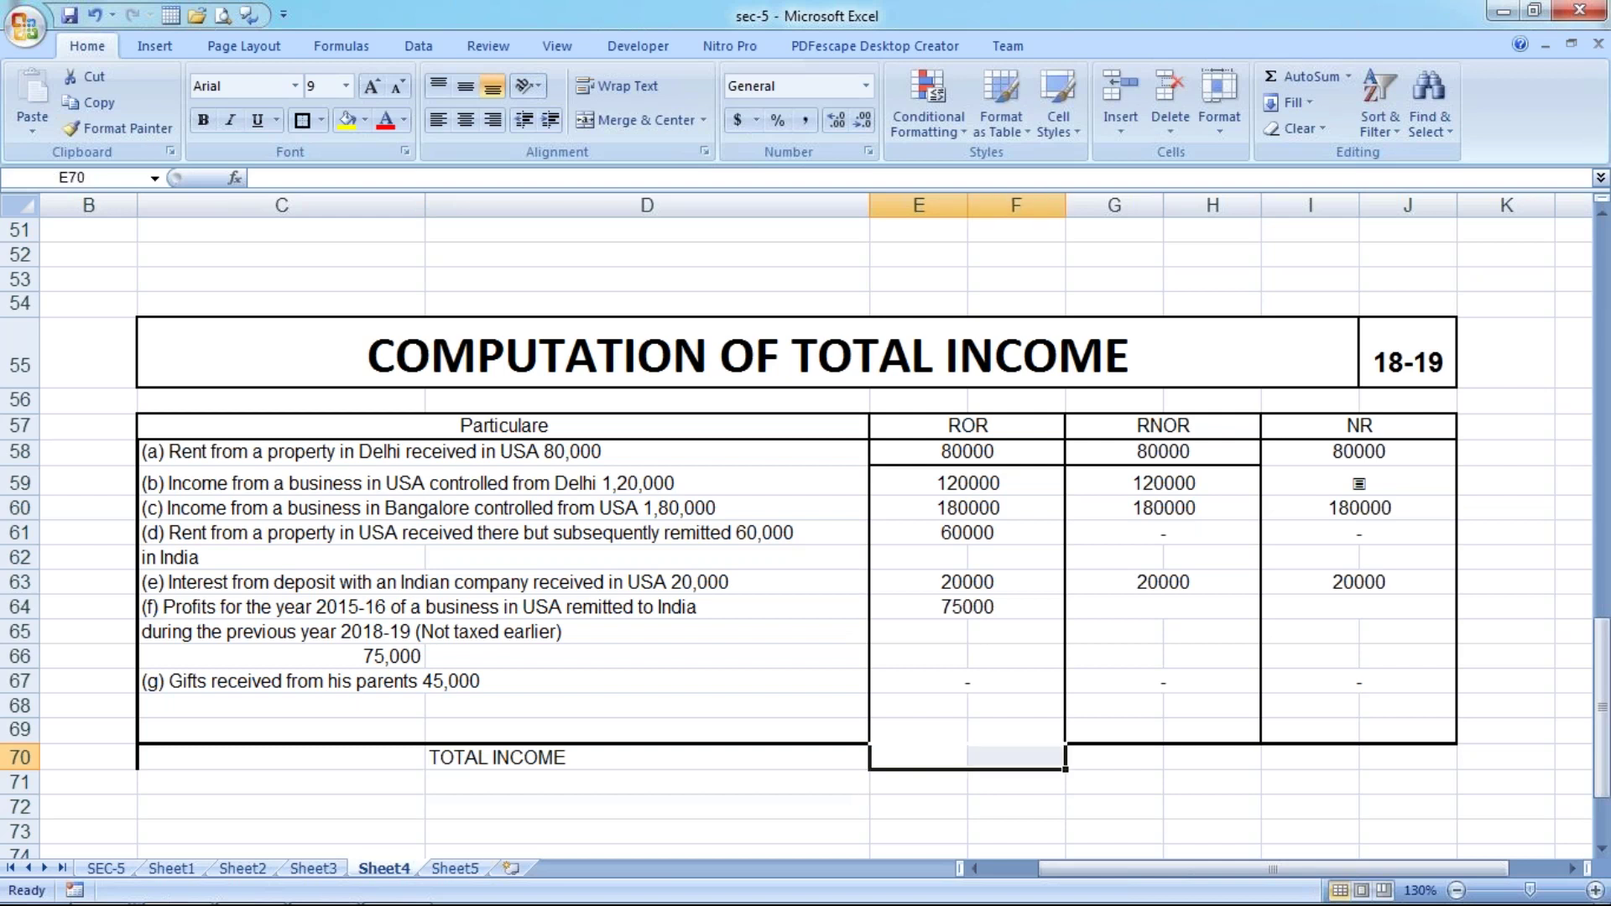
left_click(658, 123)
type("SUM")
key("BackSpace")
key("BackSpace")
key("BackSpace")
type("=SUM(")
key("Up")
key("Up")
key("Up")
key("Up")
key("Up")
key("Up")
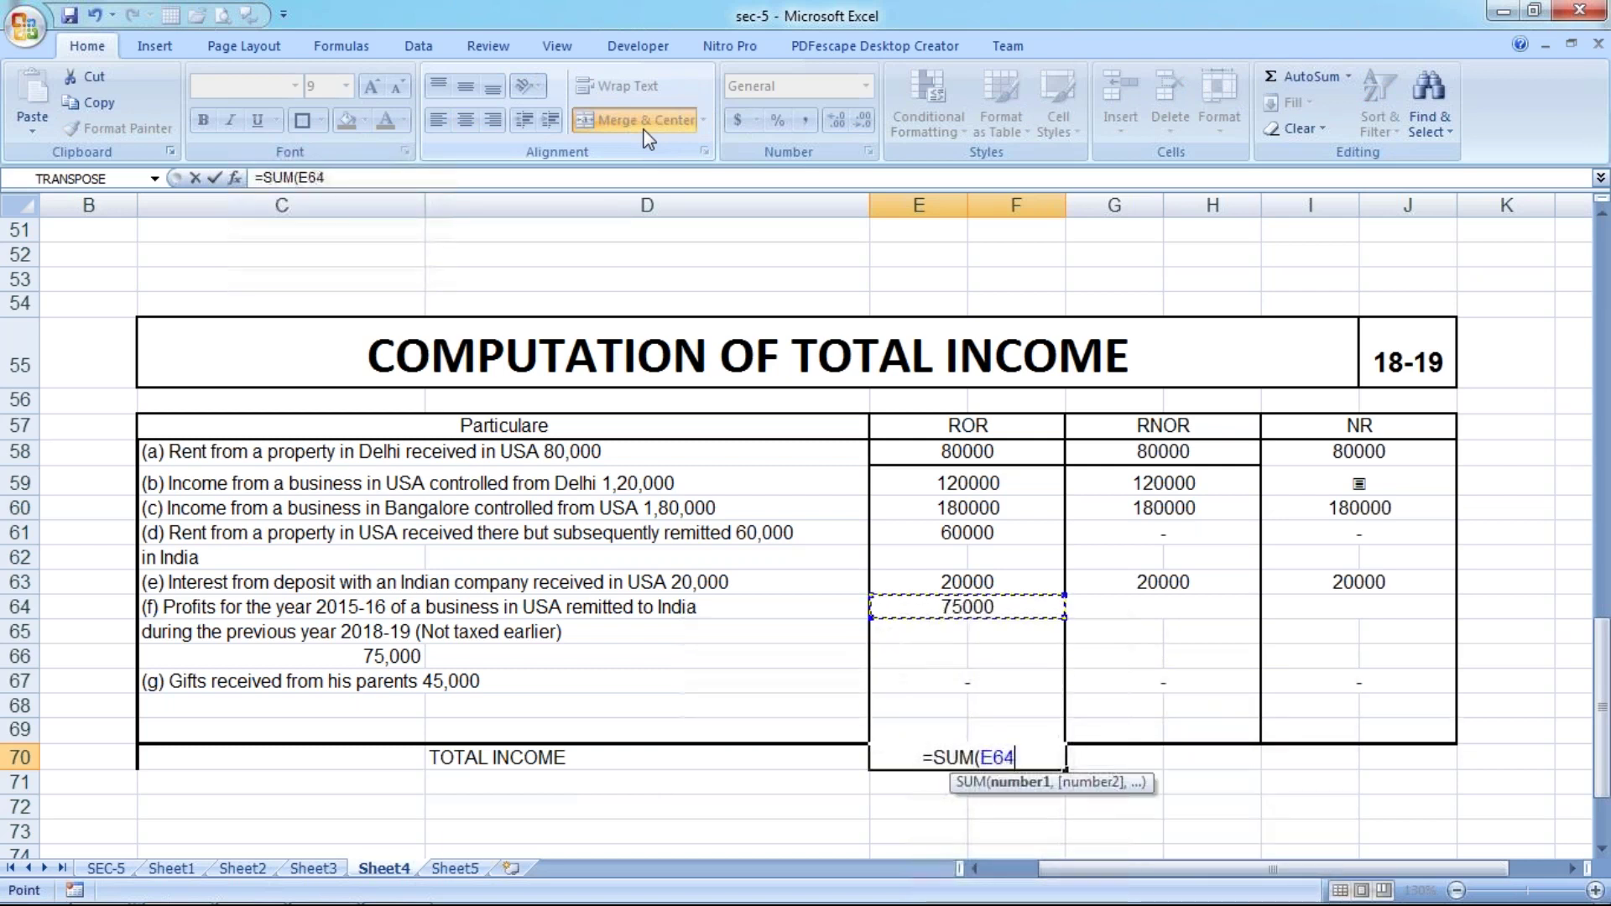
key("shift+Right")
key("shift+Up")
key("shift+Up")
key("shift+Up")
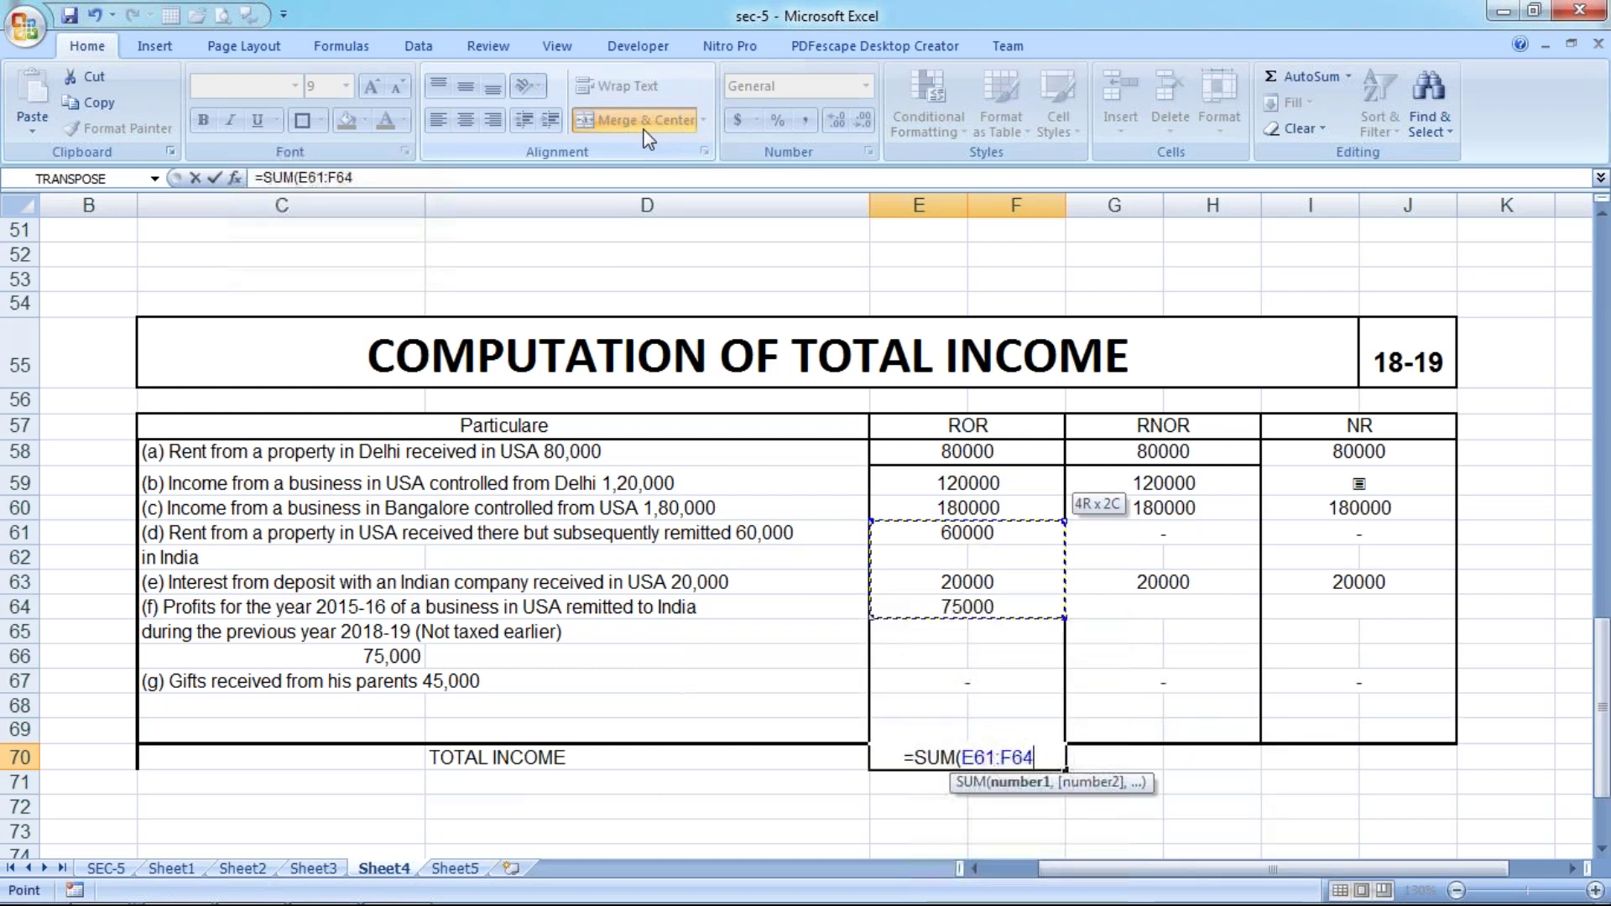
key("shift+Up")
key("shift+Up")
key("shift+Up")
key("ctrl+Return")
Fill the total formula across to RNOR and NR, giving 400000 and 280000.
key("shift+Right")
key("shift+Right")
key("shift+Right")
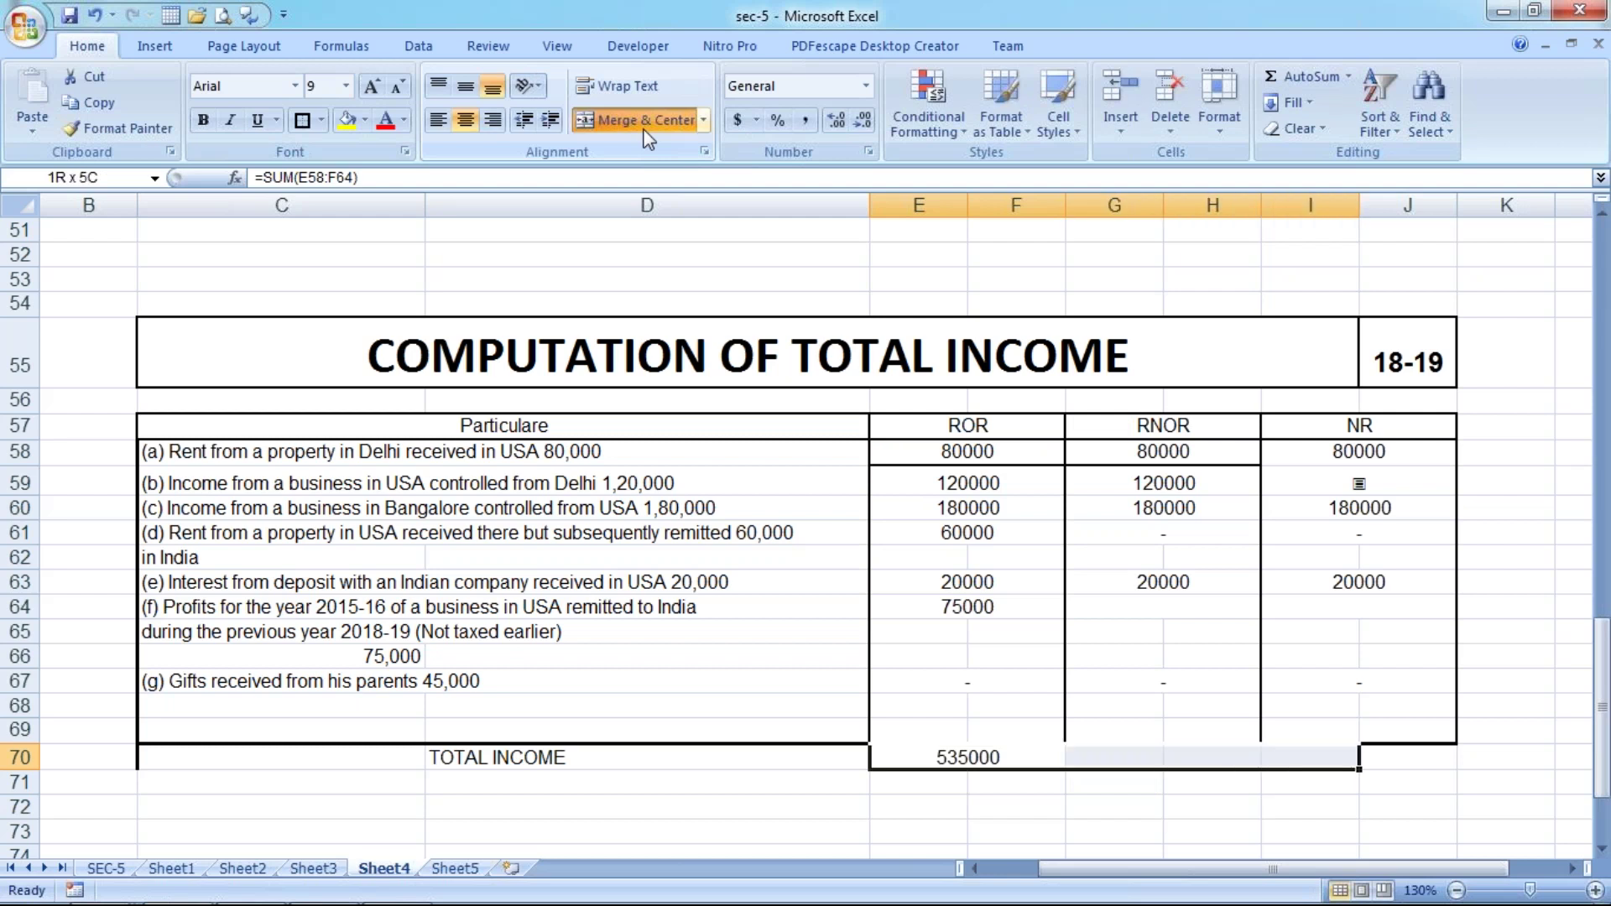
key("shift+Right")
key("ctrl+r")
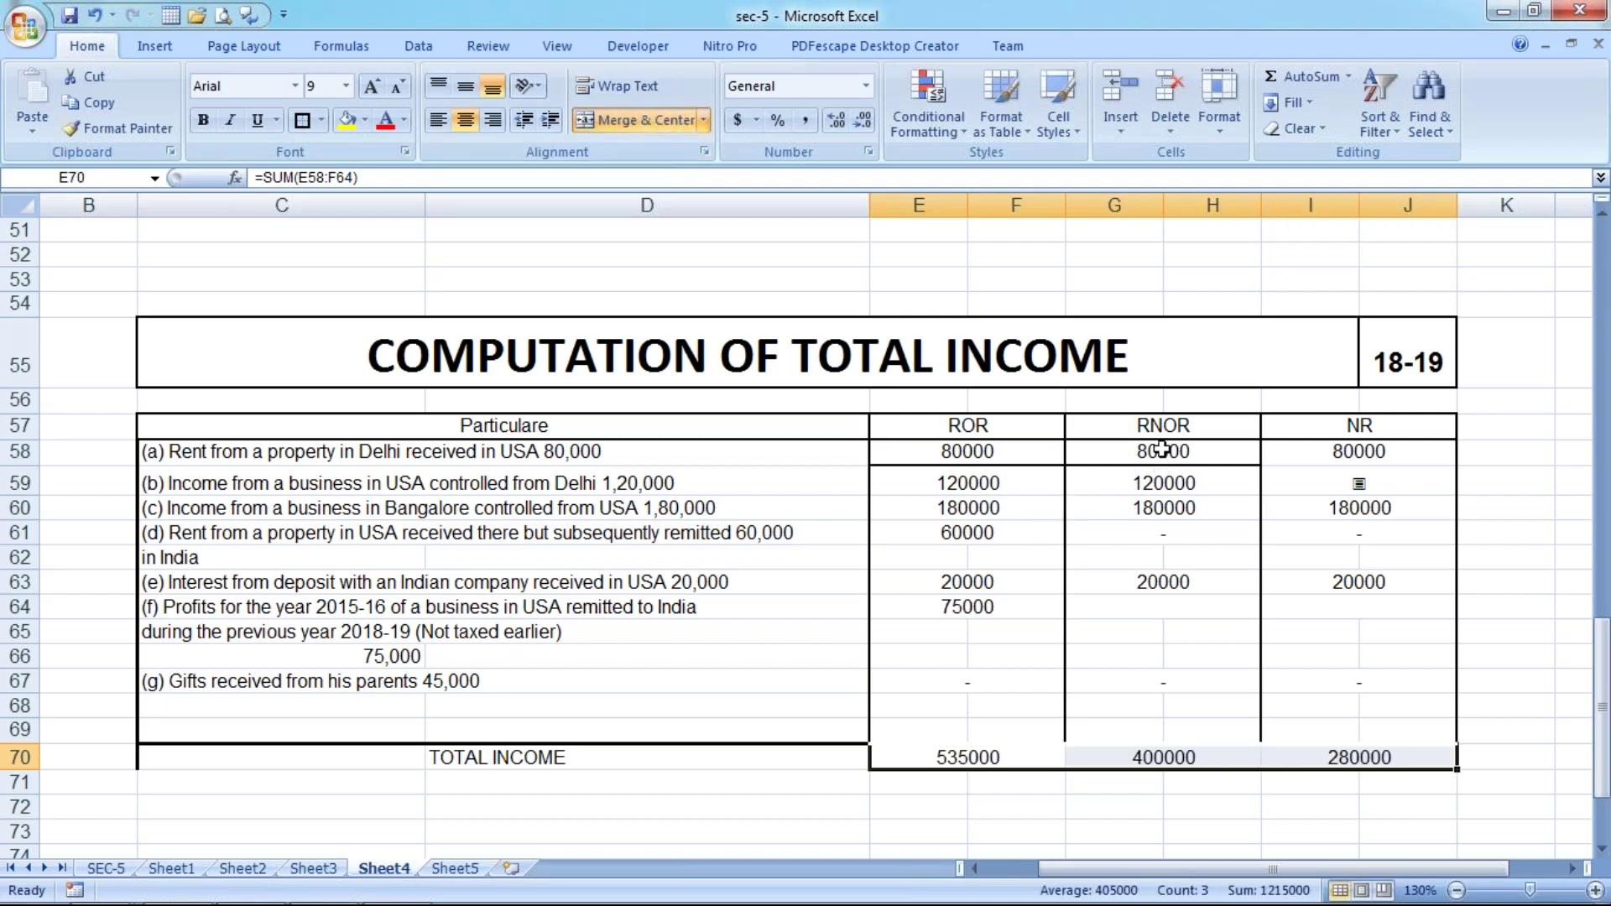
left_click(1372, 554)
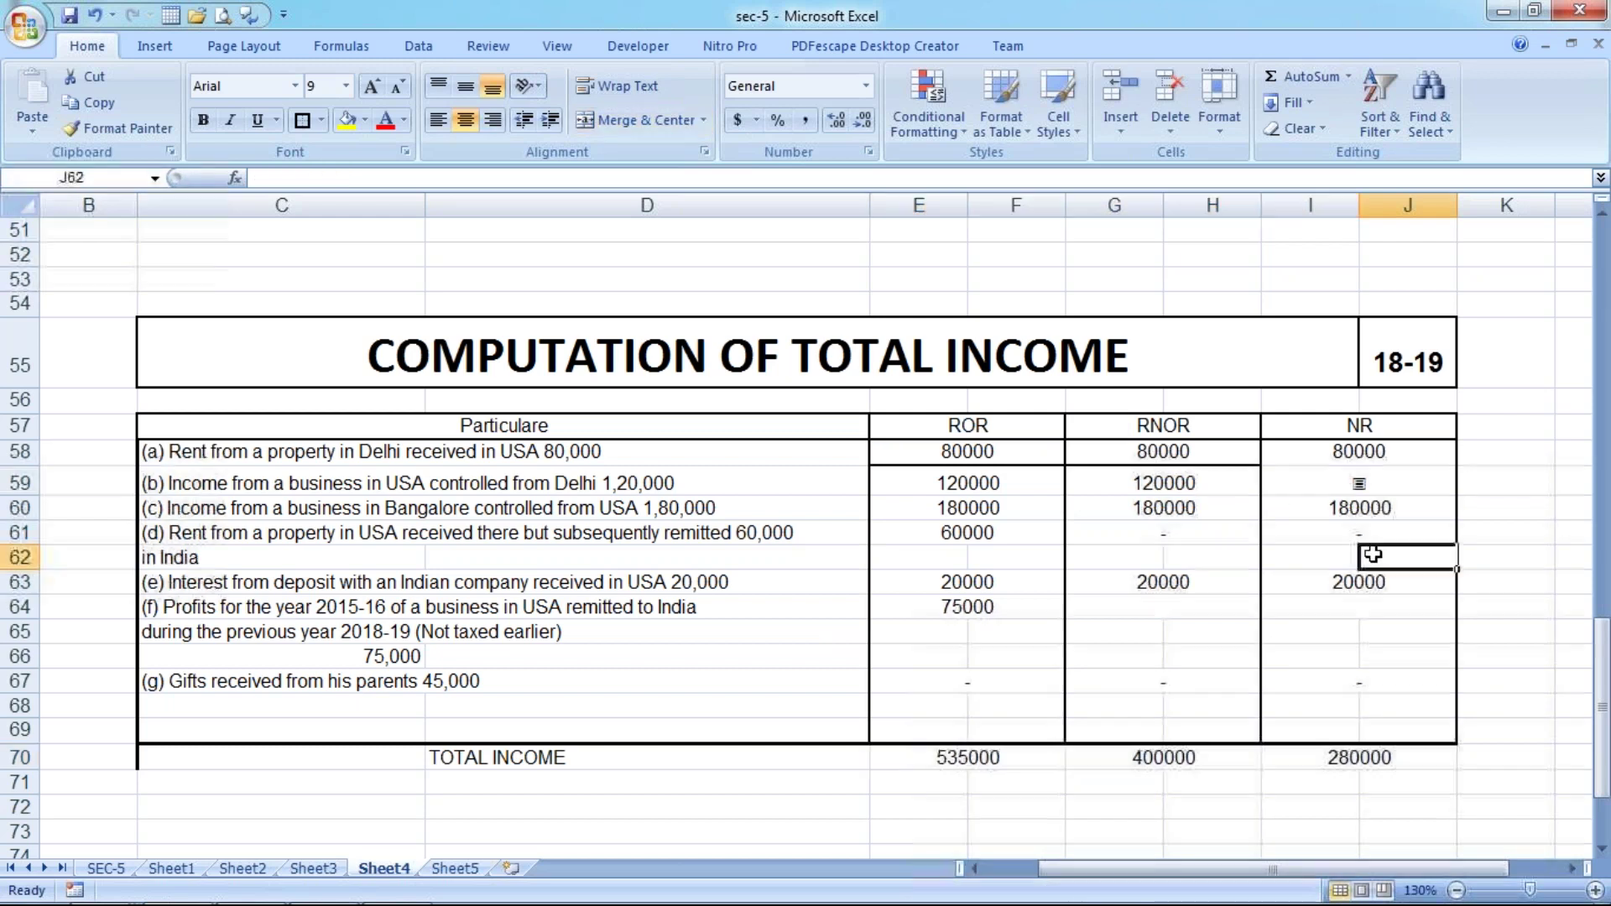
left_click(458, 870)
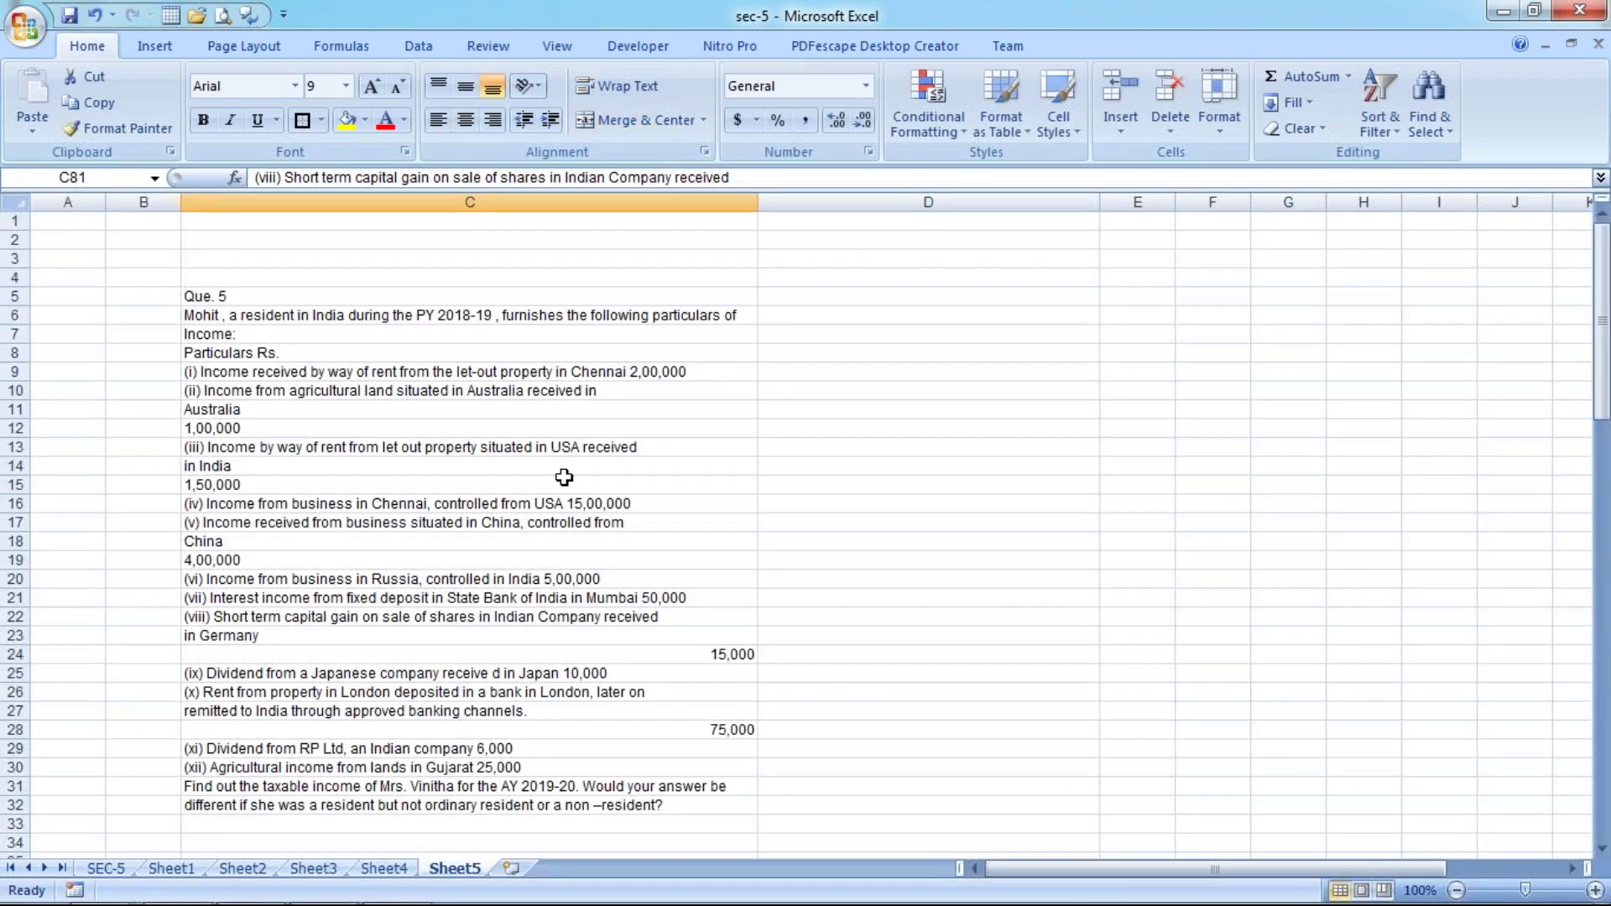
scroll(563, 477, "up", 2)
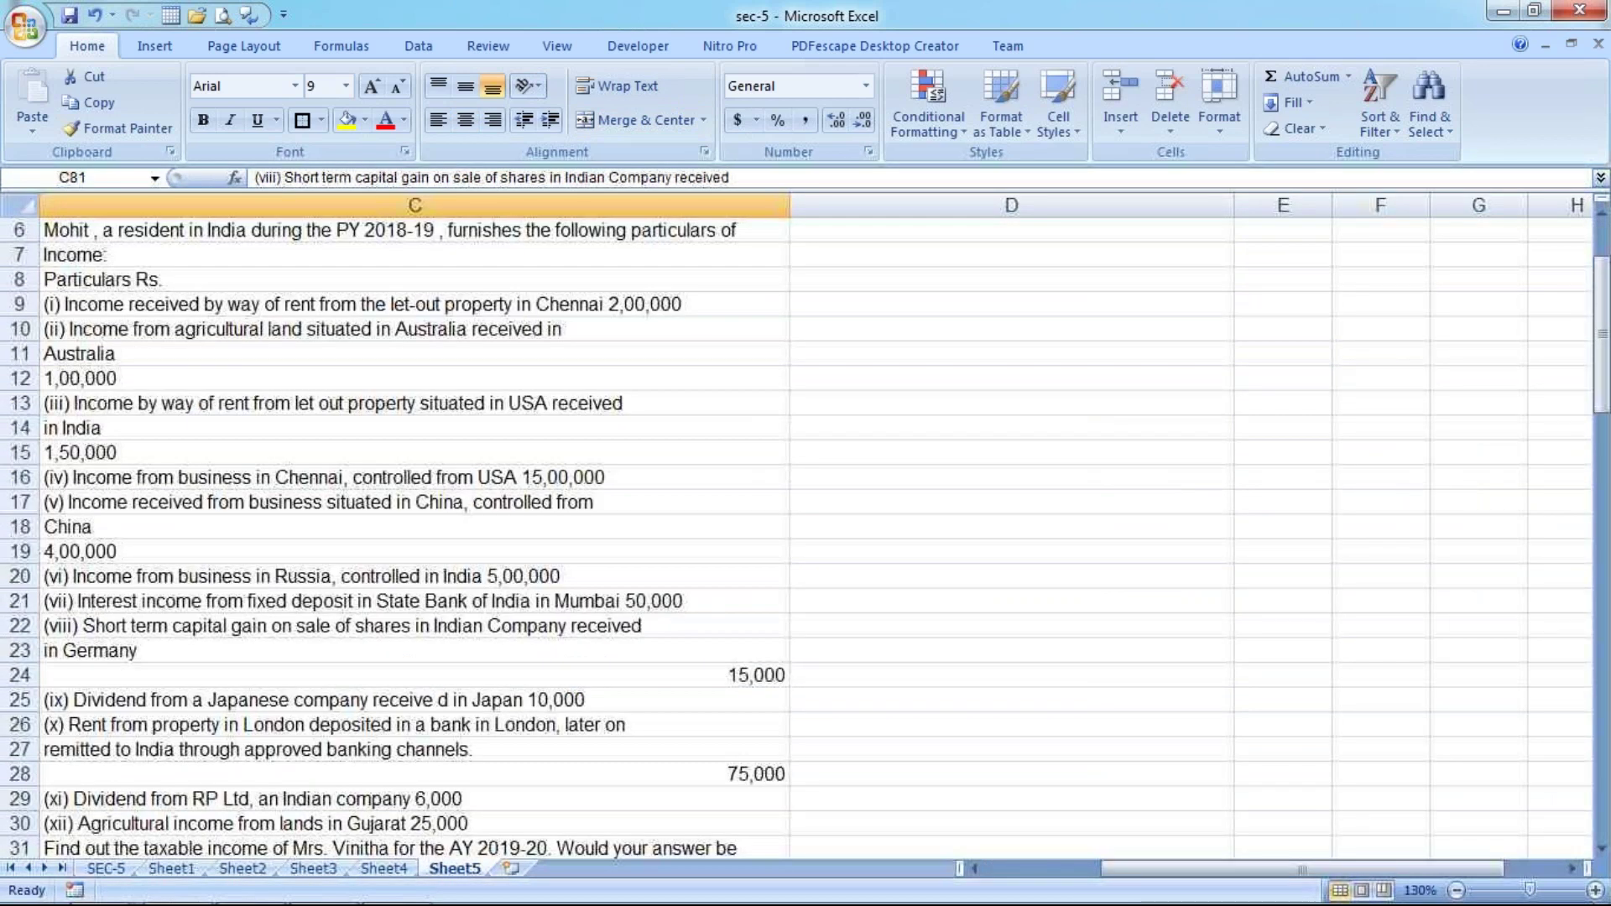
left_click(420, 303)
scroll(436, 92, "down", 1)
scroll(334, 362, "down", 2)
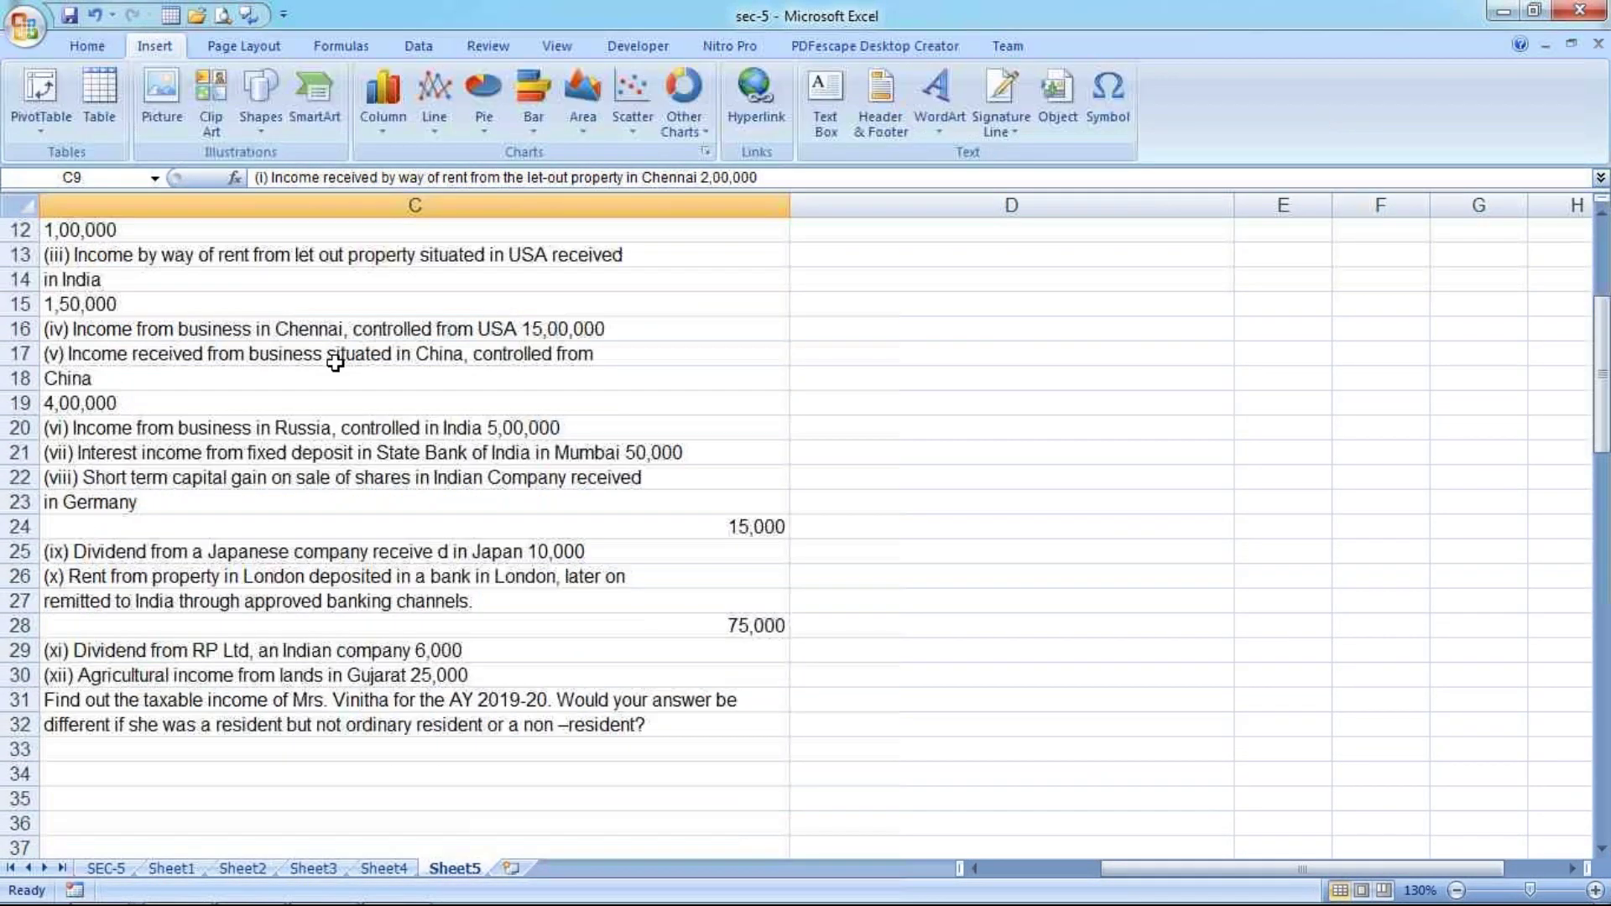
scroll(335, 363, "down", 11)
scroll(241, 652, "down", 6)
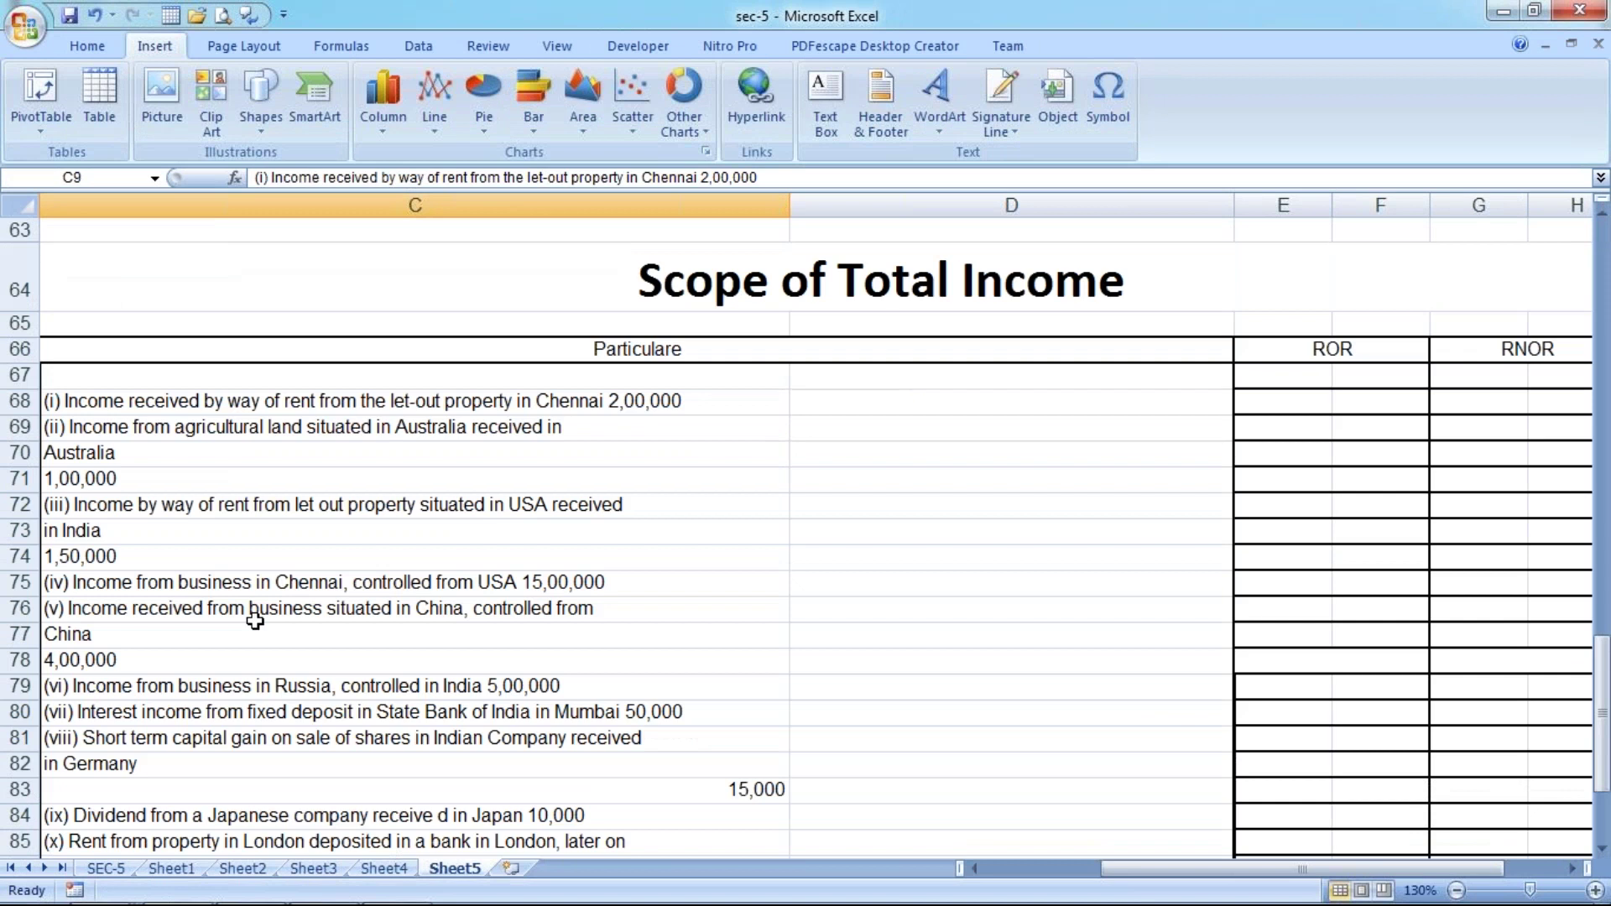
scroll(255, 620, "down", 1)
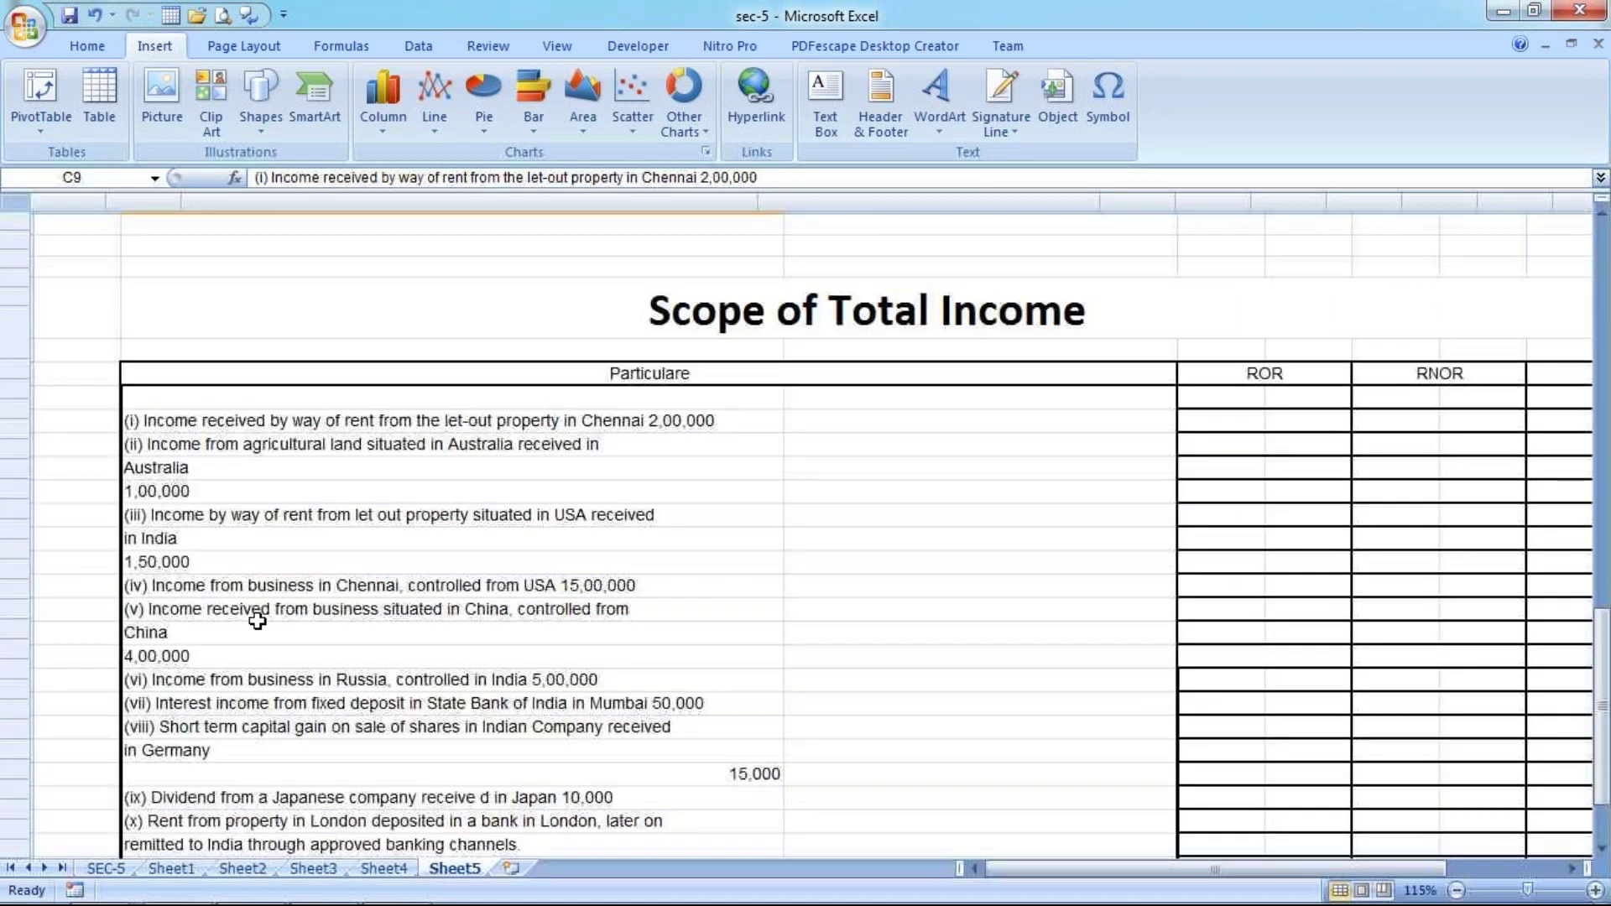
scroll(257, 621, "down", 1)
scroll(539, 595, "up", 1)
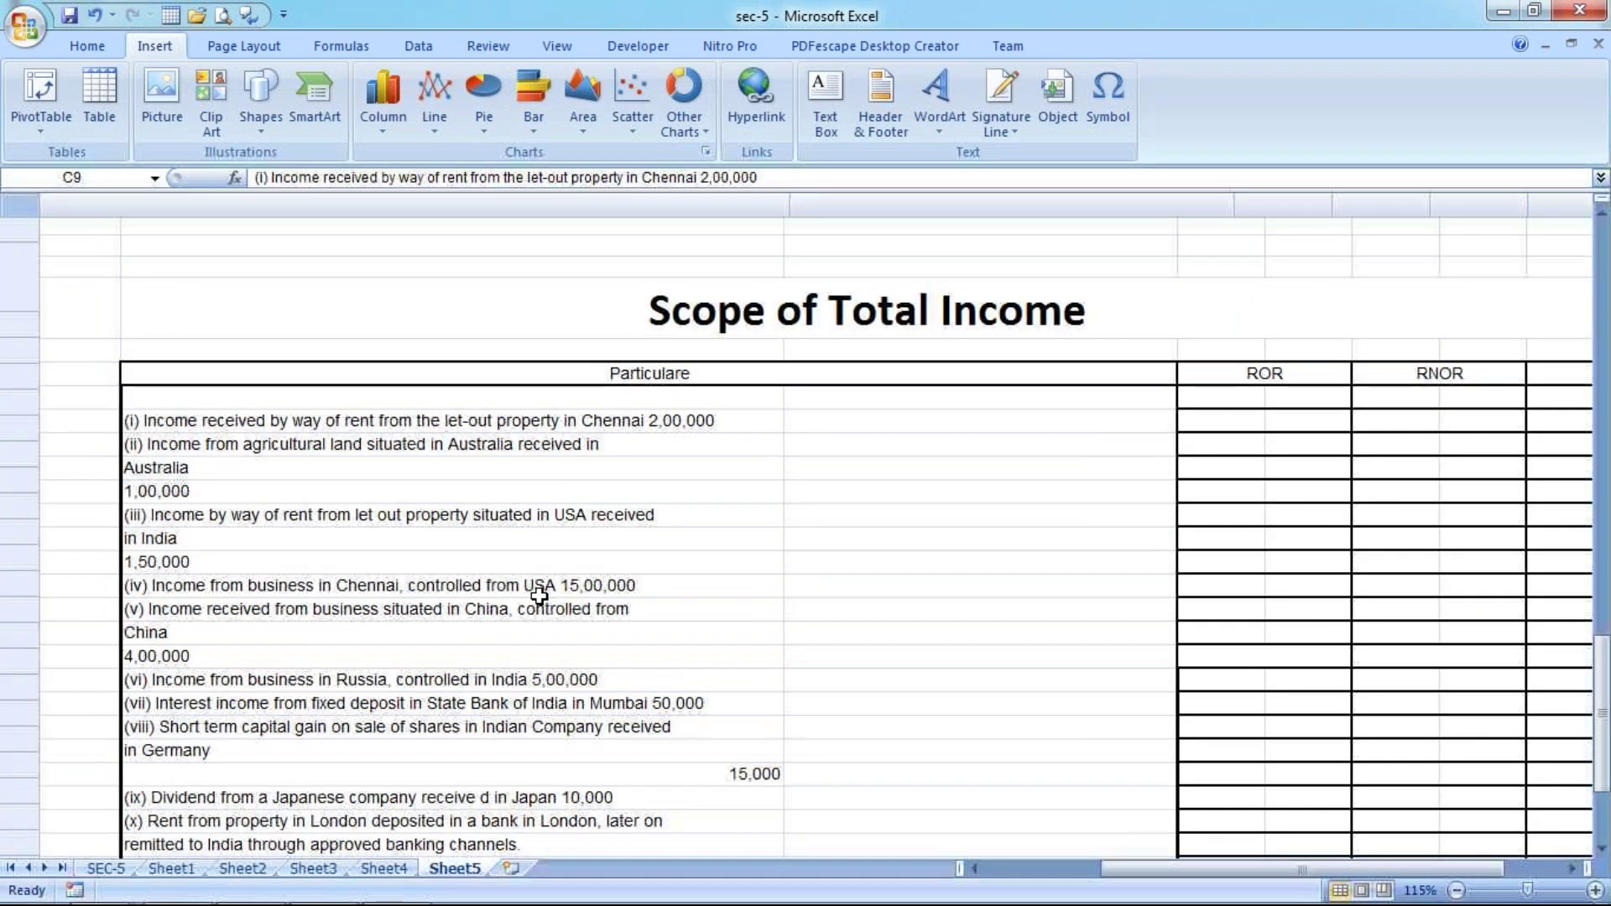
scroll(539, 595, "up", 1)
left_click(227, 407)
key("Left")
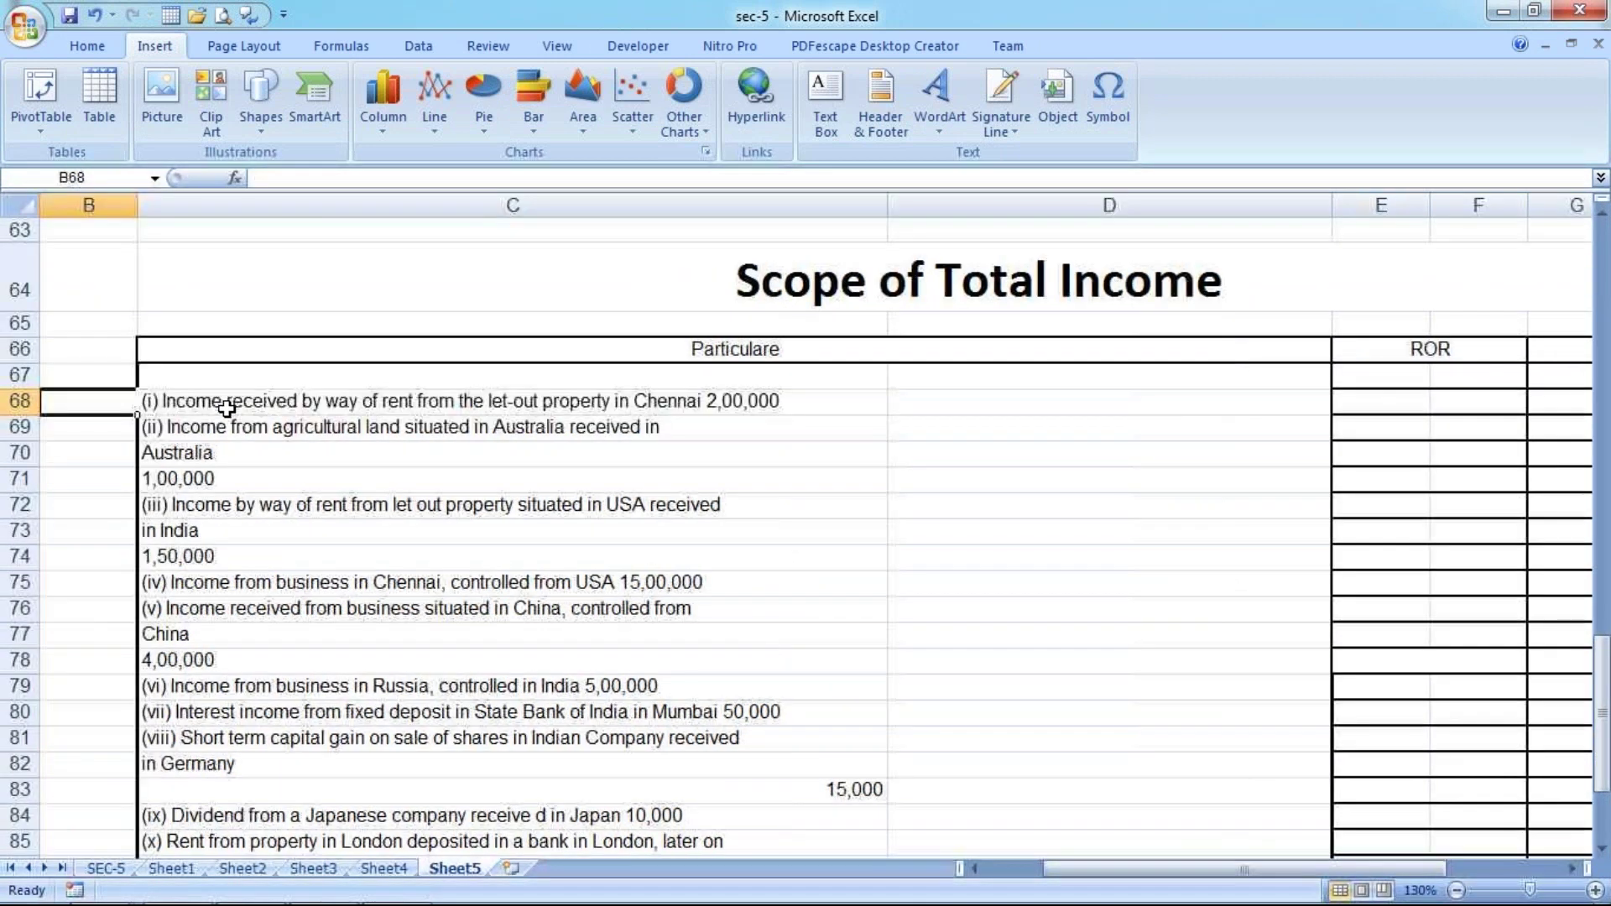
left_click(227, 409)
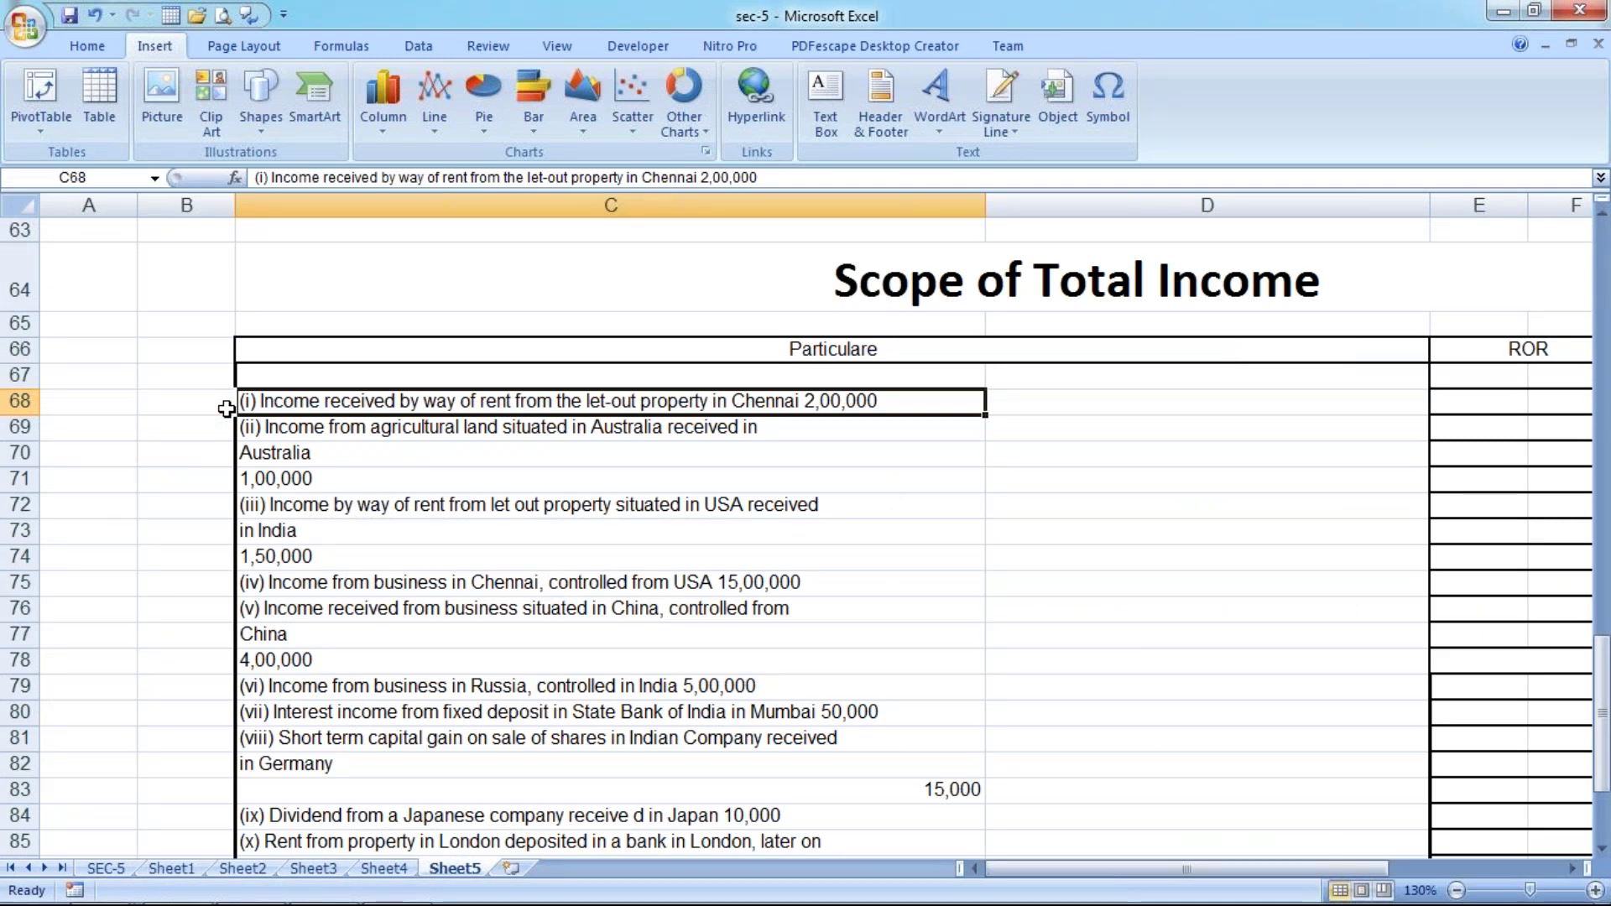
key("Right")
key("Right")
key("Right")
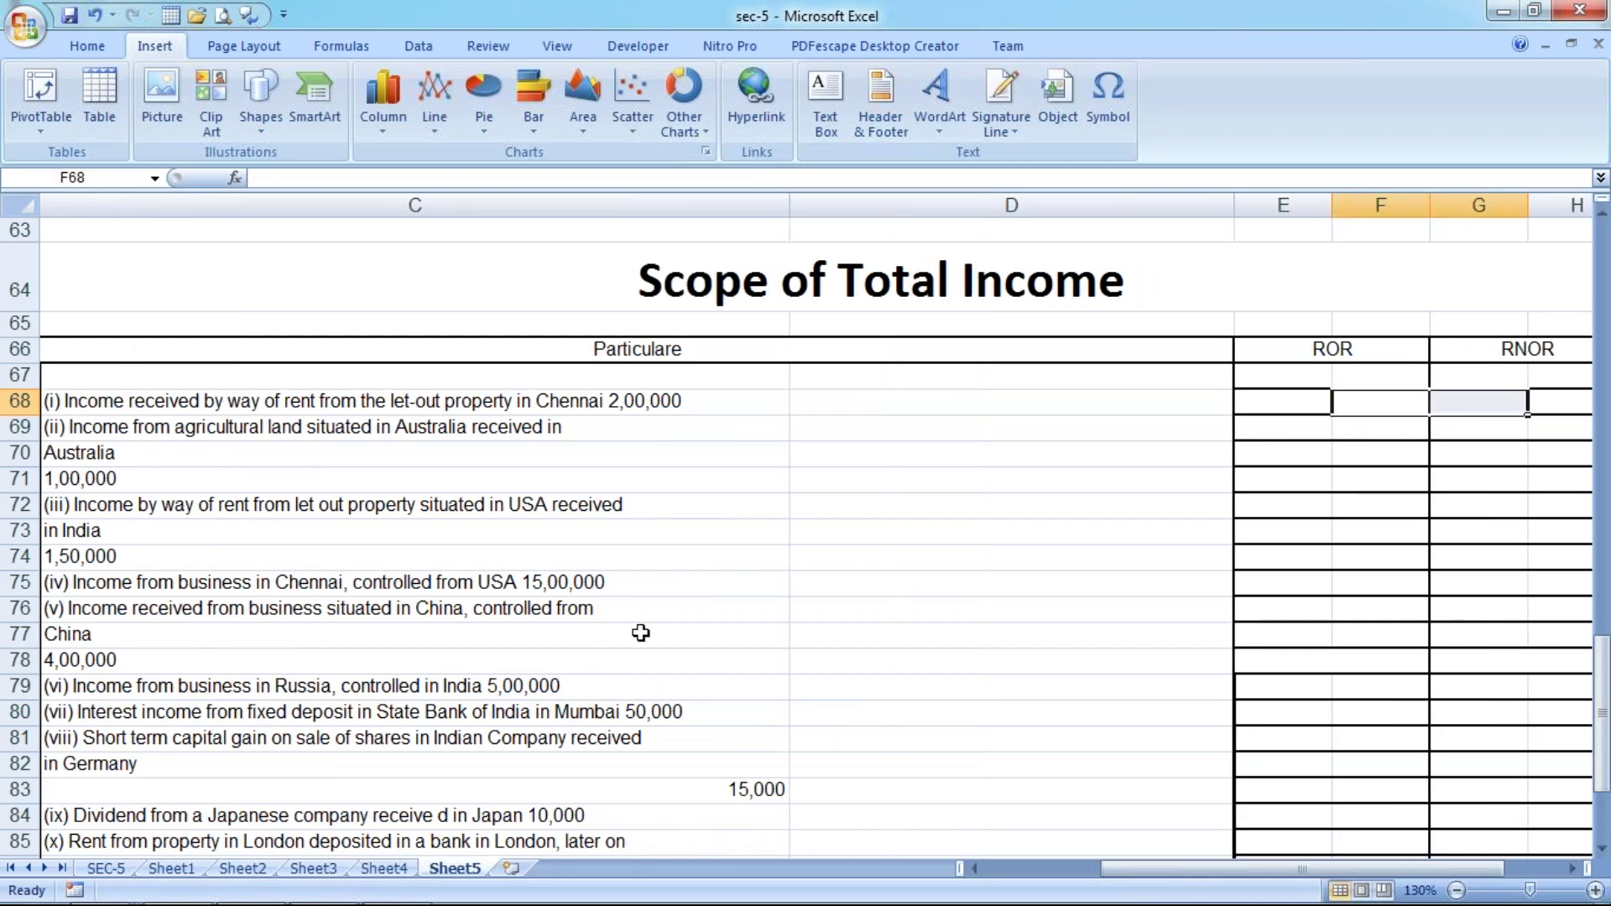
scroll(575, 648, "up", 1)
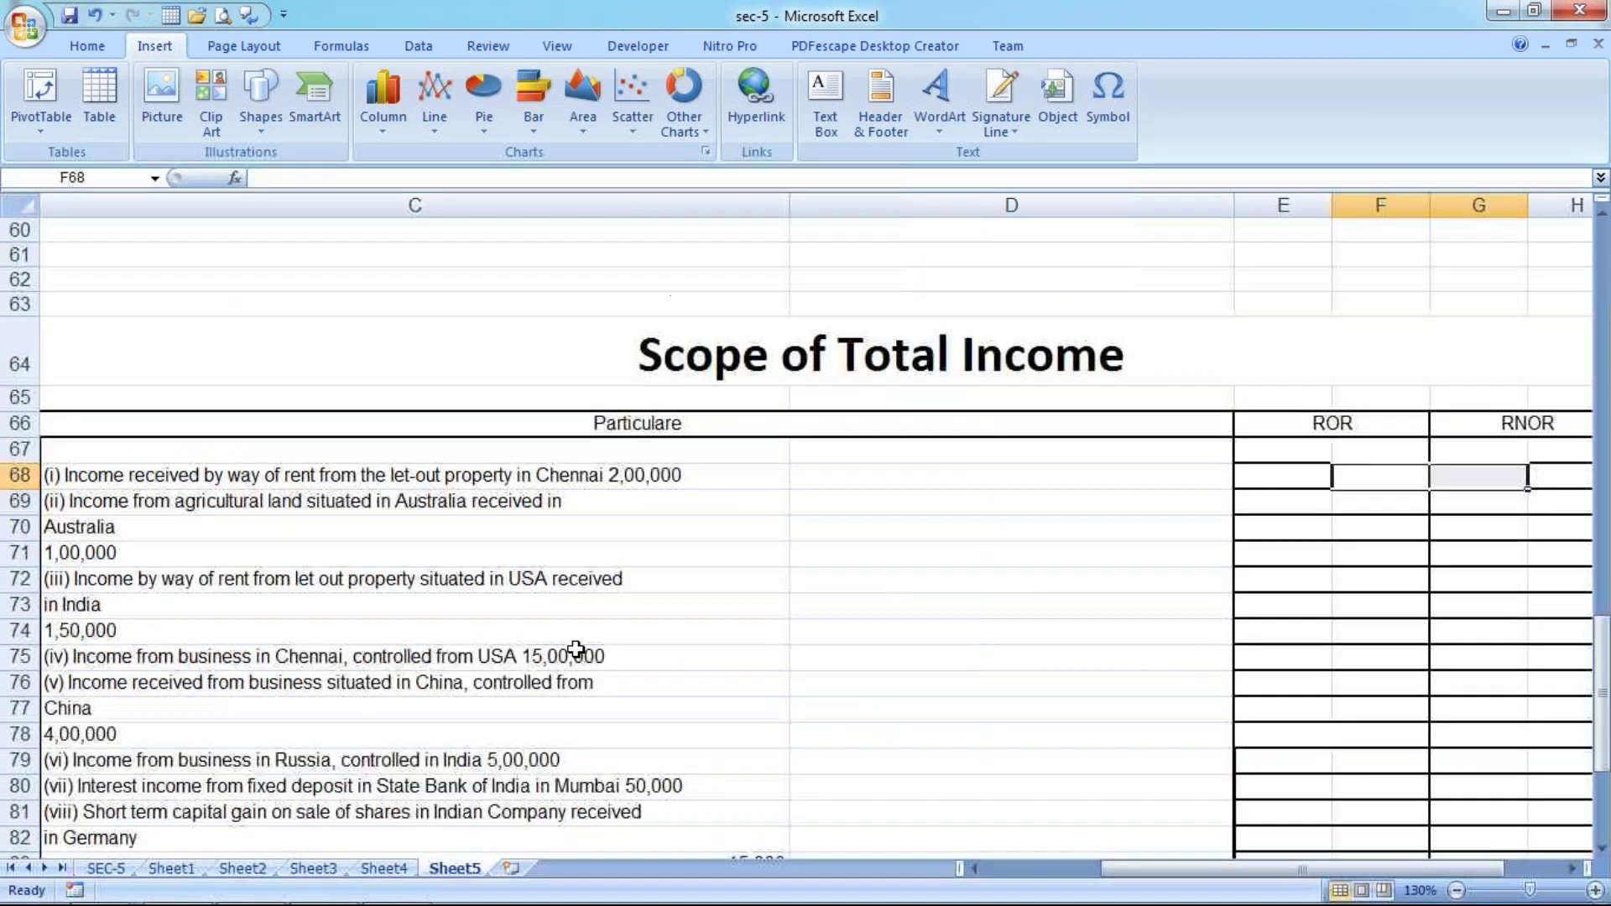
Copy the formatting of Sheet4's E58:H68 amounts onto Sheet5's E67:H77 with Format Painter.
left_click(384, 868)
left_click_drag(967, 451, 1238, 706)
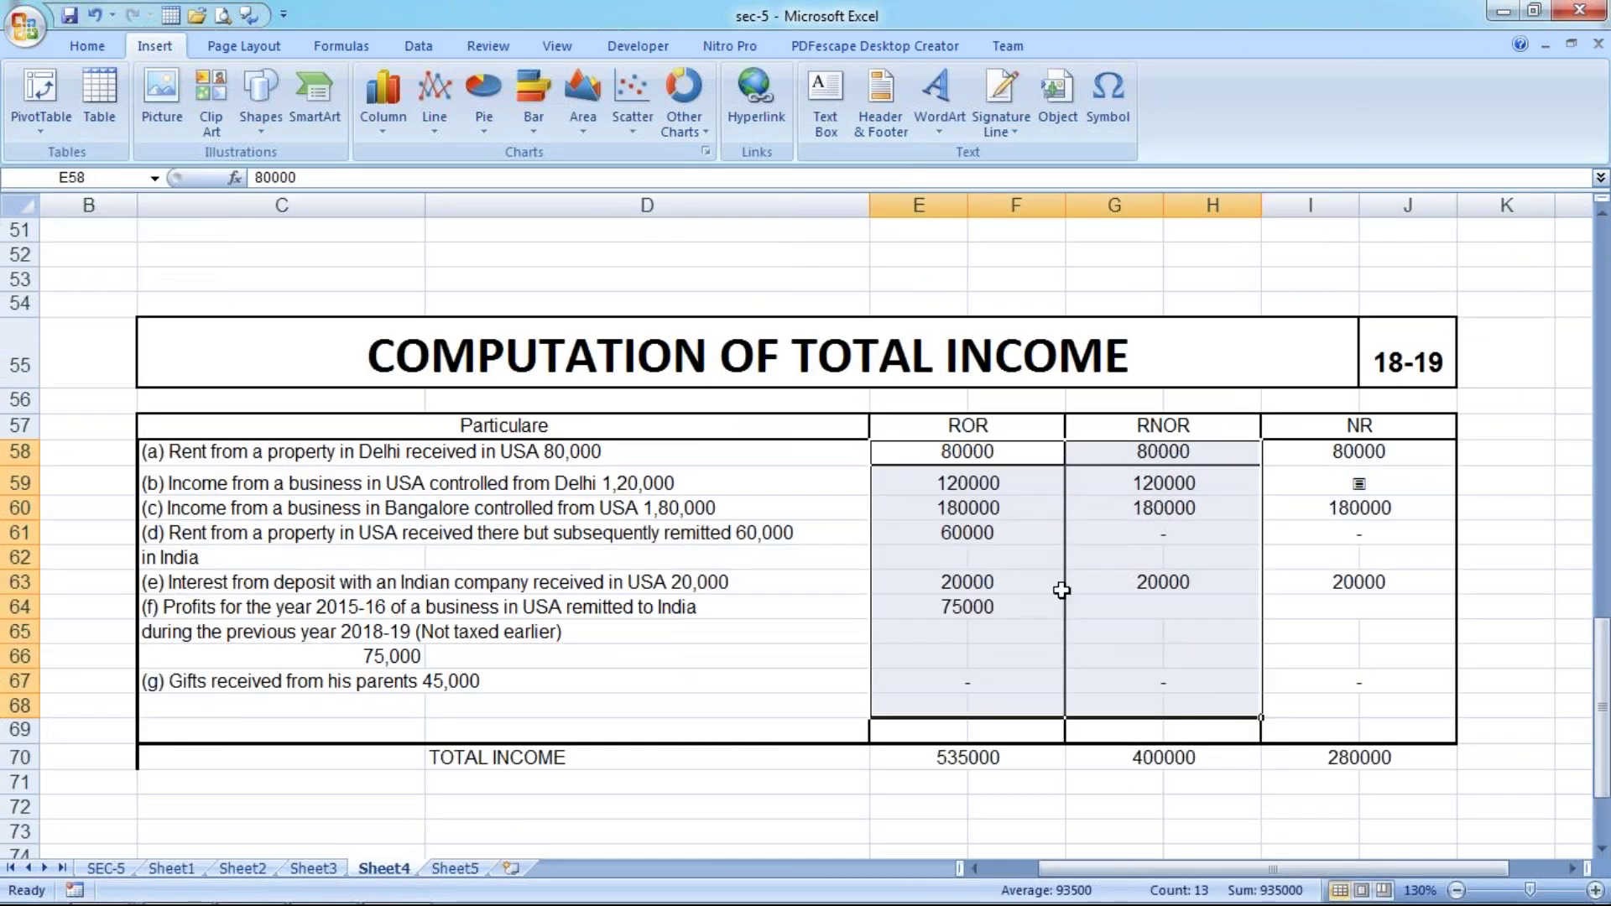
left_click(85, 46)
left_click(119, 129)
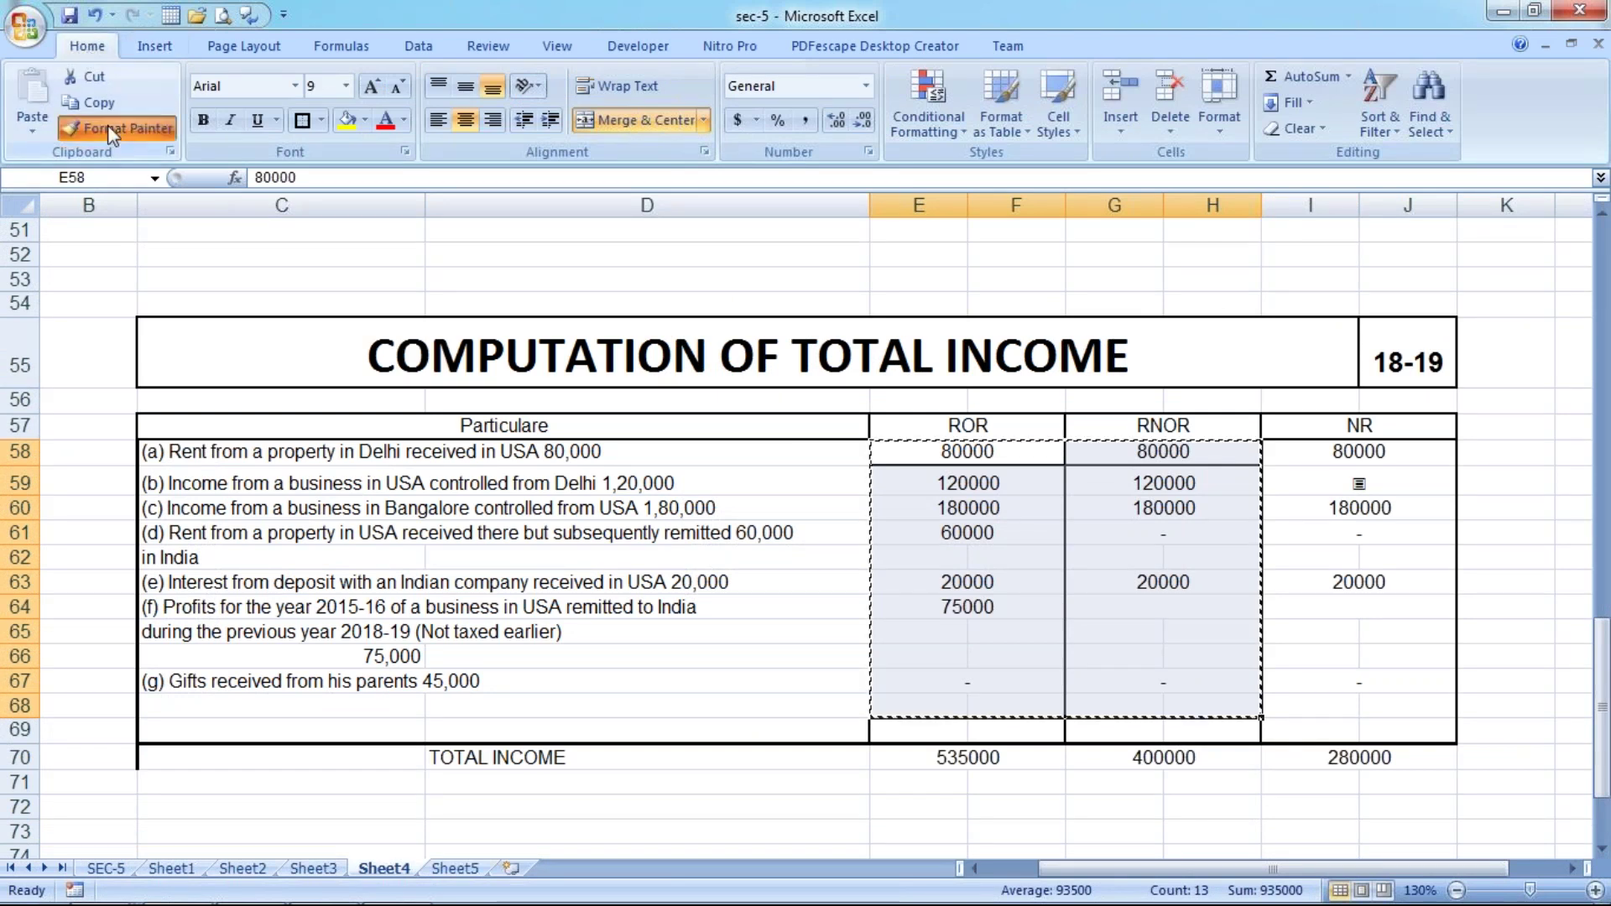
left_click(453, 868)
mouse_move(1258, 450)
left_mouse_down()
mouse_move(1576, 727)
mouse_move(1017, 899)
mouse_move(959, 849)
left_mouse_up()
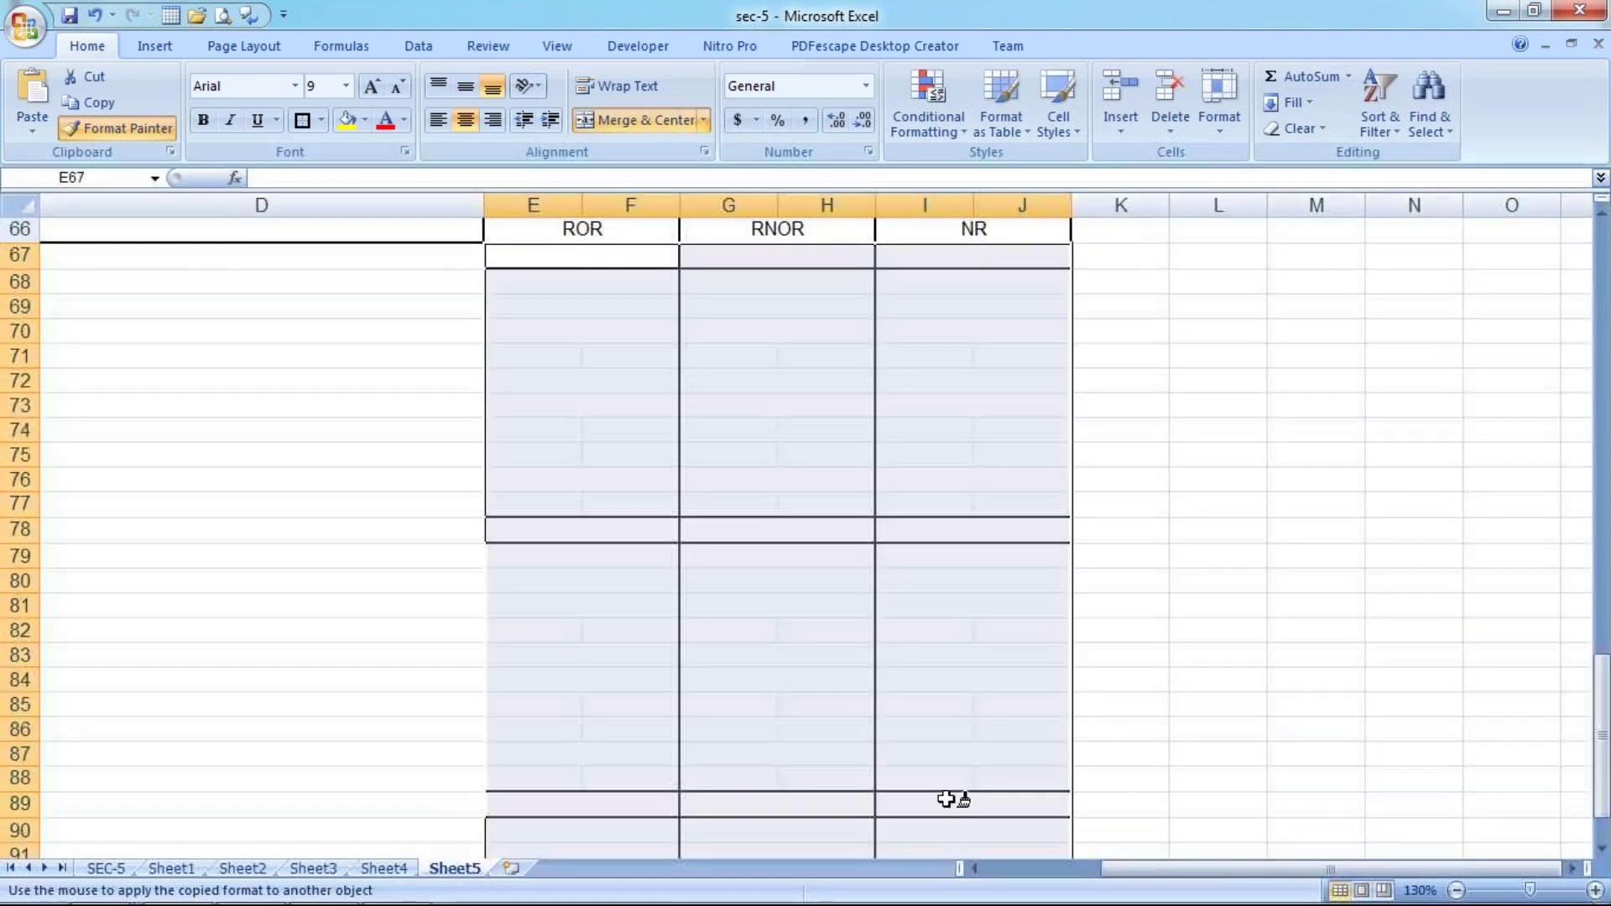
scroll(565, 604, "up", 4)
key("Escape")
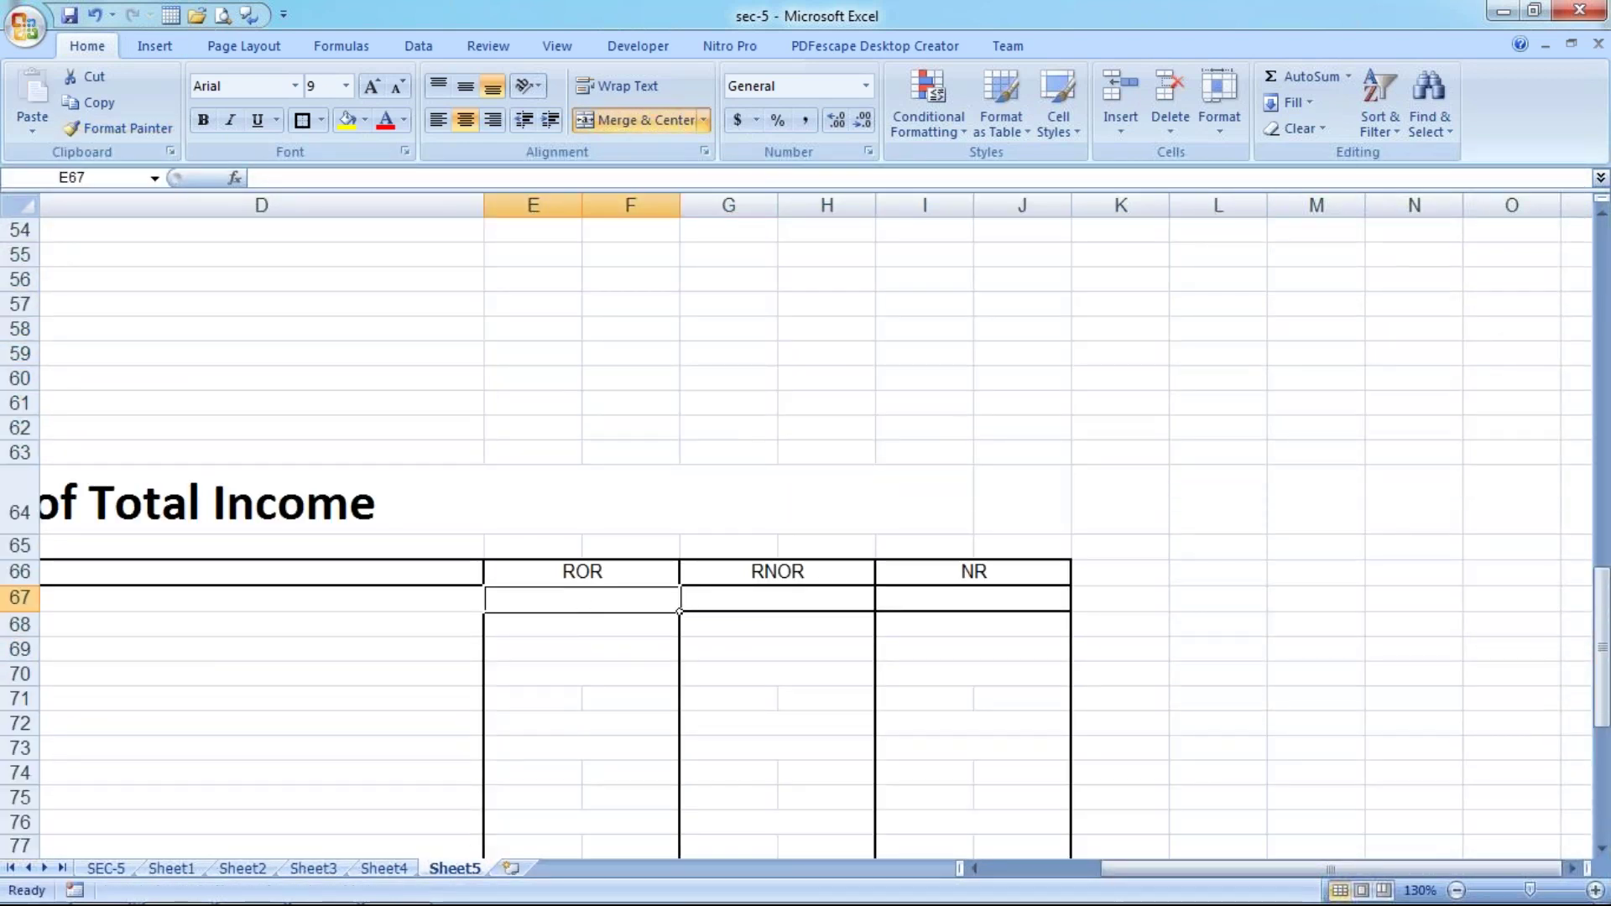
scroll(485, 666, "down", 2)
Narrow column D on Sheet5.
left_click_drag(484, 205, 320, 206)
mouse_move(1126, 869)
left_mouse_down()
mouse_move(1005, 863)
mouse_move(535, 534)
left_mouse_up()
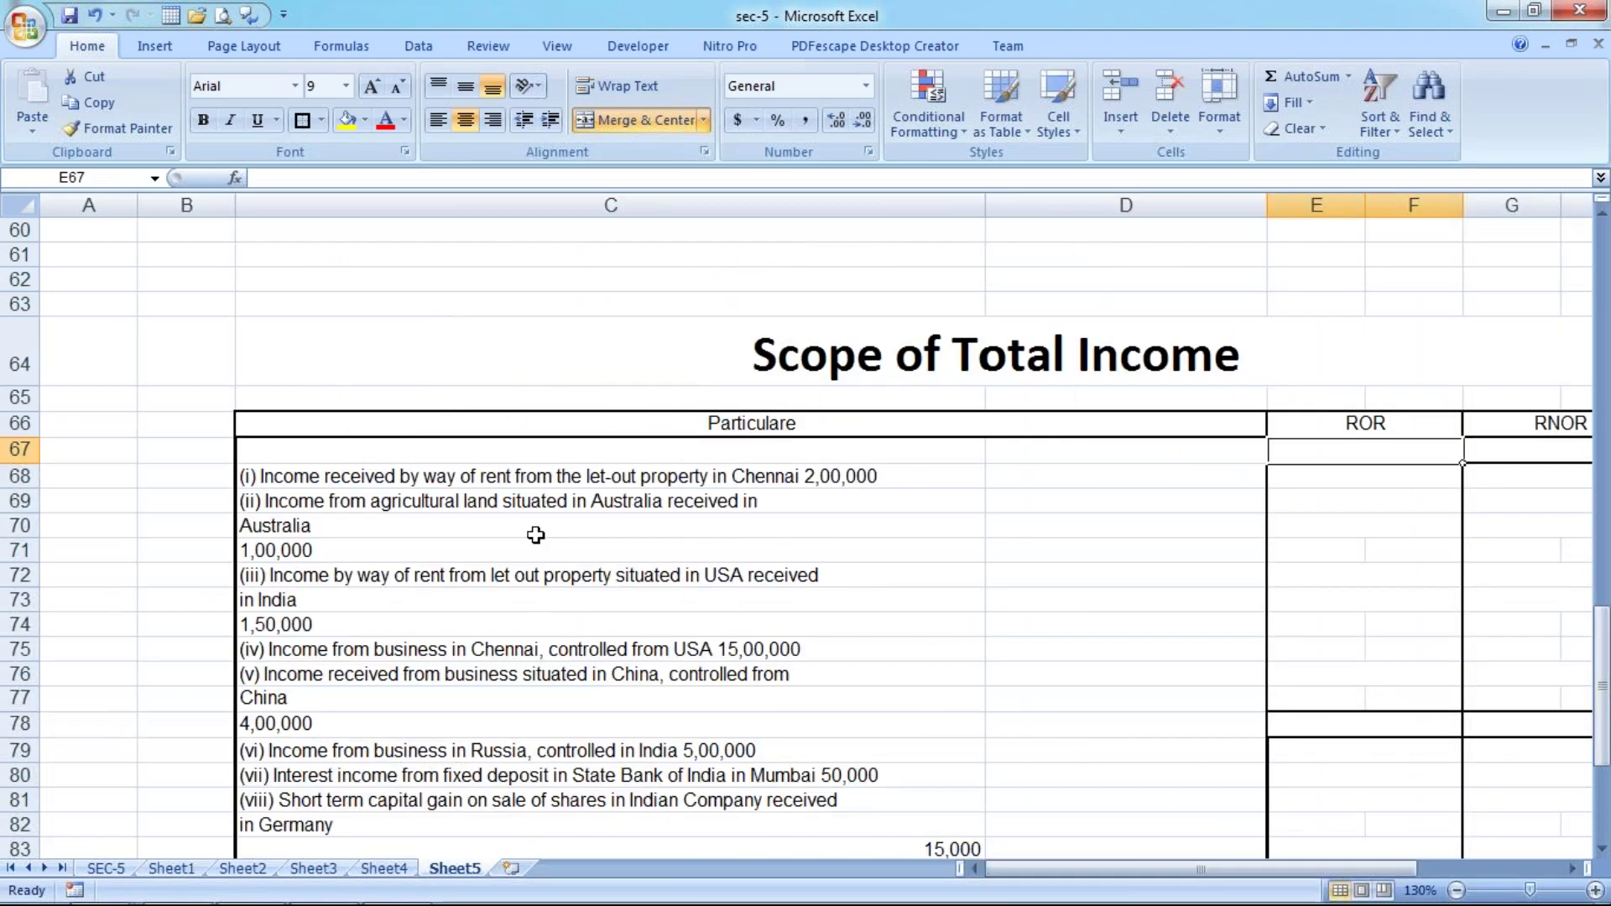
scroll(535, 534, "down", 1, "ctrl")
scroll(468, 329, "down", 1, "ctrl")
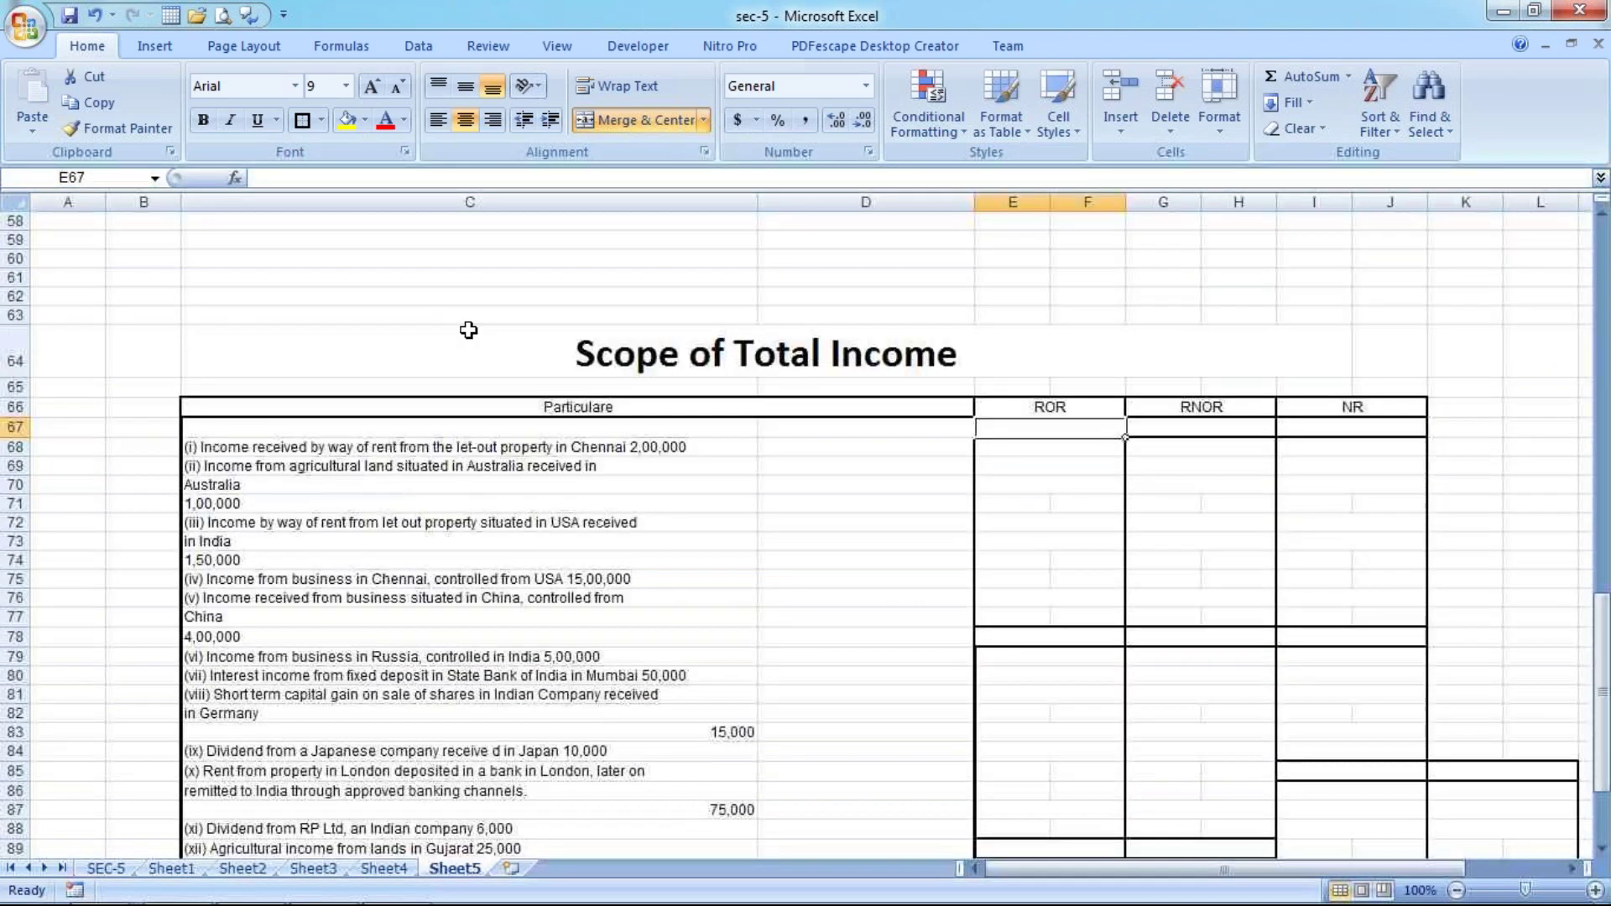
scroll(1042, 437, "down", 3)
scroll(1042, 437, "up", 2)
Give the ROR column E66:F92 thick left and right borders.
mouse_move(1049, 370)
left_mouse_down()
mouse_move(1338, 859)
mouse_move(1449, 898)
left_mouse_up()
key("ctrl+1")
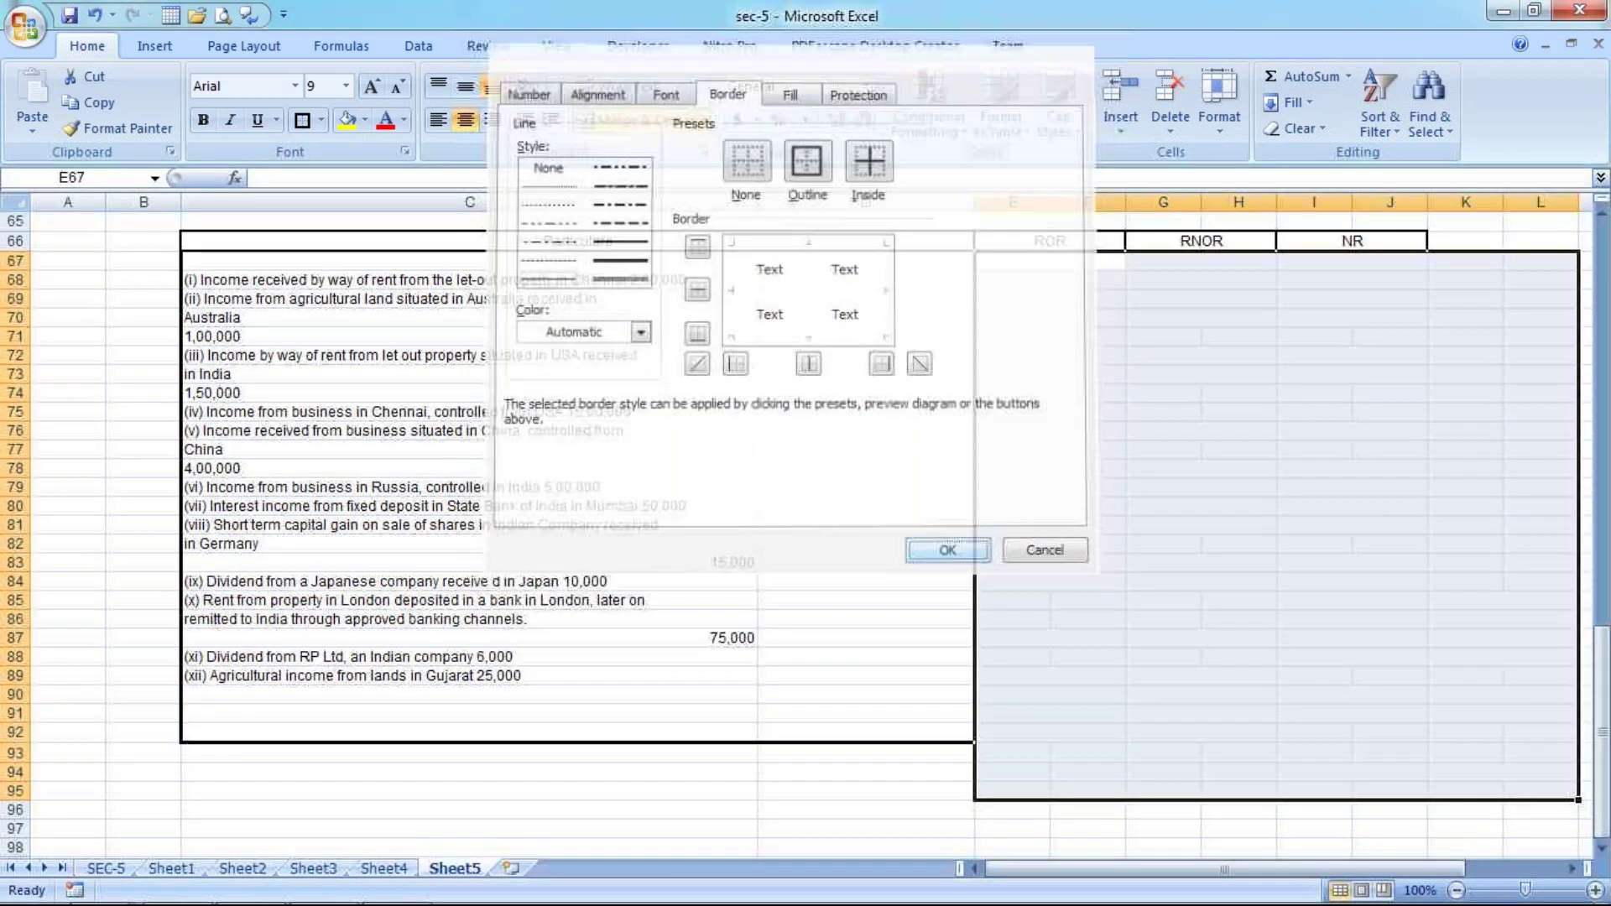
left_click_drag(1028, 658, 1029, 729)
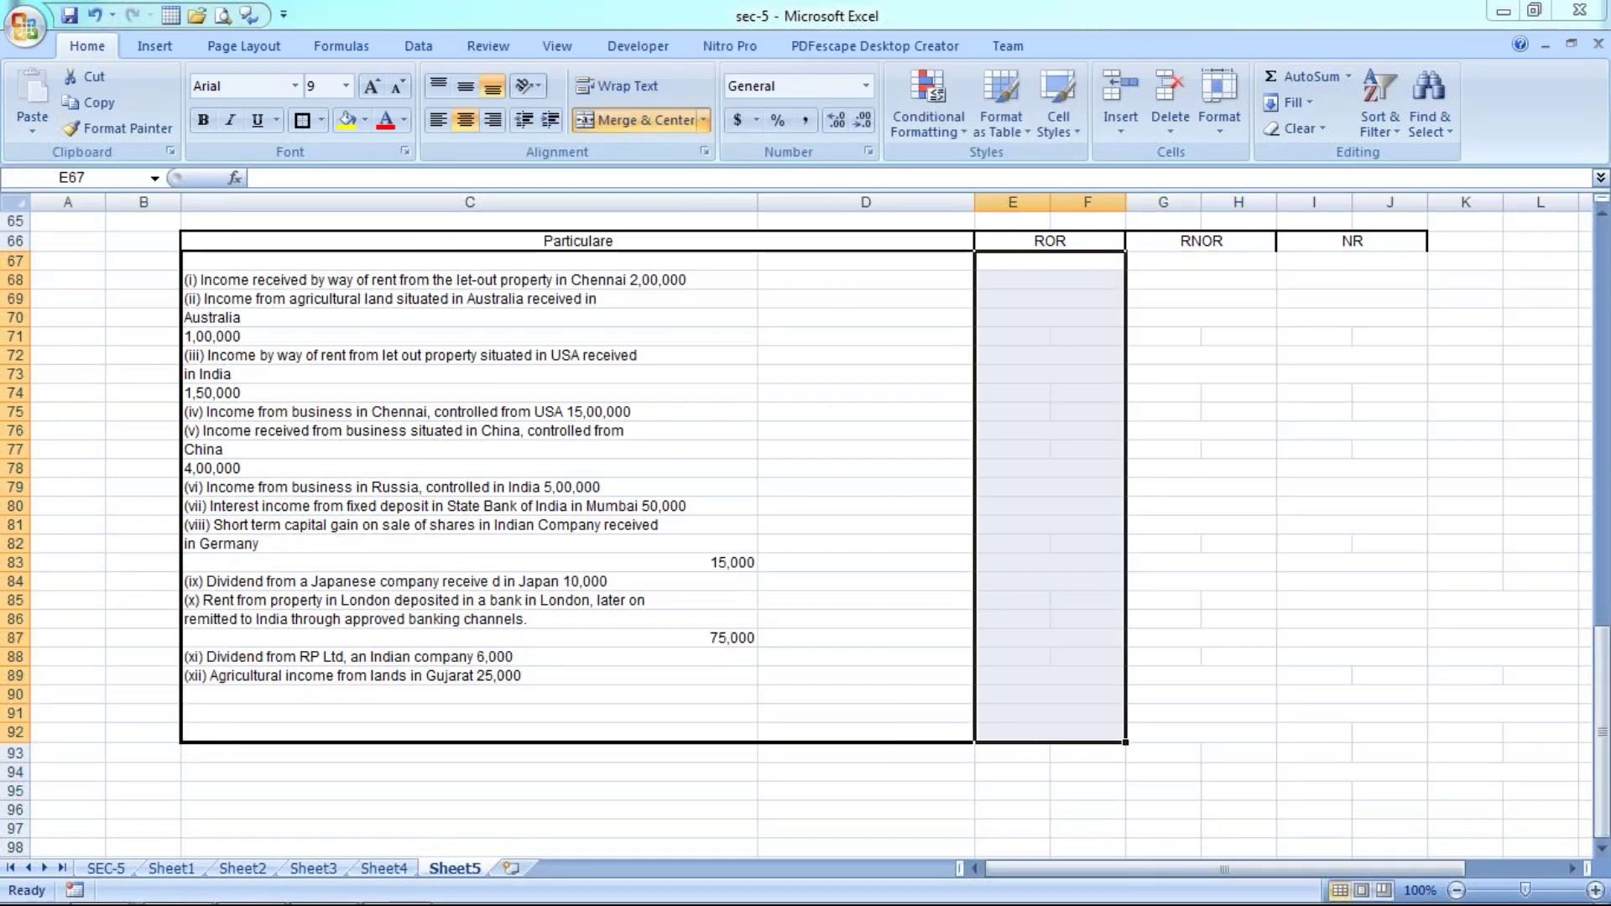
key("ctrl+1")
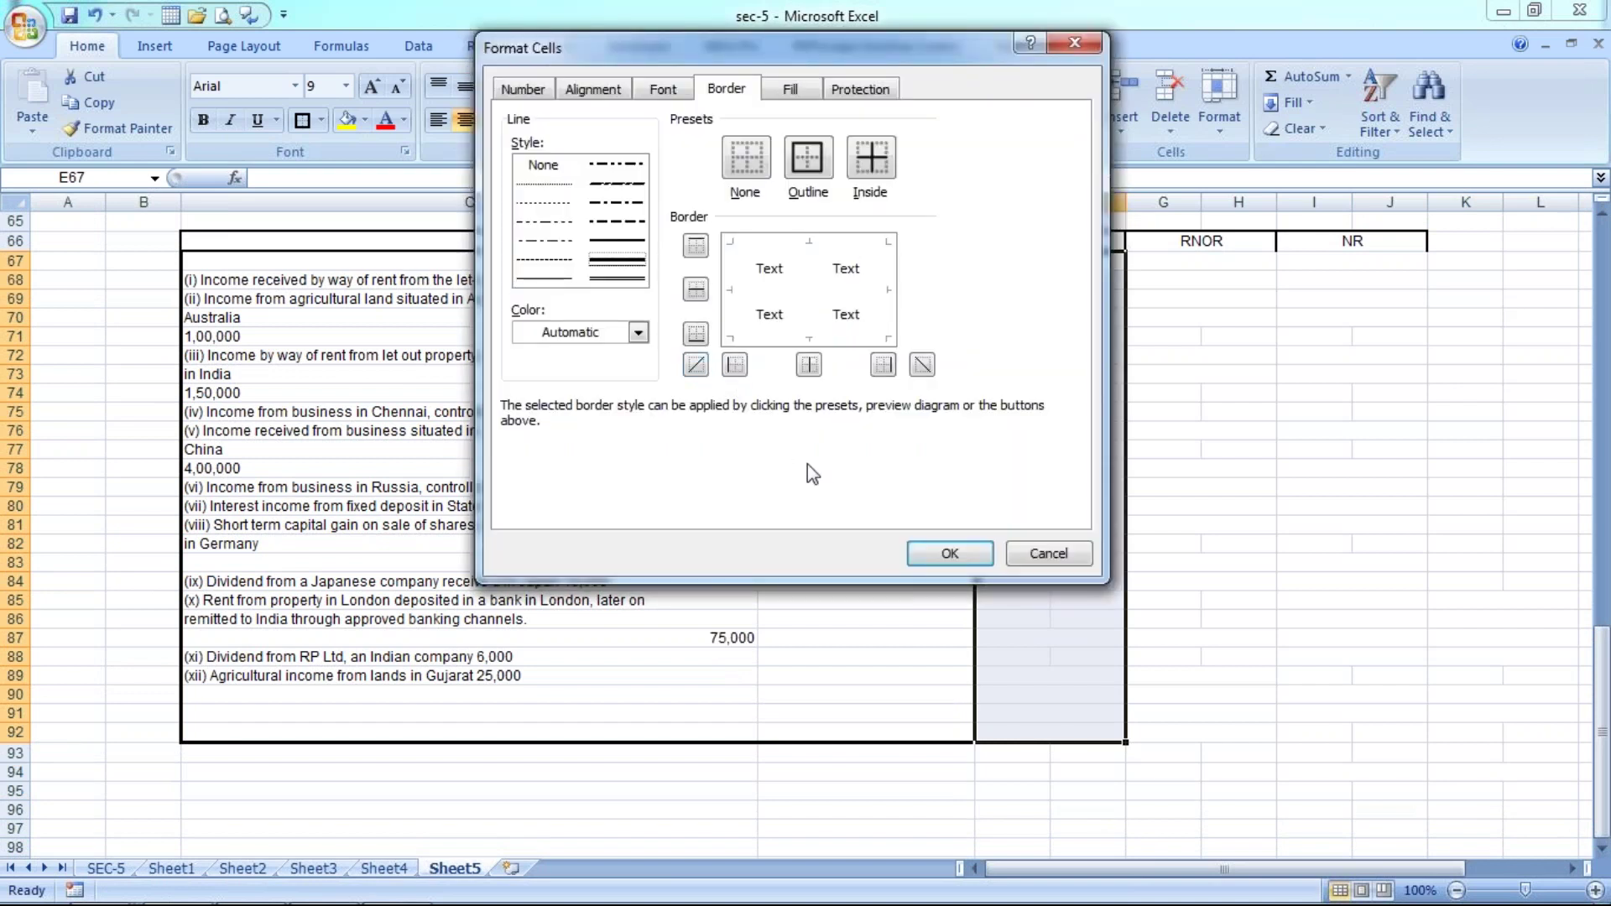
left_click(617, 259)
left_click(735, 364)
left_click(950, 553)
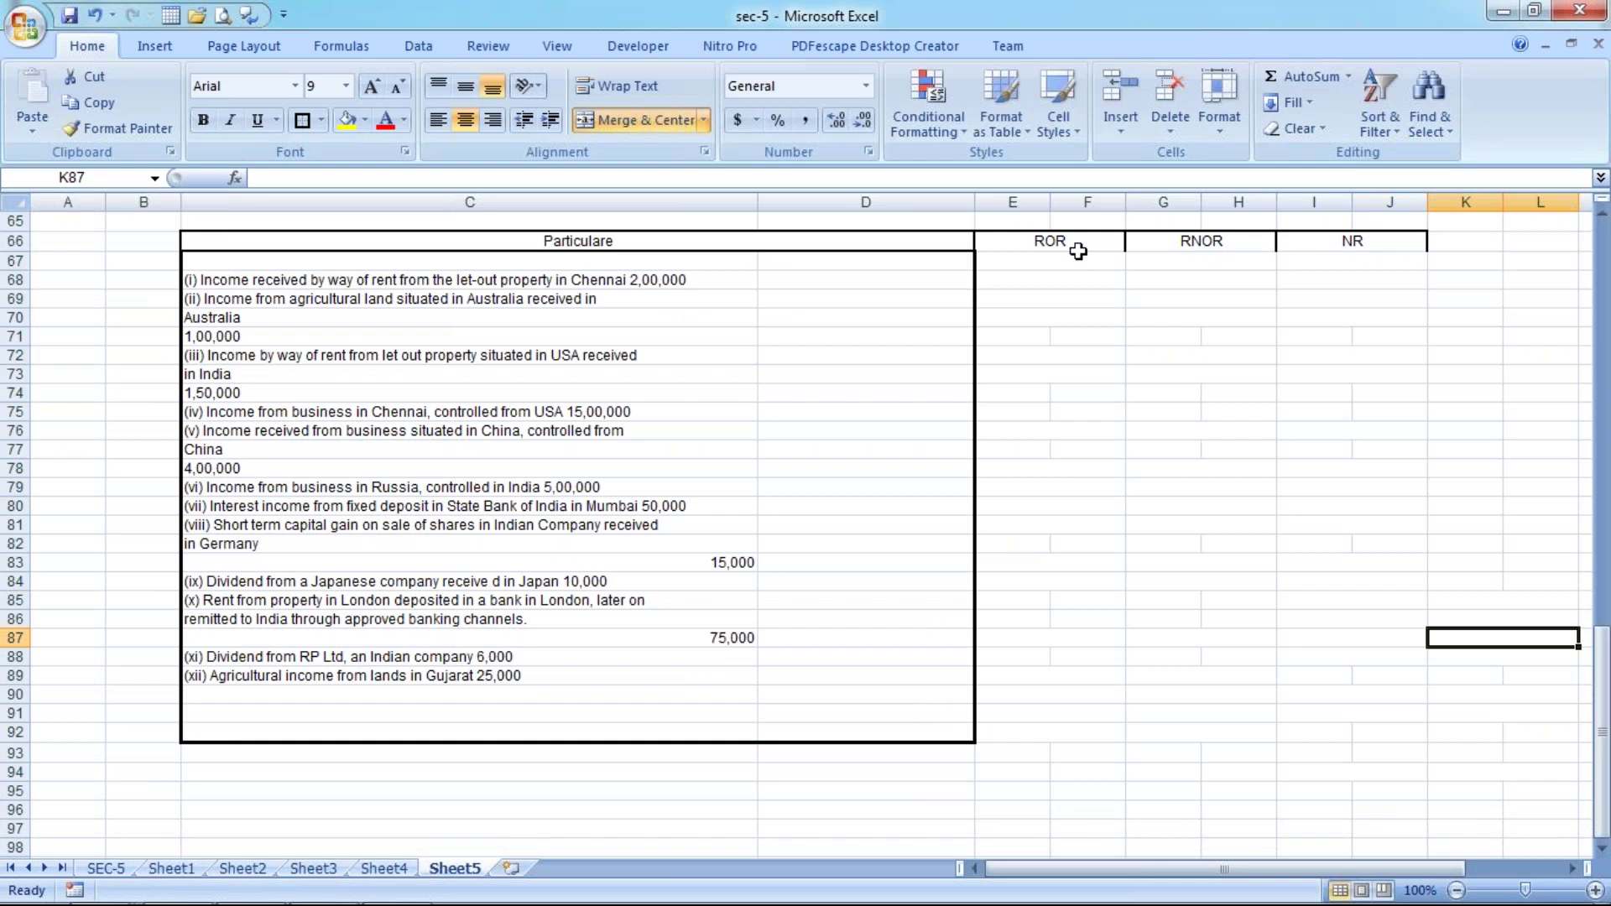
left_click_drag(1078, 252, 1099, 721)
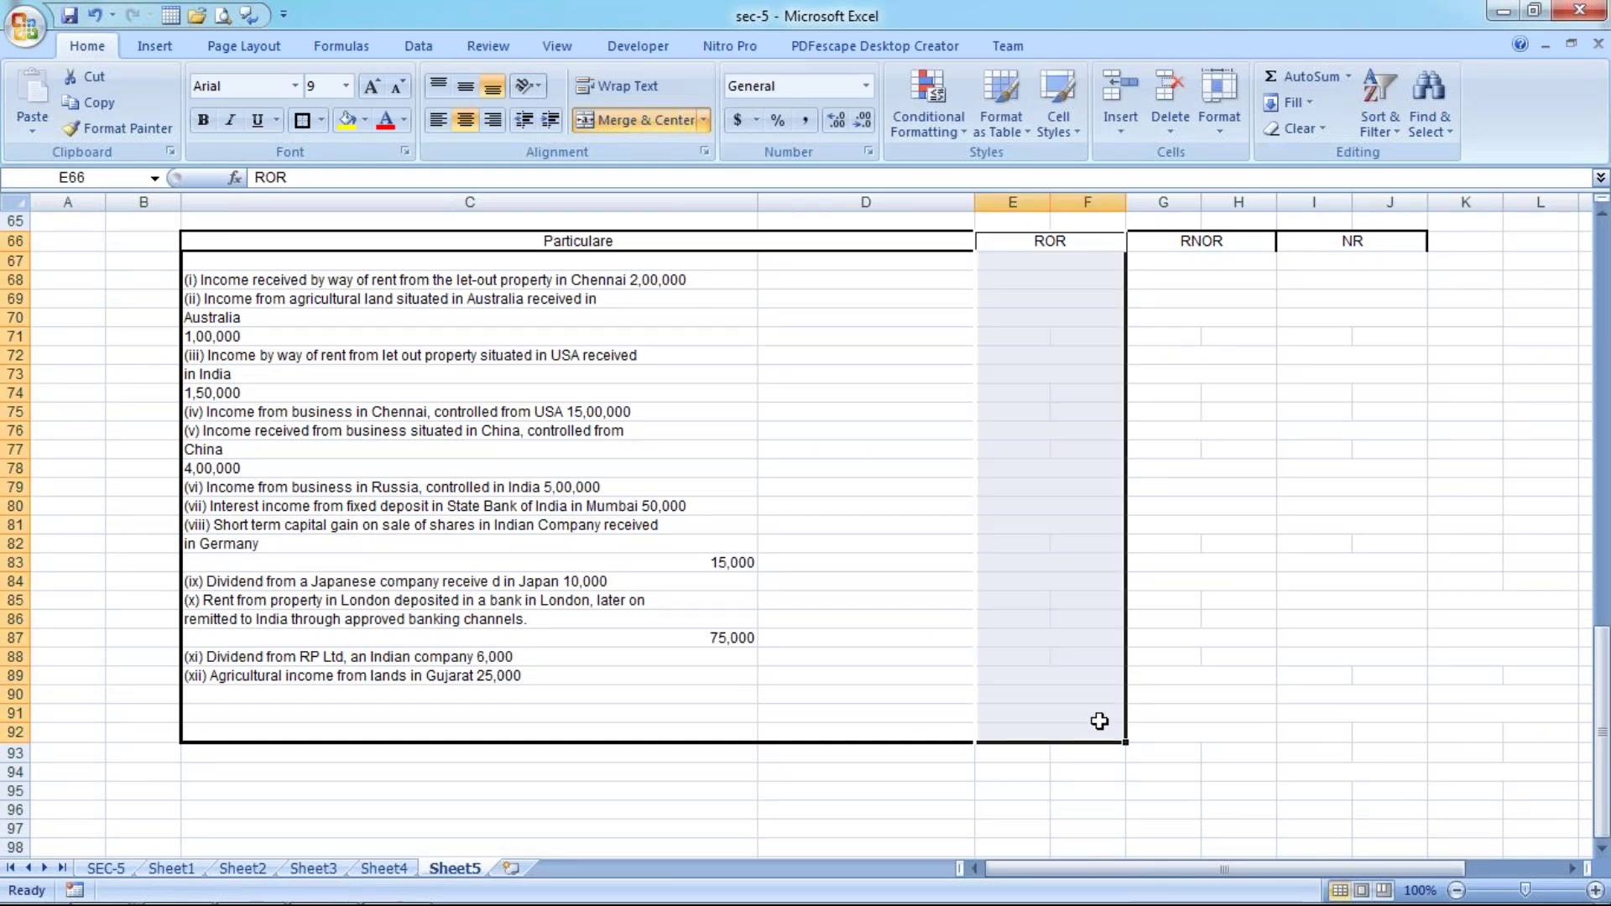
key("ctrl+1")
left_click(732, 366)
left_click(885, 367)
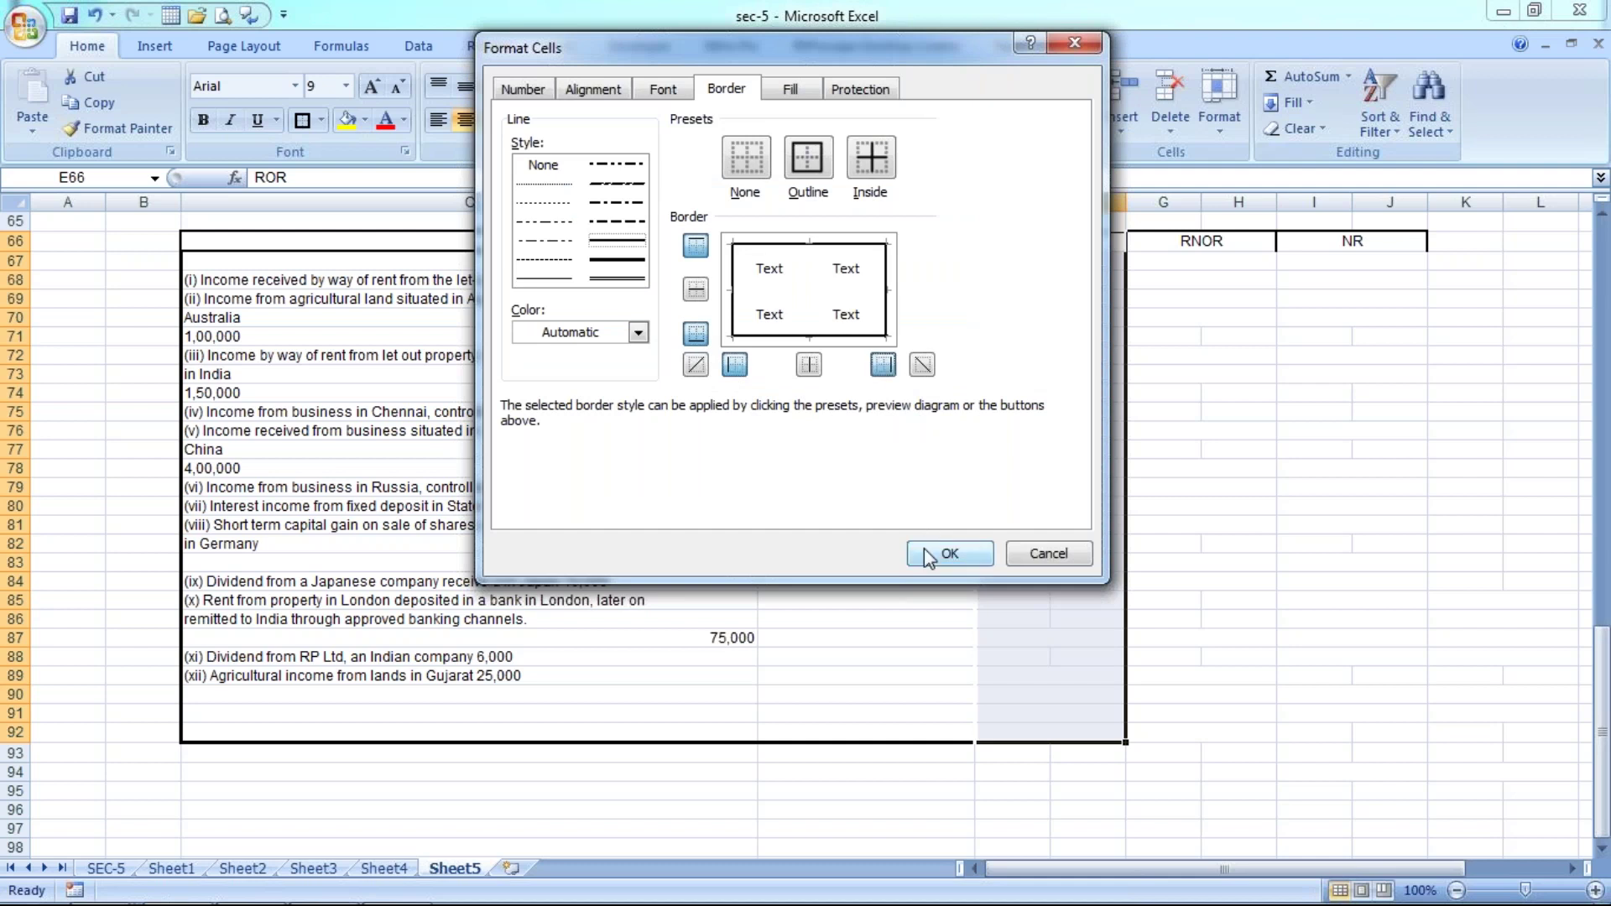
left_click(925, 551)
Copy the ROR column's borders onto the RNOR (G66:H92) and NR (I66:J92) columns.
left_click_drag(1019, 242, 1062, 735)
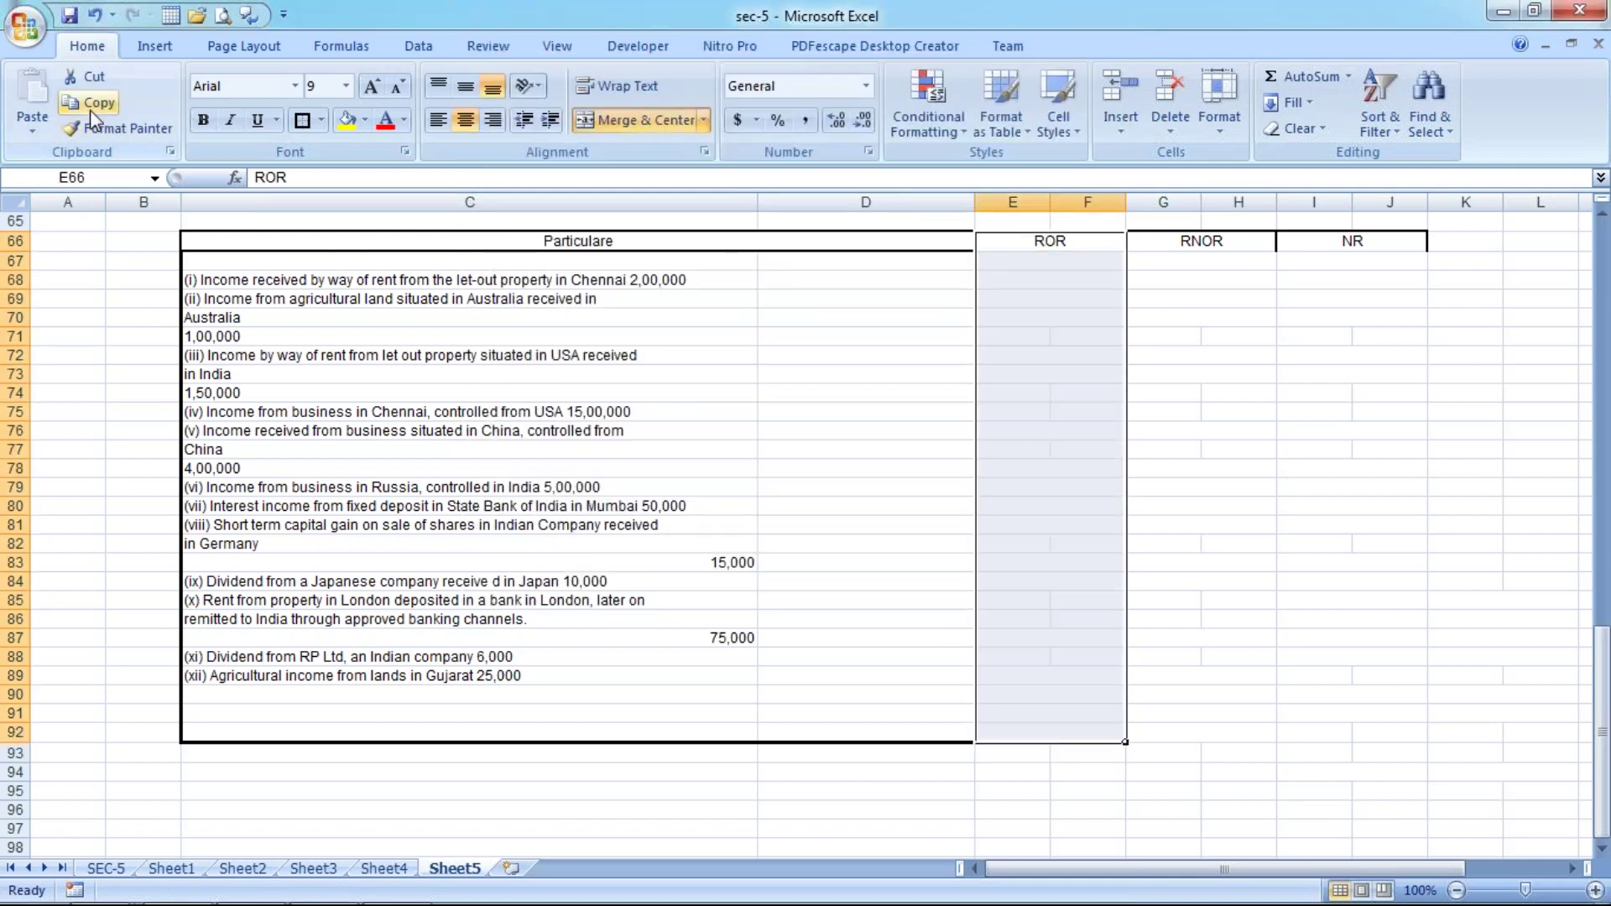
left_click(118, 129)
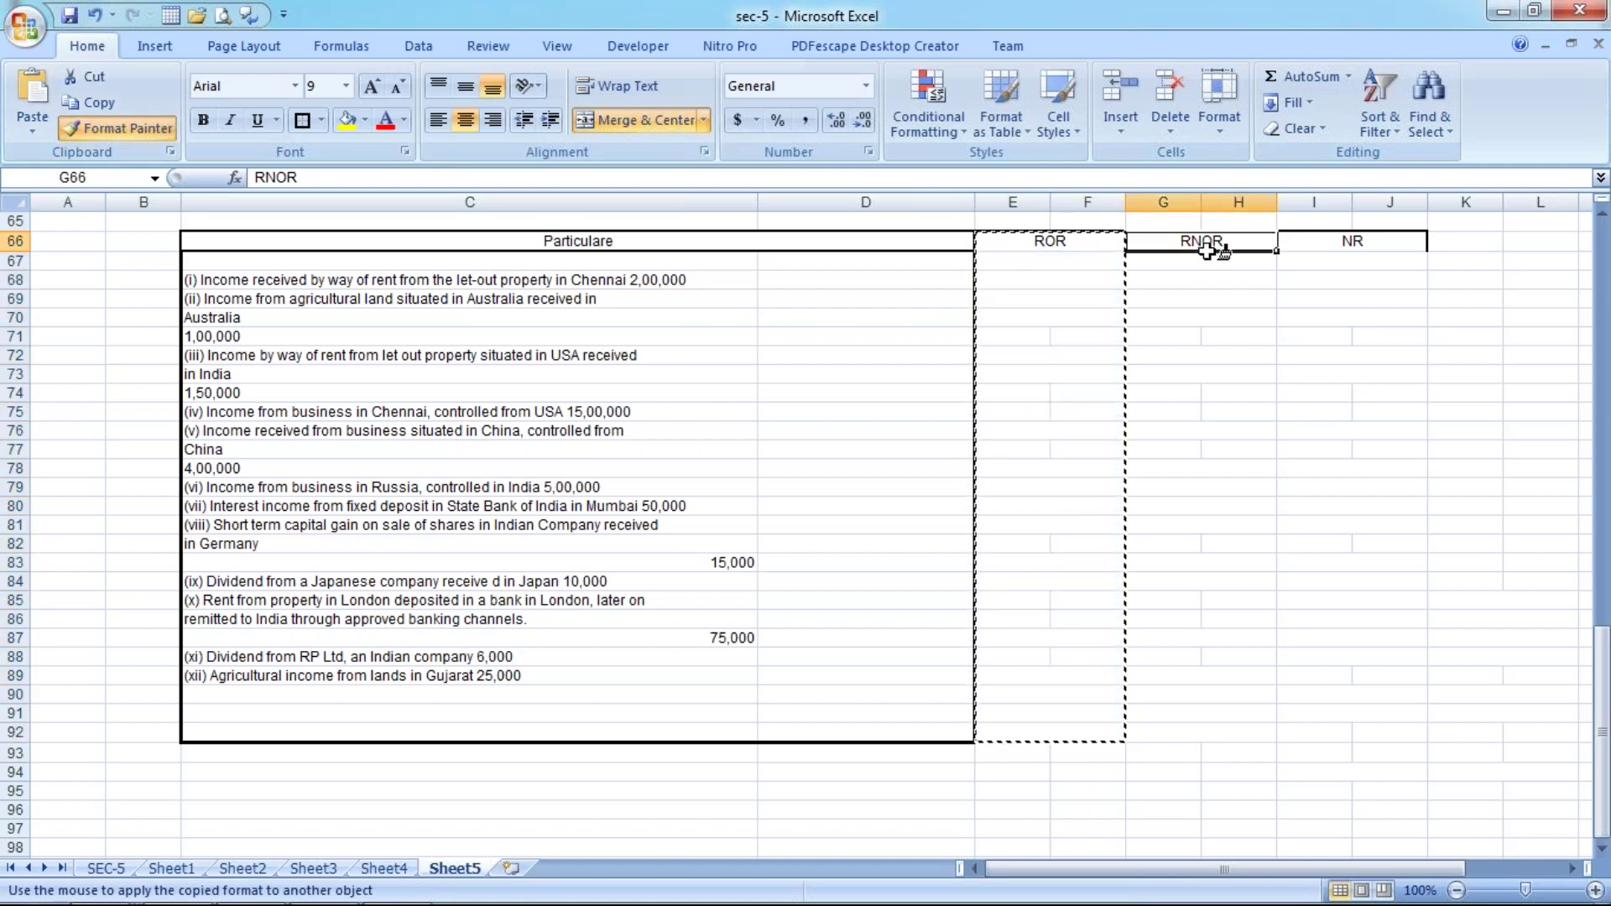
mouse_move(1218, 244)
left_mouse_down()
mouse_move(1178, 406)
mouse_move(1166, 735)
left_mouse_up()
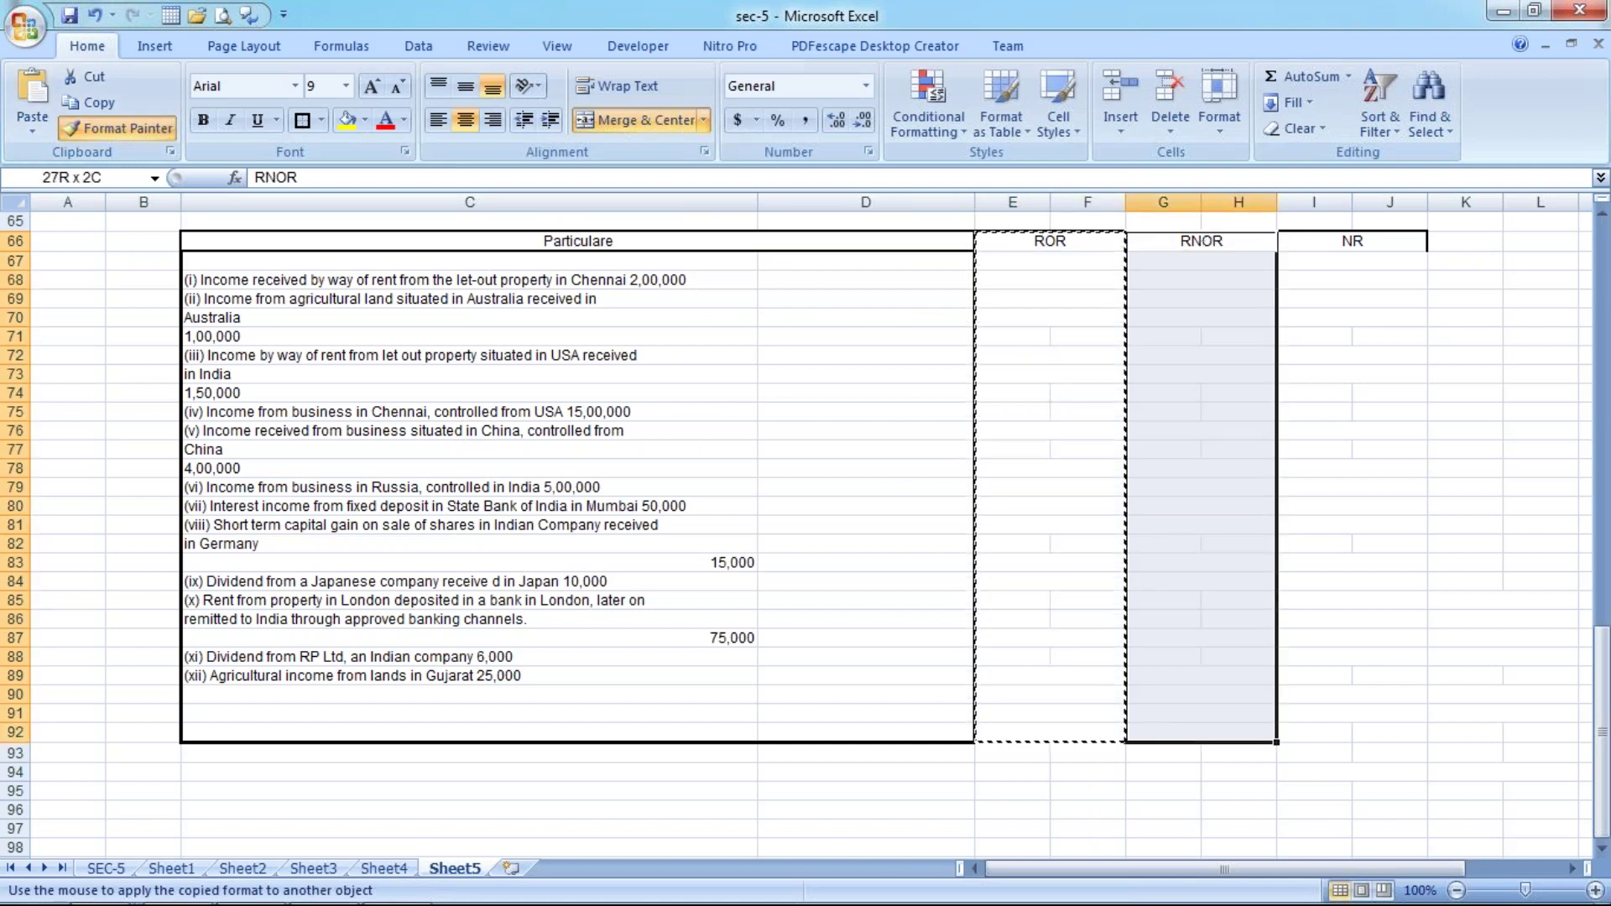
left_click_drag(1342, 245, 1301, 720)
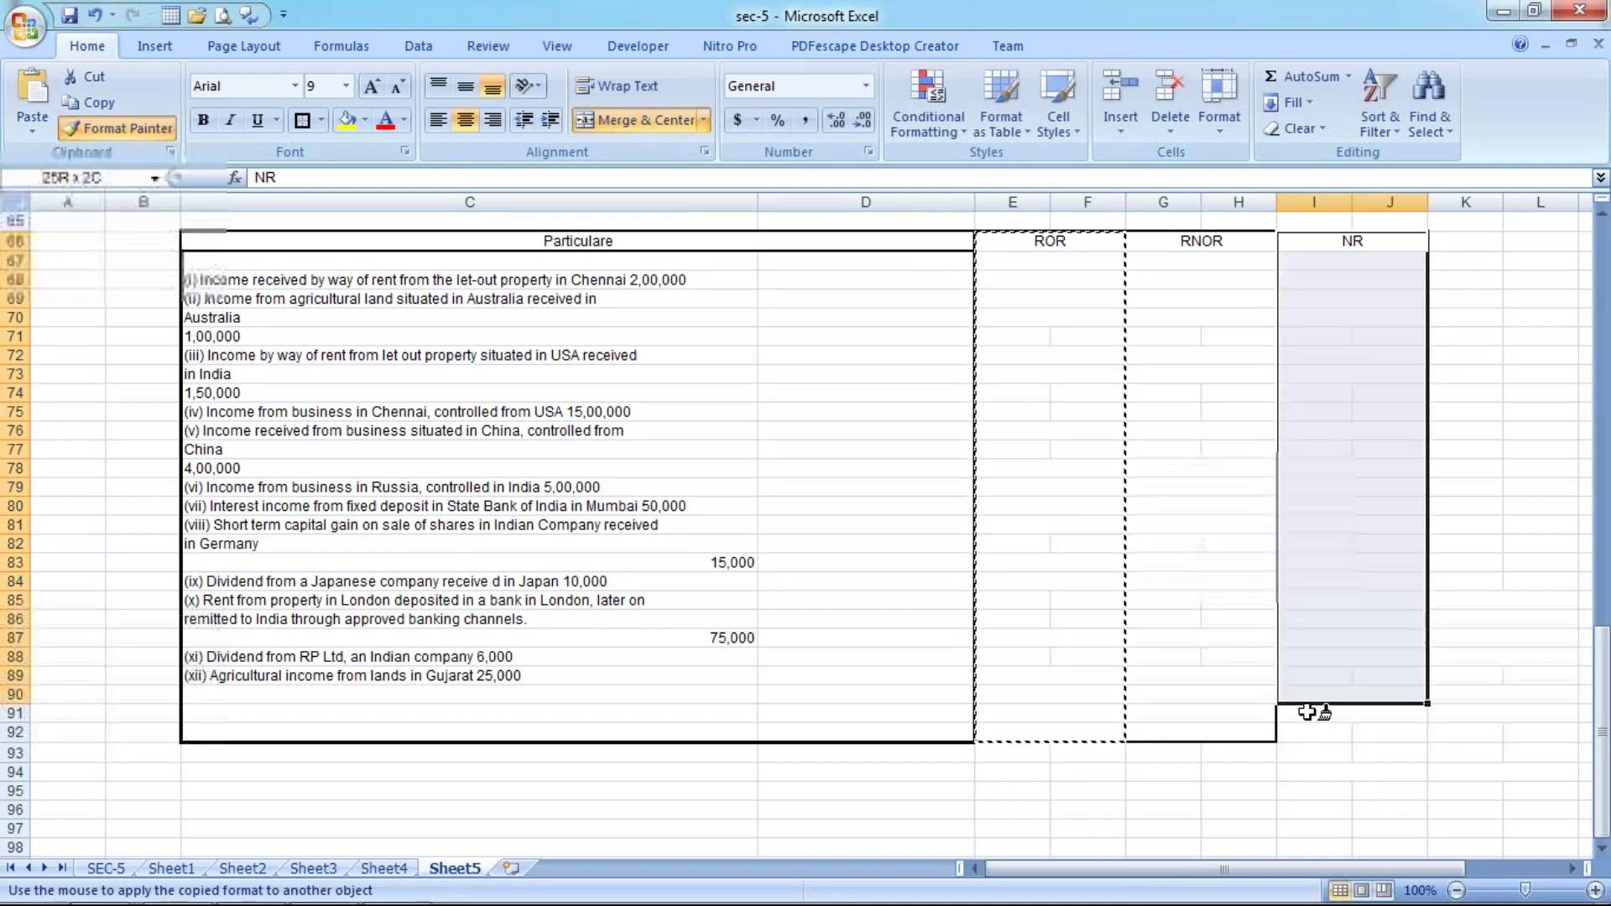
left_click(1003, 266)
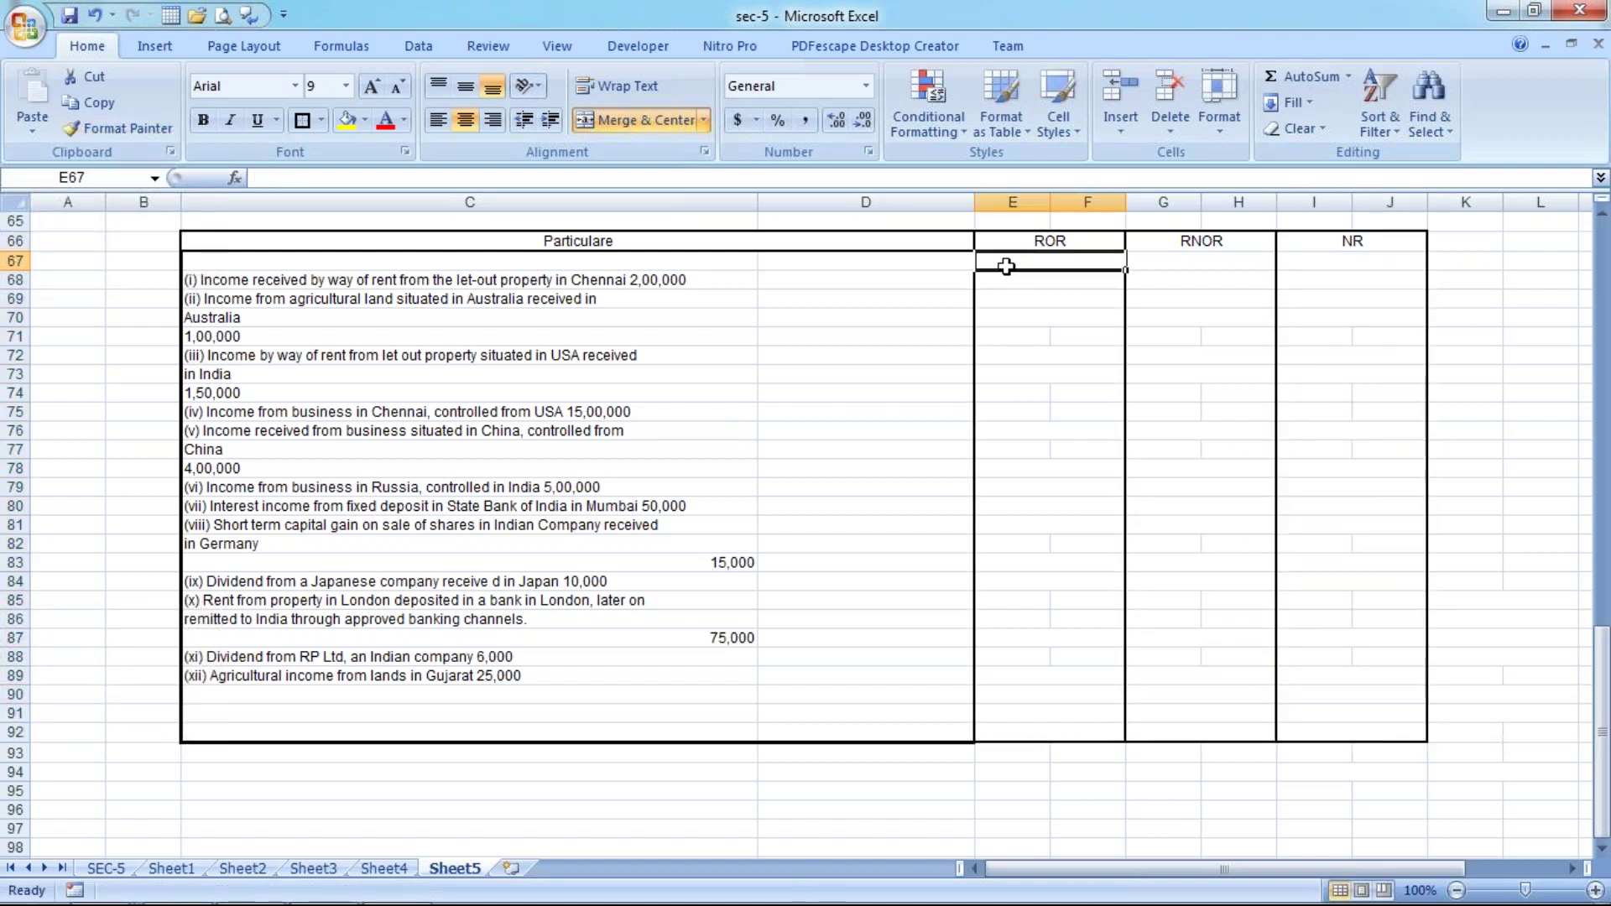
Enter 200000 in row 67 and fill it across RNOR and NR.
type("200")
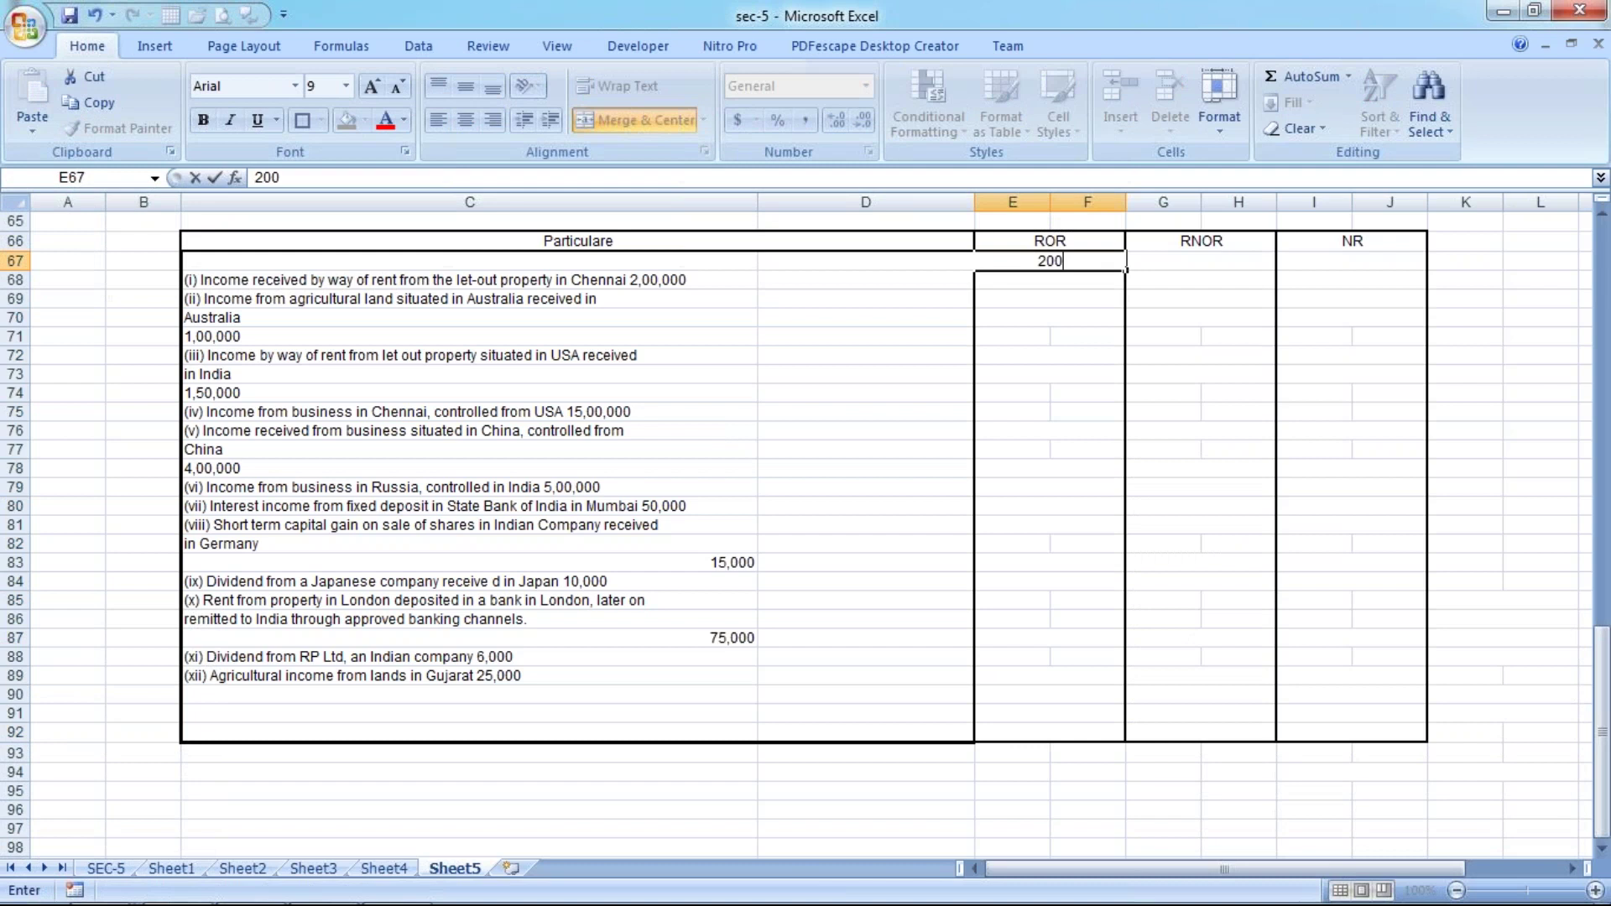
type("000")
left_click_drag(1006, 266, 1418, 262)
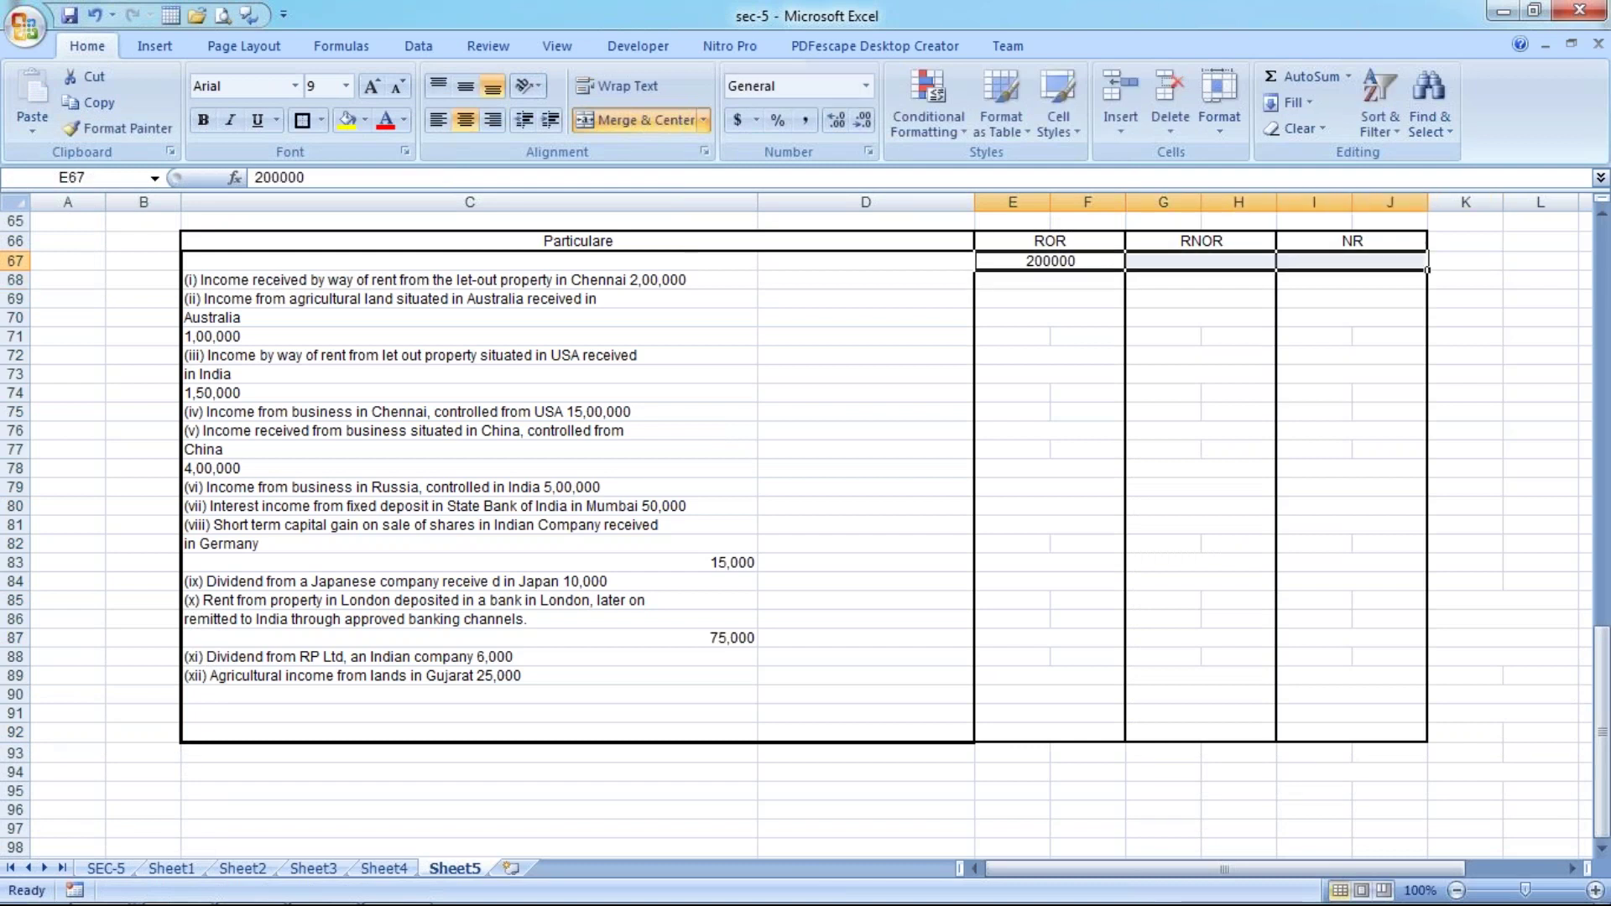
key("ctrl+r")
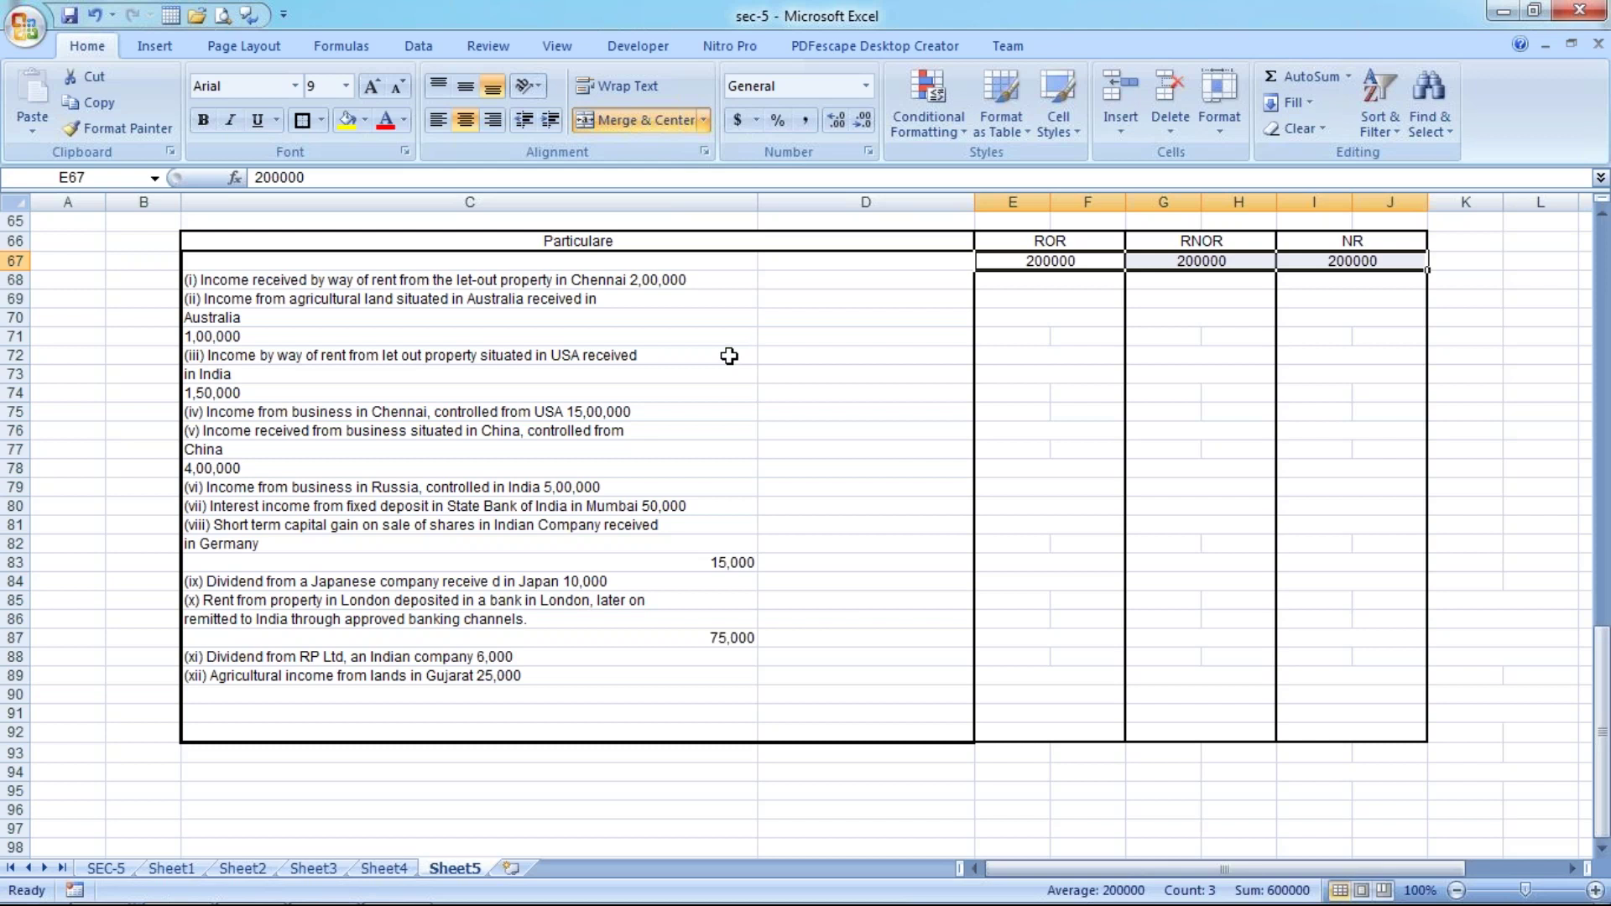
Enter 100000 under ROR and dashes under RNOR and NR for item (i).
left_click(997, 284)
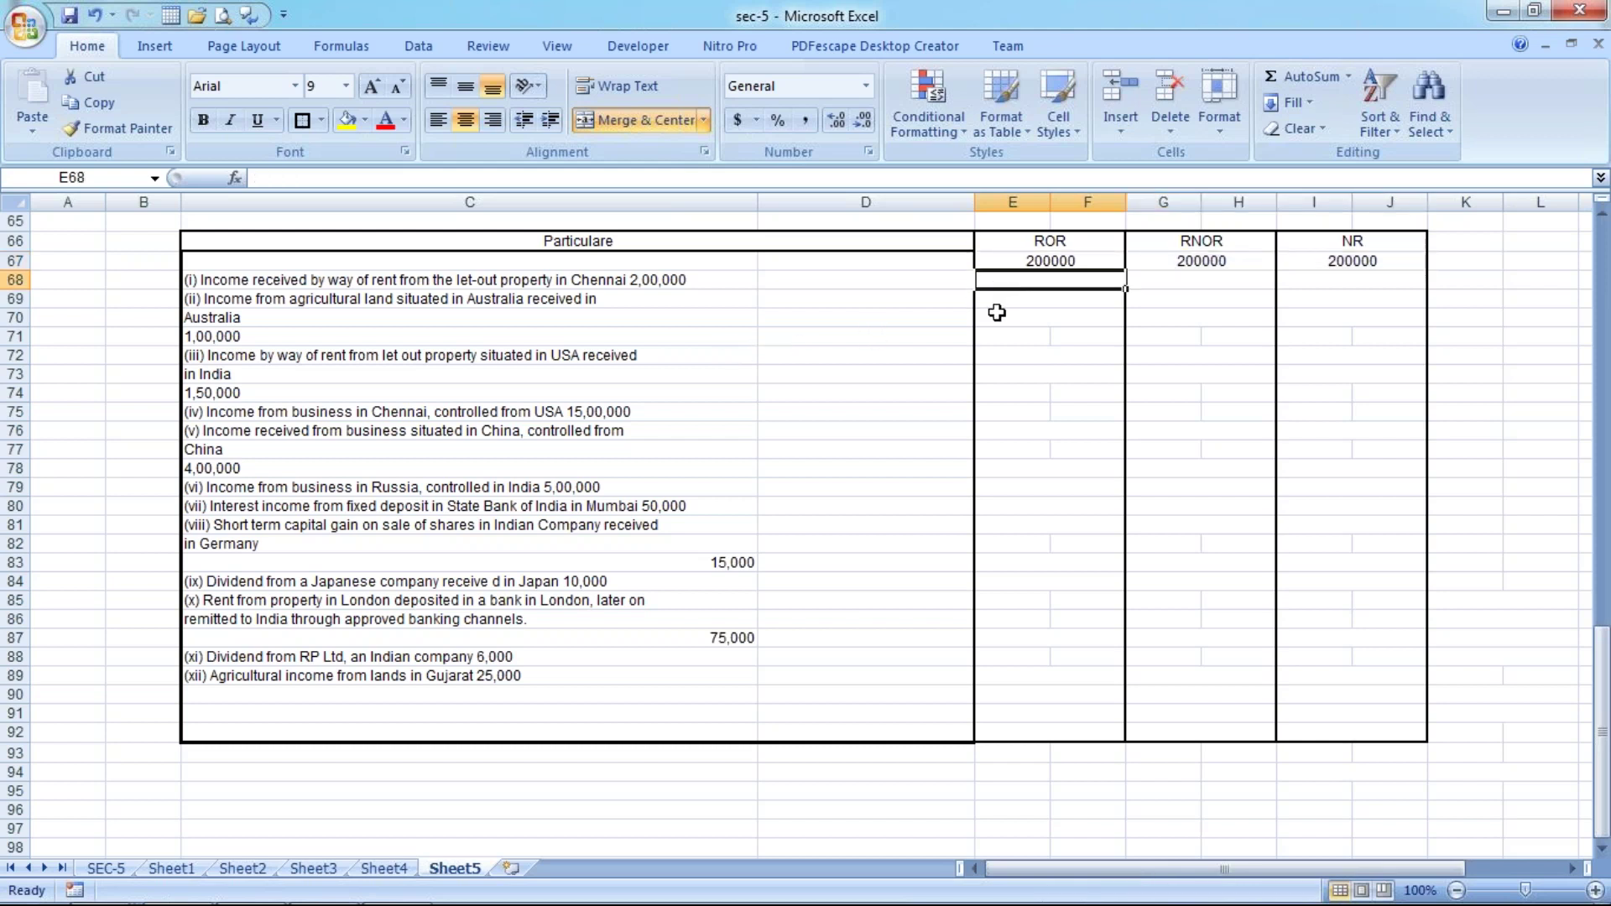
type("100000")
key("Return")
key("Up")
key("Up")
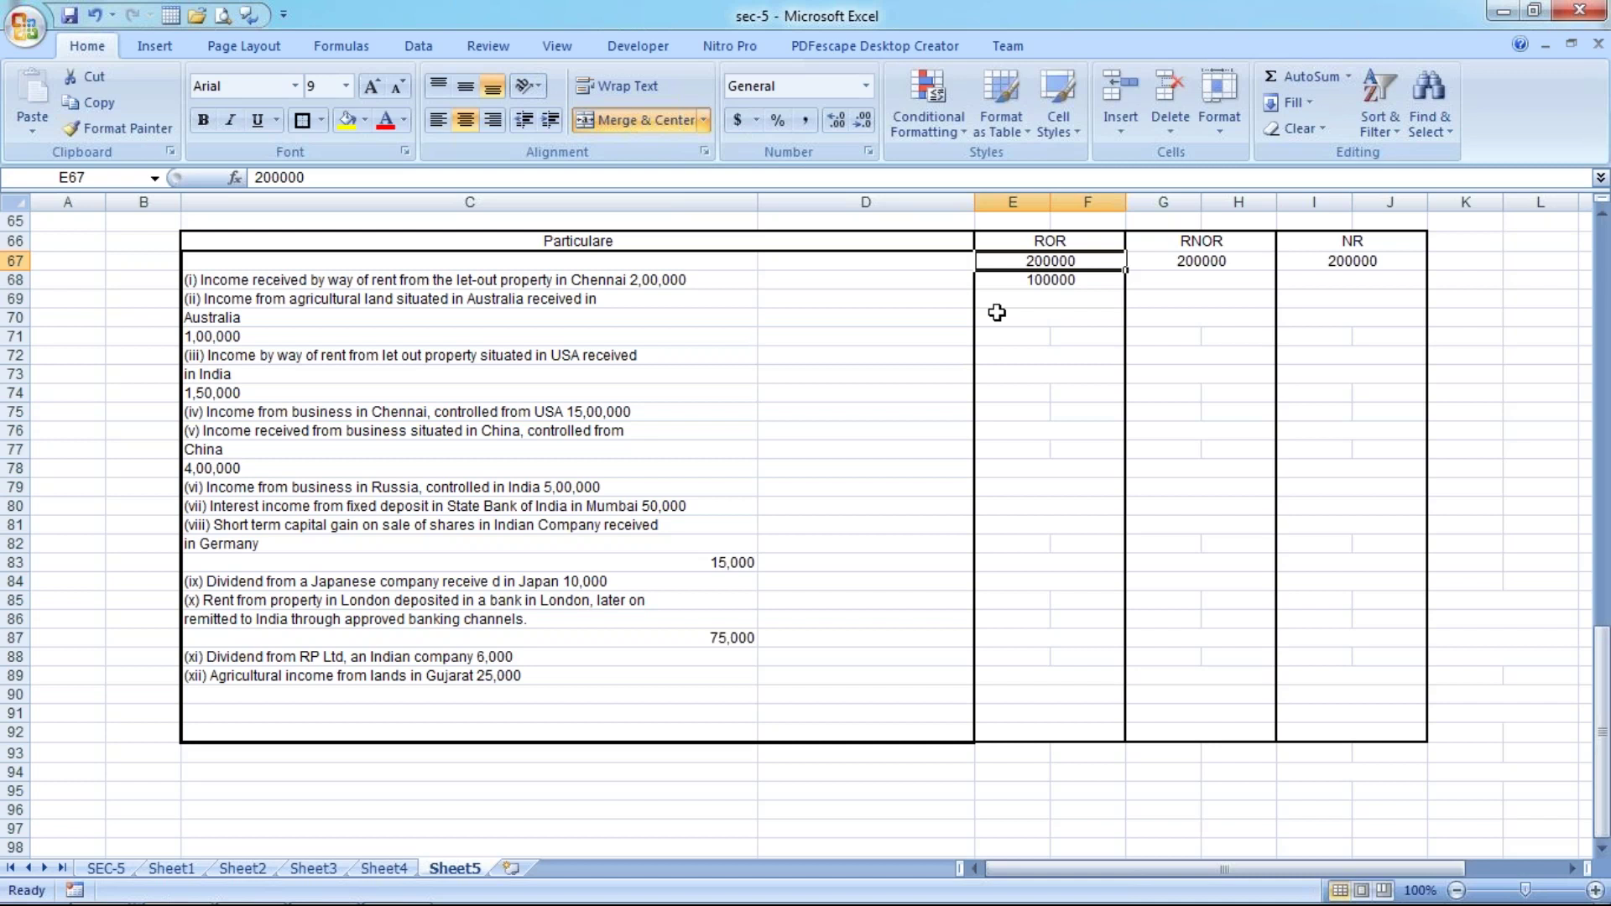
key("Right")
key("Down")
type("-")
key("Return")
key("Up")
key("Right")
type("-")
key("Left")
key("Left")
key("Down")
key("Down")
key("Down")
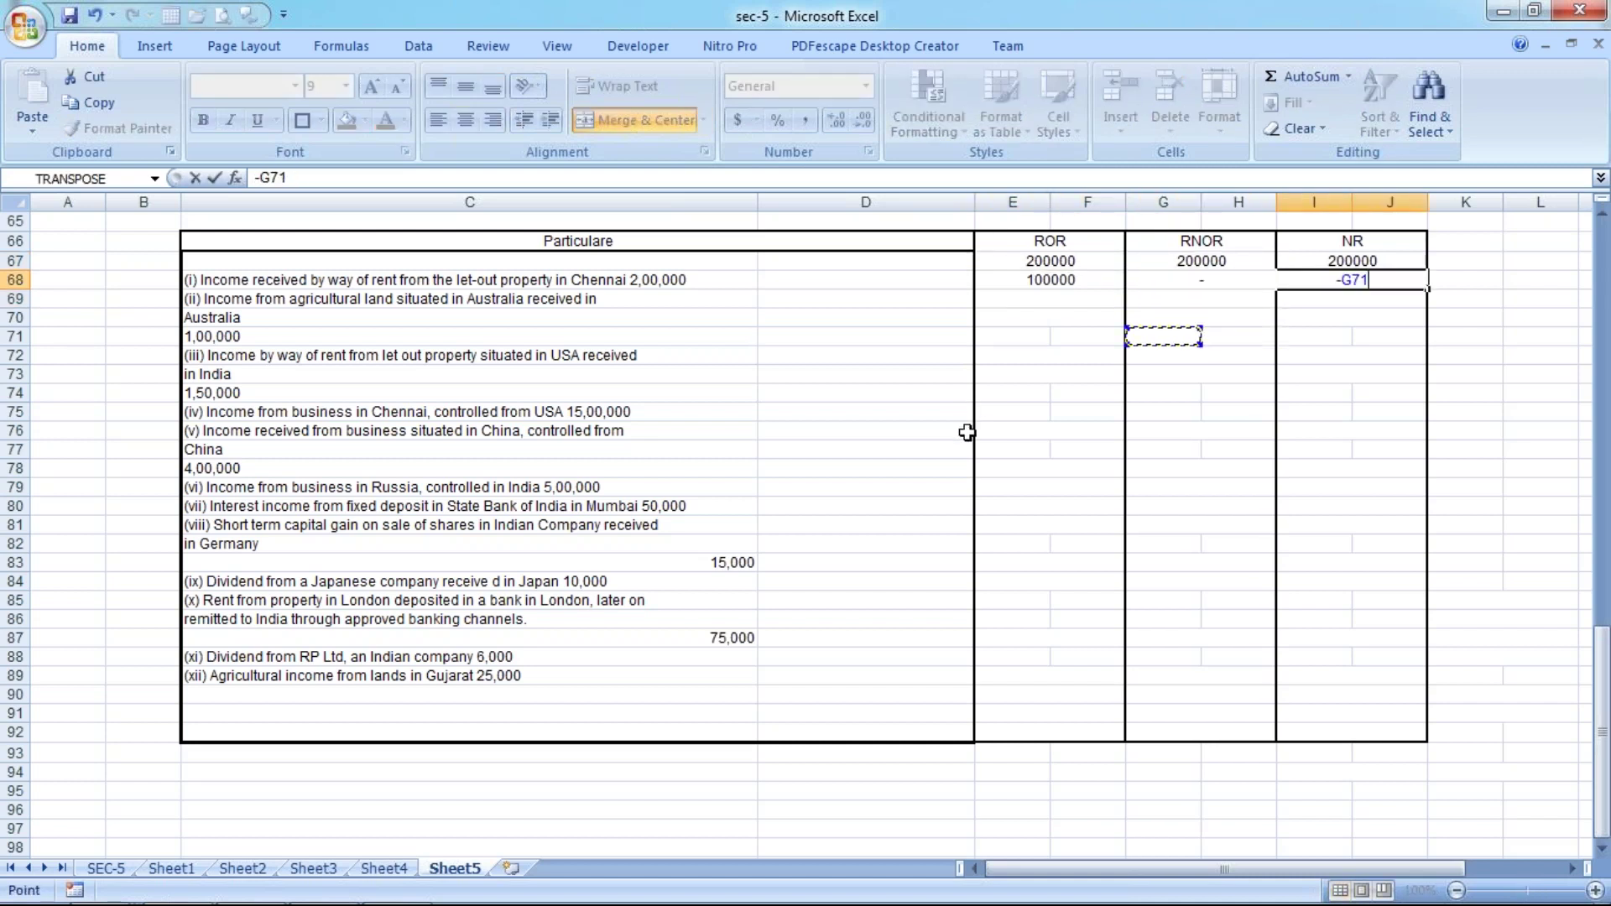
key("BackSpace")
key("BackSpace")
key("BackSpace")
key("Return")
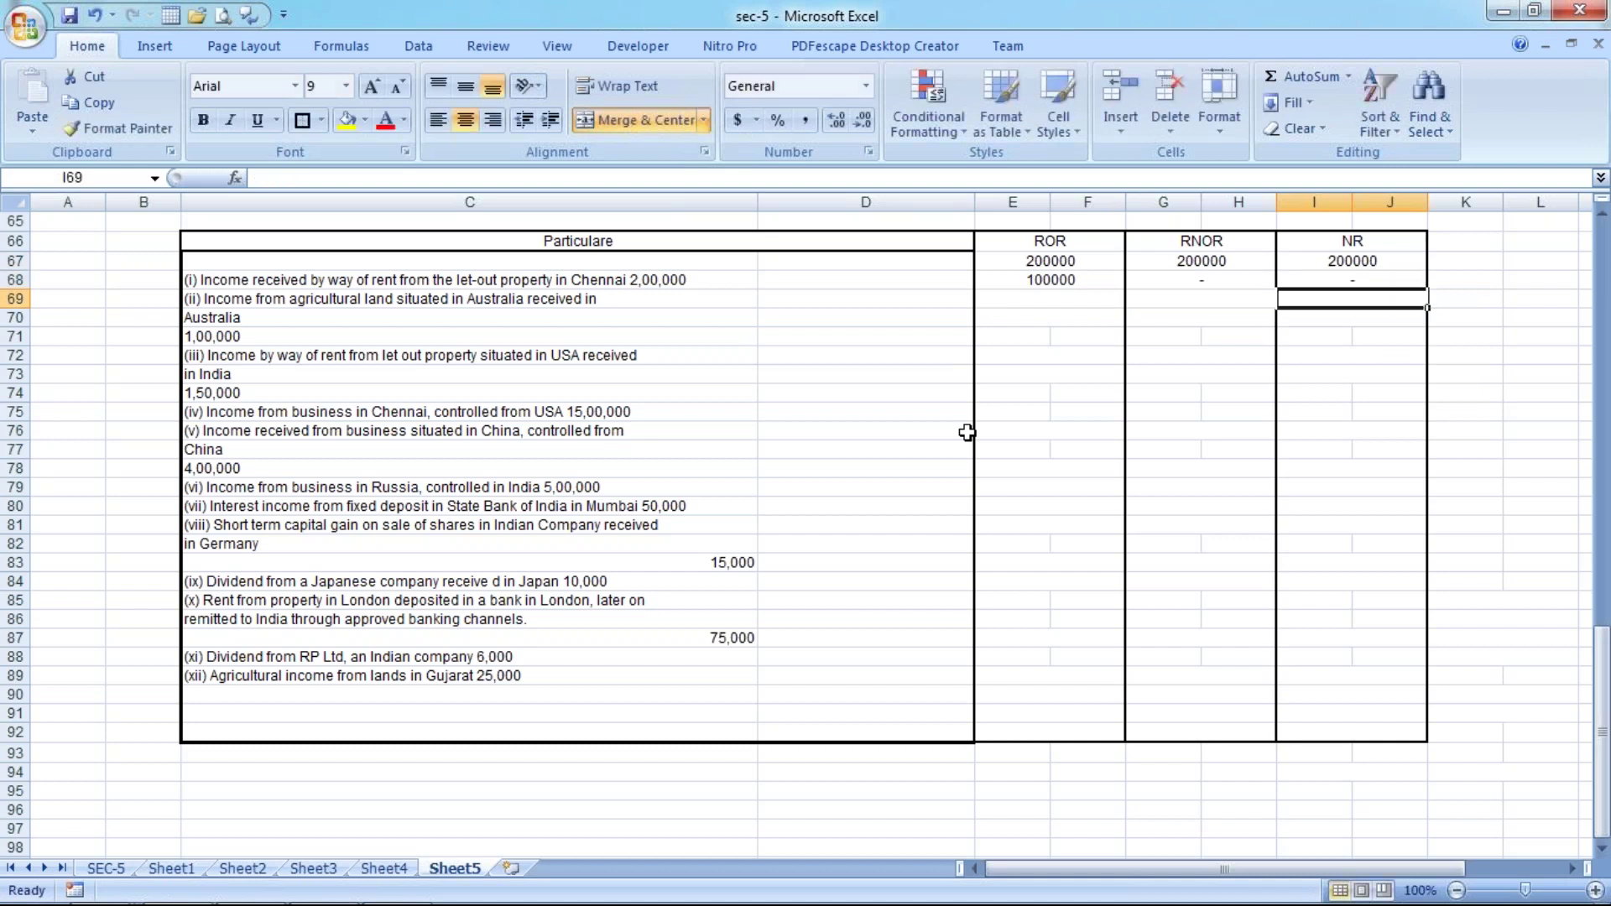
Enter 150000 for item (iii) in E72 and fill it across RNOR and NR.
key("Left")
key("Left")
key("Down")
key("Down")
key("Down")
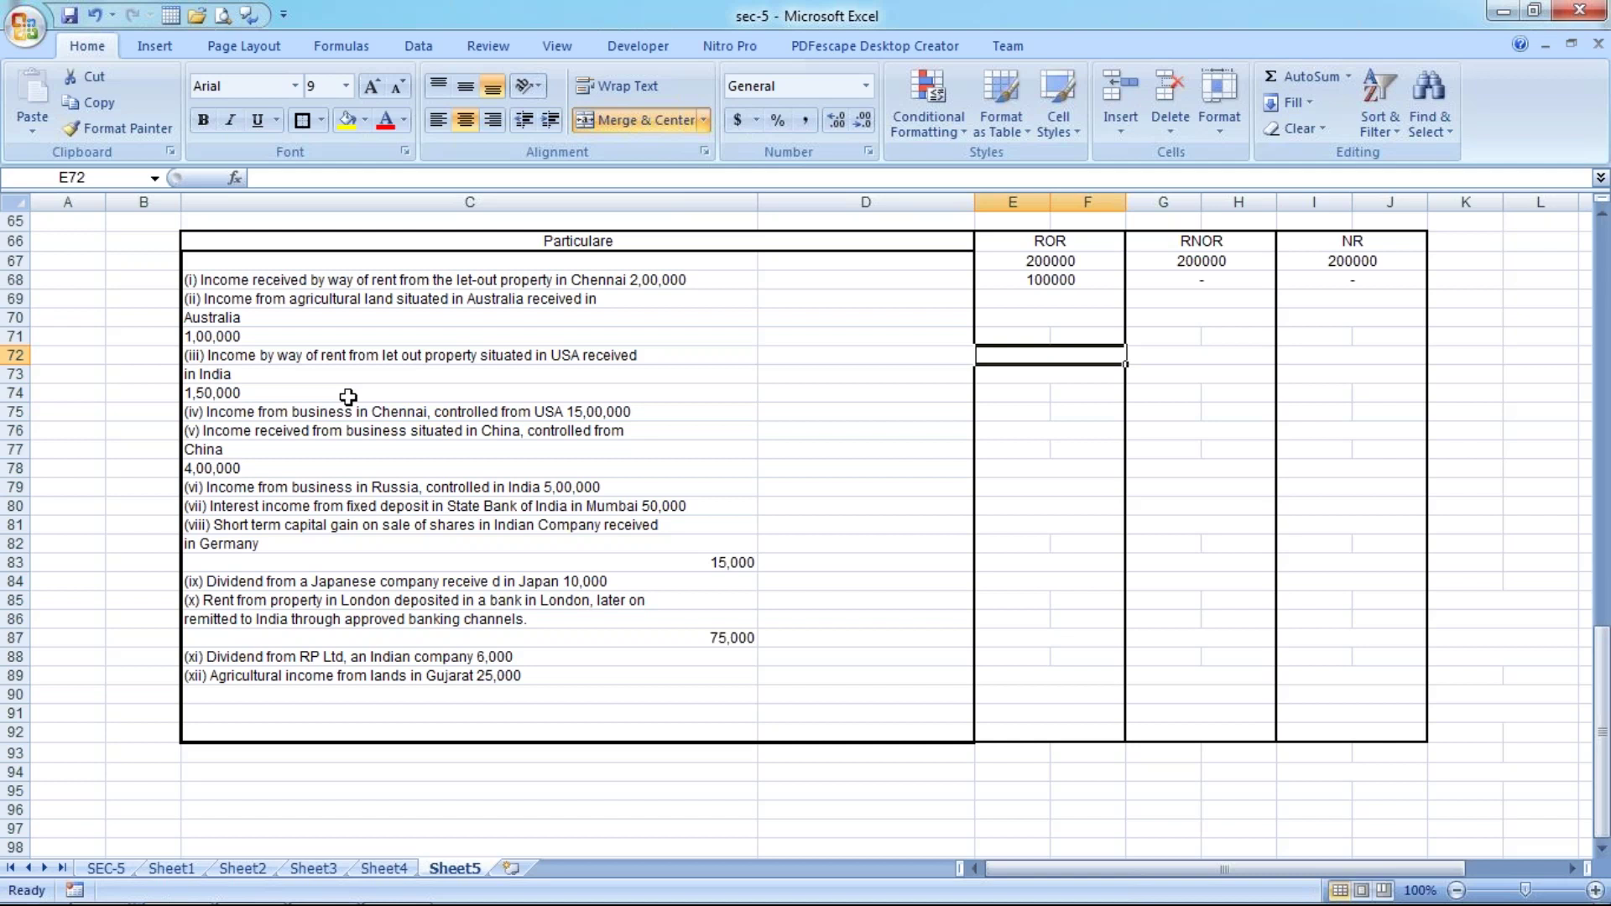
type("150000")
key("Return")
key("Up")
key("shift+Right")
key("shift+Right")
key("shift+Right")
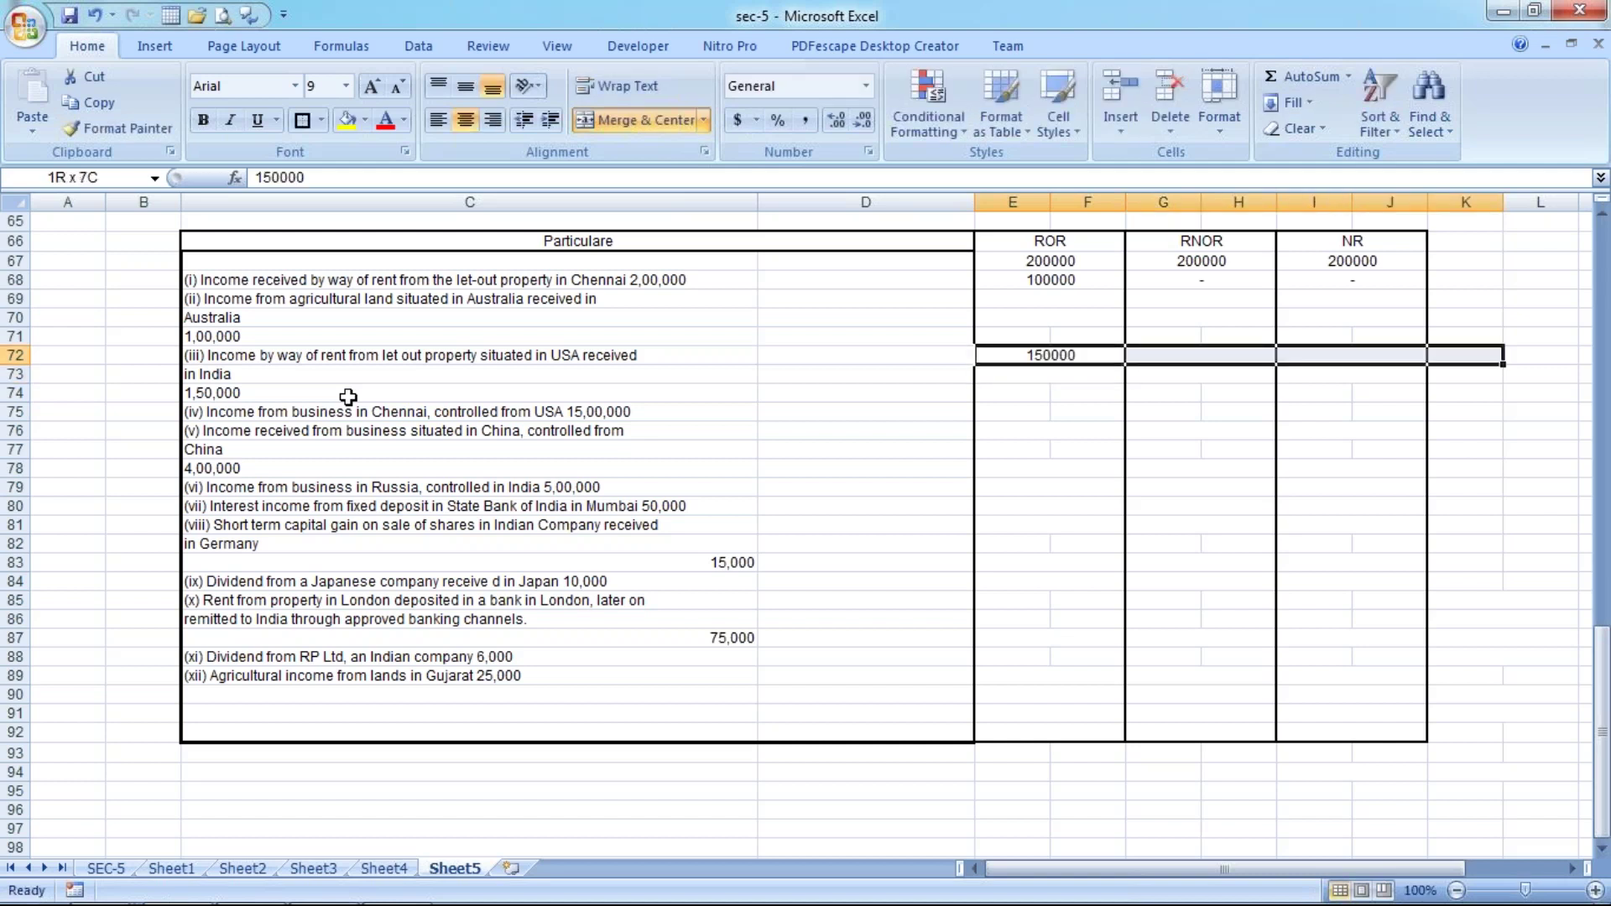
key("shift+Left")
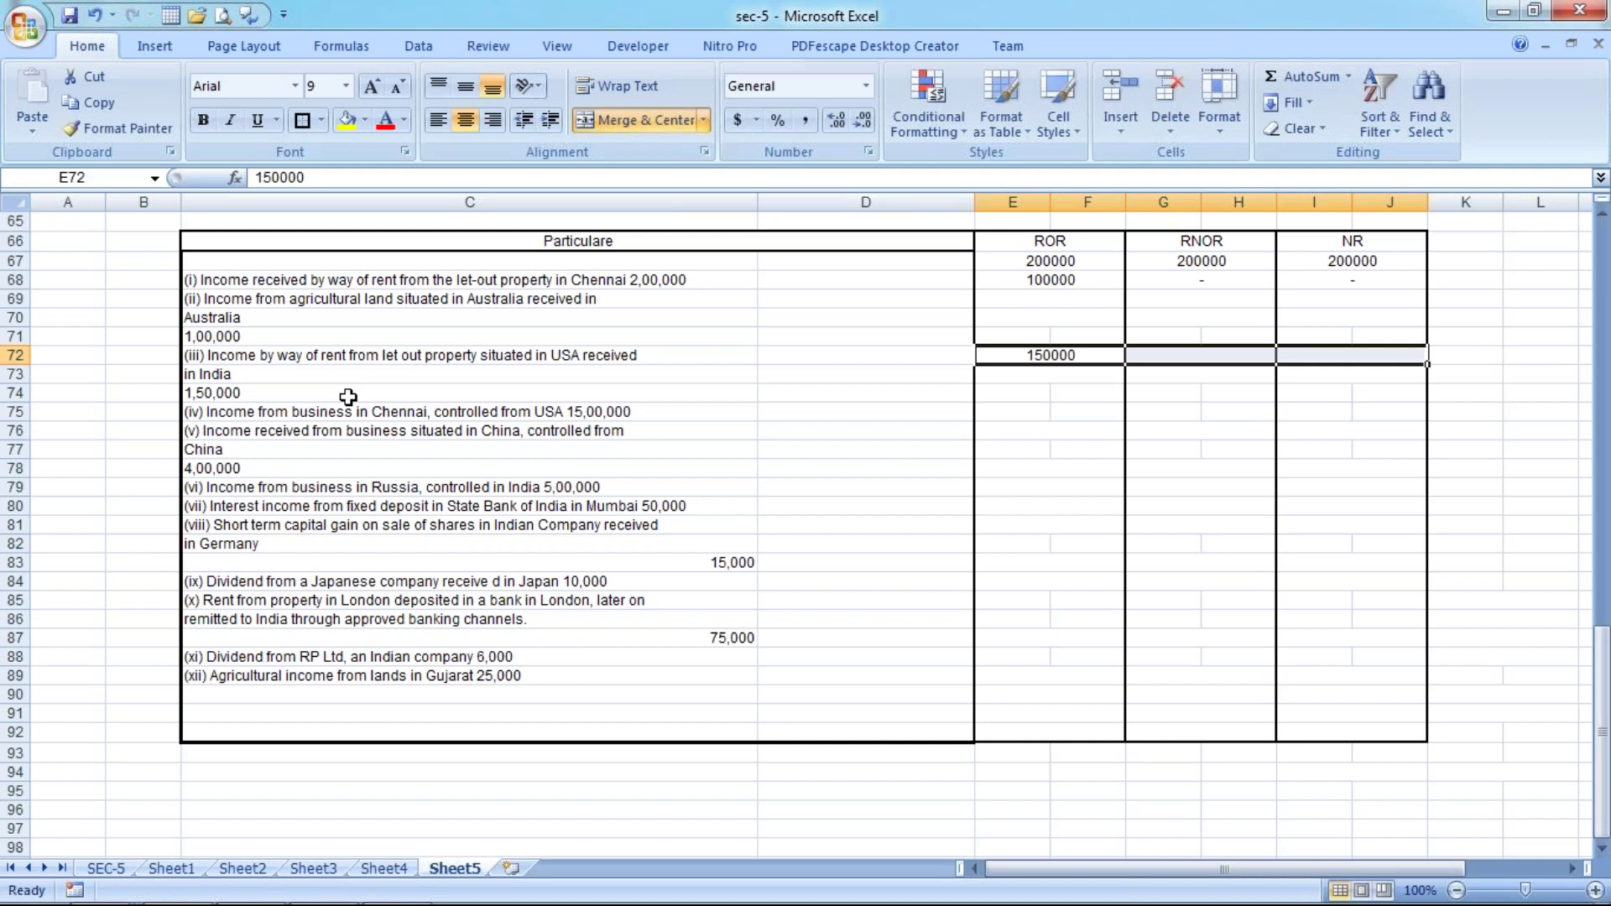
key("ctrl+r")
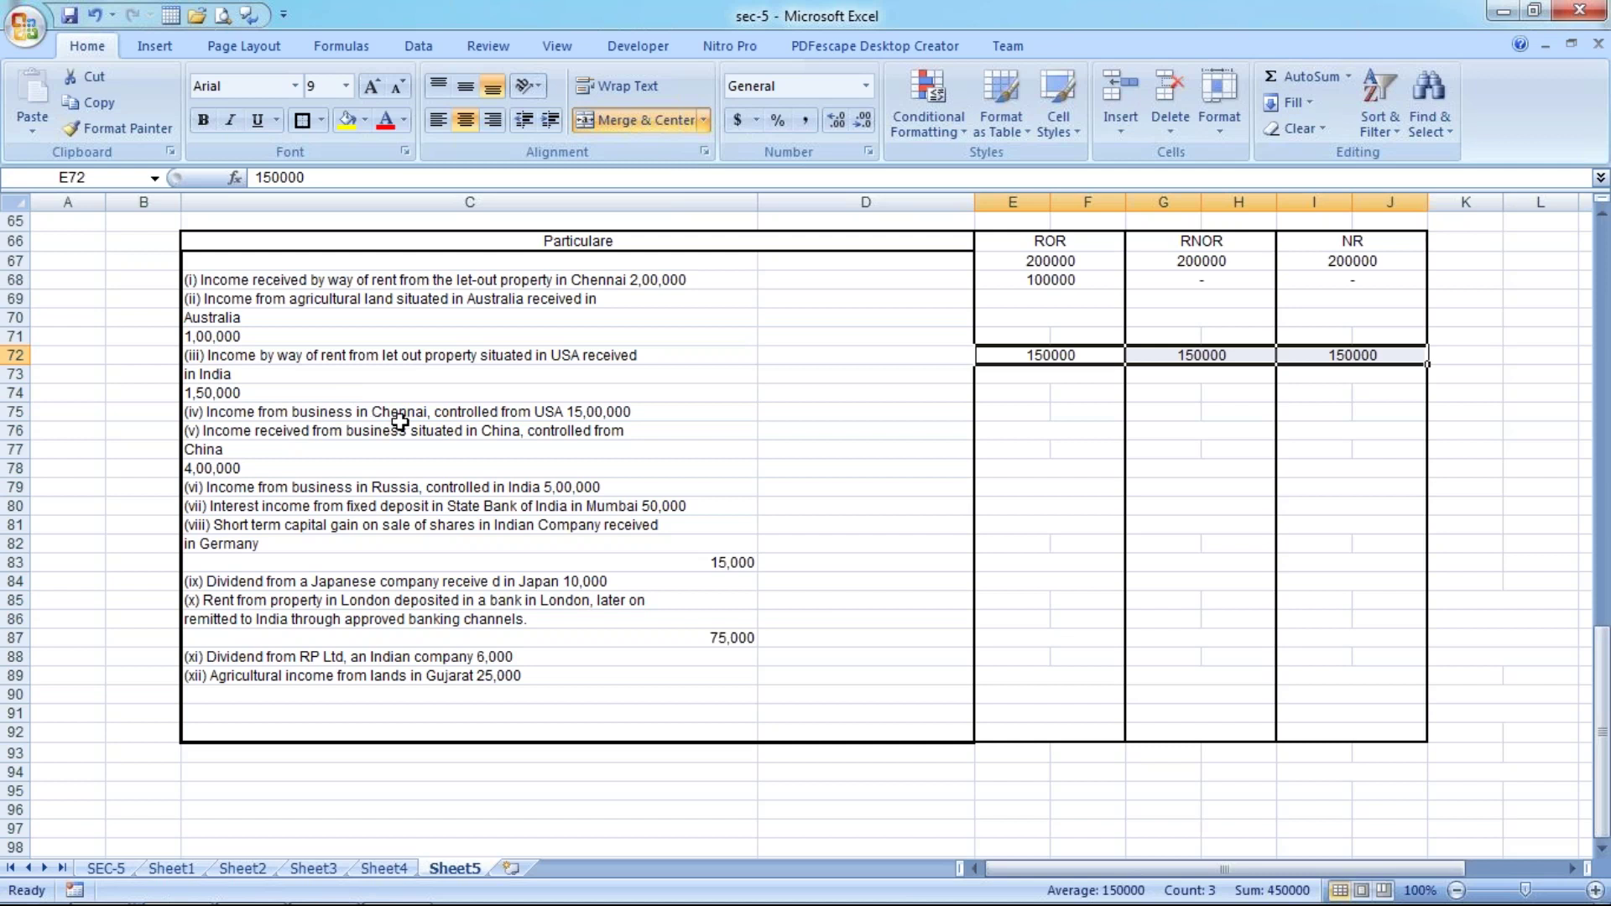
Merge the item (iv) ROR cells, enter 1500000, and fill it across RNOR and NR.
left_click(501, 428)
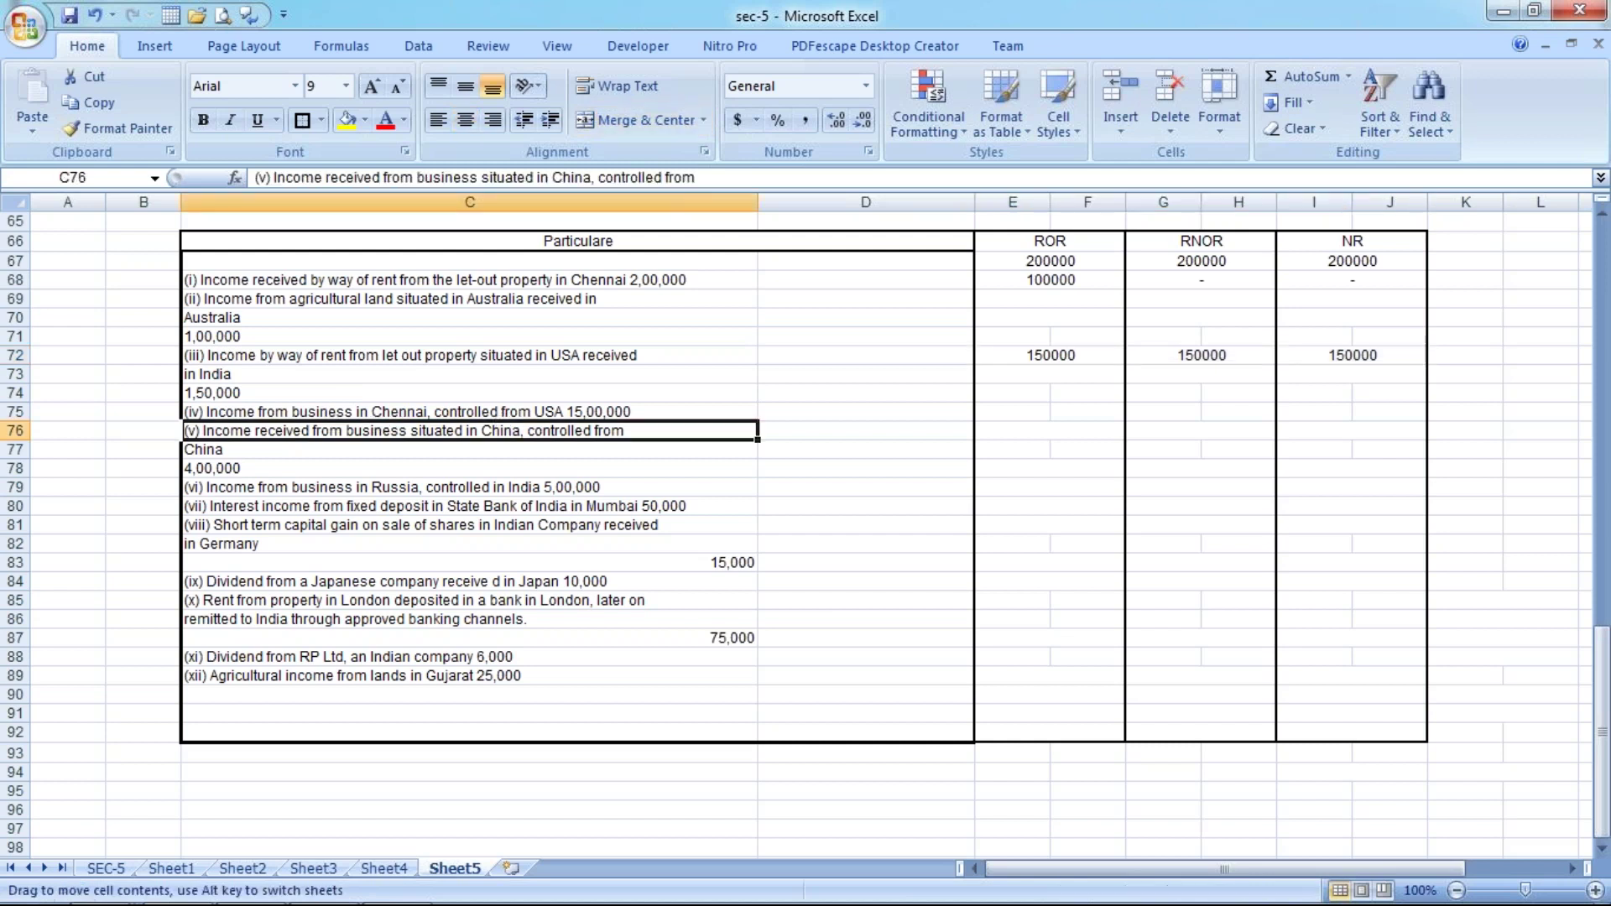
left_click(570, 409)
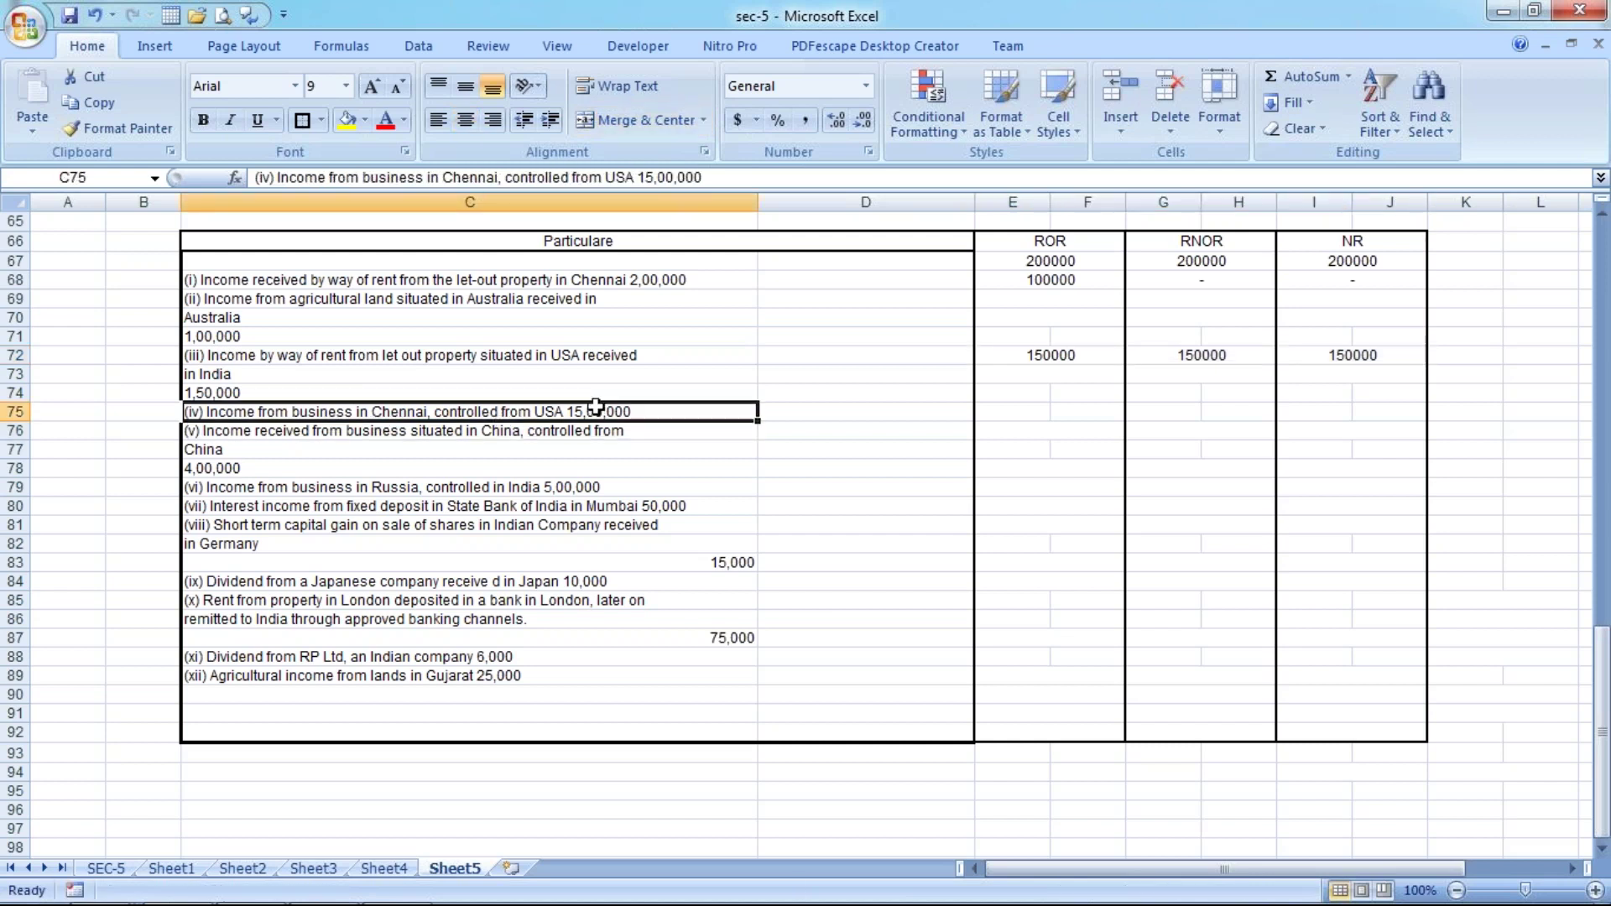
mouse_move(978, 407)
left_mouse_down()
mouse_move(1158, 430)
mouse_move(1099, 411)
left_mouse_up()
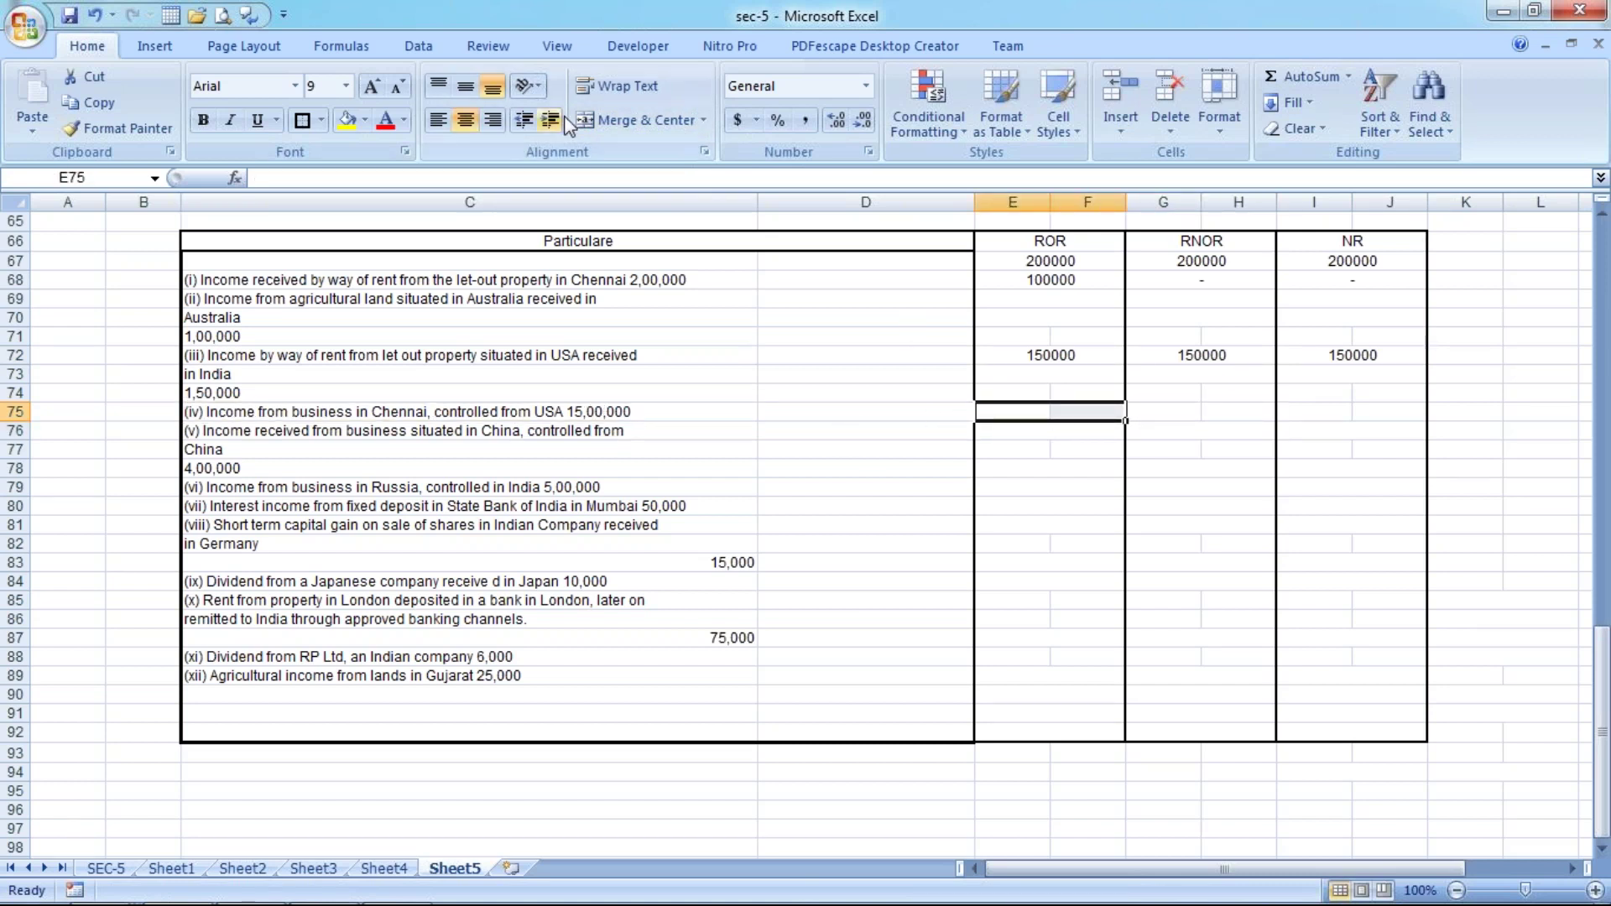
left_click(619, 126)
type("00000")
key("Return")
key("Up")
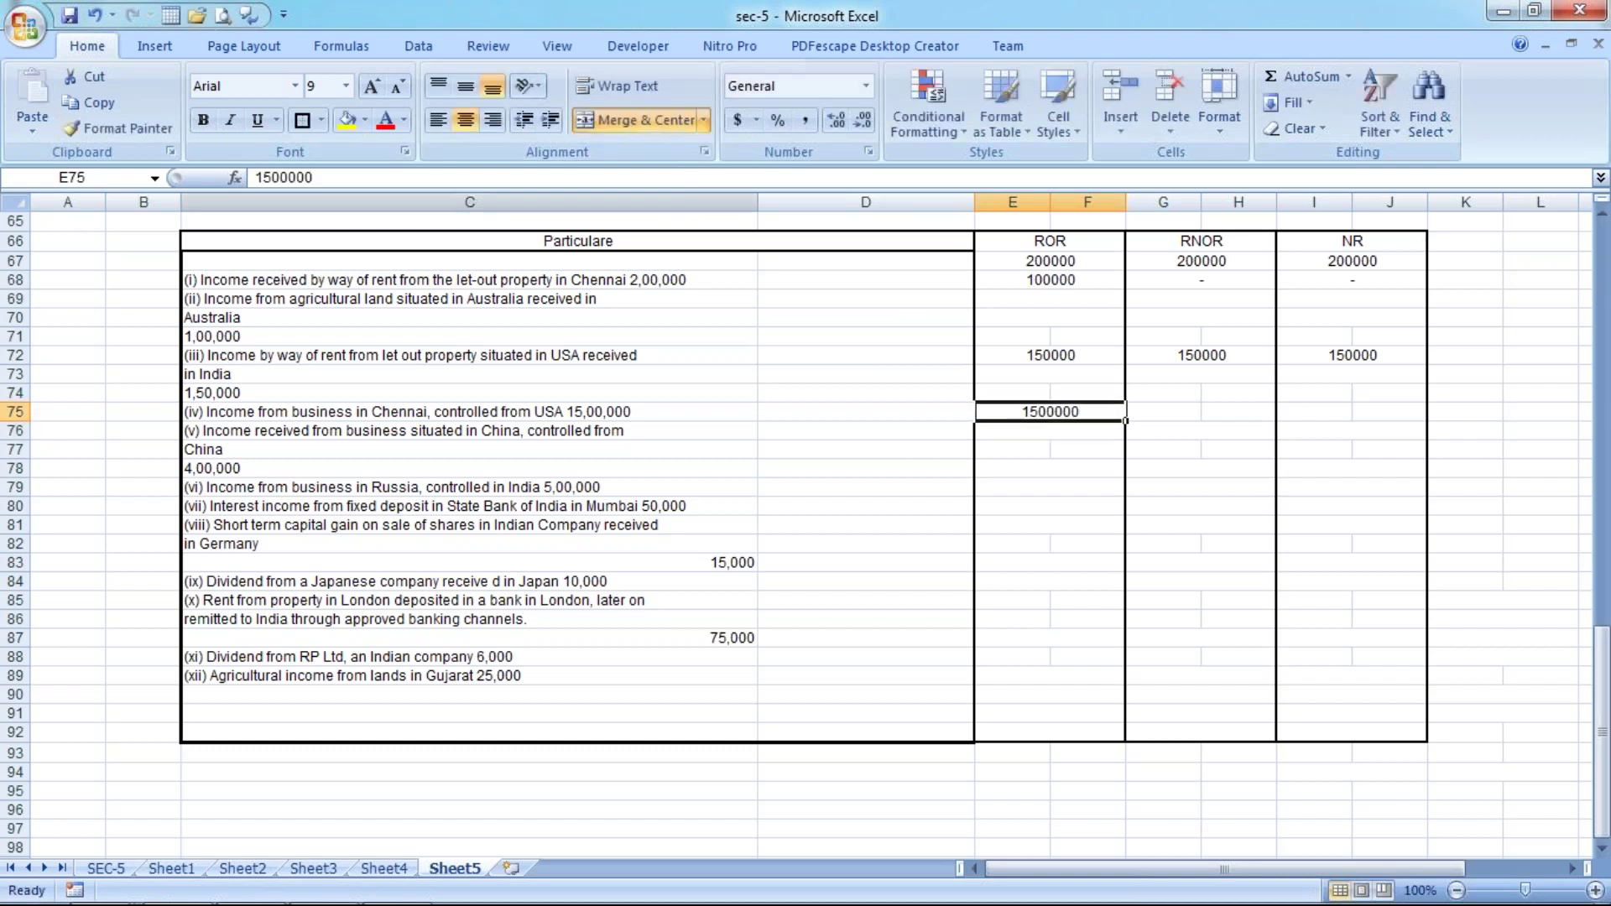
left_click_drag(1051, 411, 1389, 411)
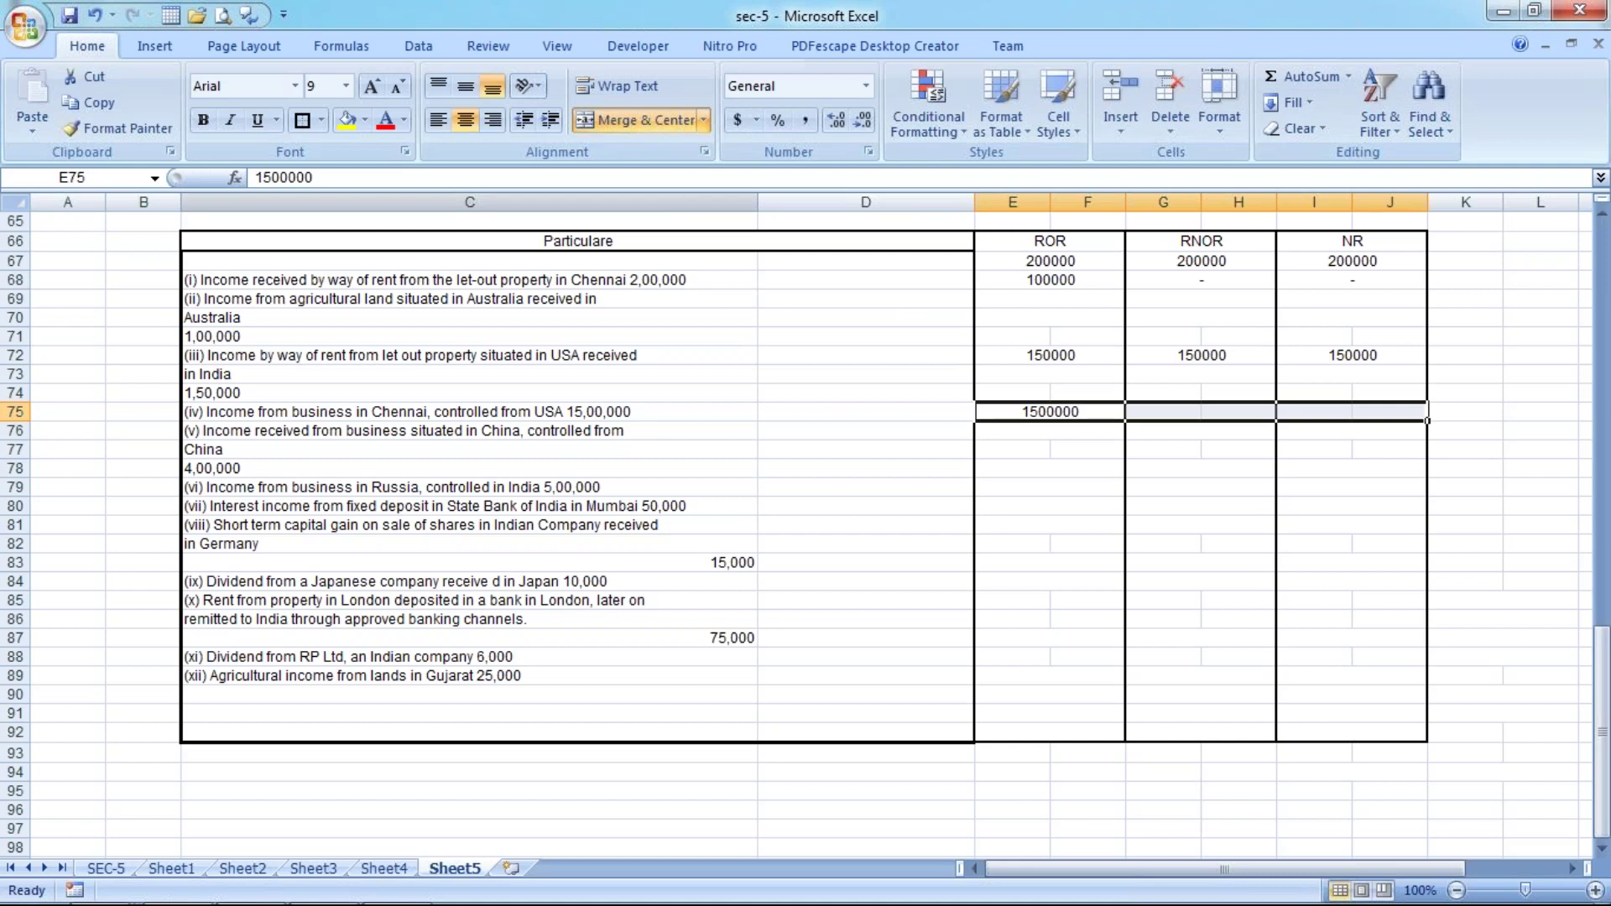
key("ctrl+r")
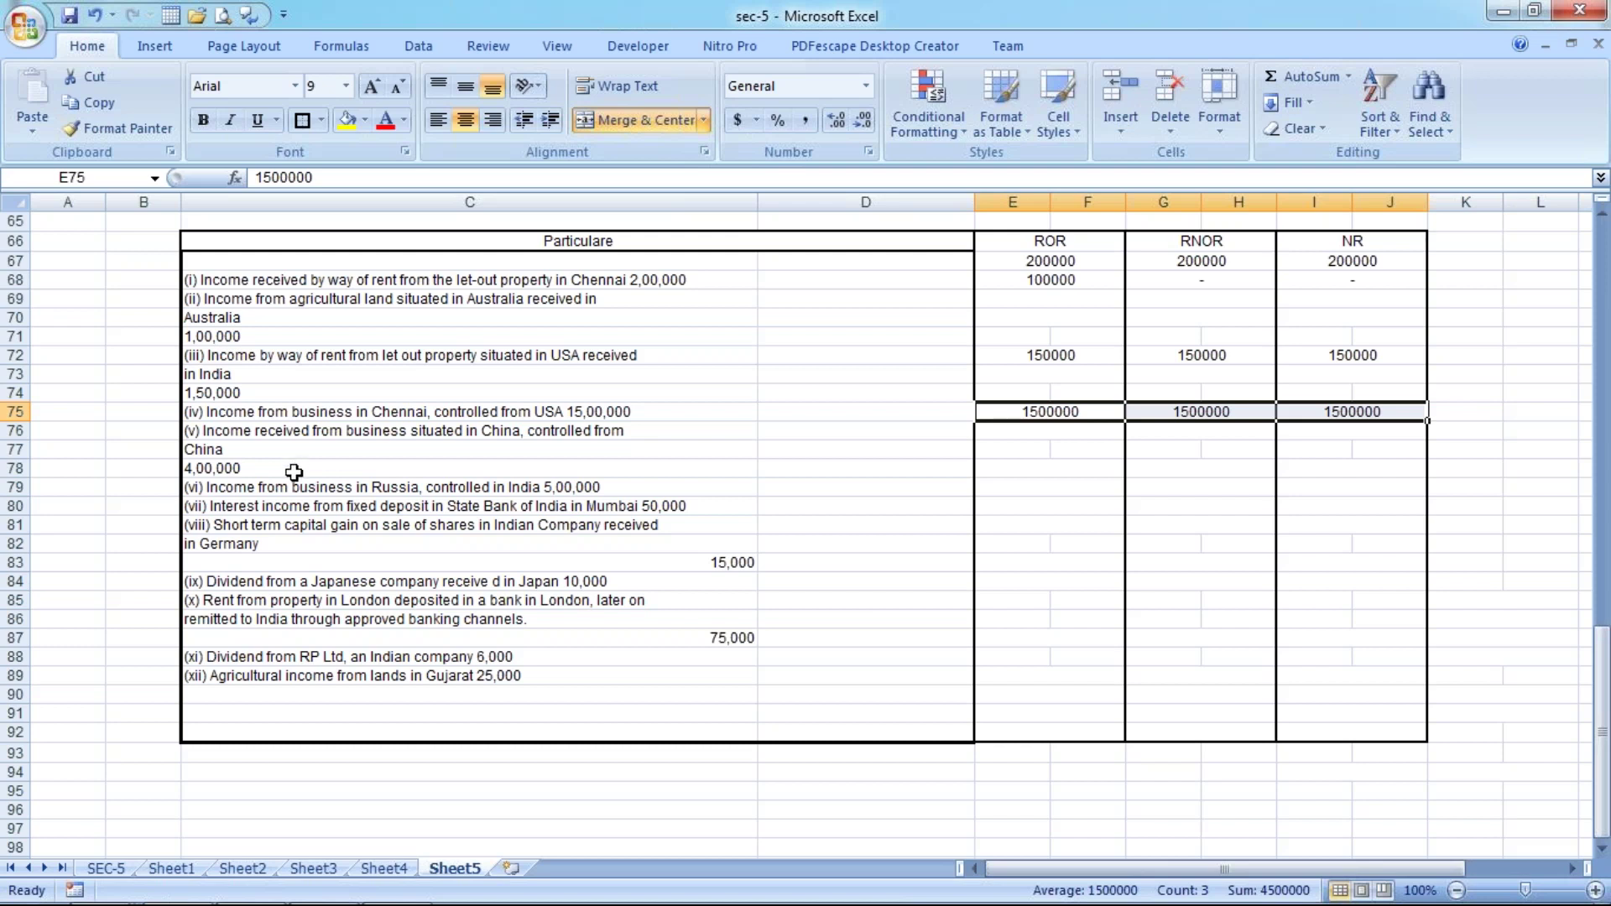
Enter 400000 as the ROR-only amount for item (v).
left_click(299, 467)
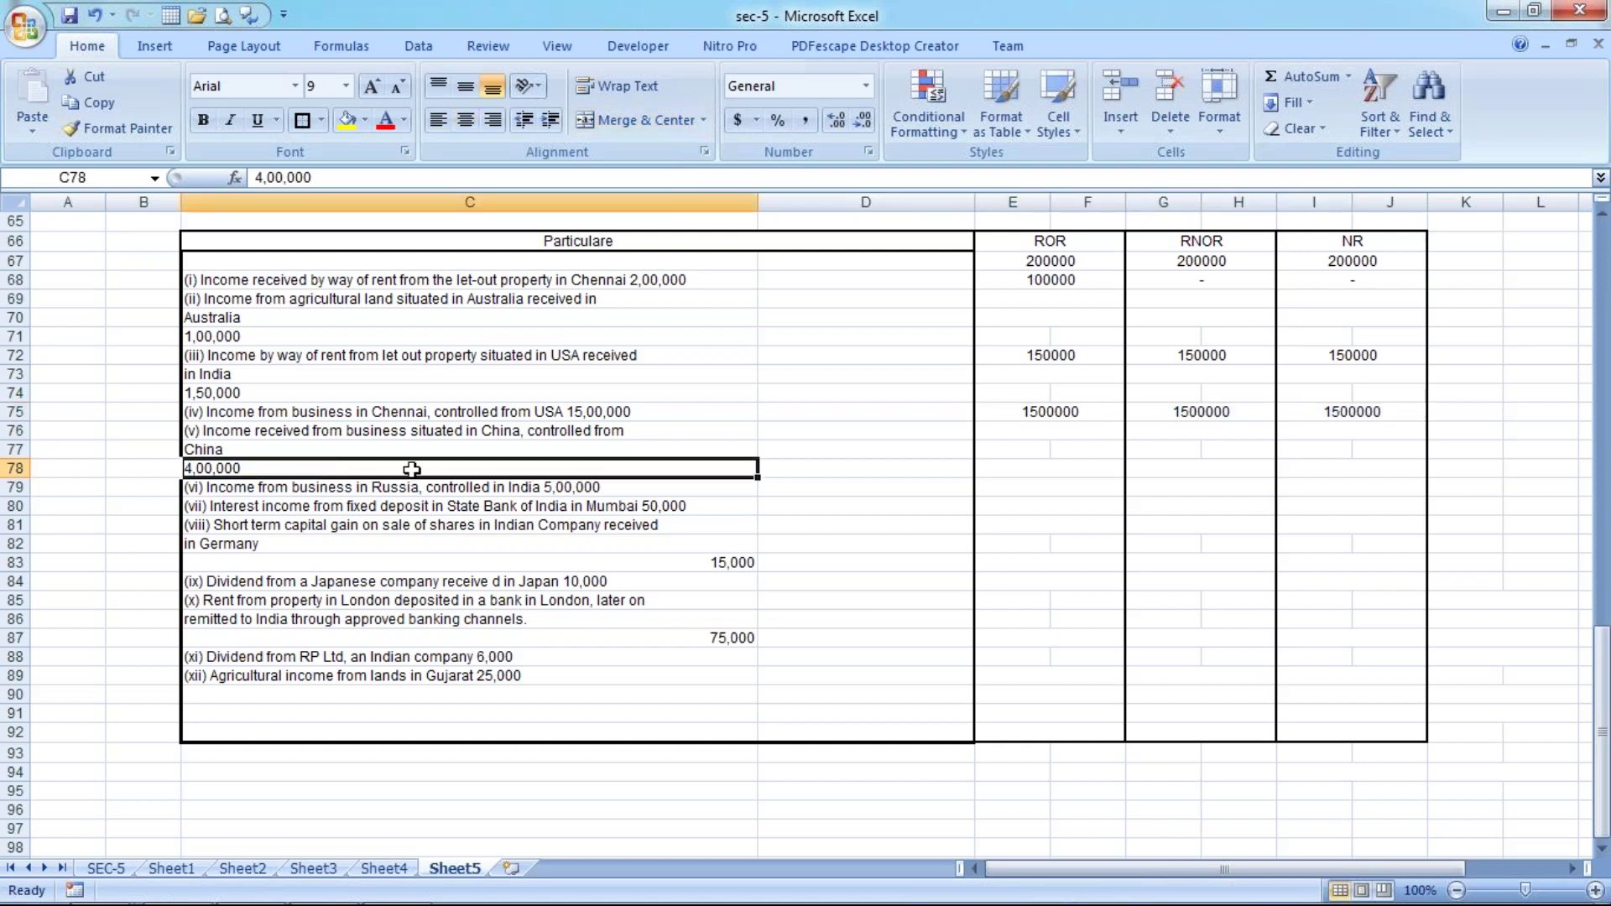
left_click(1037, 453)
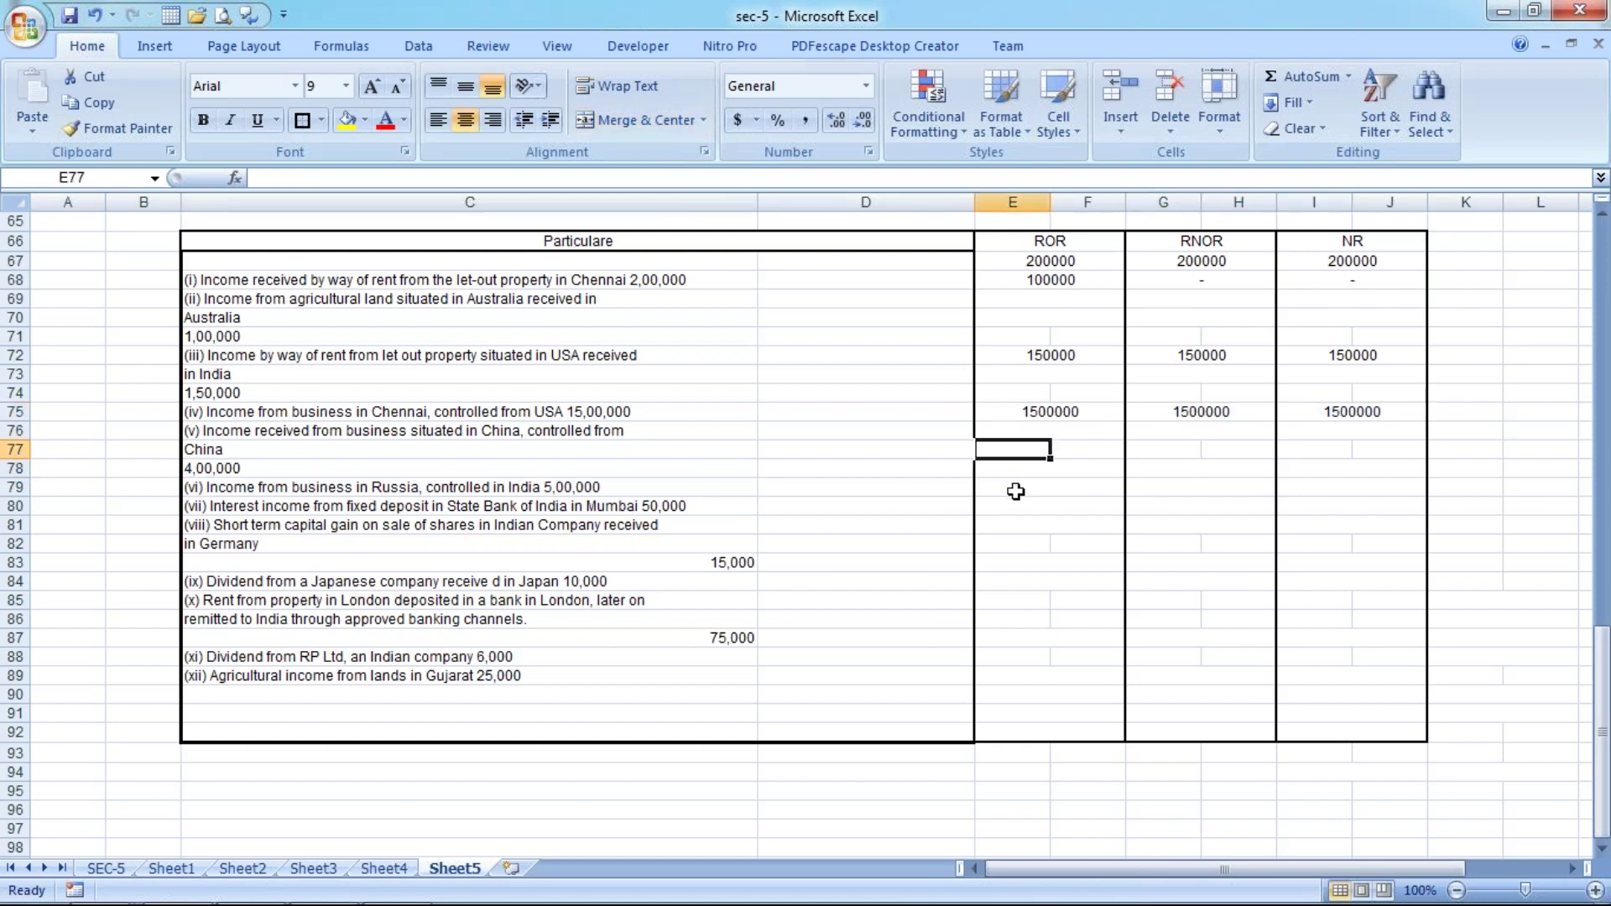
left_click(1024, 466)
mouse_move(1024, 466)
left_mouse_down()
mouse_move(820, 441)
mouse_move(1114, 471)
left_mouse_up()
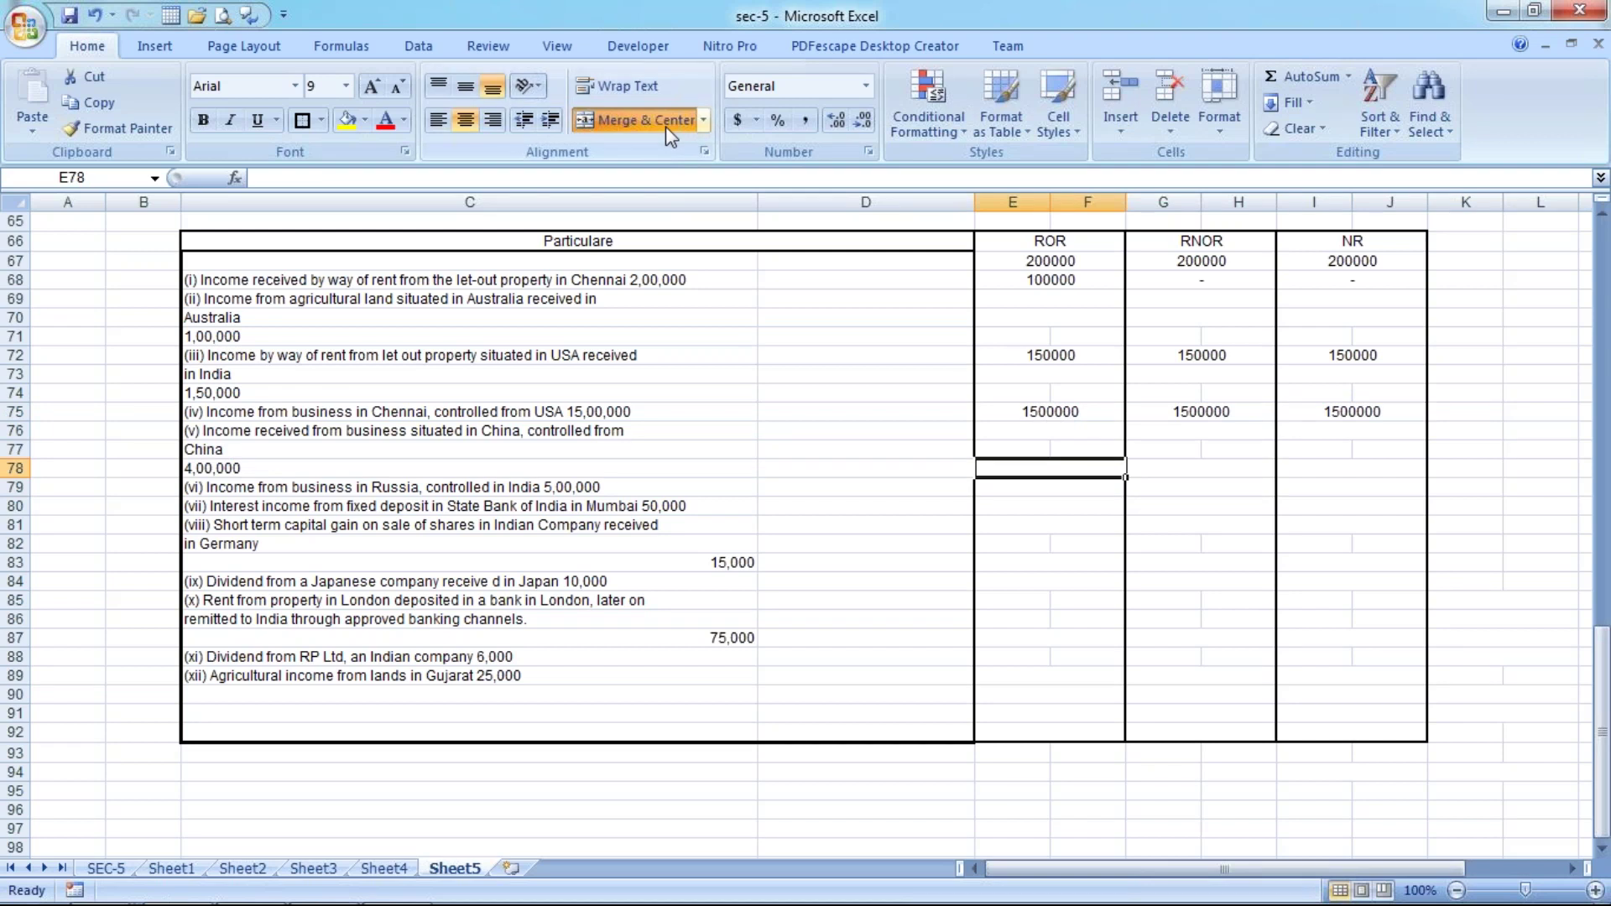
type("400000")
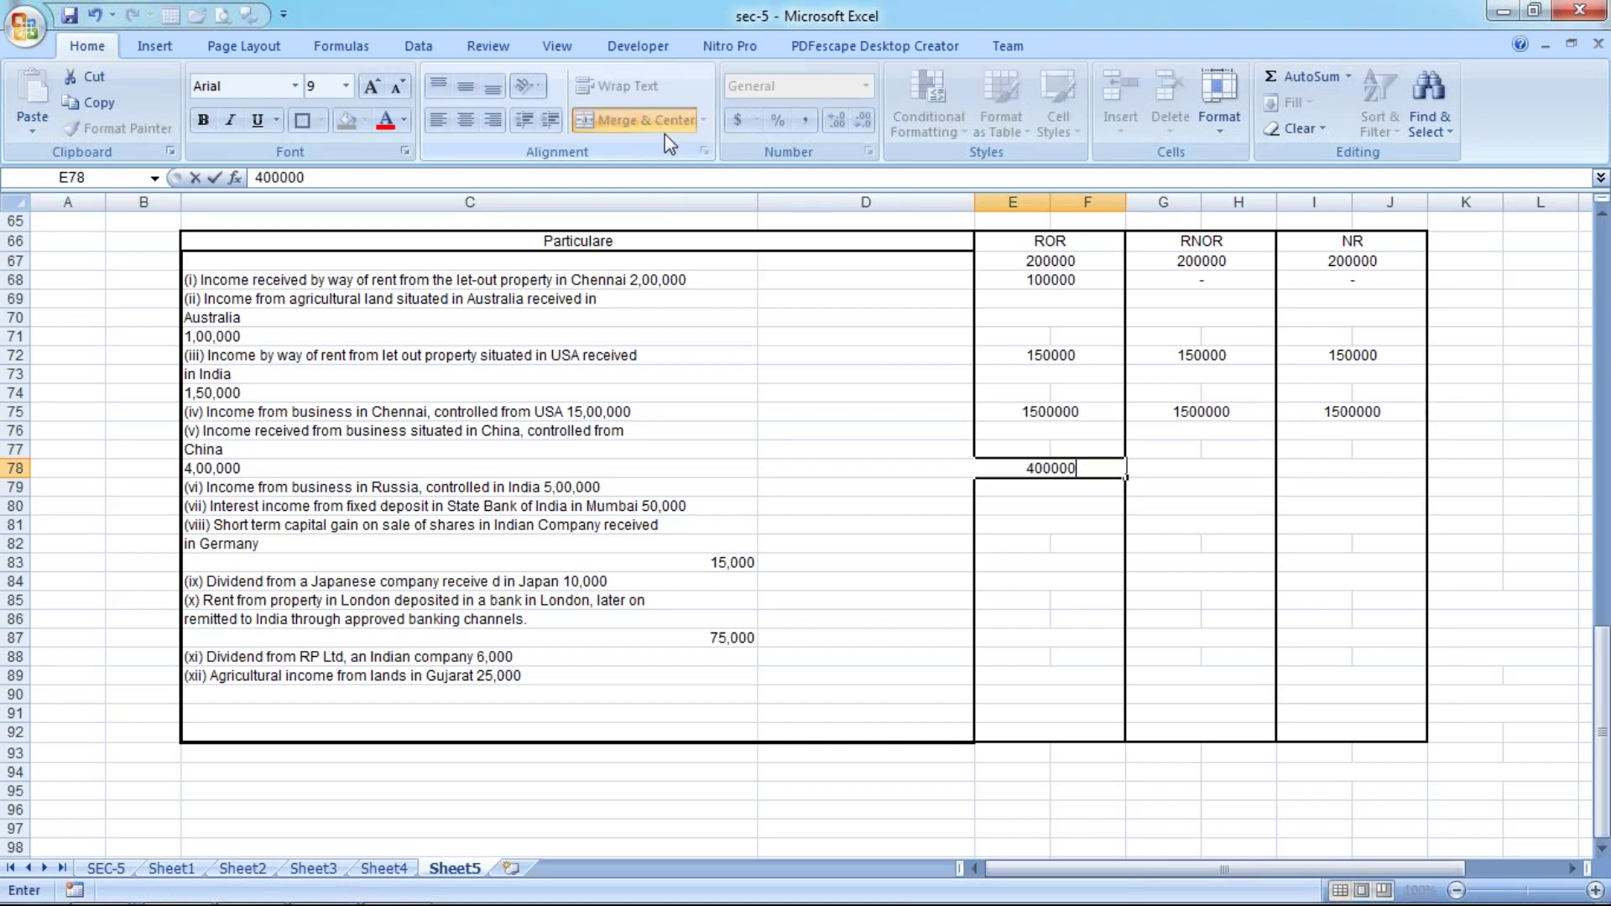
key("Return")
Enter 500000 for item (vi) under ROR and copy it into RNOR.
key("Down")
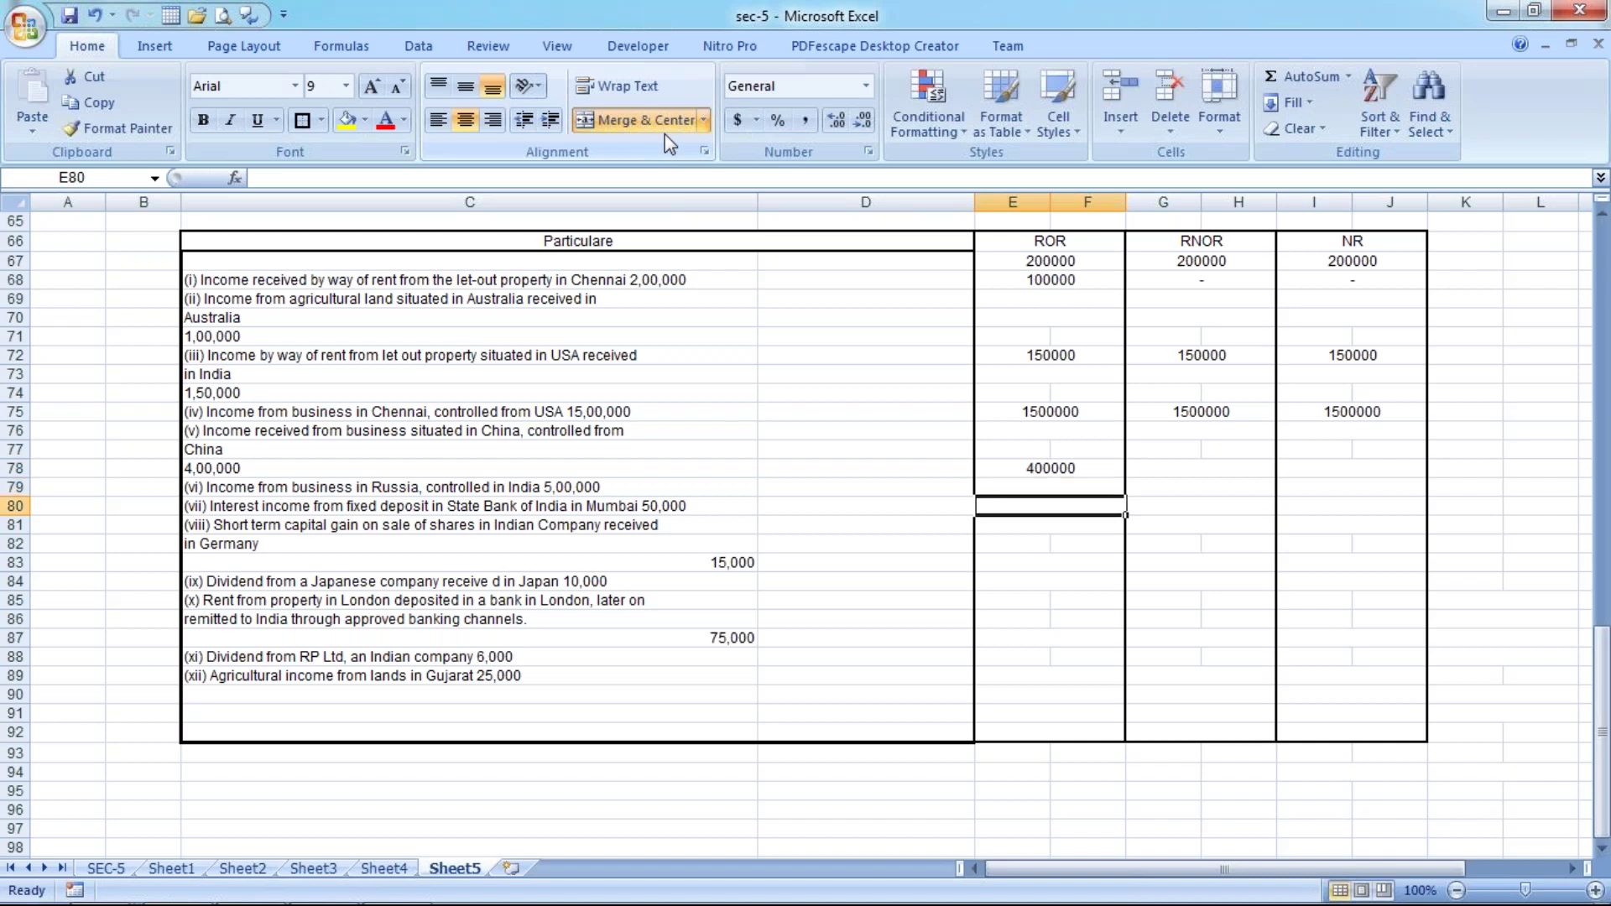
key("Up")
type("500000")
key("Return")
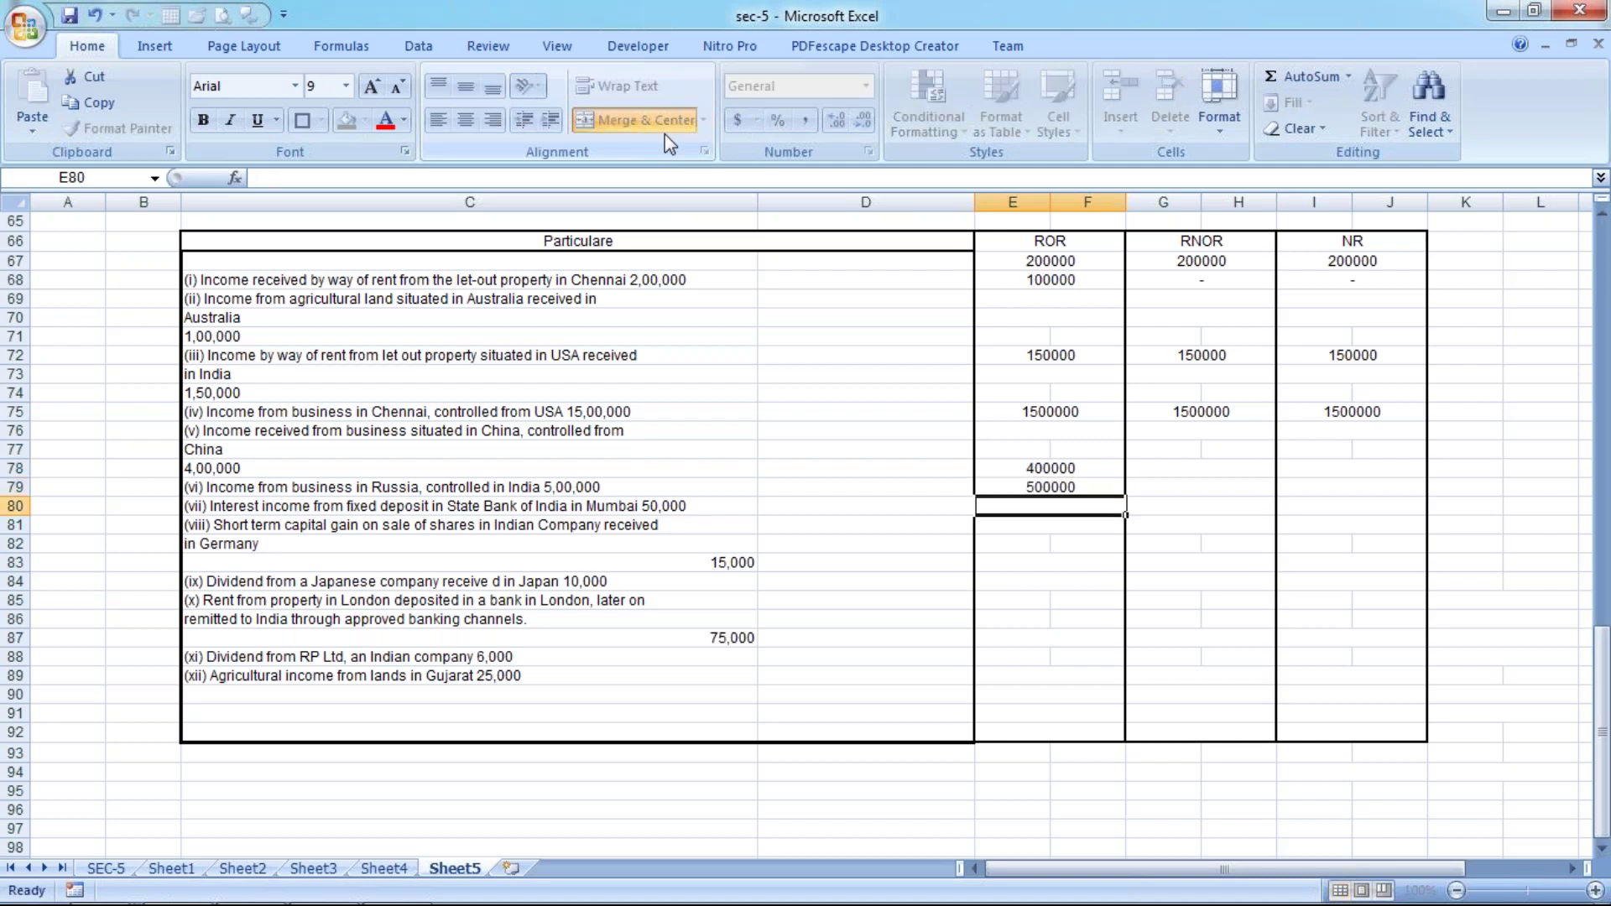
key("Up")
key("shift+Right")
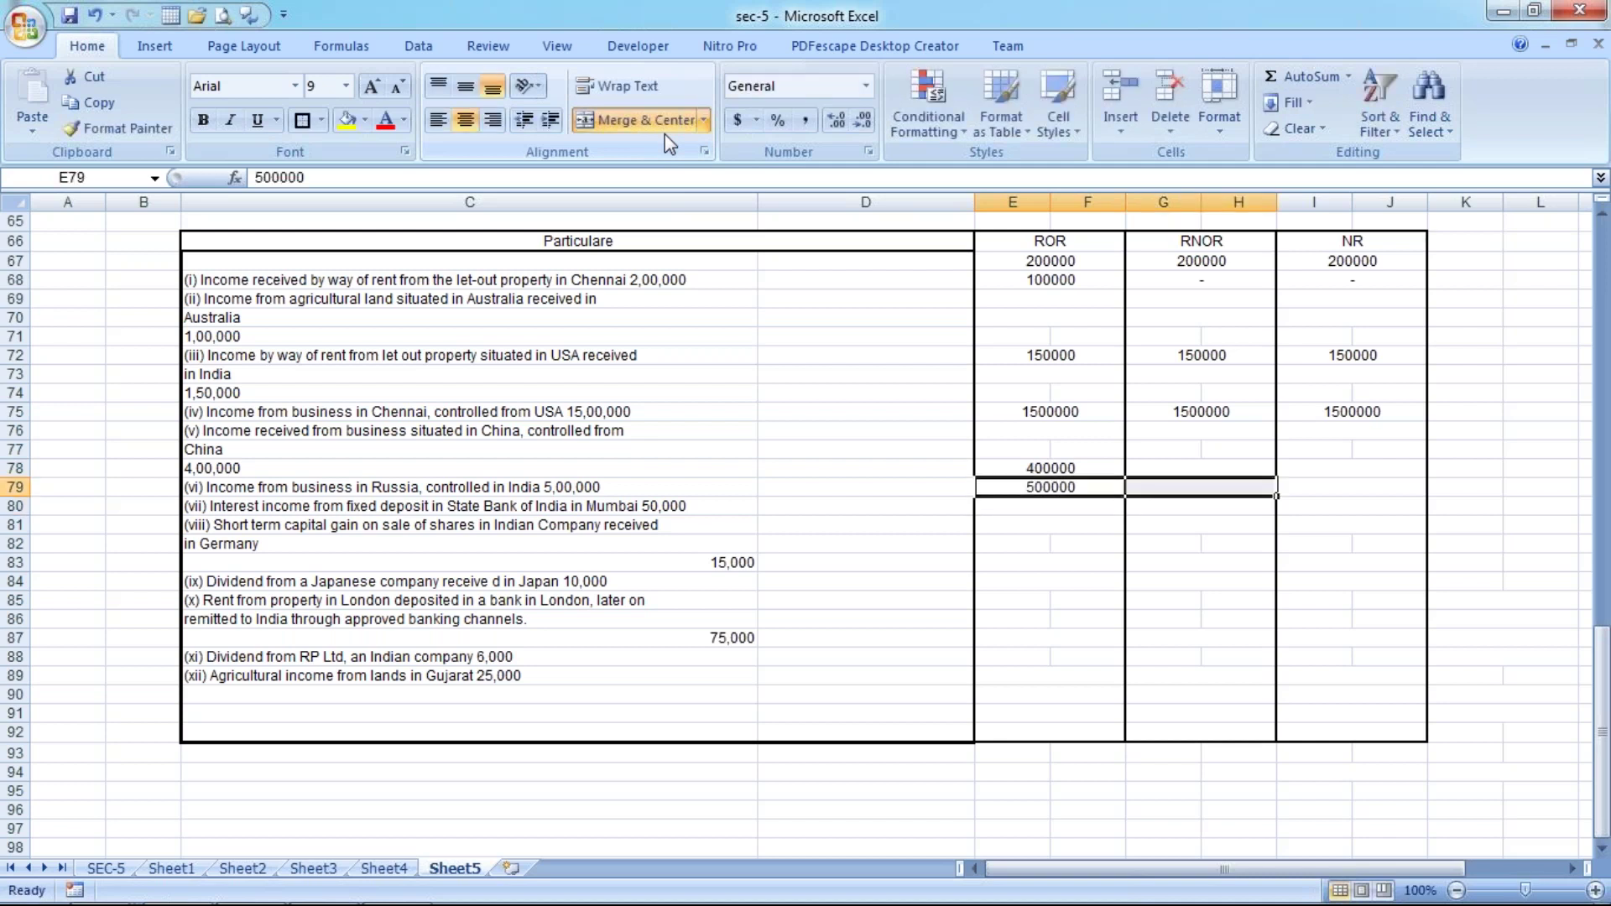
key("ctrl+r")
Enter 50000 for item (vii) and fill it across RNOR and NR.
key("Down")
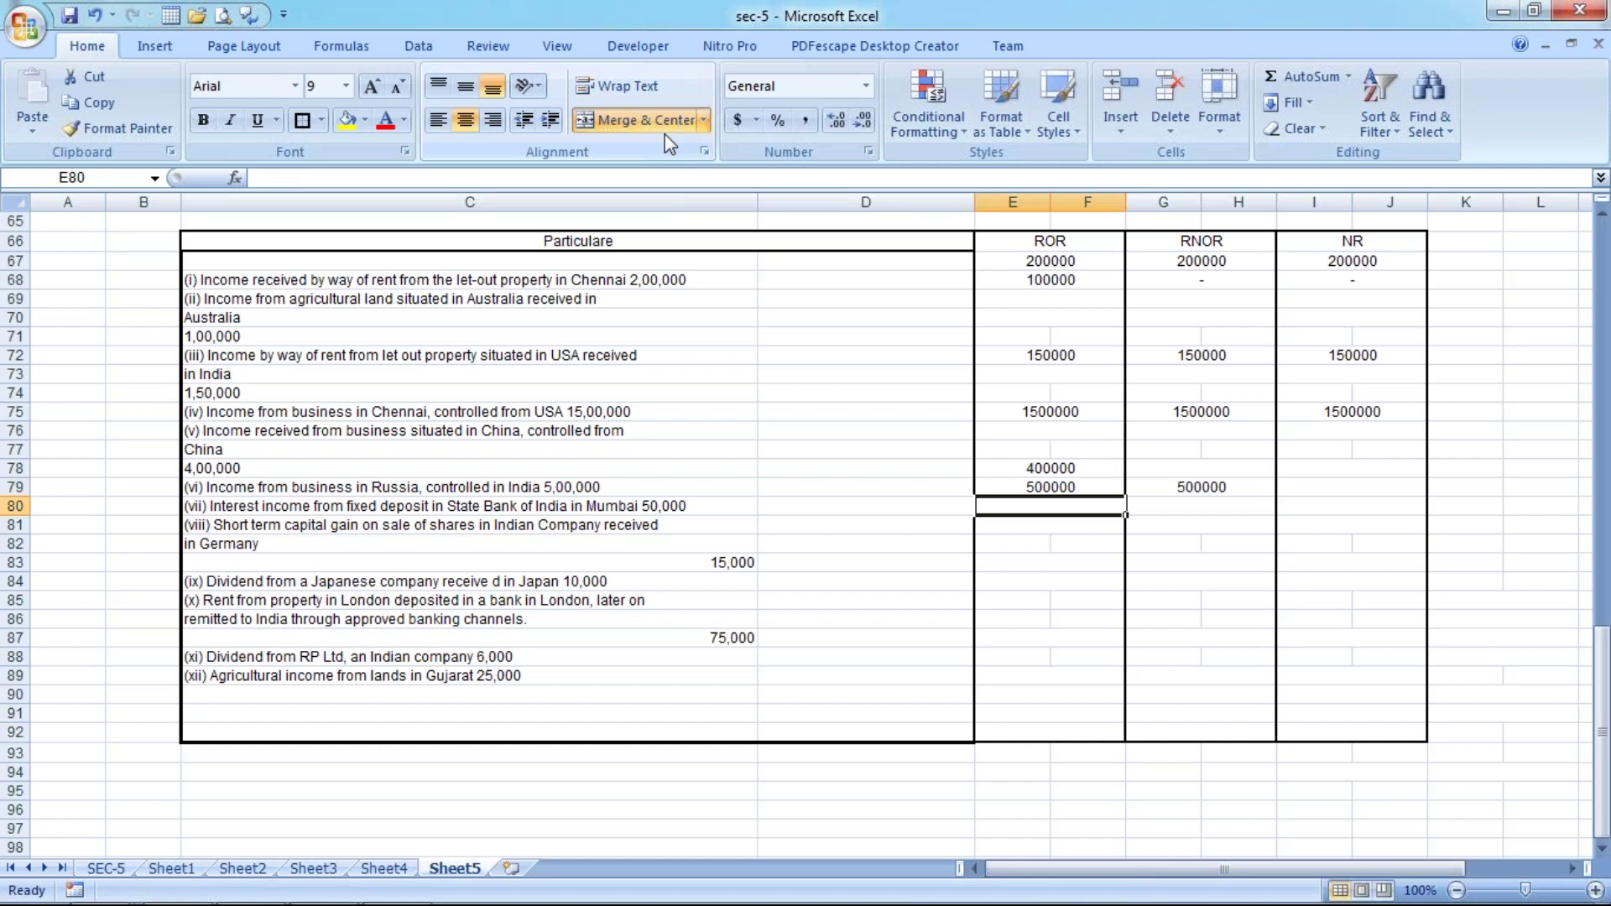
type("50000")
key("Return")
key("Up")
key("shift+Right")
key("shift+Right")
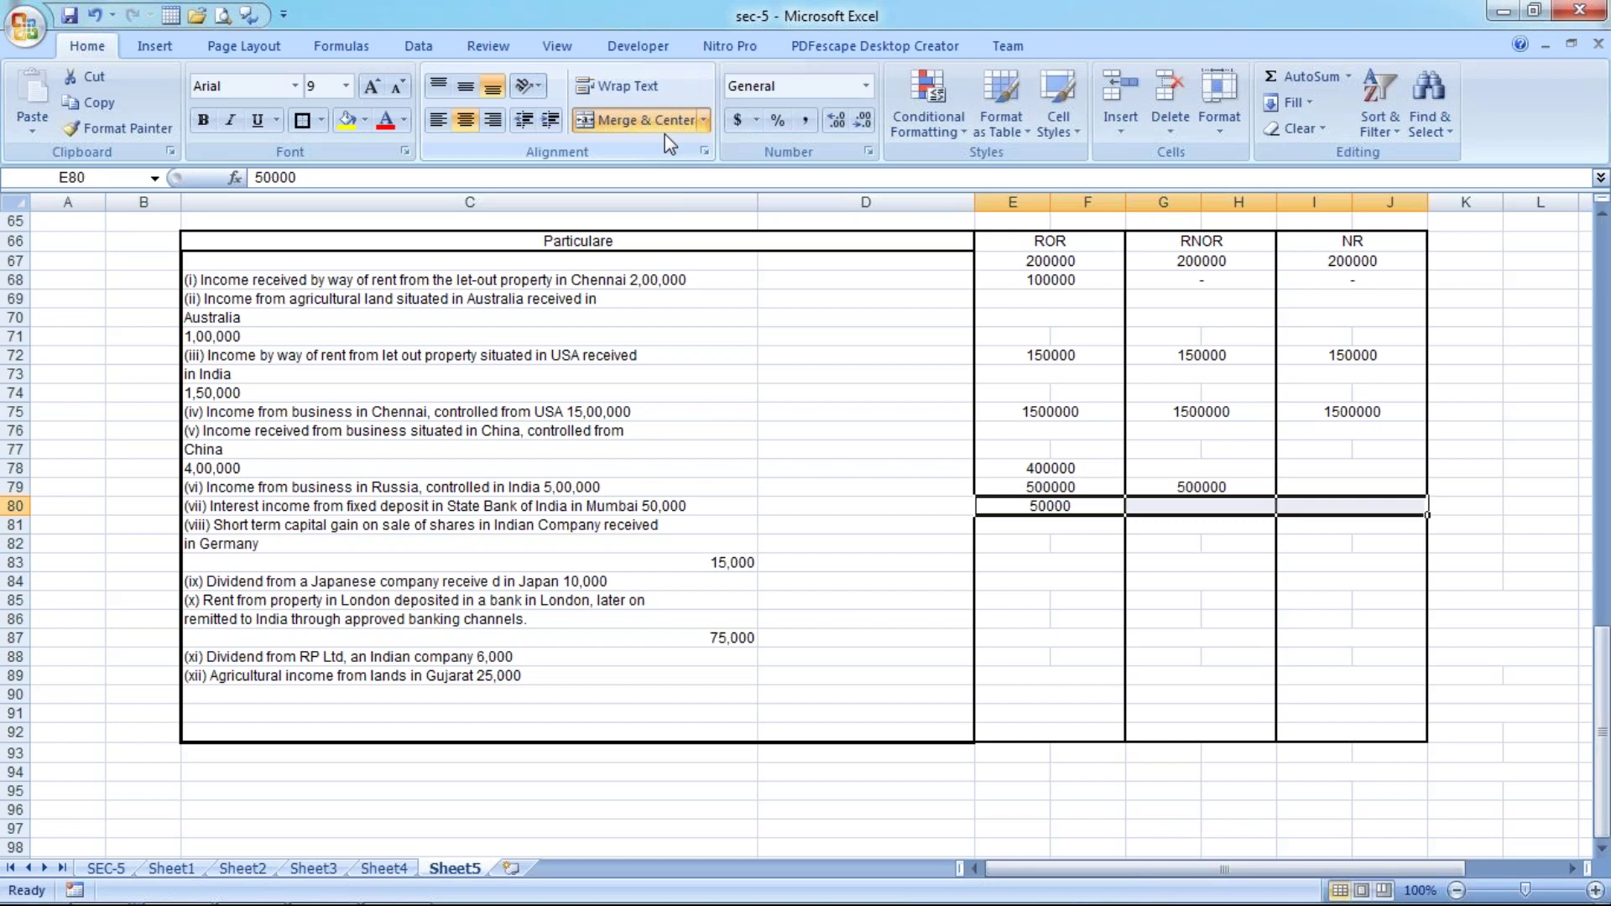
key("ctrl+r")
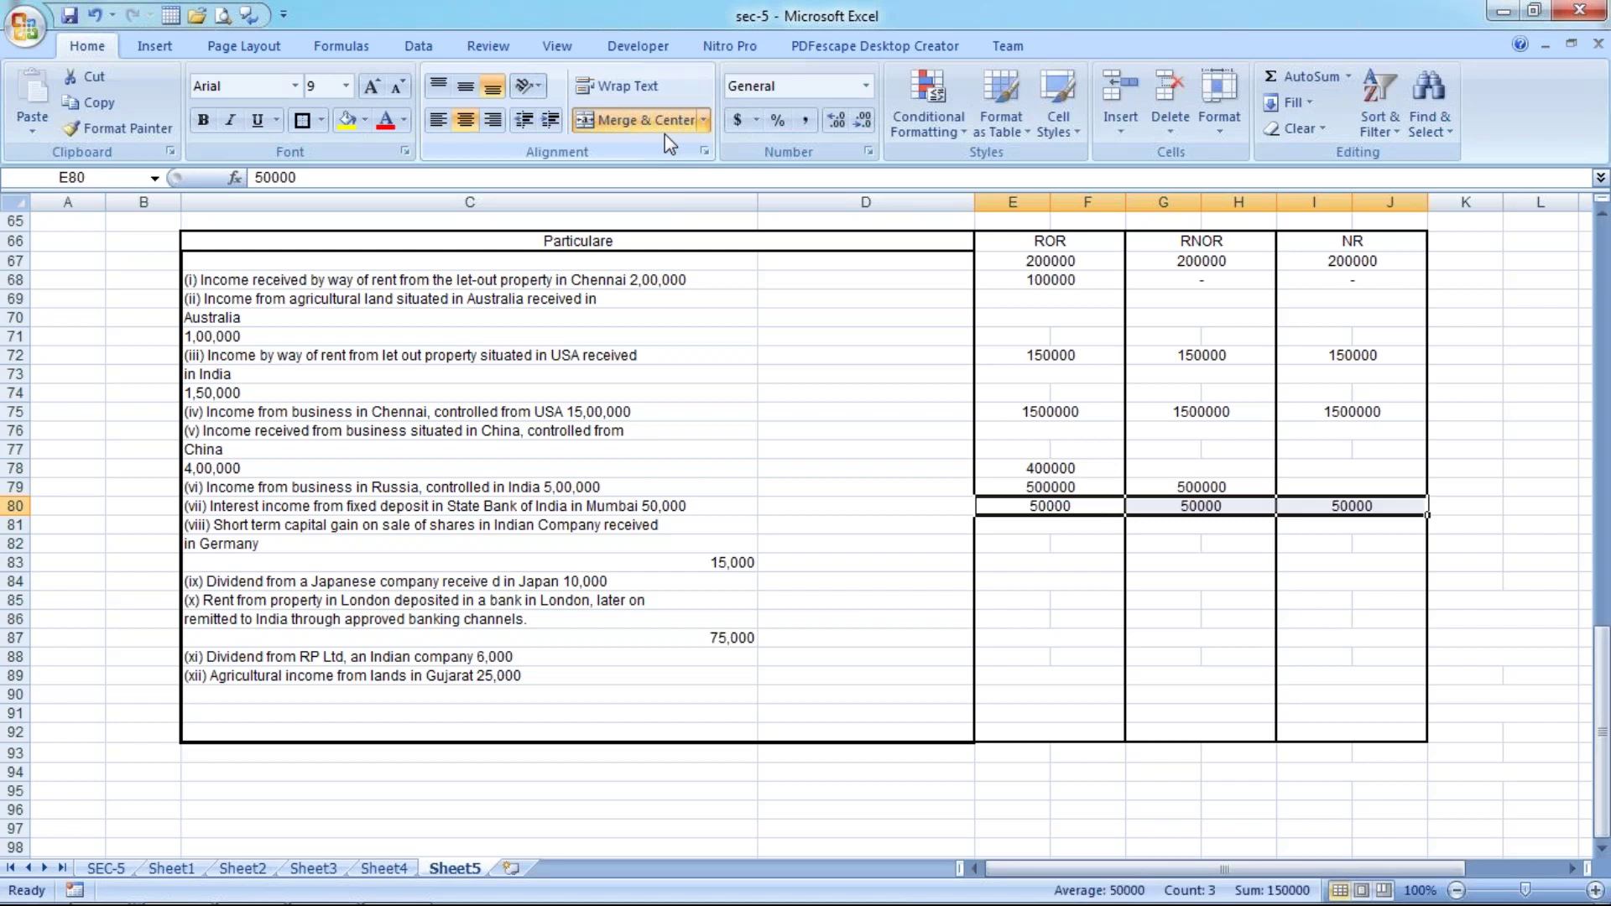
Enter 15000 for item (viii) in ROR, RNOR and NR.
key("Down")
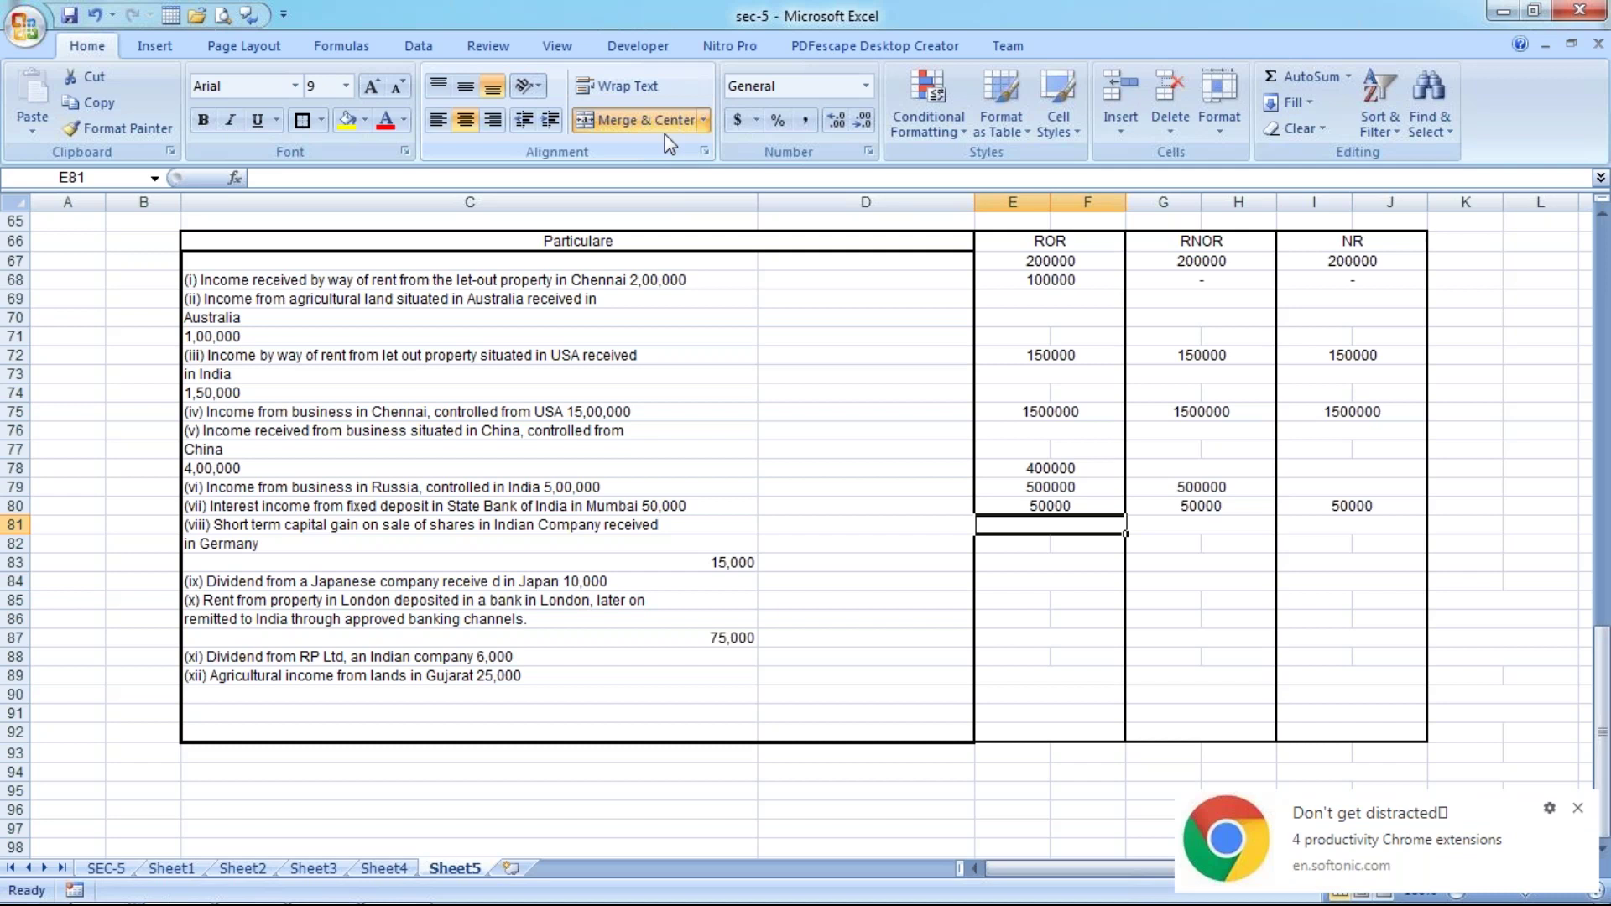
left_click(1578, 808)
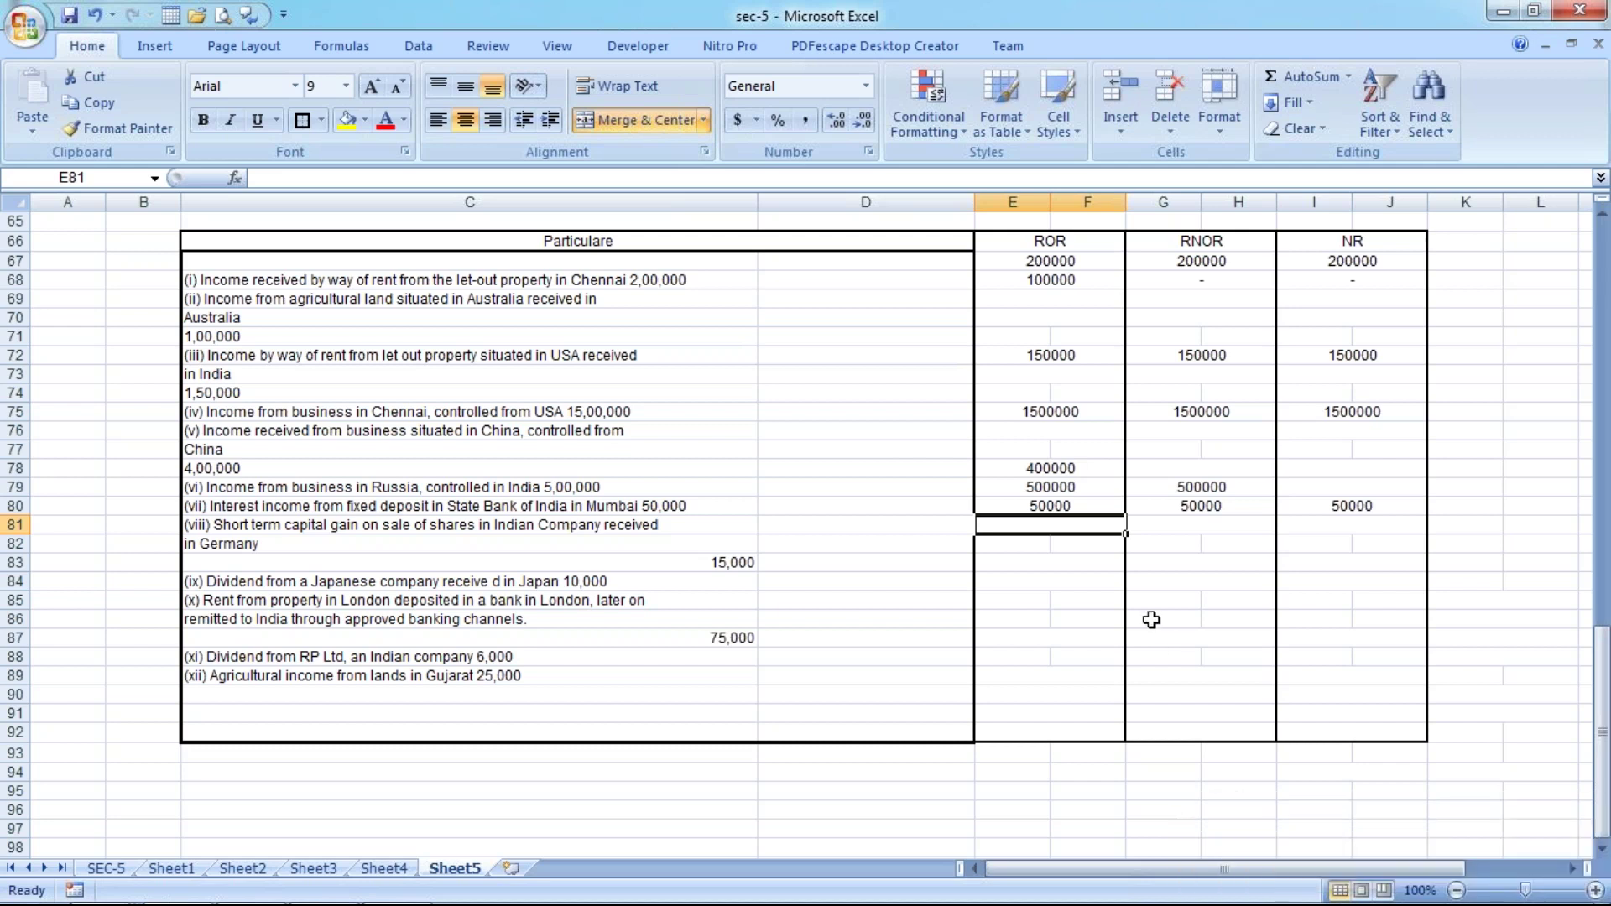
type("15000")
key("Return")
key("Up")
key("shift+Right")
key("shift+Right")
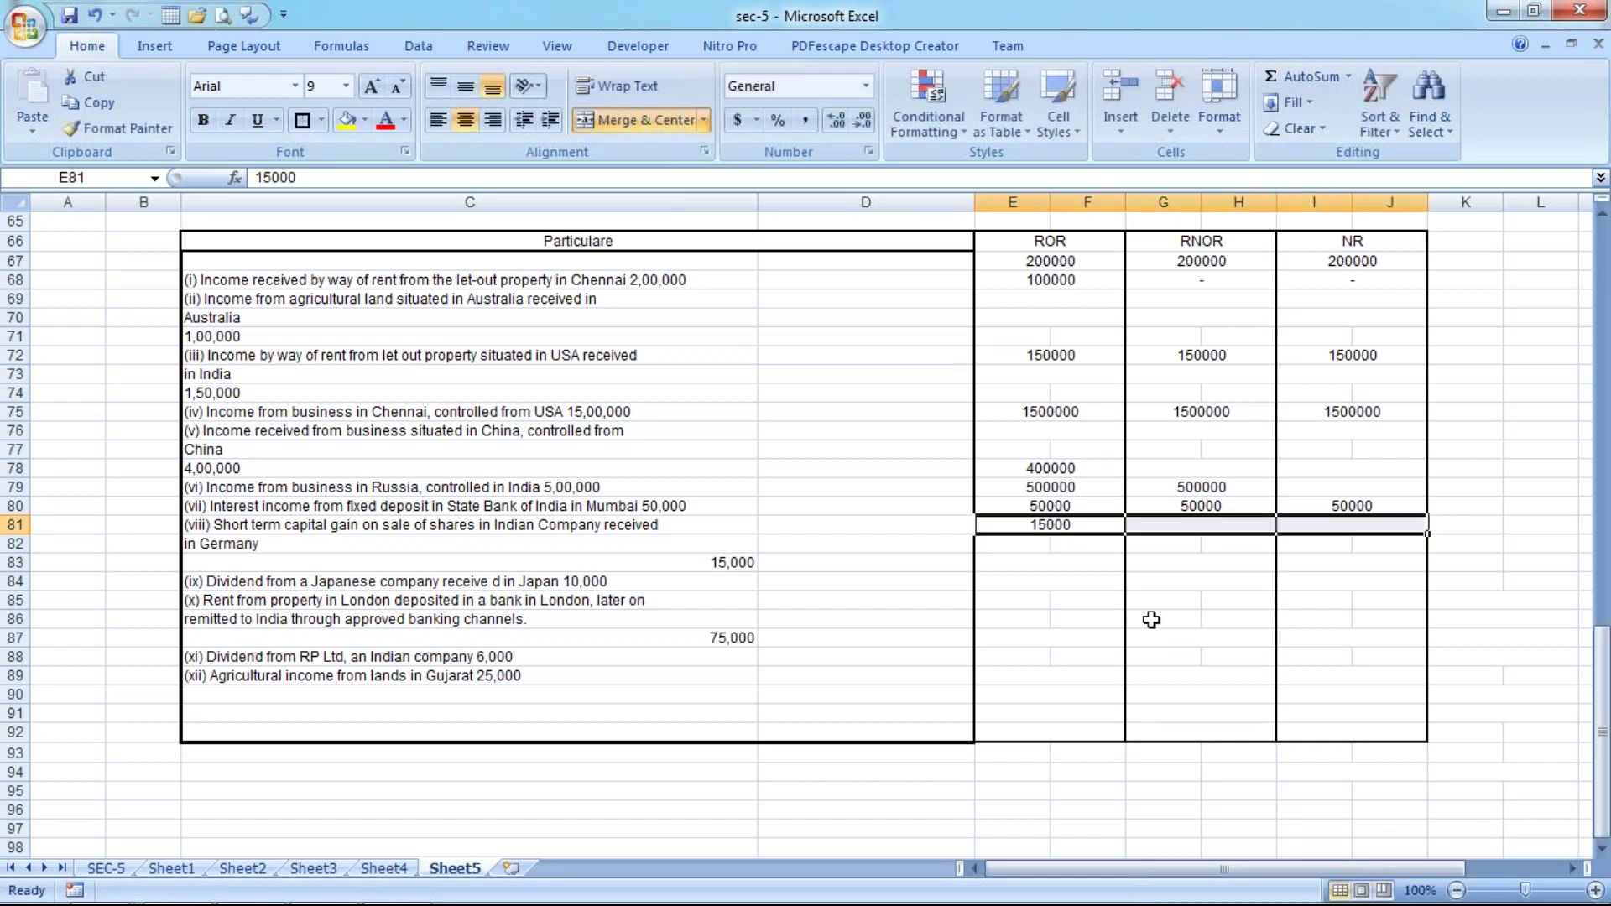
key("ctrl+r")
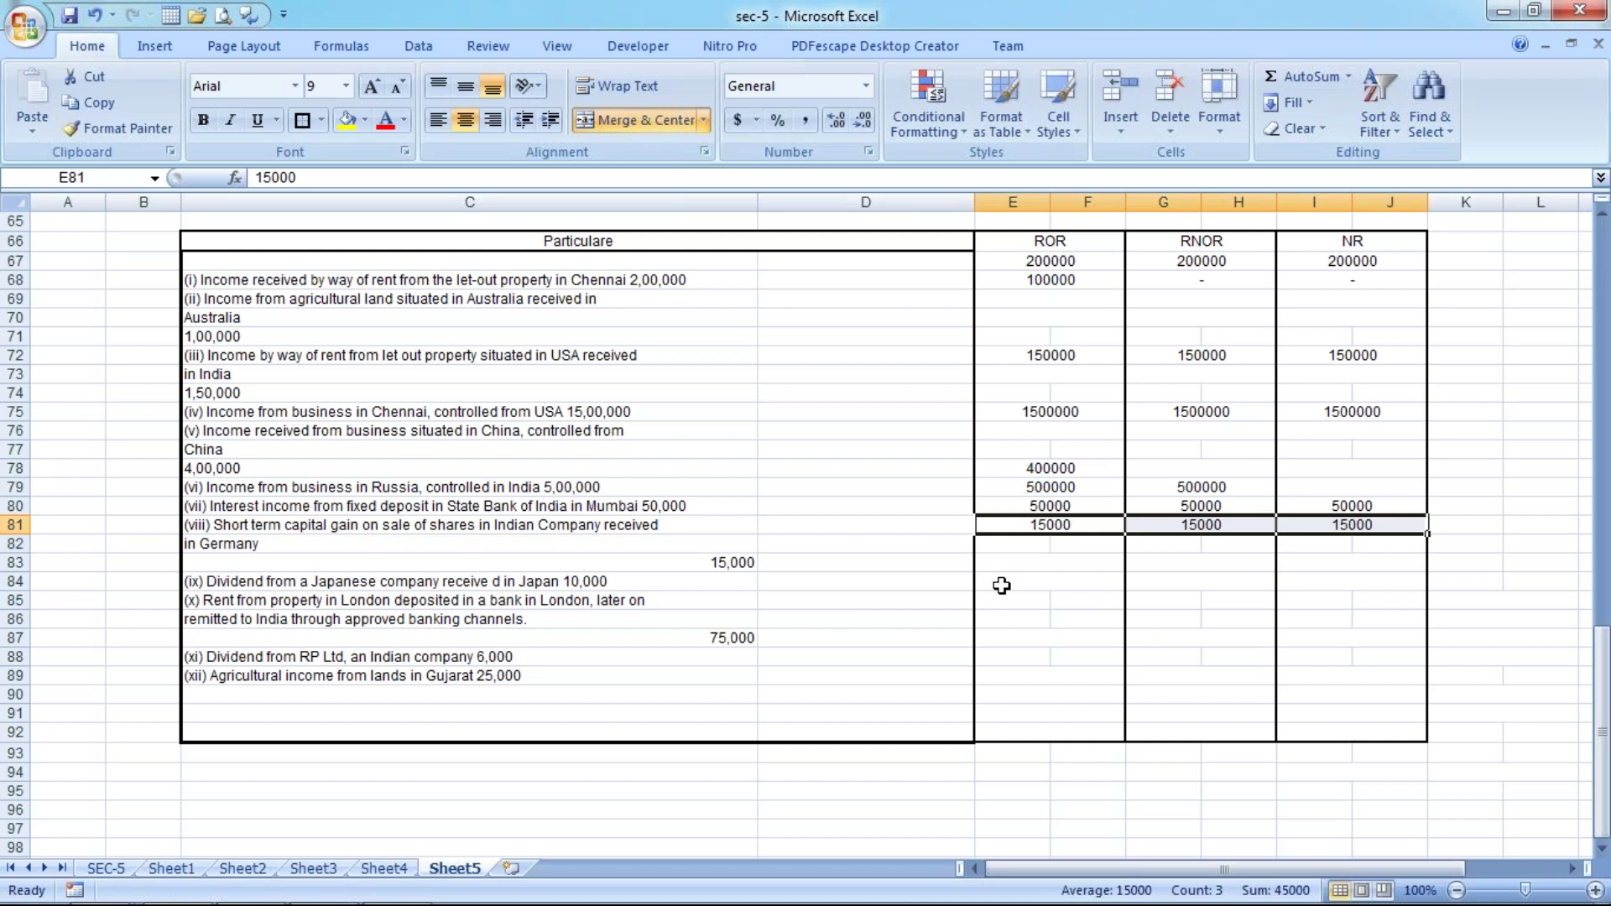
left_click(1002, 586)
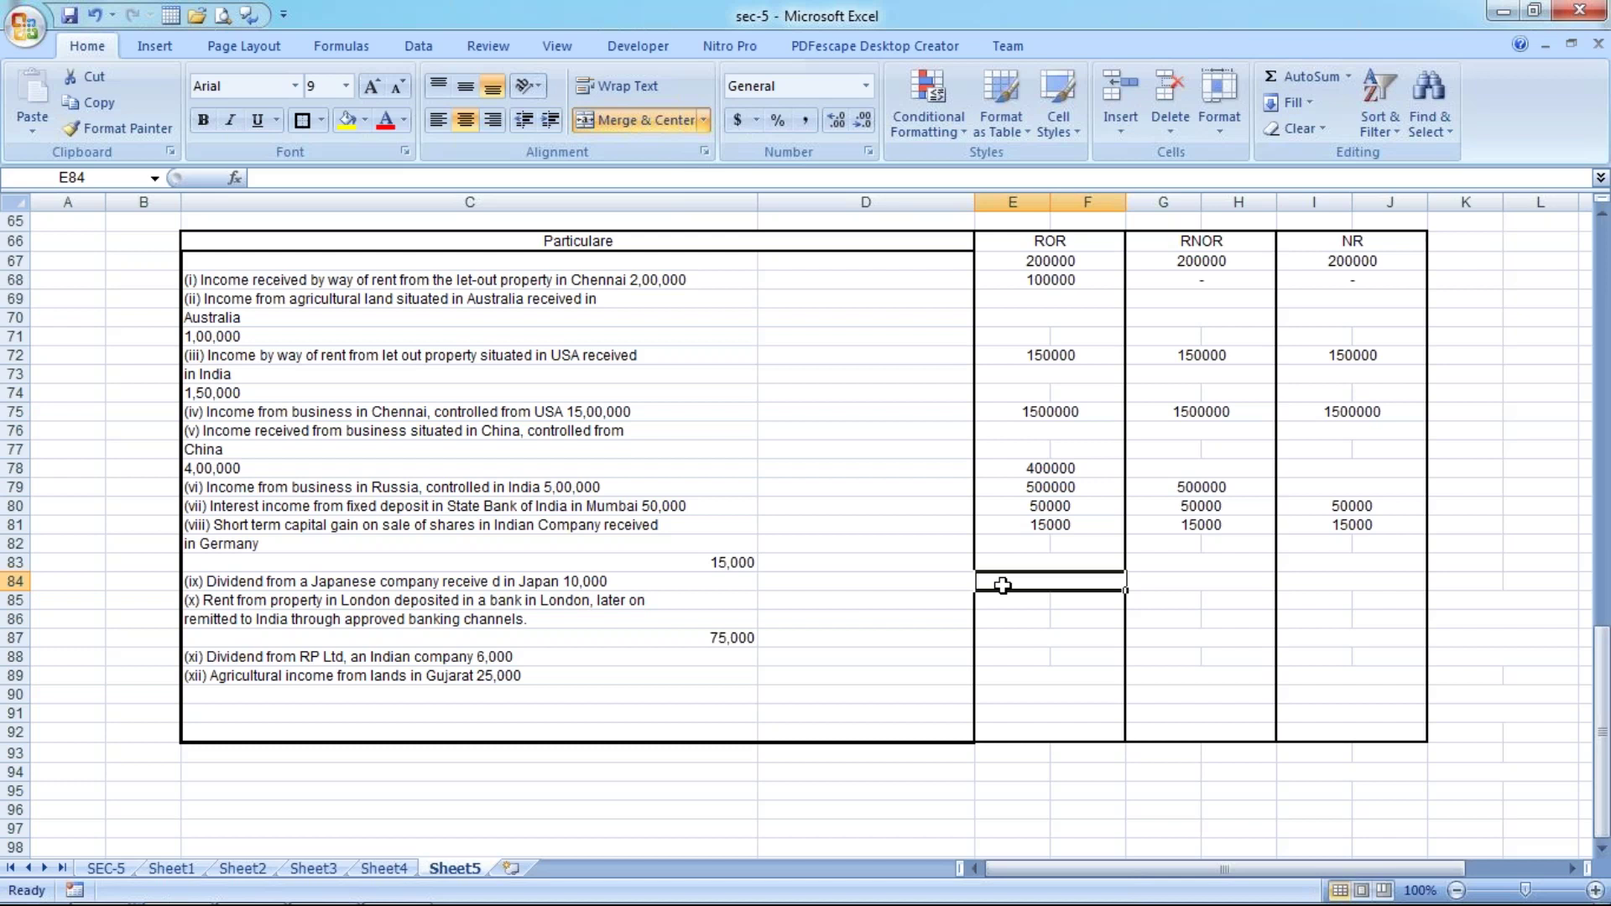
Enter 10000 for item (ix), then merge item (x)'s ROR cells and enter 75000.
type("10000")
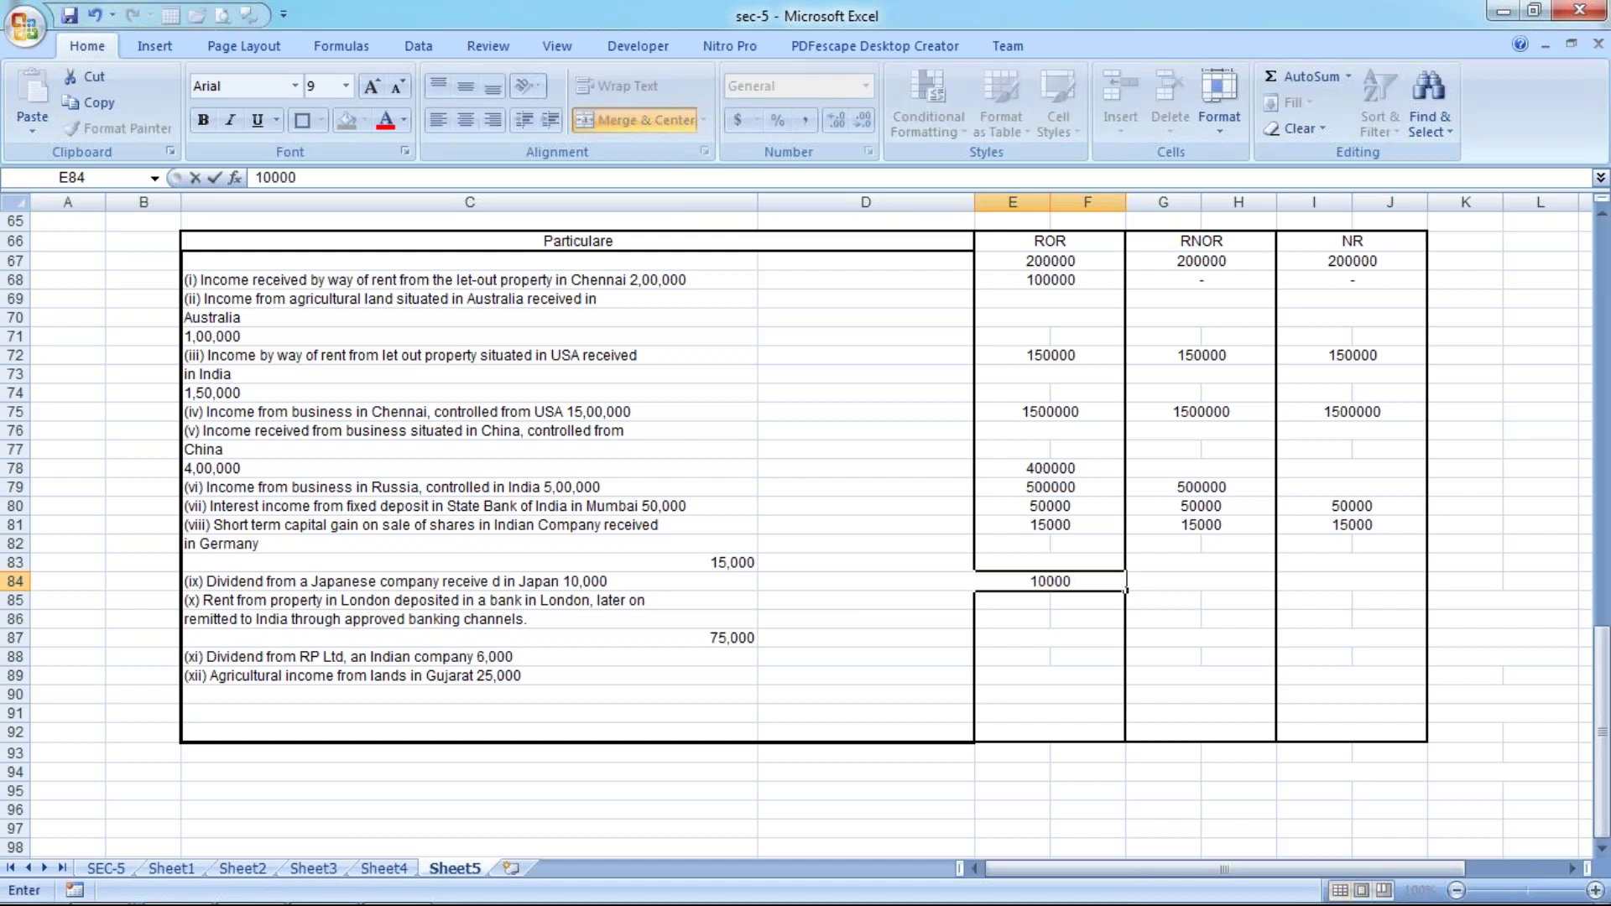
key("Return")
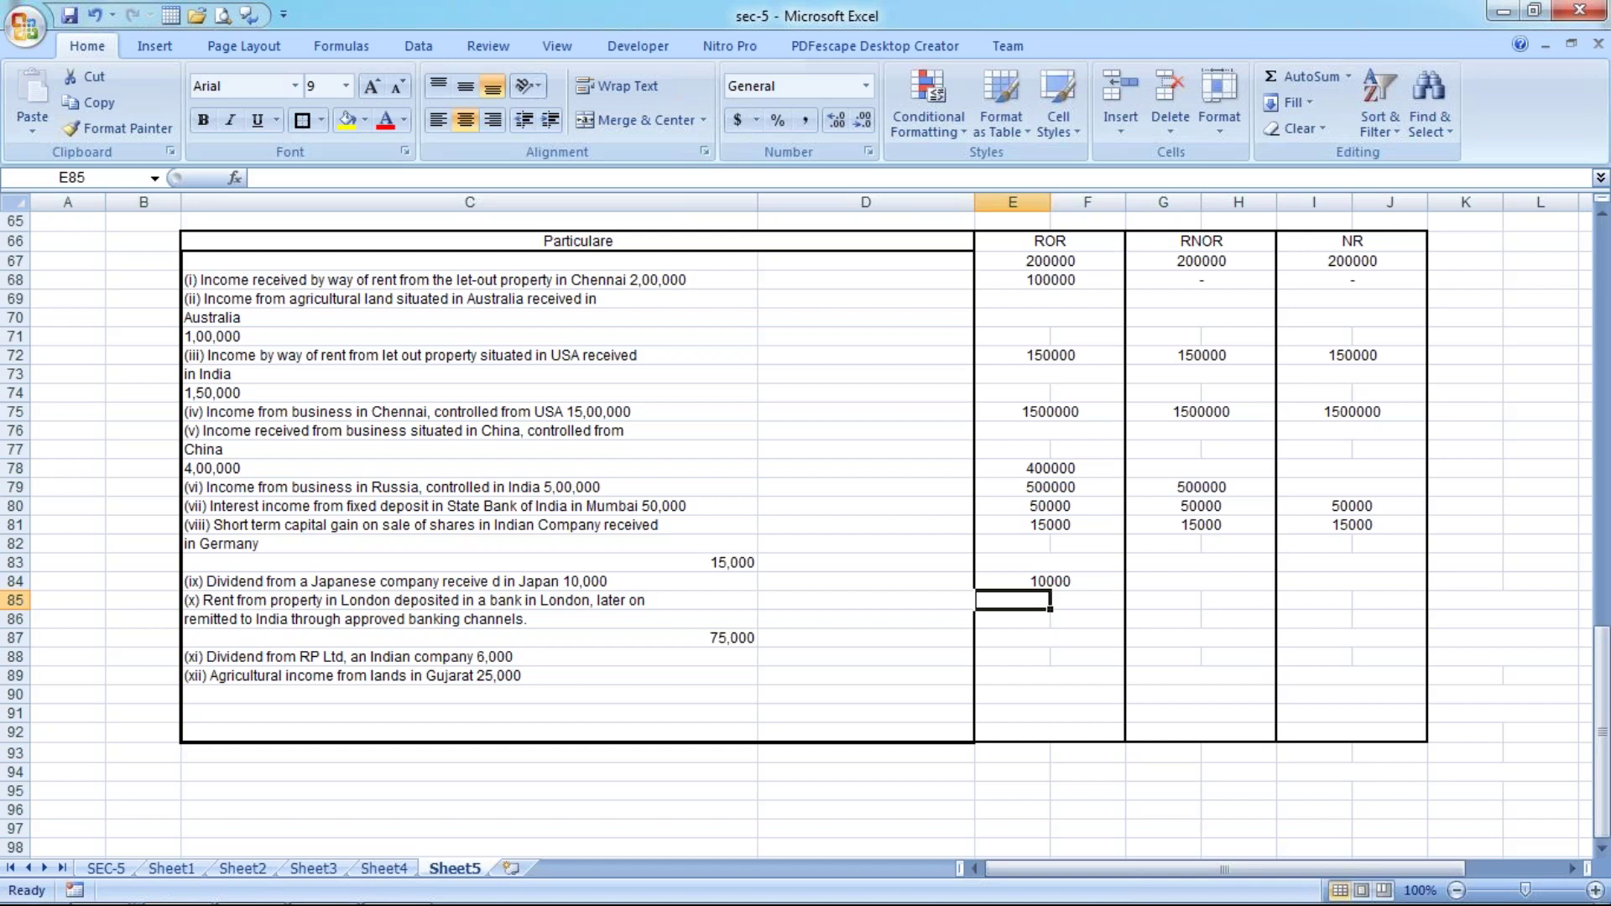
key("Down")
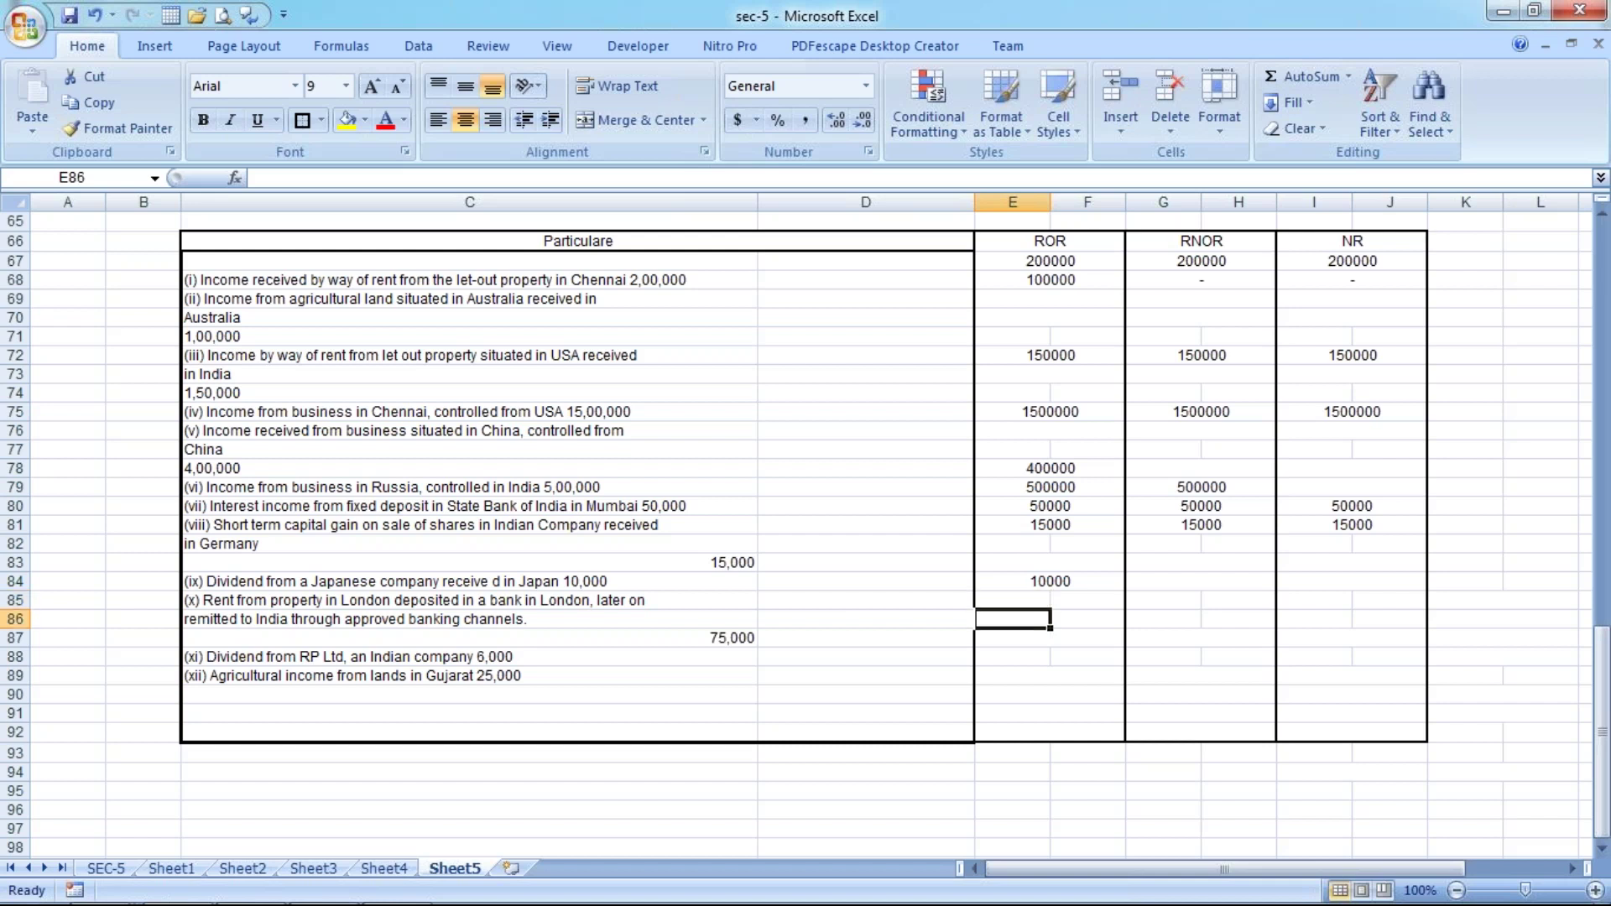
left_click_drag(1013, 618, 1087, 618)
left_click(662, 119)
type("75000")
key("Return")
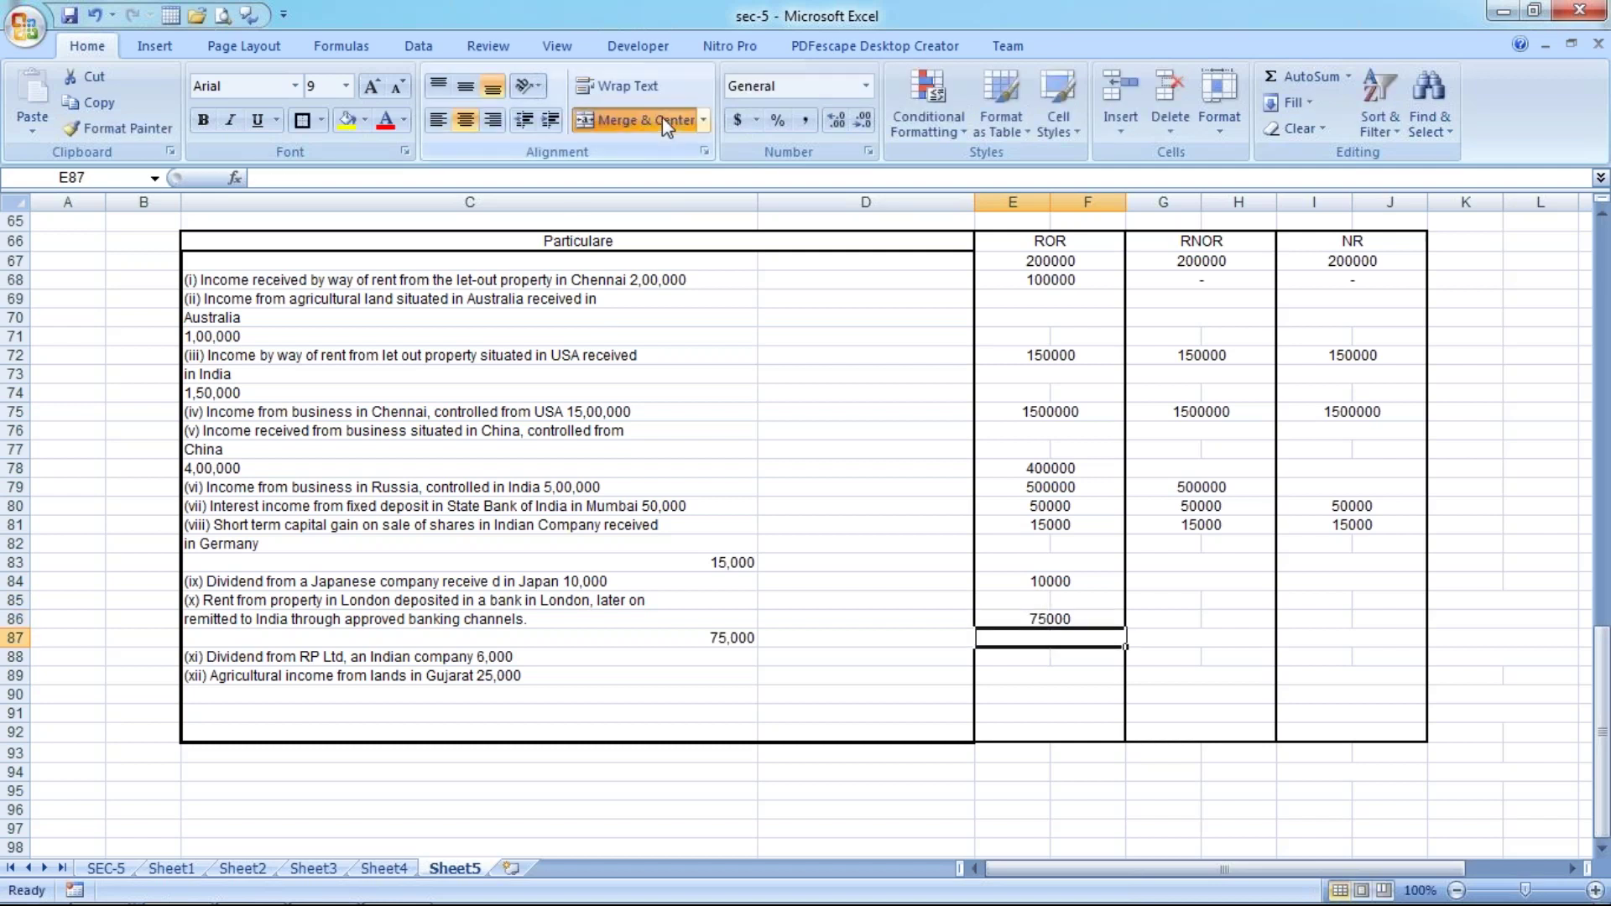
Merge row 88's ROR cells, enter a dash, and extend it across RNOR and NR.
key("Down")
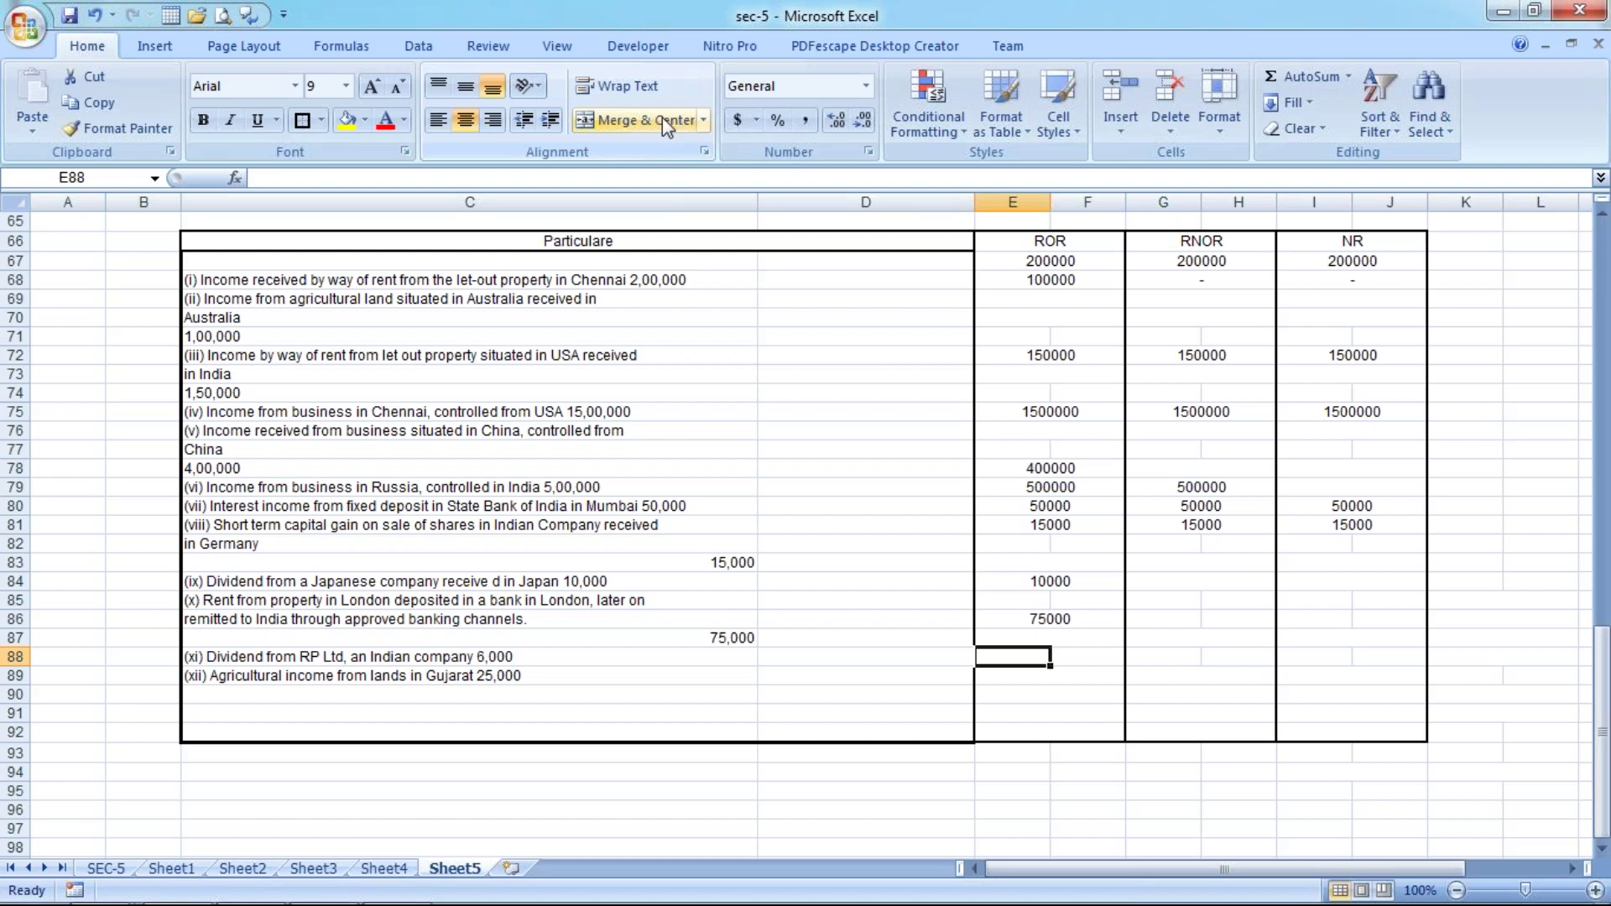
key("shift+Right")
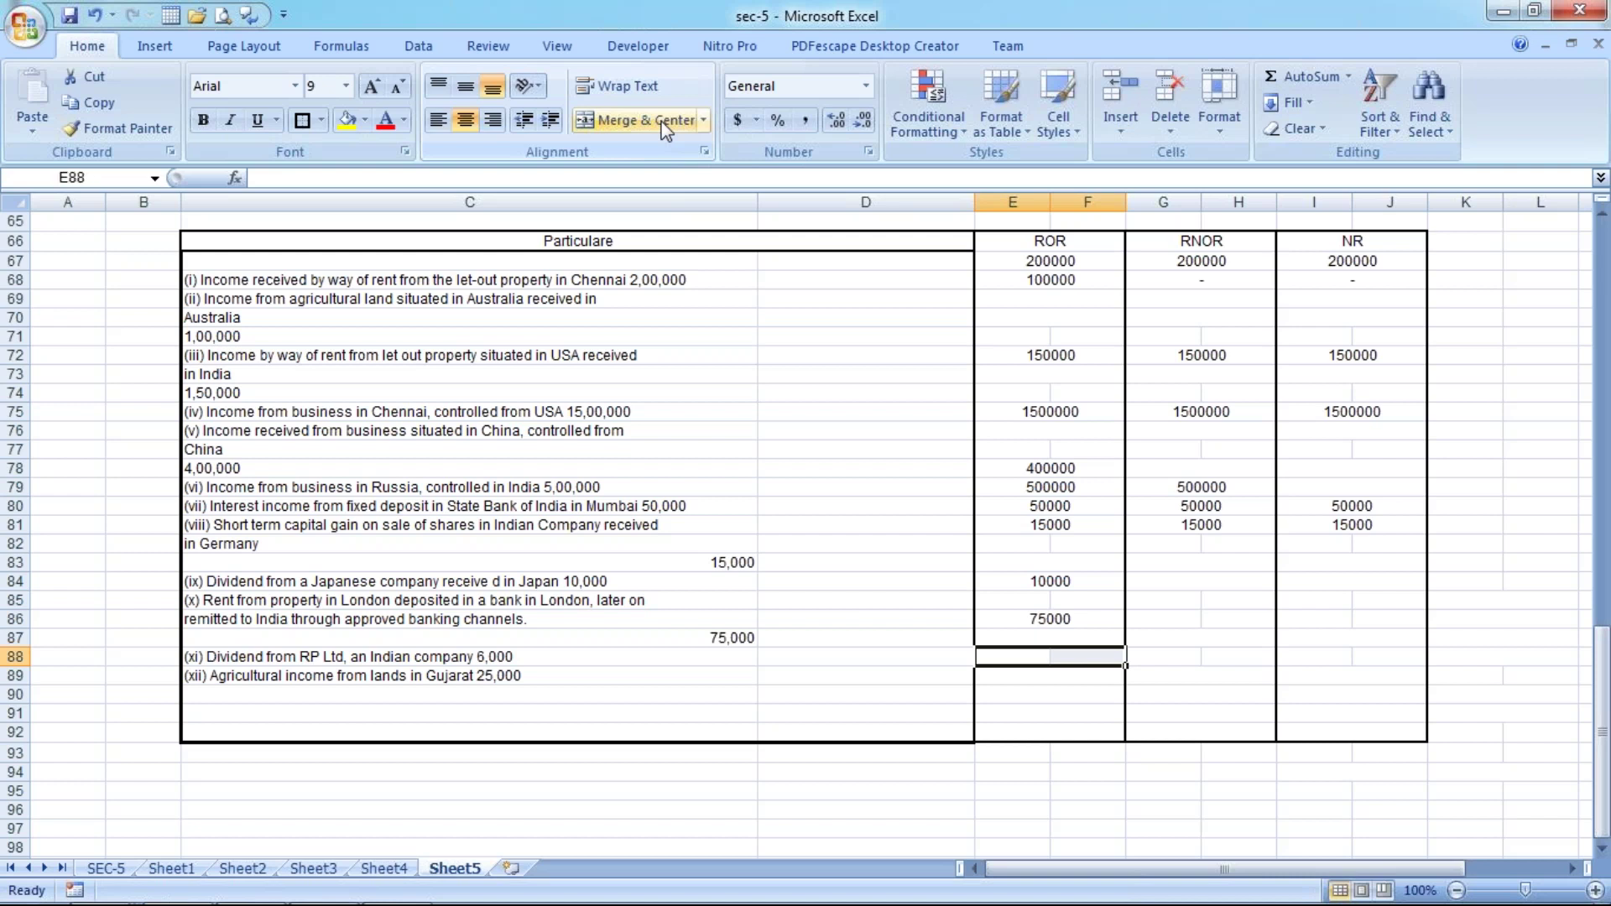
left_click(664, 130)
type("-")
key("Return")
key("Up")
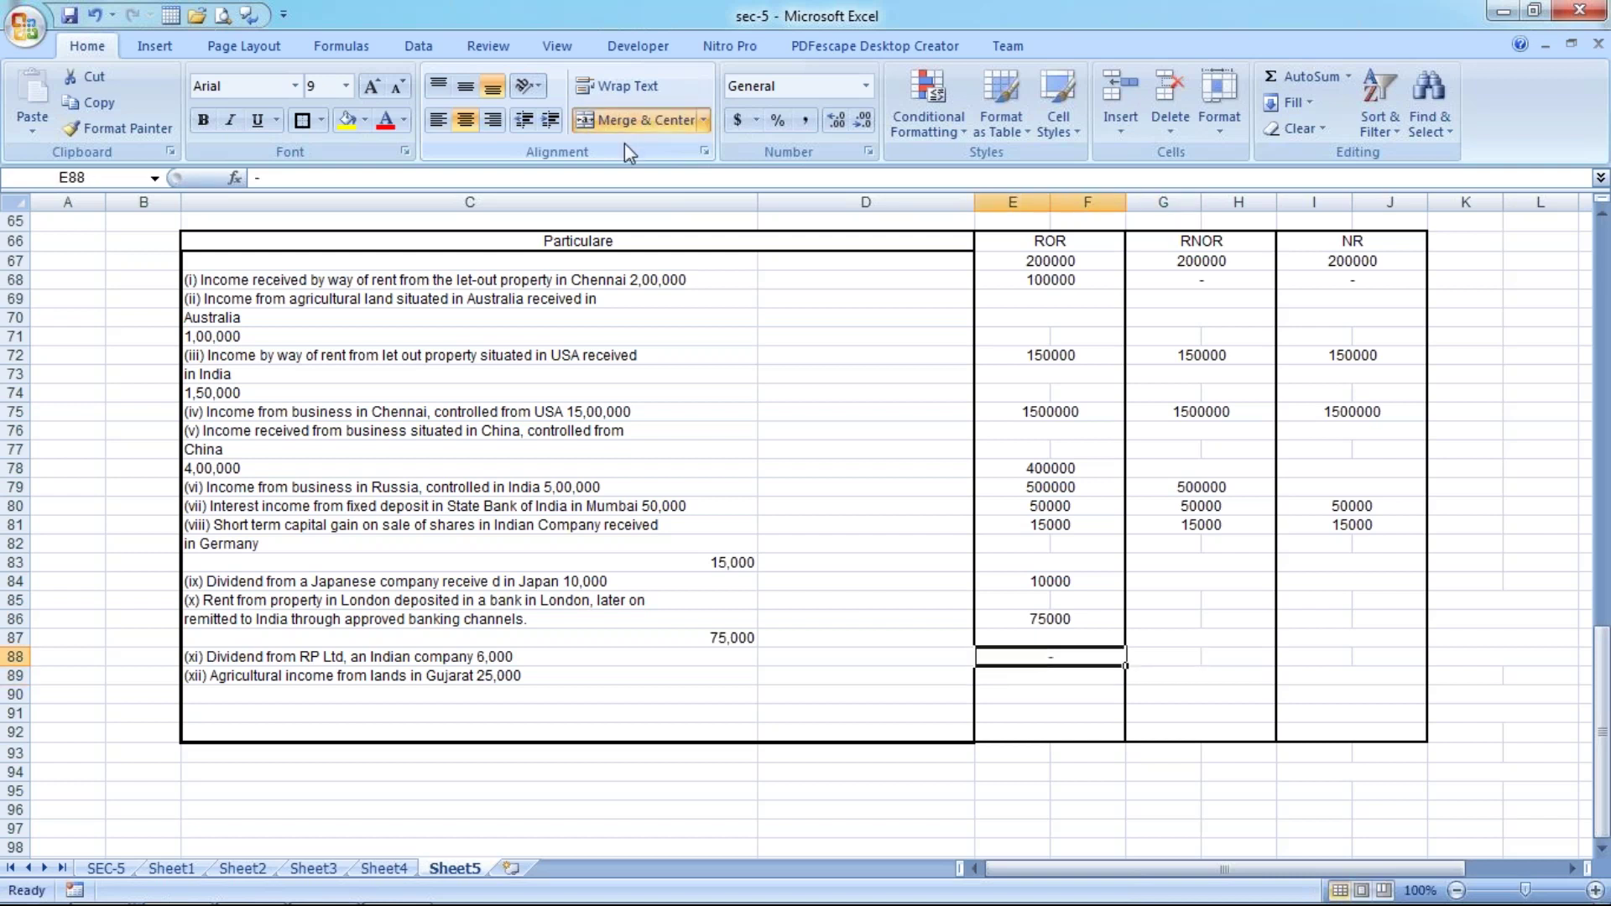
key("shift+Right")
key("shift+Right")
key("shift+Right")
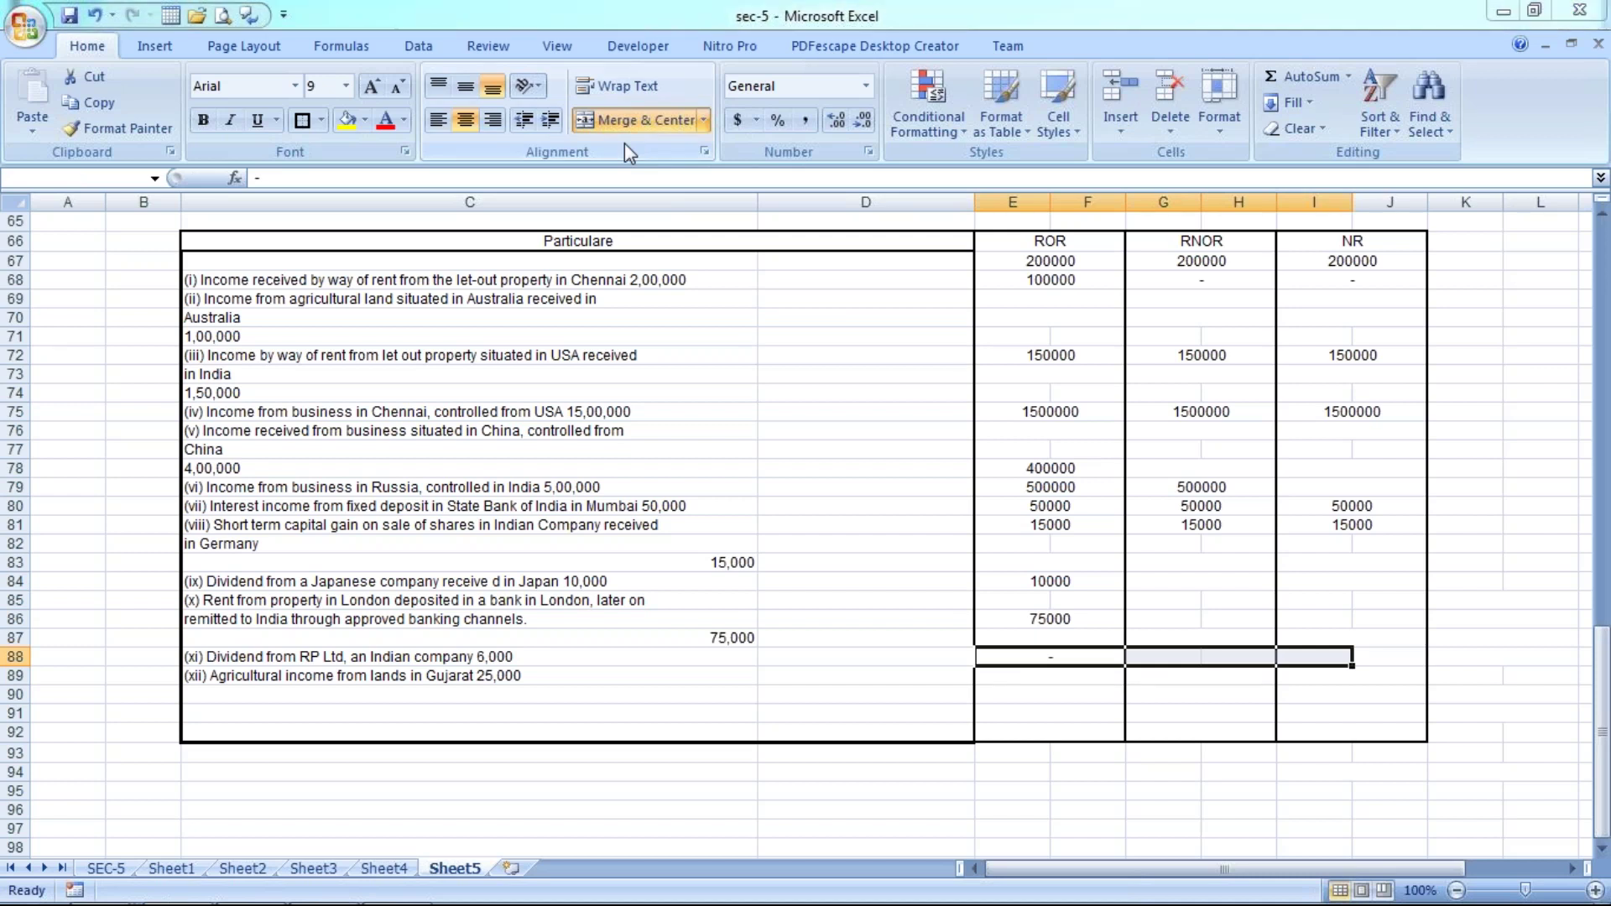
key("alt+h")
key("m")
key("c")
key("Escape")
Fill row 89 with dashes copied down from row 88.
key("Down")
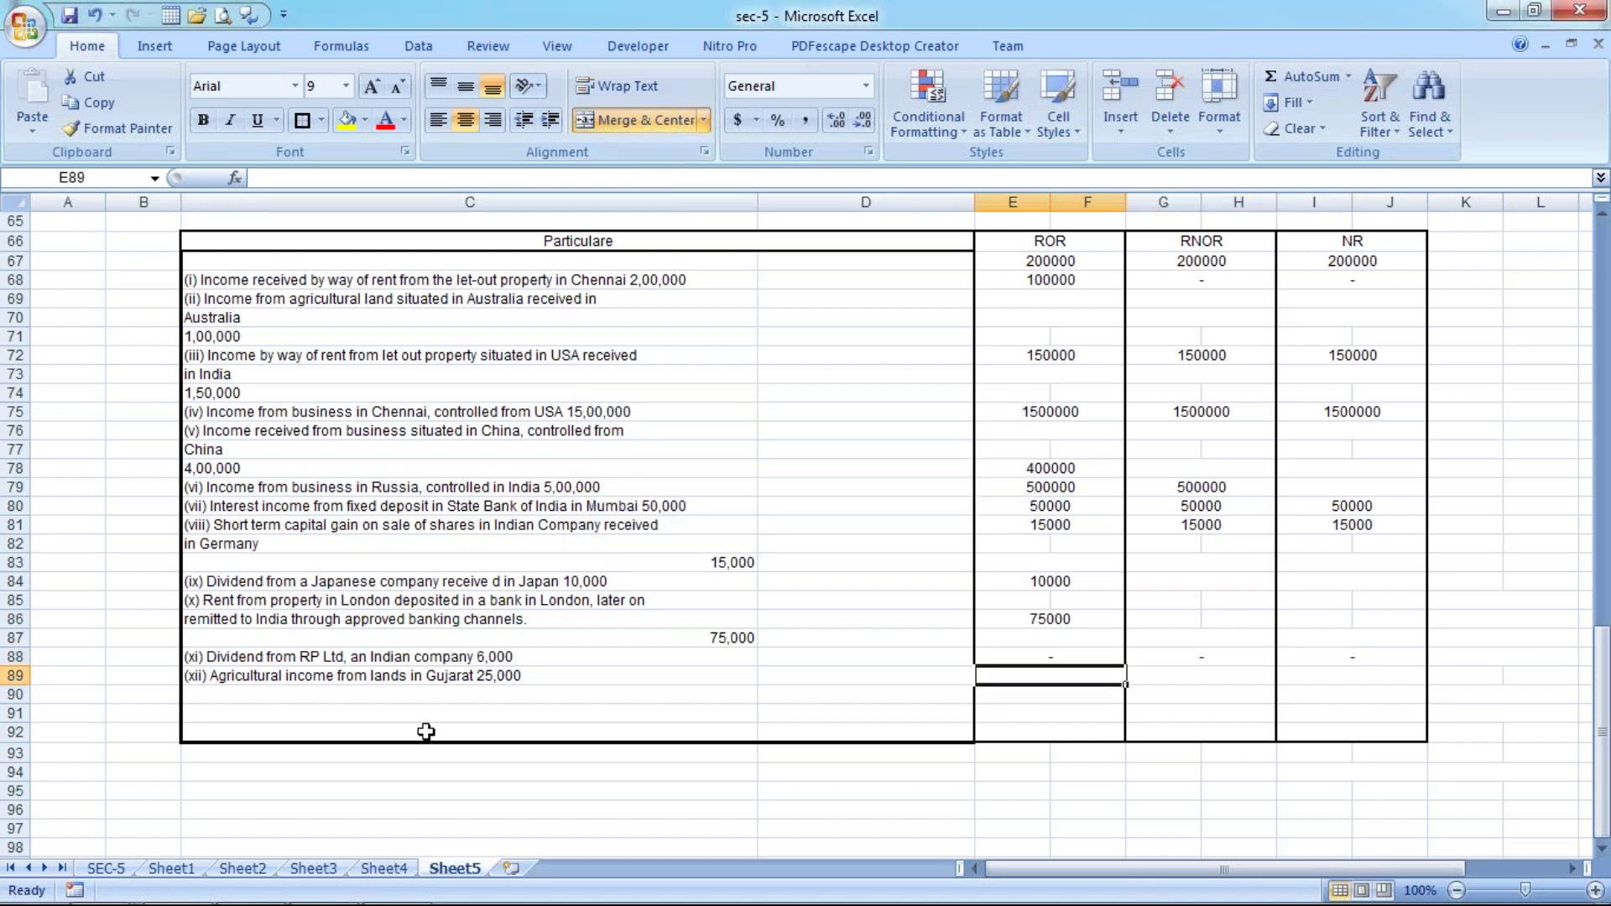
key("shift+Right")
key("shift+Right")
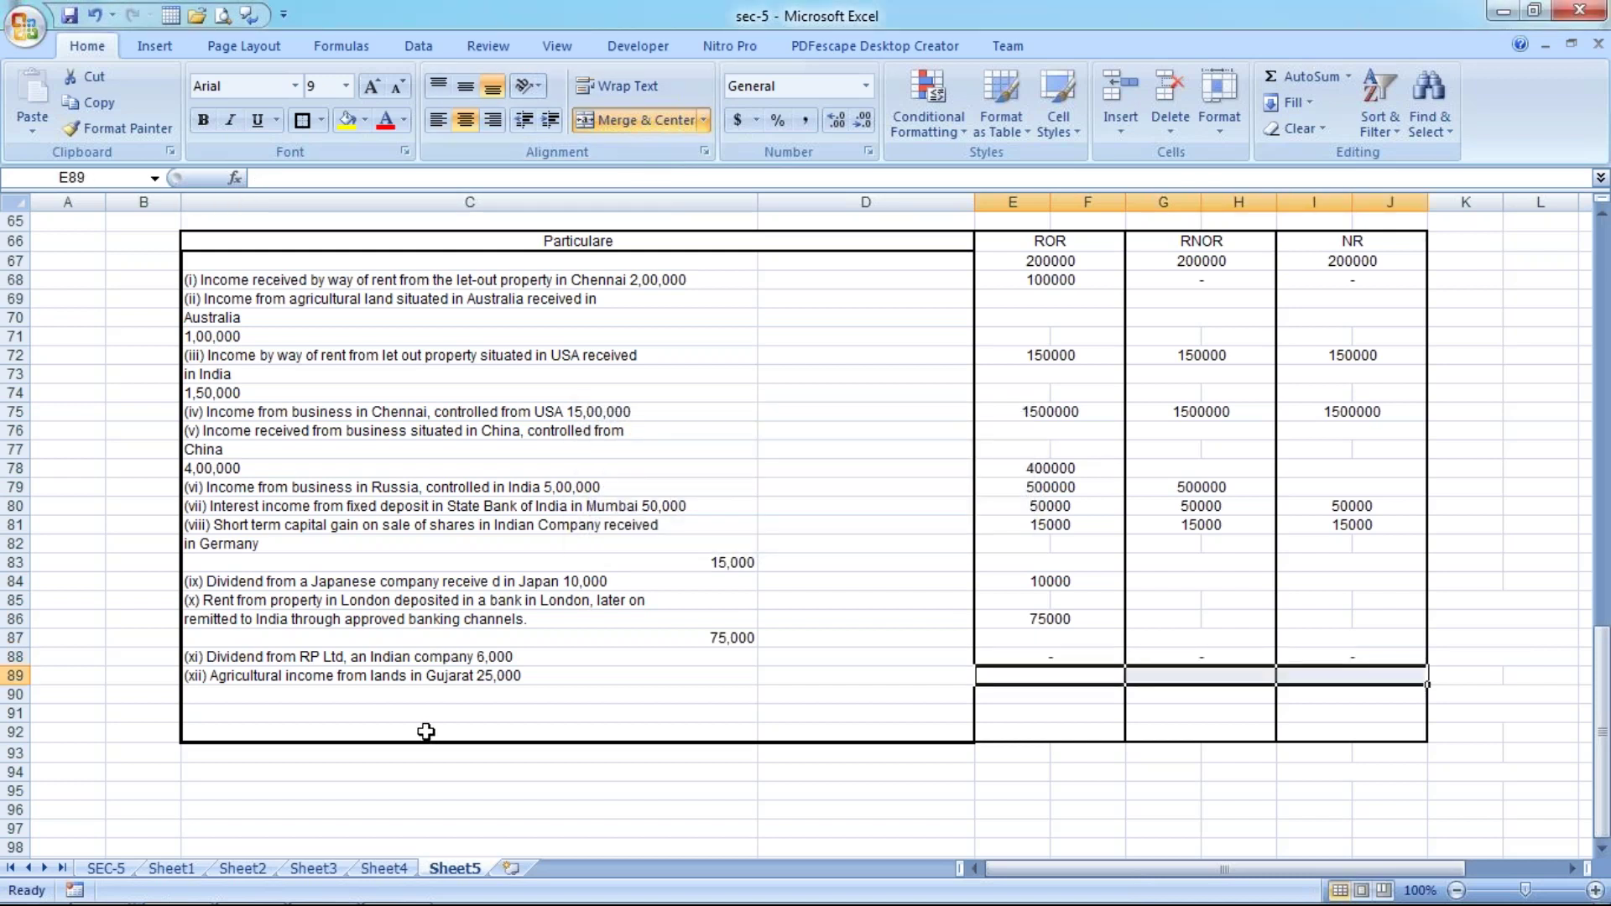
key("ctrl+d")
key("Down")
key("Down")
key("Down")
key("Down")
Label row 93 'Total' in column D and merge its two ROR cells.
key("Left")
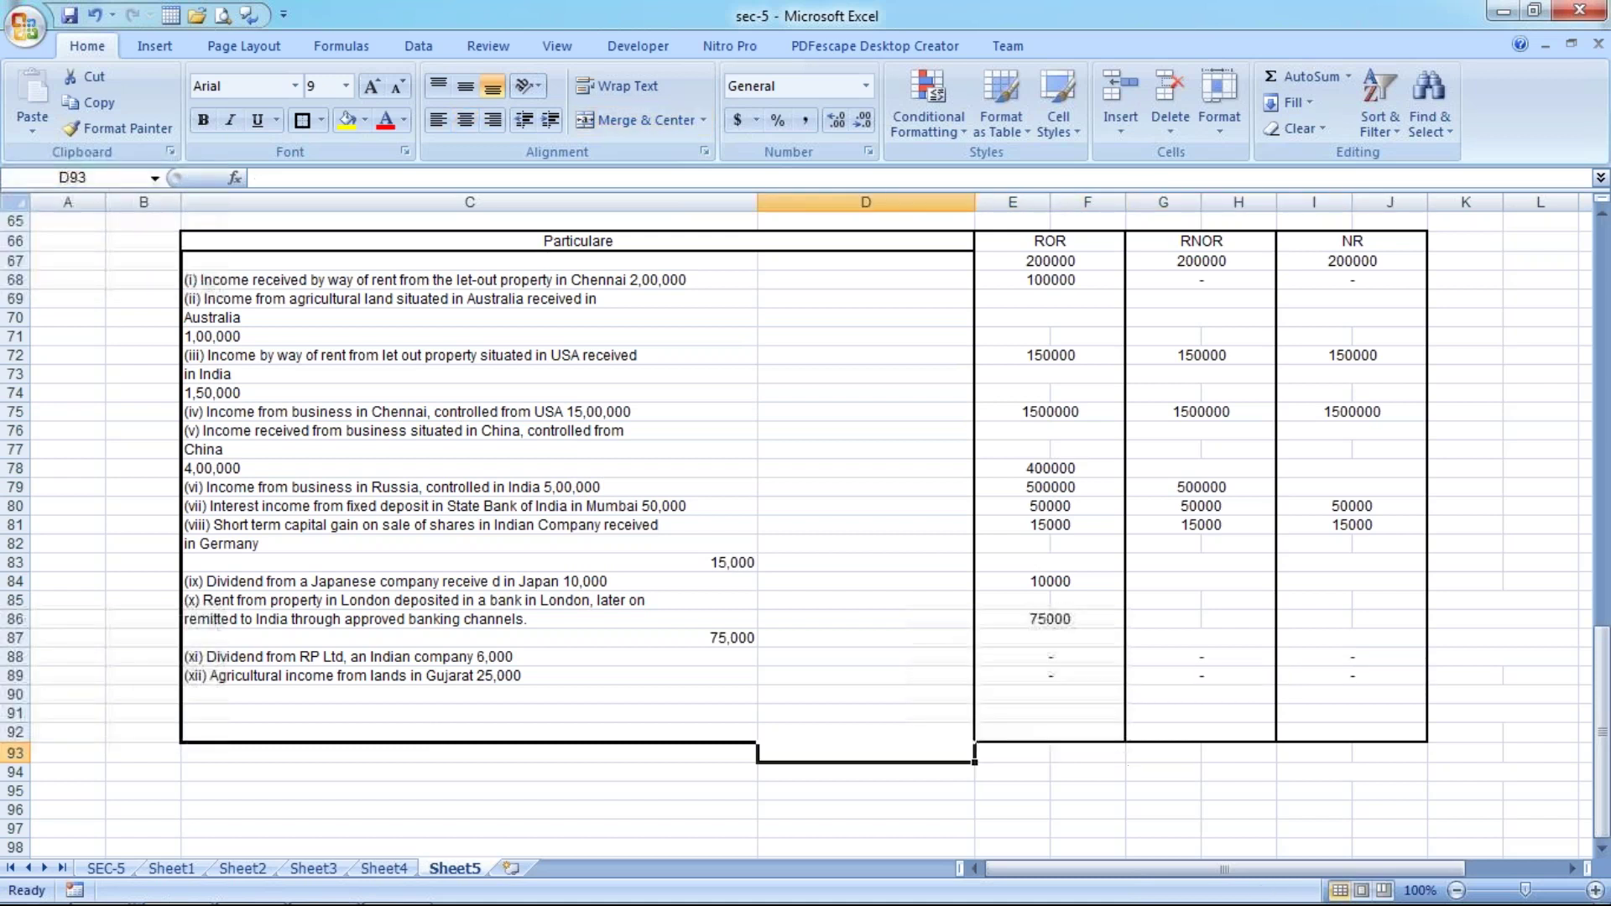
type("Tot")
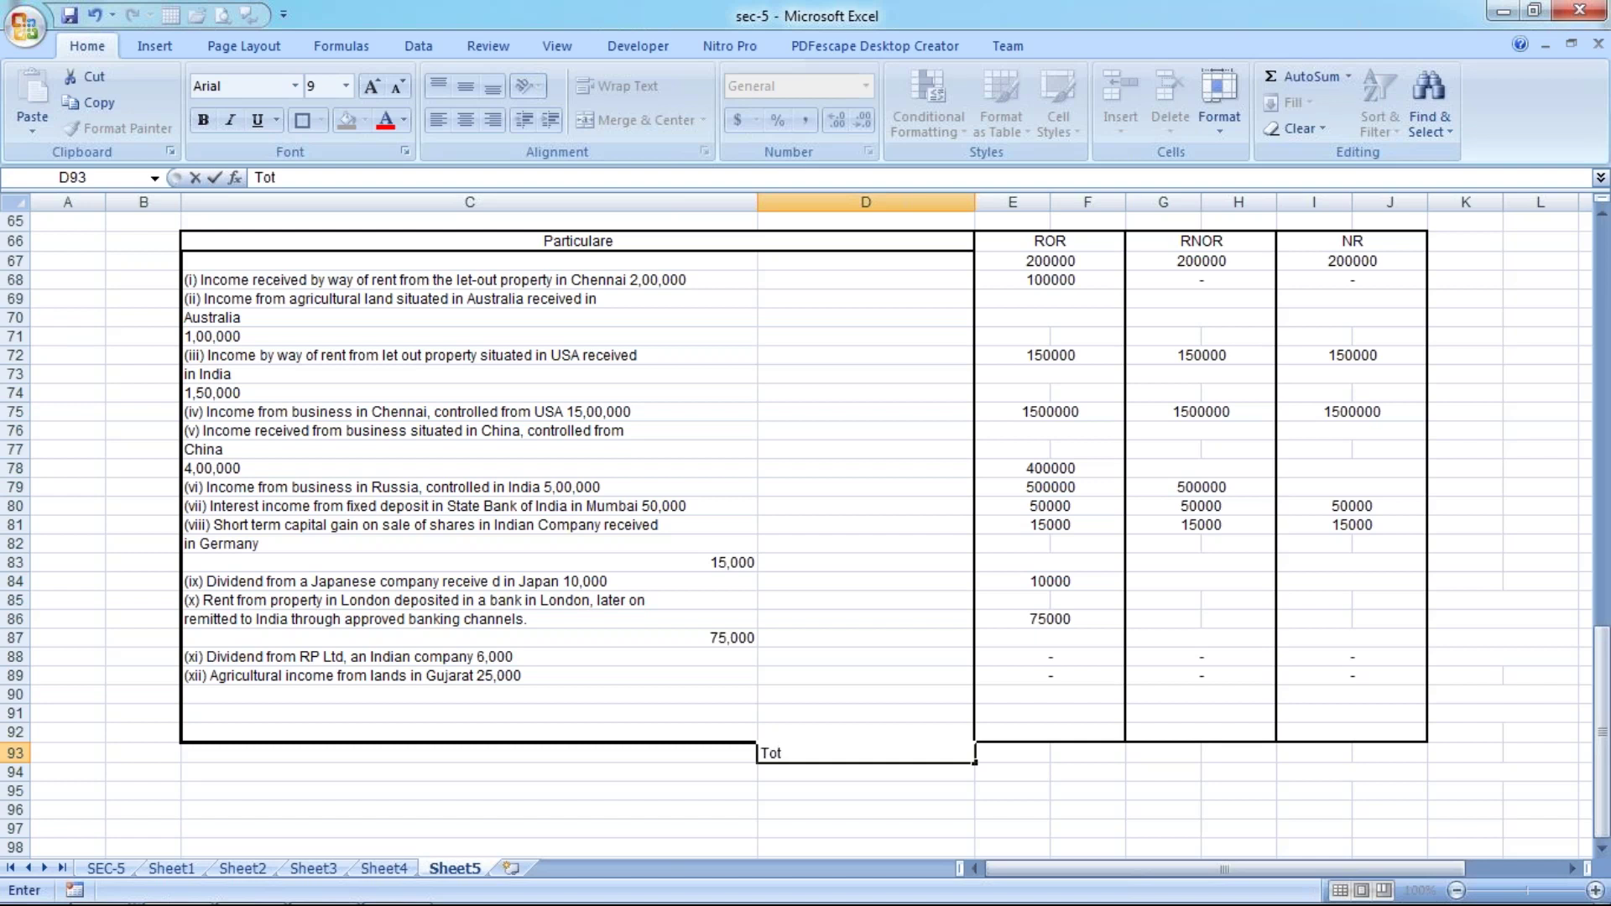
type("al")
key("Tab")
key("shift+Right")
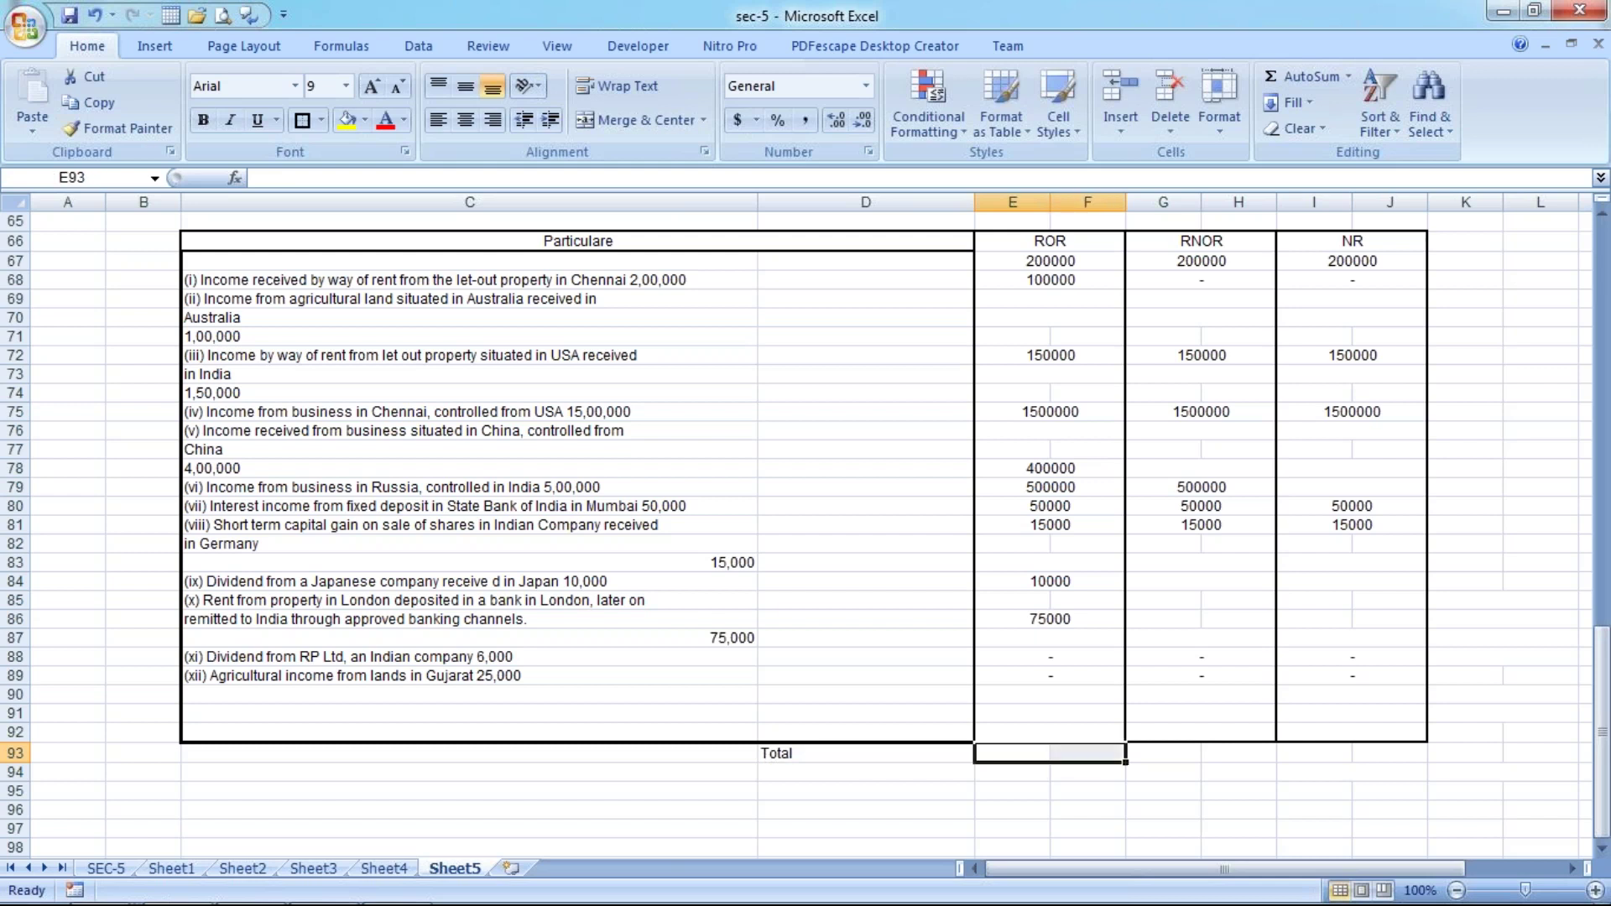
left_click(638, 125)
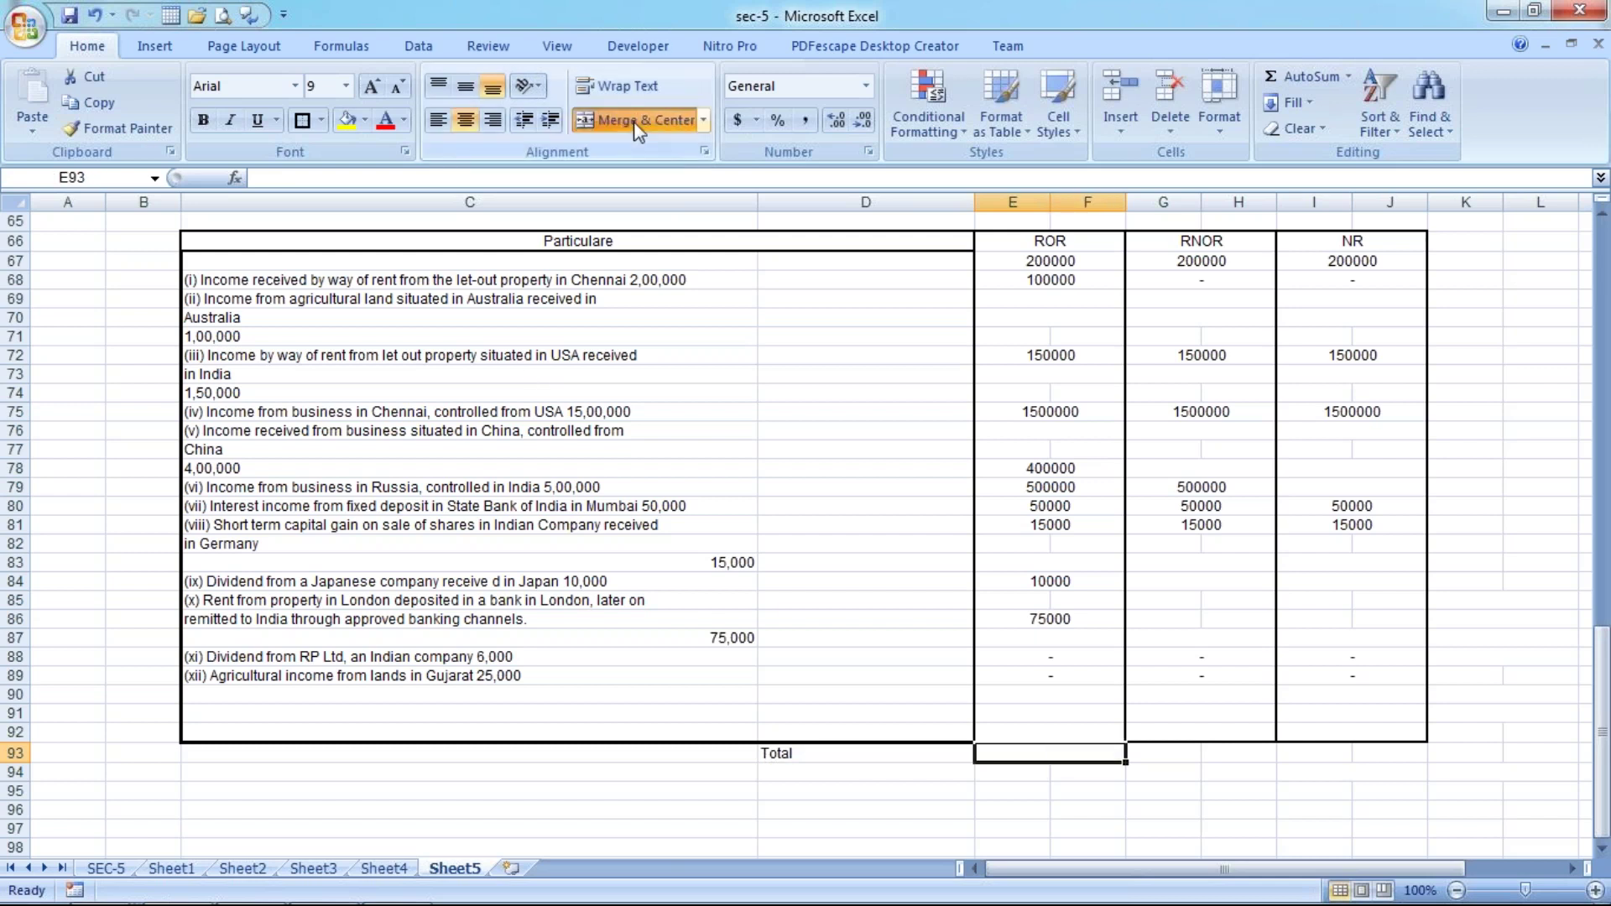
Enter a SUM formula over the amounts across ROR, RNOR and NR in the total row.
type("=")
key("alt")
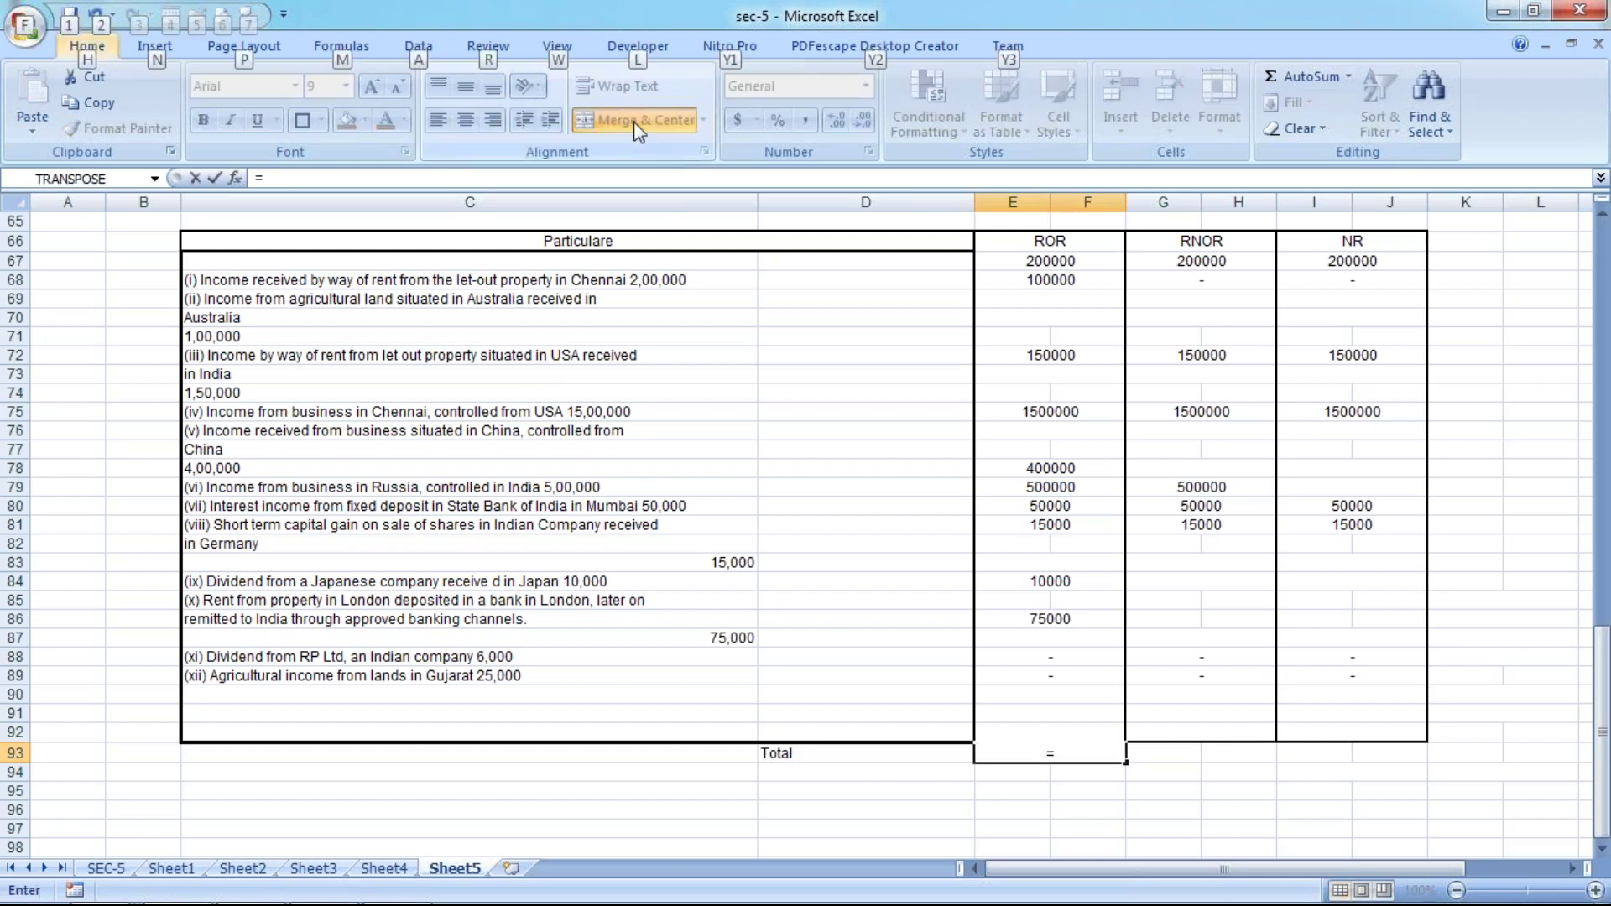
type("SU")
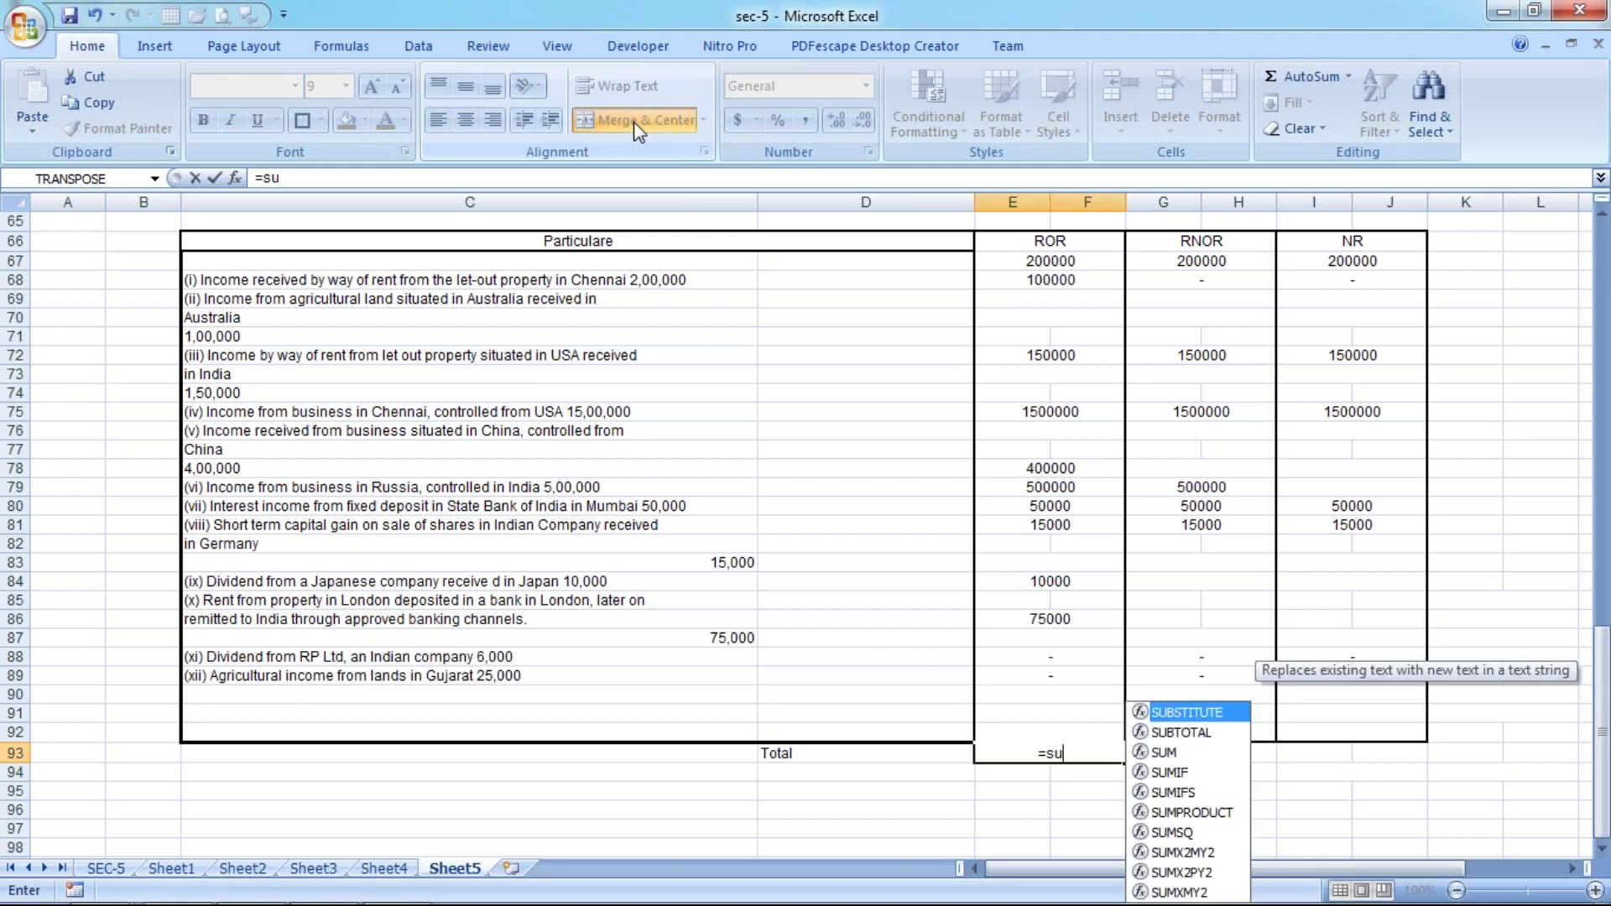
type("M(")
key("Up")
key("shift+Up")
key("shift+Up")
key("shift+Up")
key("shift+Up")
key("shift+Up")
key("shift+Up")
key("shift+Up")
key("shift+Up")
key("shift+Up")
key("shift+Up")
key("shift+Up")
key("ctrl+shift+8")
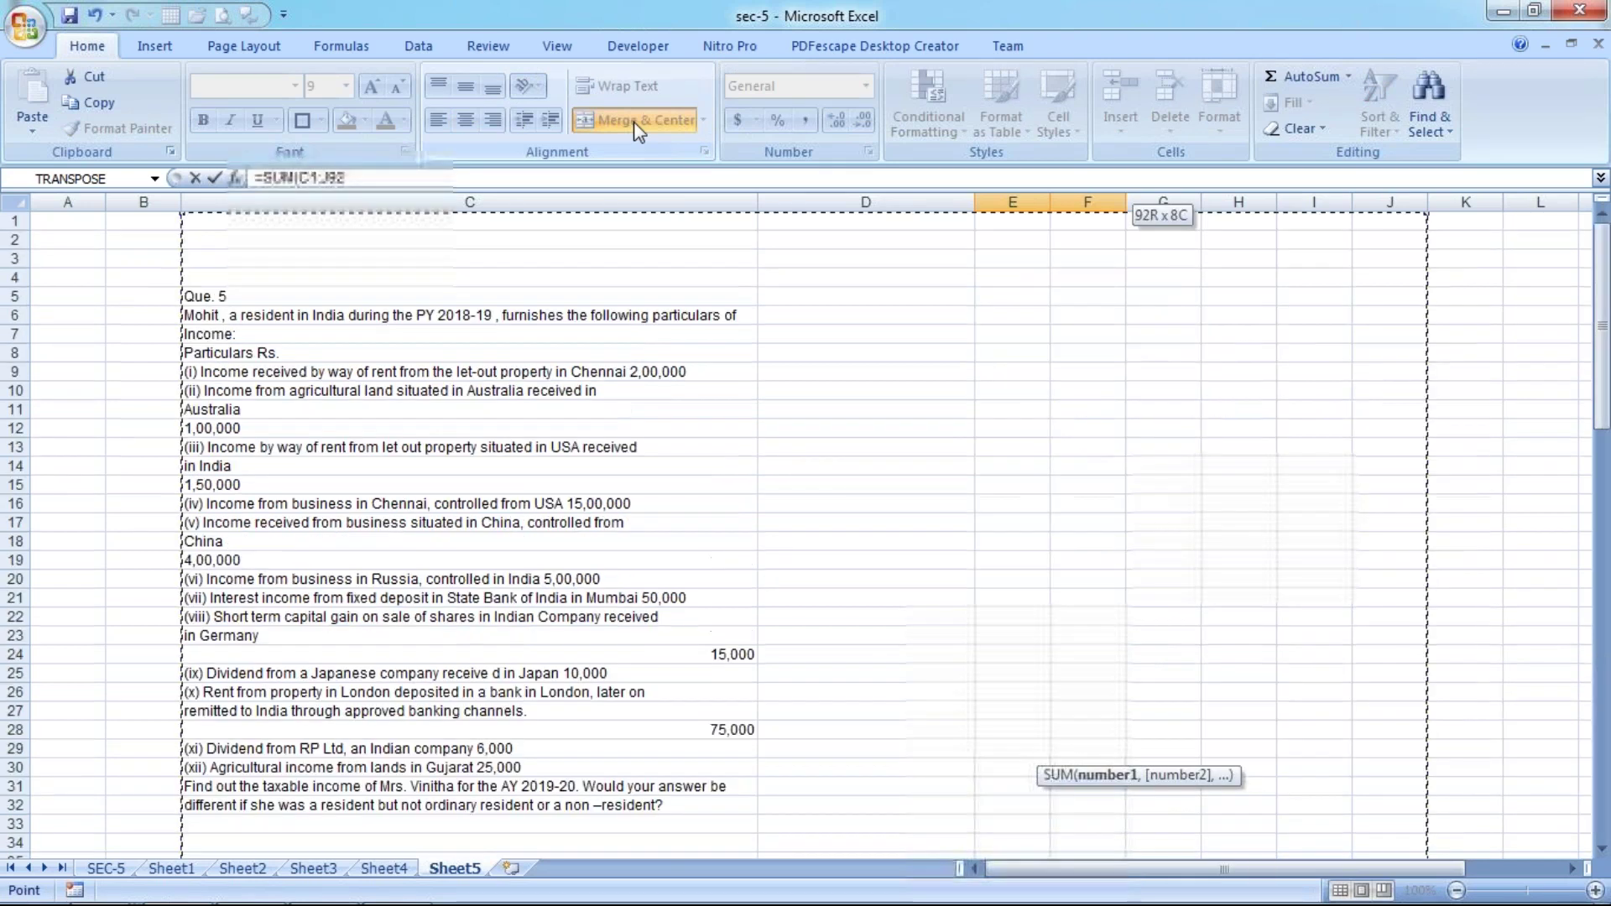
key("shift+Down")
key("shift+Down")
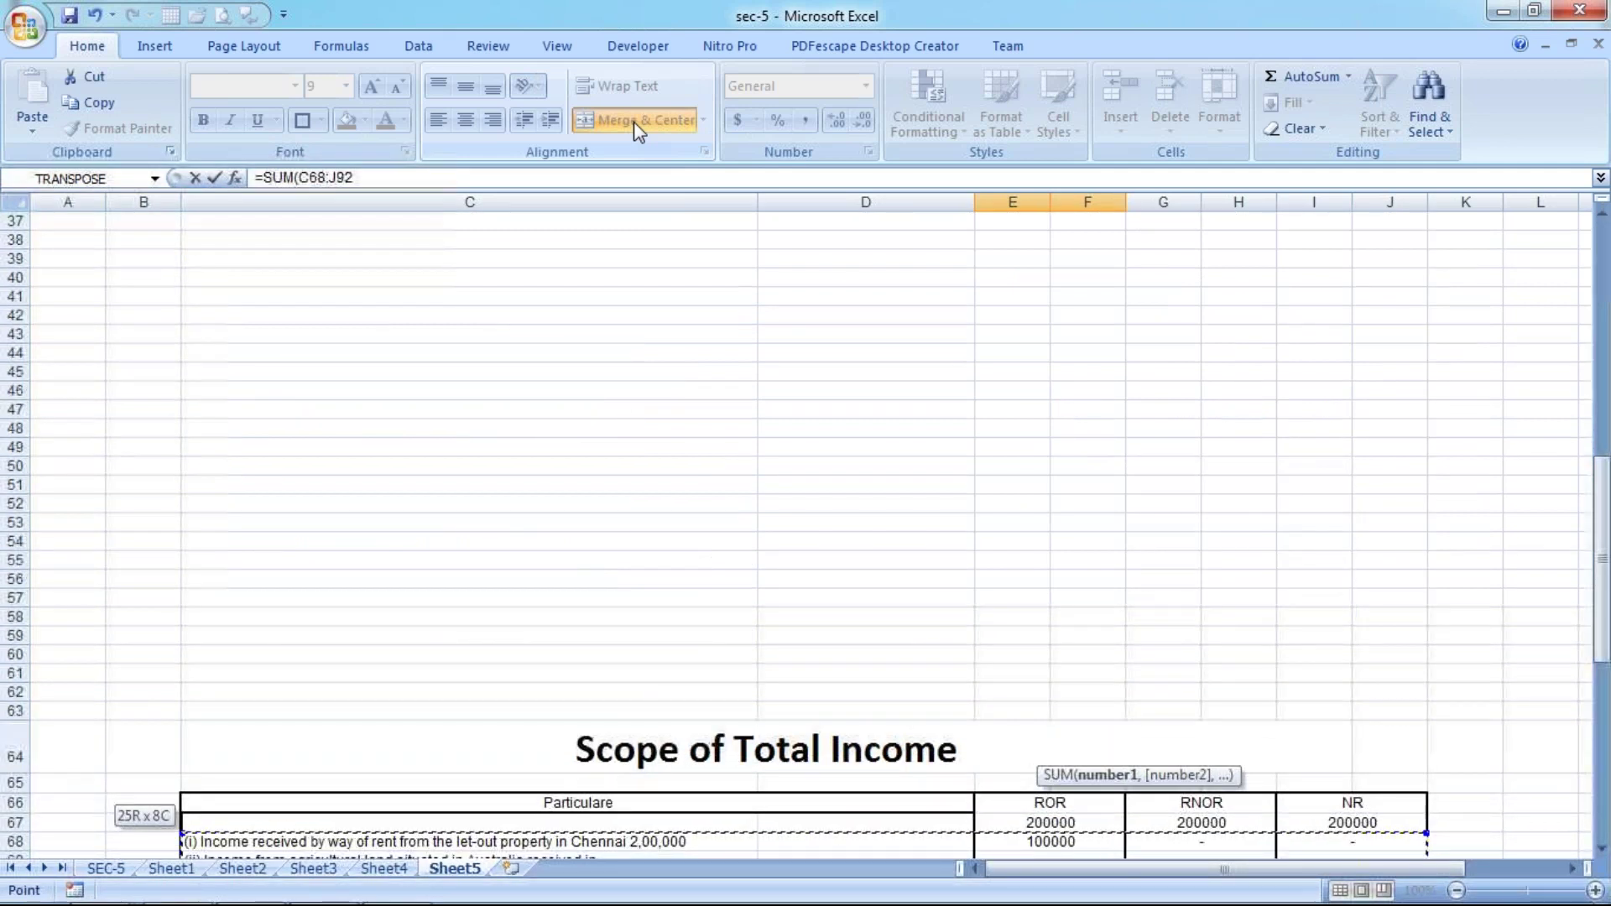
key("ctrl+shift+Right")
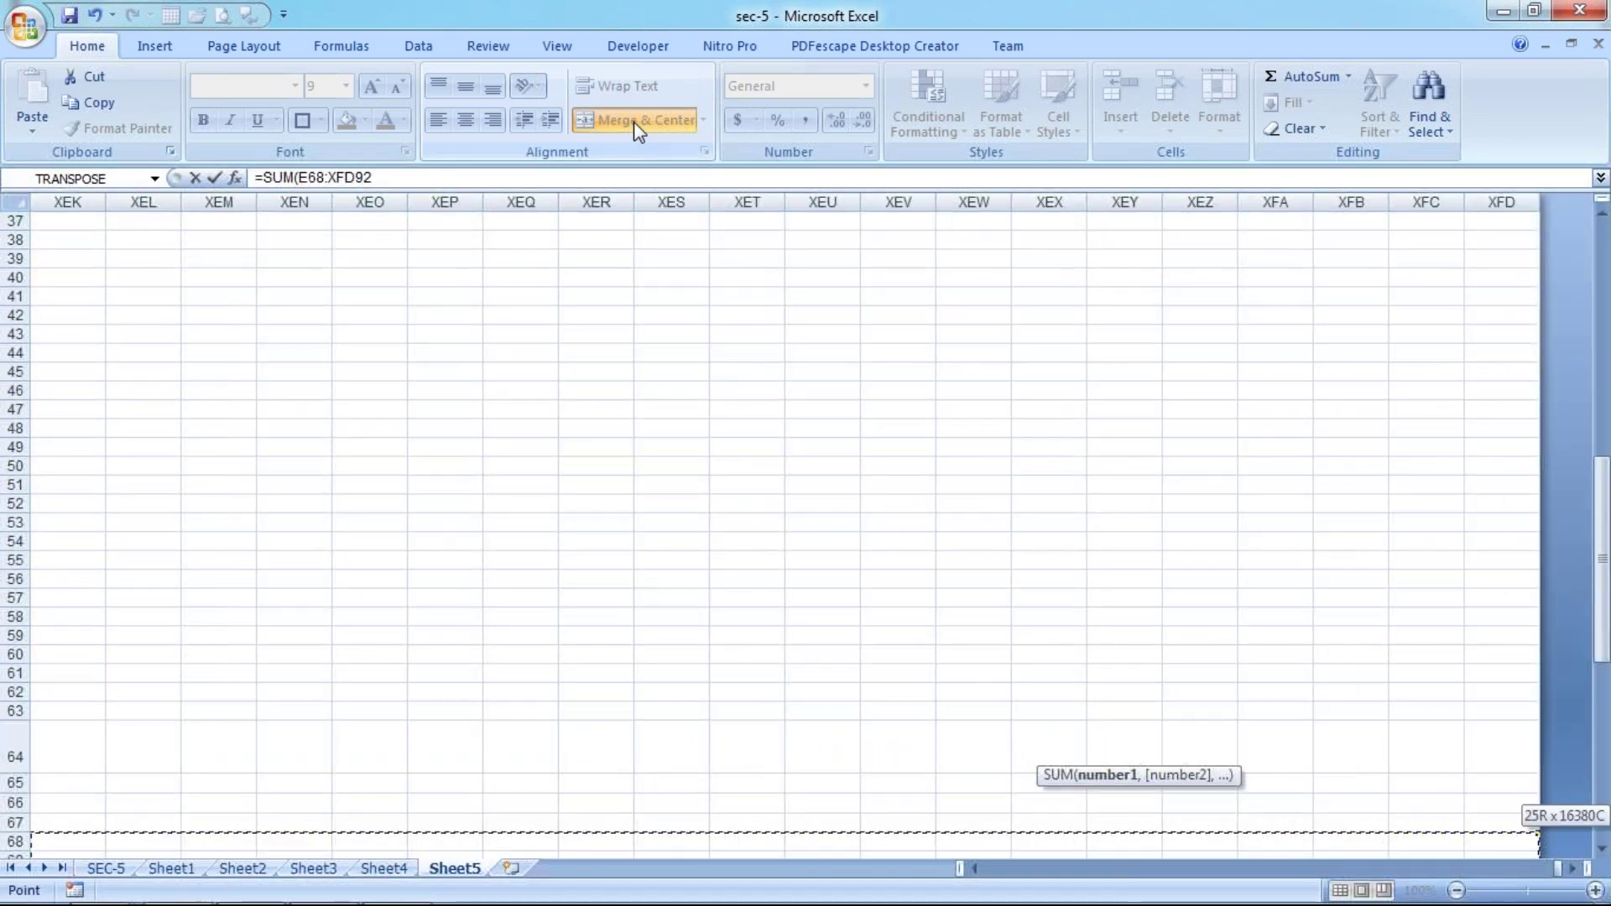
key("shift+Up")
key("shift+Up")
key("BackSpace")
key("BackSpace")
key("BackSpace")
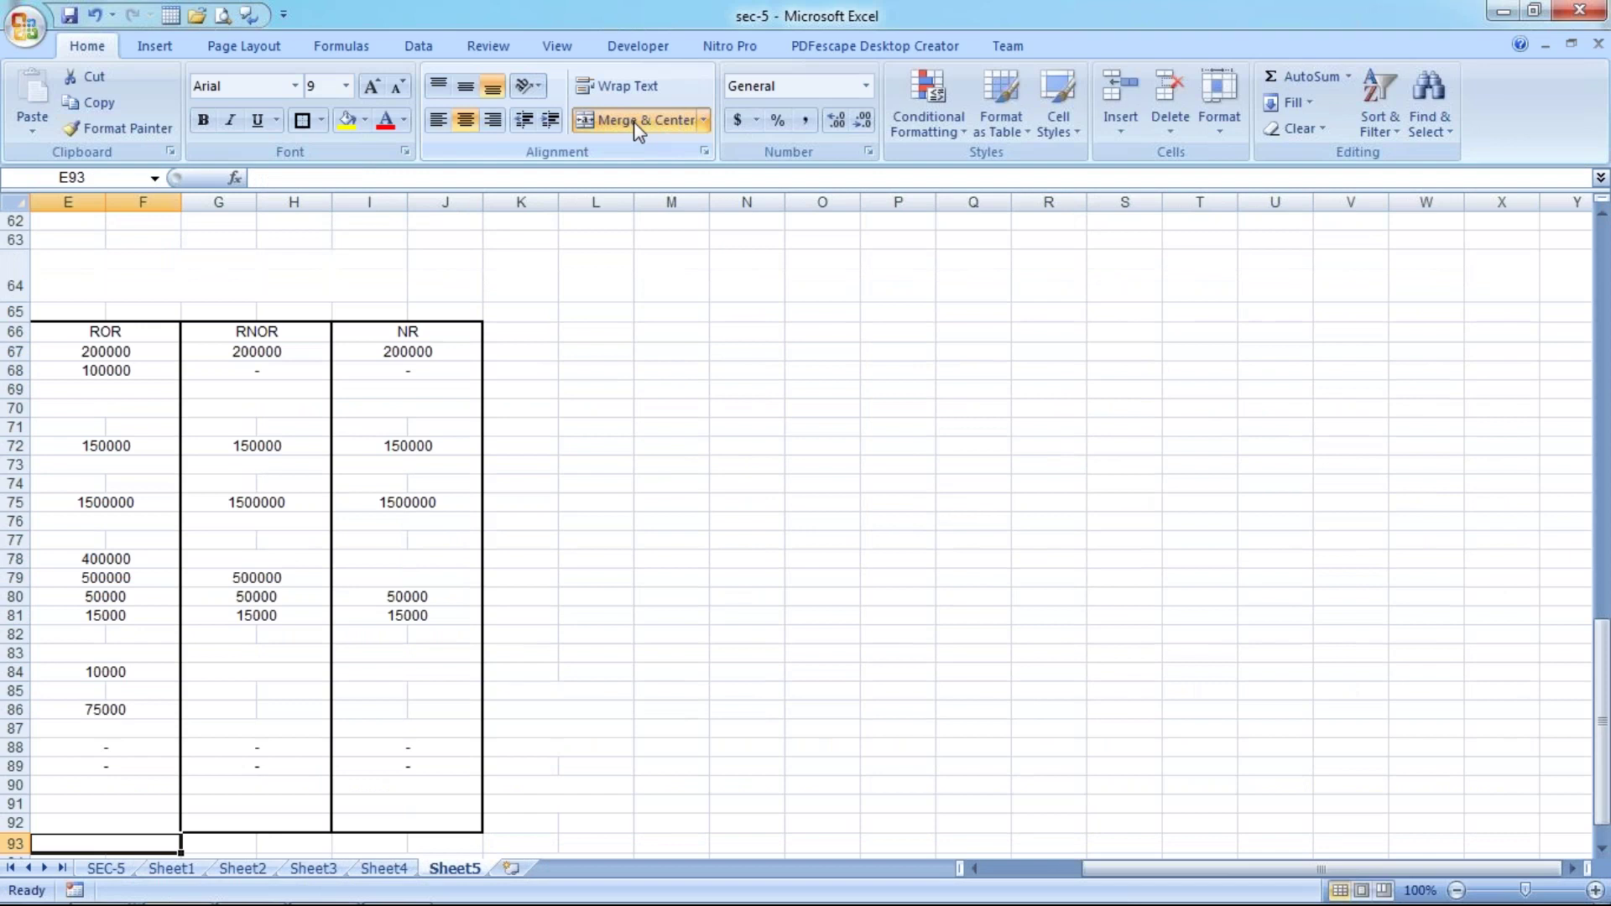
type("=SUM(")
key("Up")
key("Up")
key("shift+Down")
key("shift+Right")
key("shift+Up")
key("shift+Up")
key("shift+Up")
key("shift+Up")
key("shift+Up")
key("shift+Up")
key("shift+Up")
key("shift+Up")
key("shift+Up")
key("shift+Up")
key("shift+Up")
key("shift+Up")
key("shift+Up")
key("shift+Up")
key("ctrl+Return")
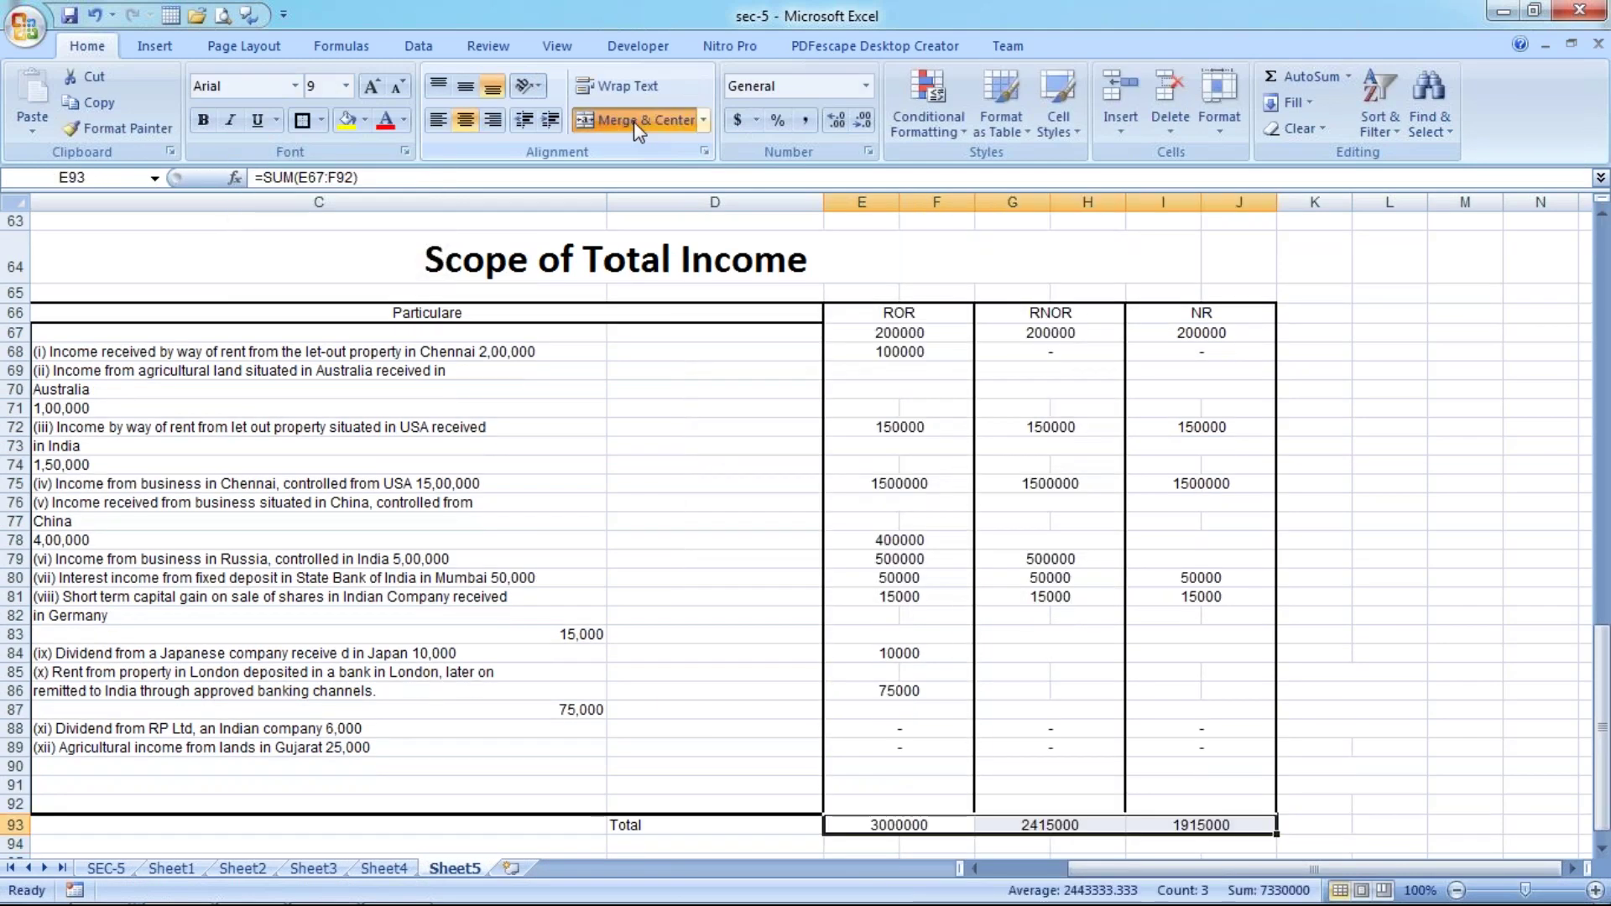
left_click(958, 579)
left_click(921, 675)
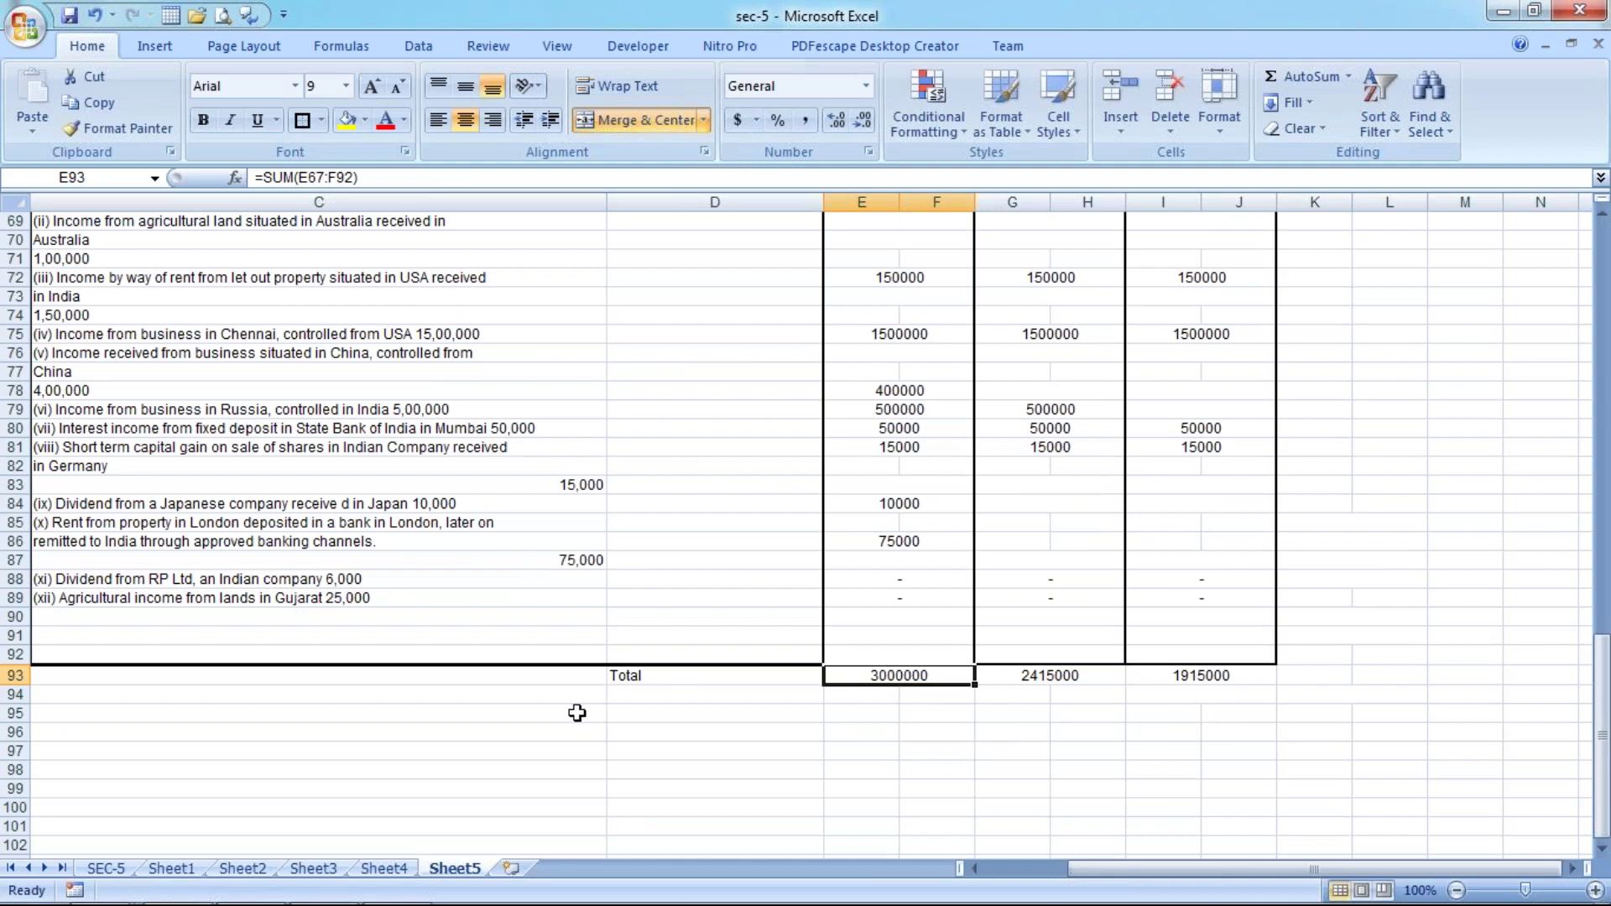
left_click(565, 677)
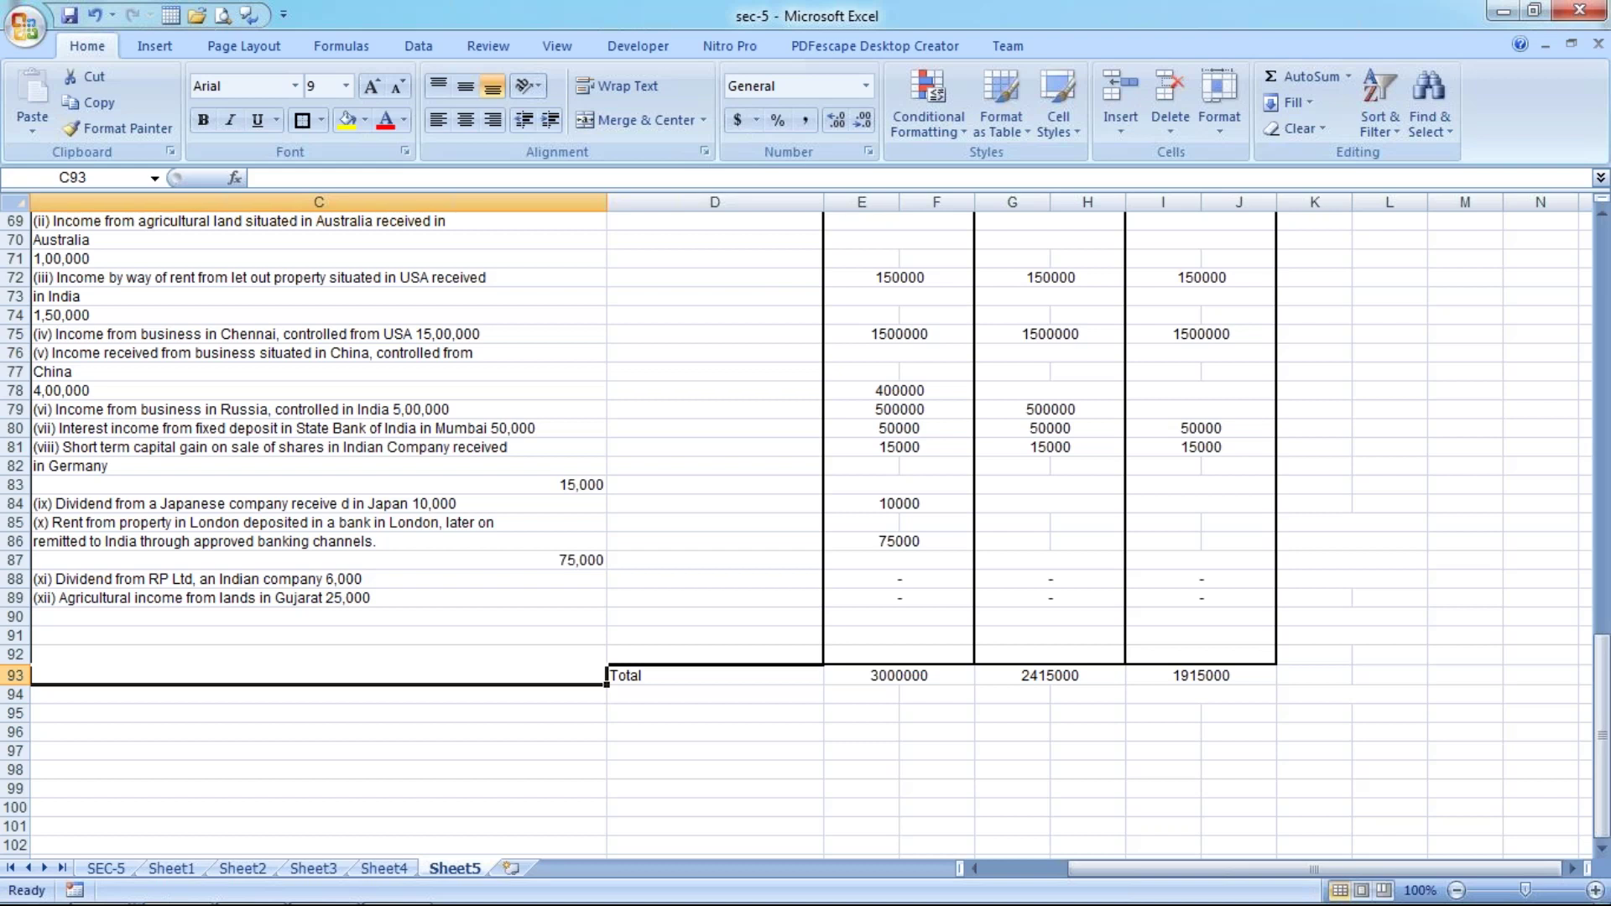
type("d")
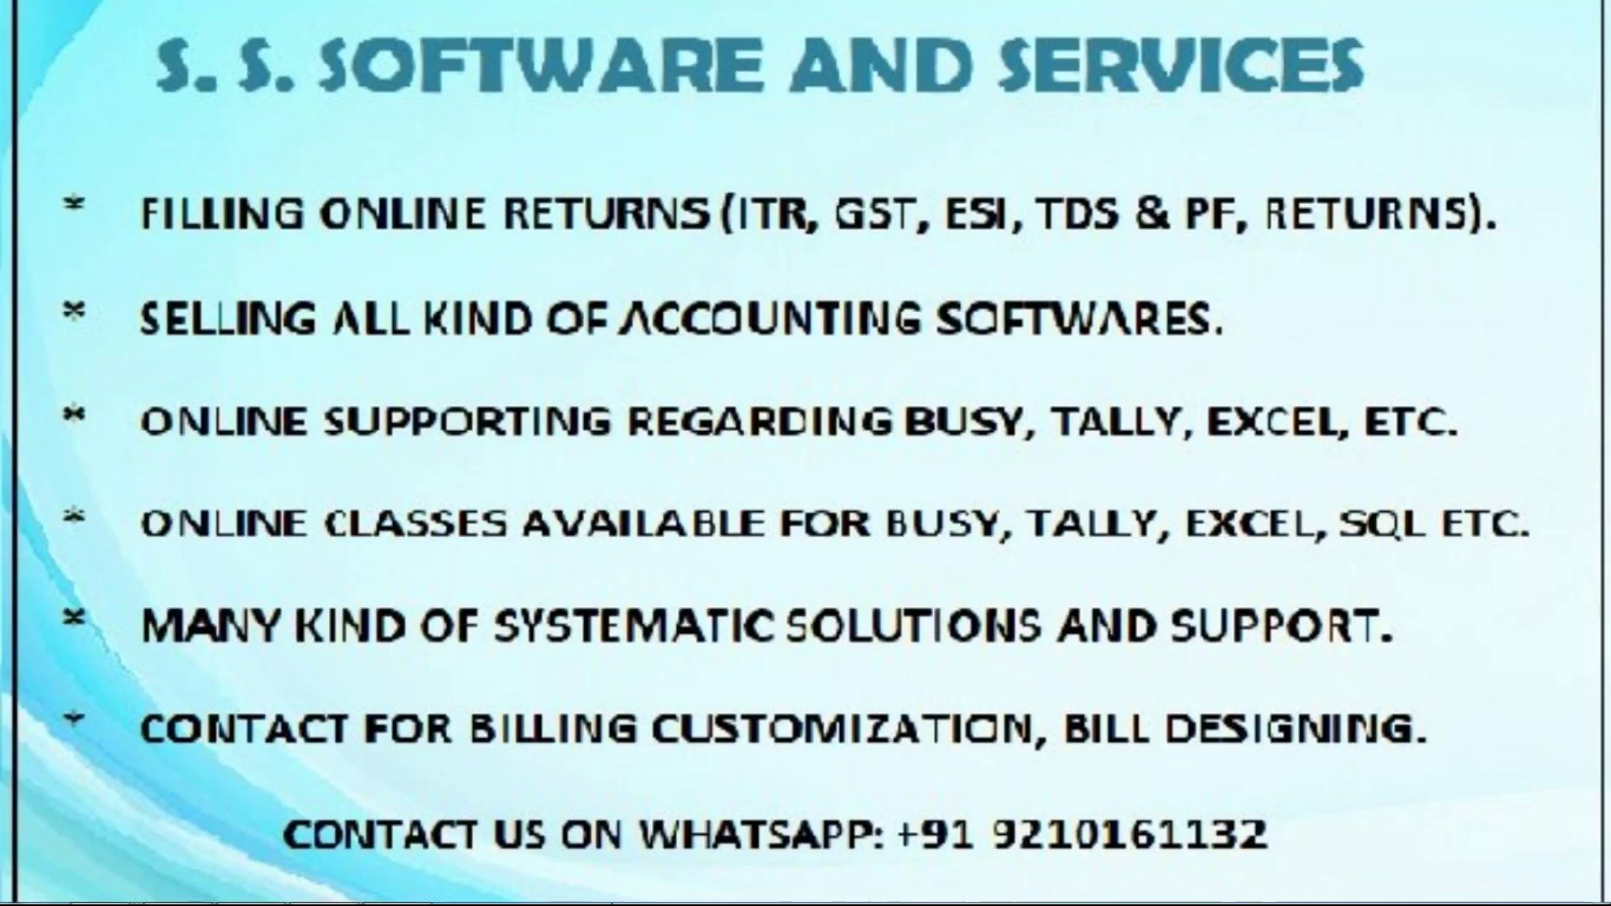
left_click(611, 878)
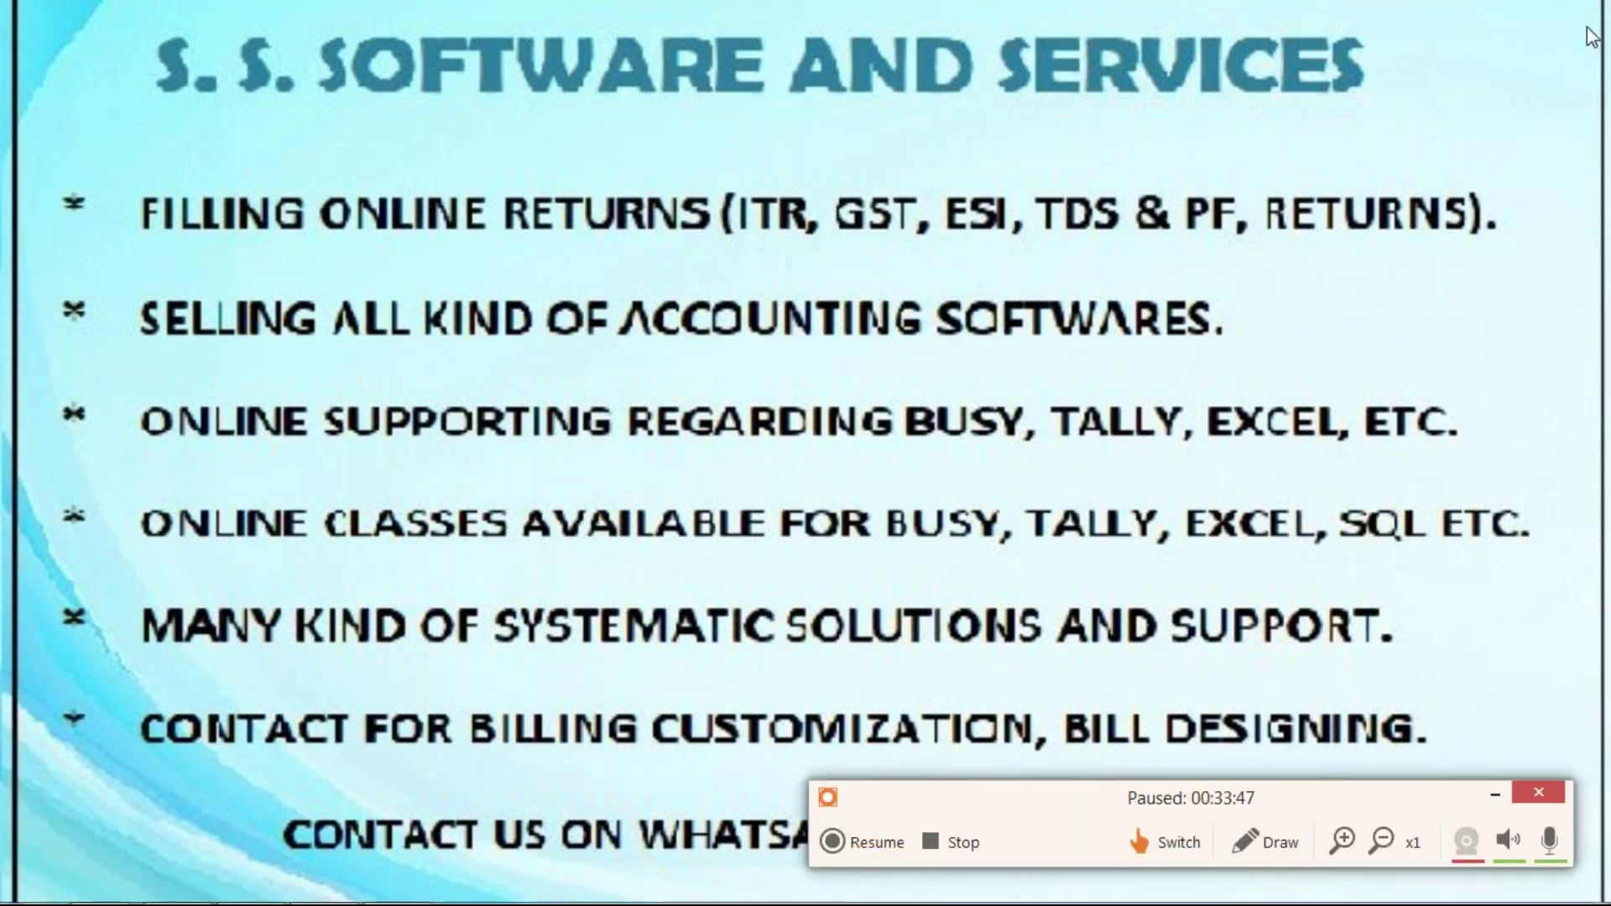